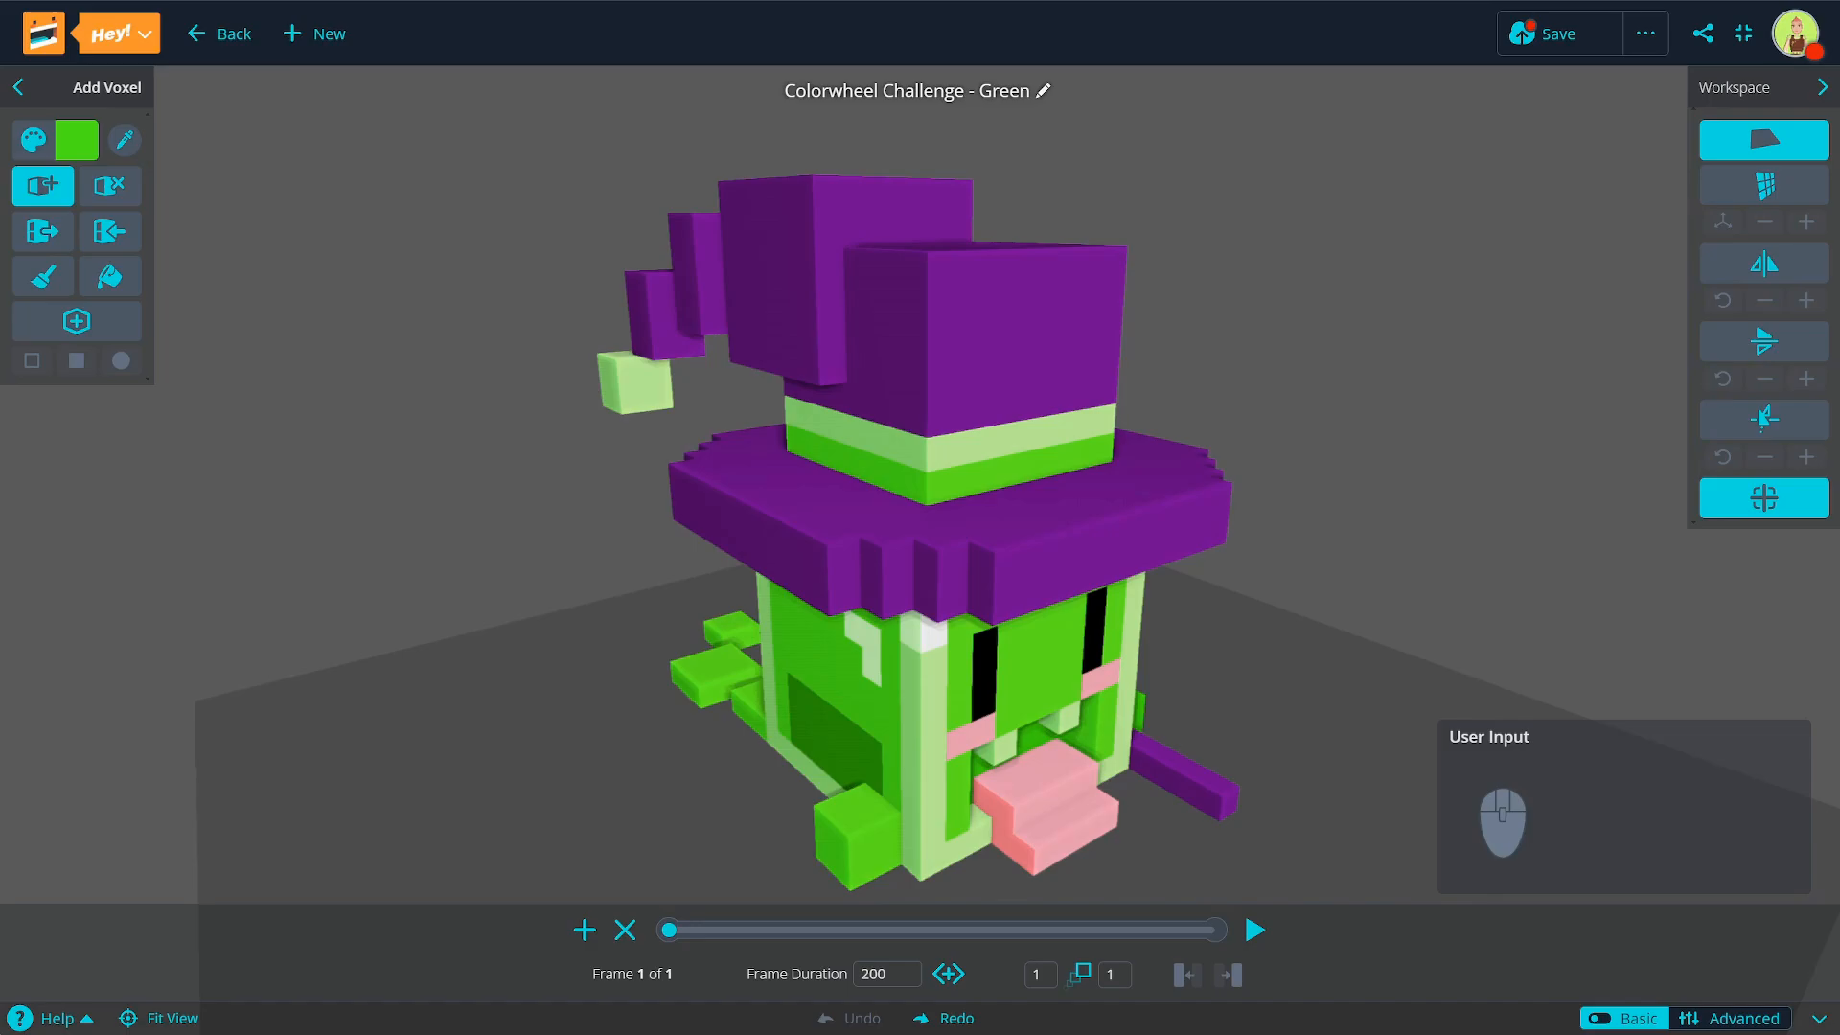
Step: Hide the animation panel to give the voxel model more room
middle_drag(896, 699, 899, 679)
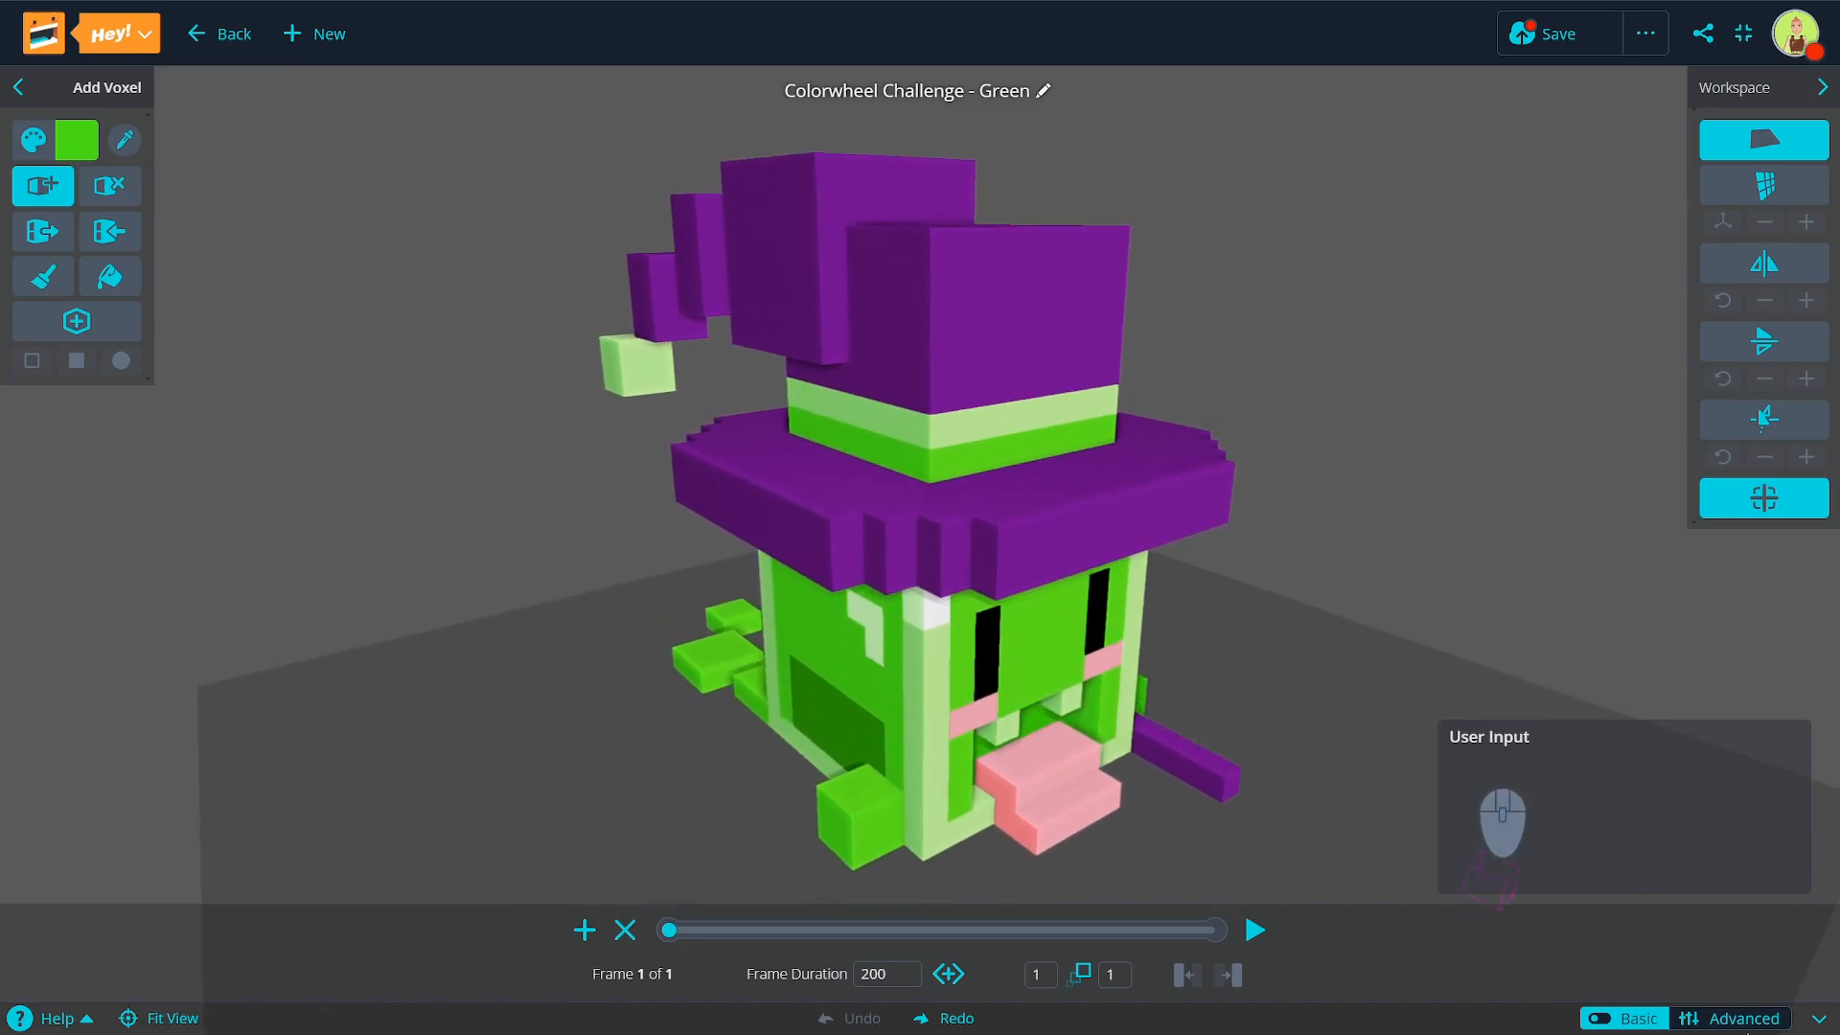
click(1820, 1019)
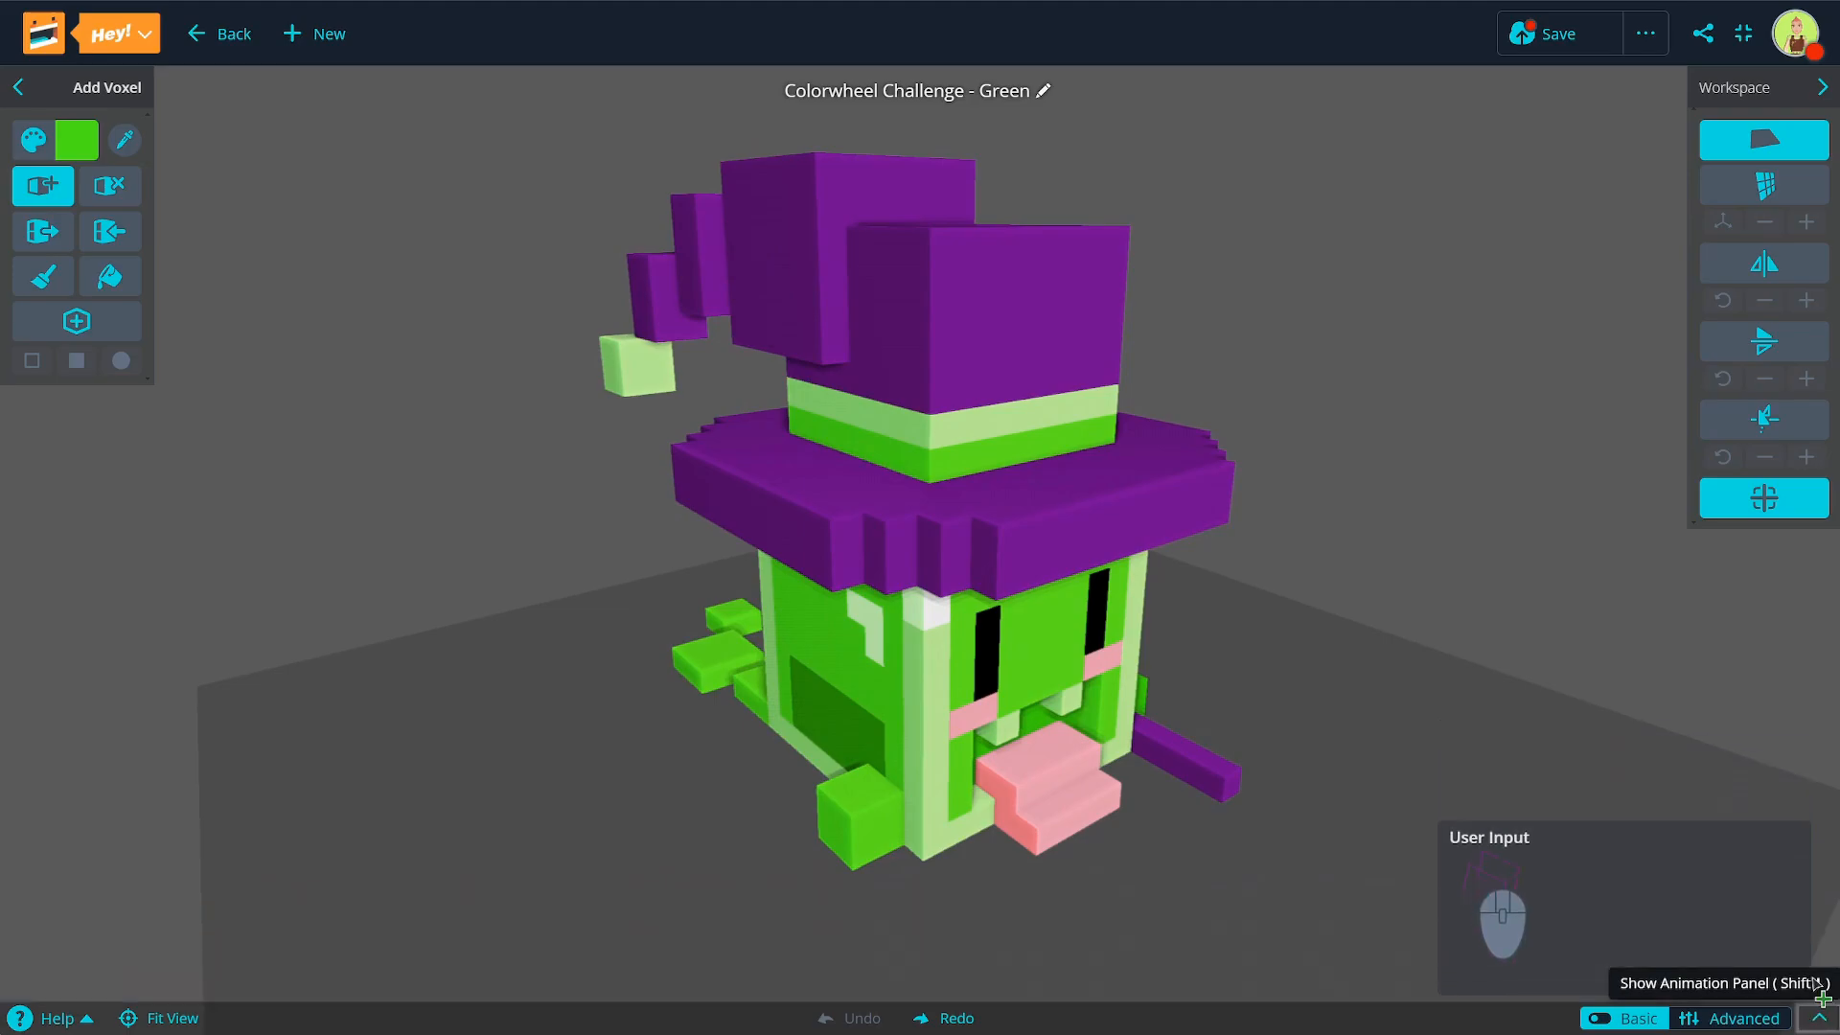
mouse_move(825, 685)
middle_down()
mouse_move(846, 645)
mouse_move(848, 666)
middle_up()
middle_drag(878, 731, 871, 713)
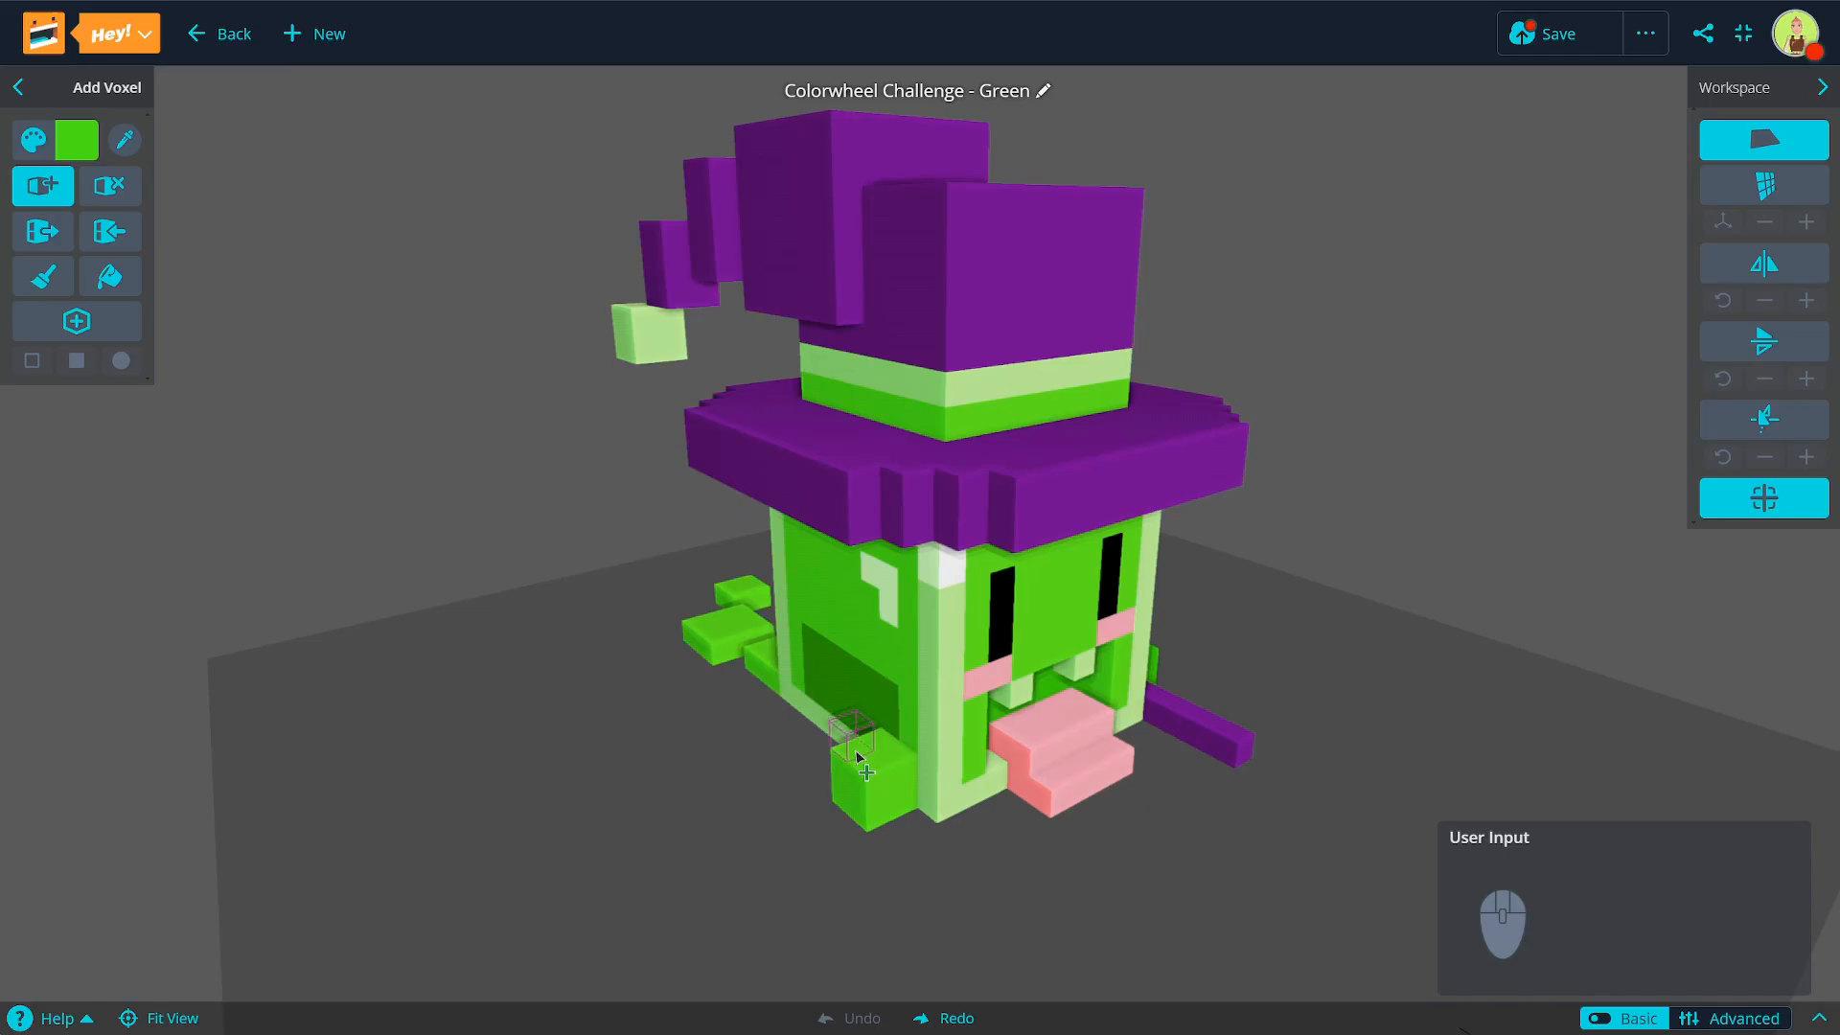
Step: Collapse and restore the build, workspace and animation panels one after another
click(18, 87)
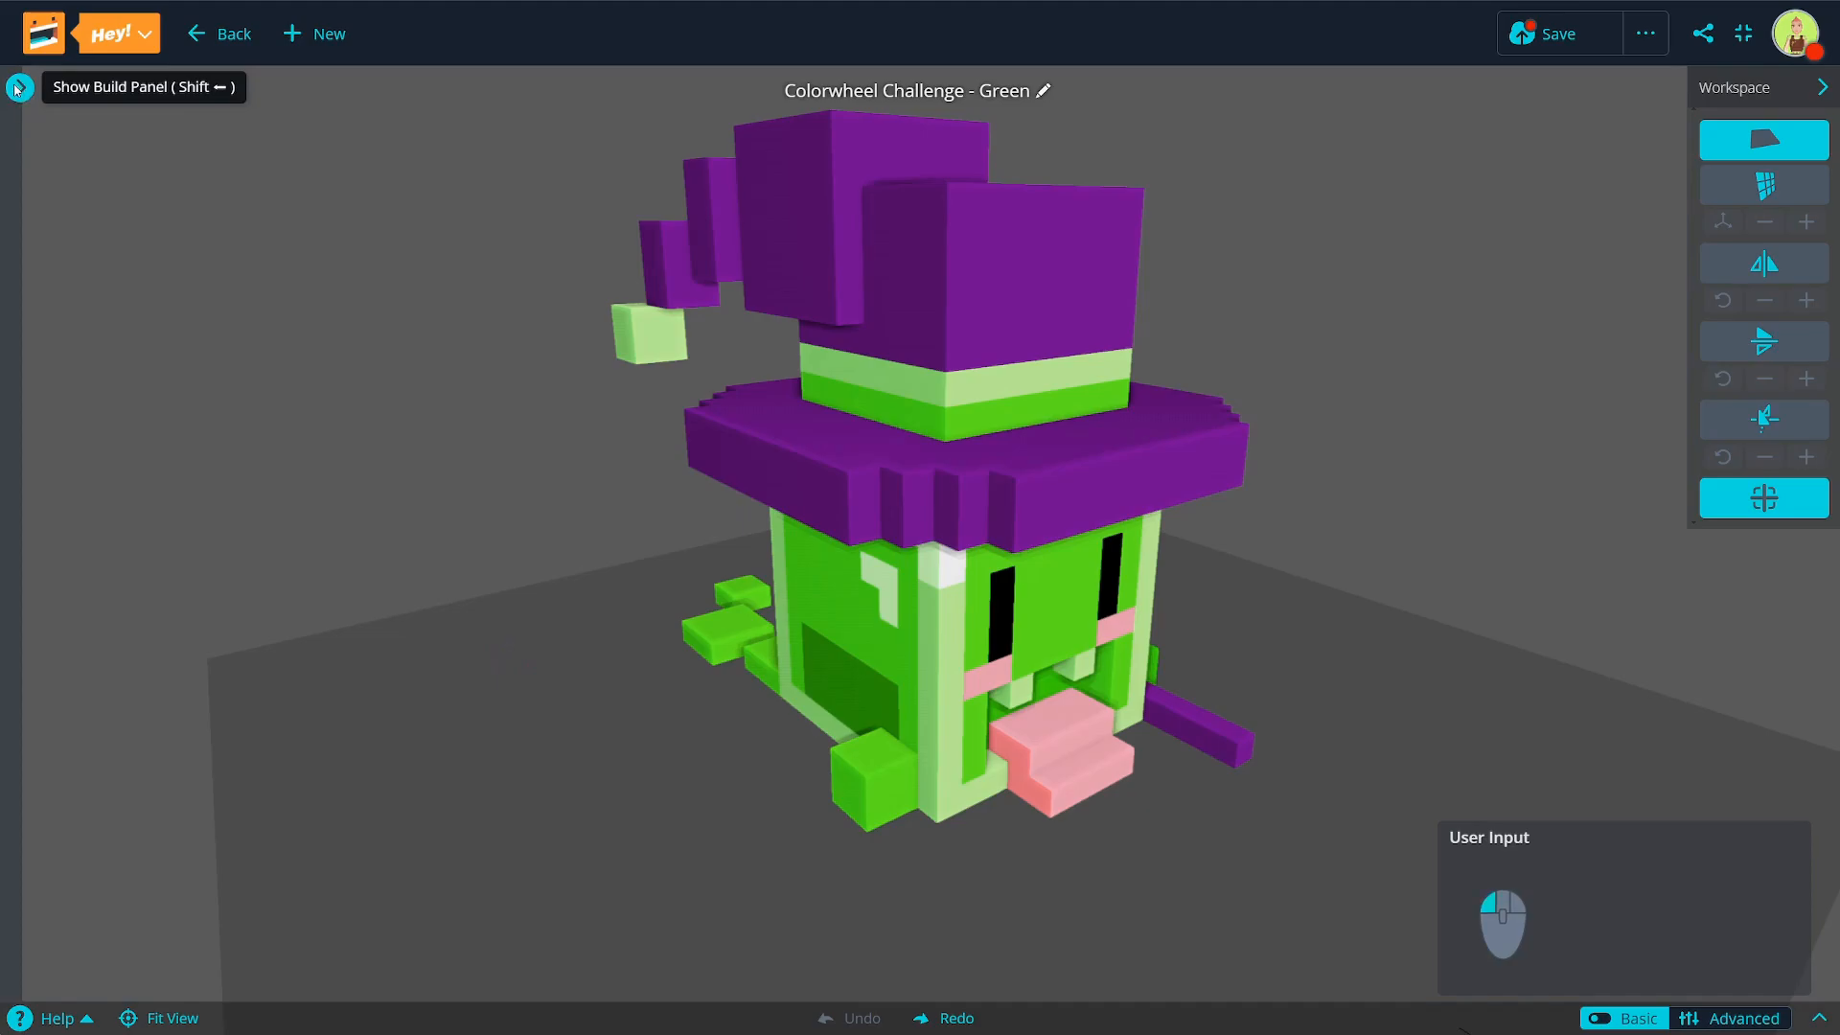
click(18, 87)
click(1821, 87)
click(1822, 87)
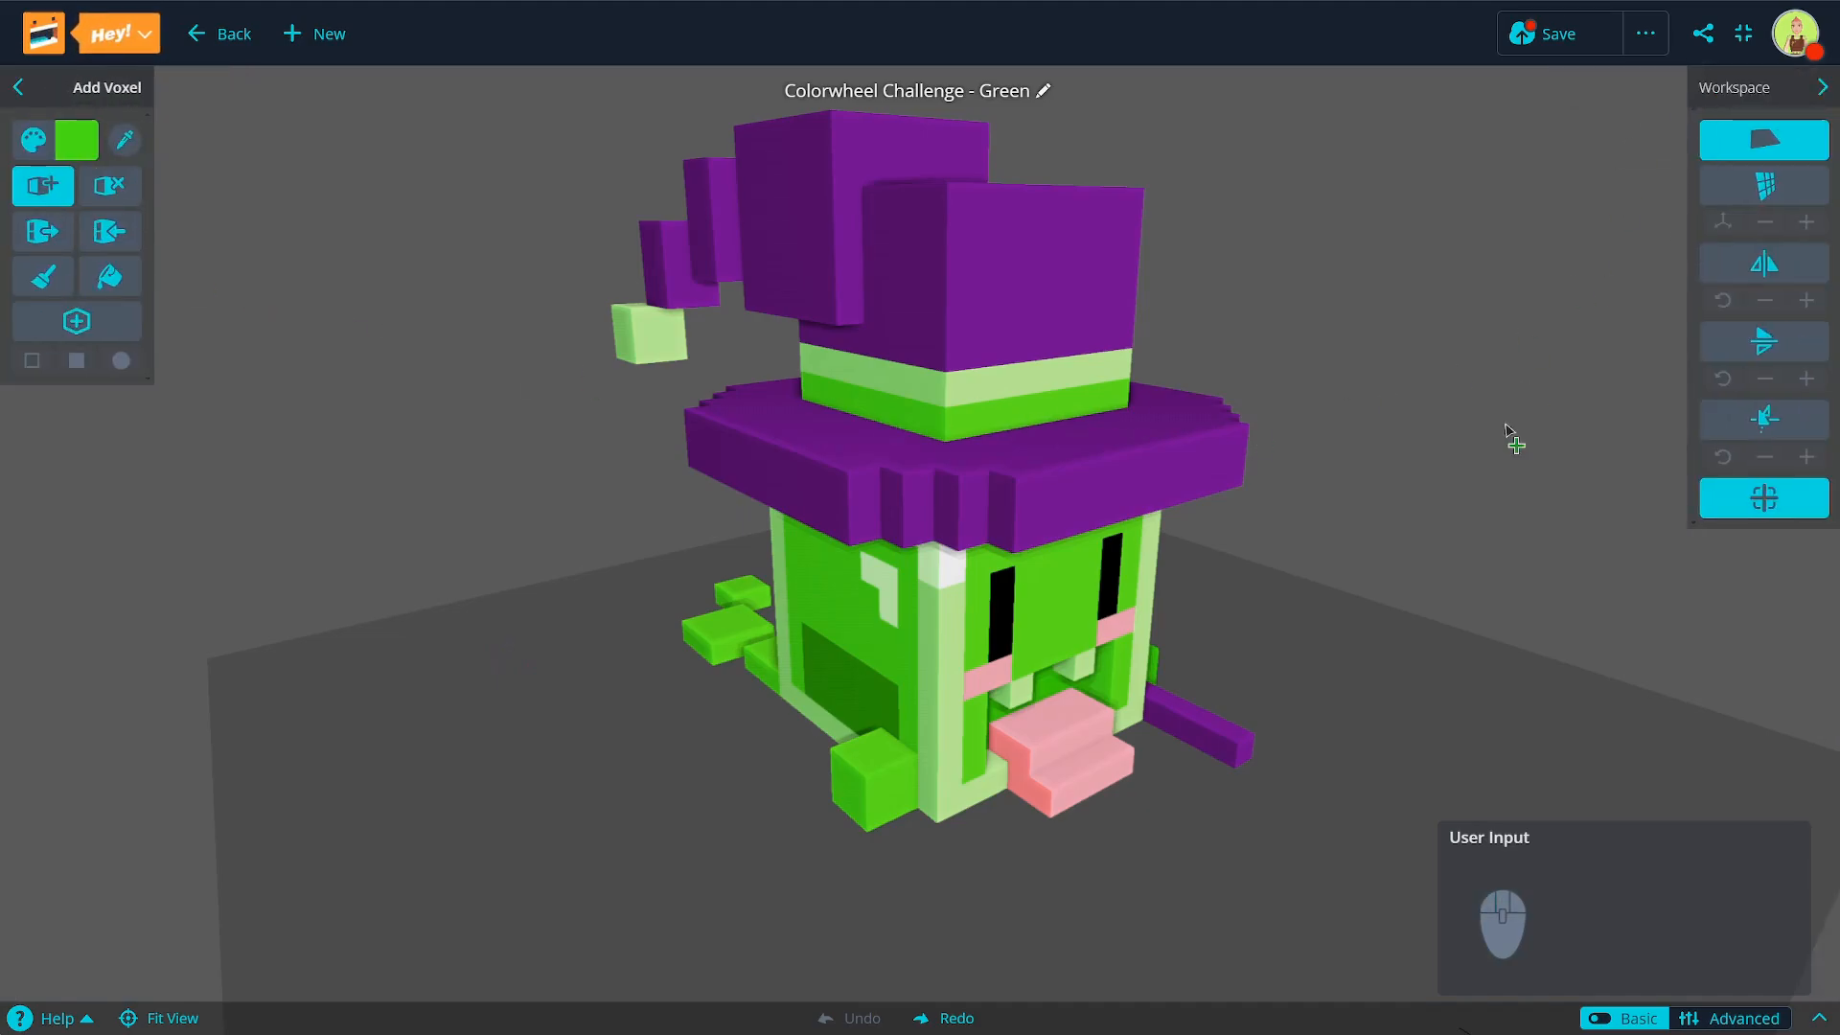
click(1818, 1018)
click(1819, 1018)
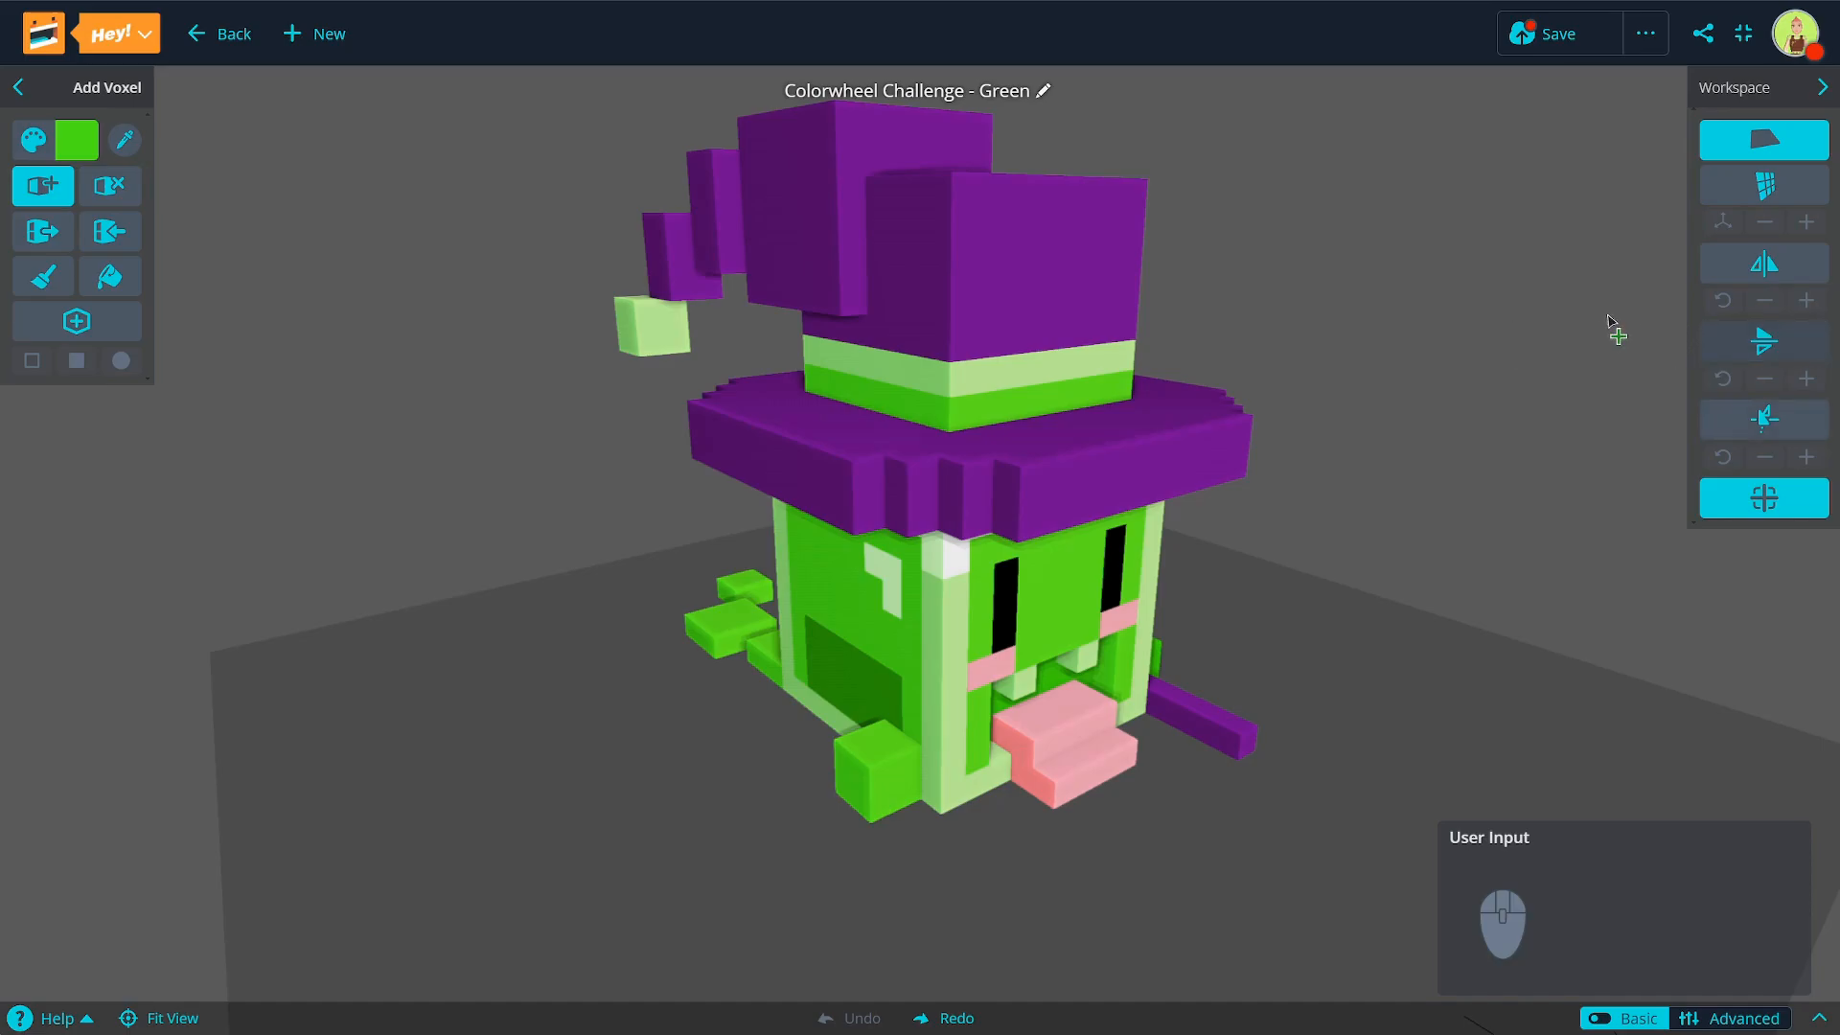
Step: Scale the interface down until the view orientation gizmo shows beside the workspace panel
key(ctrl+minus)
key(ctrl+minus)
key(ctrl+minus)
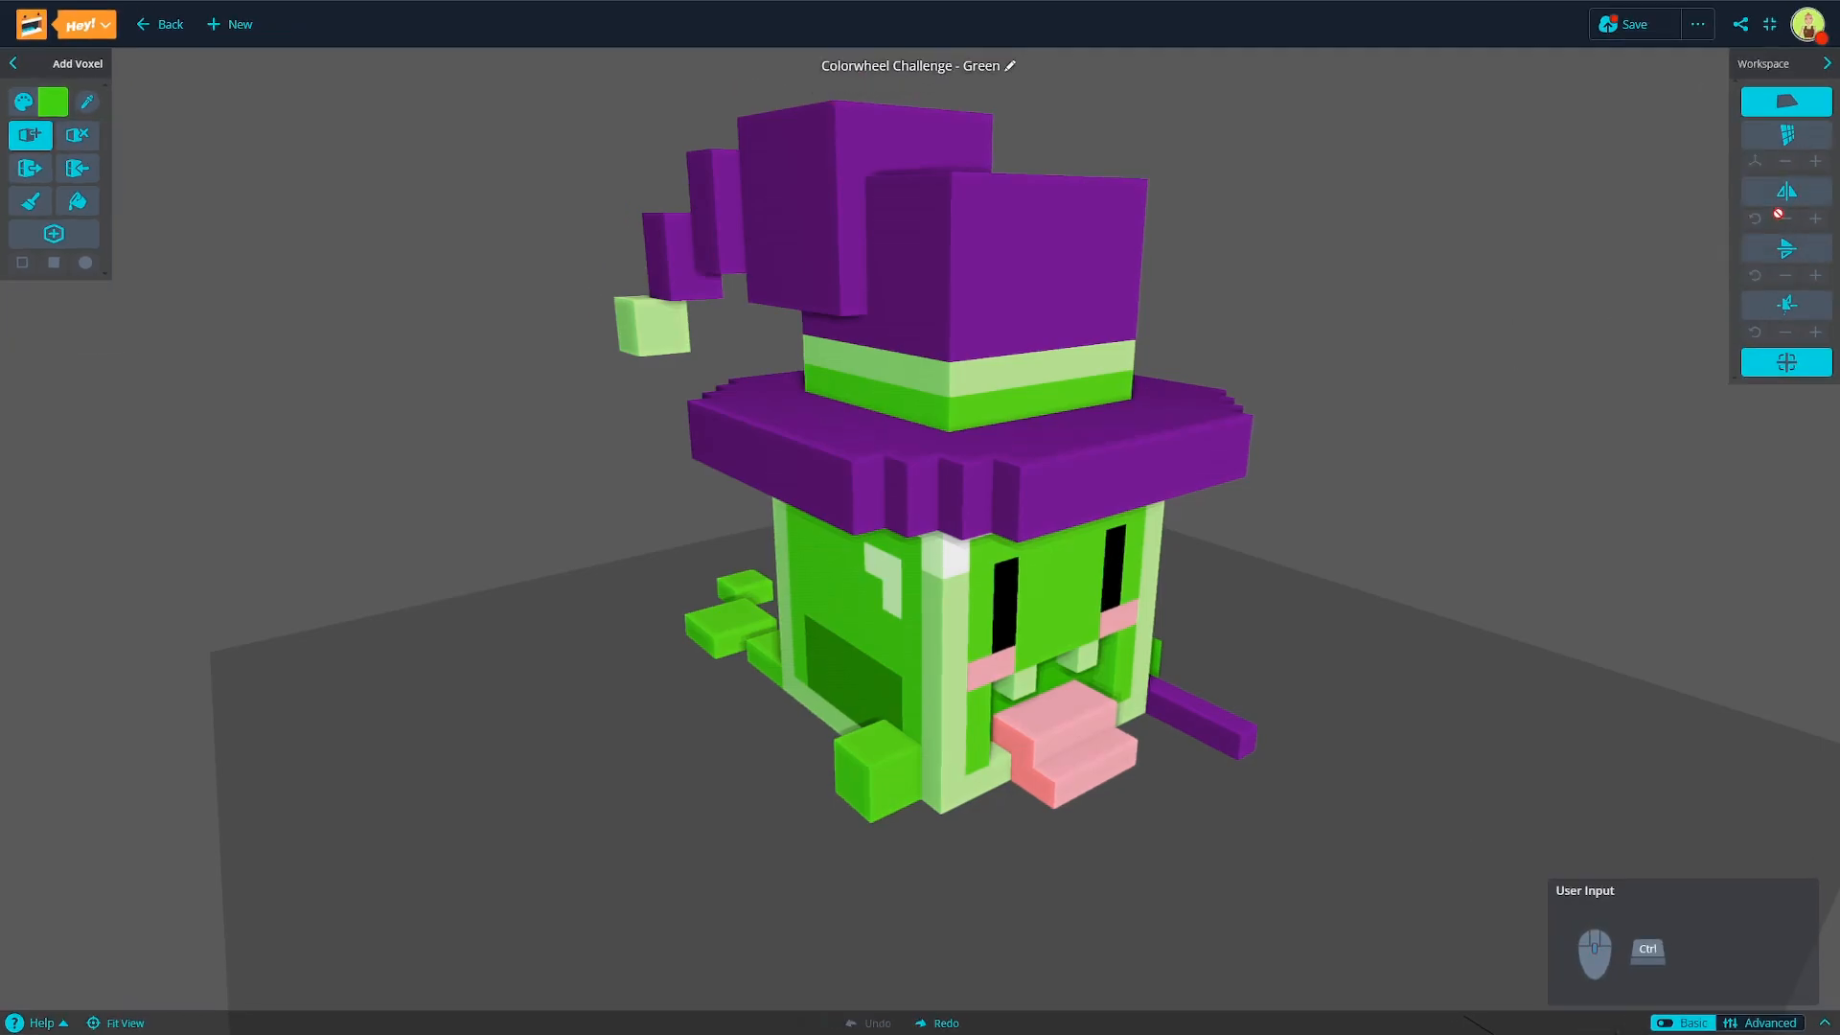
key(ctrl+minus)
key(ctrl+minus)
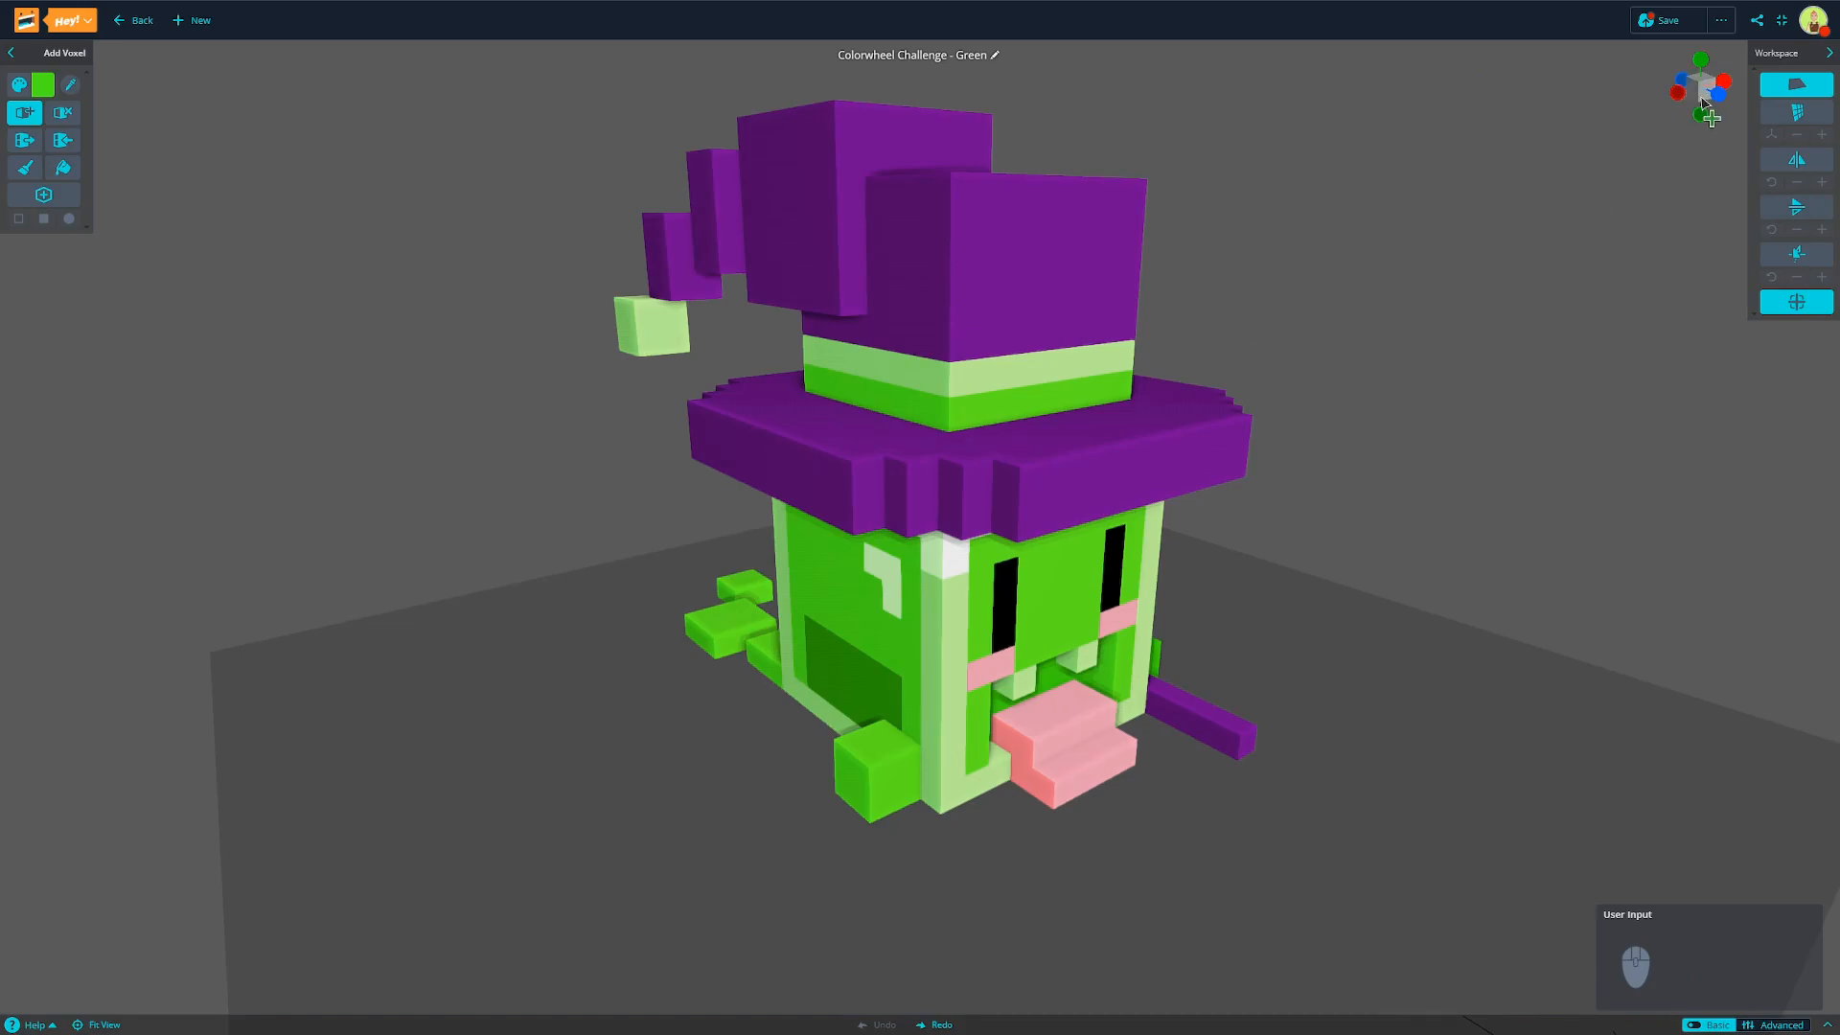
Step: Rotate the view around the character and align it to the front with the orientation gizmo
right_drag(1319, 314, 1179, 450)
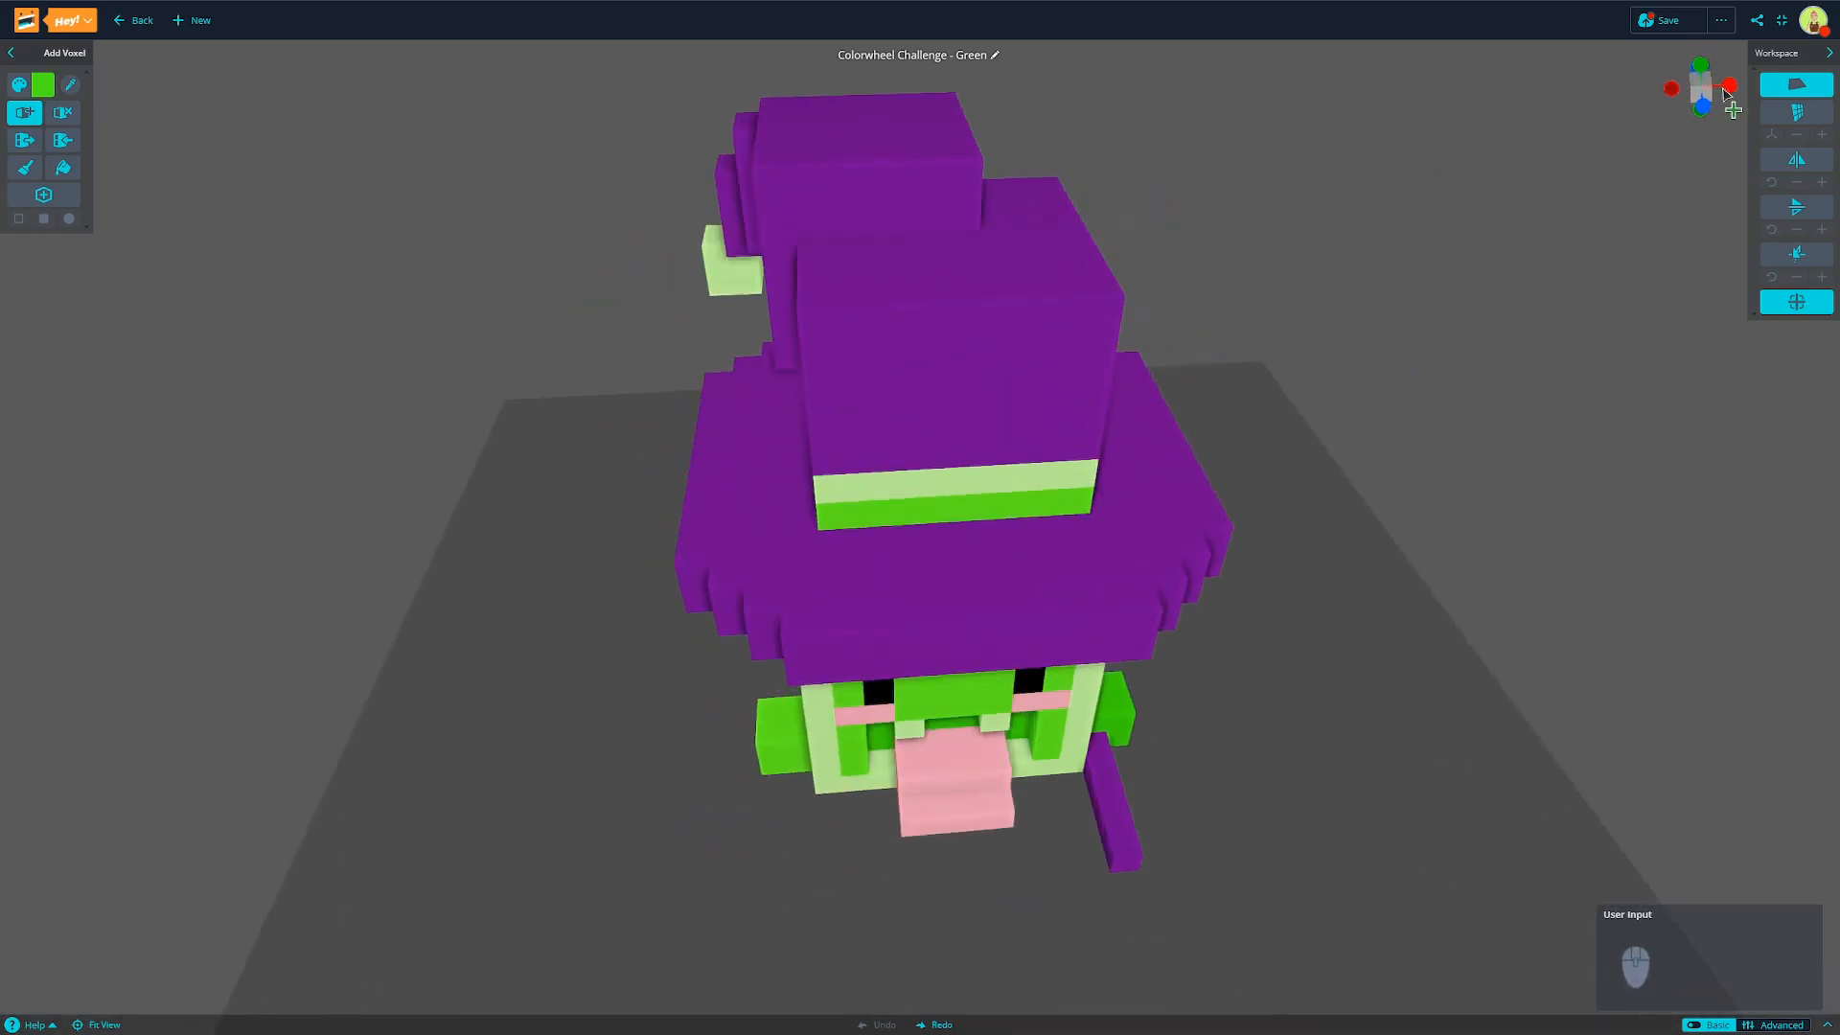
click(1713, 87)
click(1679, 95)
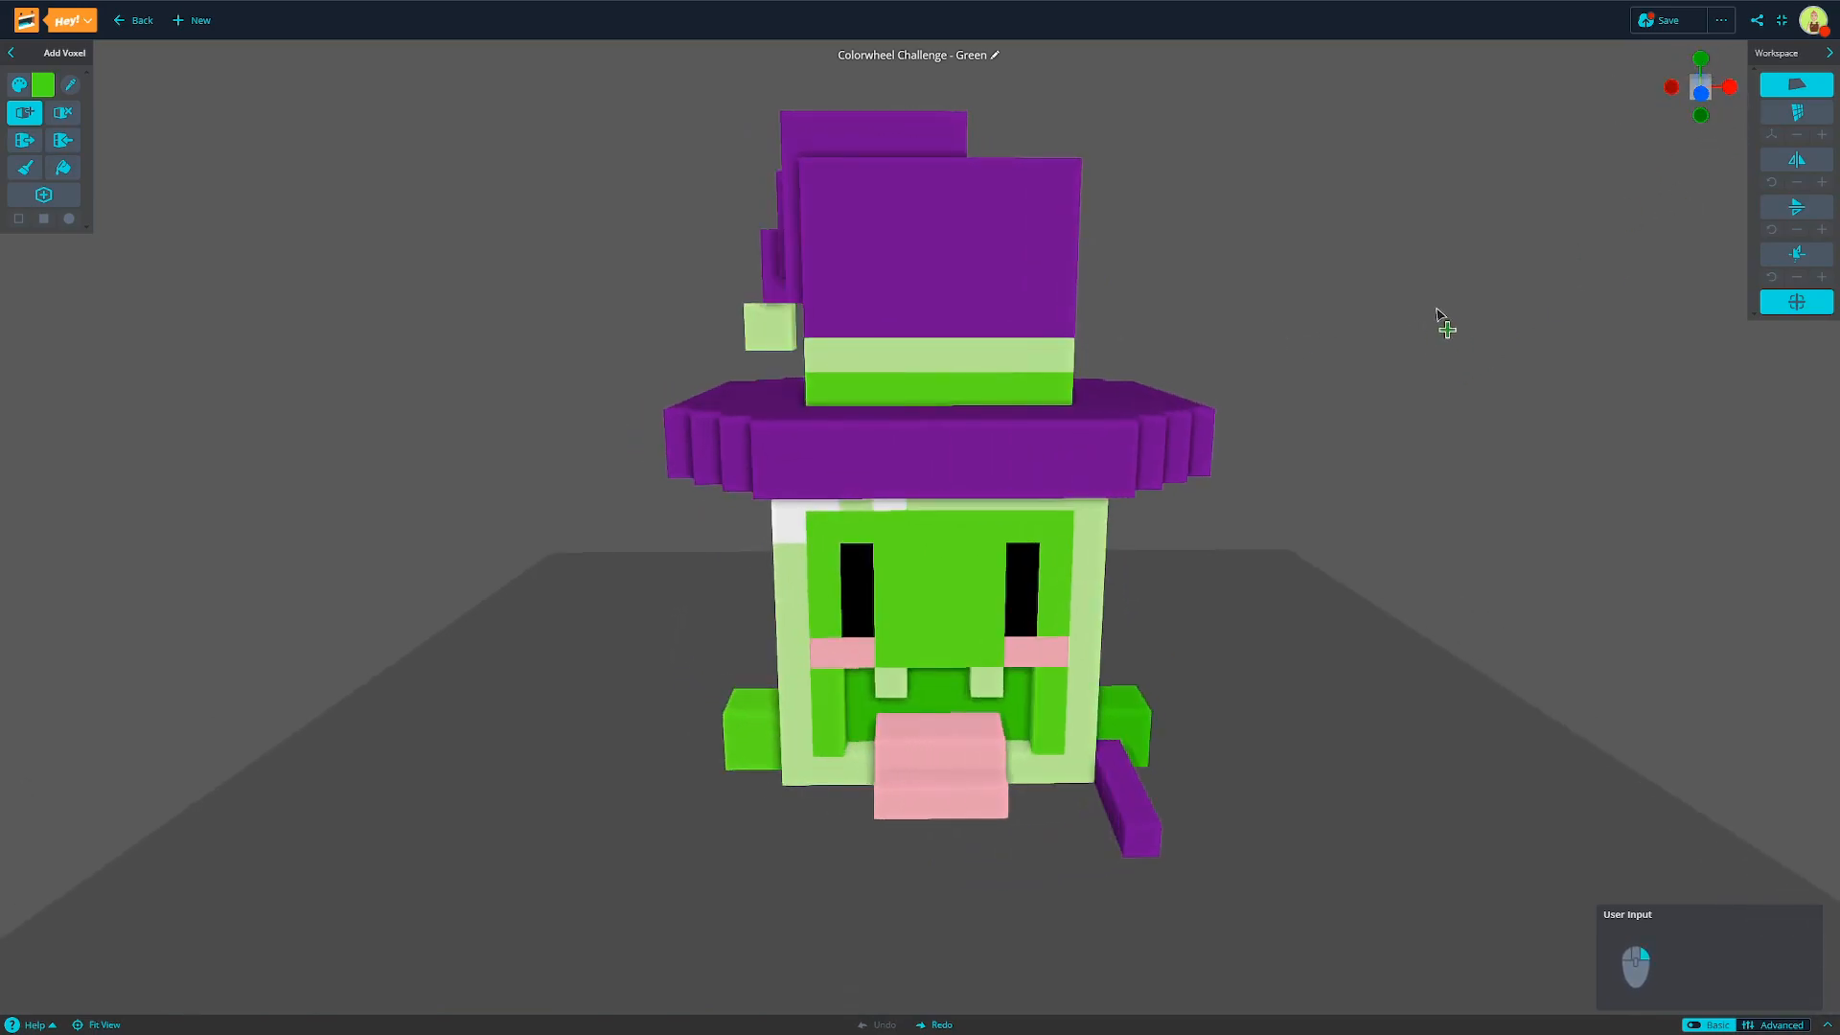
click(1667, 88)
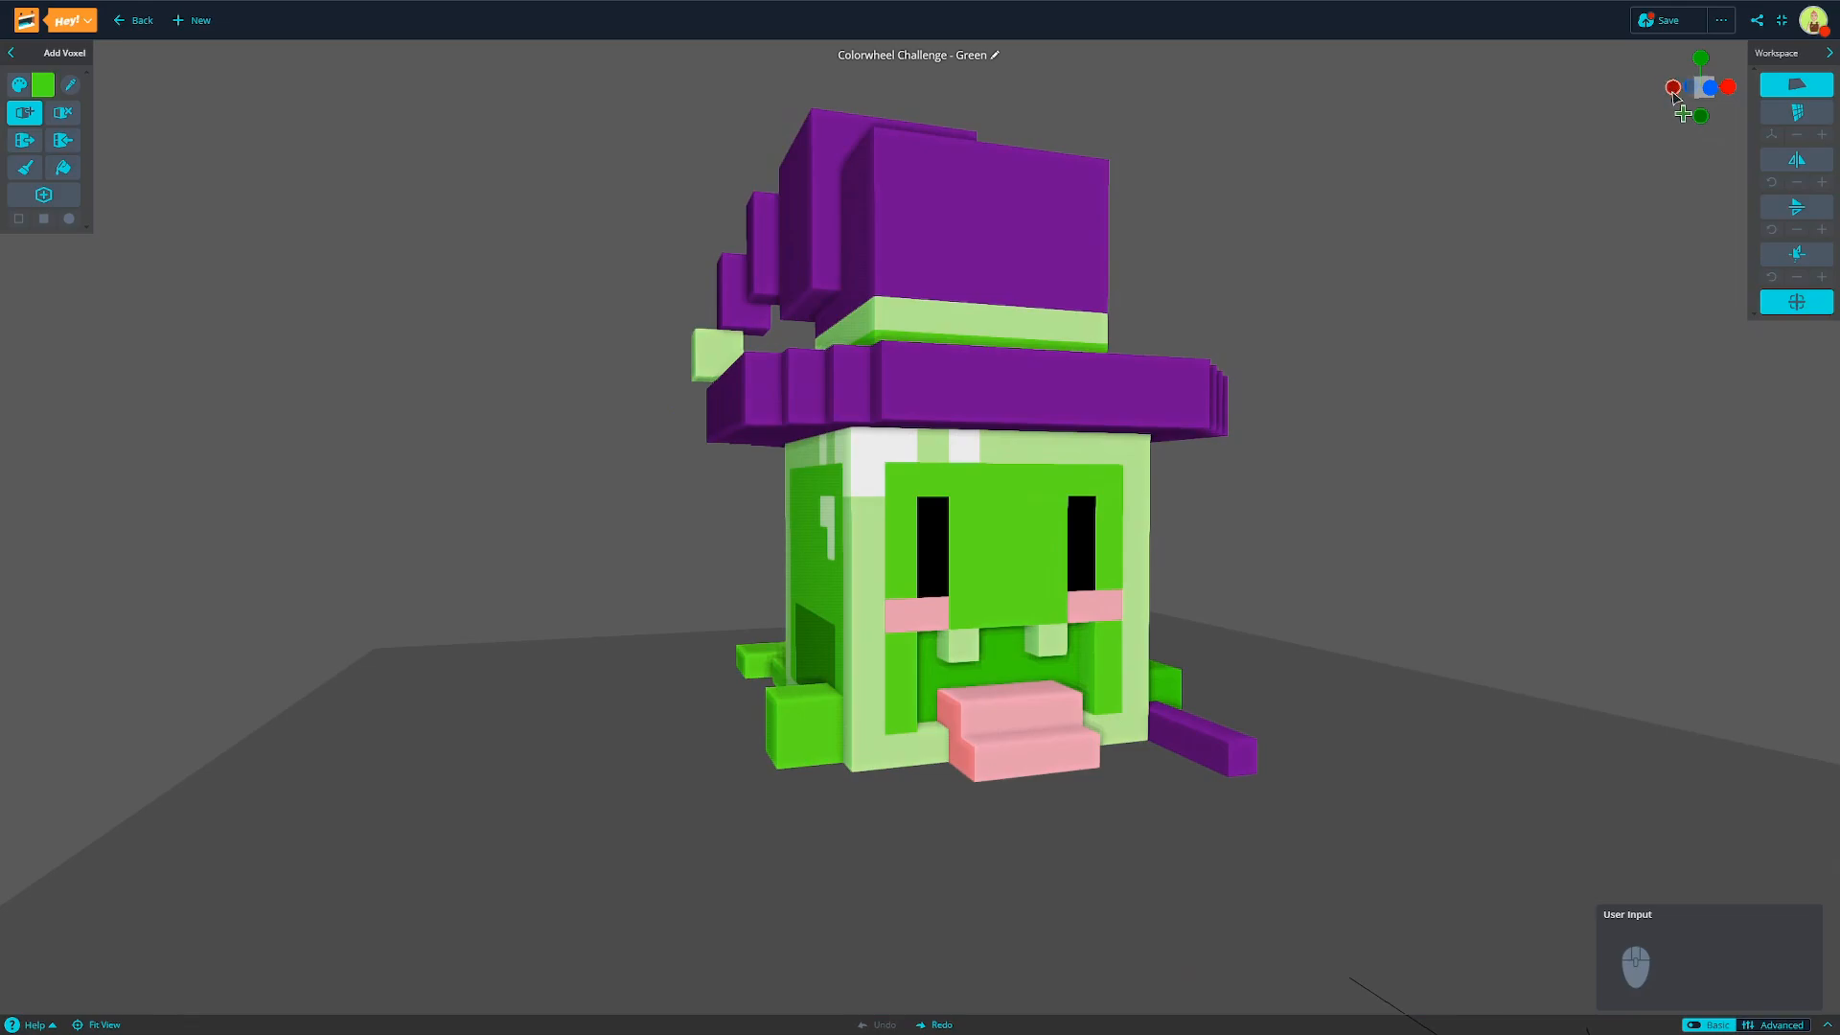
click(1729, 88)
mouse_move(1623, 292)
right_down()
mouse_move(1505, 318)
mouse_move(1647, 291)
mouse_move(1648, 273)
right_up()
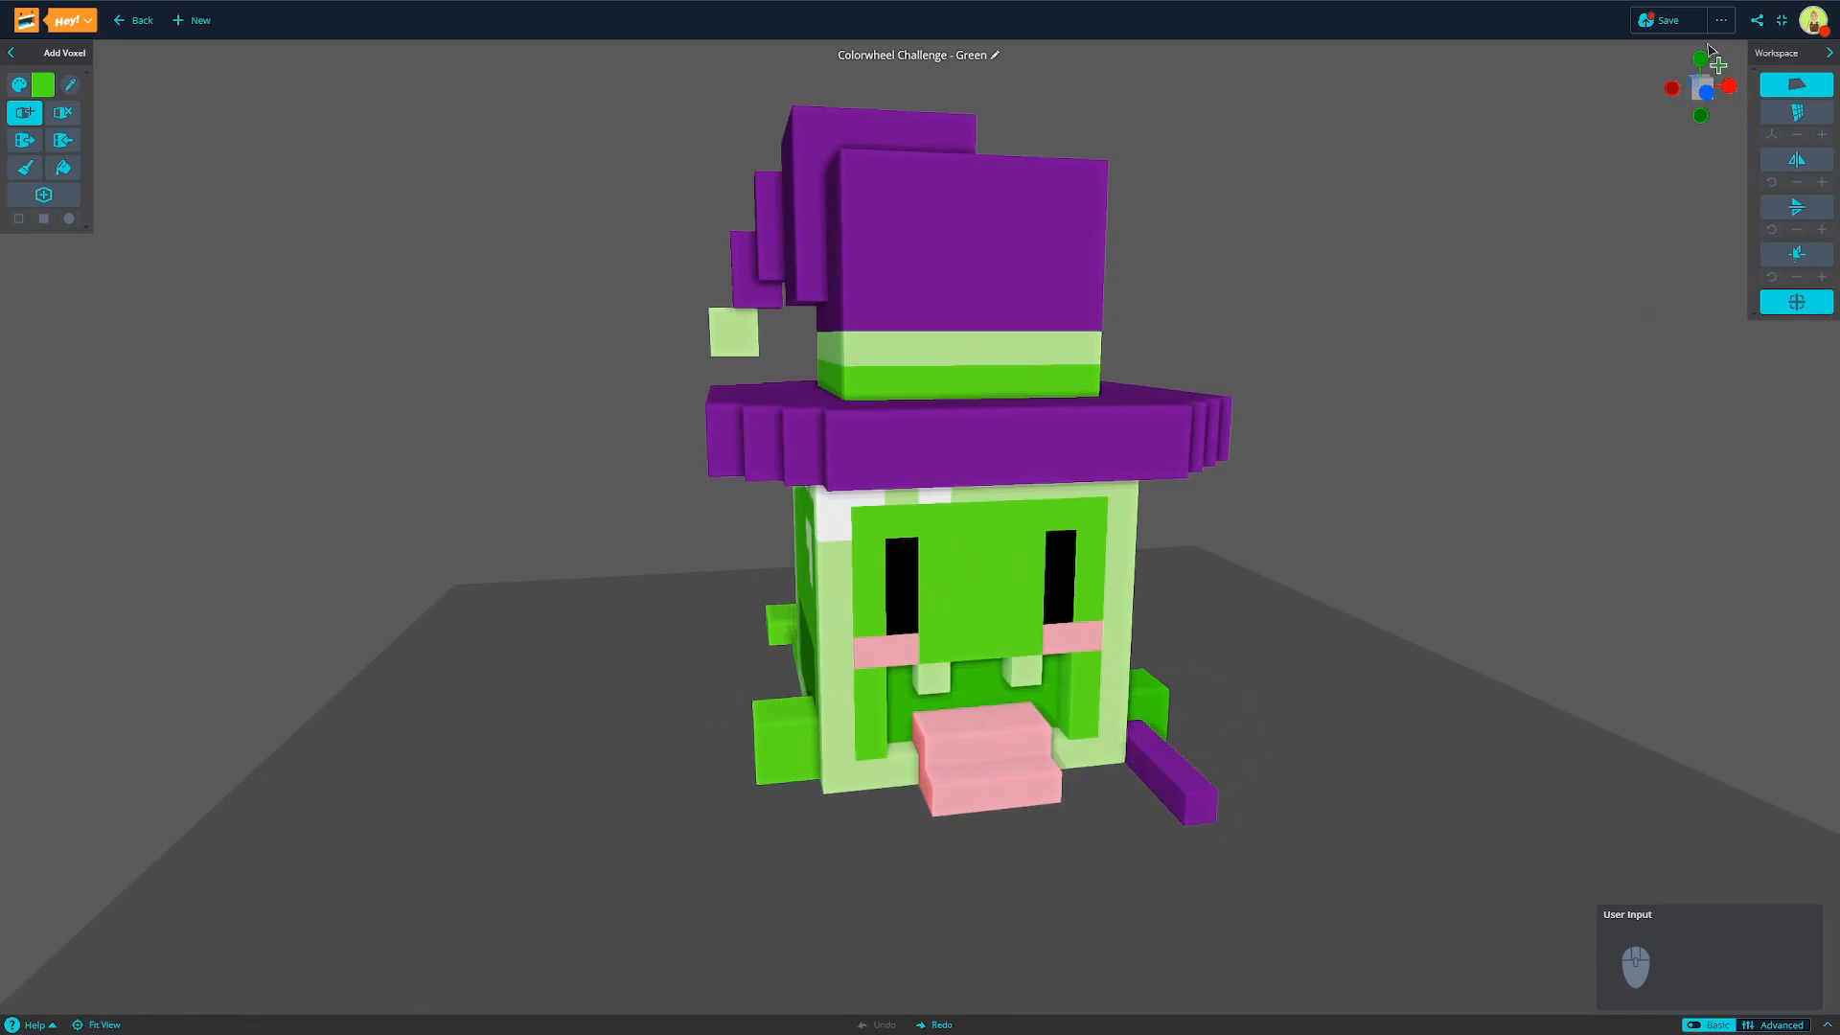
click(1709, 96)
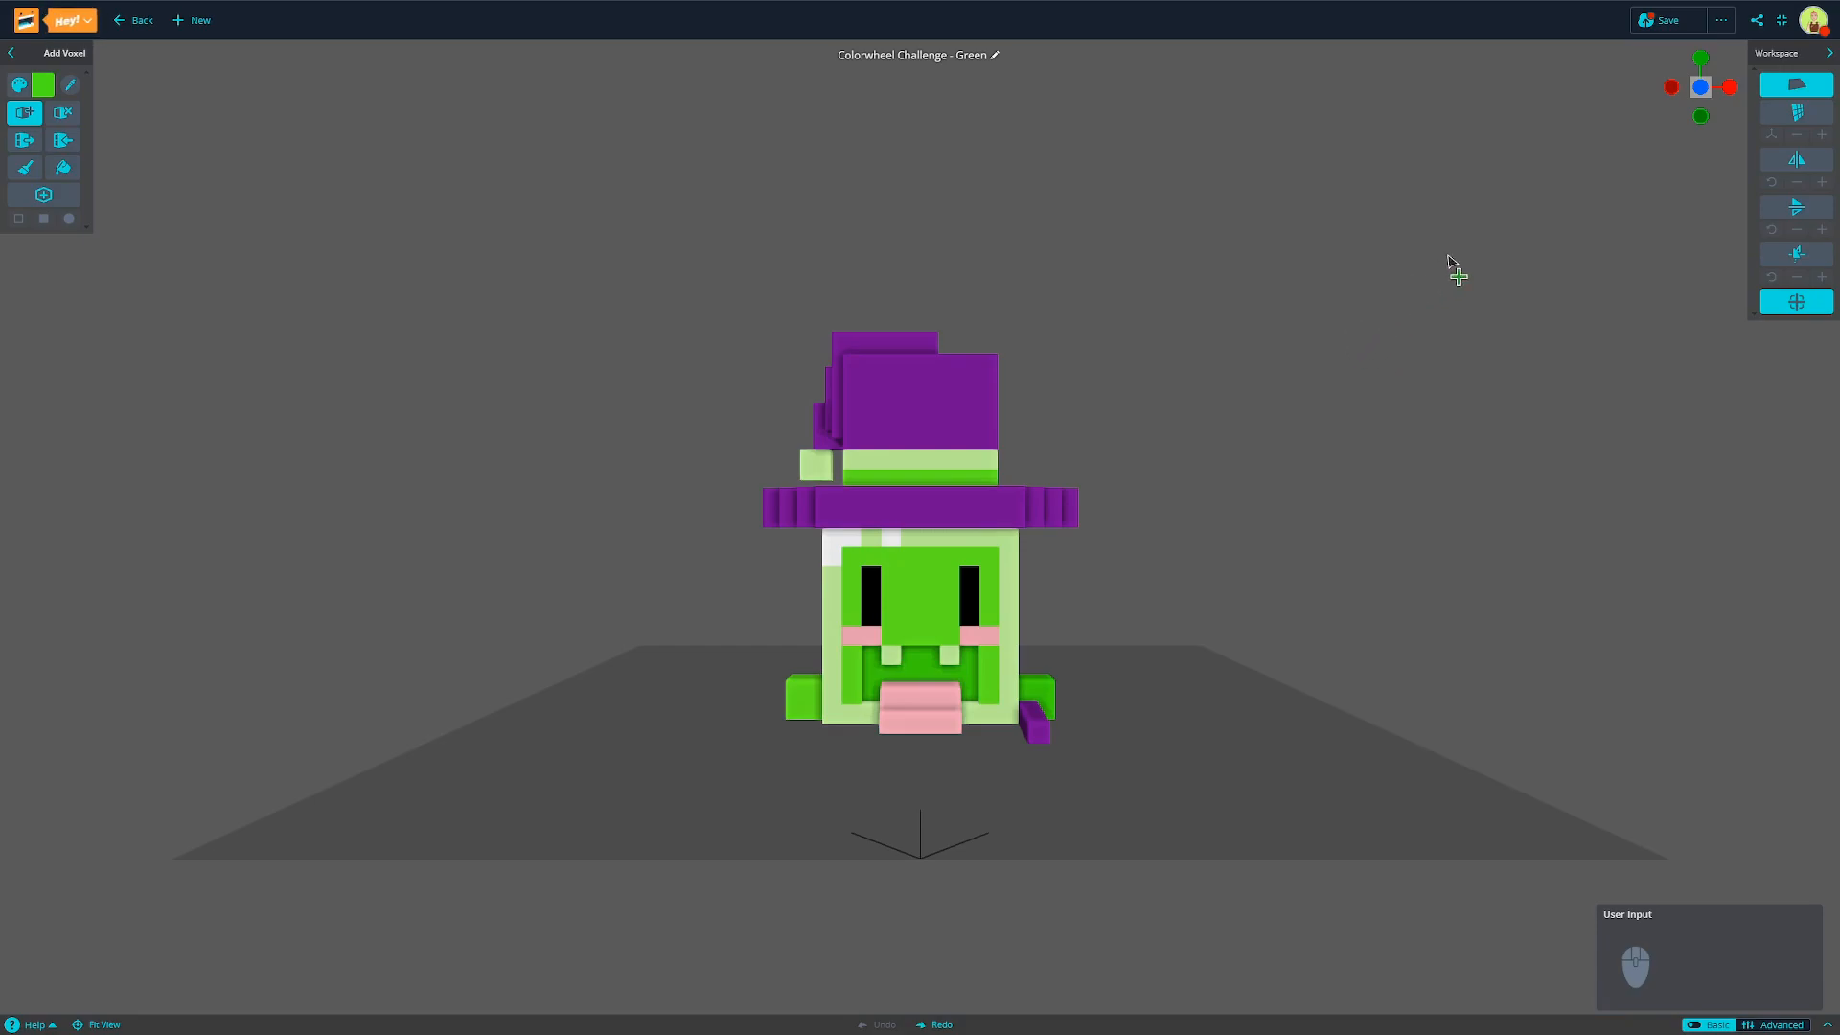
Step: Flip the view repeatedly between the character's front and back
click(1701, 88)
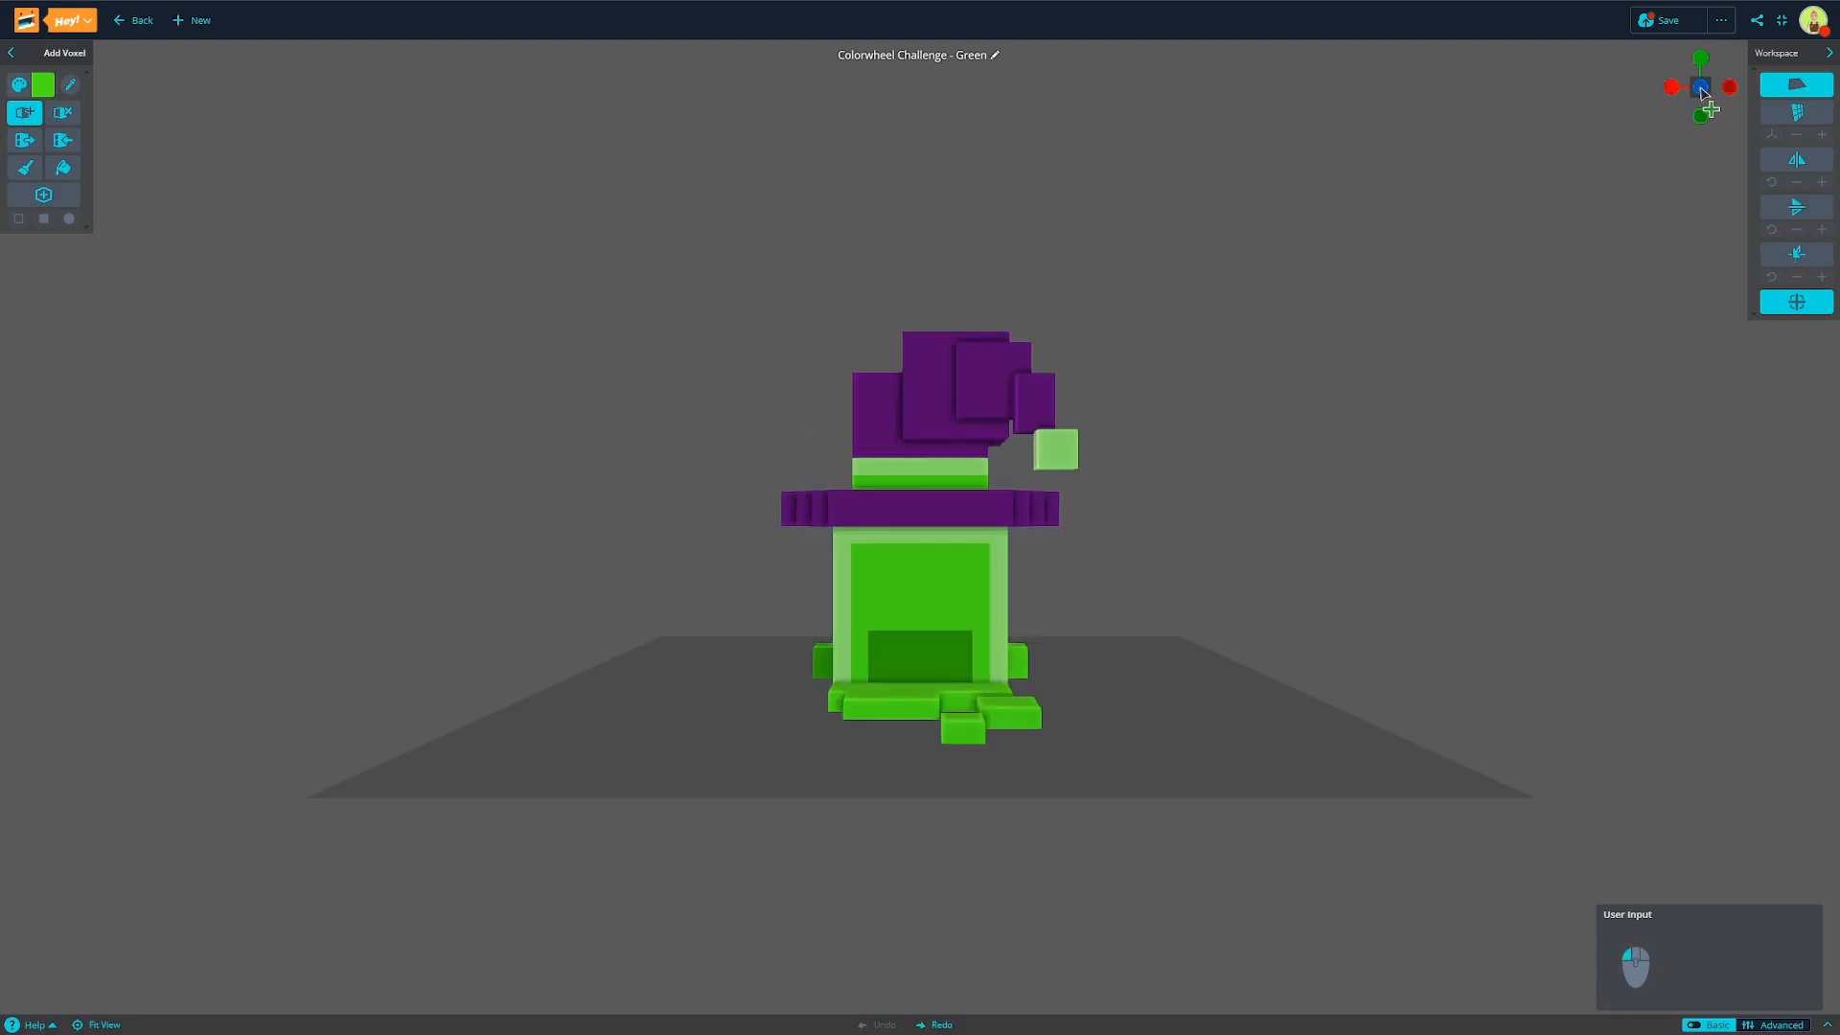
click(1701, 88)
click(1701, 88)
click(1701, 88)
click(1700, 89)
click(1701, 88)
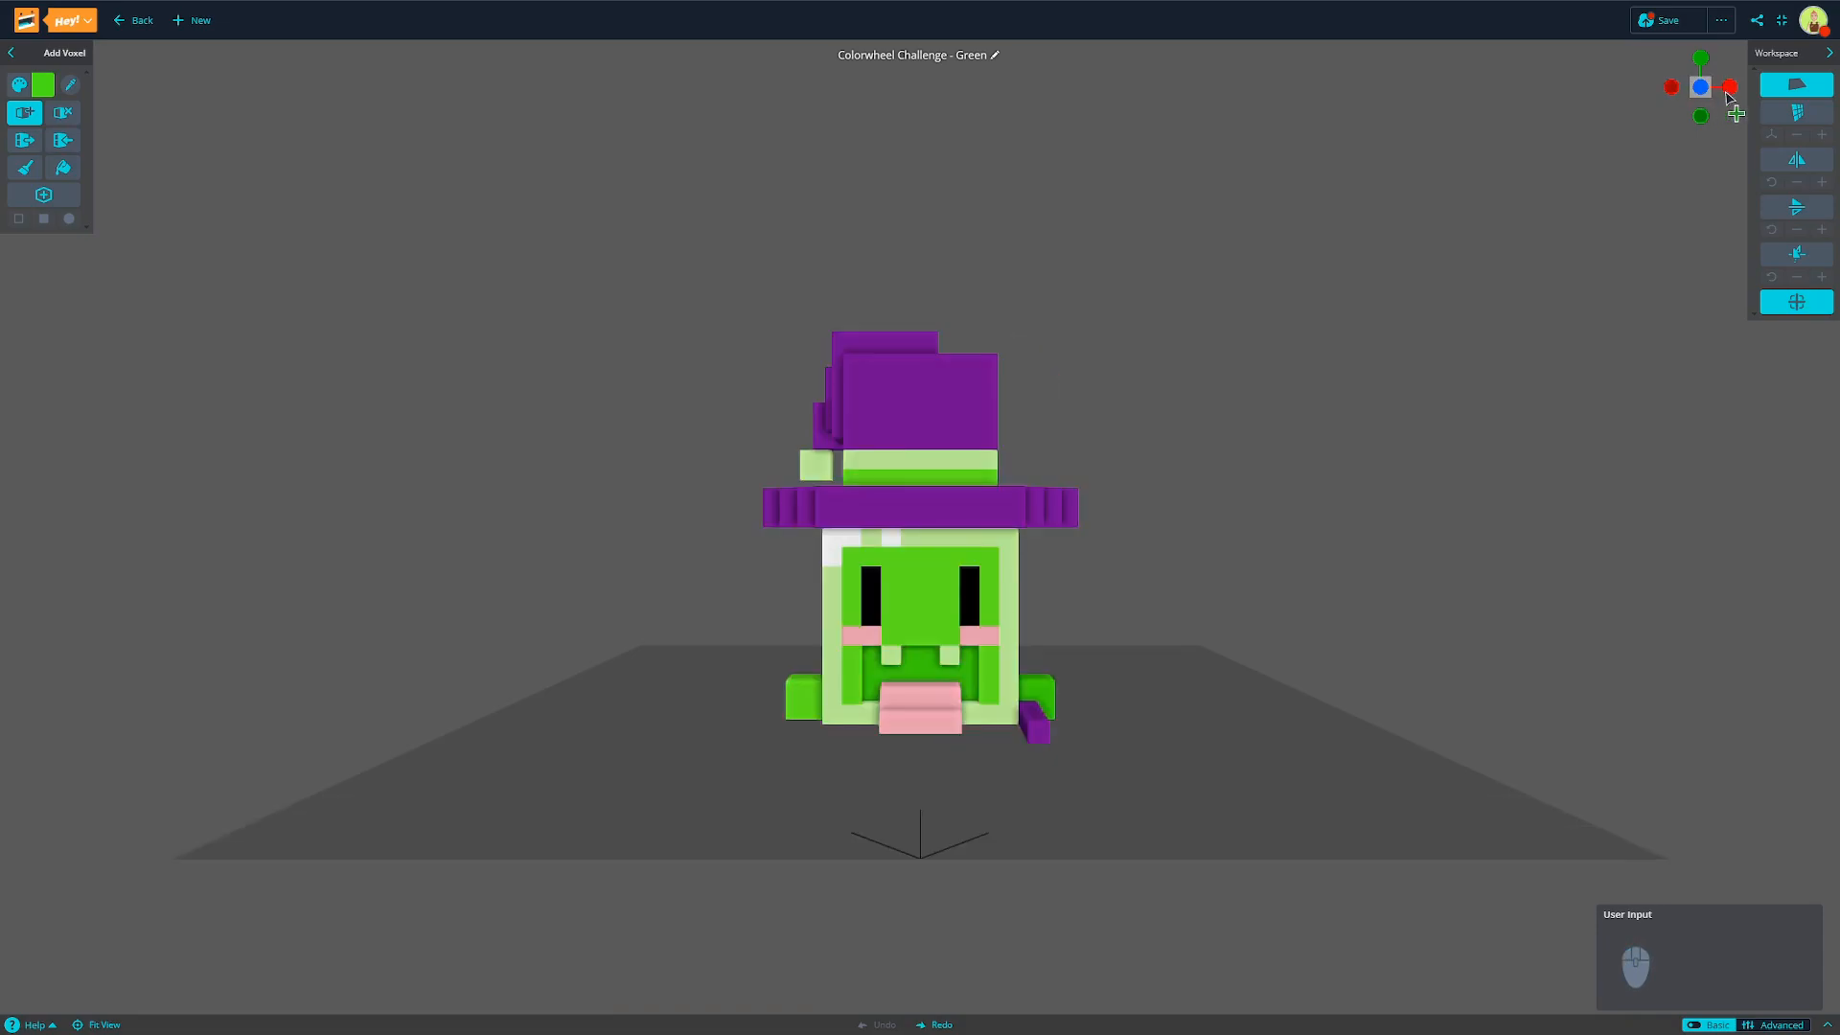
Step: Snap the view to the character's side and flip it between the two opposite sides
click(1730, 87)
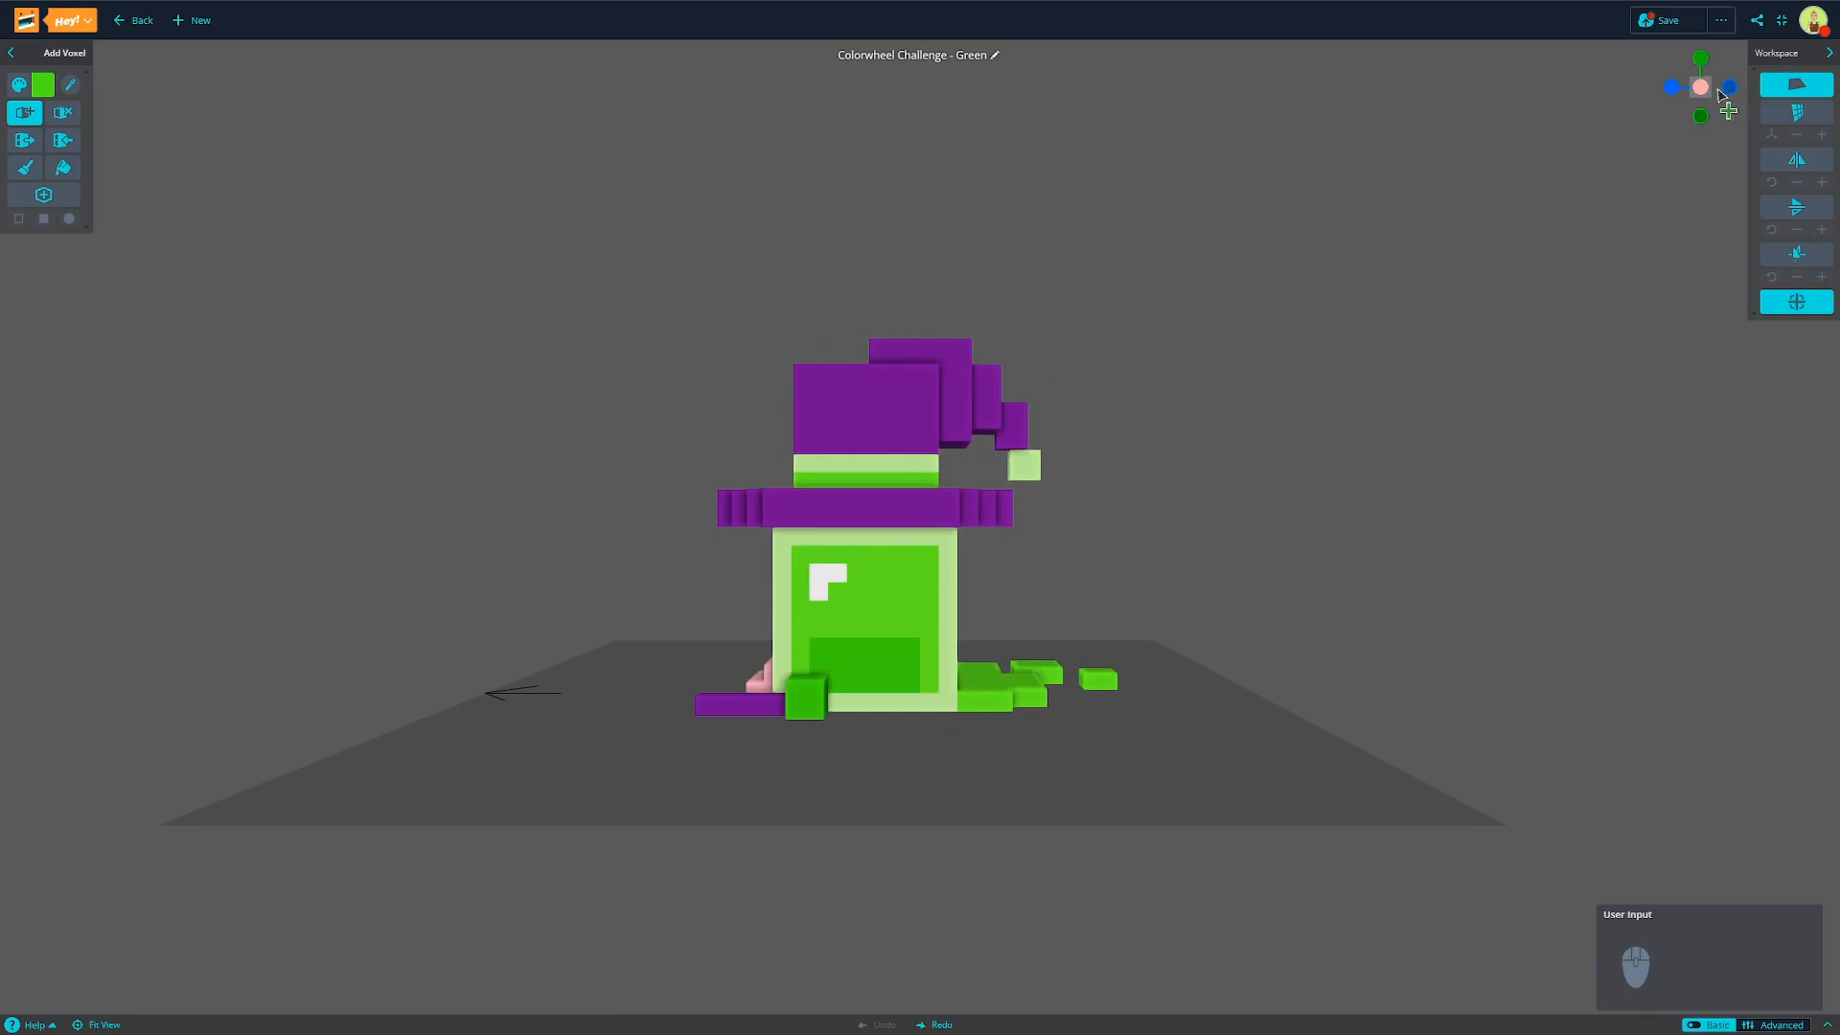
click(1701, 88)
click(1702, 91)
click(1701, 91)
click(1702, 91)
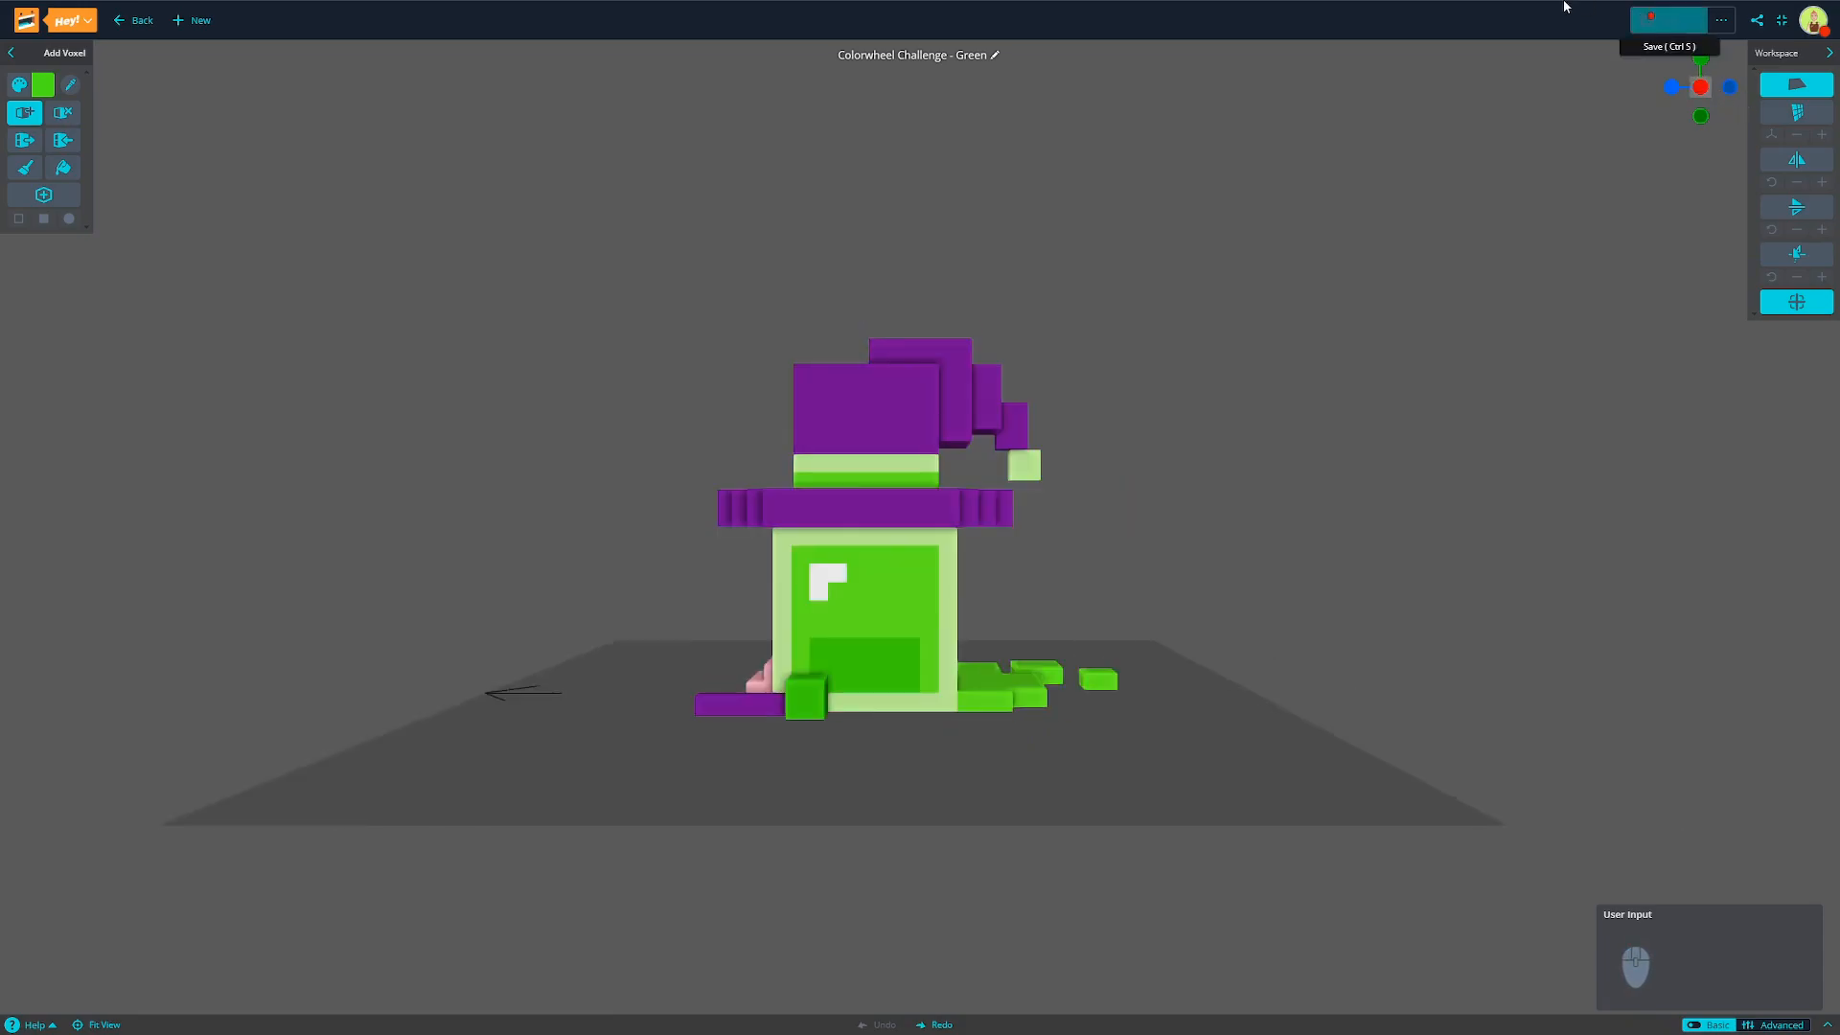
Step: Snap the view to the top of the character and flip it between top and bottom
click(1702, 60)
click(1702, 61)
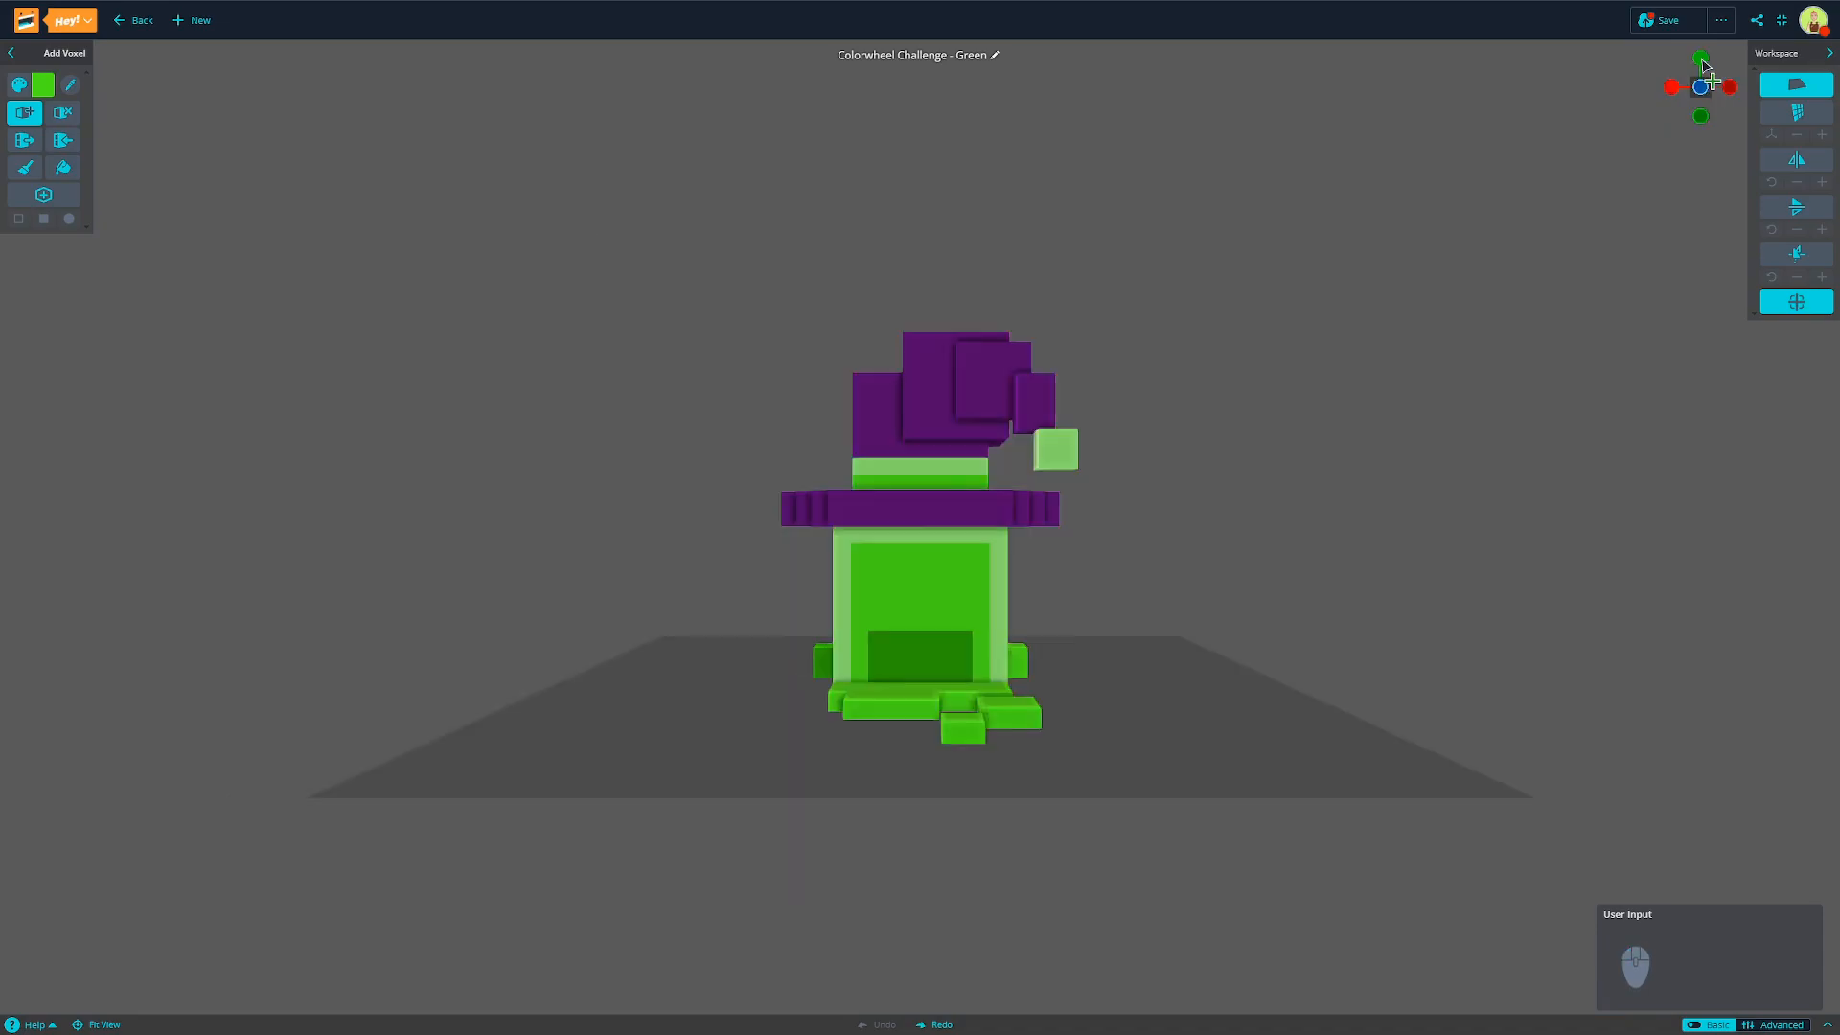
click(1701, 61)
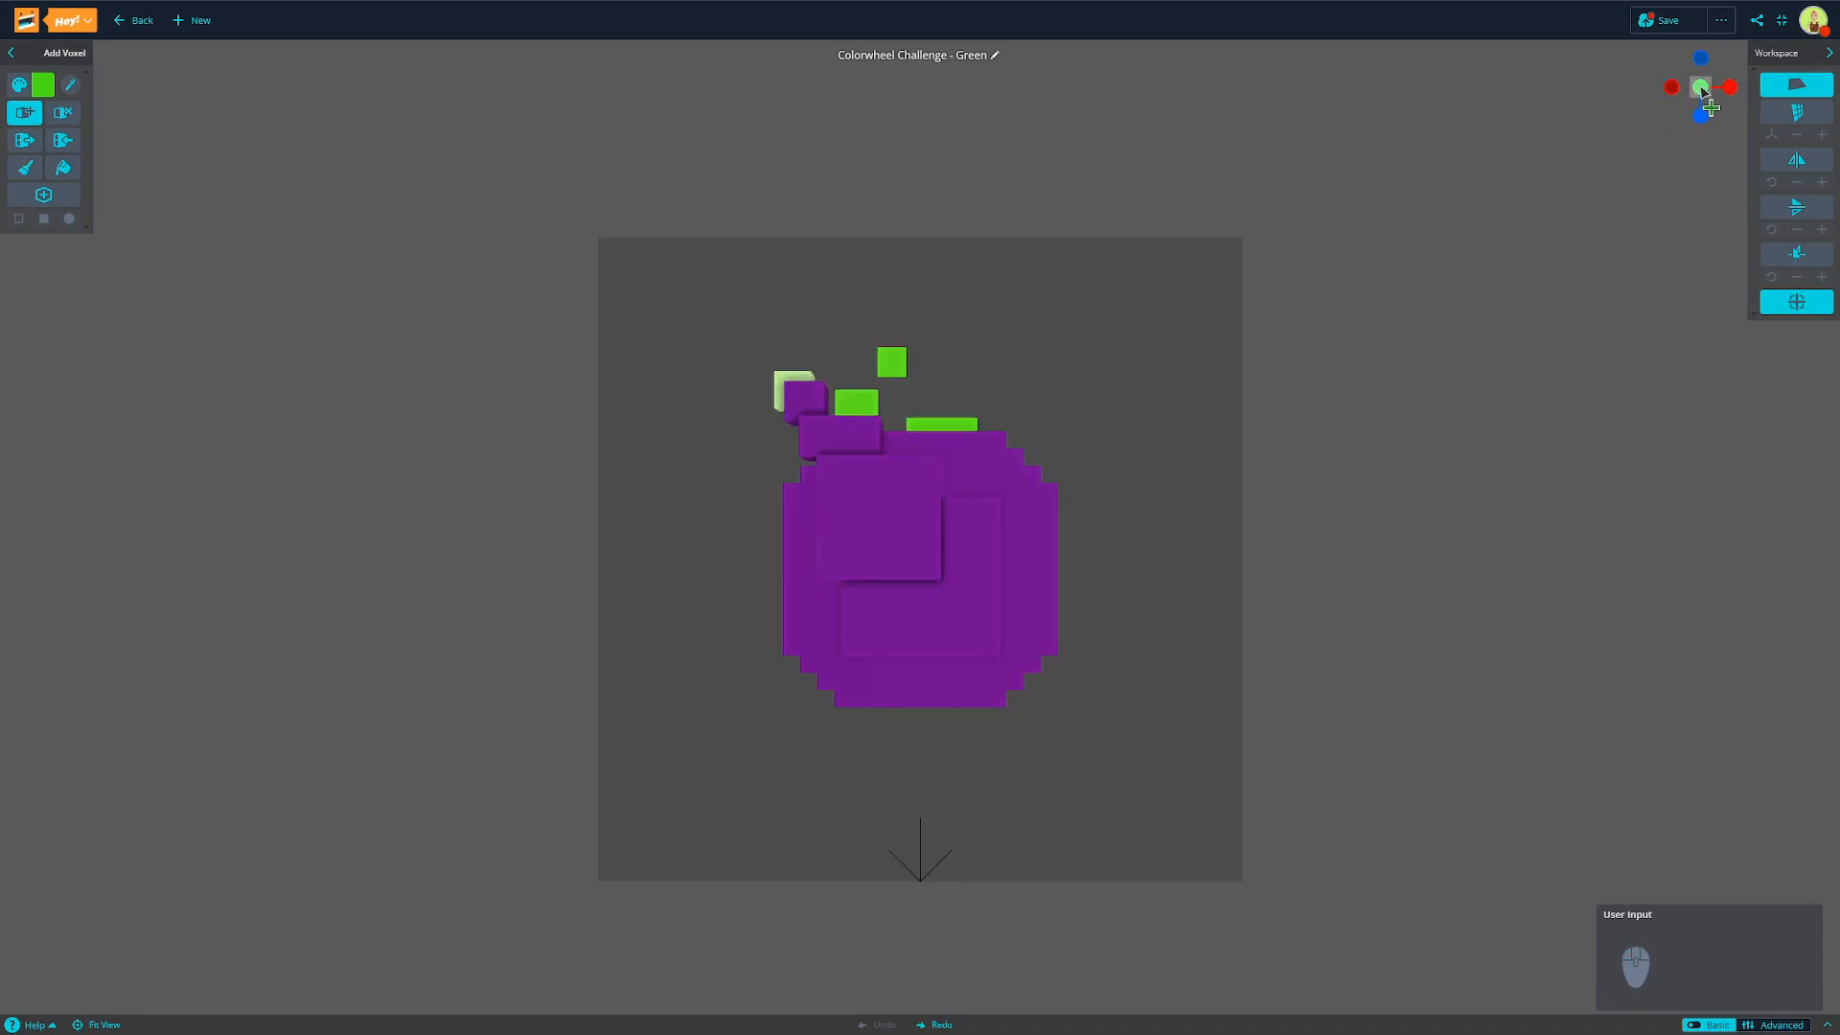
click(1704, 89)
click(1703, 89)
click(1704, 89)
click(1704, 89)
Step: Compare orthographic and perspective projection of the character from different angles, ending in orthographic projection
right_drag(1081, 600, 1272, 577)
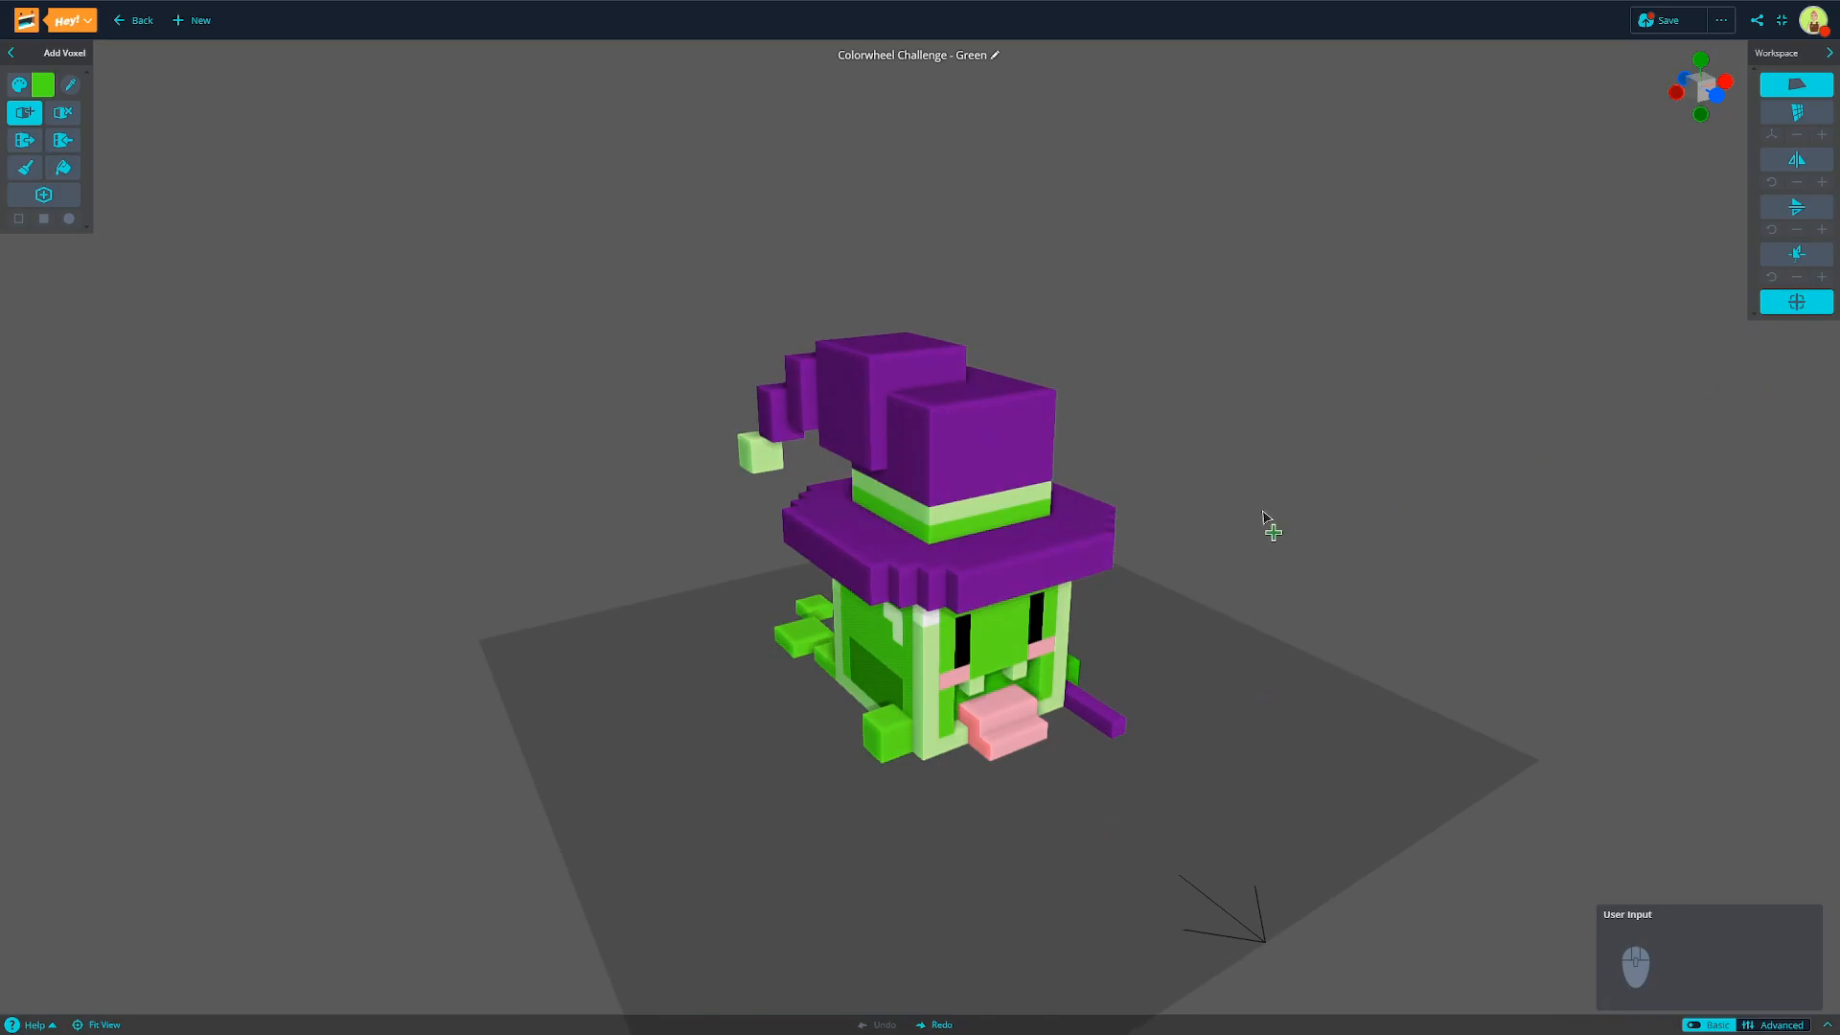
scroll(805, 757, up, 3)
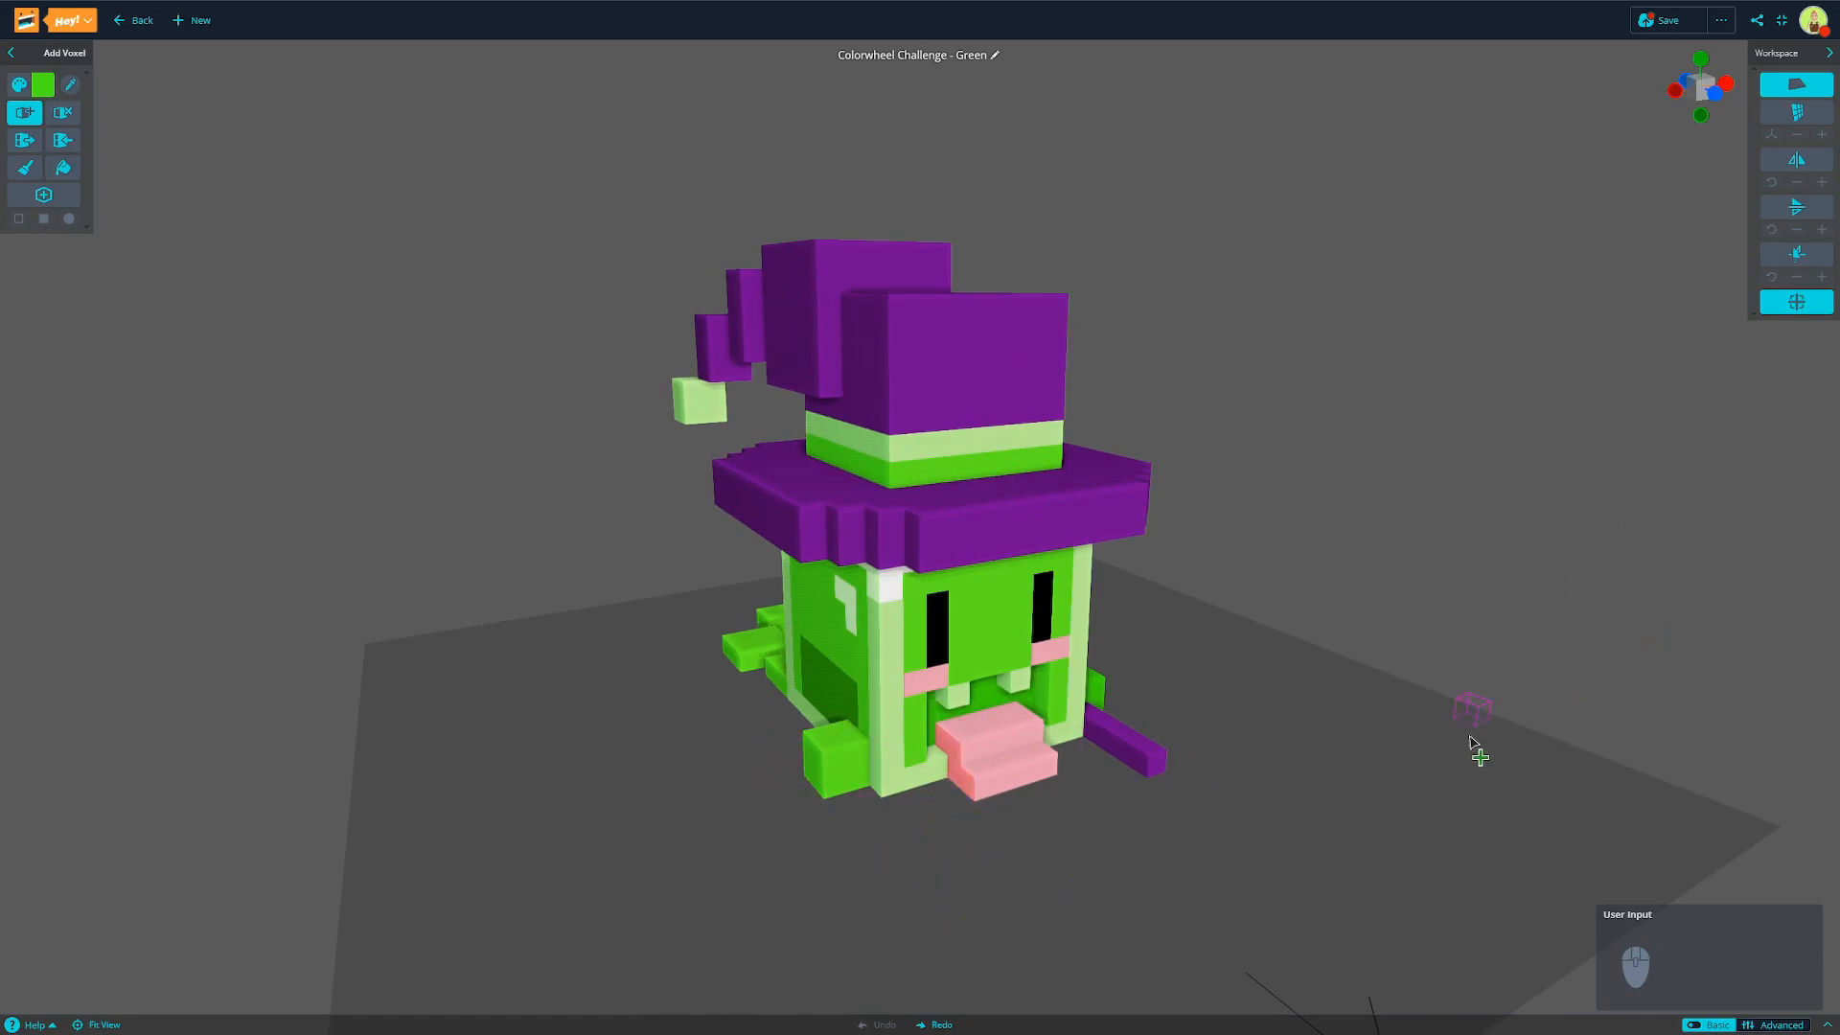
click(1701, 85)
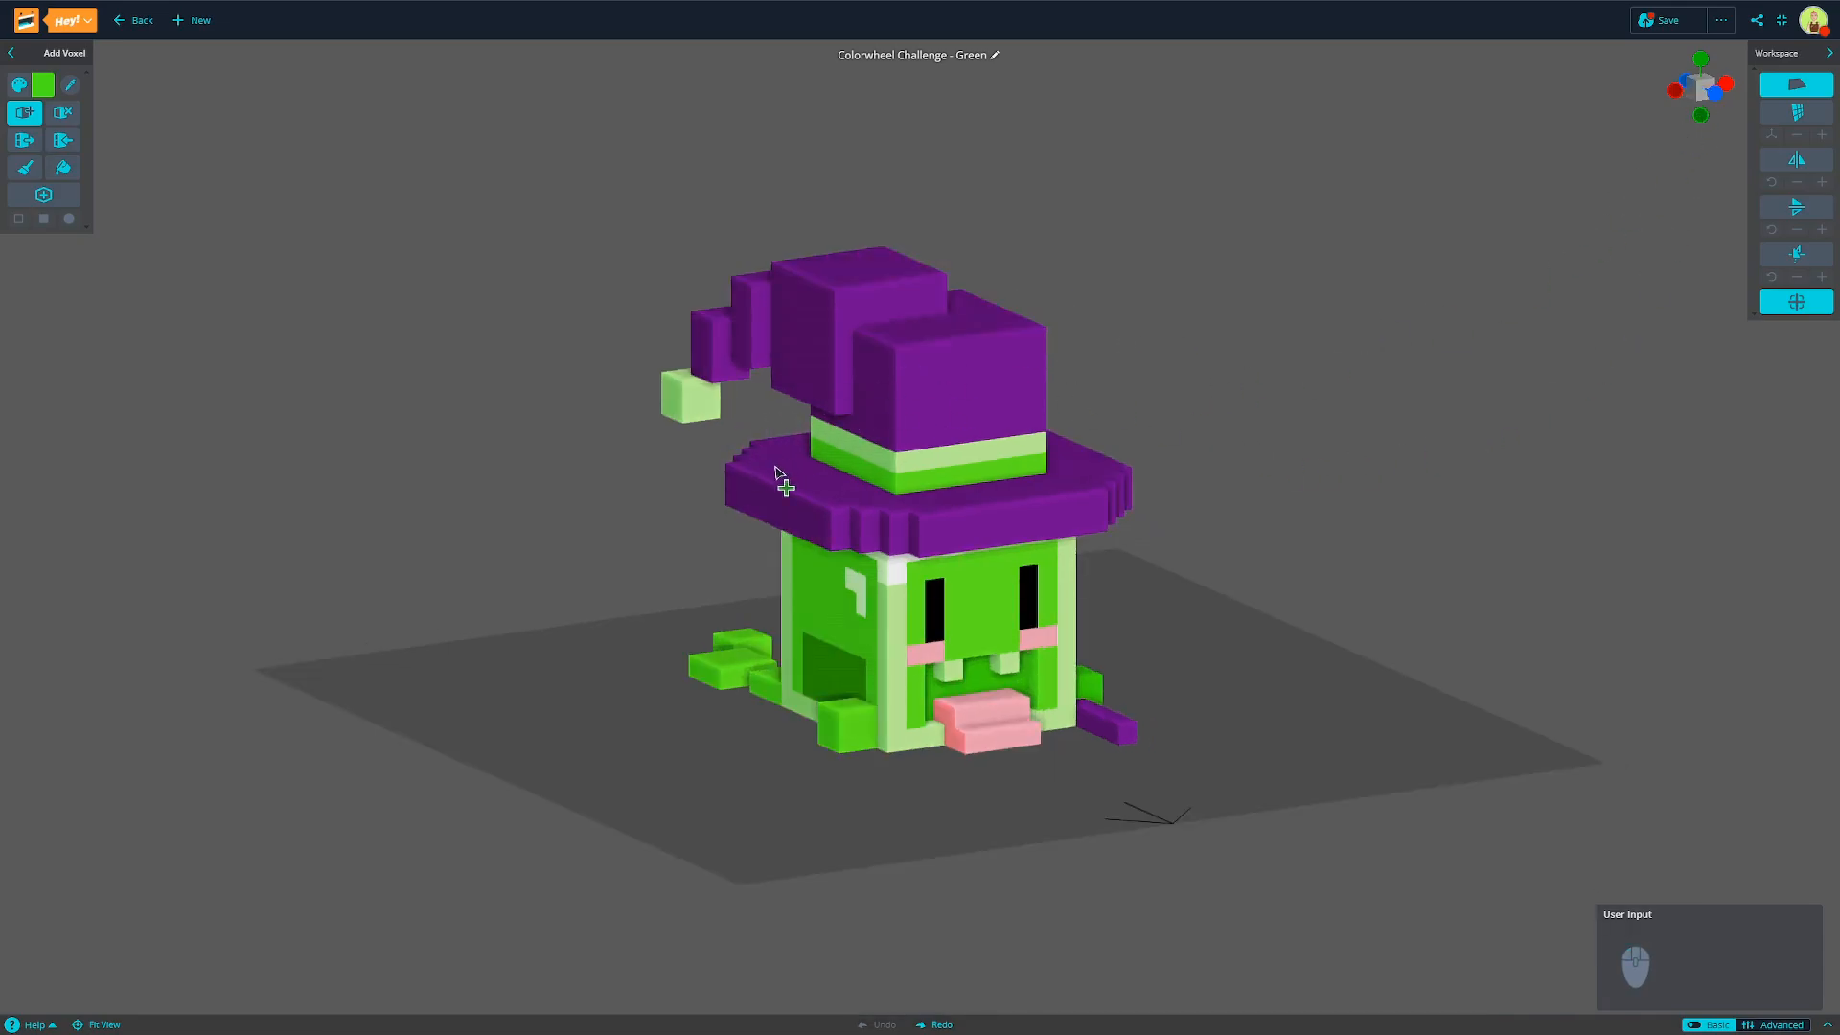
right_drag(779, 485, 682, 722)
middle_drag(773, 713, 868, 729)
right_drag(869, 730, 723, 738)
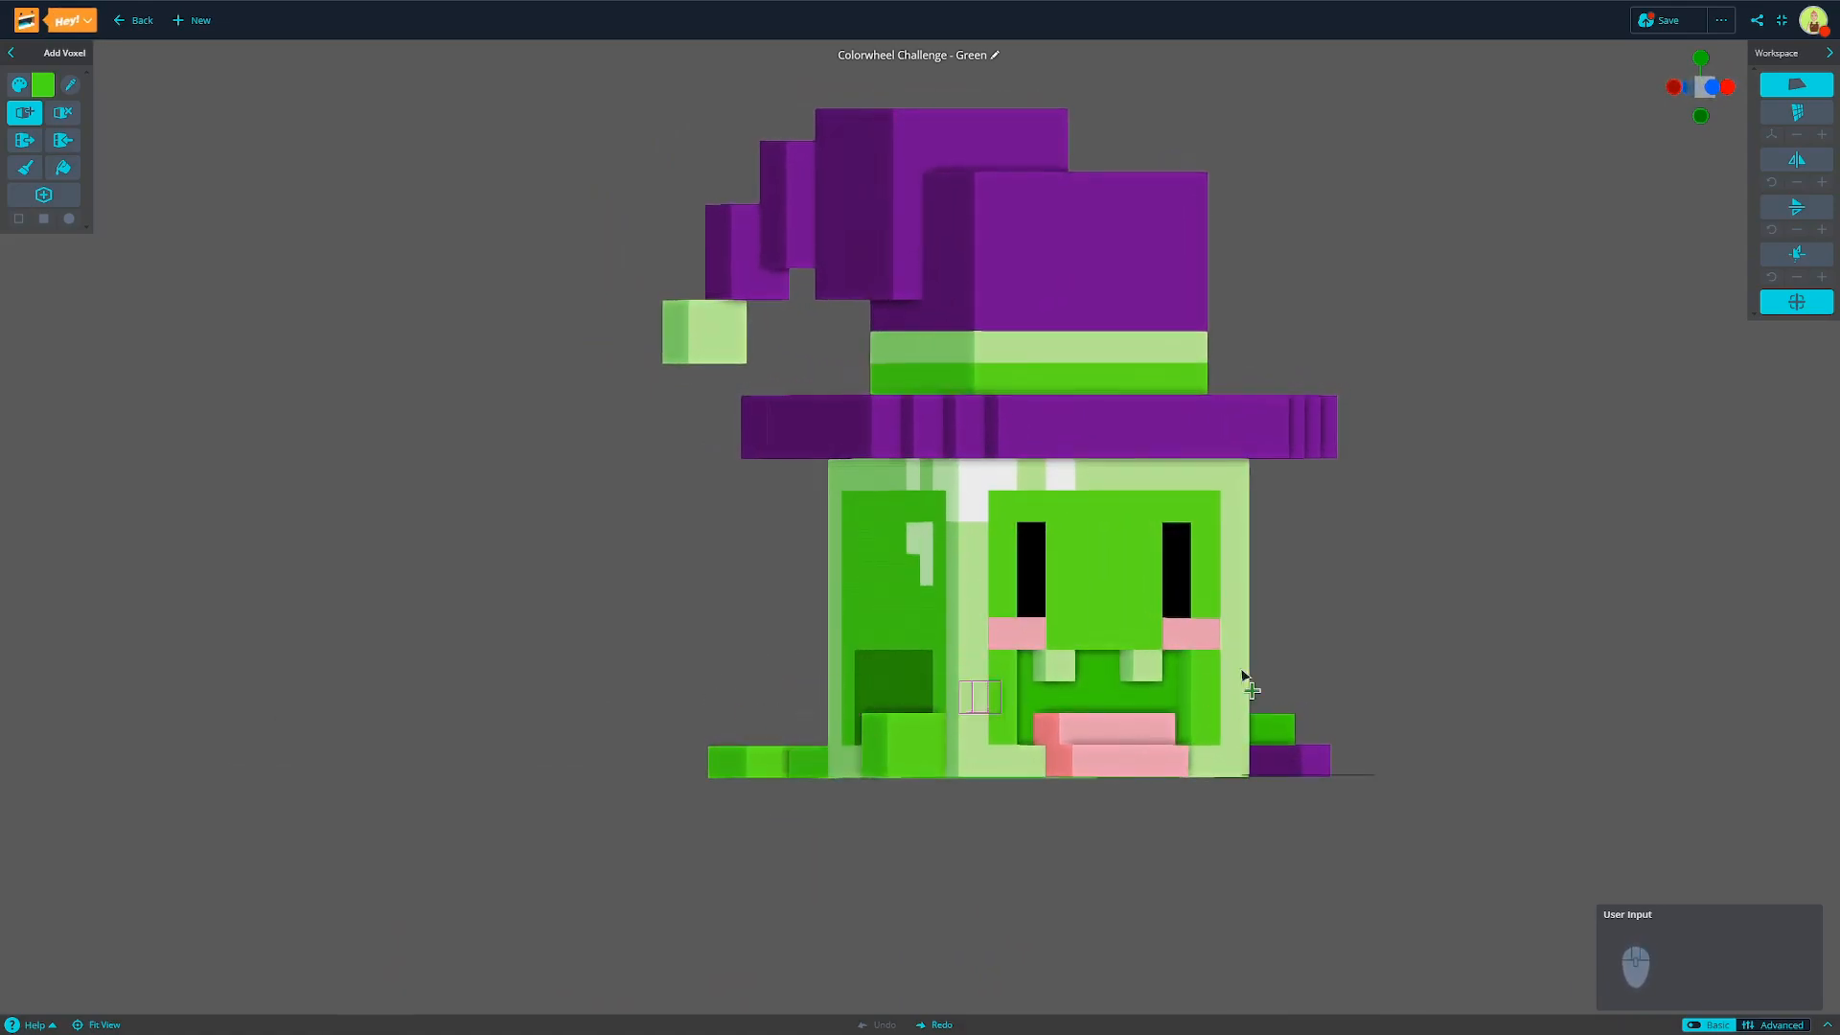
click(1701, 88)
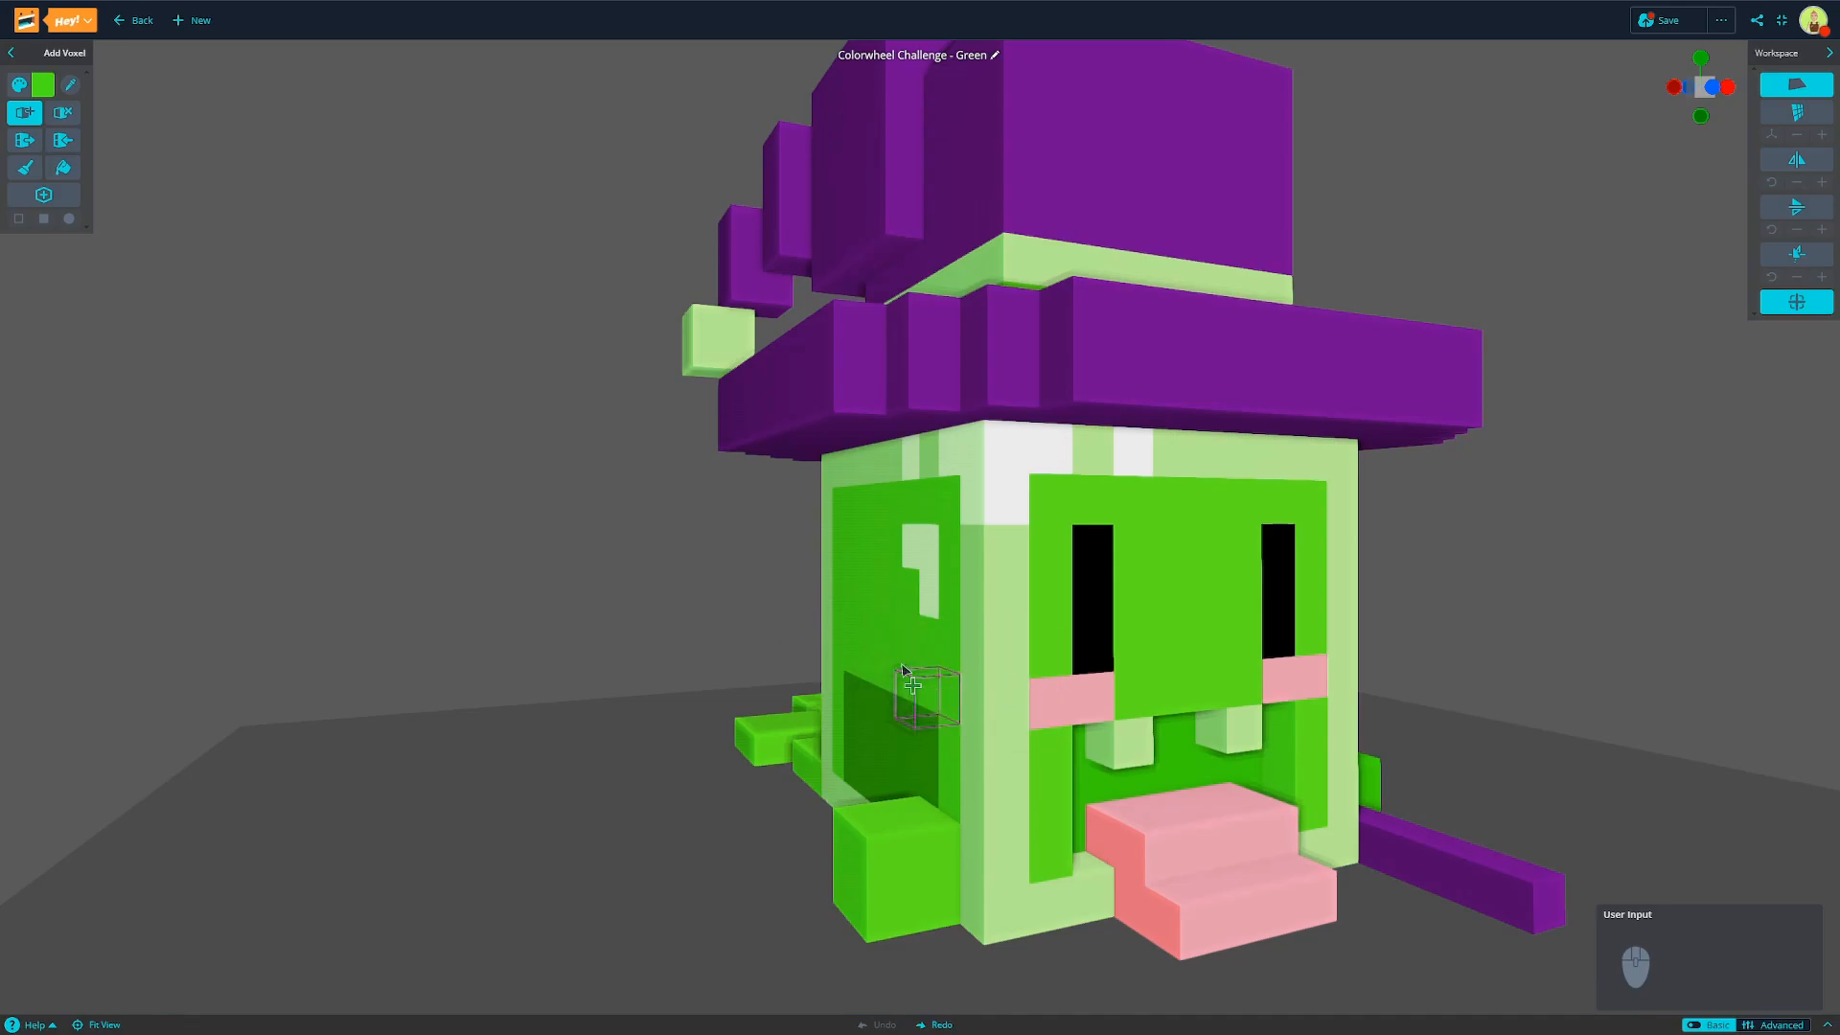
click(1698, 86)
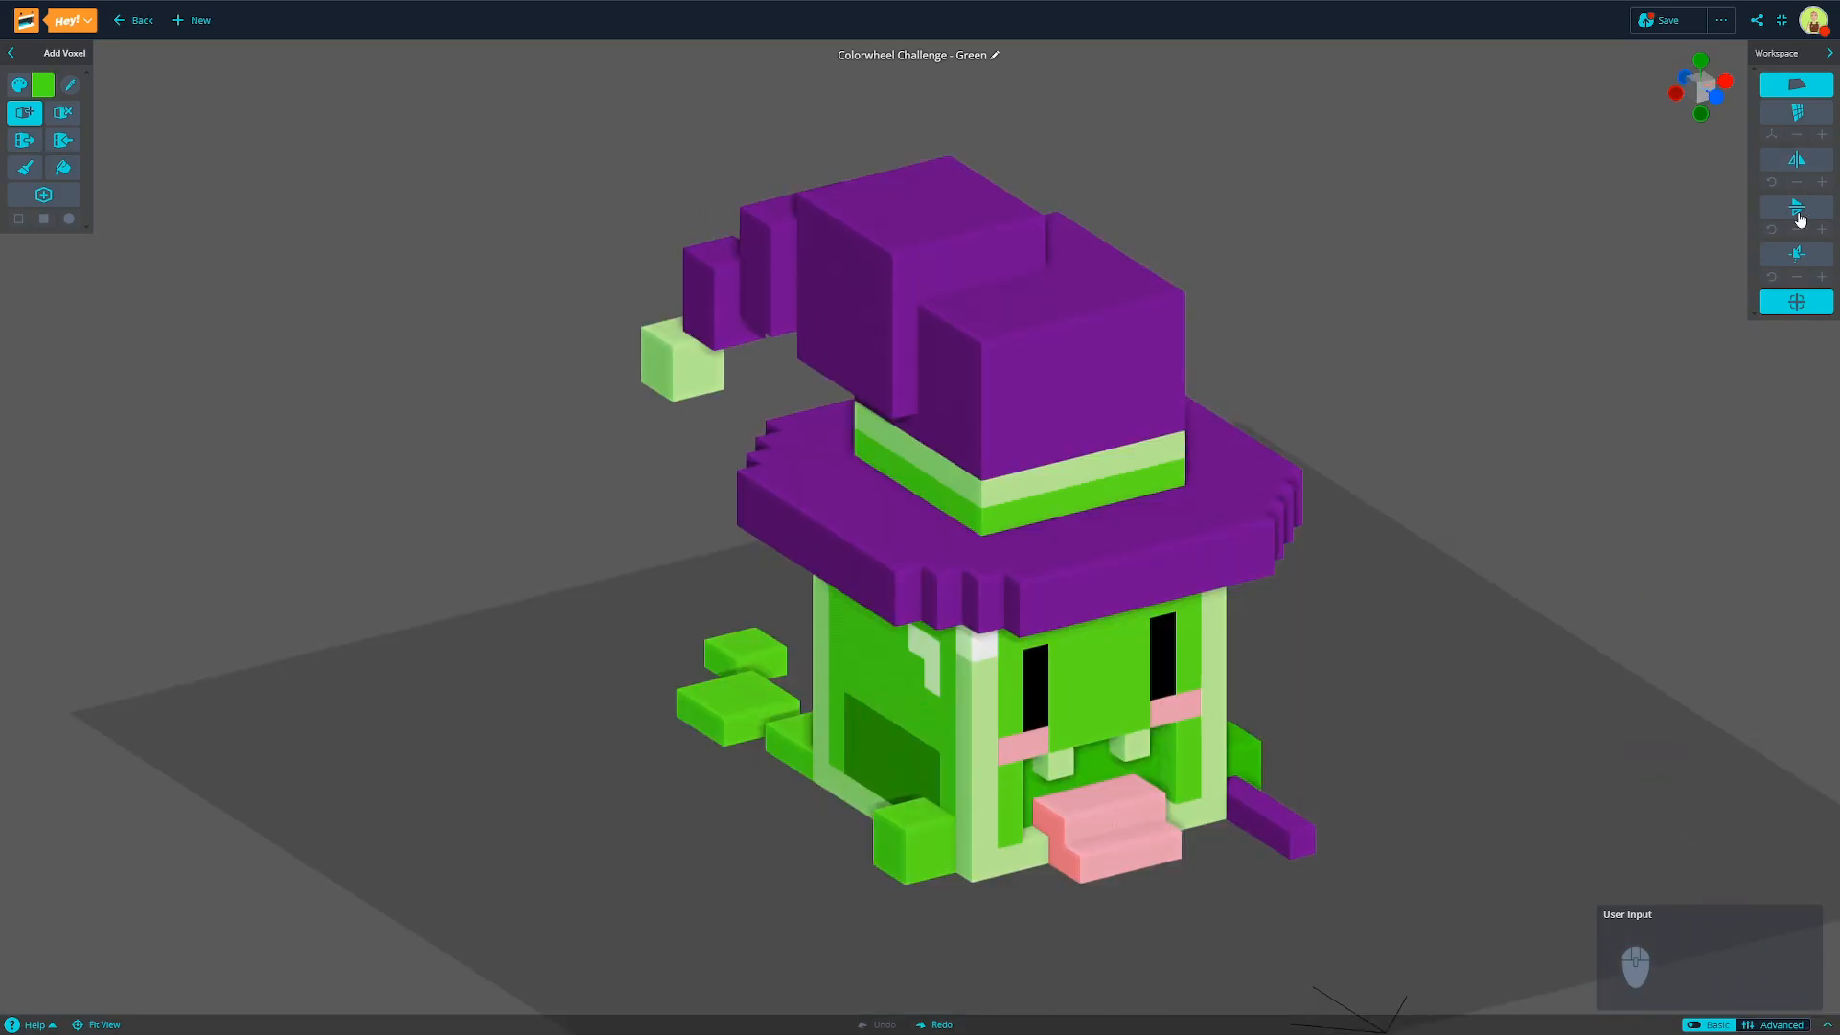
Step: Enlarge the interface scale, reduce it again to a medium size, and reopen the workspace panel
ctrl+scroll(1802, 275, up, 5)
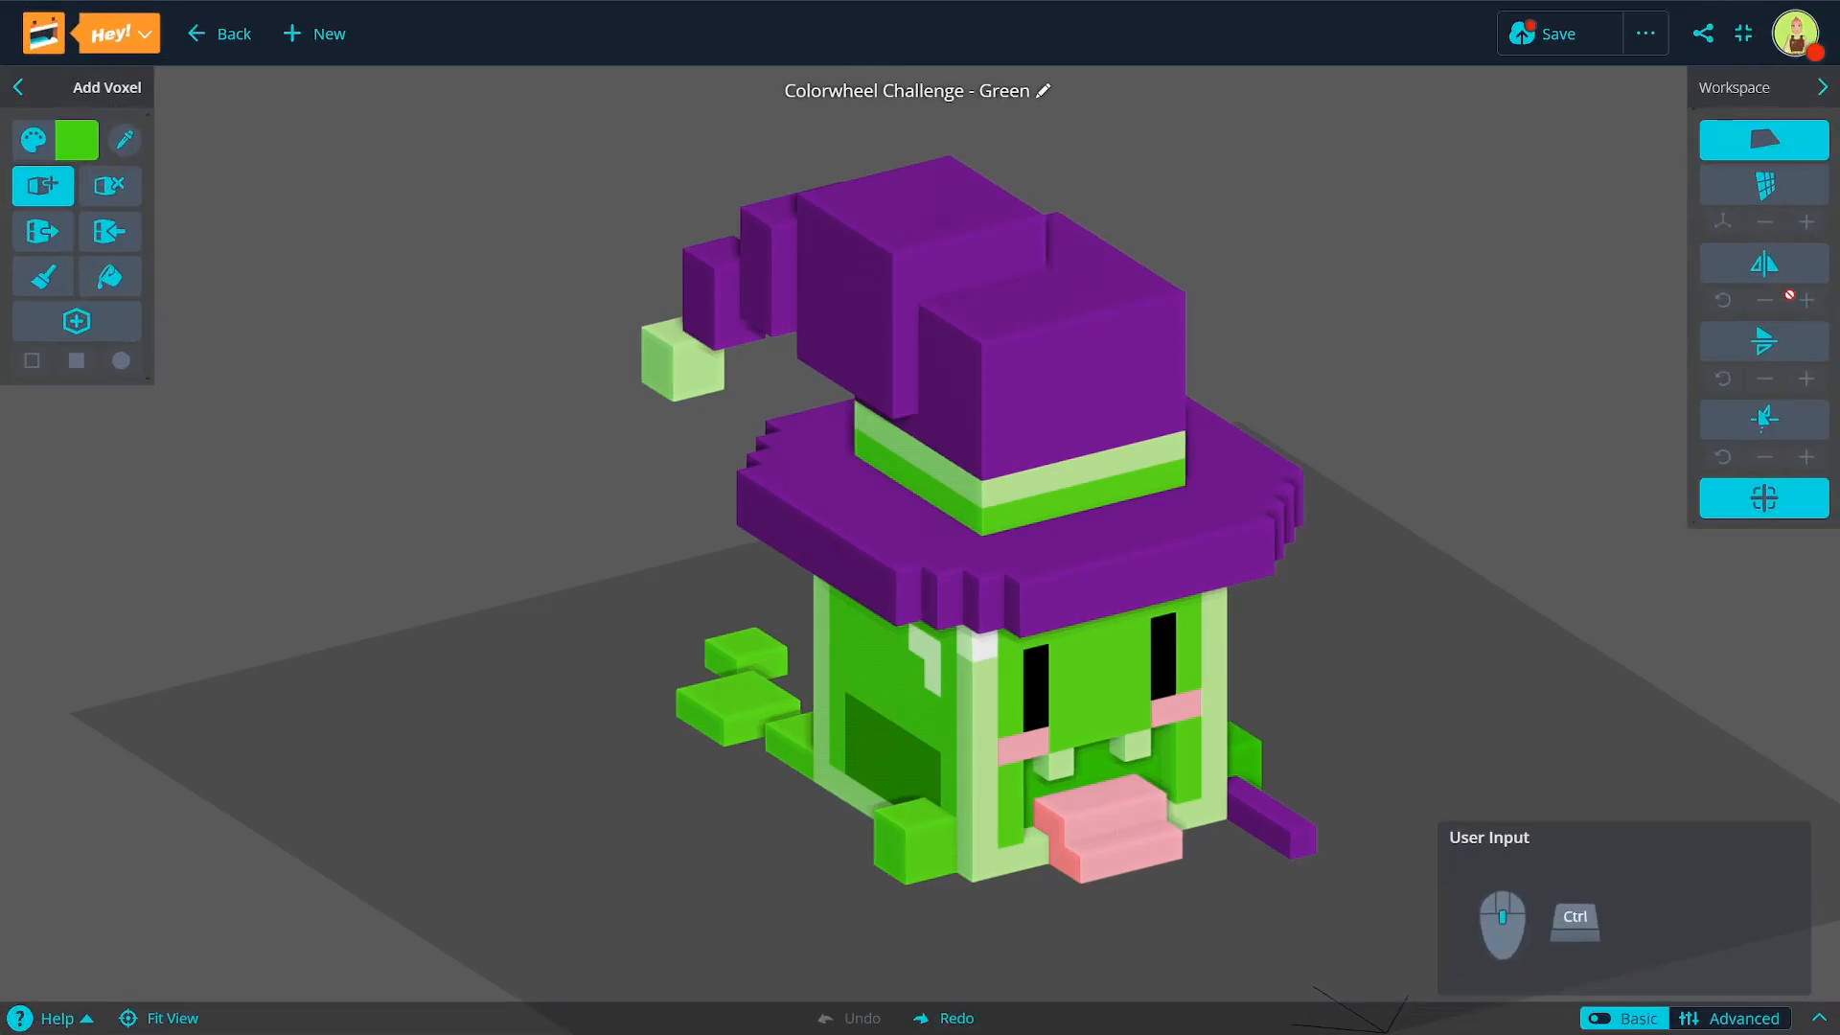
ctrl+scroll(1765, 374, up, 4)
ctrl+scroll(1763, 383, up, 2)
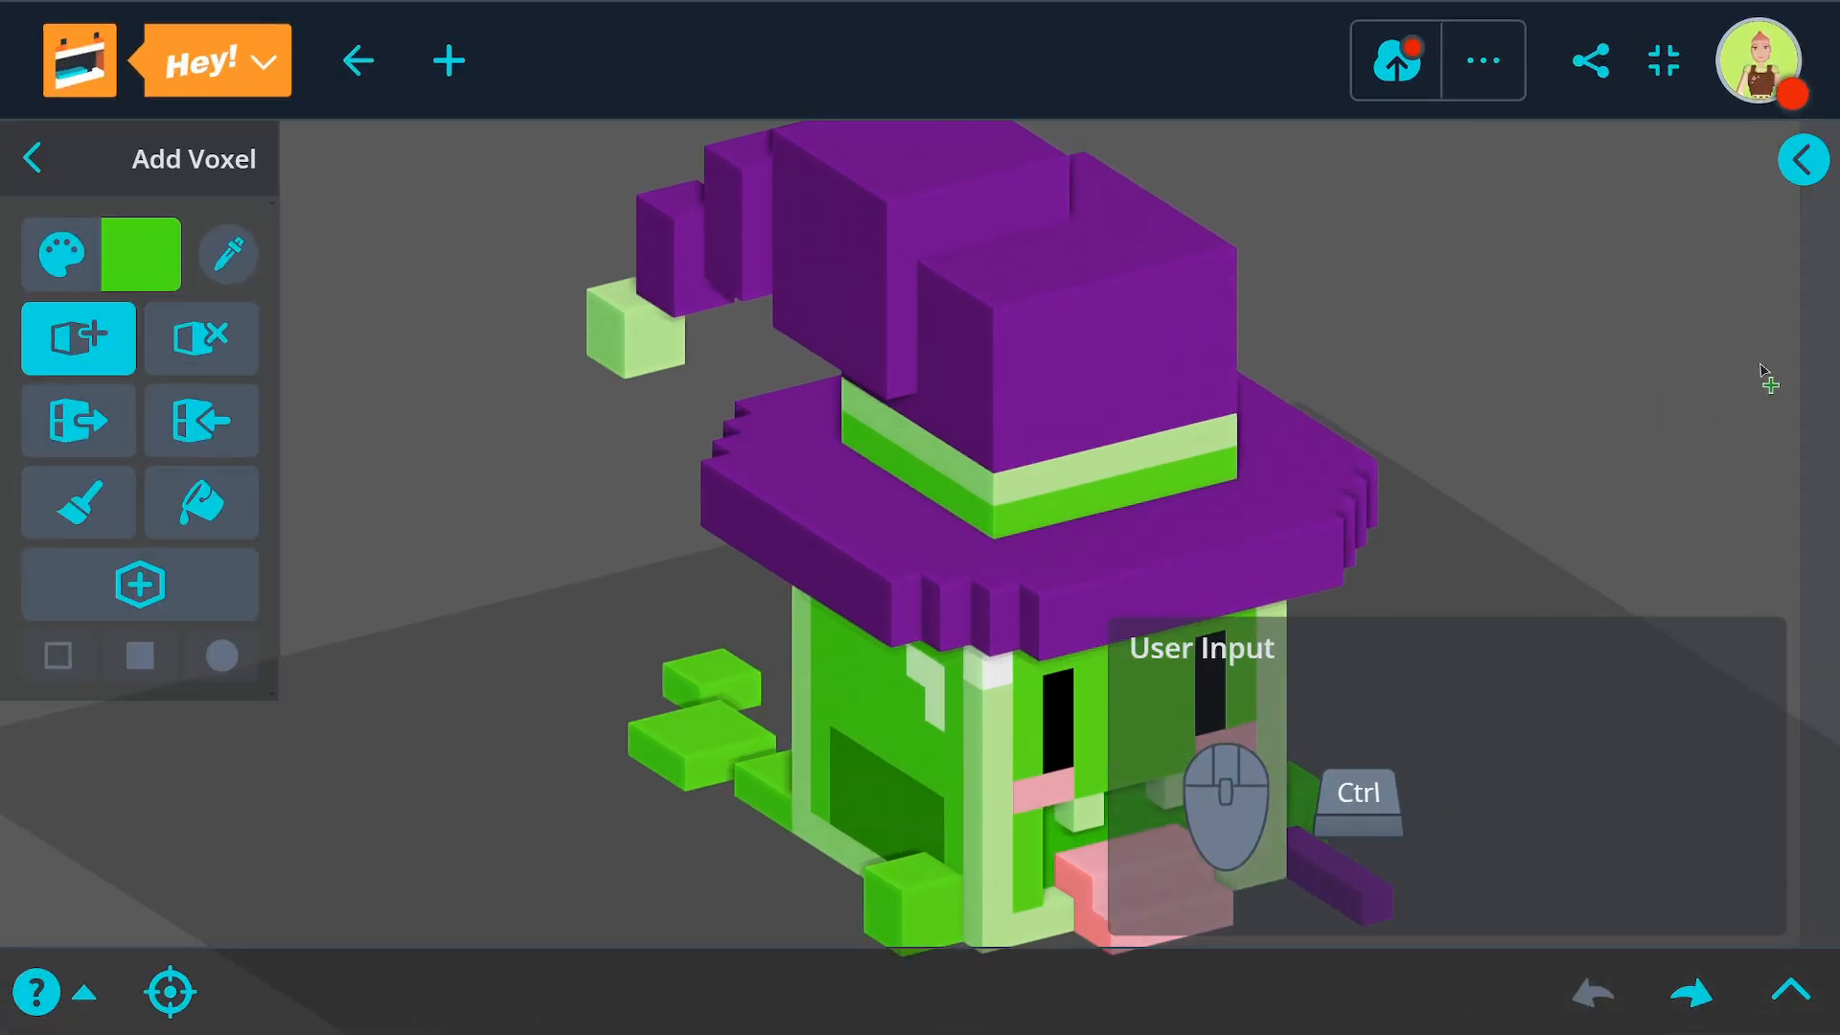
ctrl+scroll(1828, 335, down, 1)
ctrl+scroll(1828, 336, down, 1)
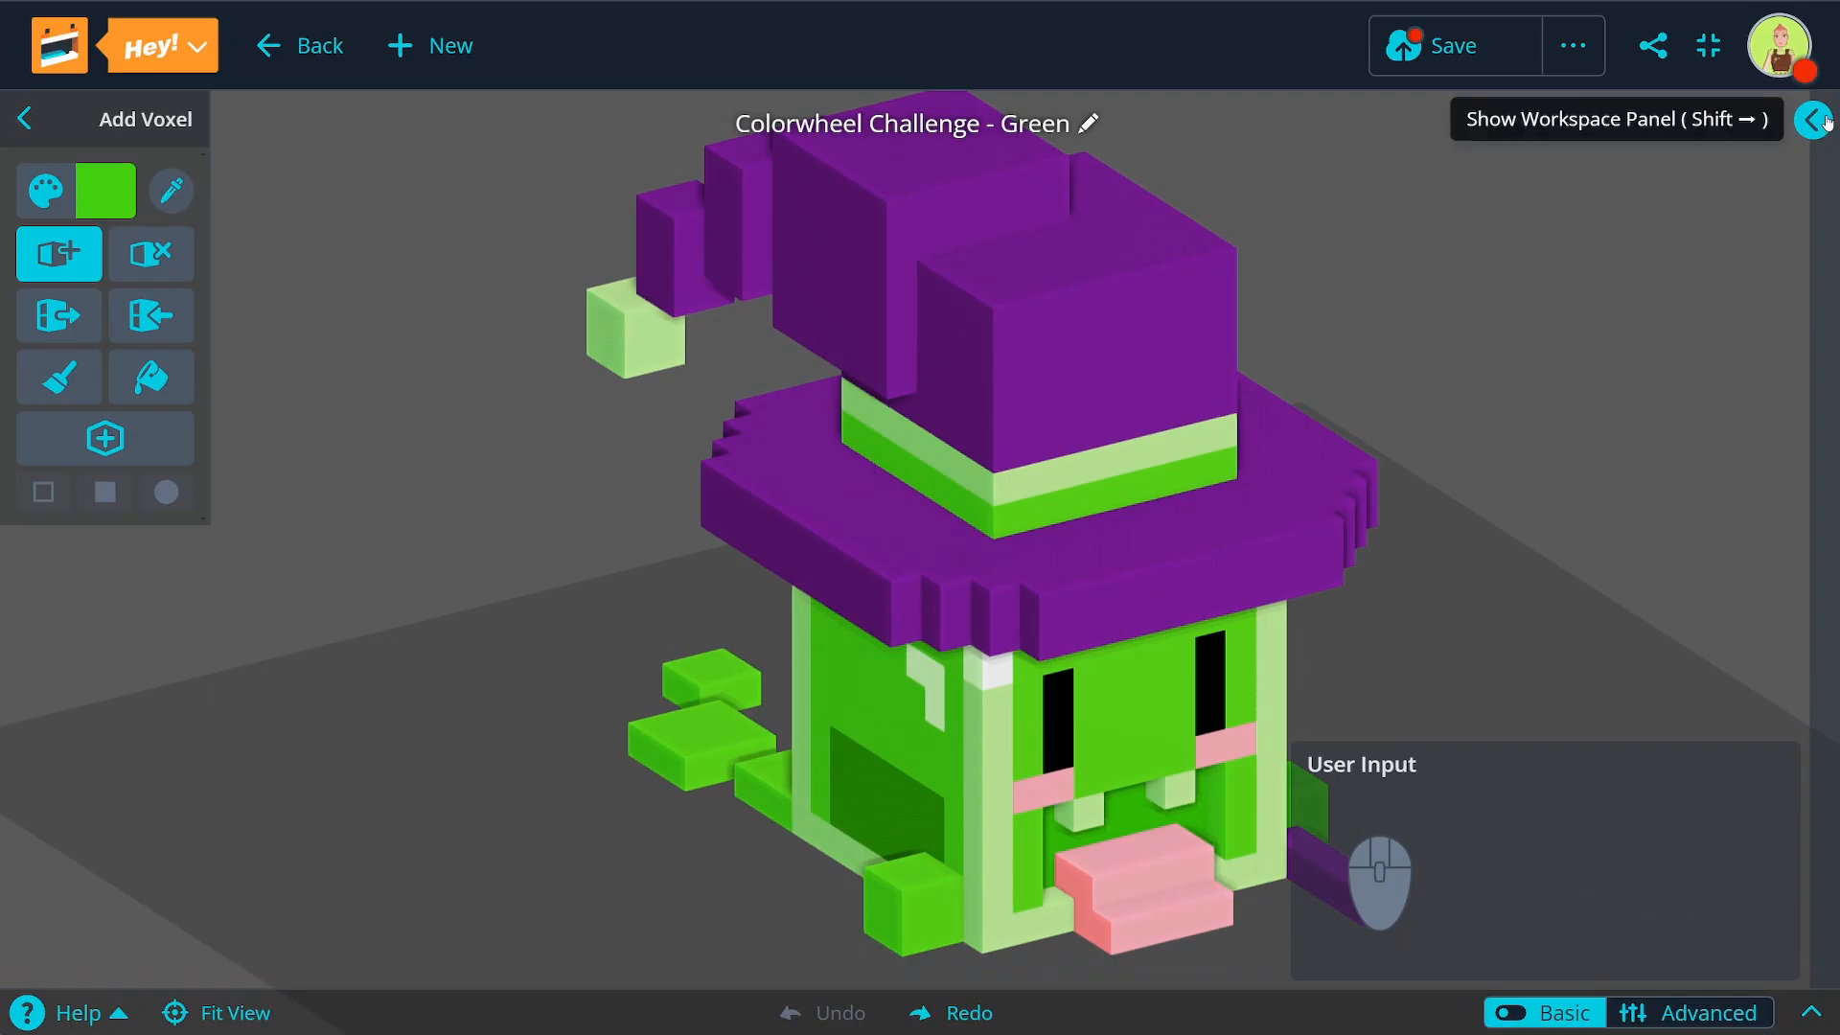
click(1826, 330)
ctrl+scroll(1754, 393, down, 1)
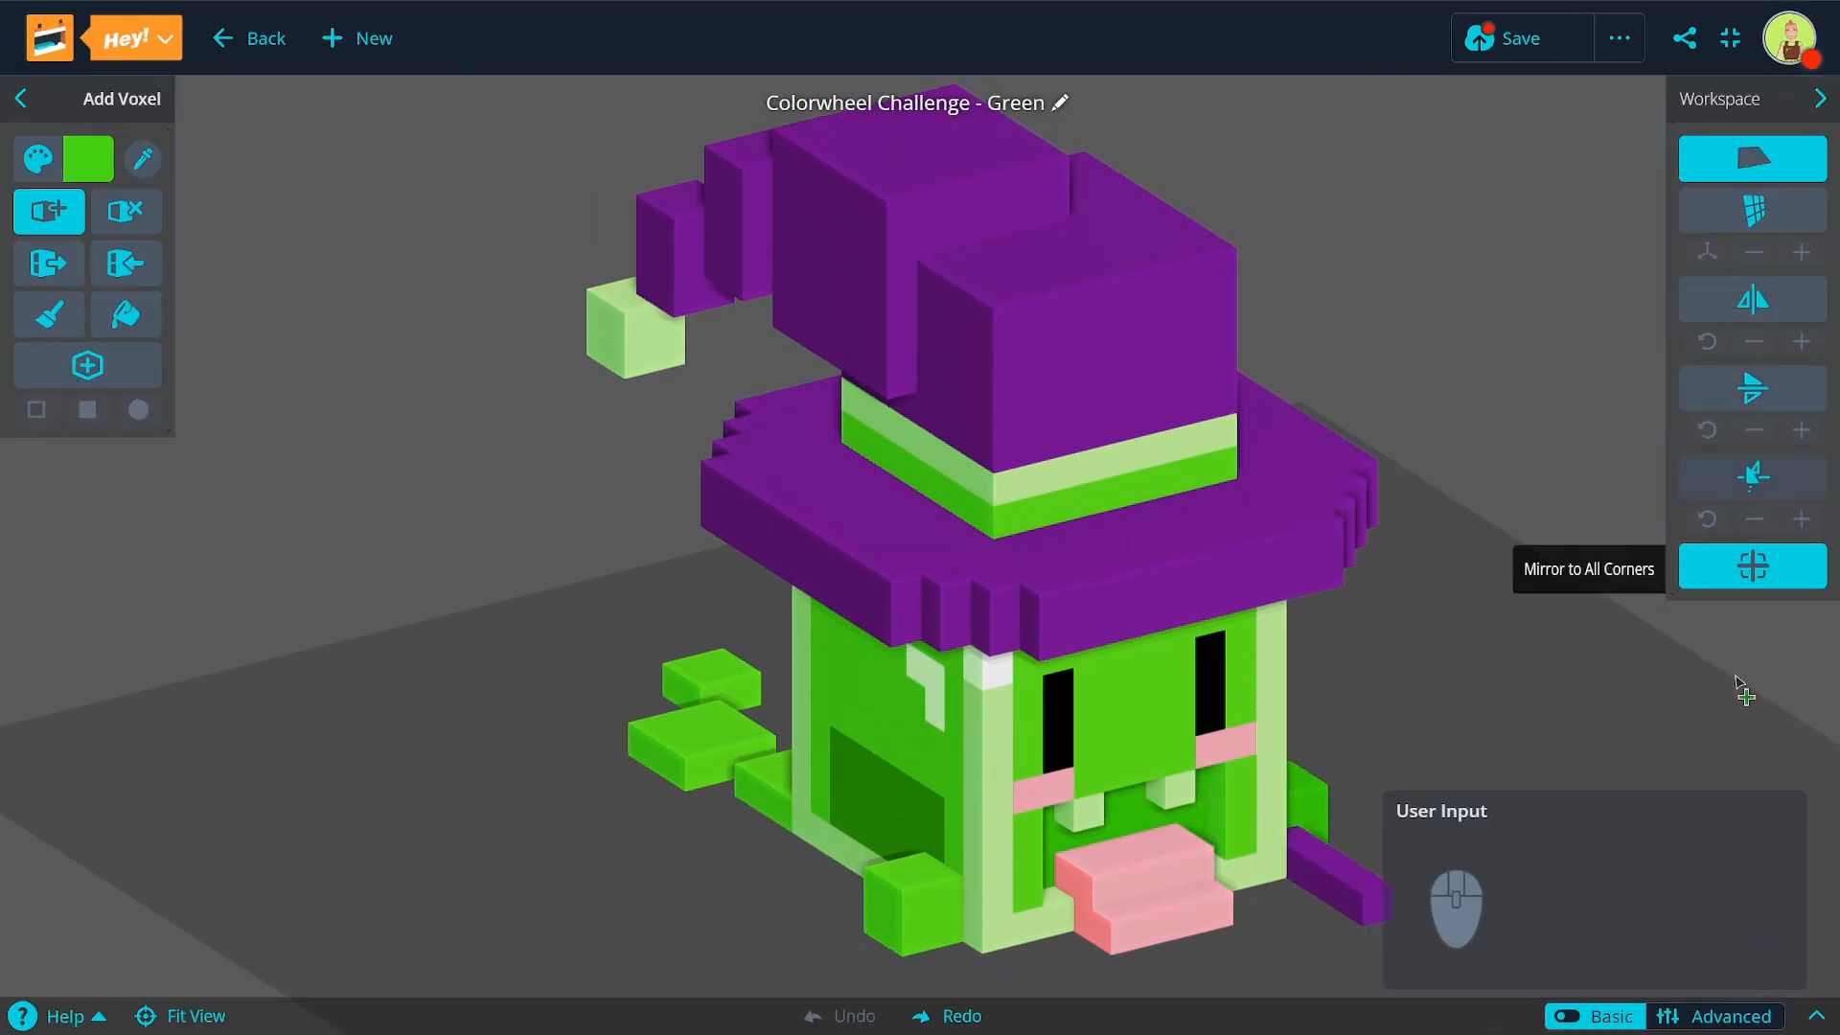
Step: Switch the editor to advanced mode to show the additional build and workspace tools
click(1708, 1018)
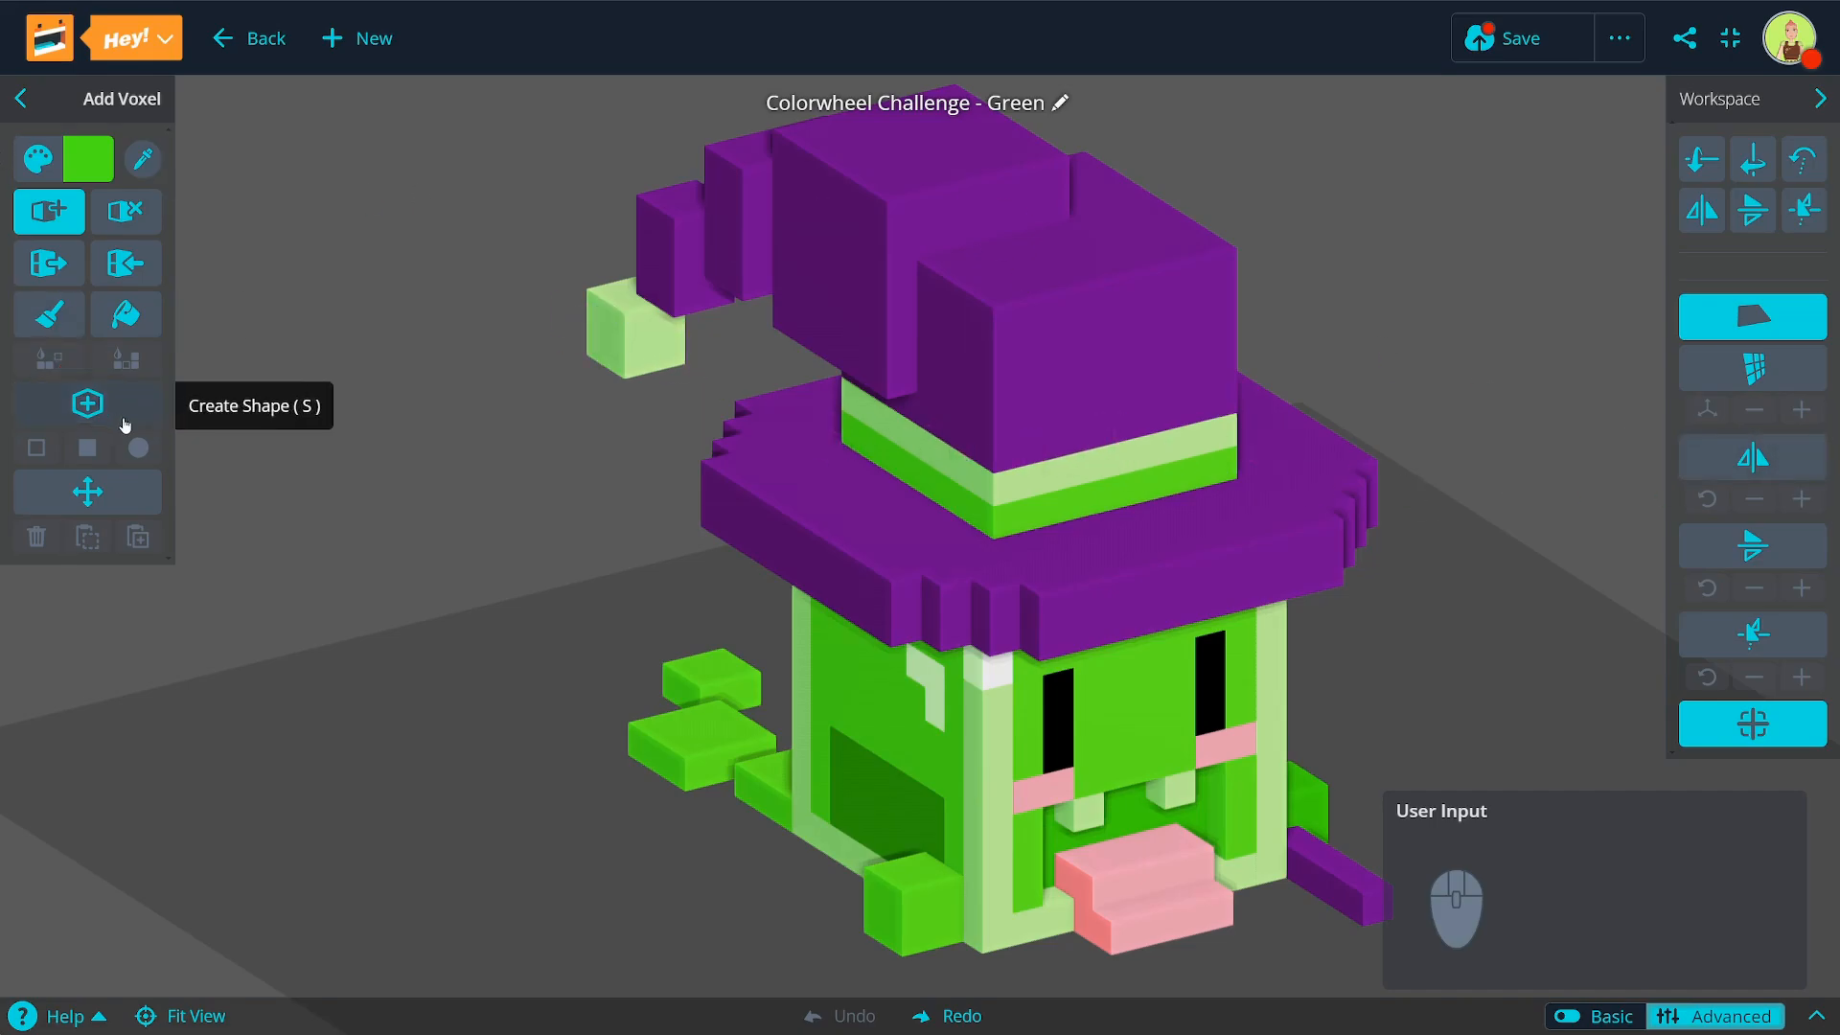
scroll(646, 508, down, 2)
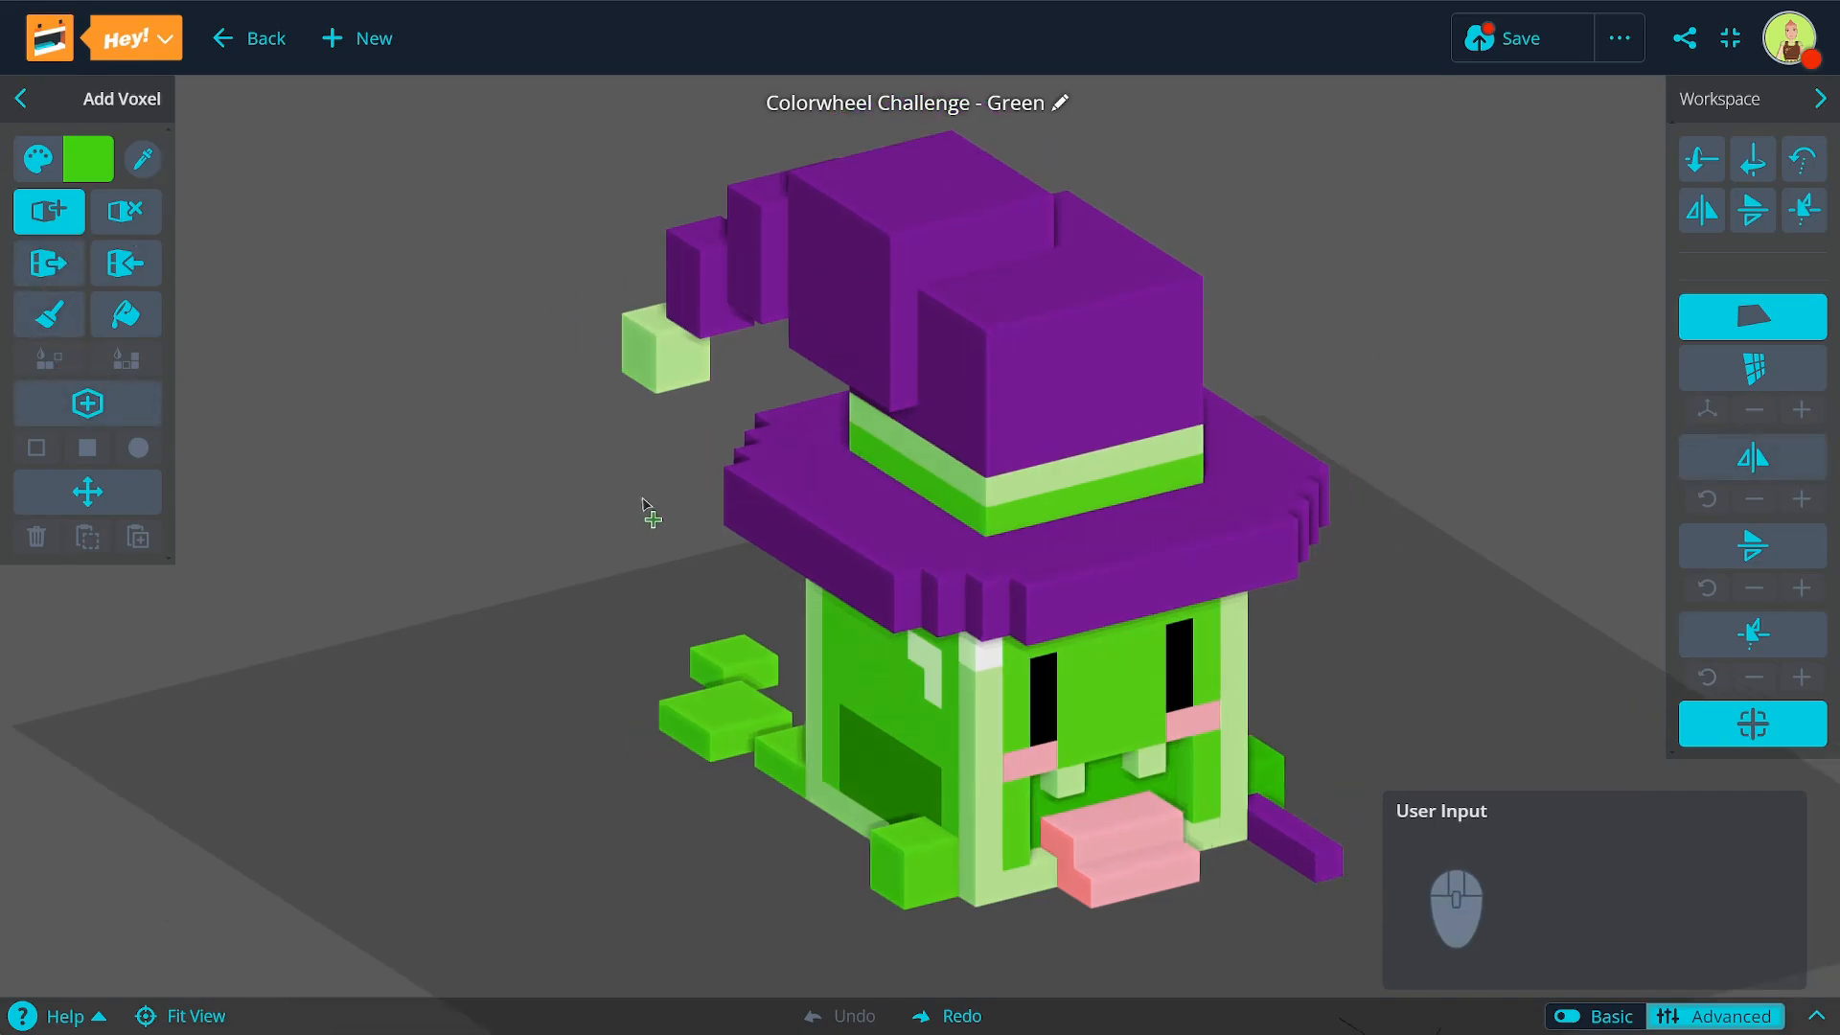
scroll(671, 555, down, 2)
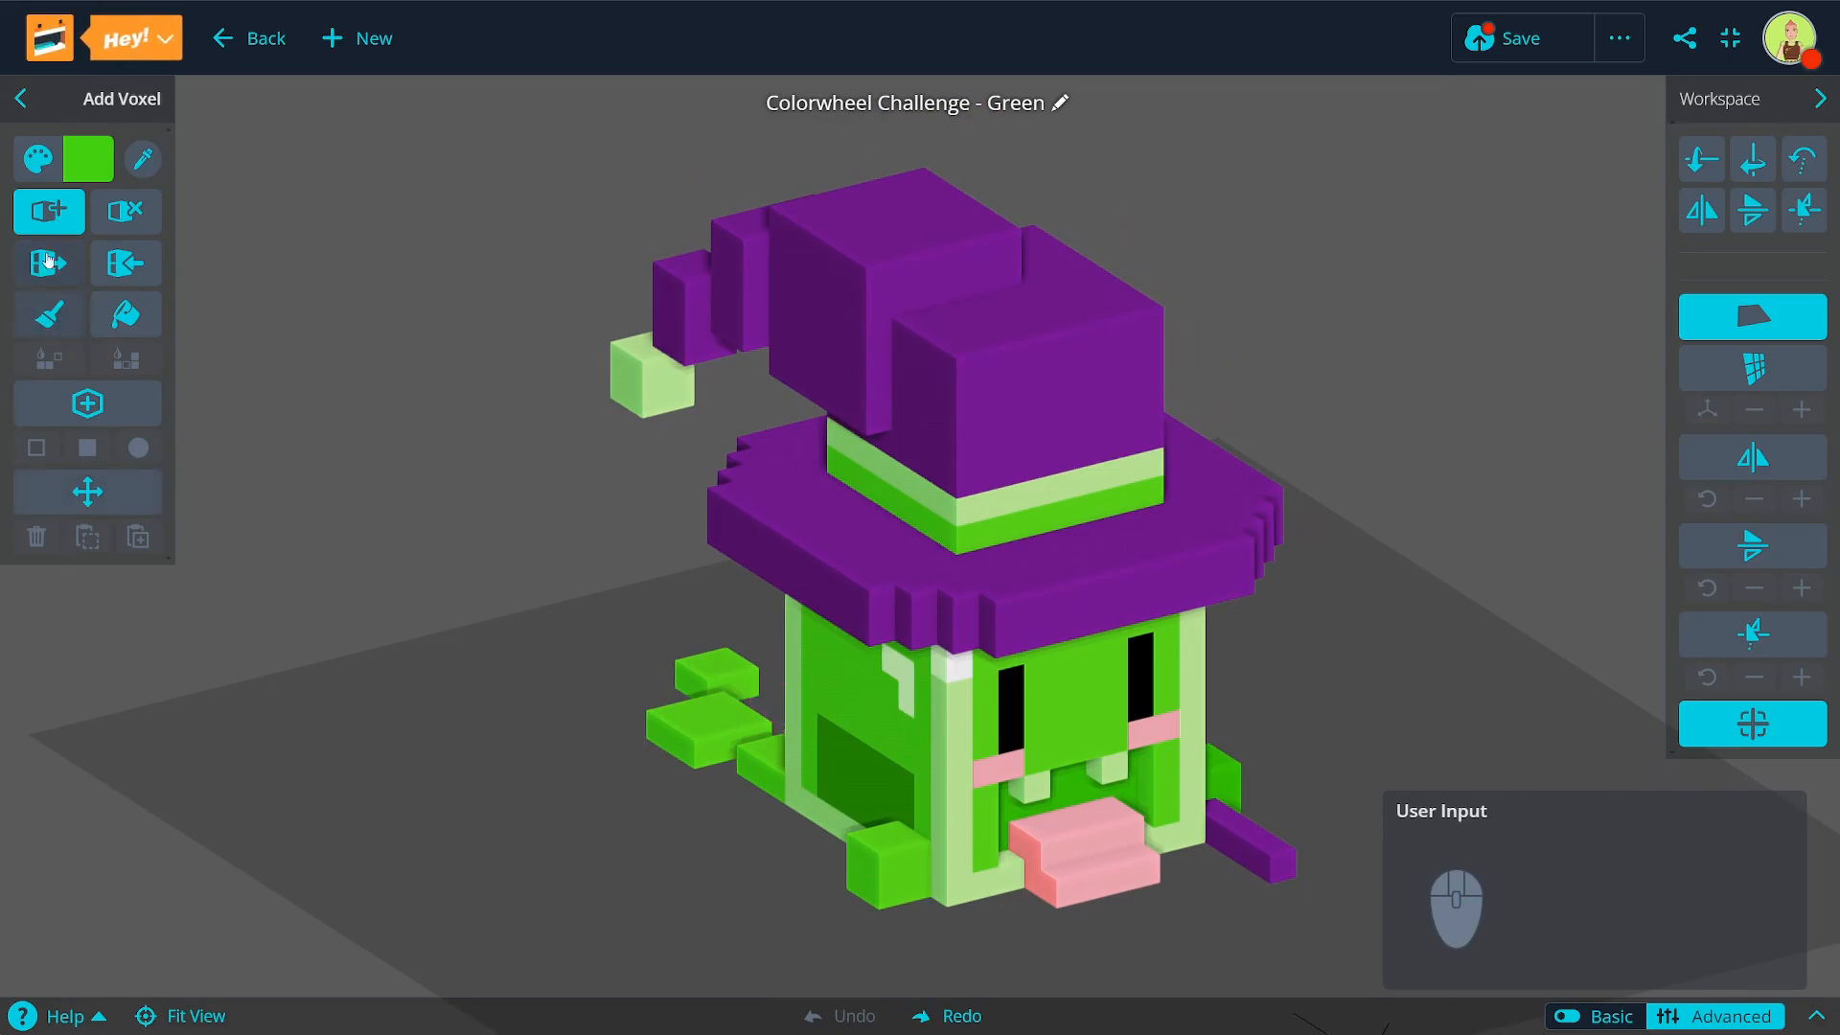
Step: Activate the Color Fill tool and temporarily switch to the color picker over the character's side
click(120, 321)
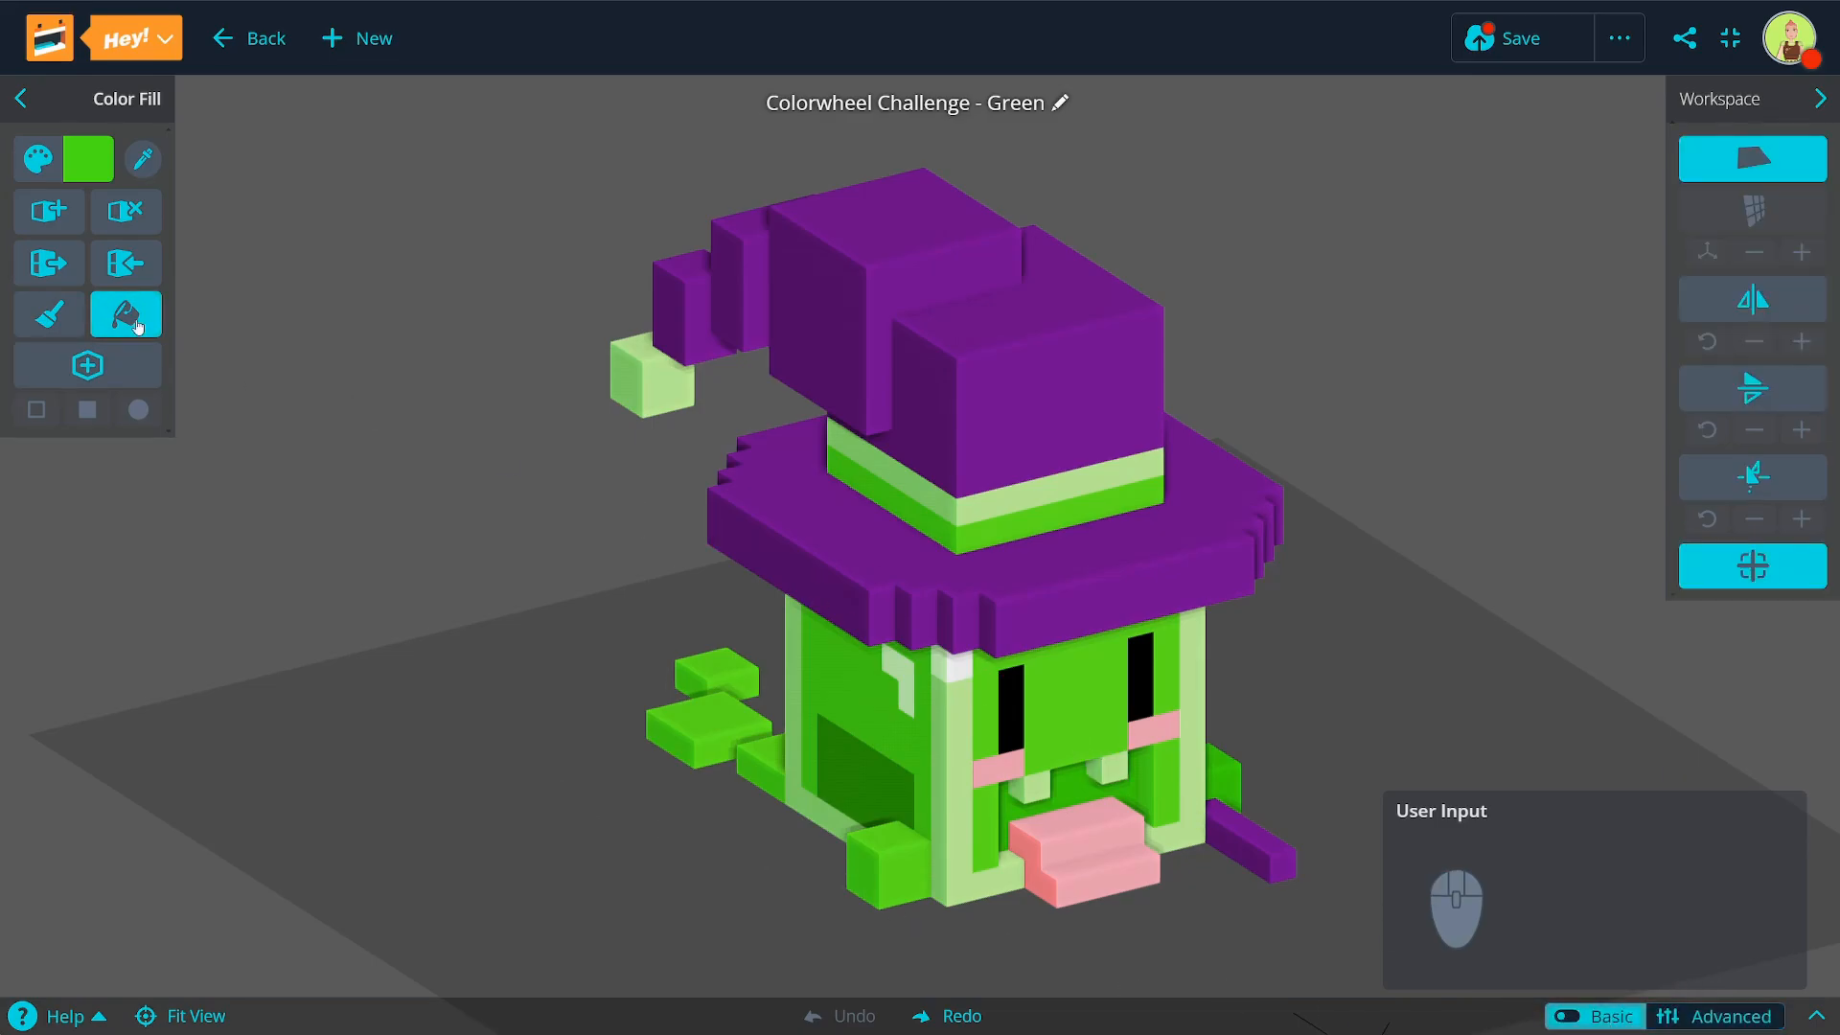
key(alt)
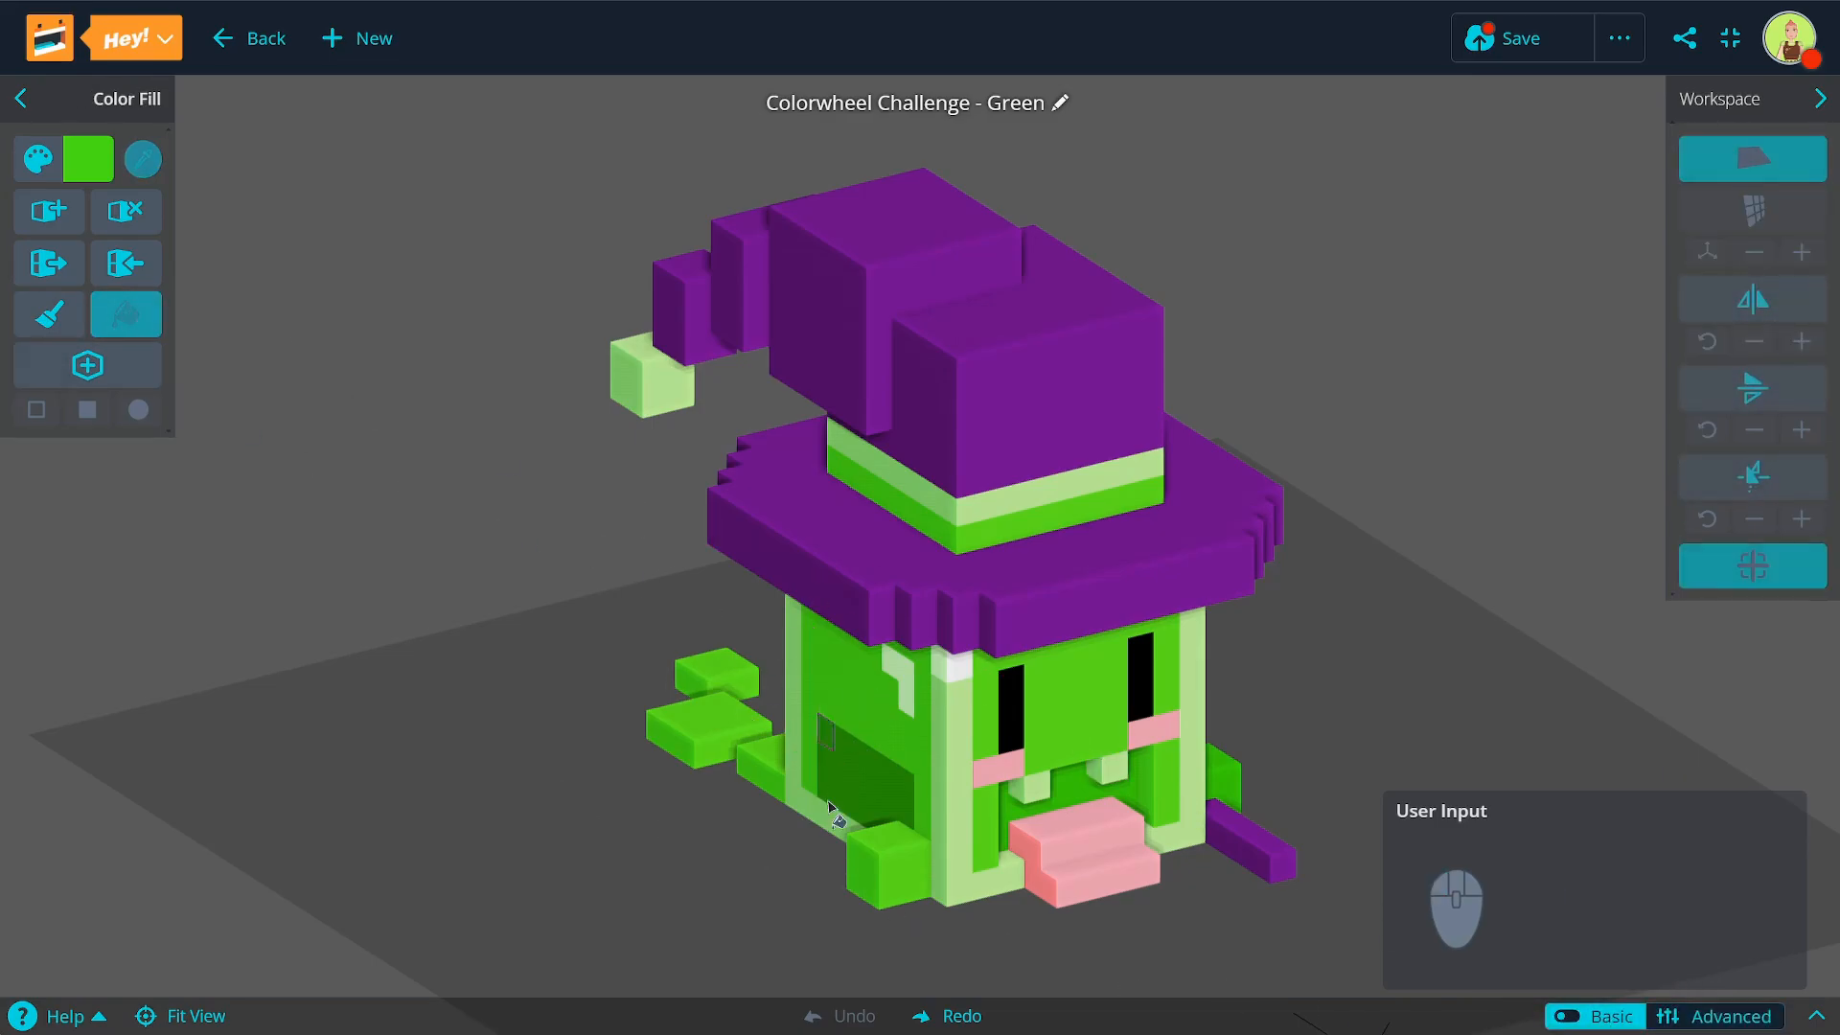
key(alt)
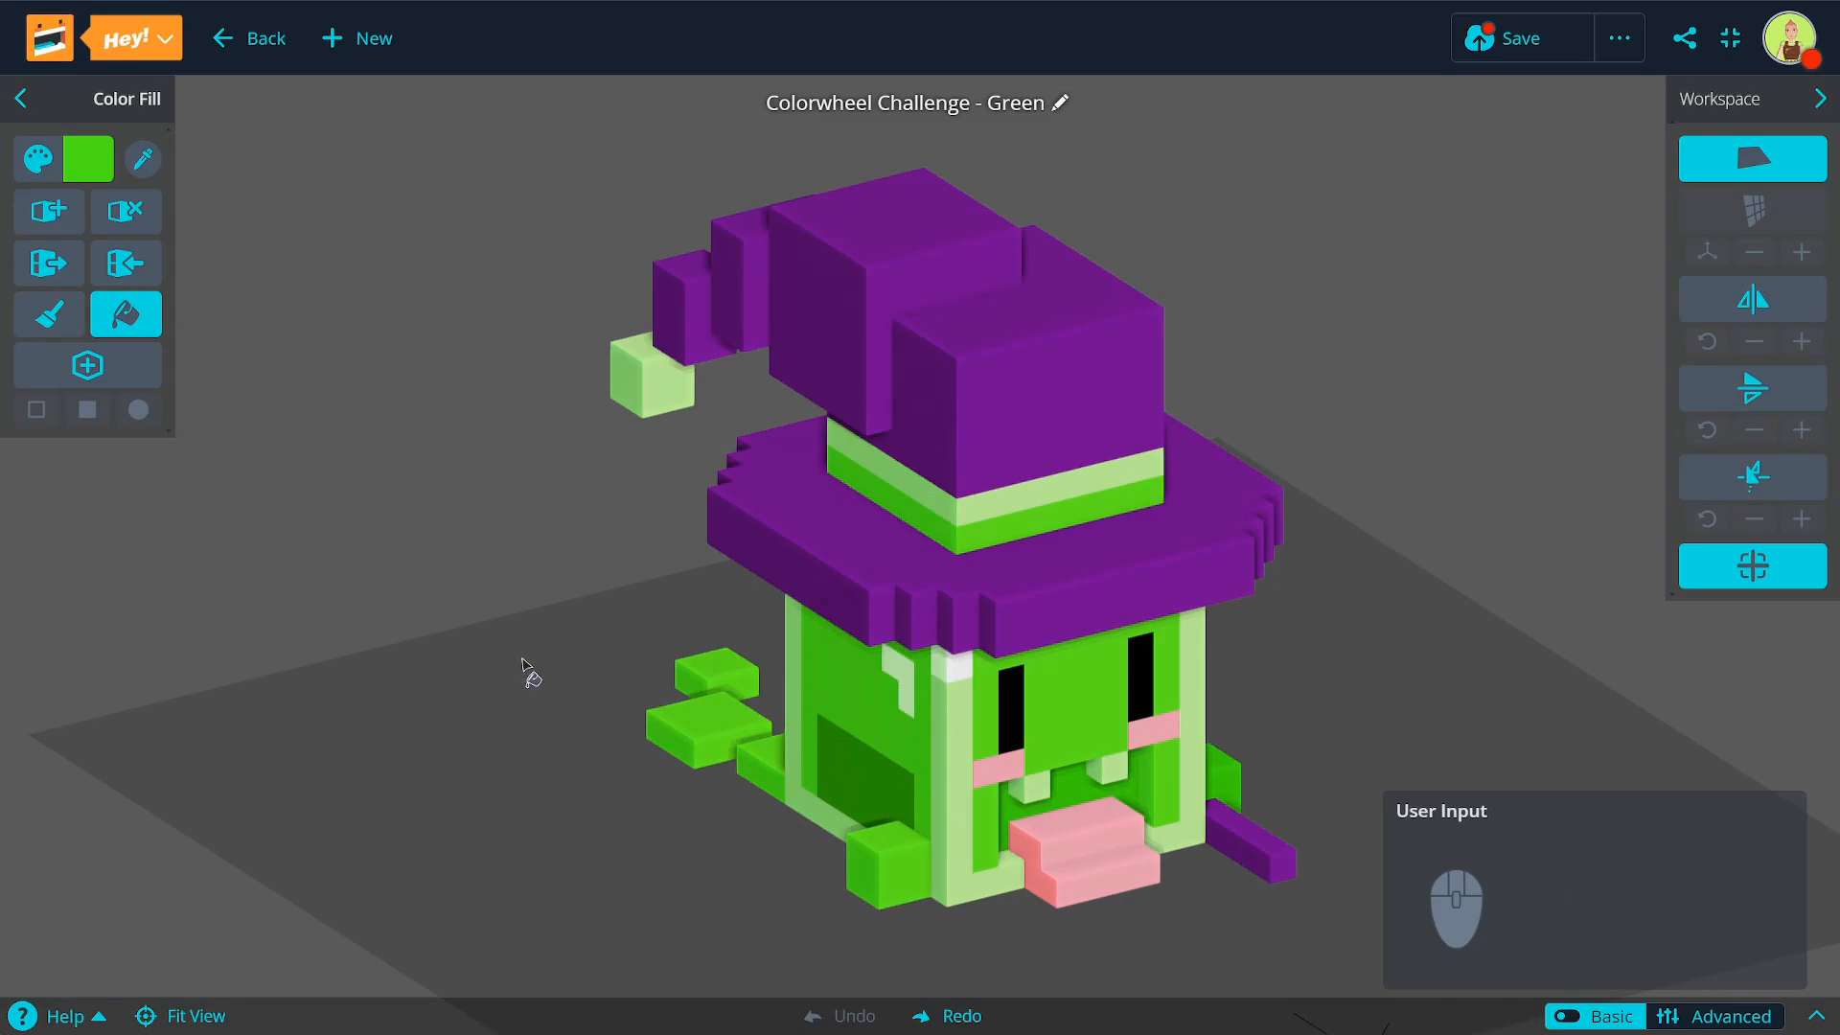
Step: Try filling the purple hat and the pink tongue with green one after the other, undoing each fill
click(860, 331)
key(ctrl+z)
click(1055, 859)
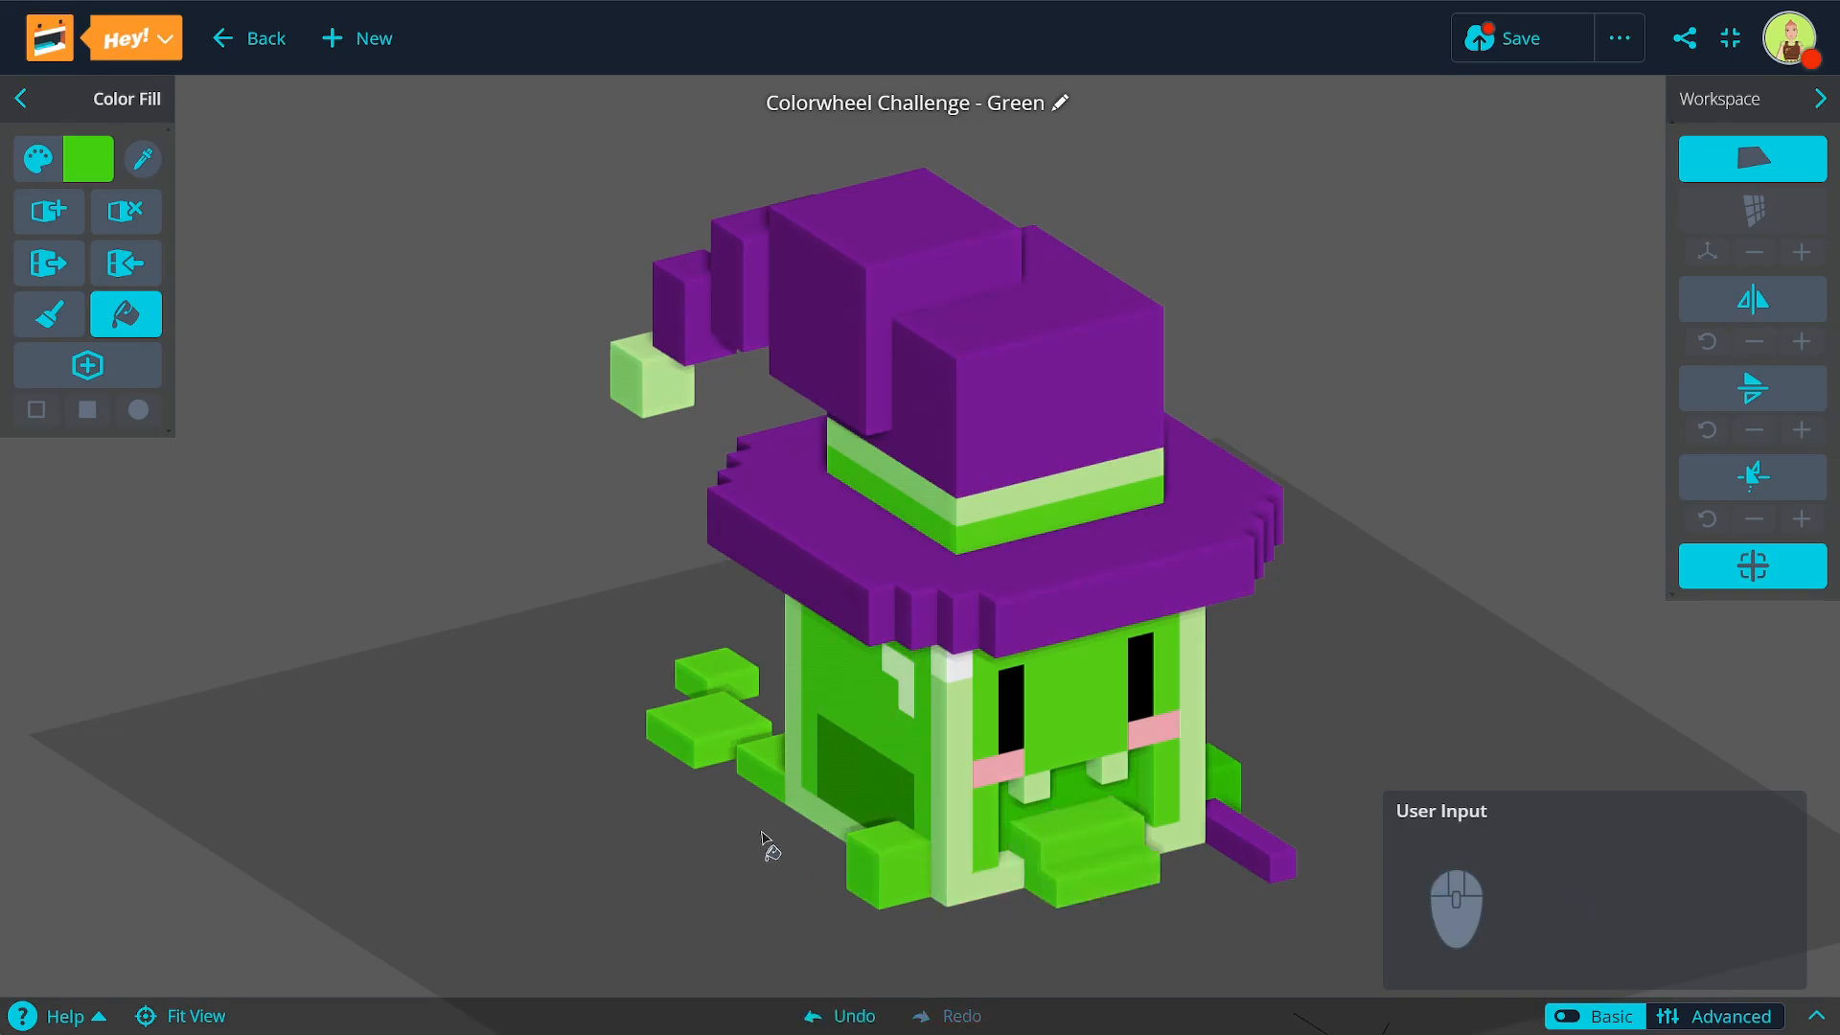
key(ctrl+z)
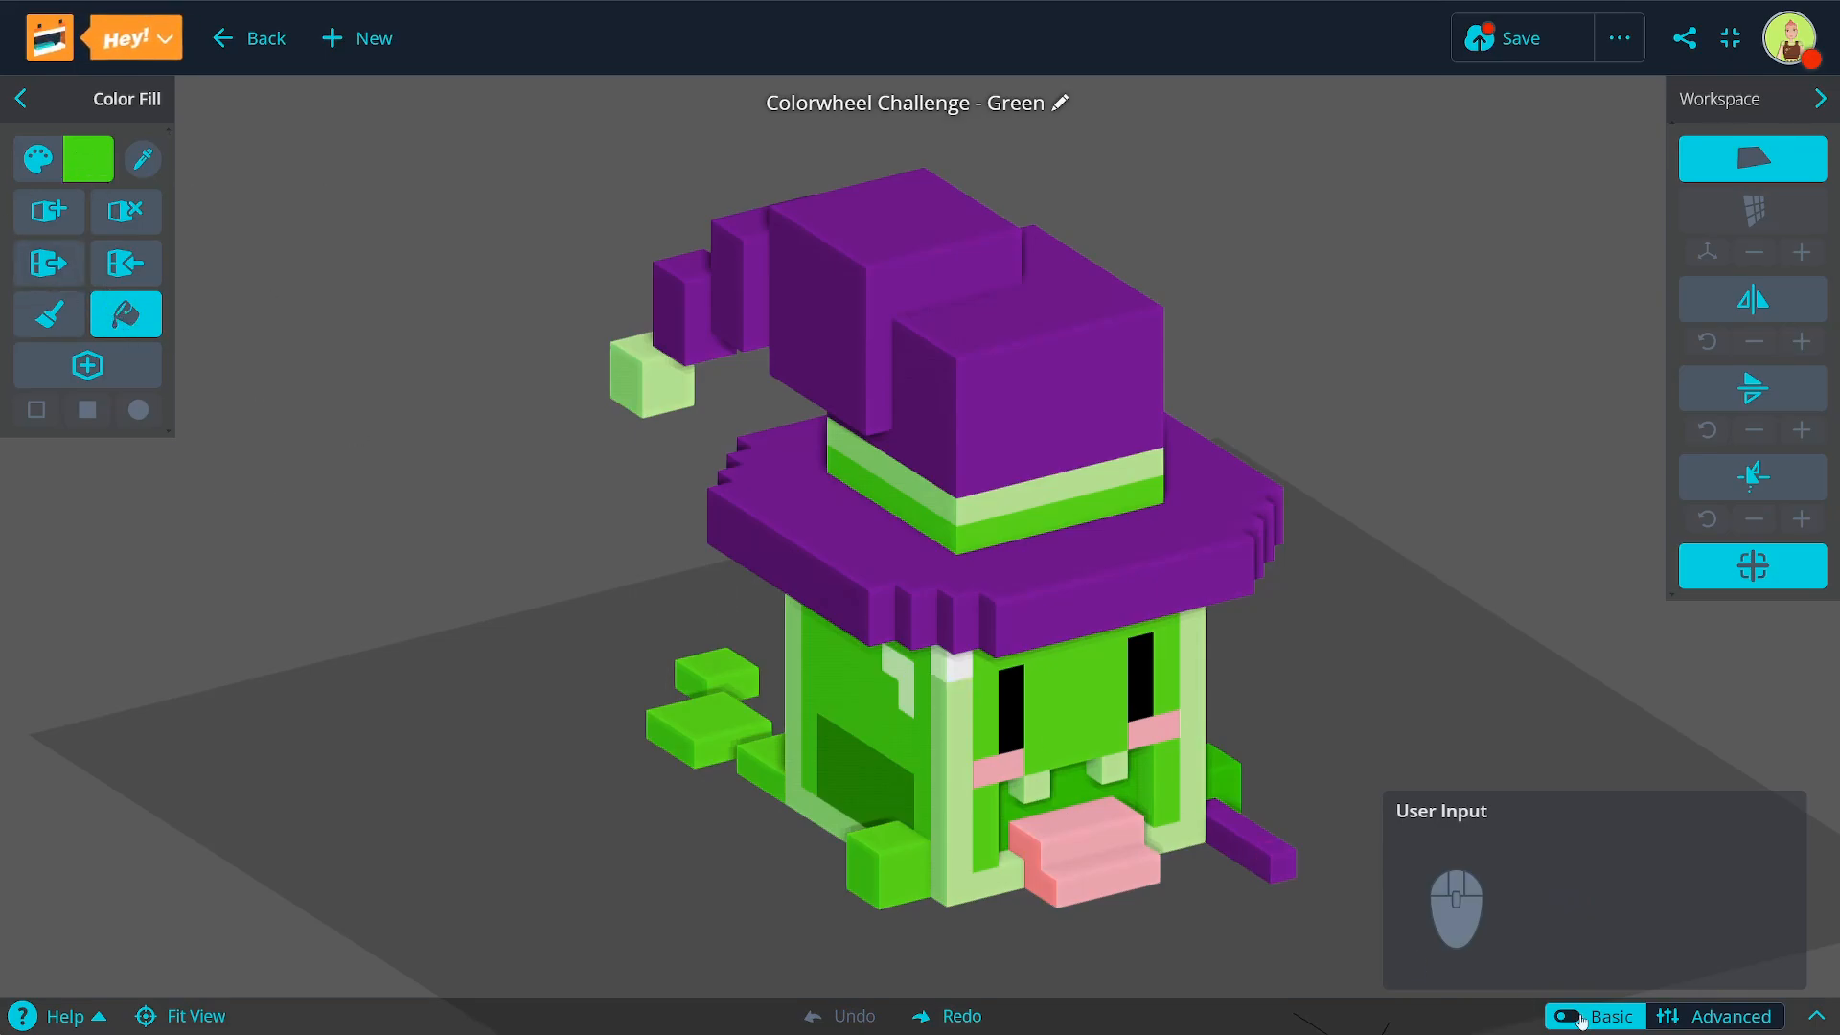
Step: Switch the editor to advanced mode and try Replace Color to turn every purple block green, undoing the replacement
click(1720, 1018)
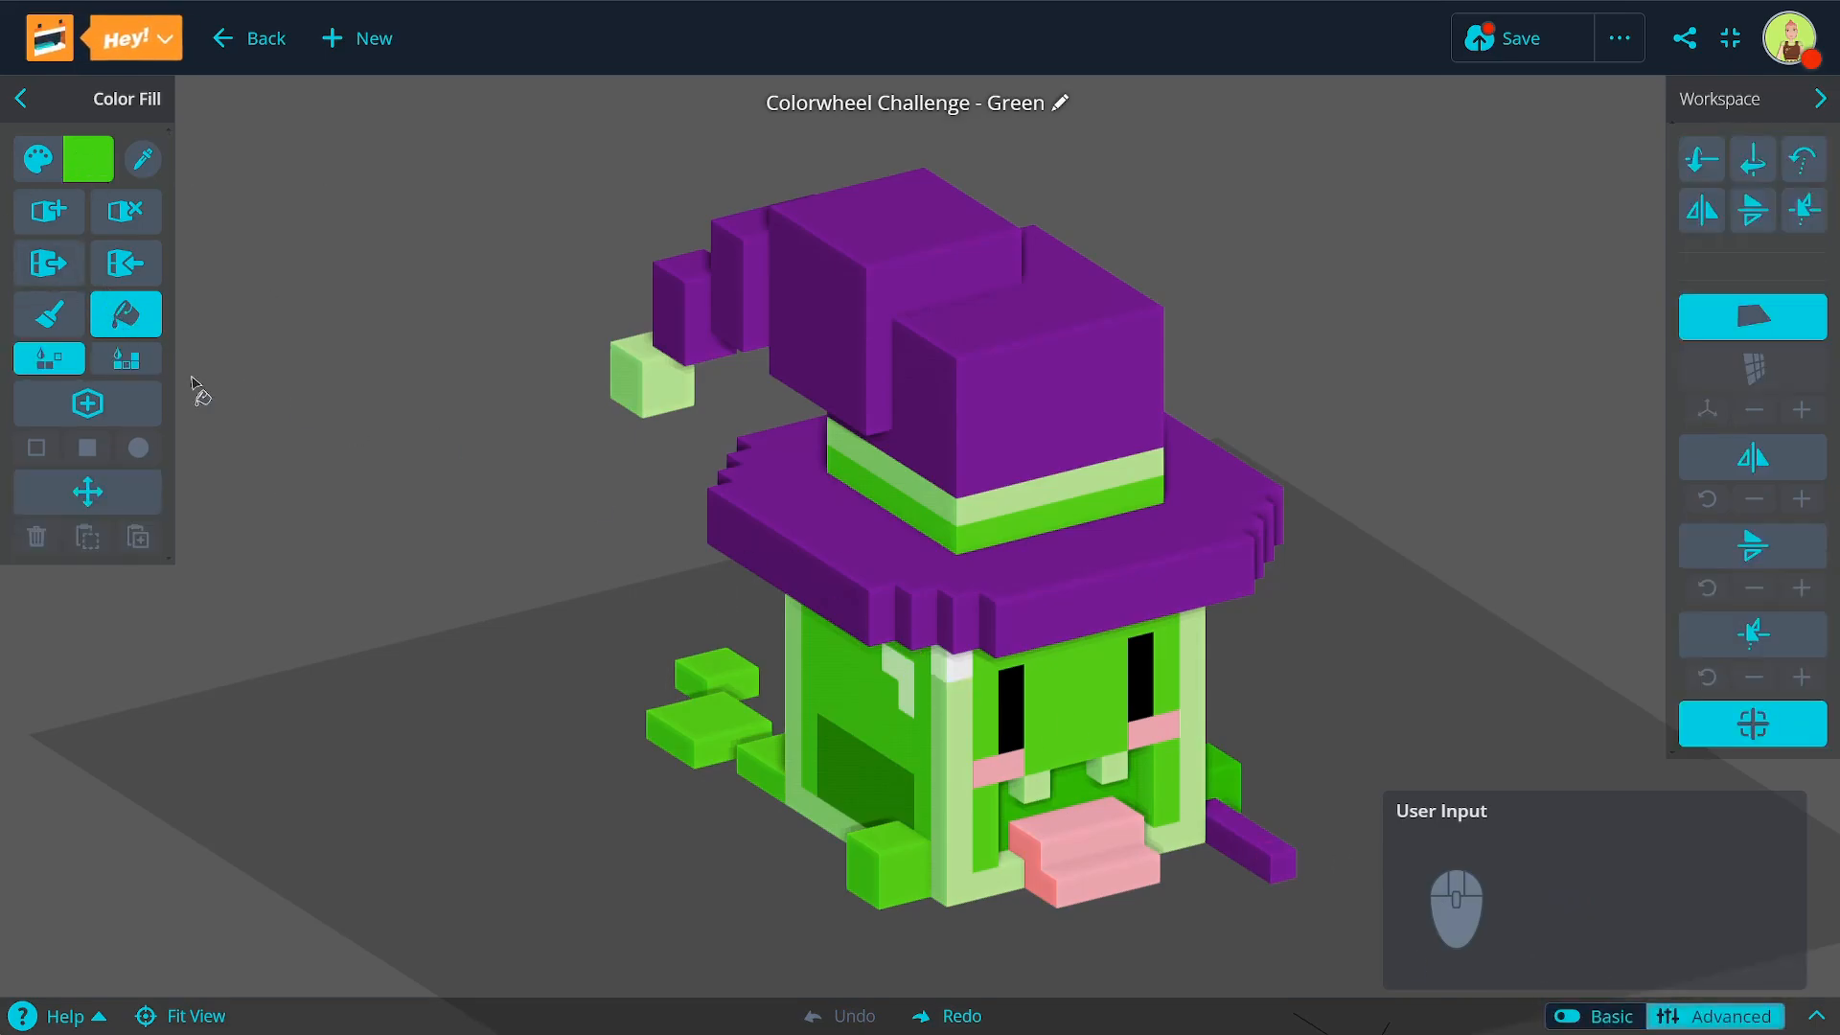
click(129, 360)
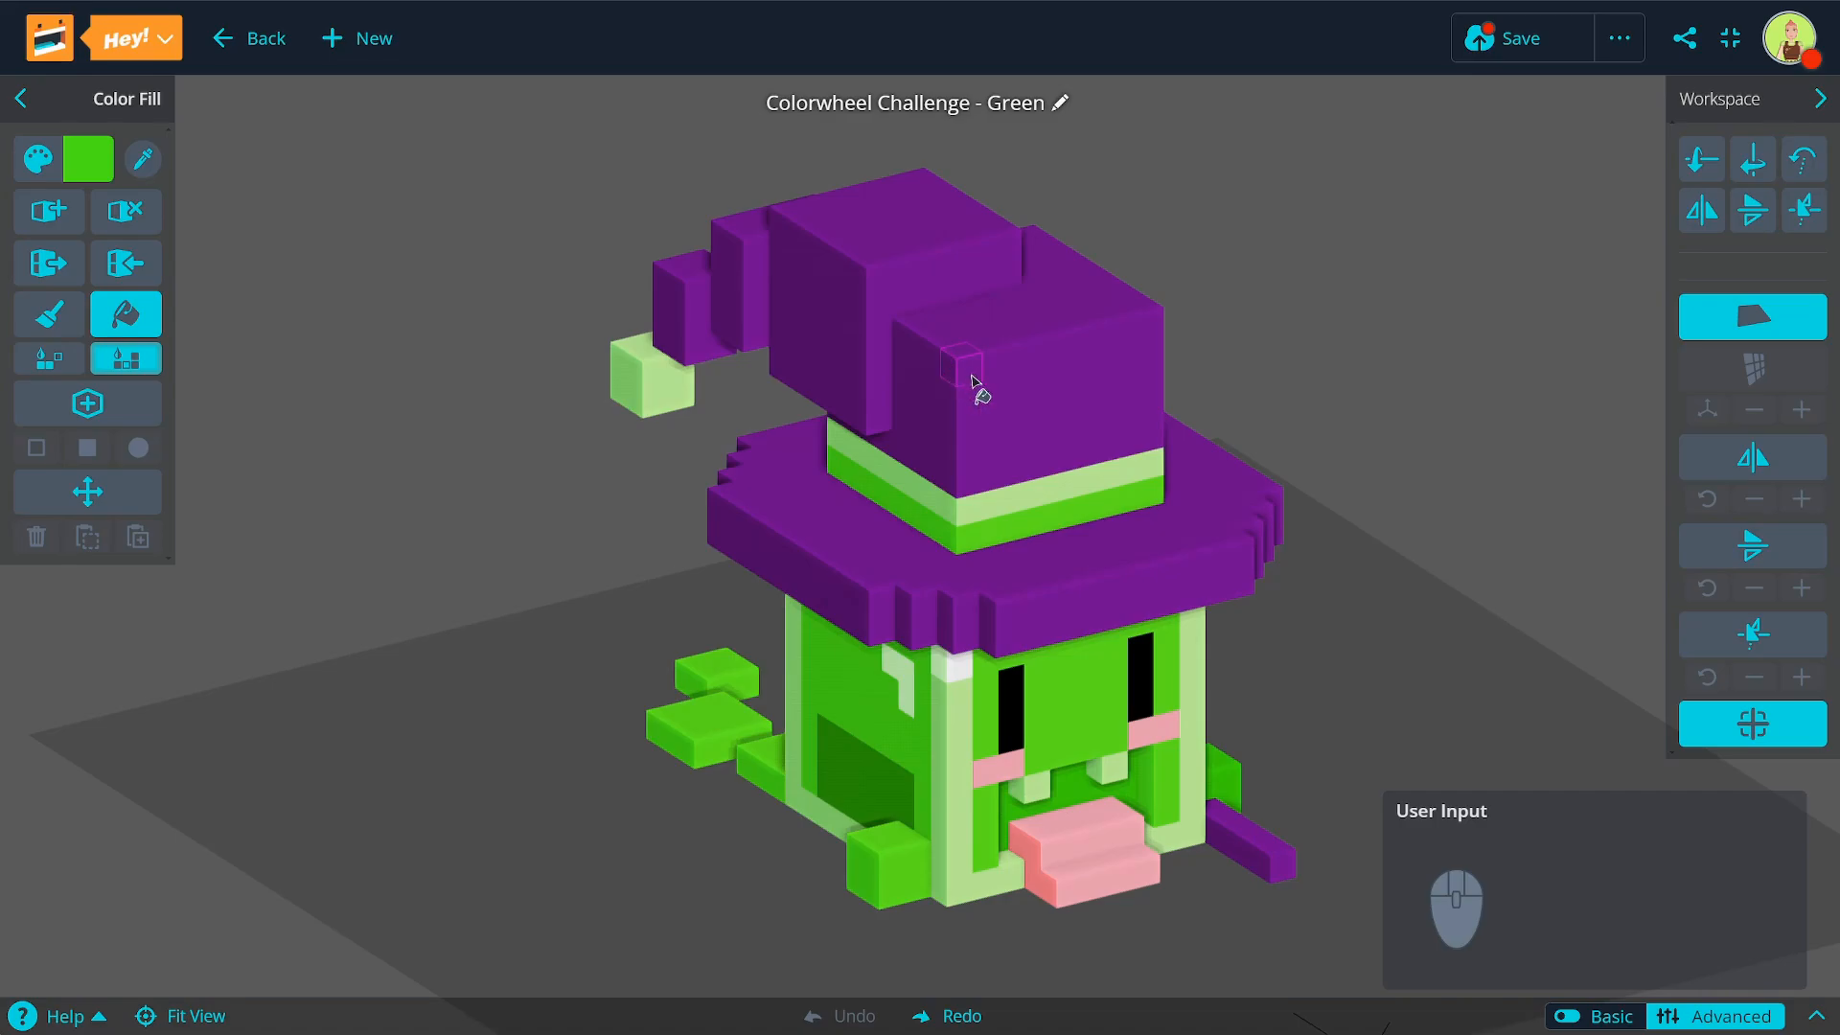
click(961, 369)
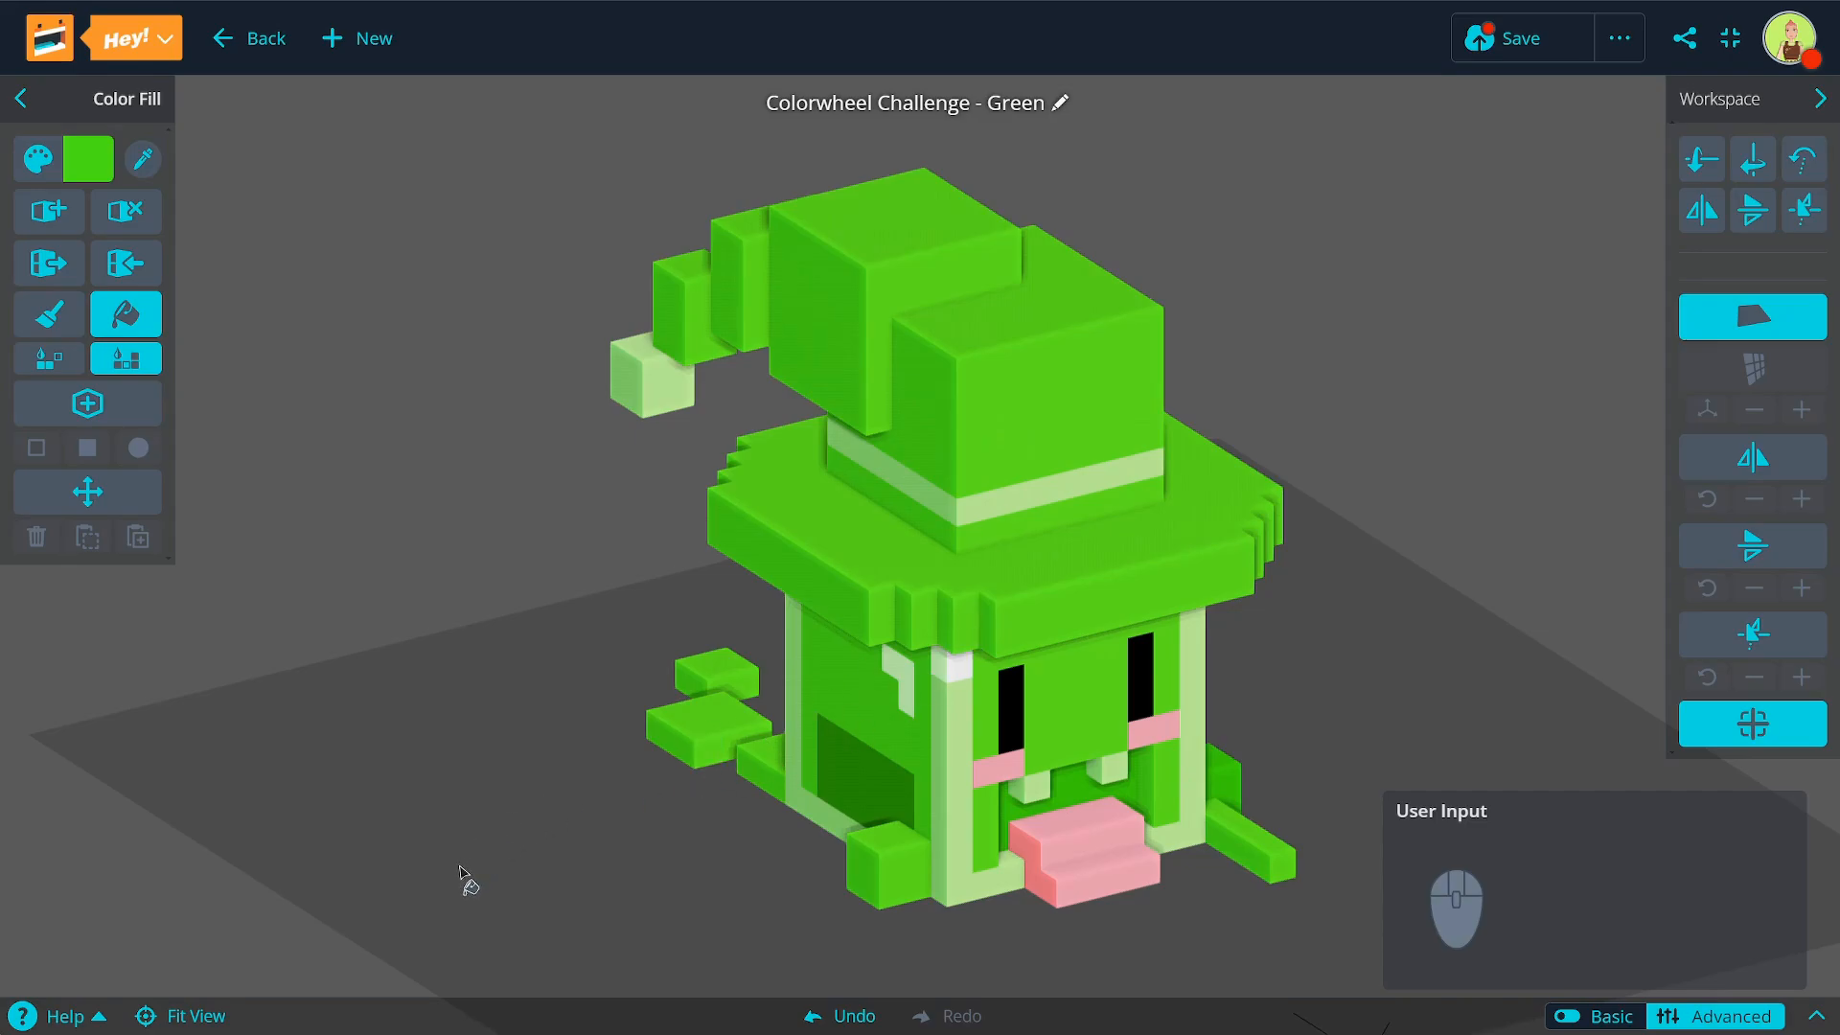
key(ctrl+z)
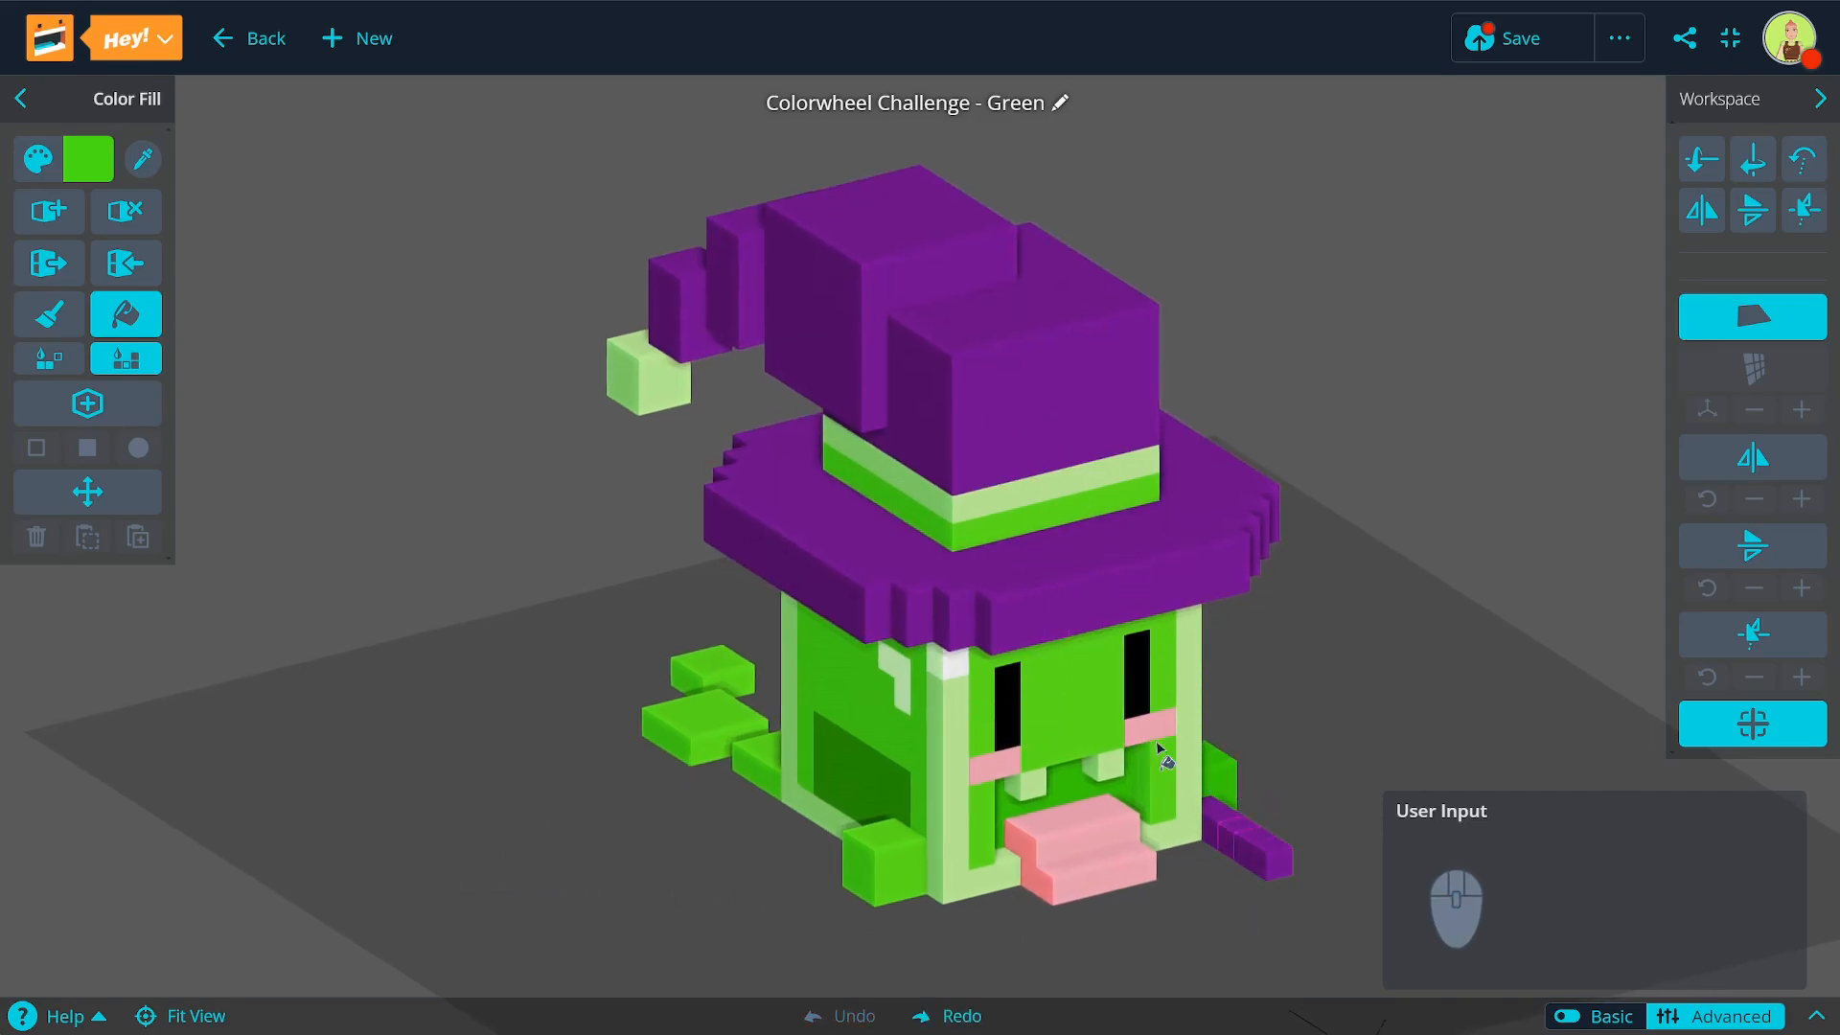
Step: Switch Color Fill from Replace Color back to its first fill option
right_drag(1159, 753, 1063, 819)
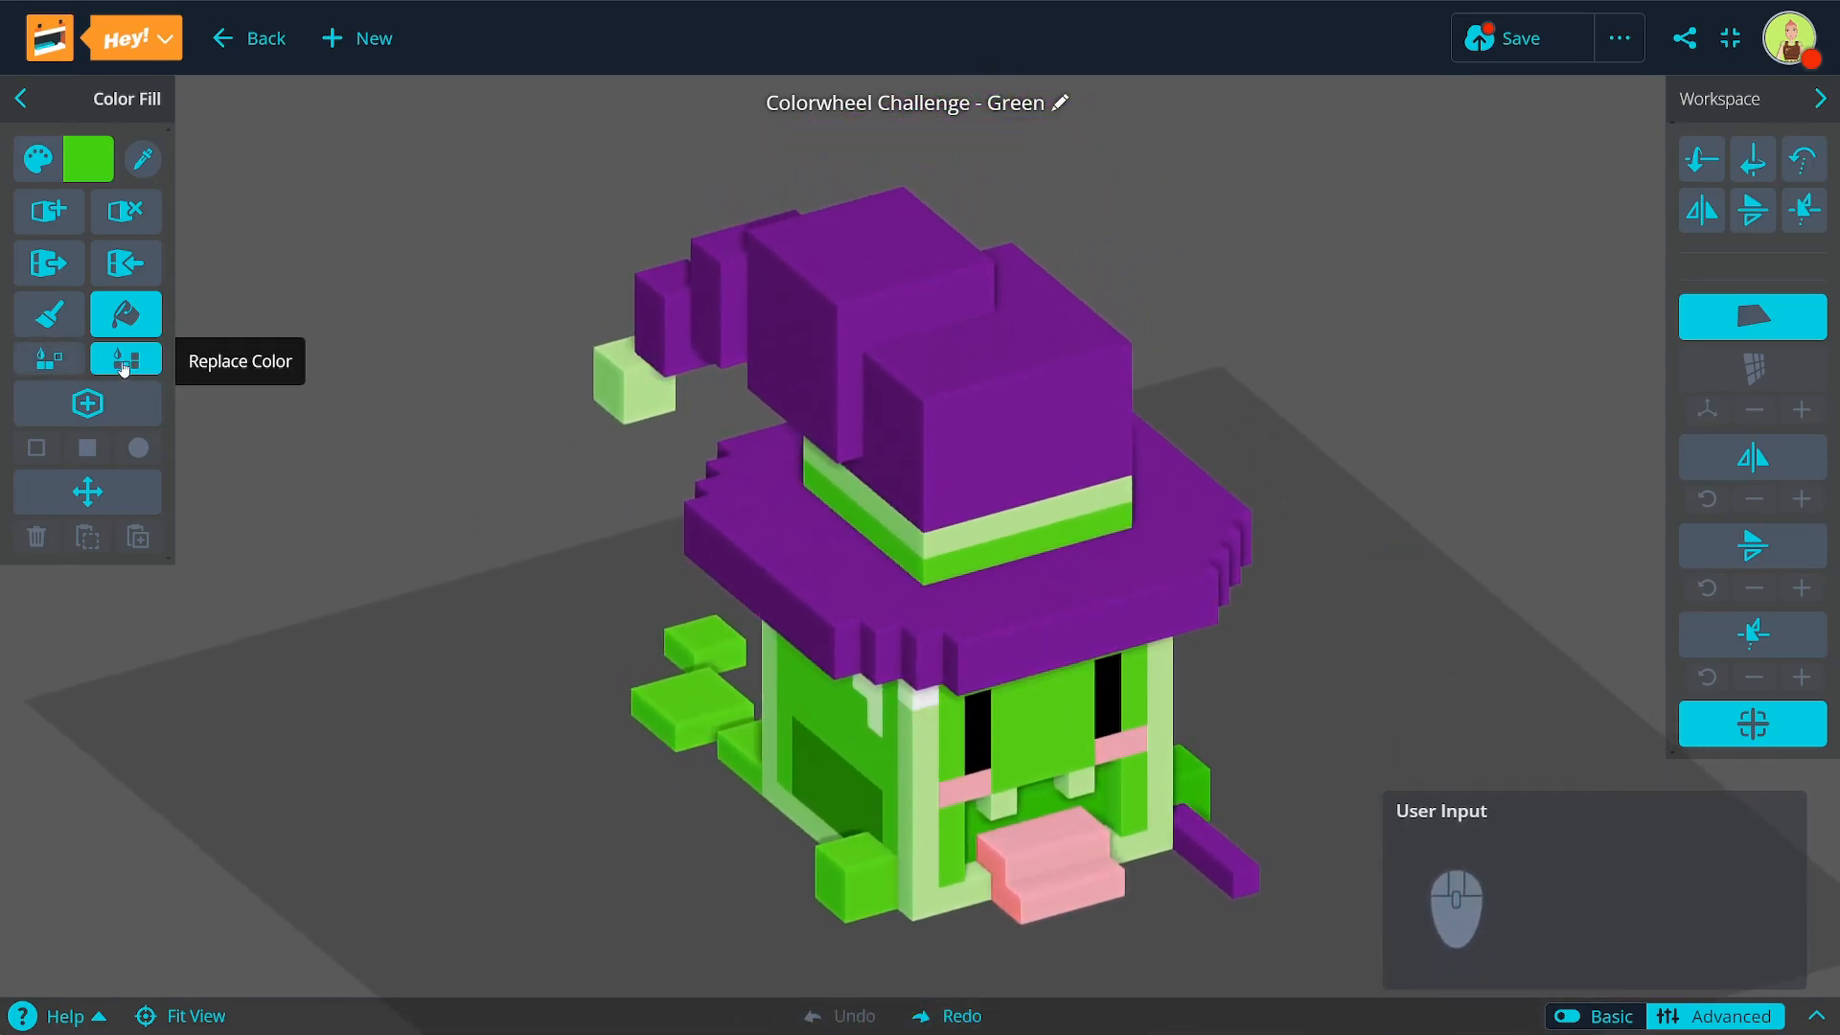
click(38, 361)
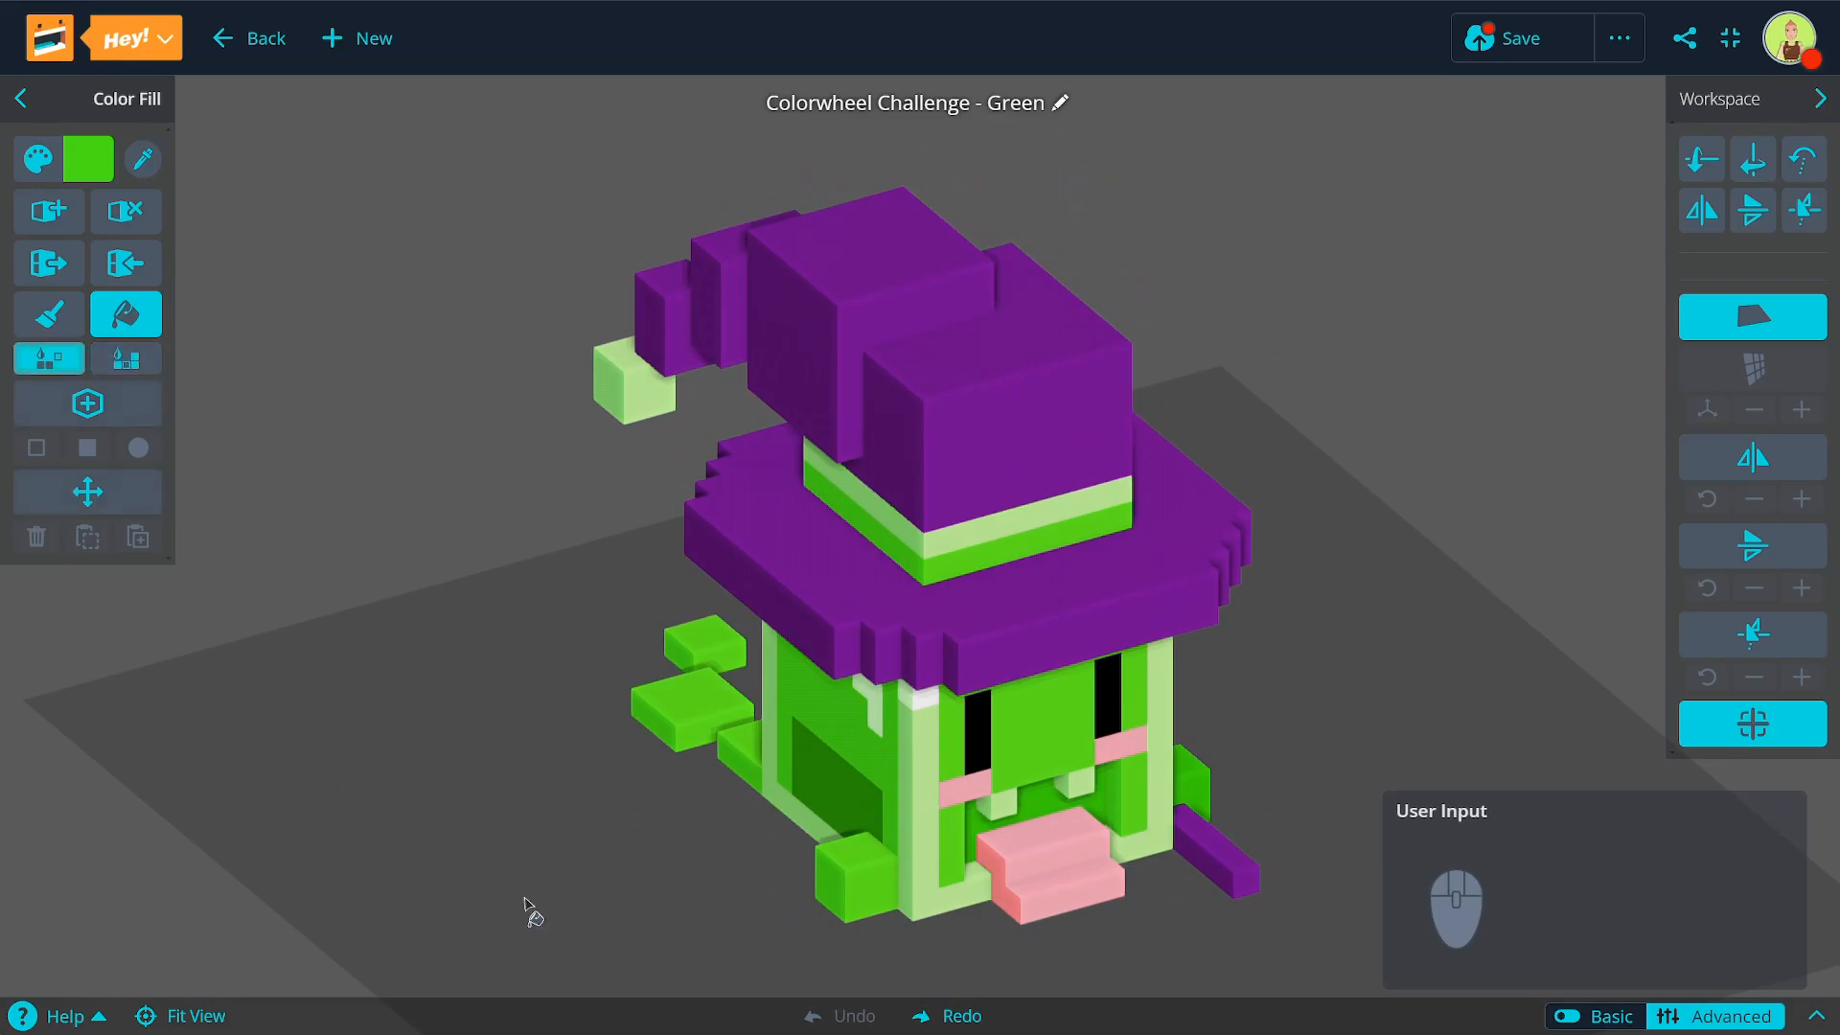
right_drag(524, 901, 642, 860)
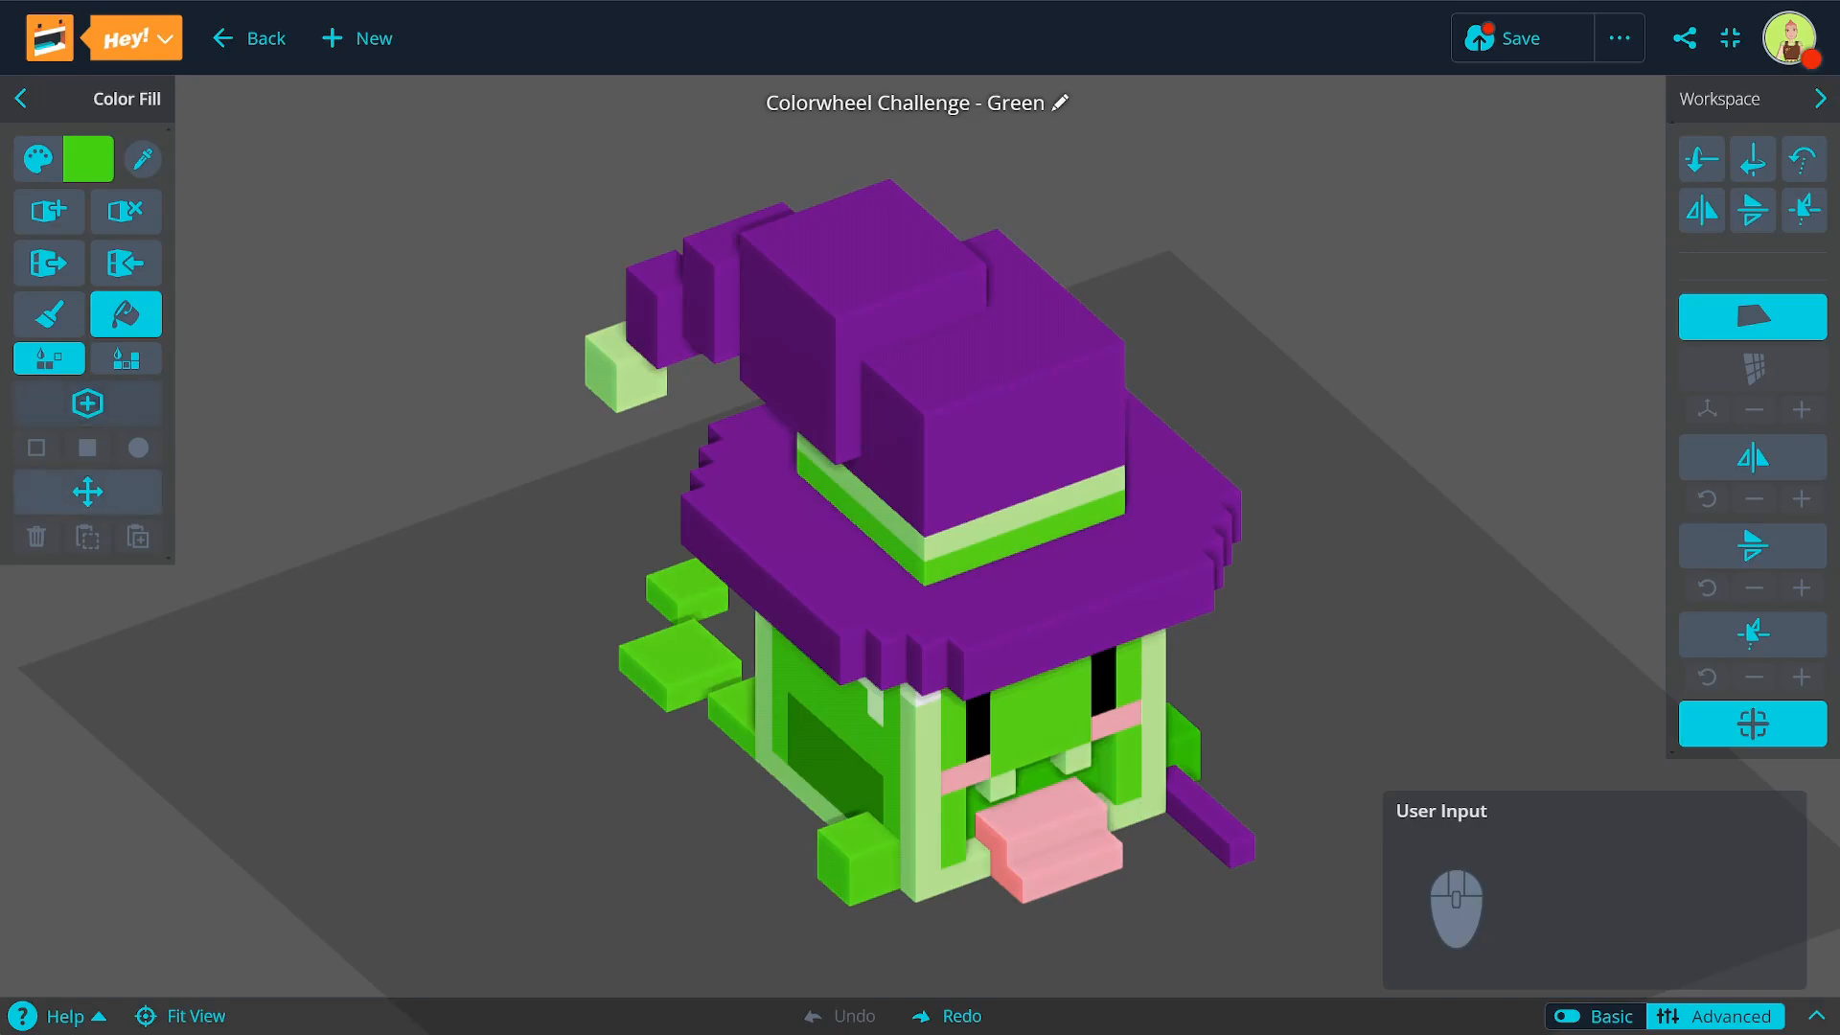
Step: Activate the Select/Move tool and practise drawing selection boxes over the empty space beside the character
click(87, 492)
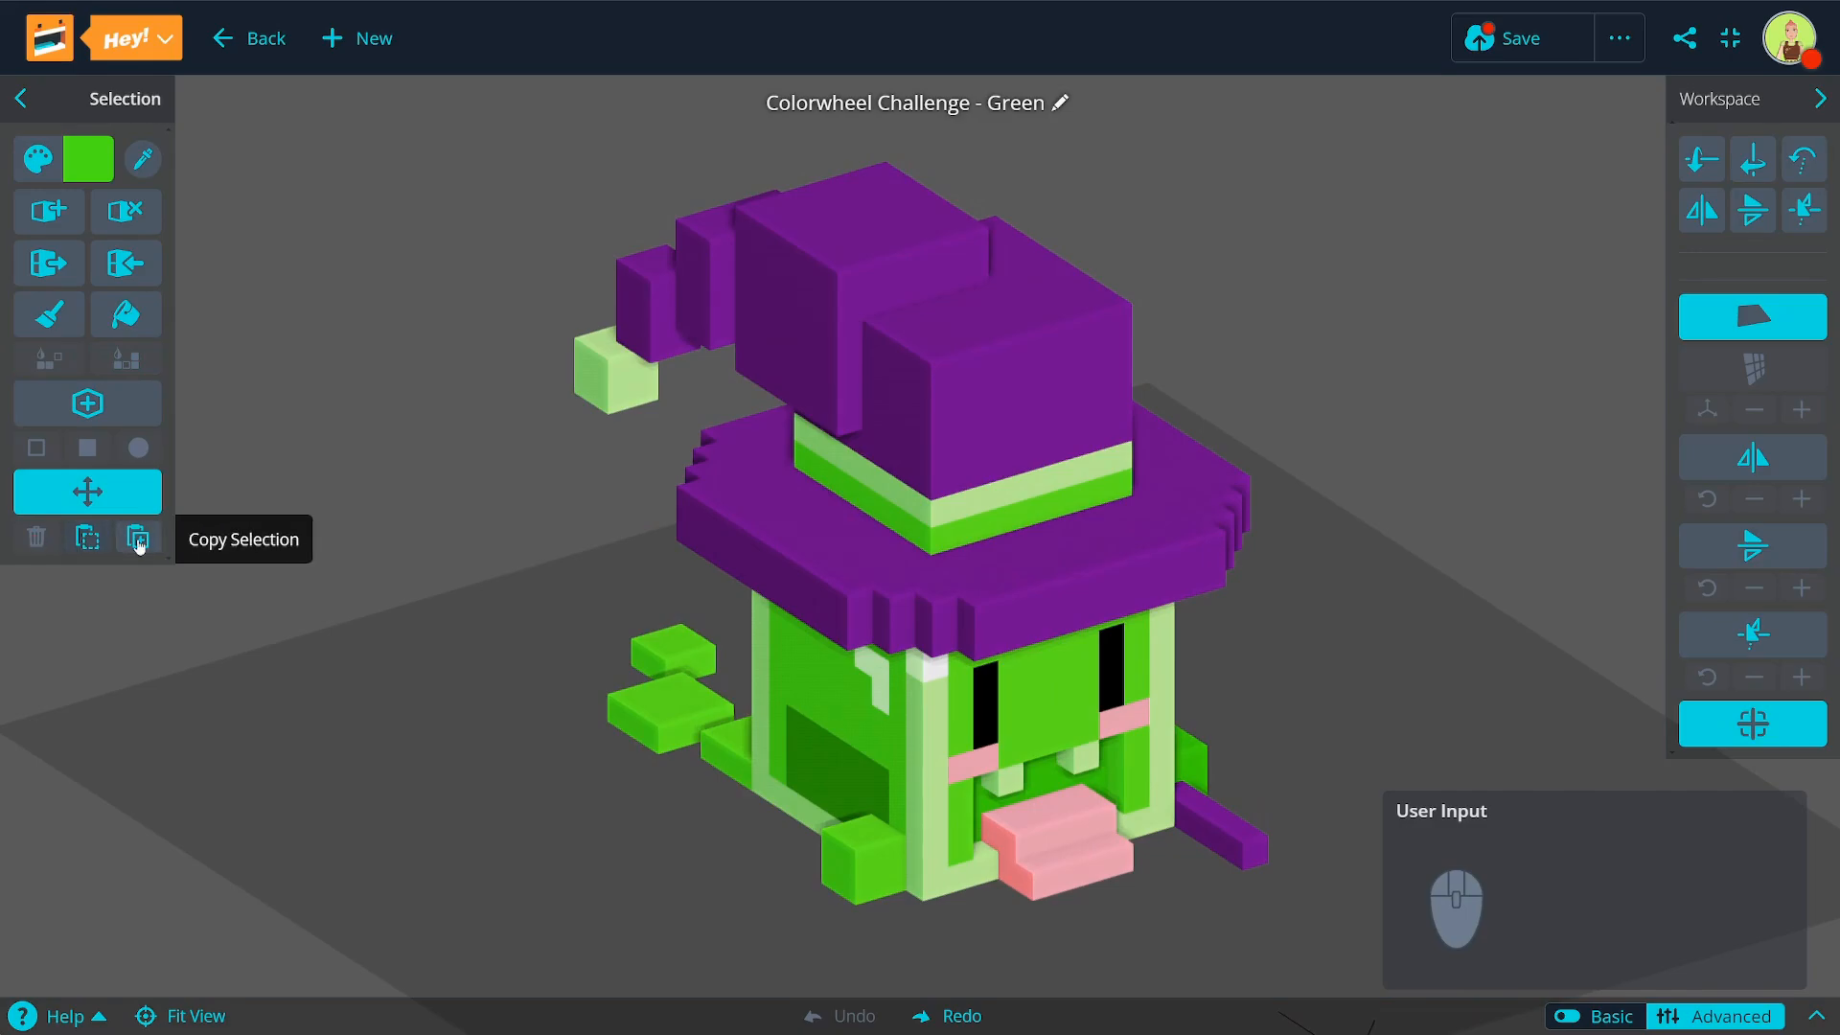
right_drag(546, 668, 510, 683)
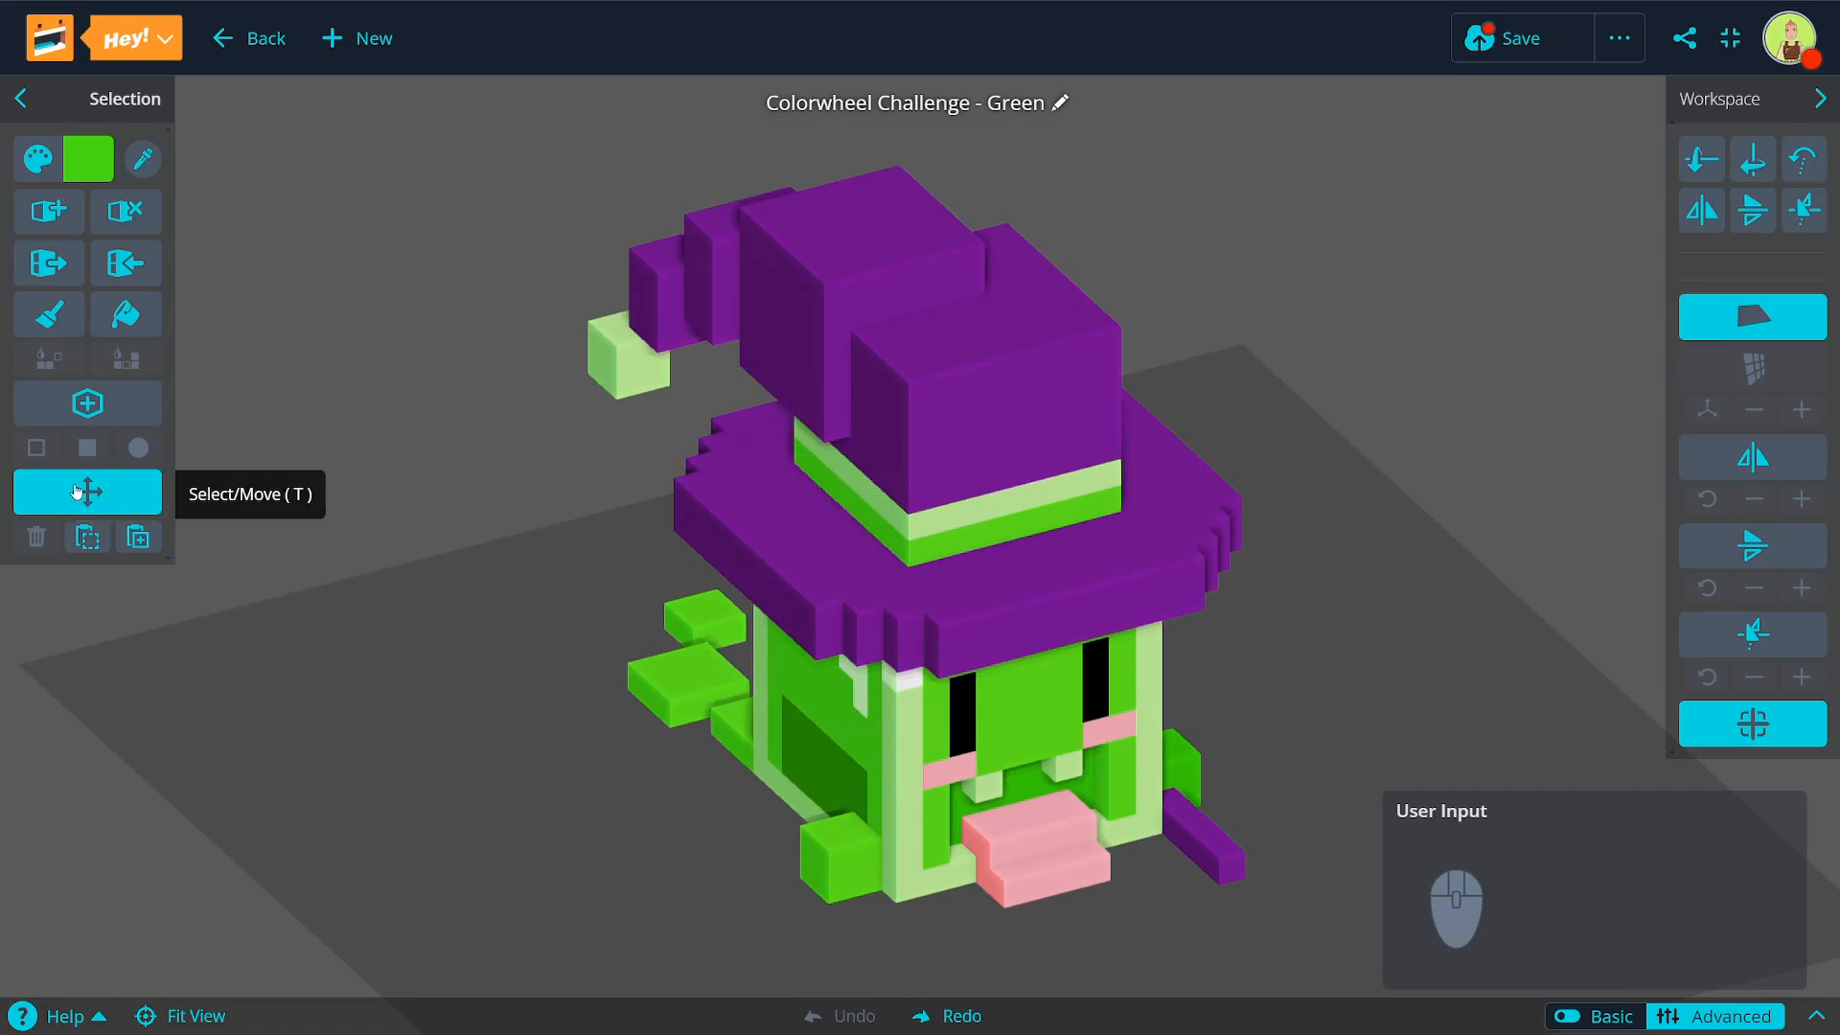
drag(294, 299, 603, 628)
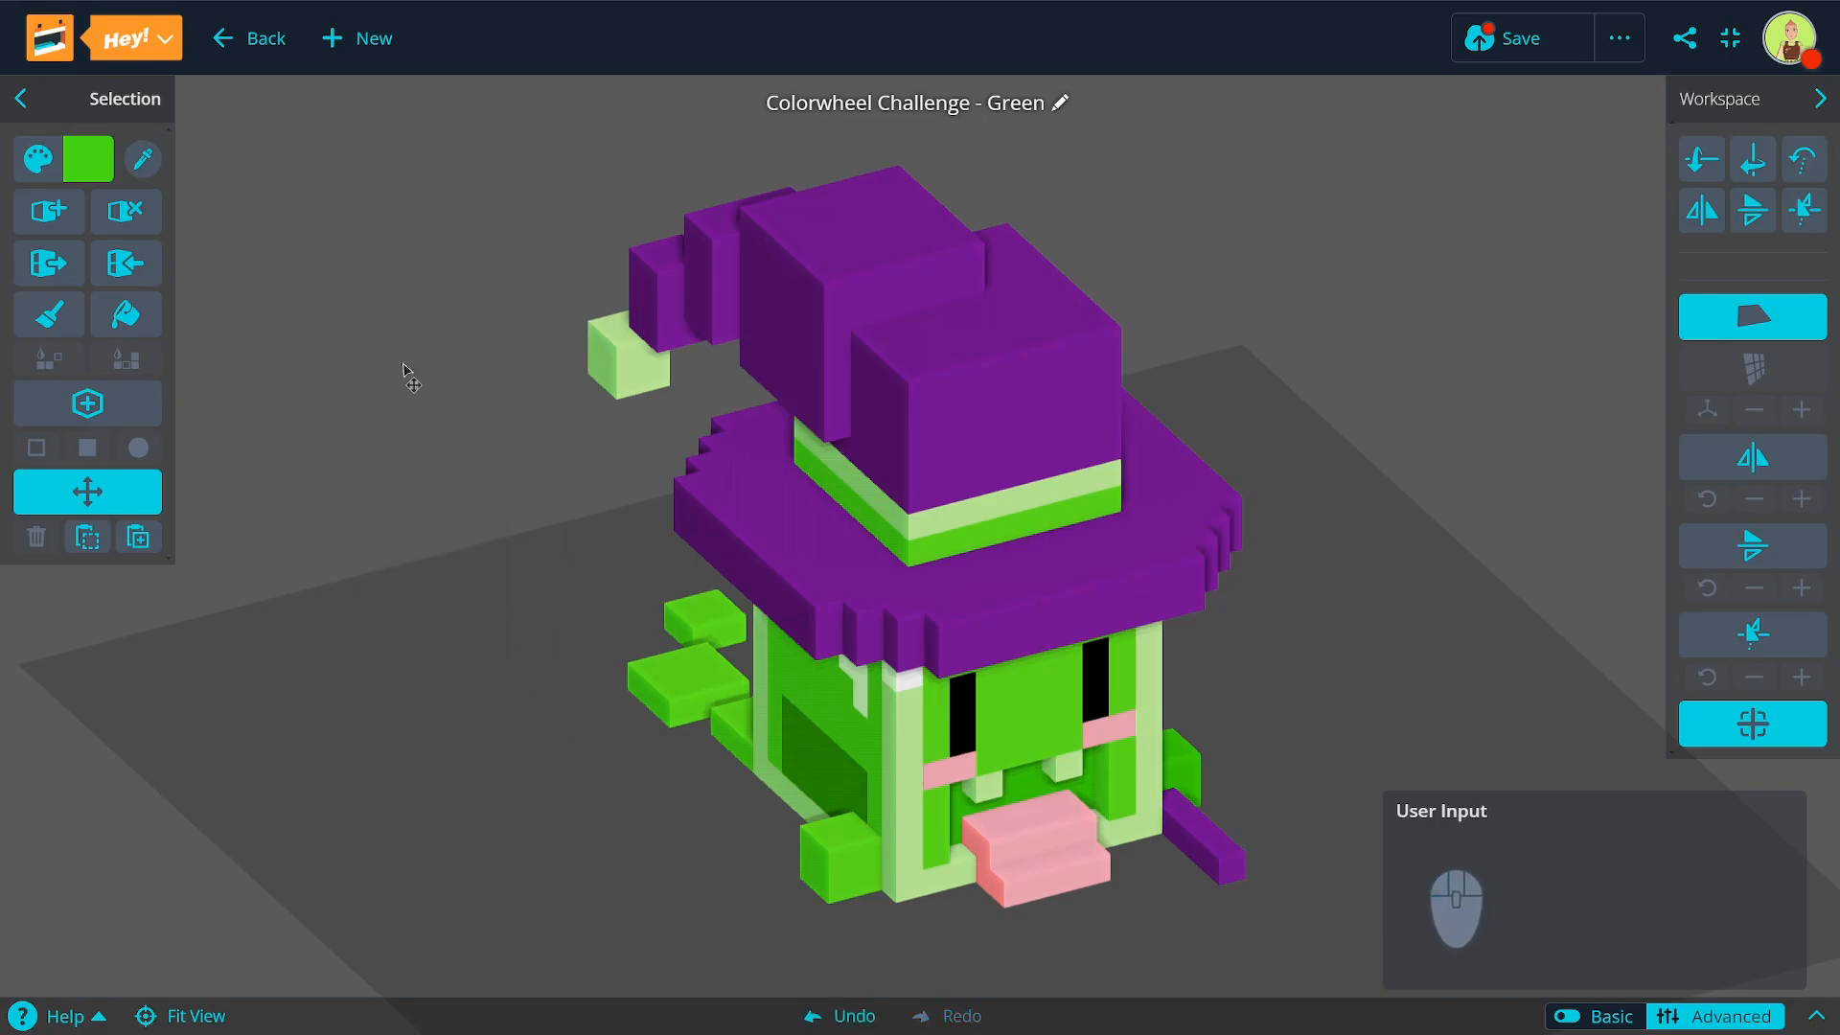
drag(357, 292, 592, 594)
drag(310, 321, 567, 635)
right_drag(573, 655, 452, 450)
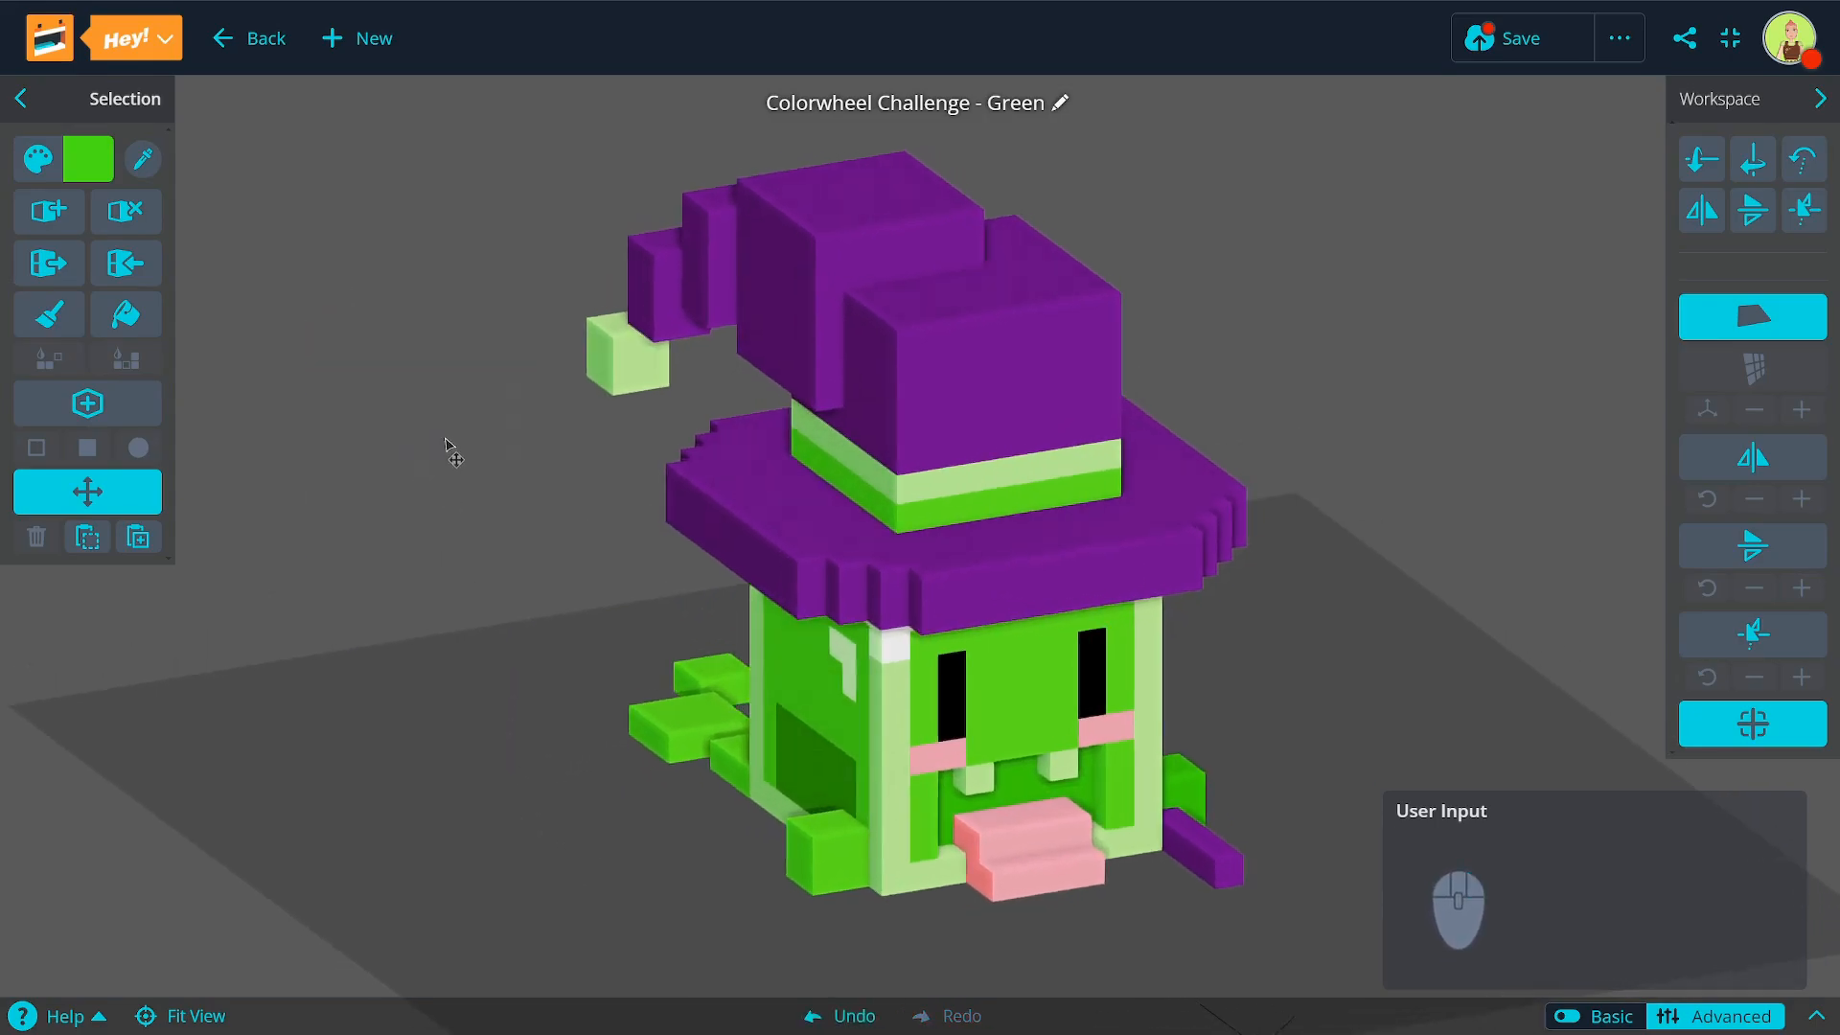
drag(359, 414, 539, 604)
right_drag(548, 766, 490, 613)
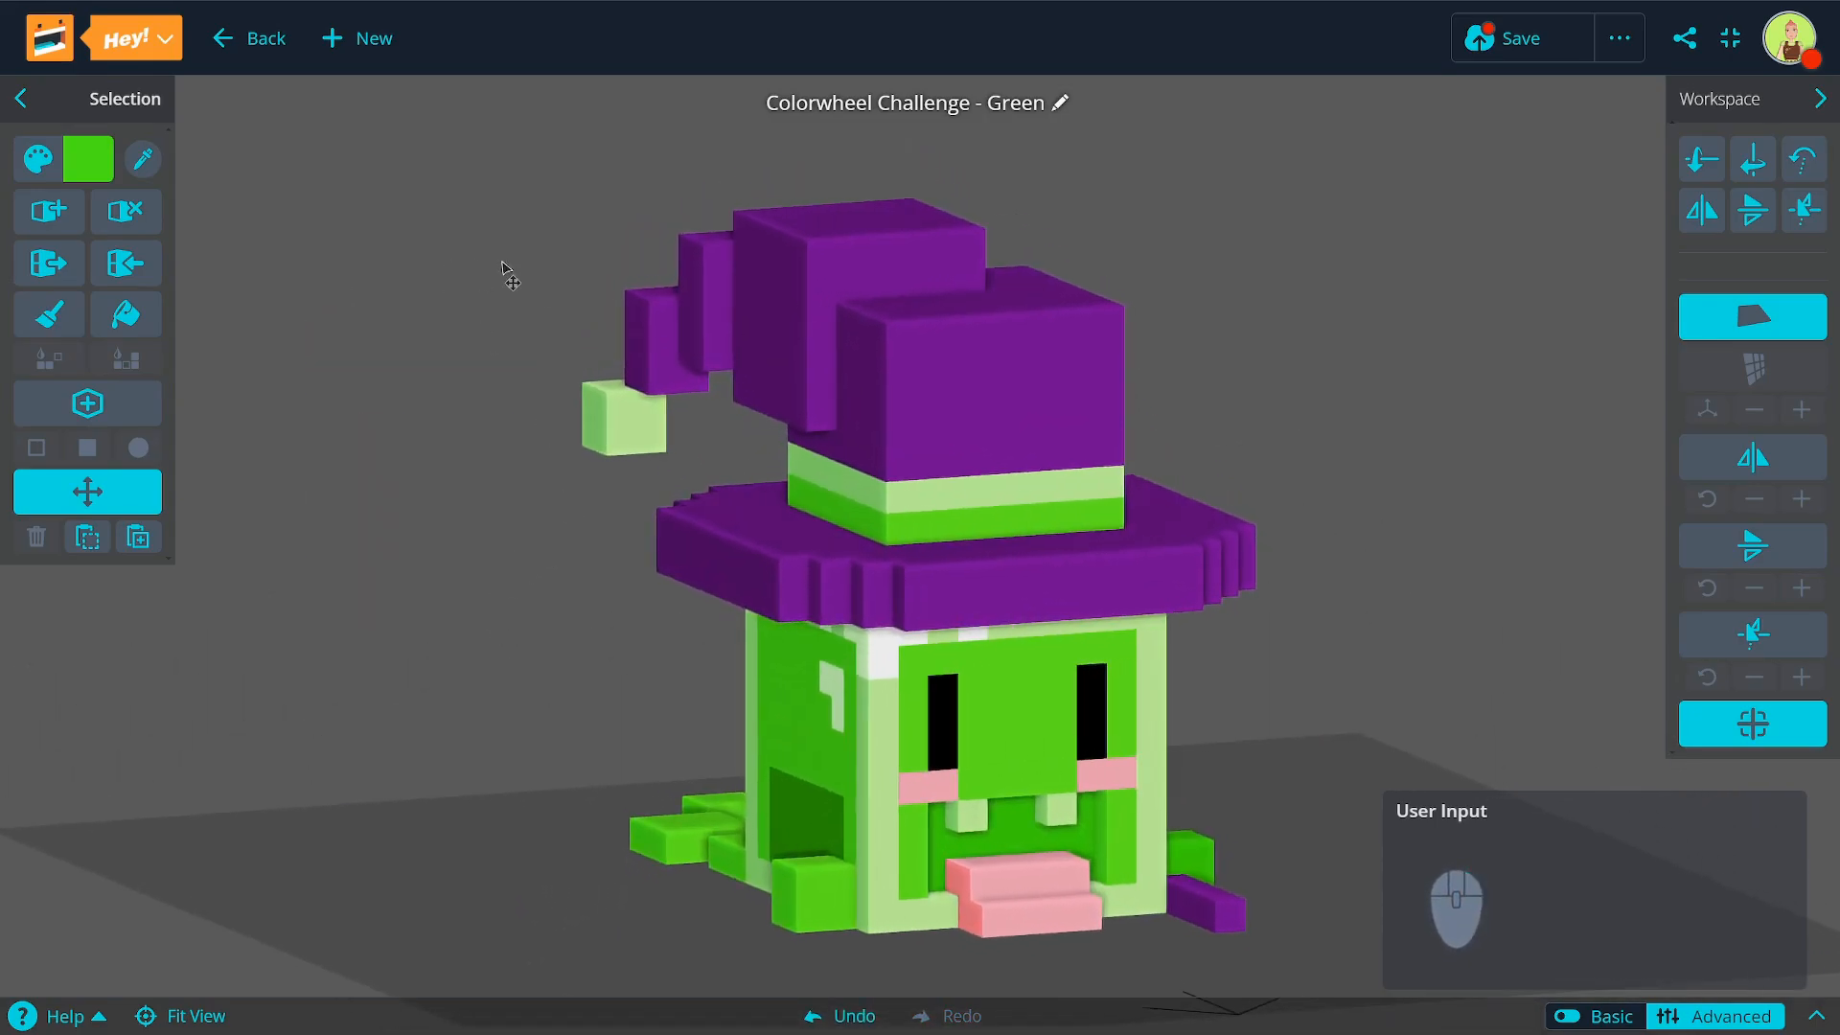
Step: Box-select the hat and the upper part of the head from several view angles, replacing the selection each time
drag(674, 204, 1137, 483)
right_drag(674, 452, 536, 230)
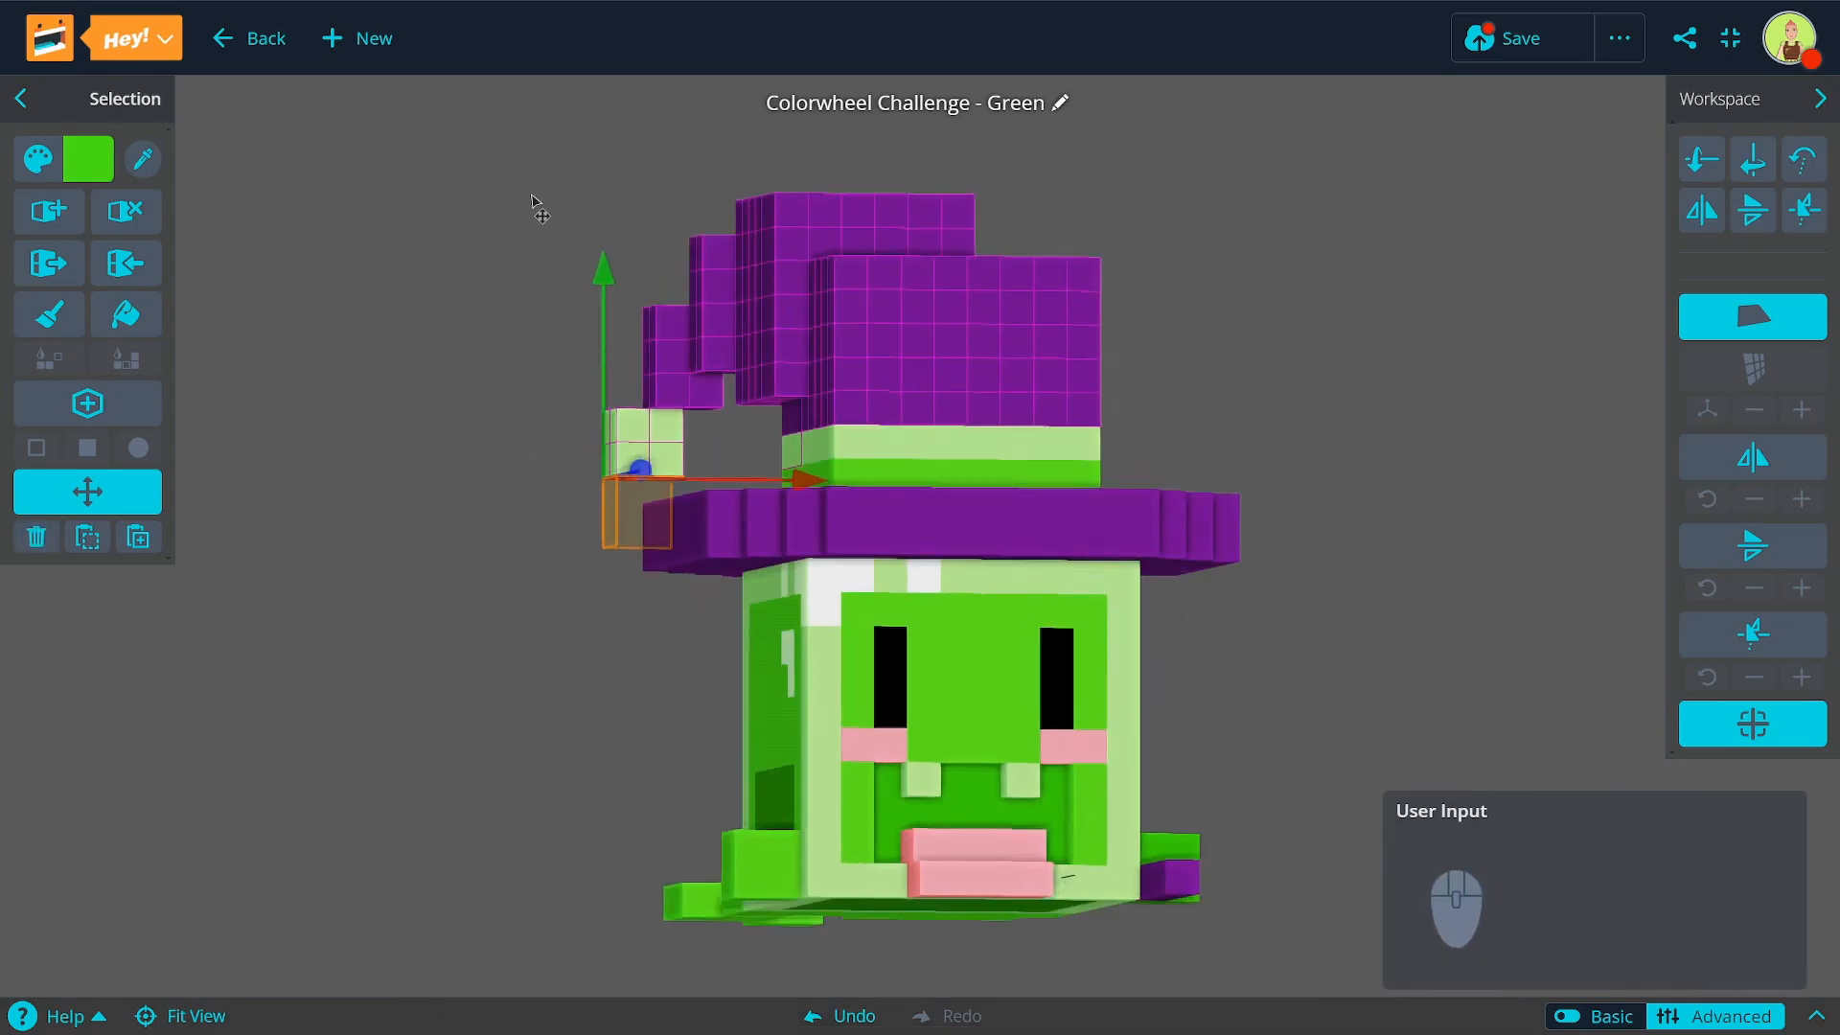
drag(543, 179, 1176, 556)
drag(572, 433, 1122, 739)
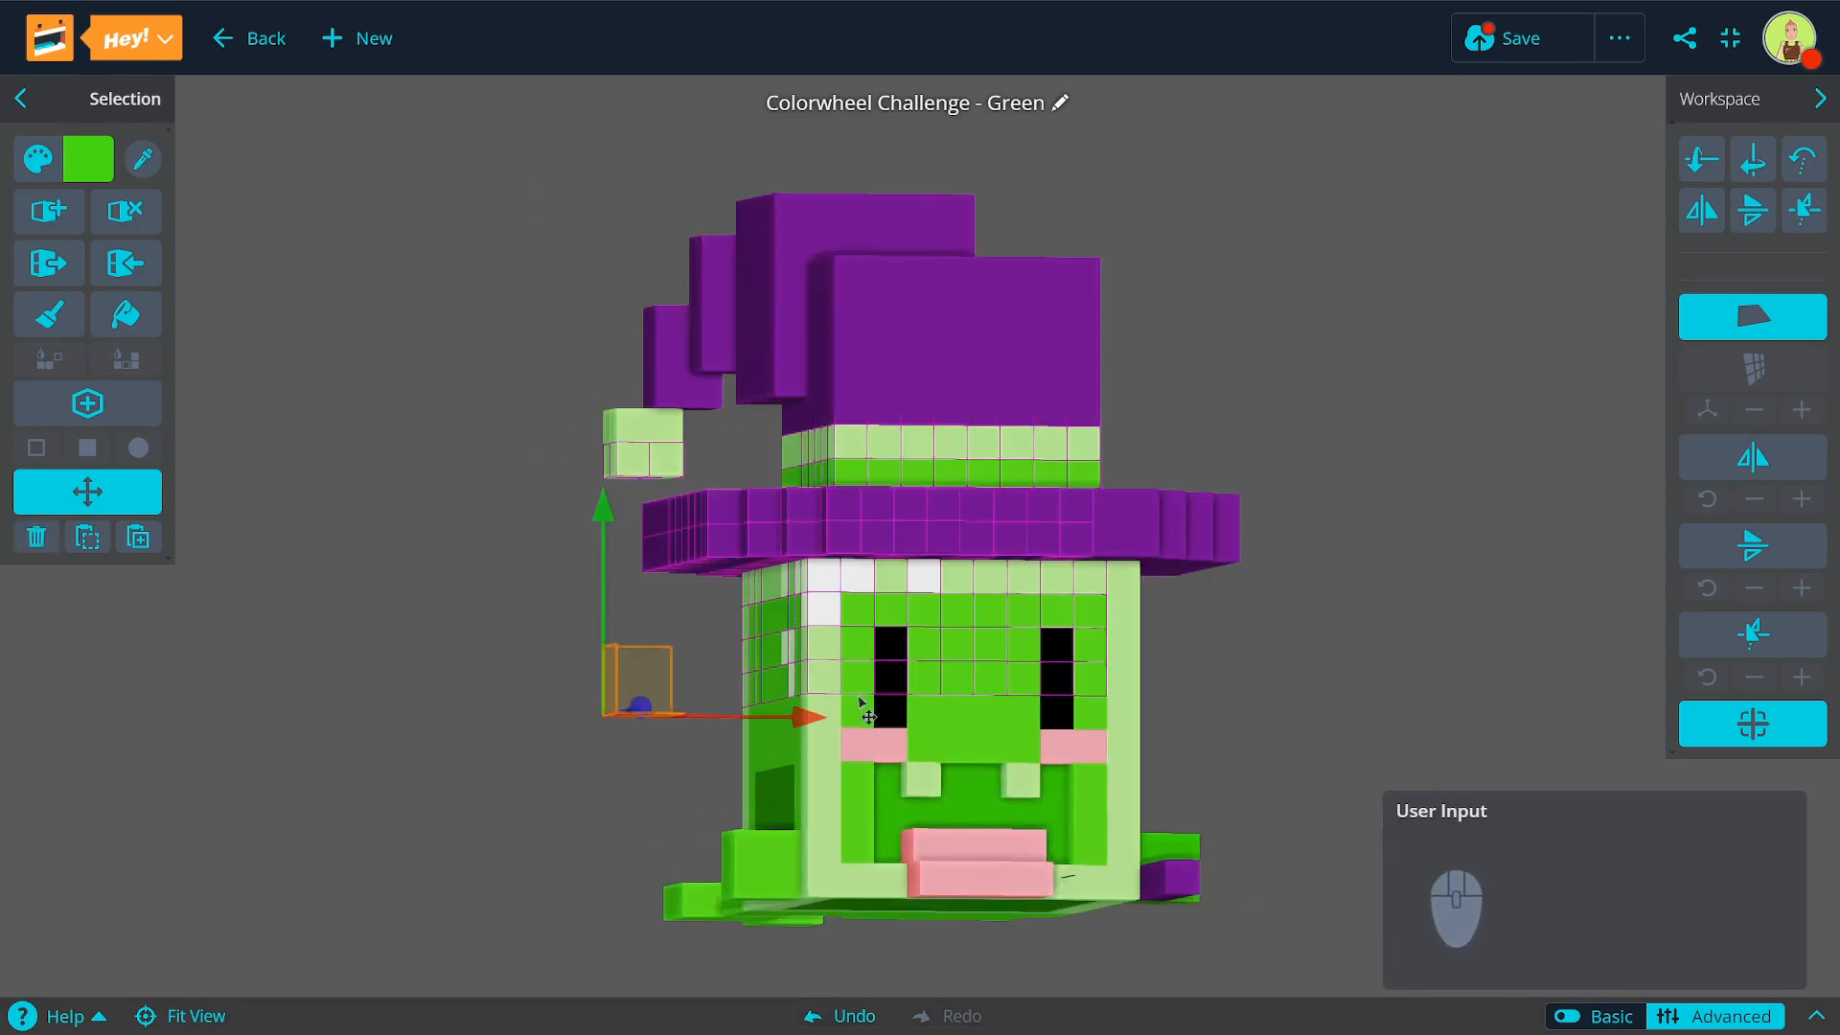
right_drag(568, 508, 794, 601)
drag(609, 233, 1129, 552)
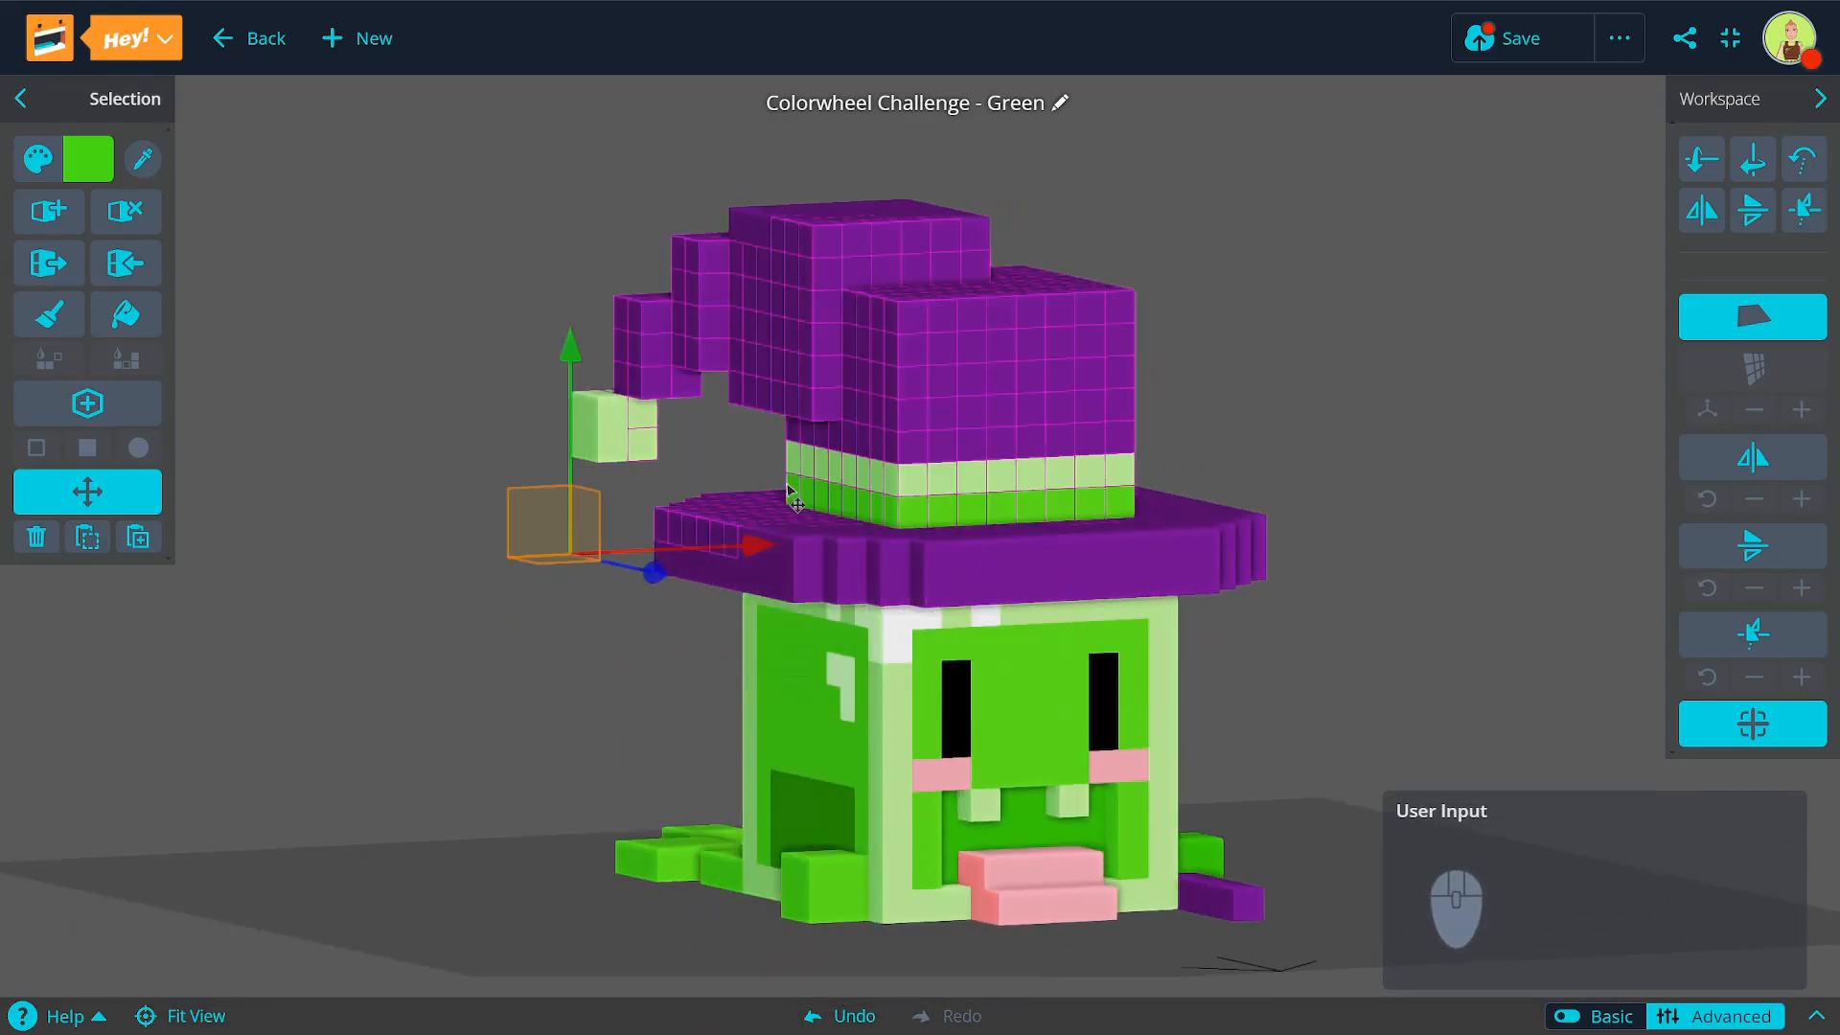
right_drag(546, 384, 457, 314)
drag(632, 154, 918, 373)
Step: Box-select most of the hat with part of its brim, move the selected blocks upward, and undo the move
right_drag(676, 608, 547, 699)
drag(586, 294, 1002, 669)
right_drag(712, 908, 802, 821)
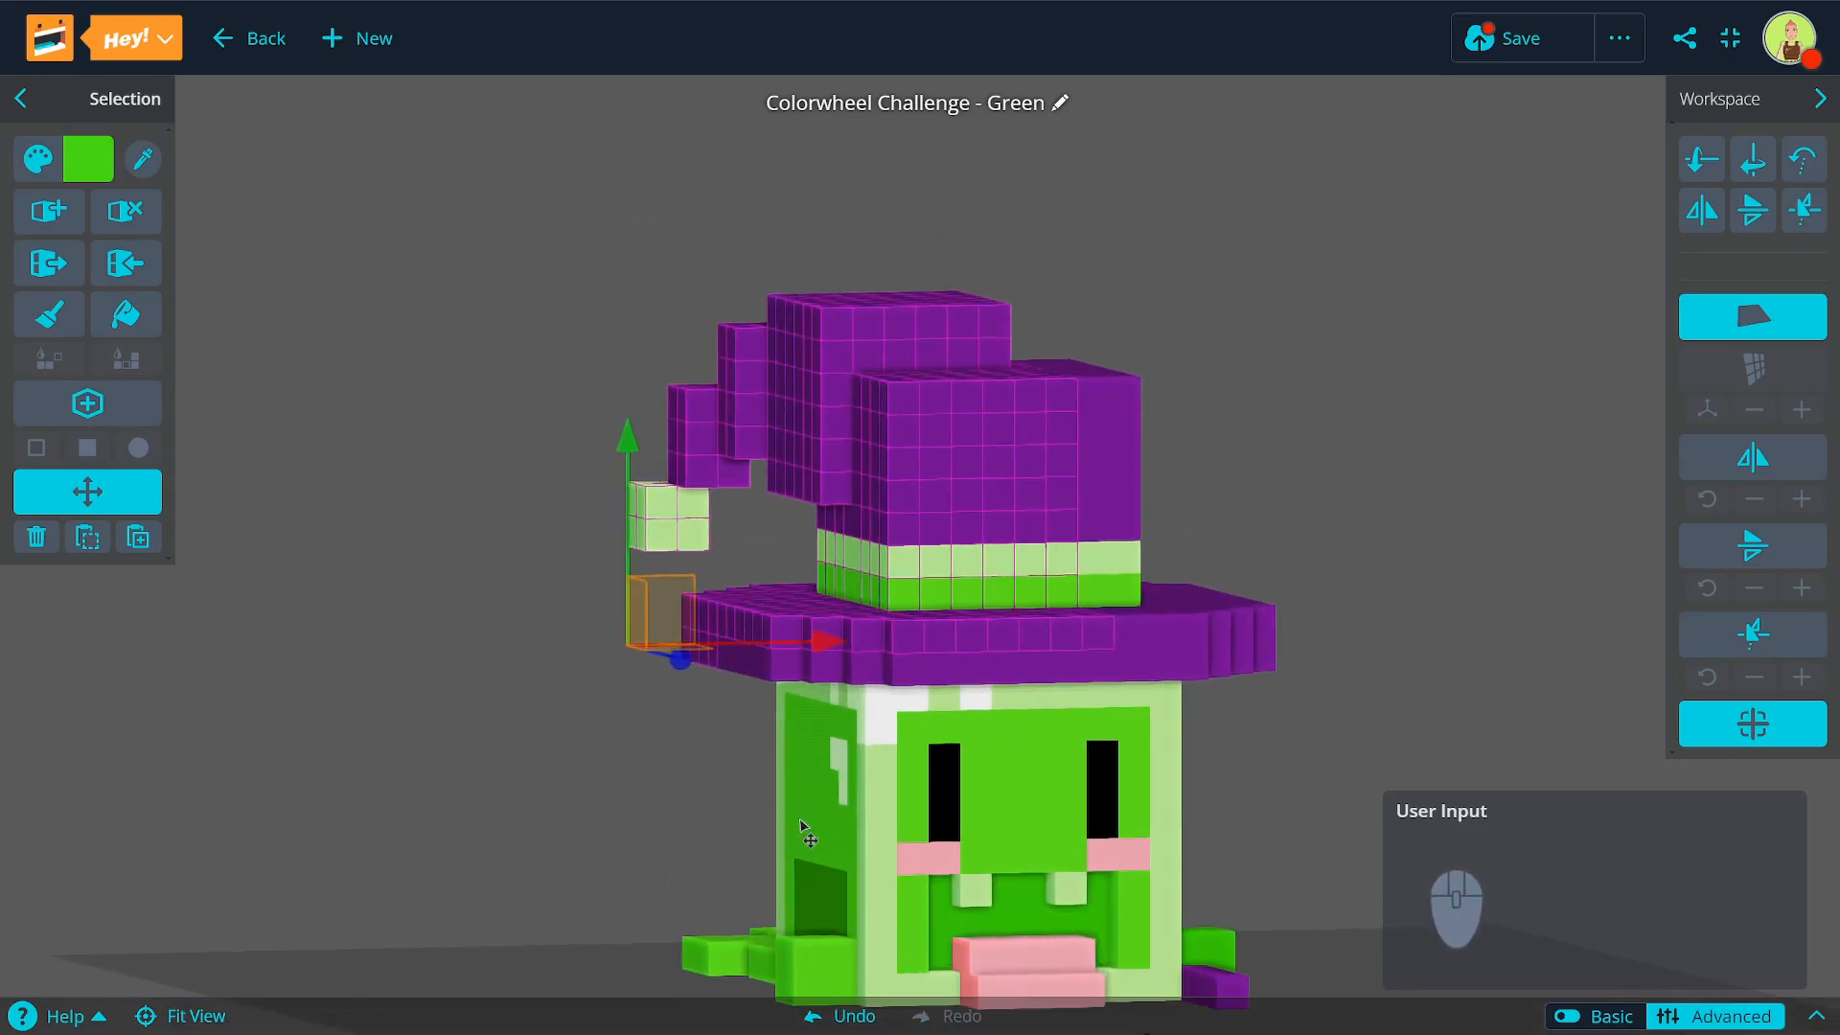
drag(629, 461, 622, 187)
key(ctrl+z)
Step: Use Color Fill to turn only the selected purple hat blocks green, and undo the fill
click(121, 319)
right_drag(587, 618, 638, 579)
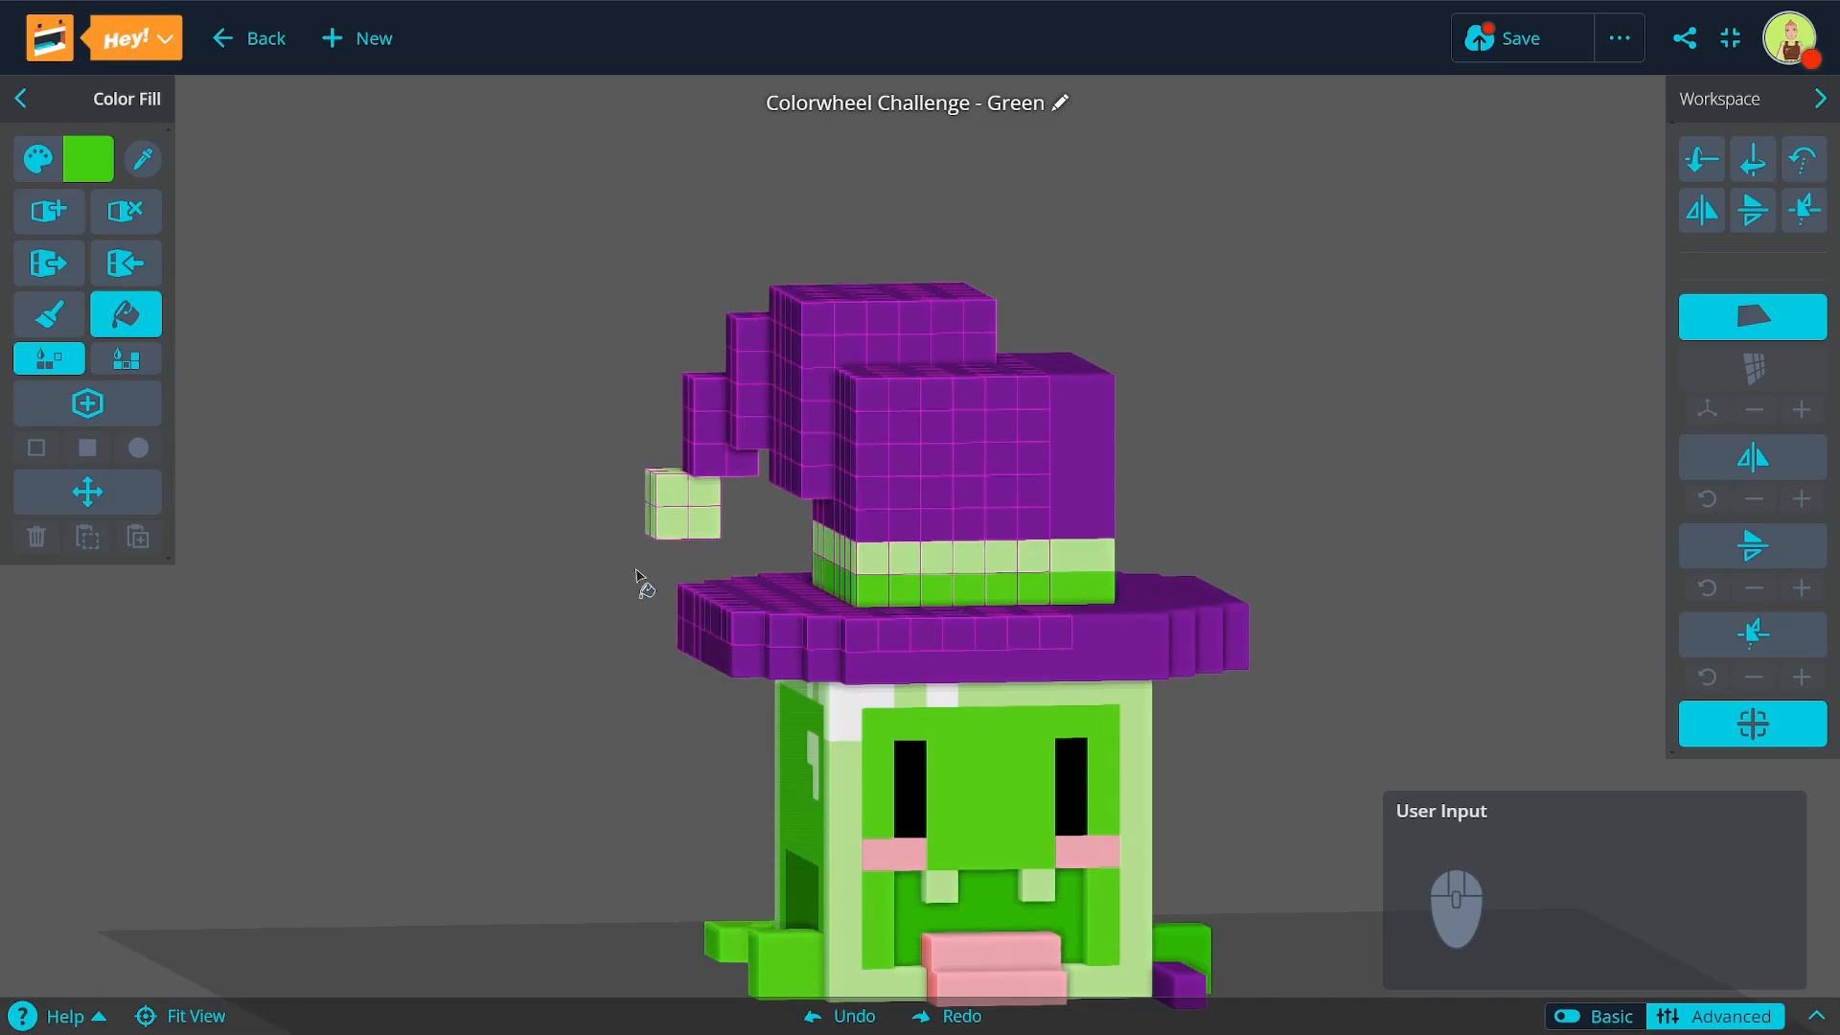
right_drag(756, 412, 926, 460)
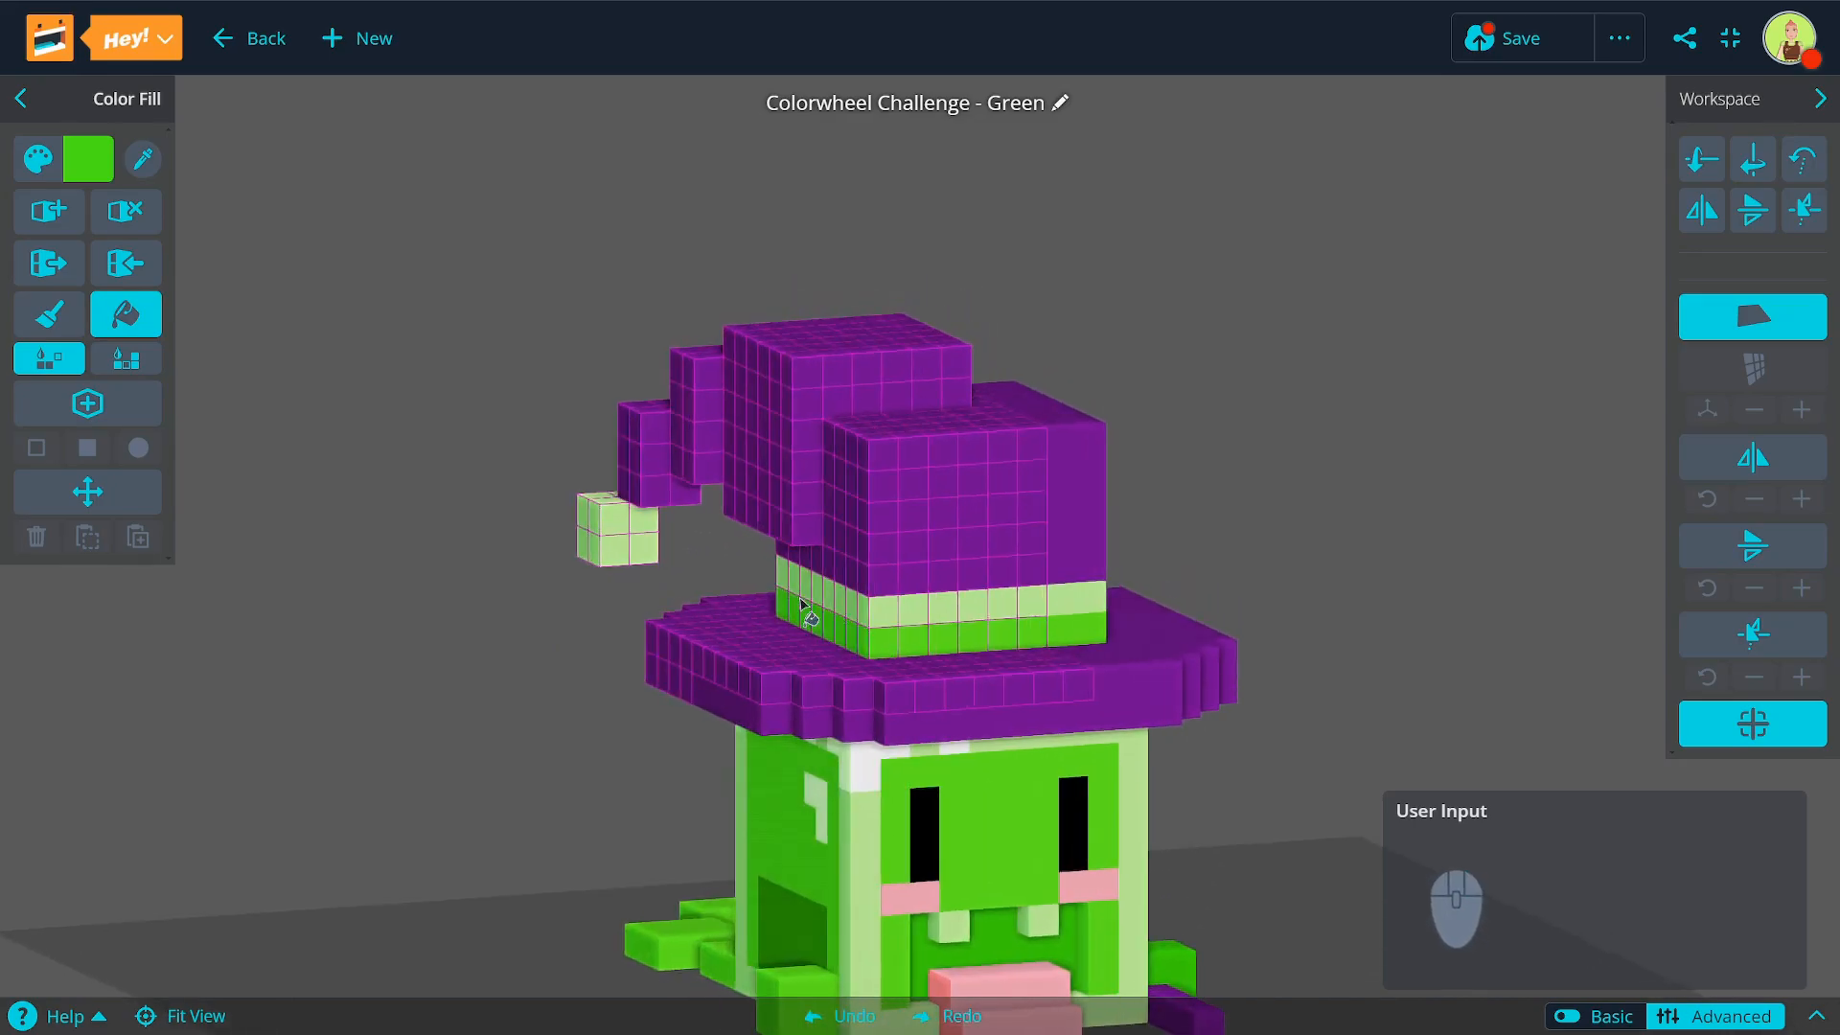
click(833, 668)
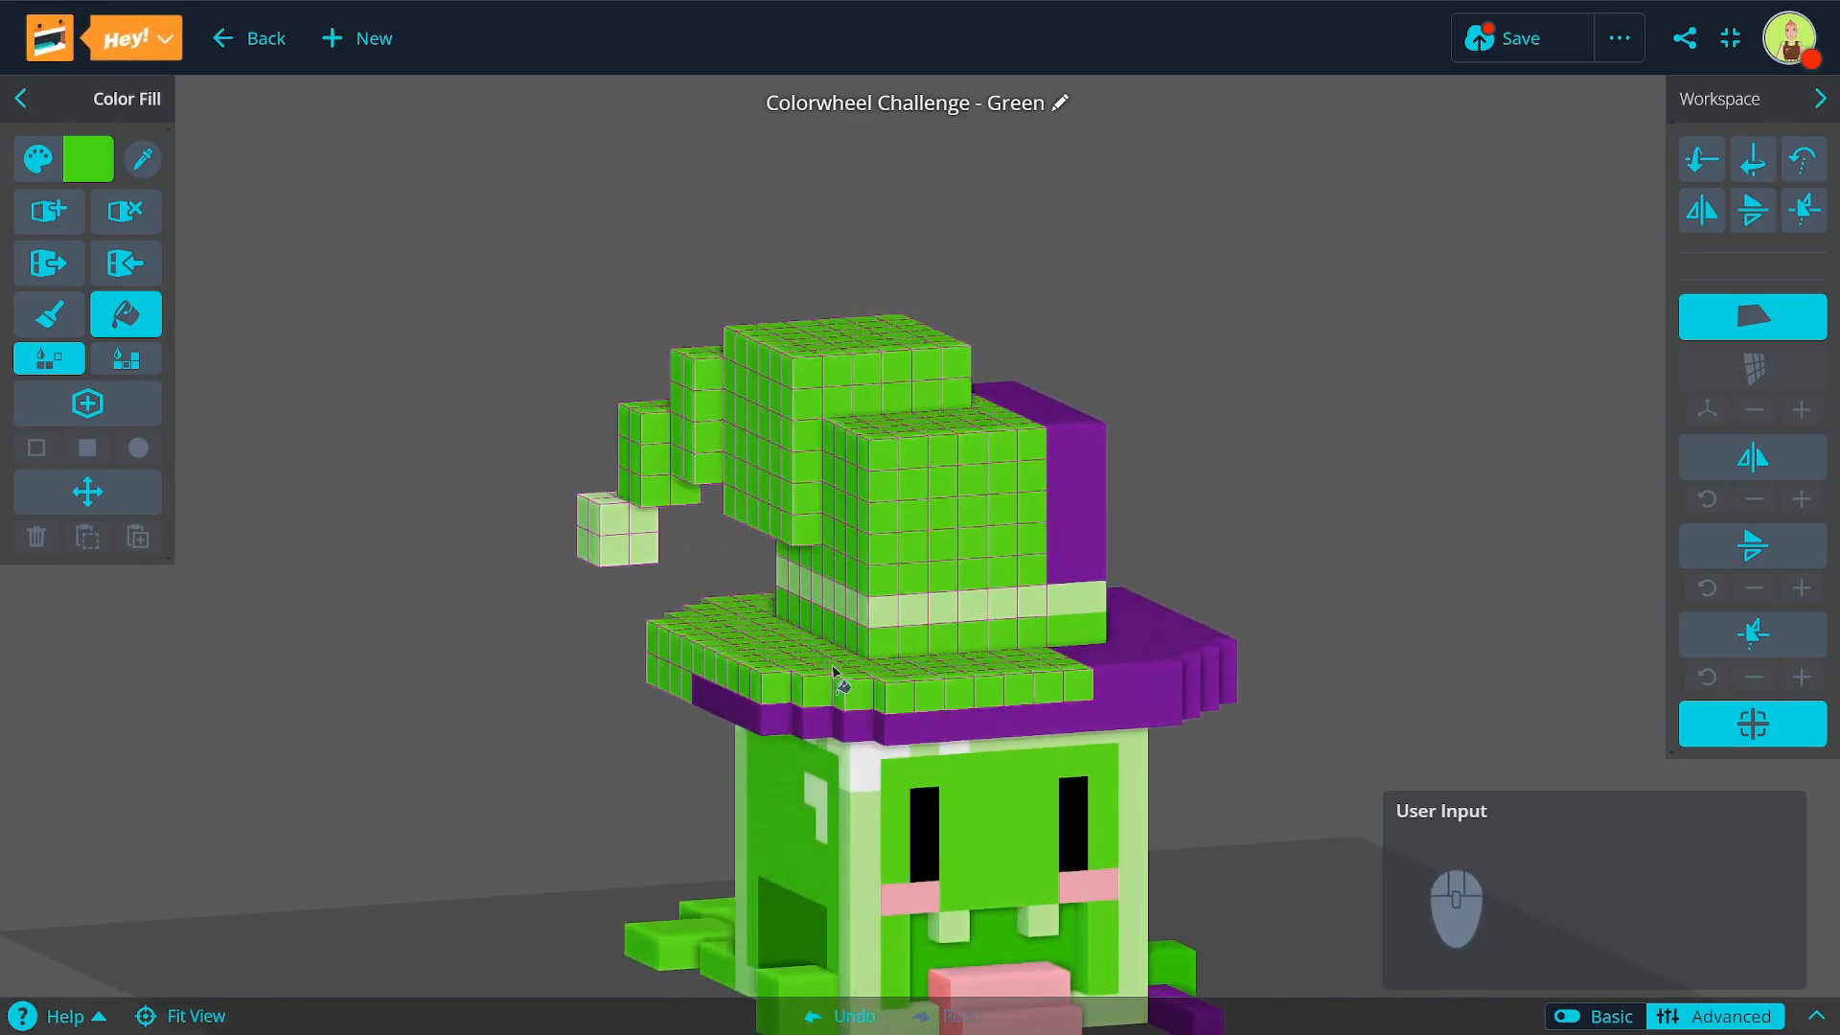
right_drag(1030, 872, 686, 729)
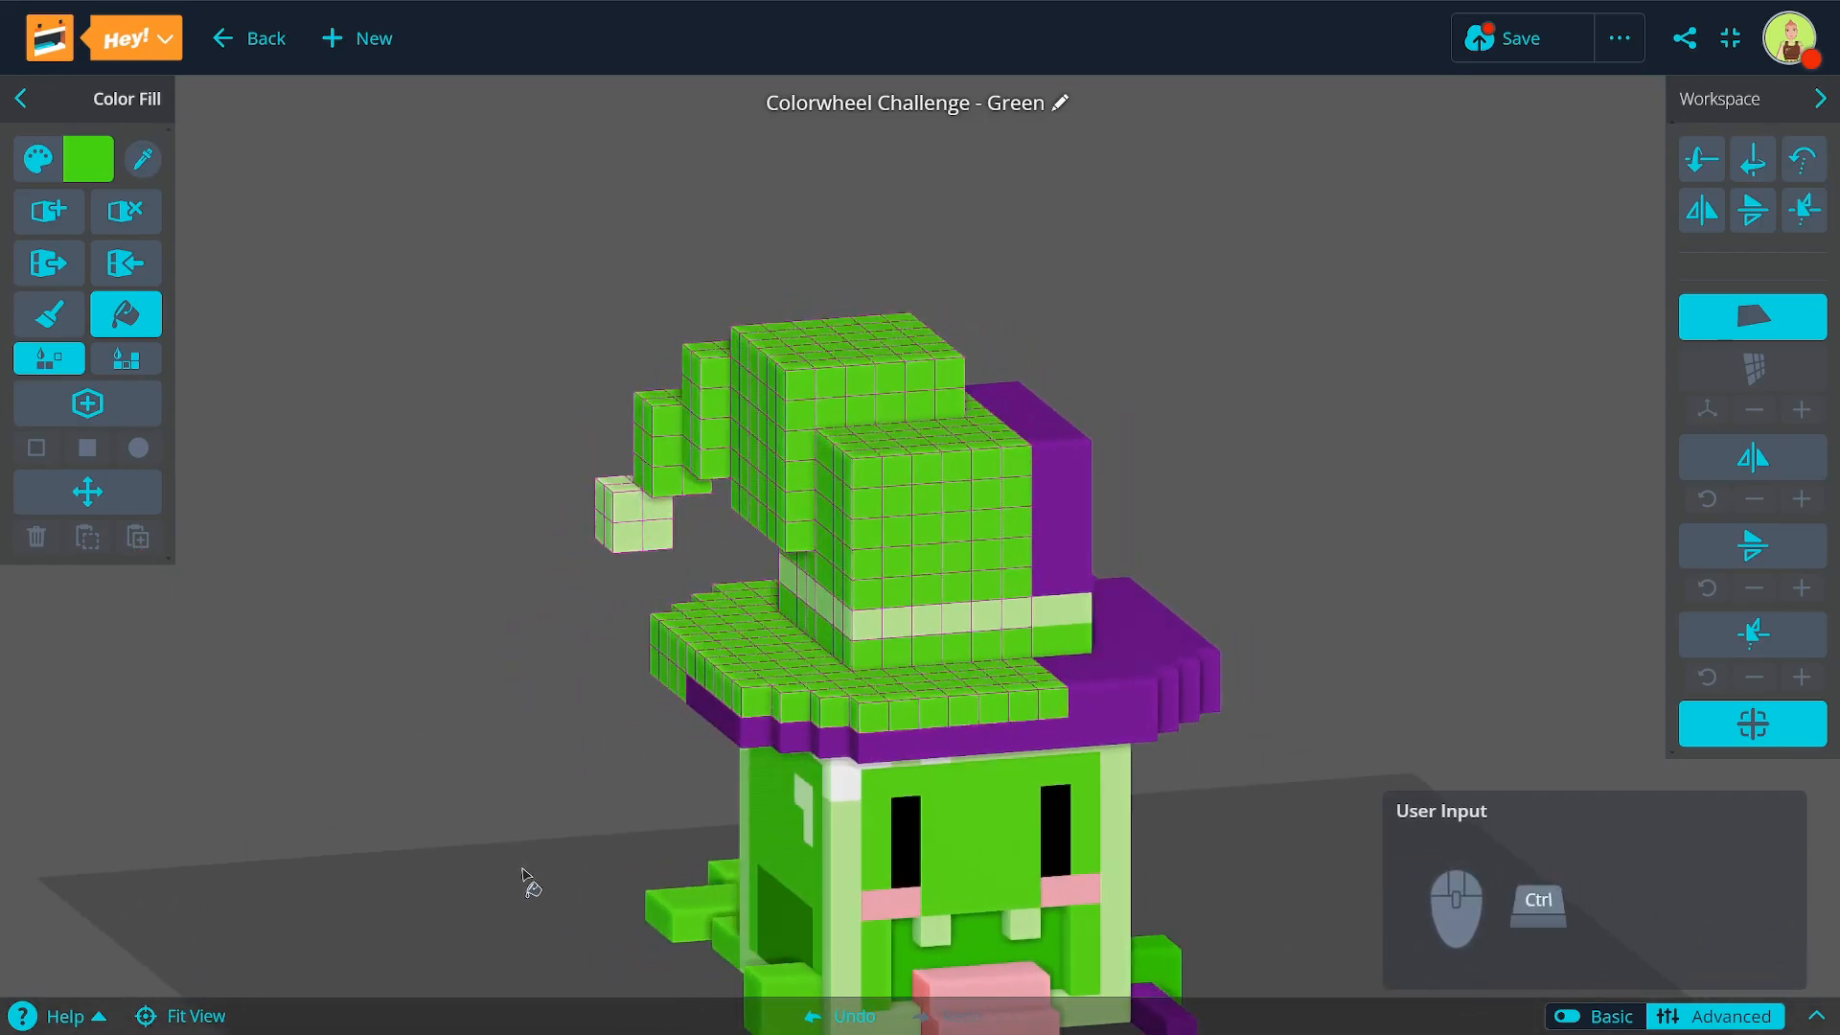
key(ctrl+z)
Step: Return to the Select/Move tool and clear the hat selection
right_drag(300, 743, 377, 571)
click(96, 495)
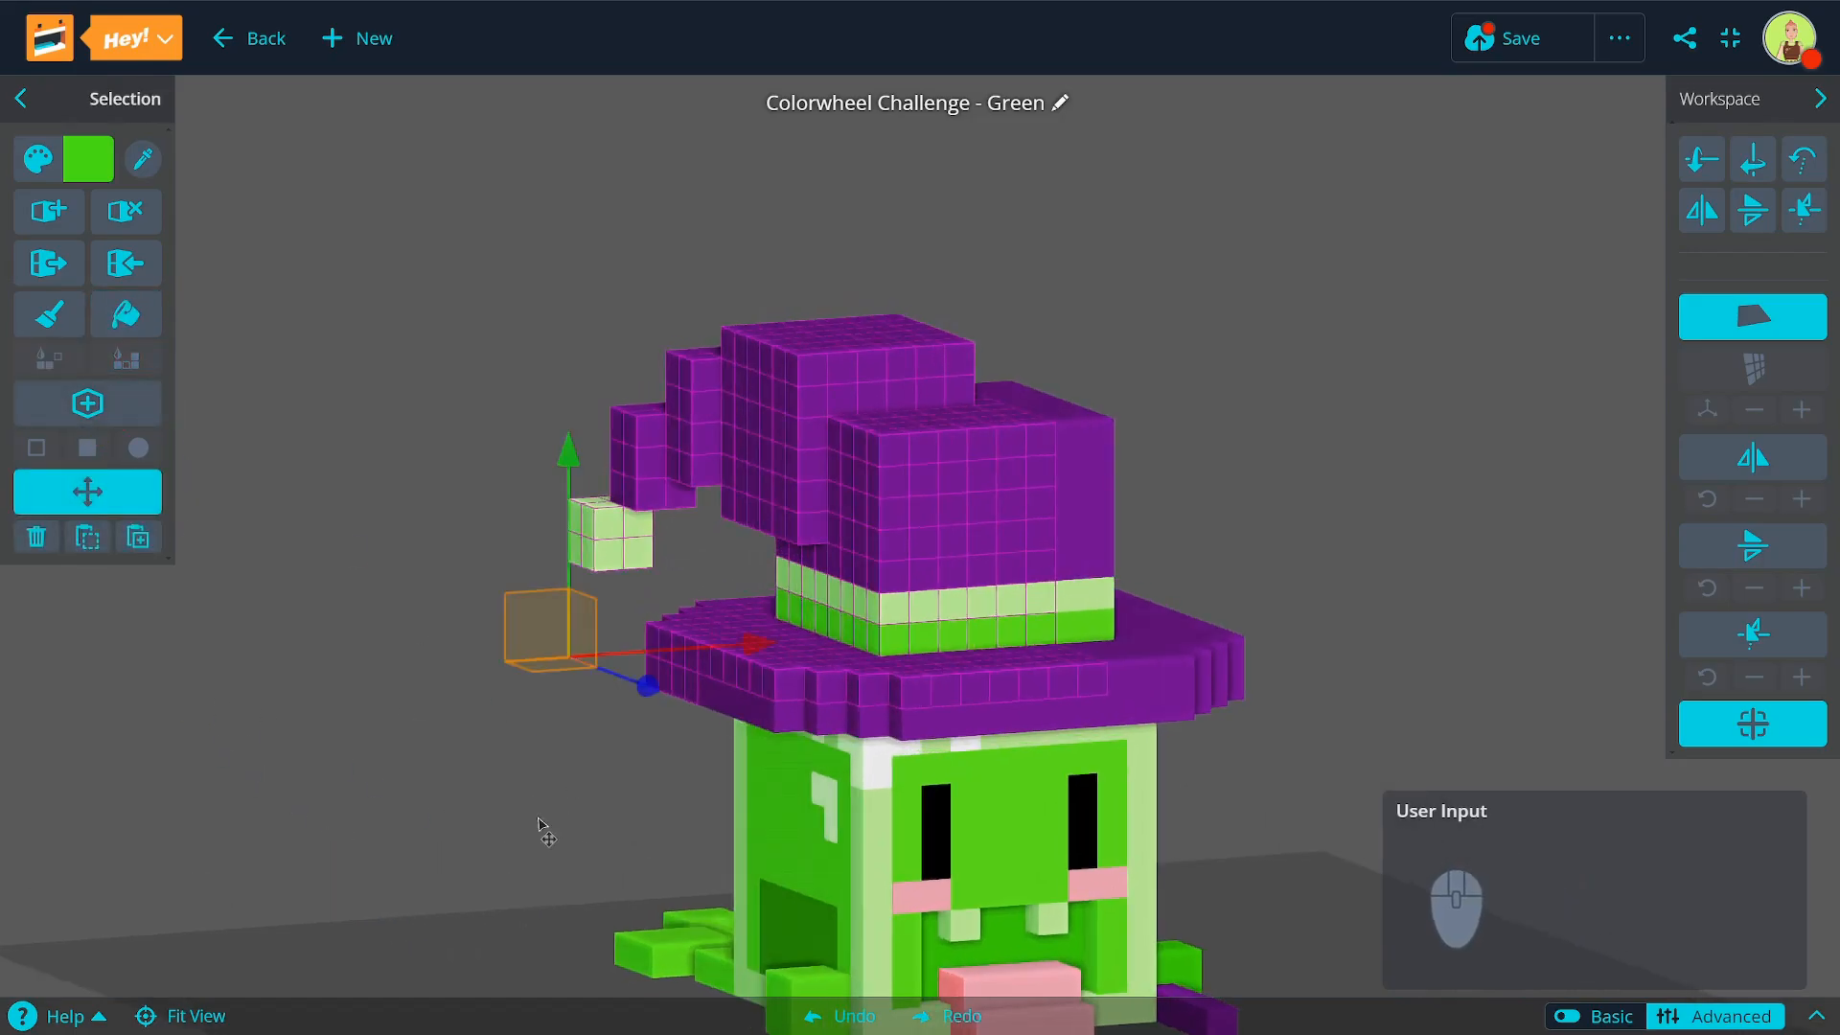
right_drag(549, 839, 490, 790)
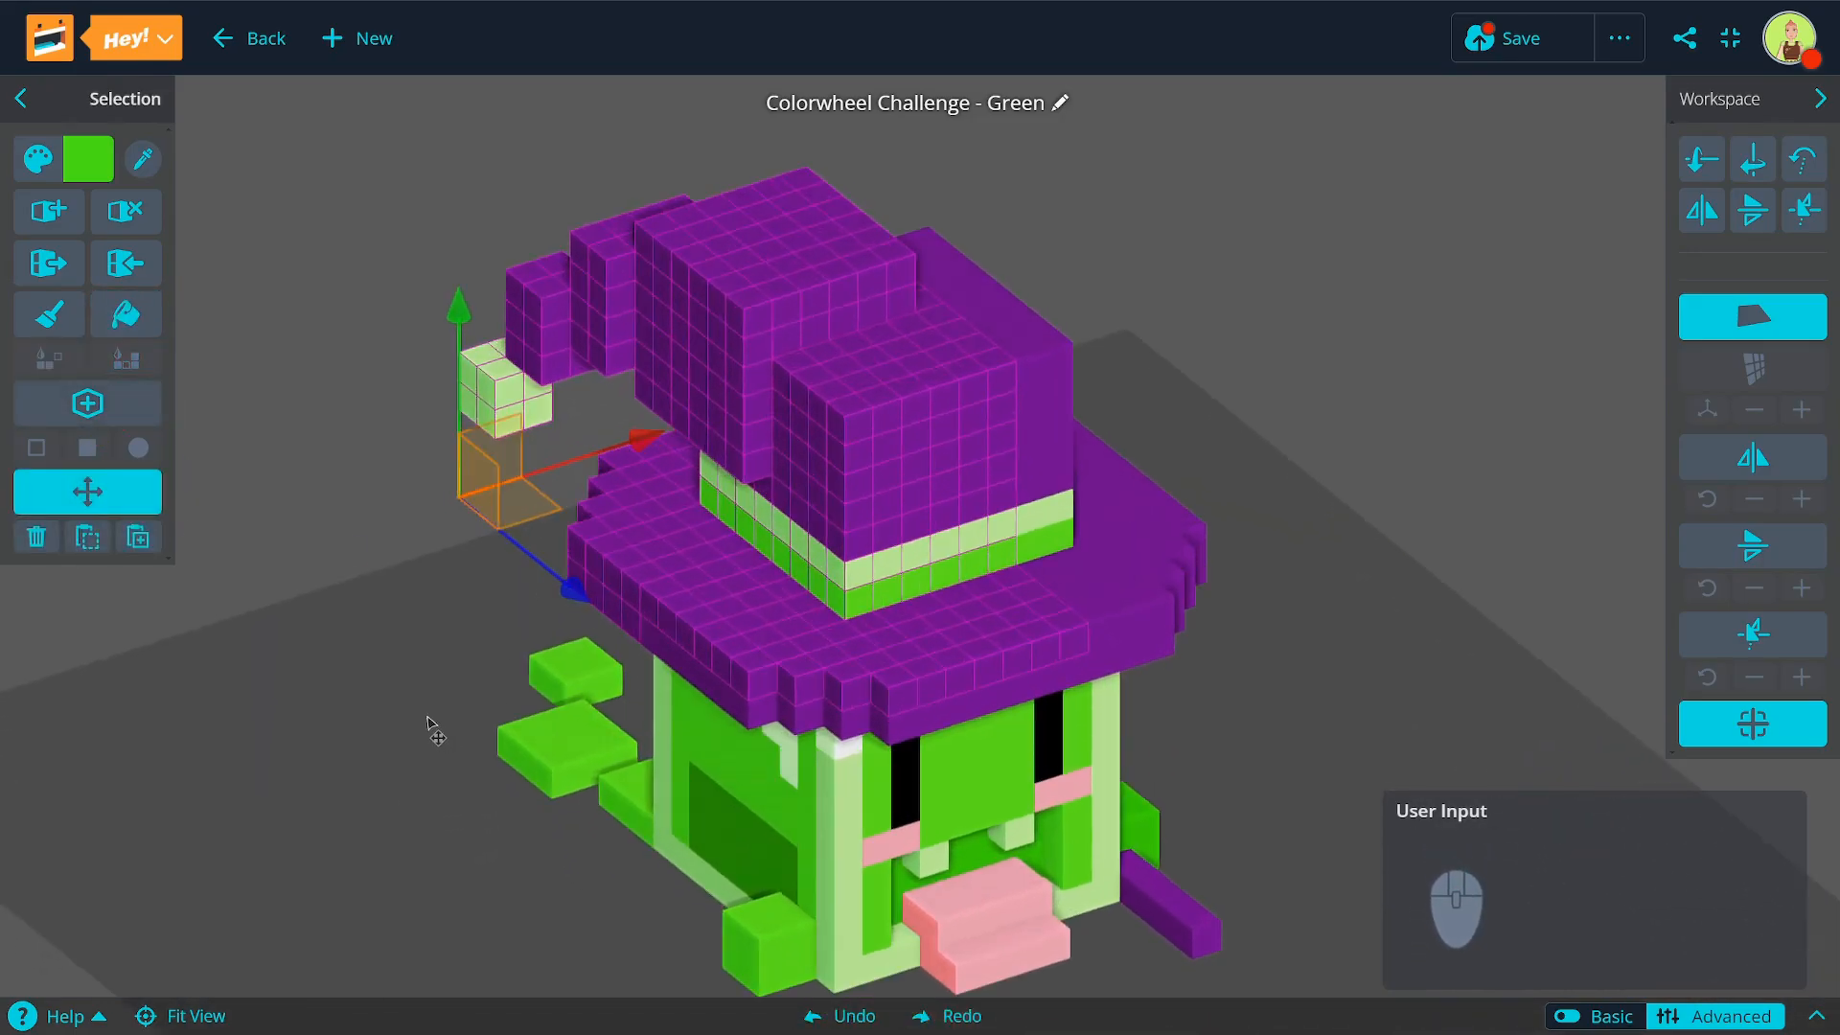
click(428, 721)
Step: Box-select the hat with part of the brim, check which blocks are included, and clear the selection
right_drag(429, 722, 671, 632)
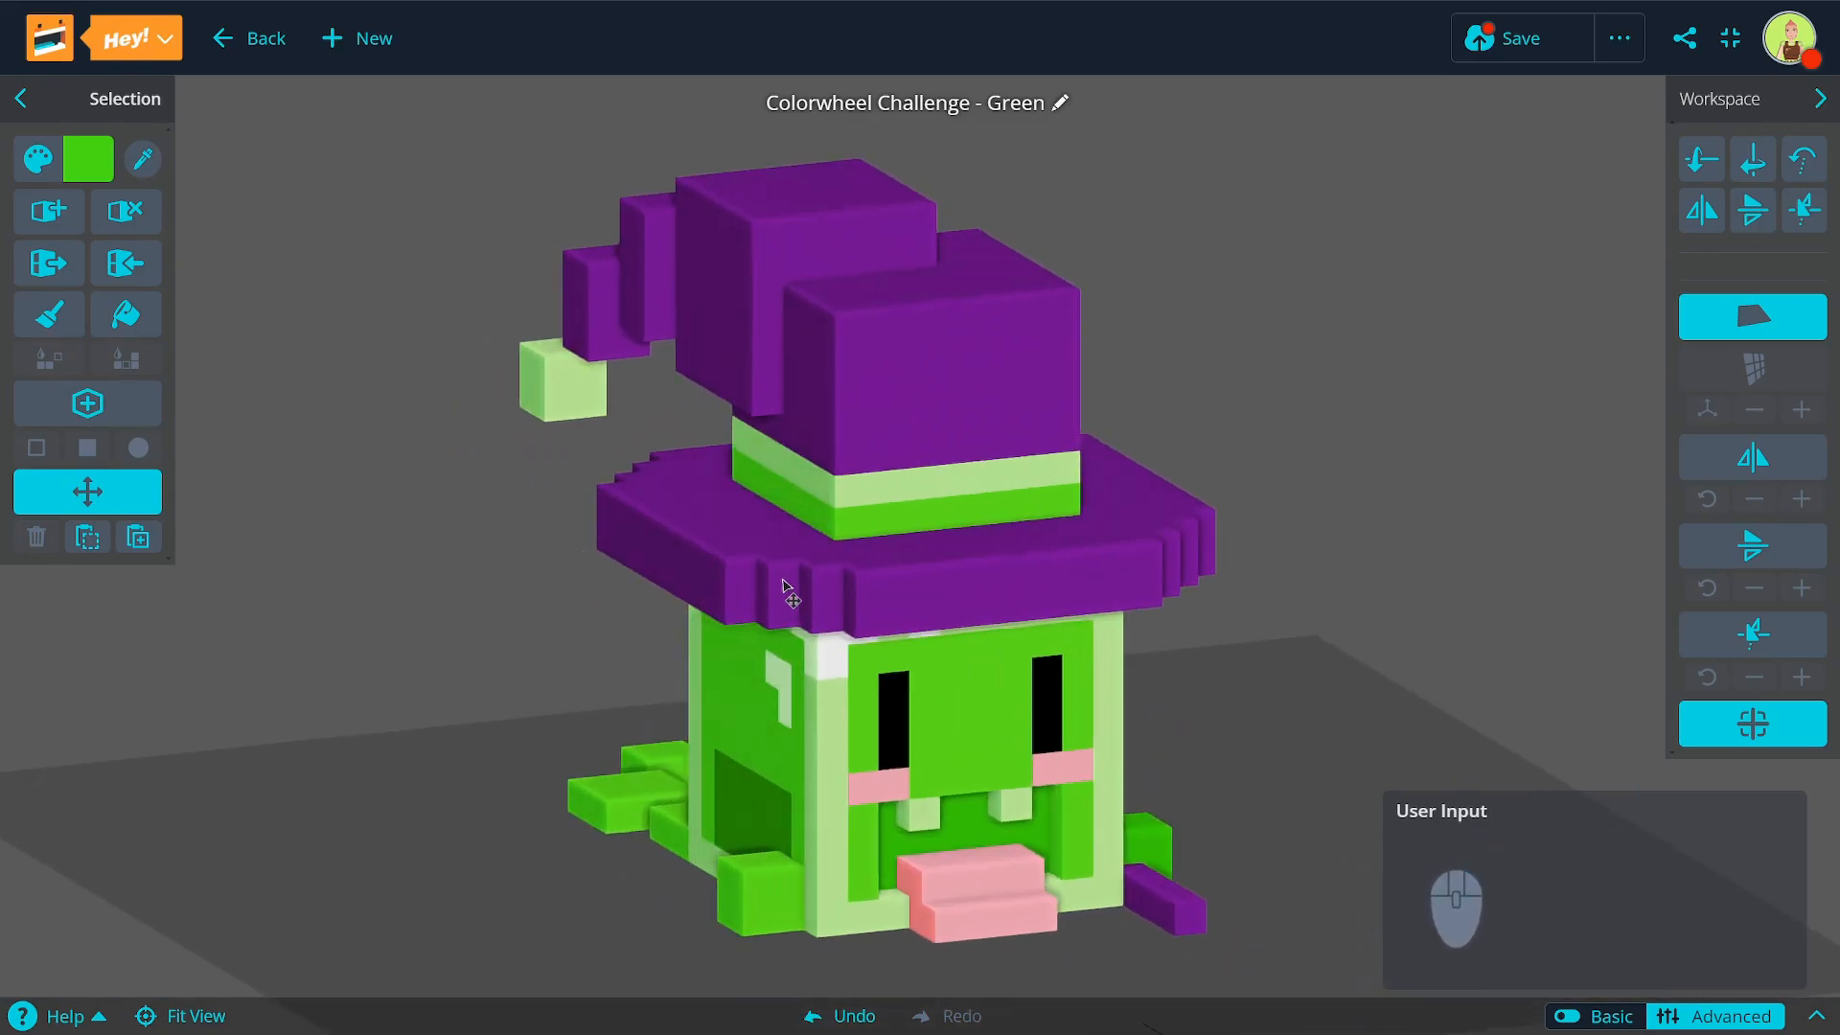
right_drag(733, 699, 705, 781)
middle_drag(627, 696, 657, 711)
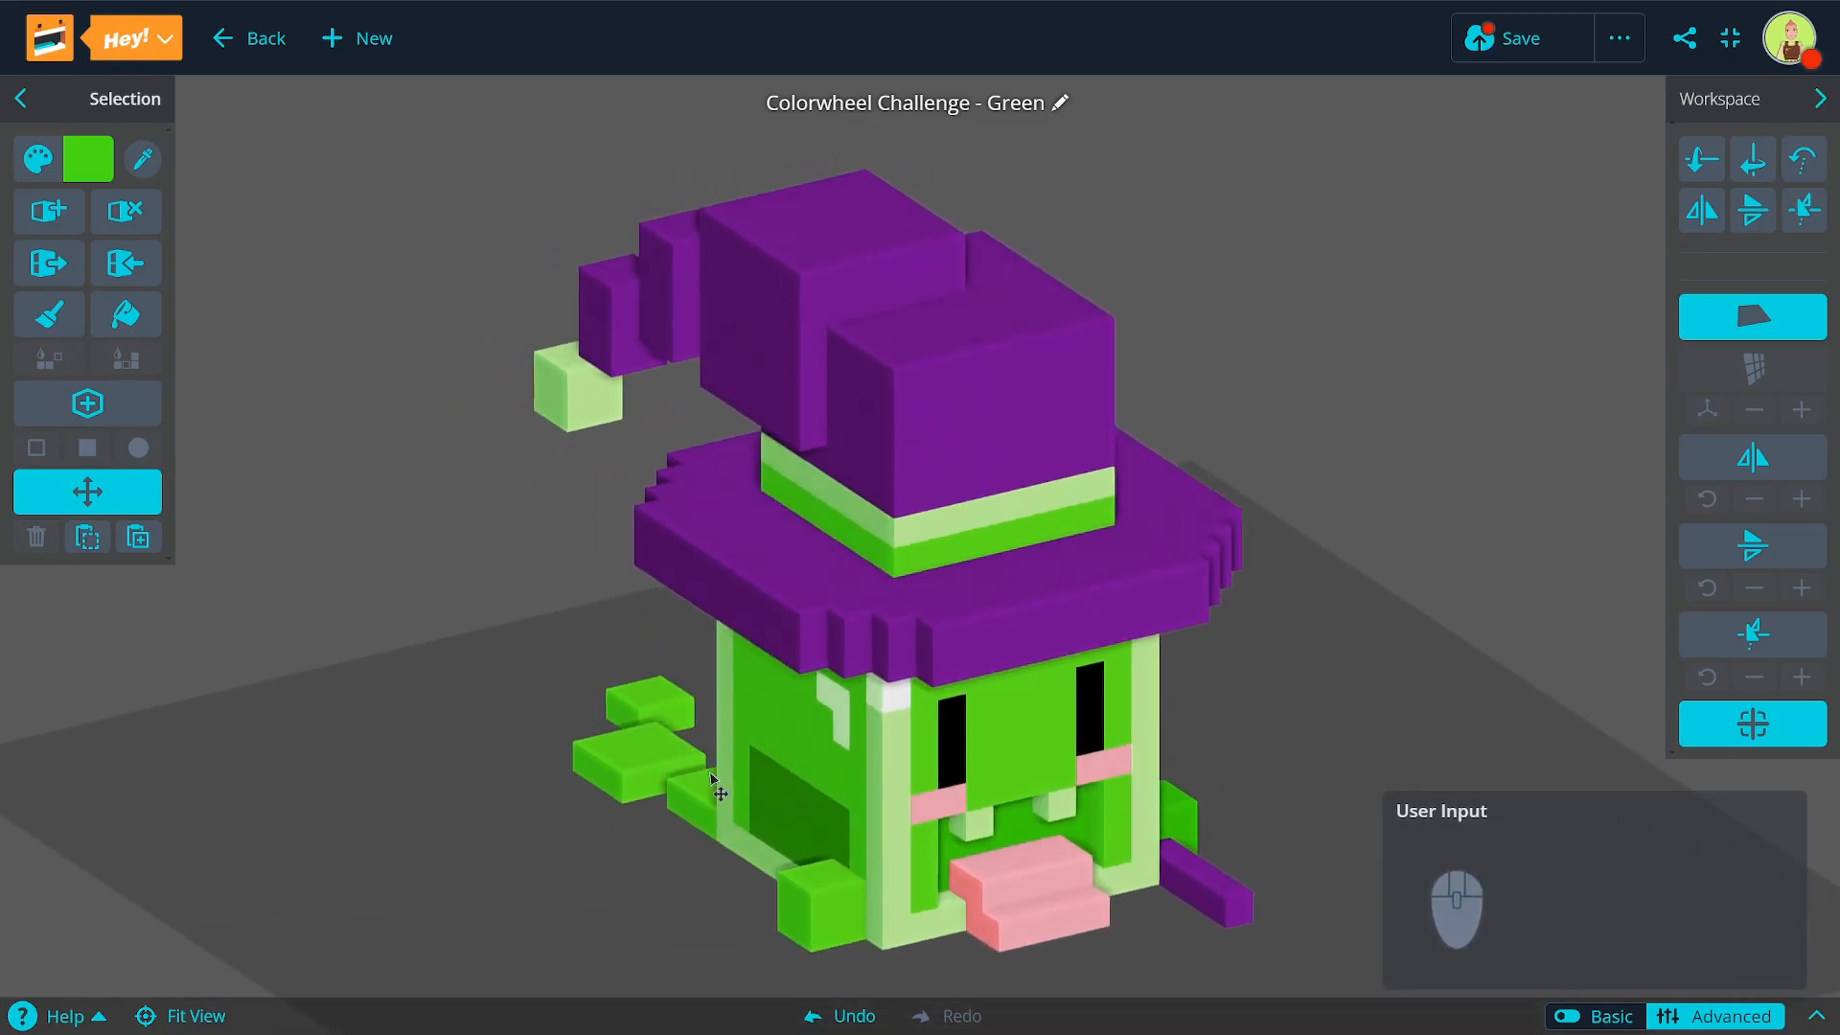
right_drag(657, 711, 711, 819)
drag(474, 191, 1129, 619)
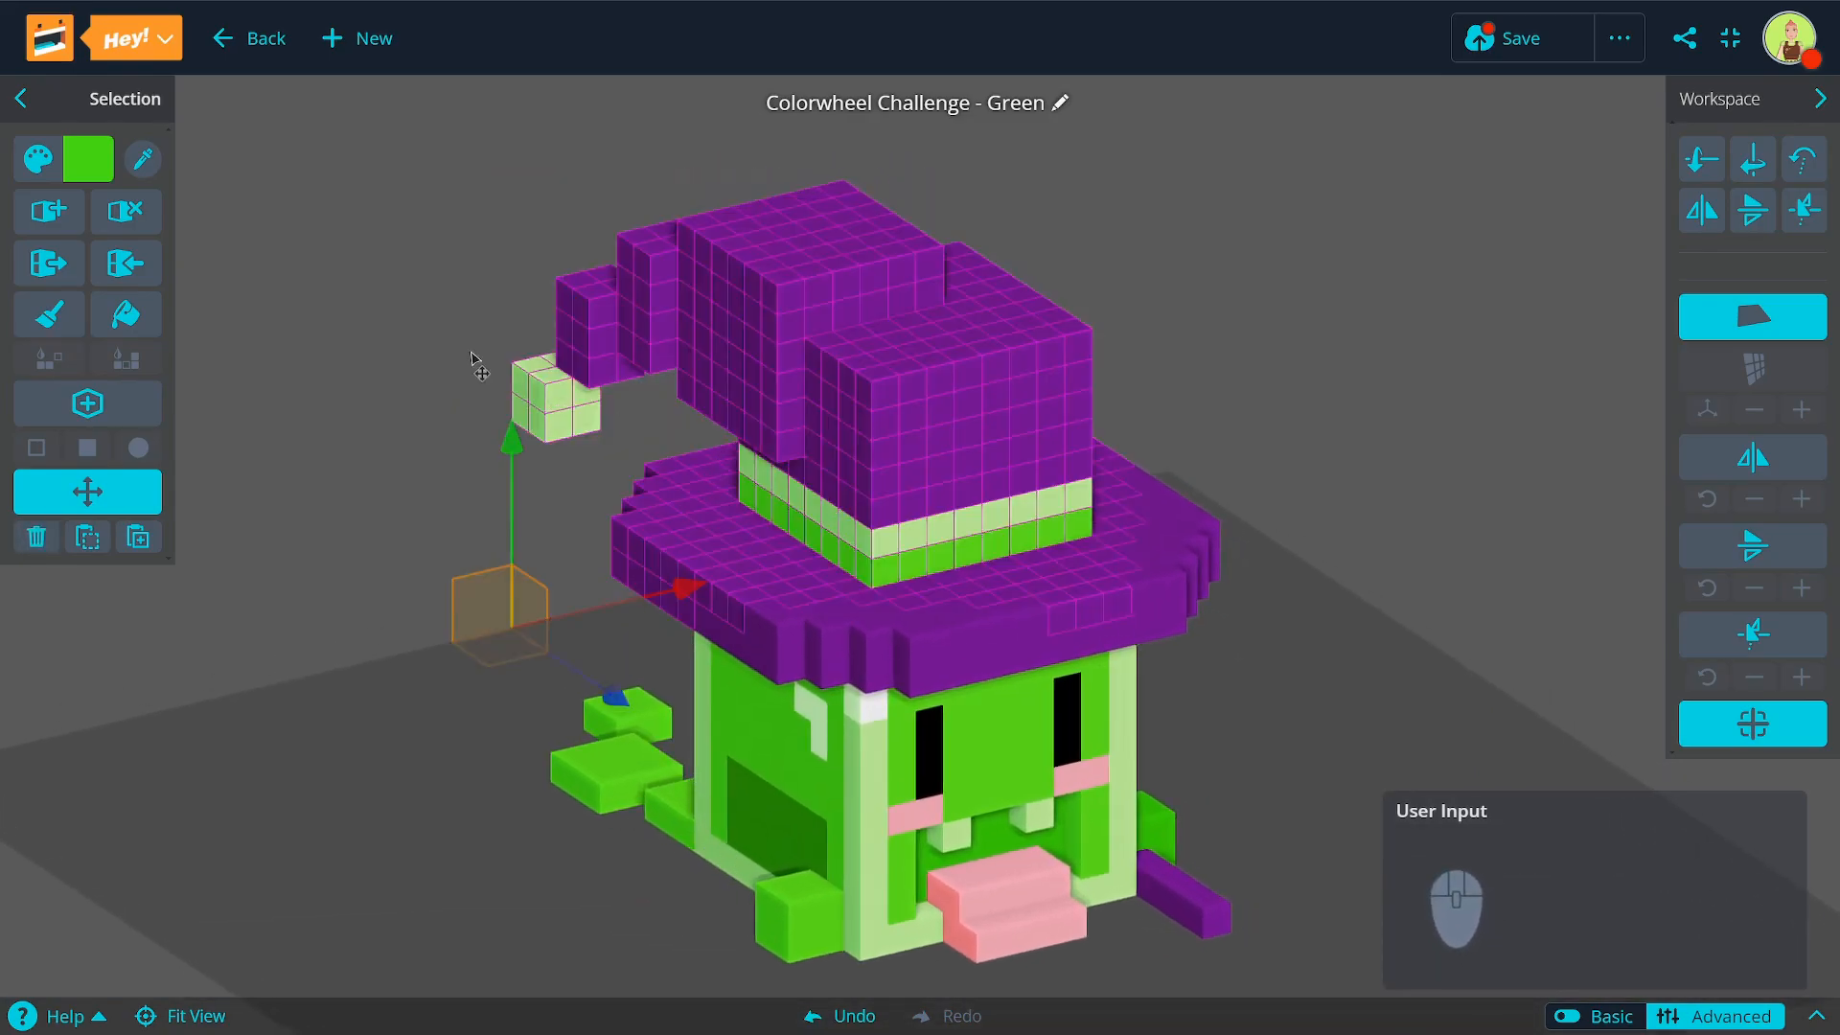
right_drag(782, 794, 503, 469)
click(532, 568)
Step: Select only the connected purple blocks of the hat, inspect the selection, and clear it
right_drag(487, 631, 638, 602)
click(833, 410)
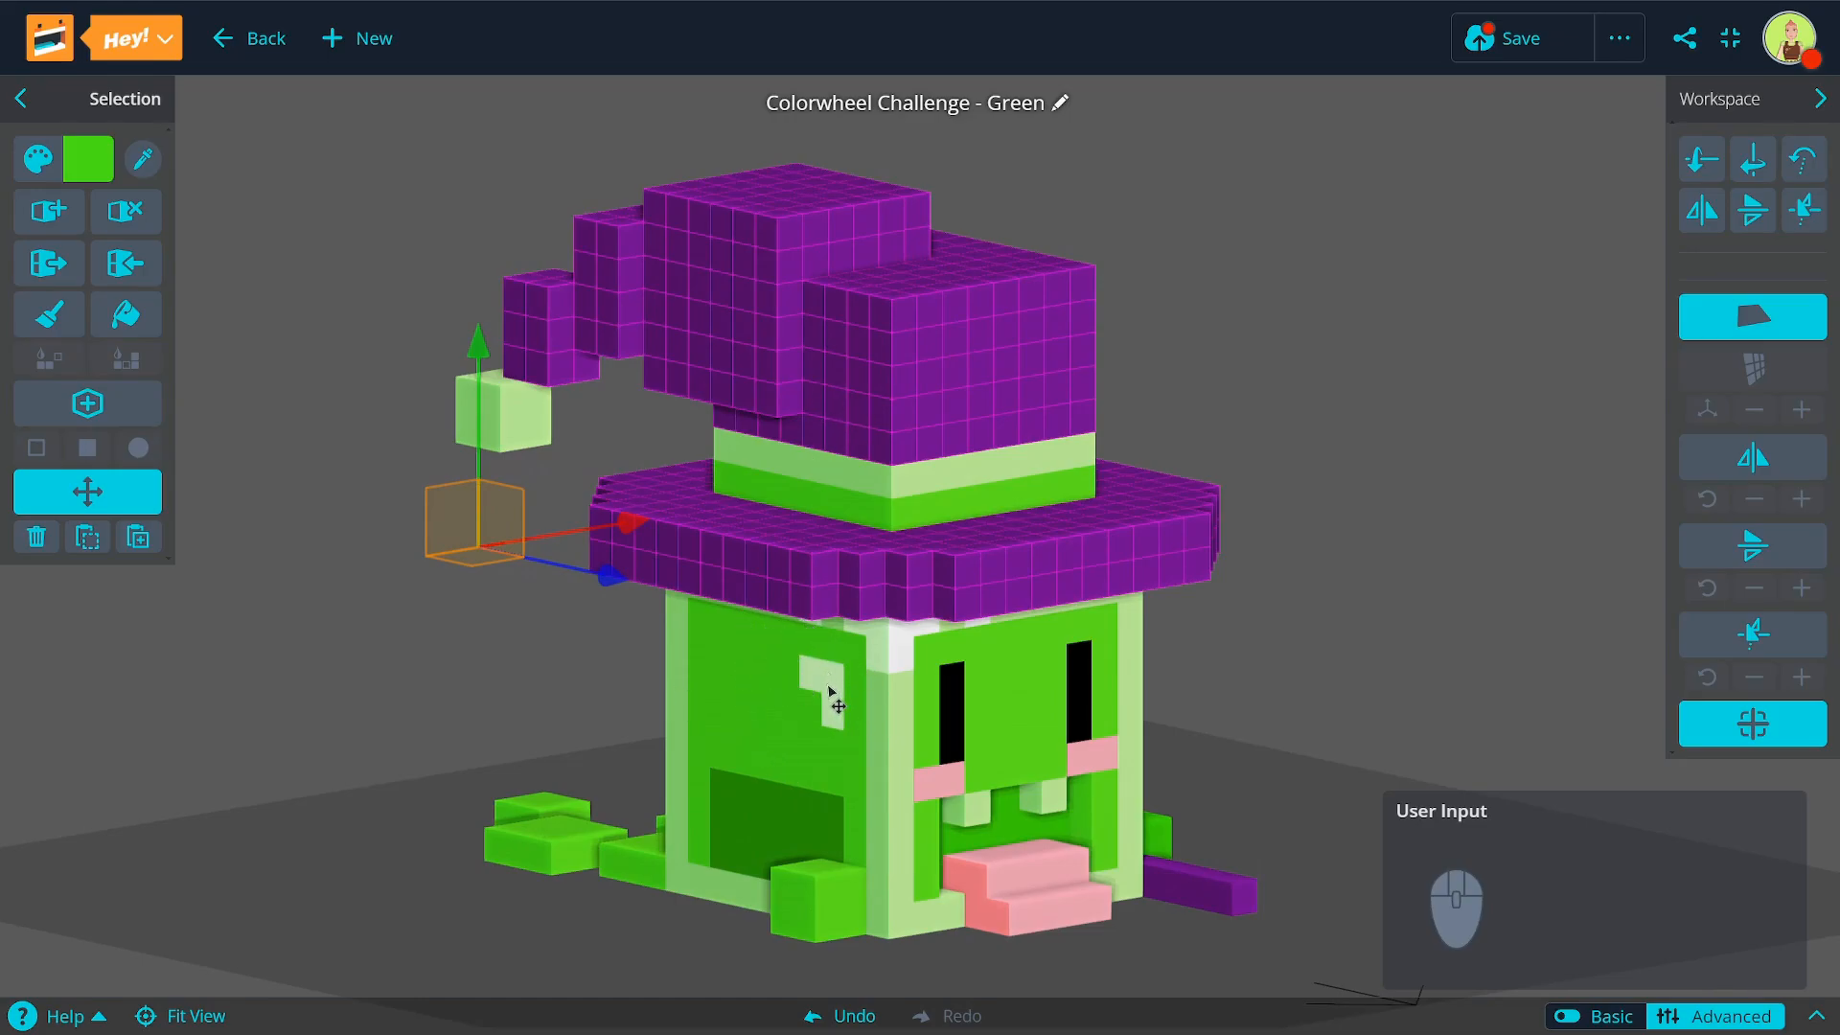
right_drag(865, 701, 472, 596)
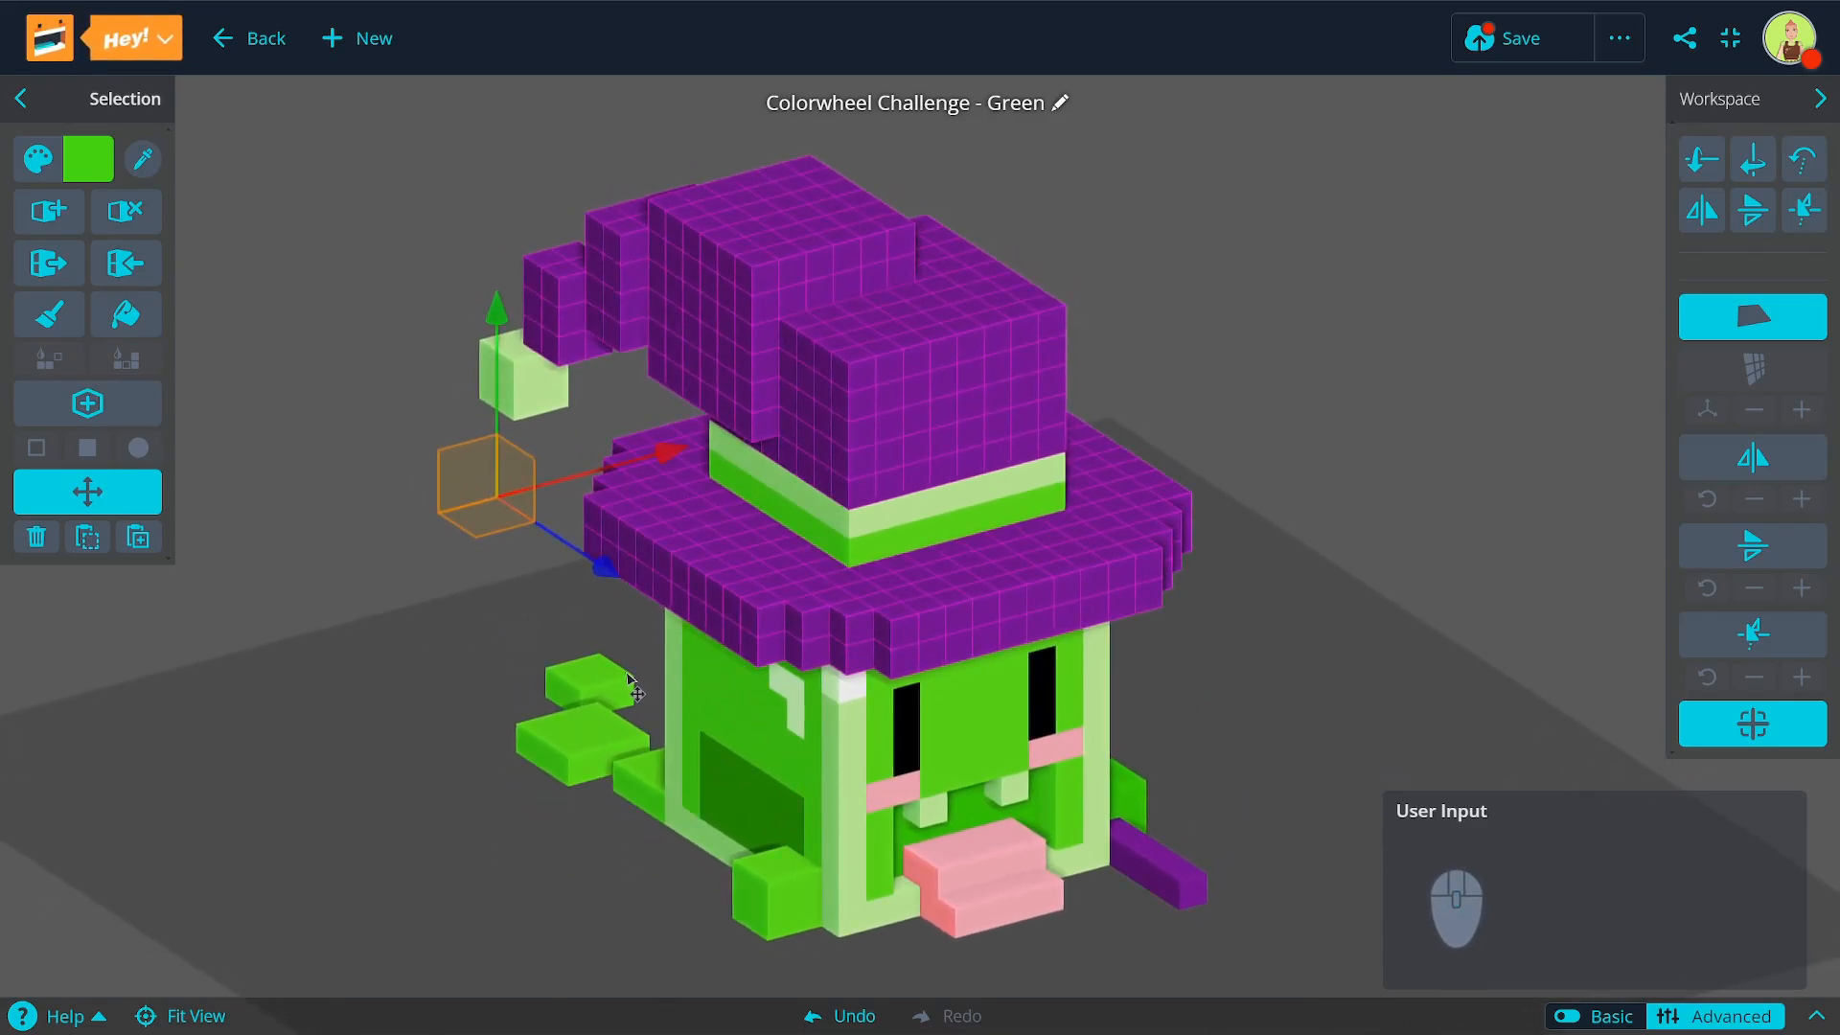
middle_drag(519, 564, 535, 592)
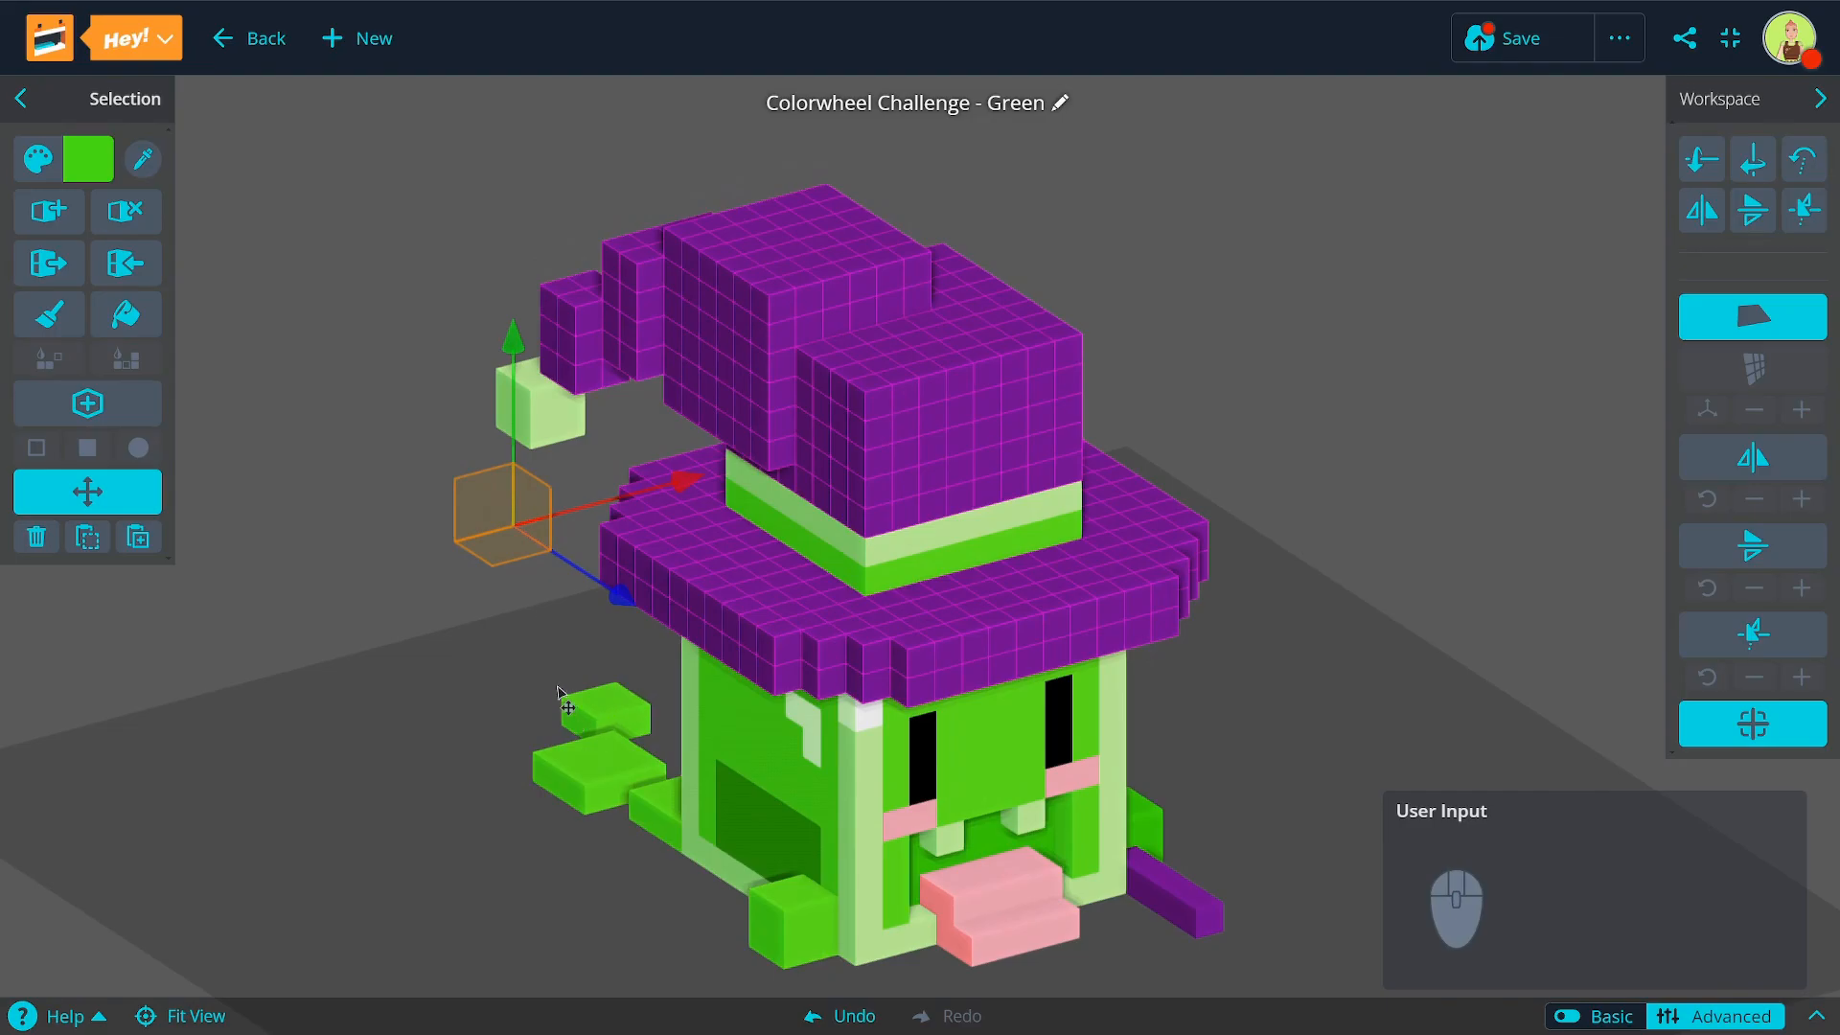
click(509, 688)
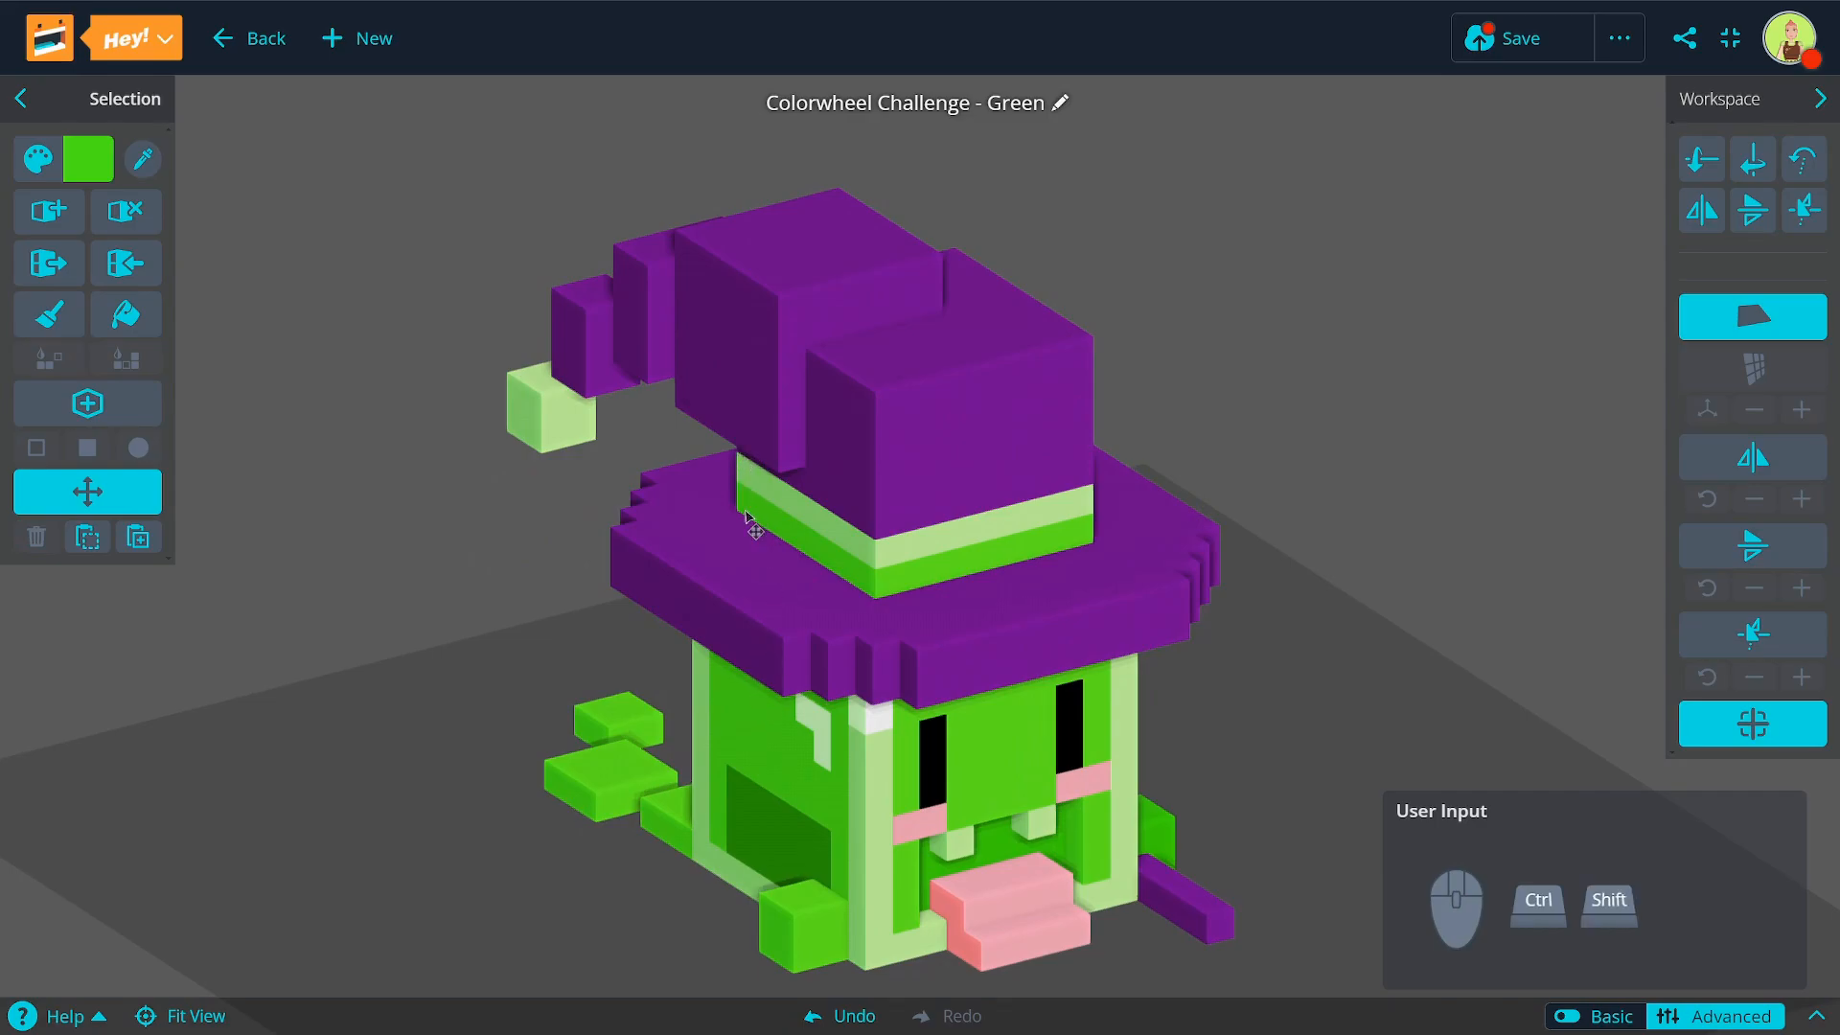
Step: Select every purple block in the model, including the separate purple stick behind the character, and clear the selection
ctrl+shift+click(869, 408)
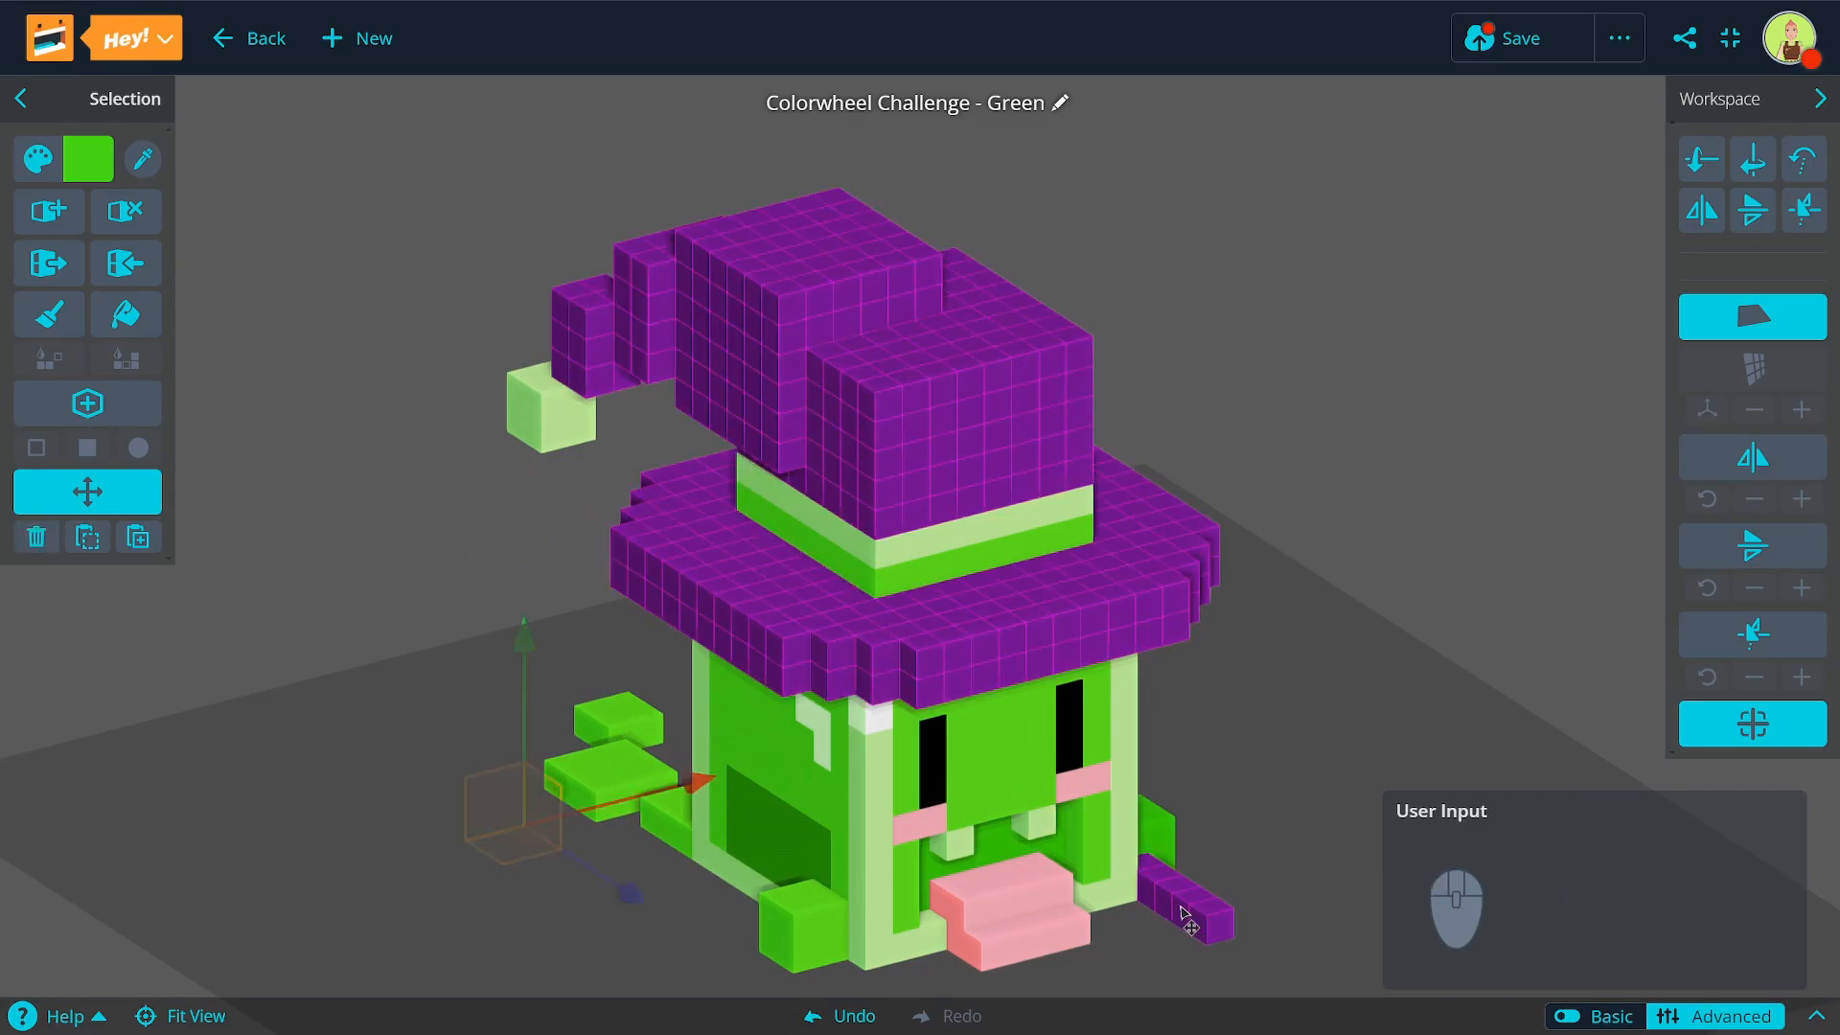
middle_drag(817, 719, 799, 683)
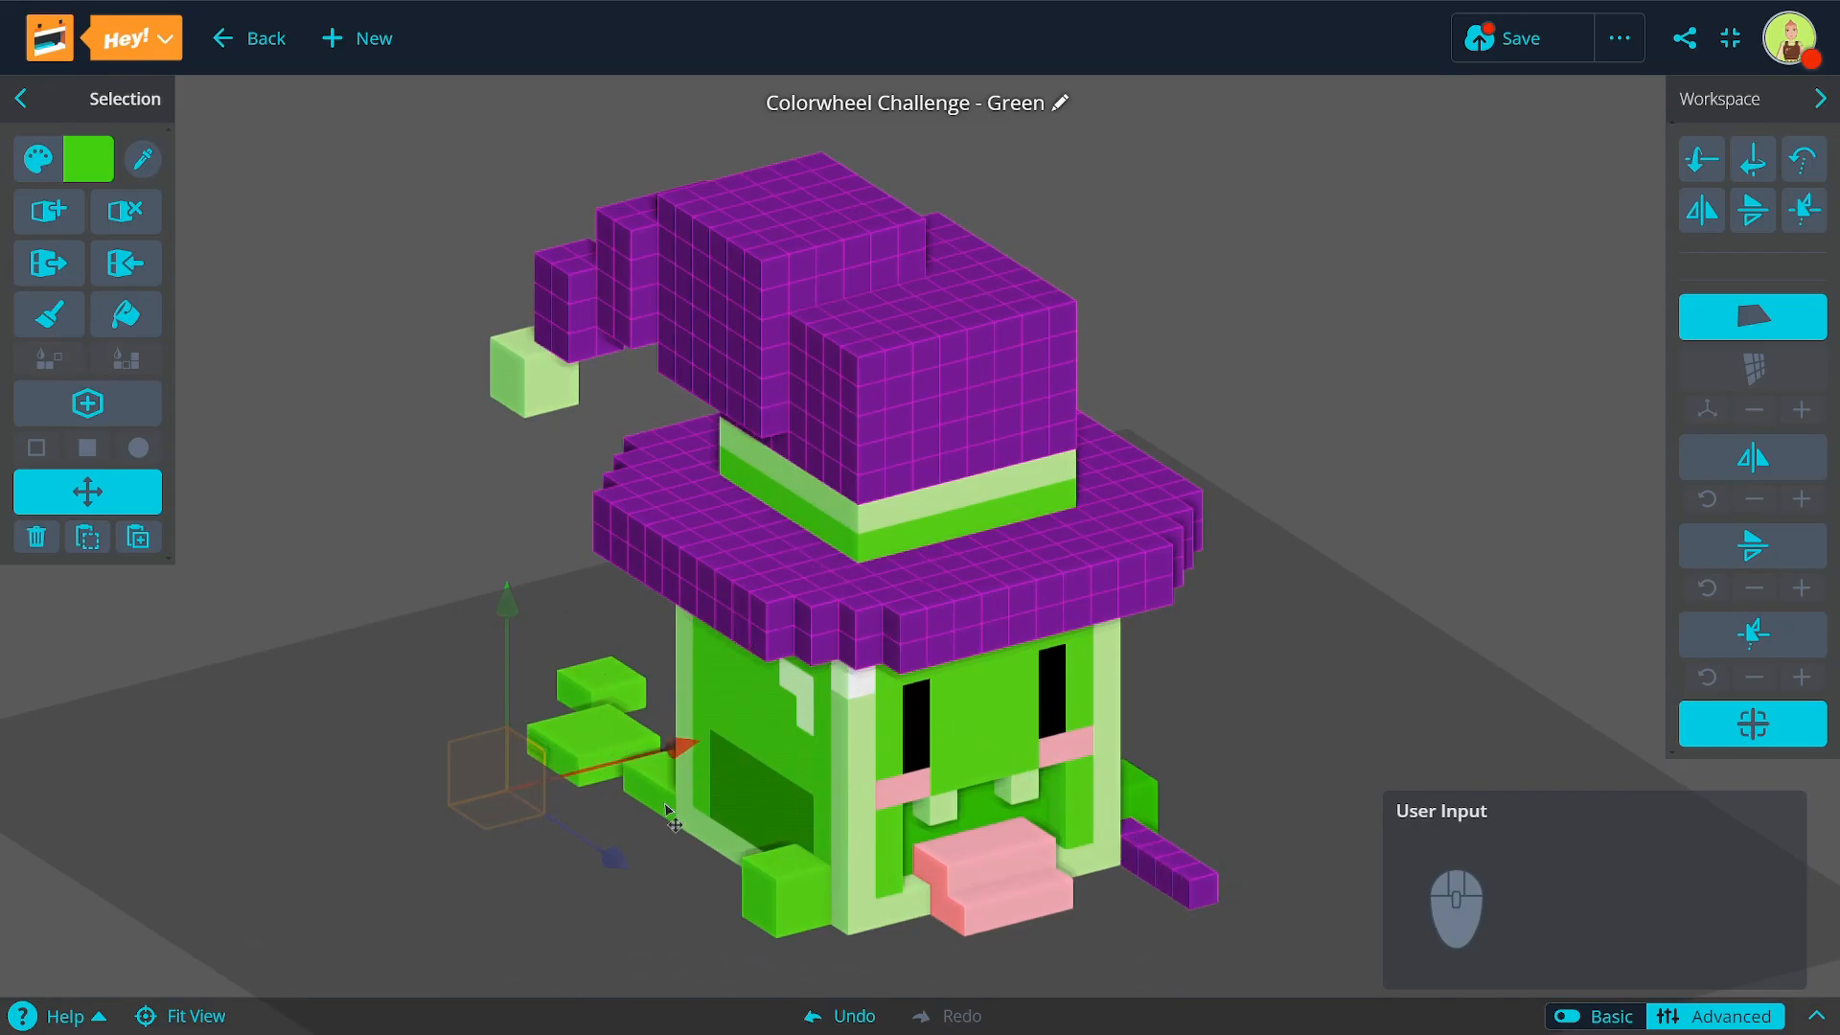
click(355, 676)
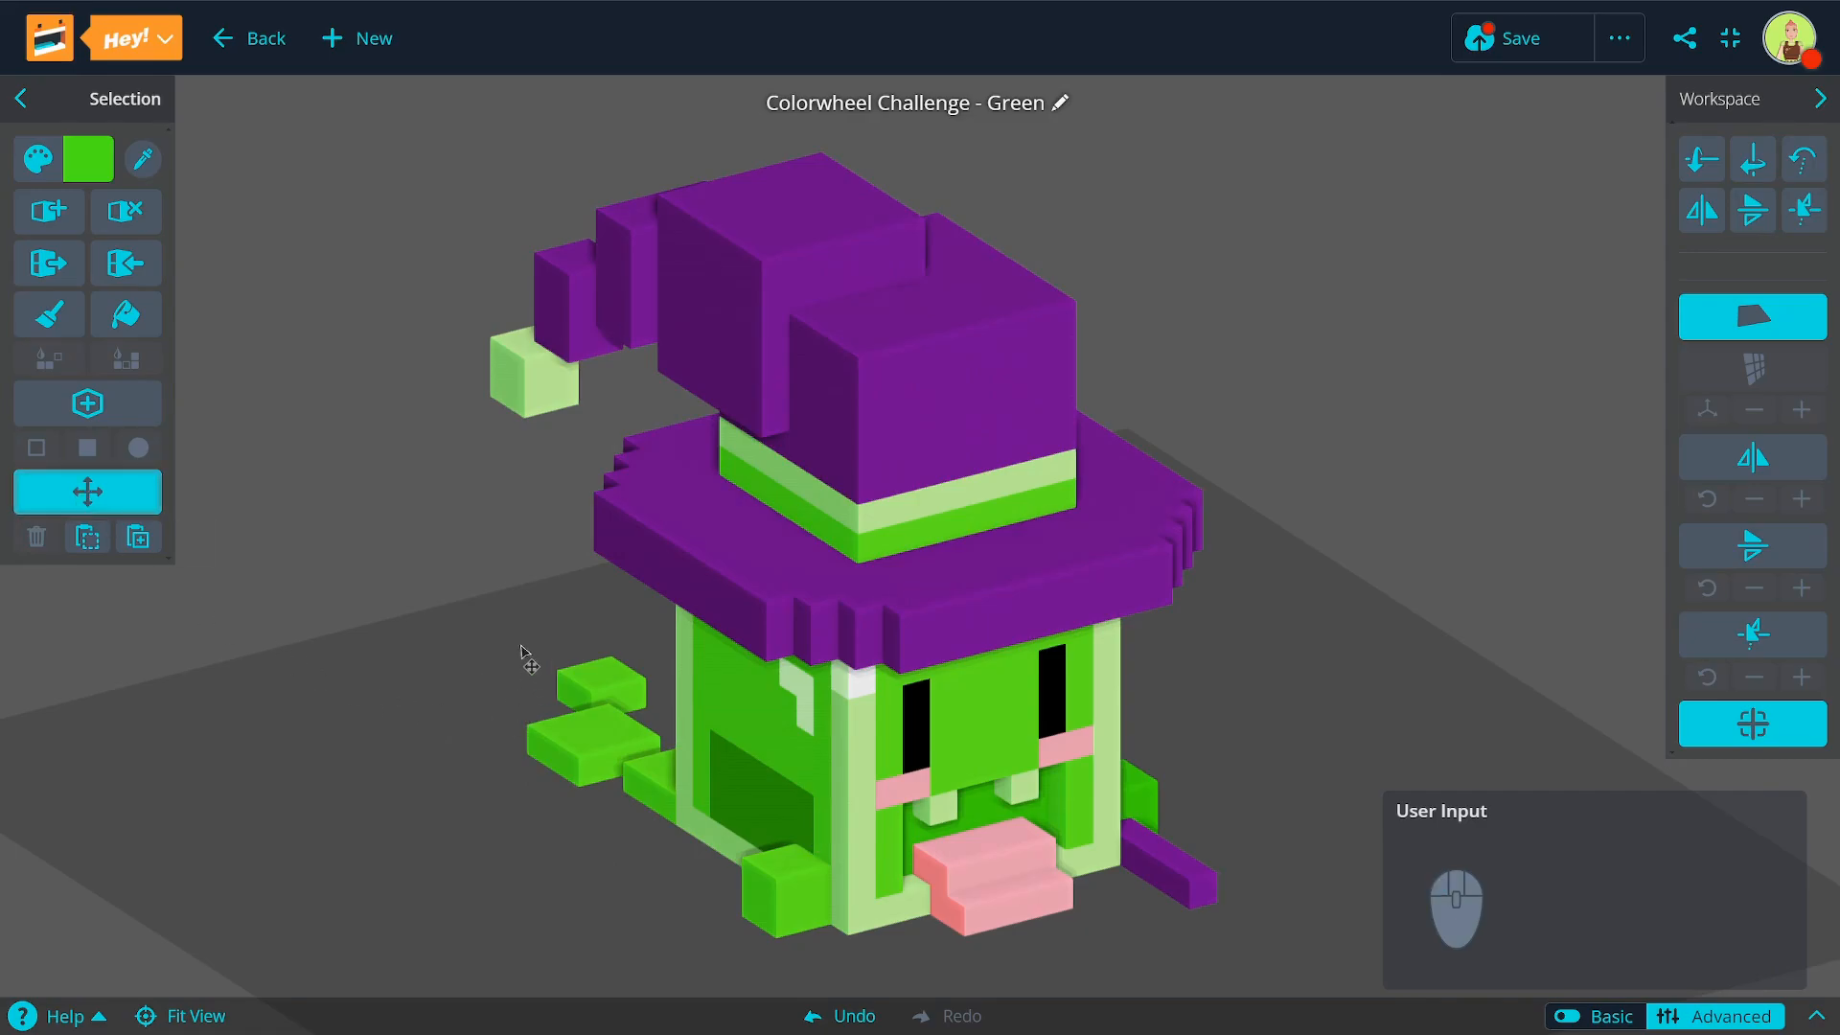
Step: Box-select the entire hat, including its brim, band and pale green tip
mouse_move(526, 645)
right_down()
mouse_move(402, 518)
mouse_move(522, 642)
mouse_move(496, 652)
right_up()
drag(501, 152, 1286, 568)
right_drag(537, 651, 575, 644)
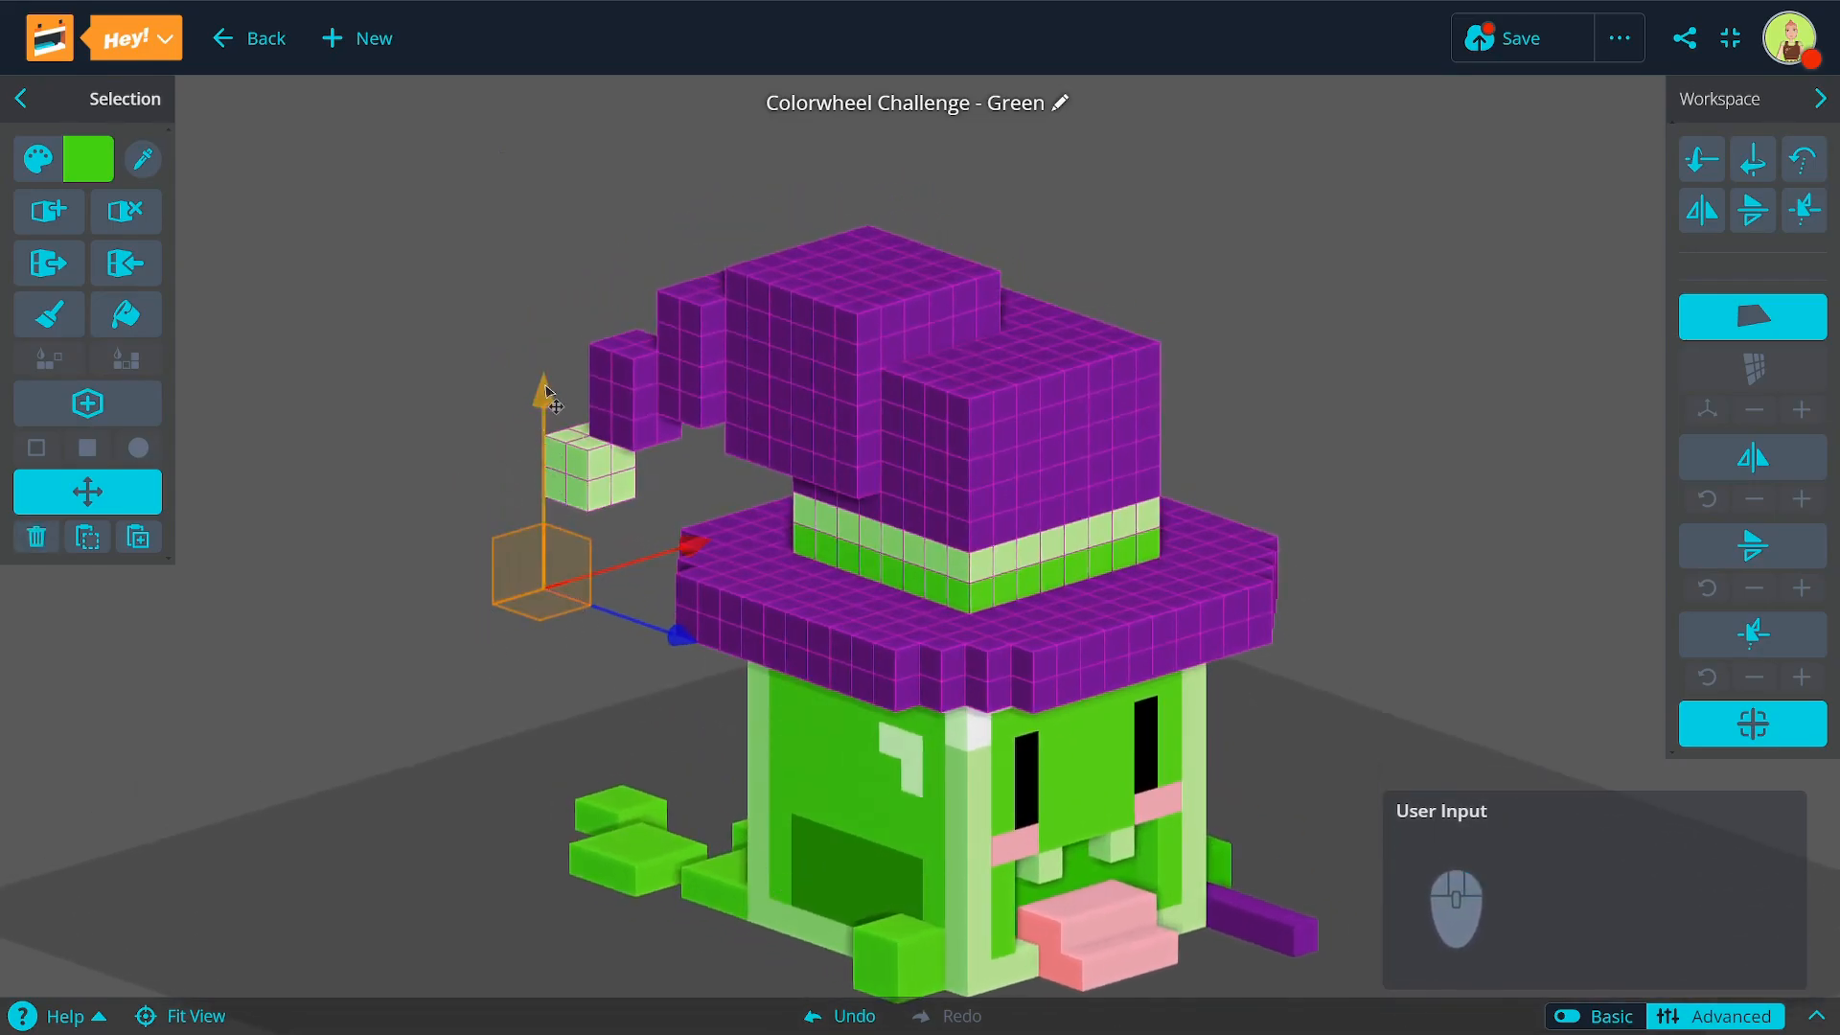
Step: Try moving the selected hat along the vertical, red and blue axes one at a time, undoing each move
right_drag(659, 633, 613, 536)
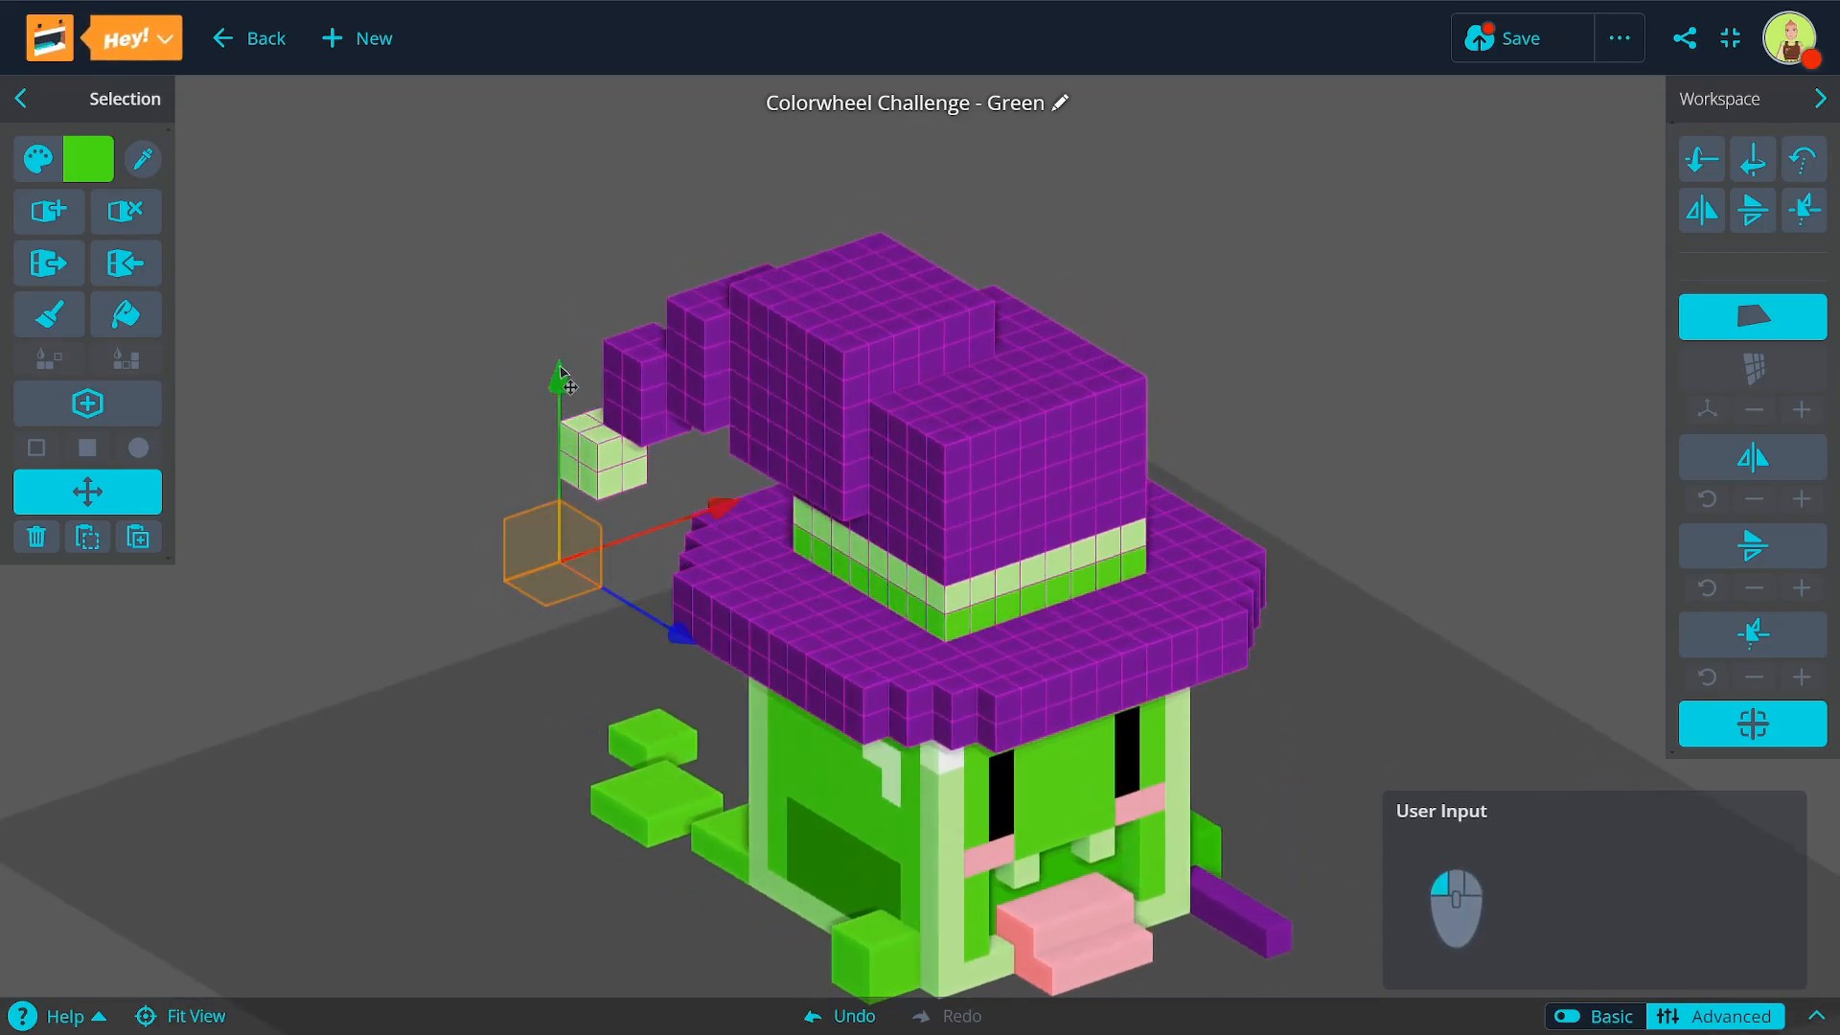
drag(561, 410, 604, 247)
key(ctrl+z)
drag(728, 510, 803, 517)
key(ctrl+z)
key(ctrl+z)
drag(680, 633, 749, 681)
key(ctrl+z)
Step: Try moving the hat along two axes at once with a face of the gizmo's cube, and undo the move
right_drag(704, 748, 760, 812)
right_drag(842, 756, 606, 566)
right_drag(750, 697, 604, 674)
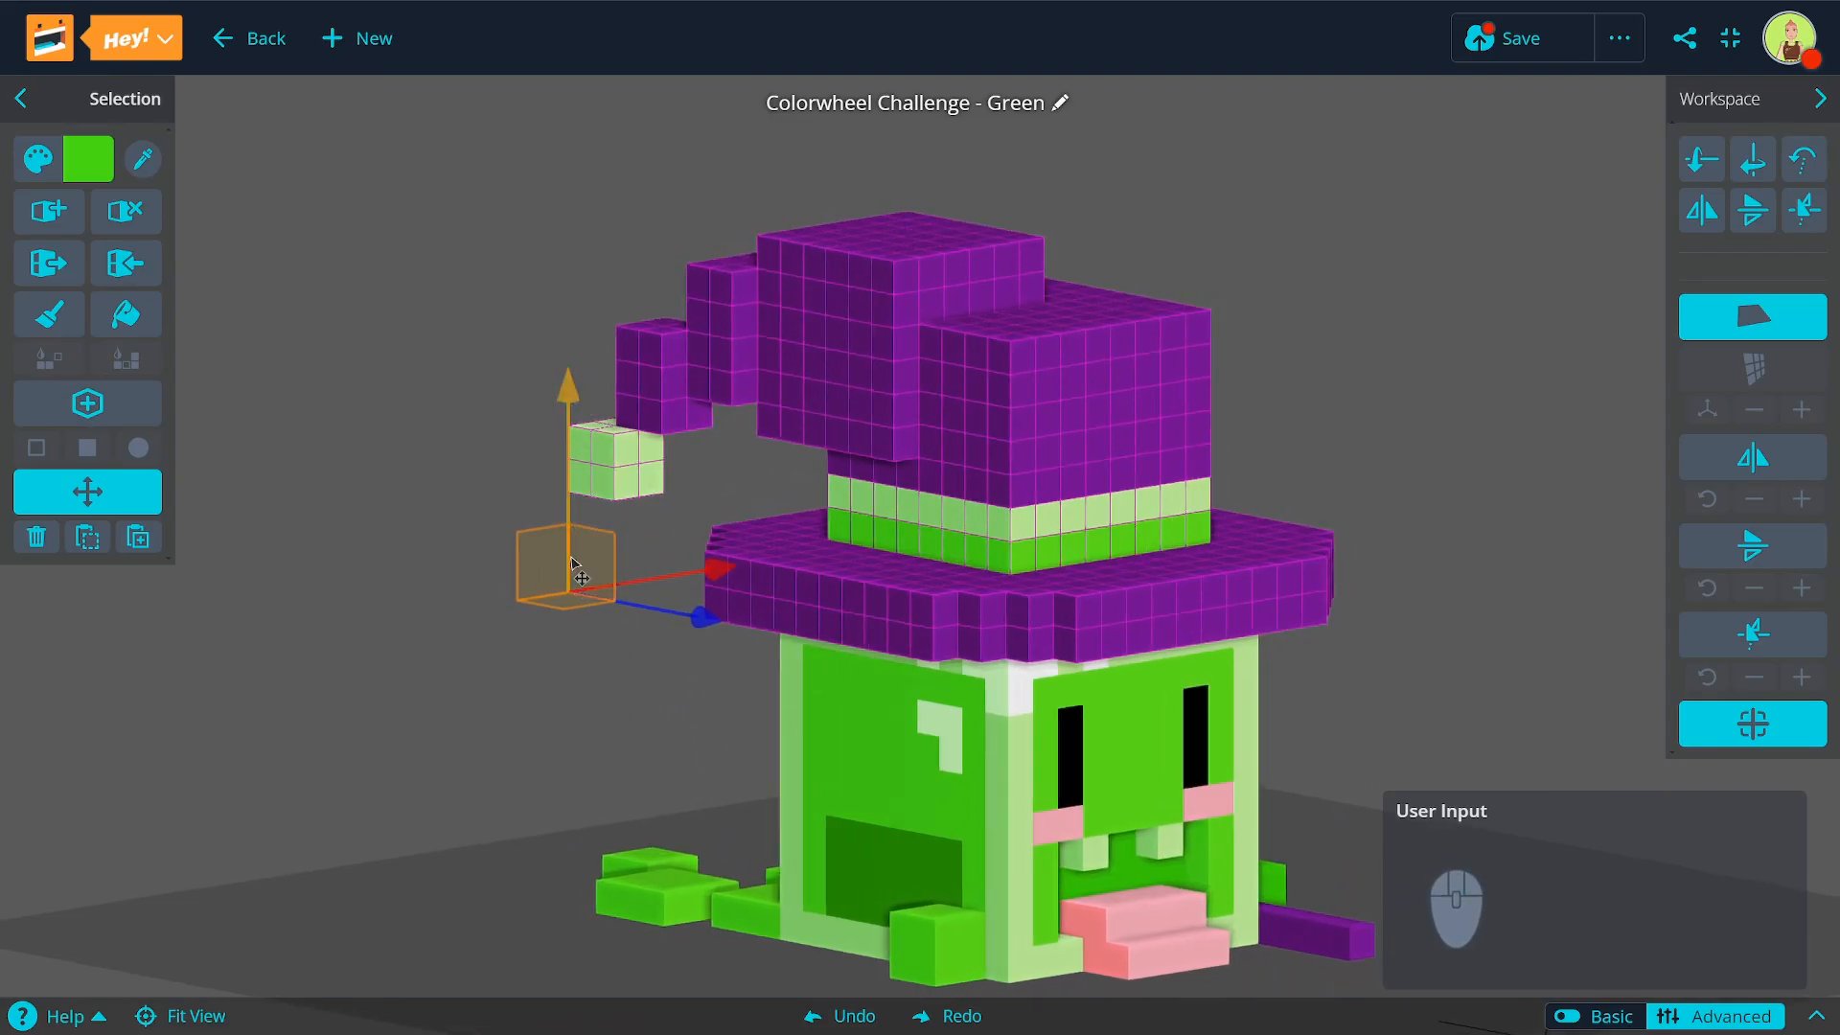
right_drag(568, 557, 564, 596)
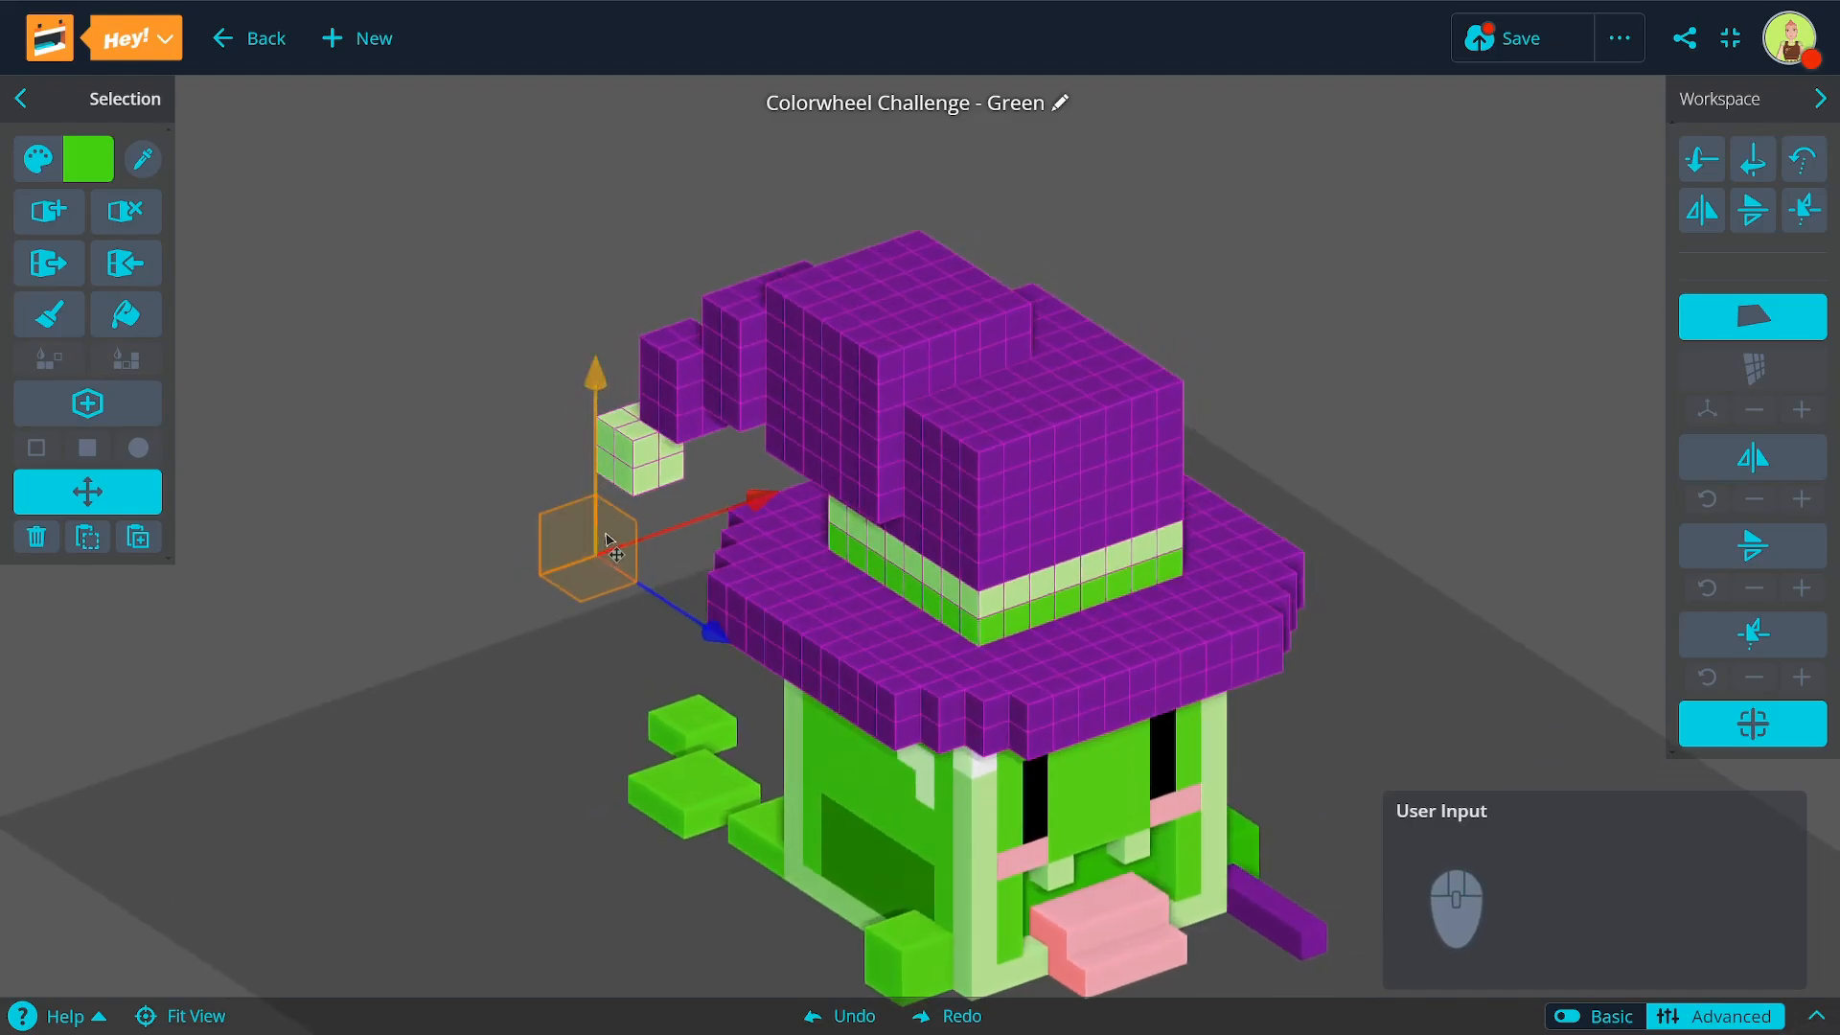
right_drag(621, 513, 835, 512)
right_drag(705, 614, 607, 569)
drag(604, 547, 464, 424)
right_drag(679, 675, 874, 714)
key(ctrl+z)
Step: Try moving the hat within the planes of the gizmo cube's other faces, undoing each move
right_drag(668, 670, 571, 801)
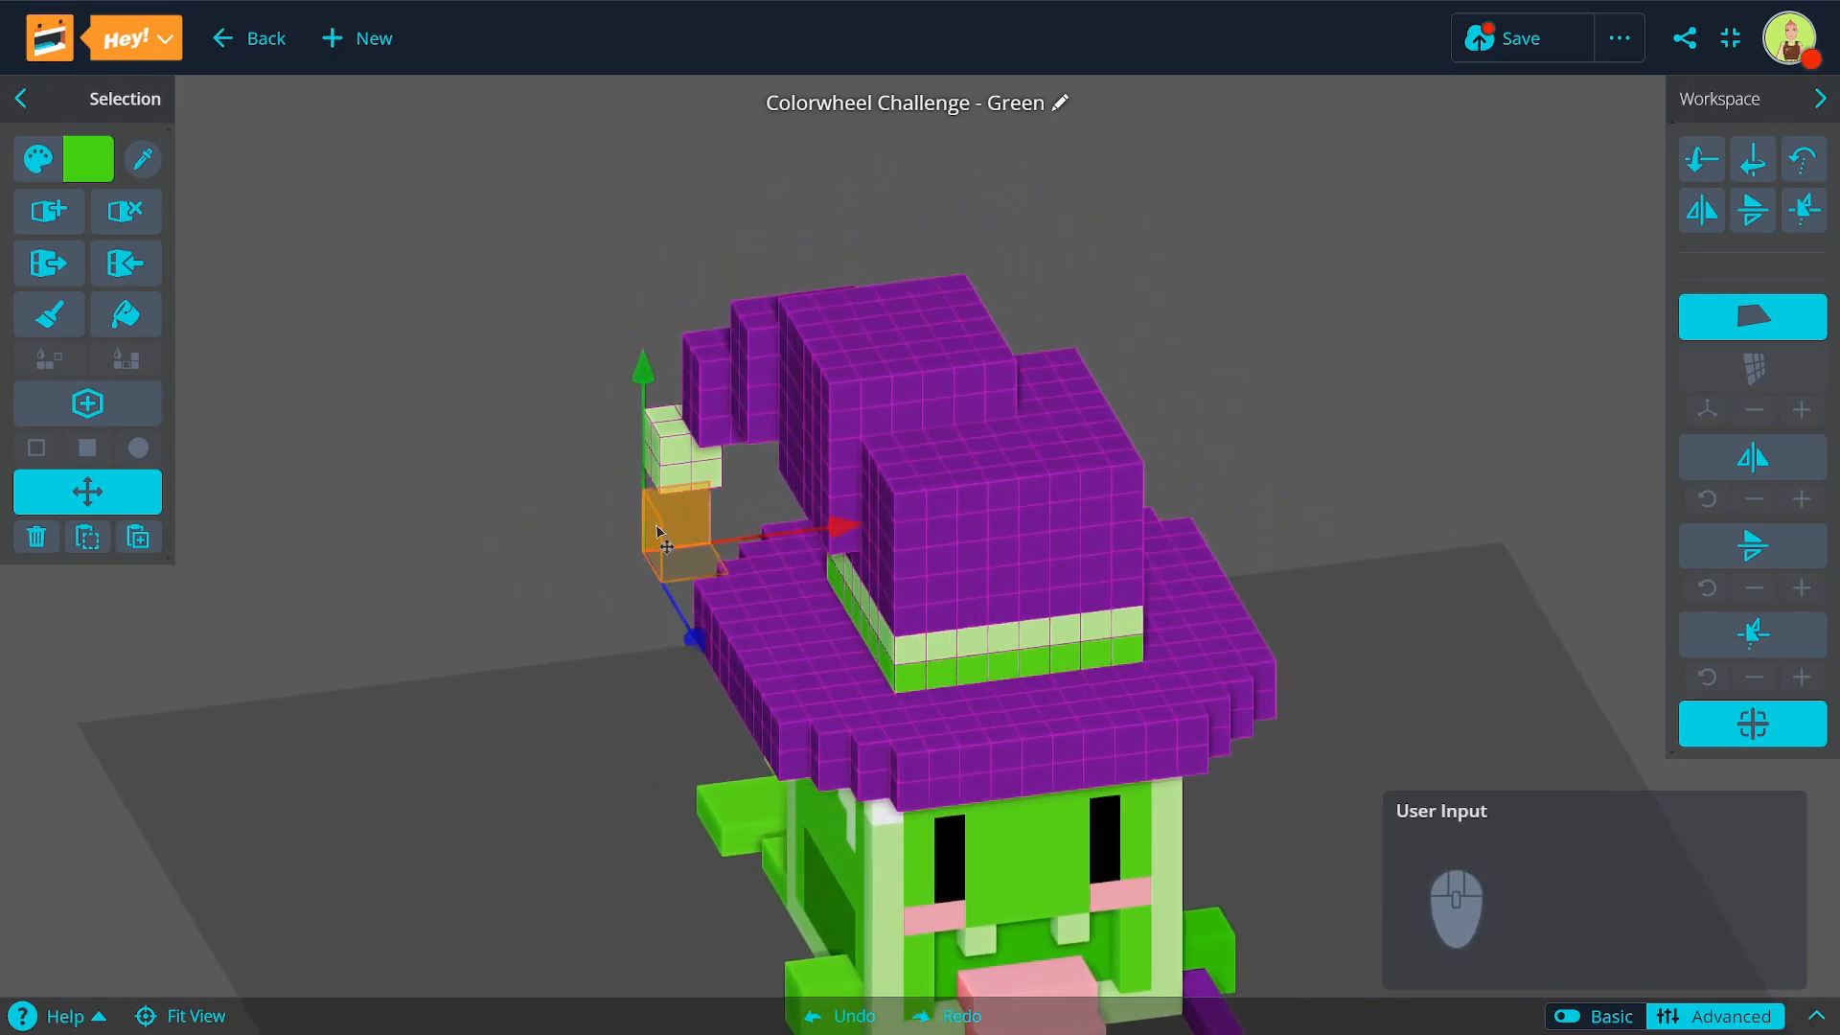
right_drag(806, 704, 1193, 607)
right_drag(644, 720, 556, 772)
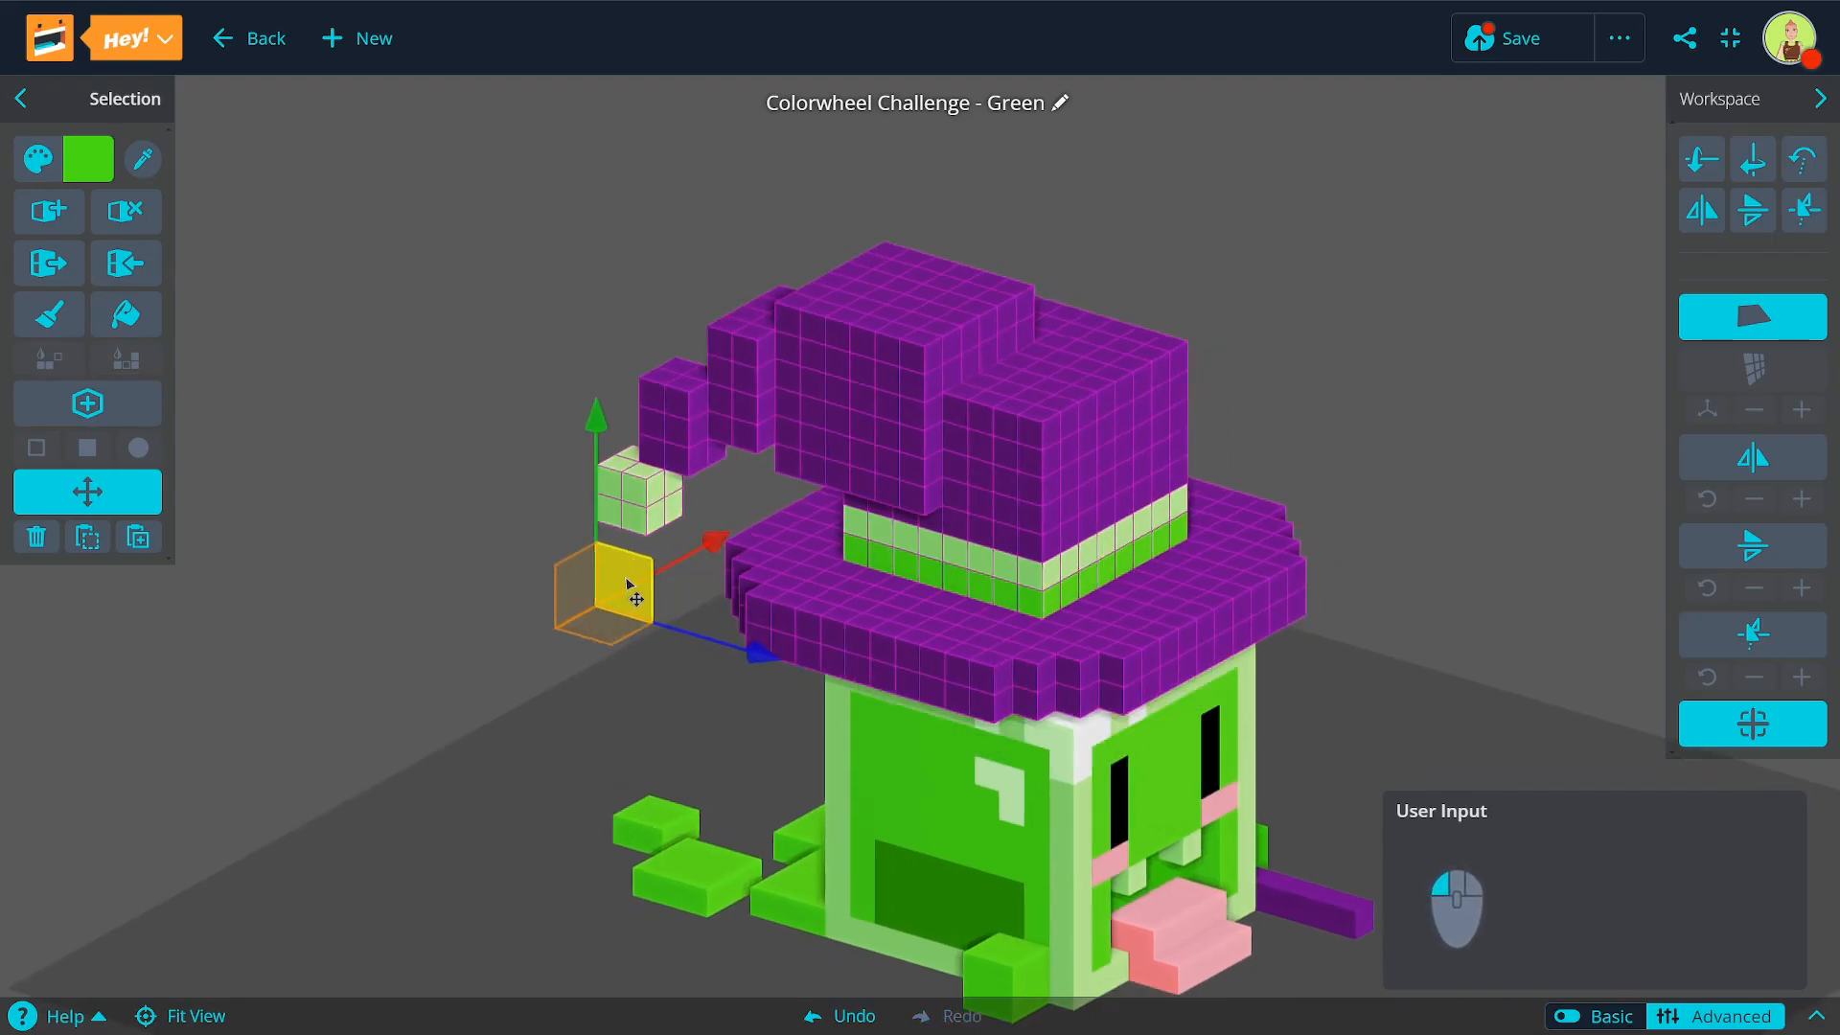
key(ctrl+z)
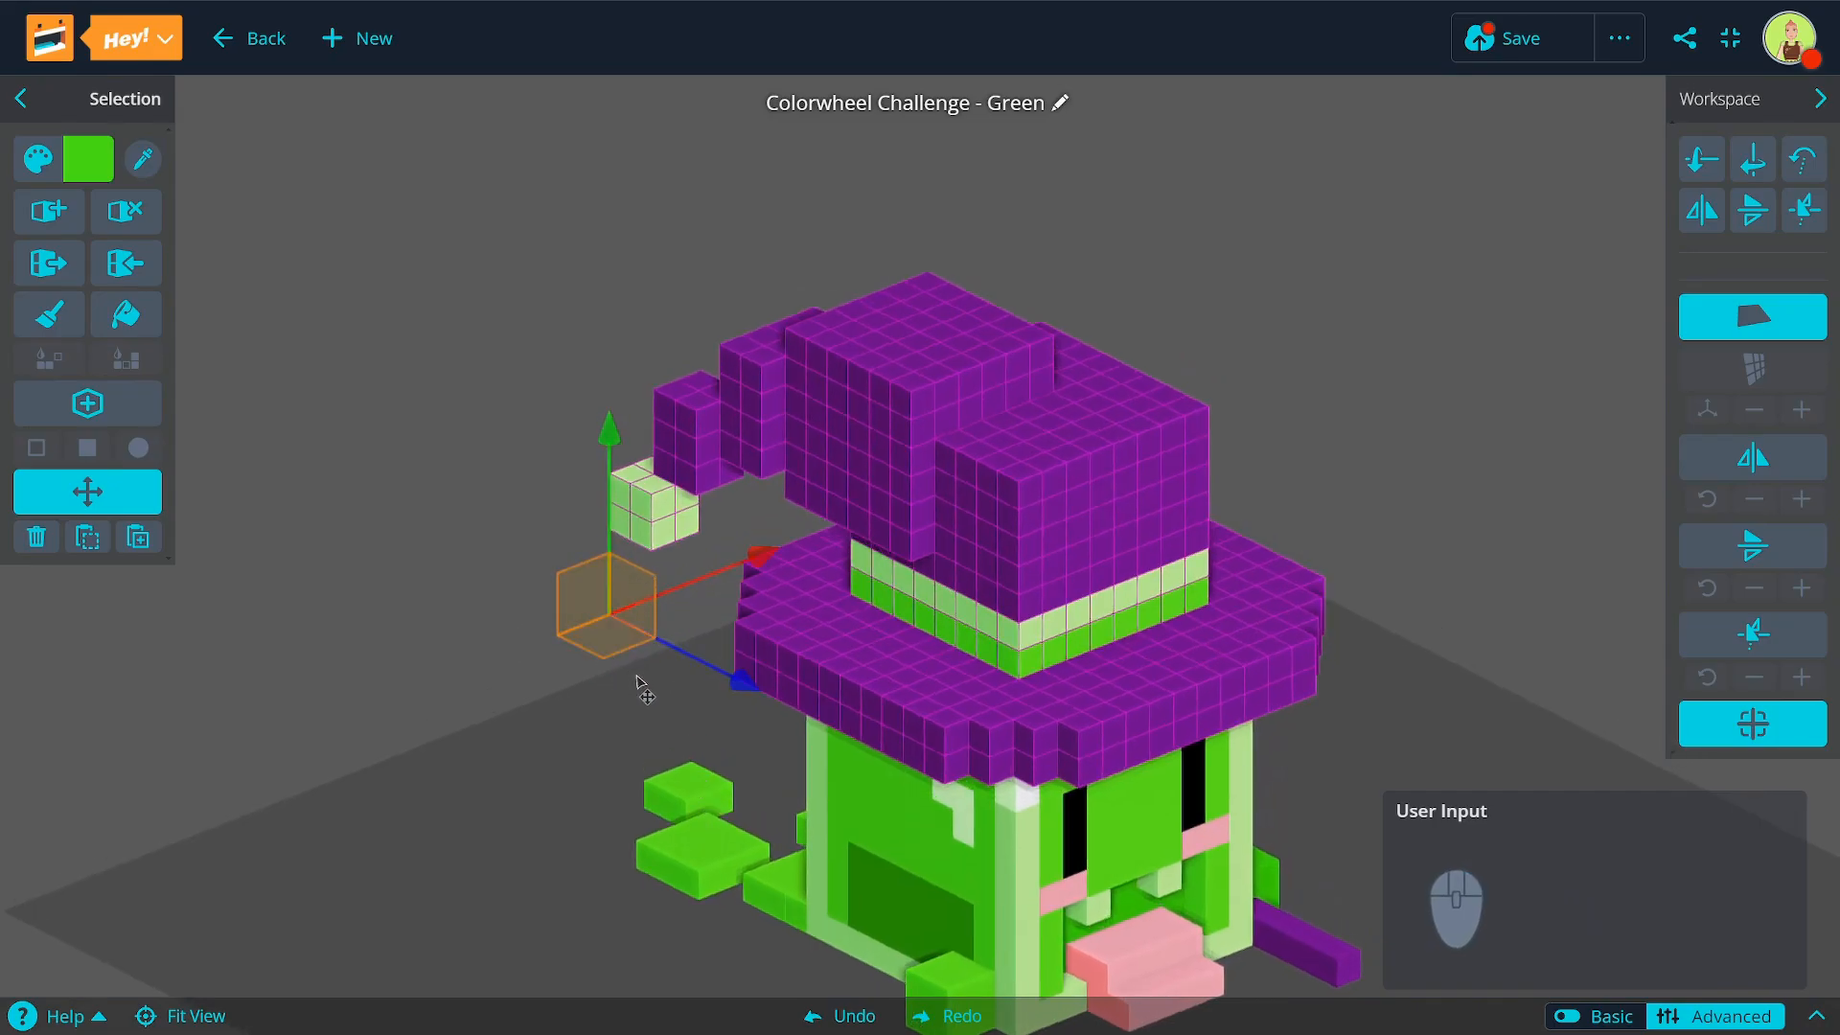
drag(636, 670, 628, 450)
right_drag(627, 452, 706, 539)
key(ctrl+z)
right_drag(717, 646, 609, 686)
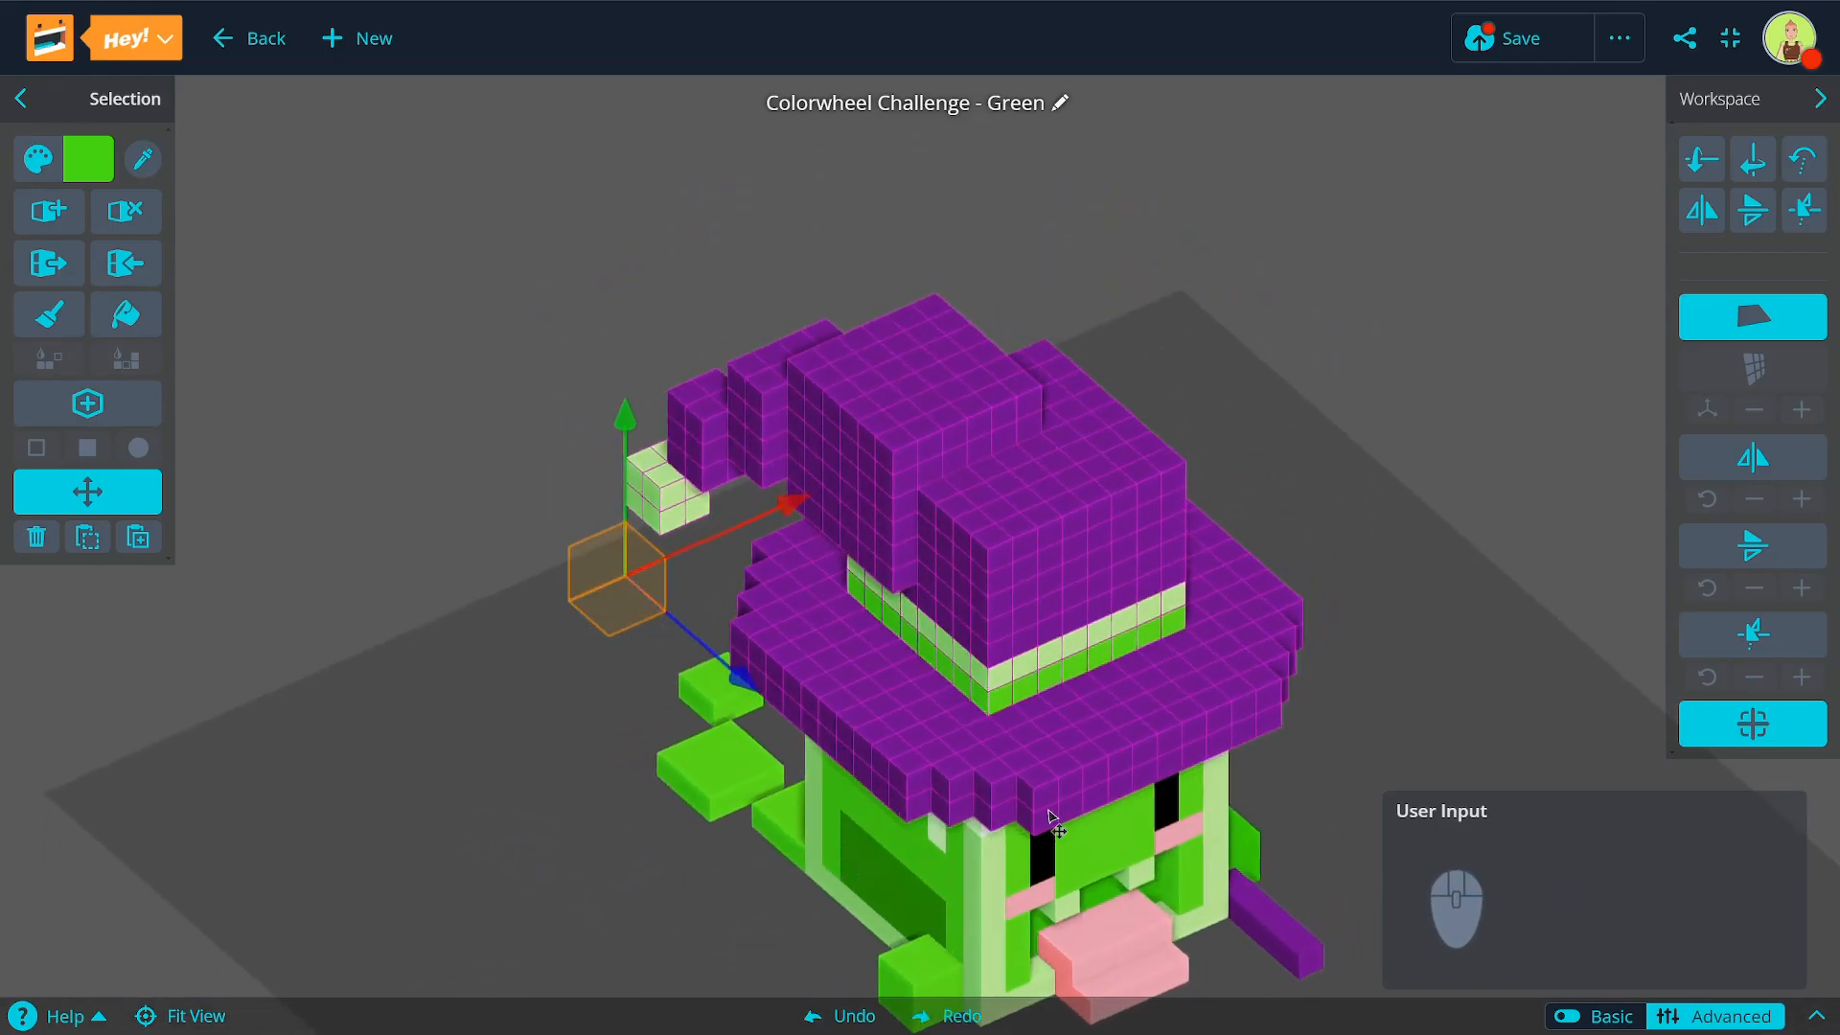
Step: Clear the selection of the hat
right_drag(863, 817, 911, 689)
middle_drag(911, 690, 815, 490)
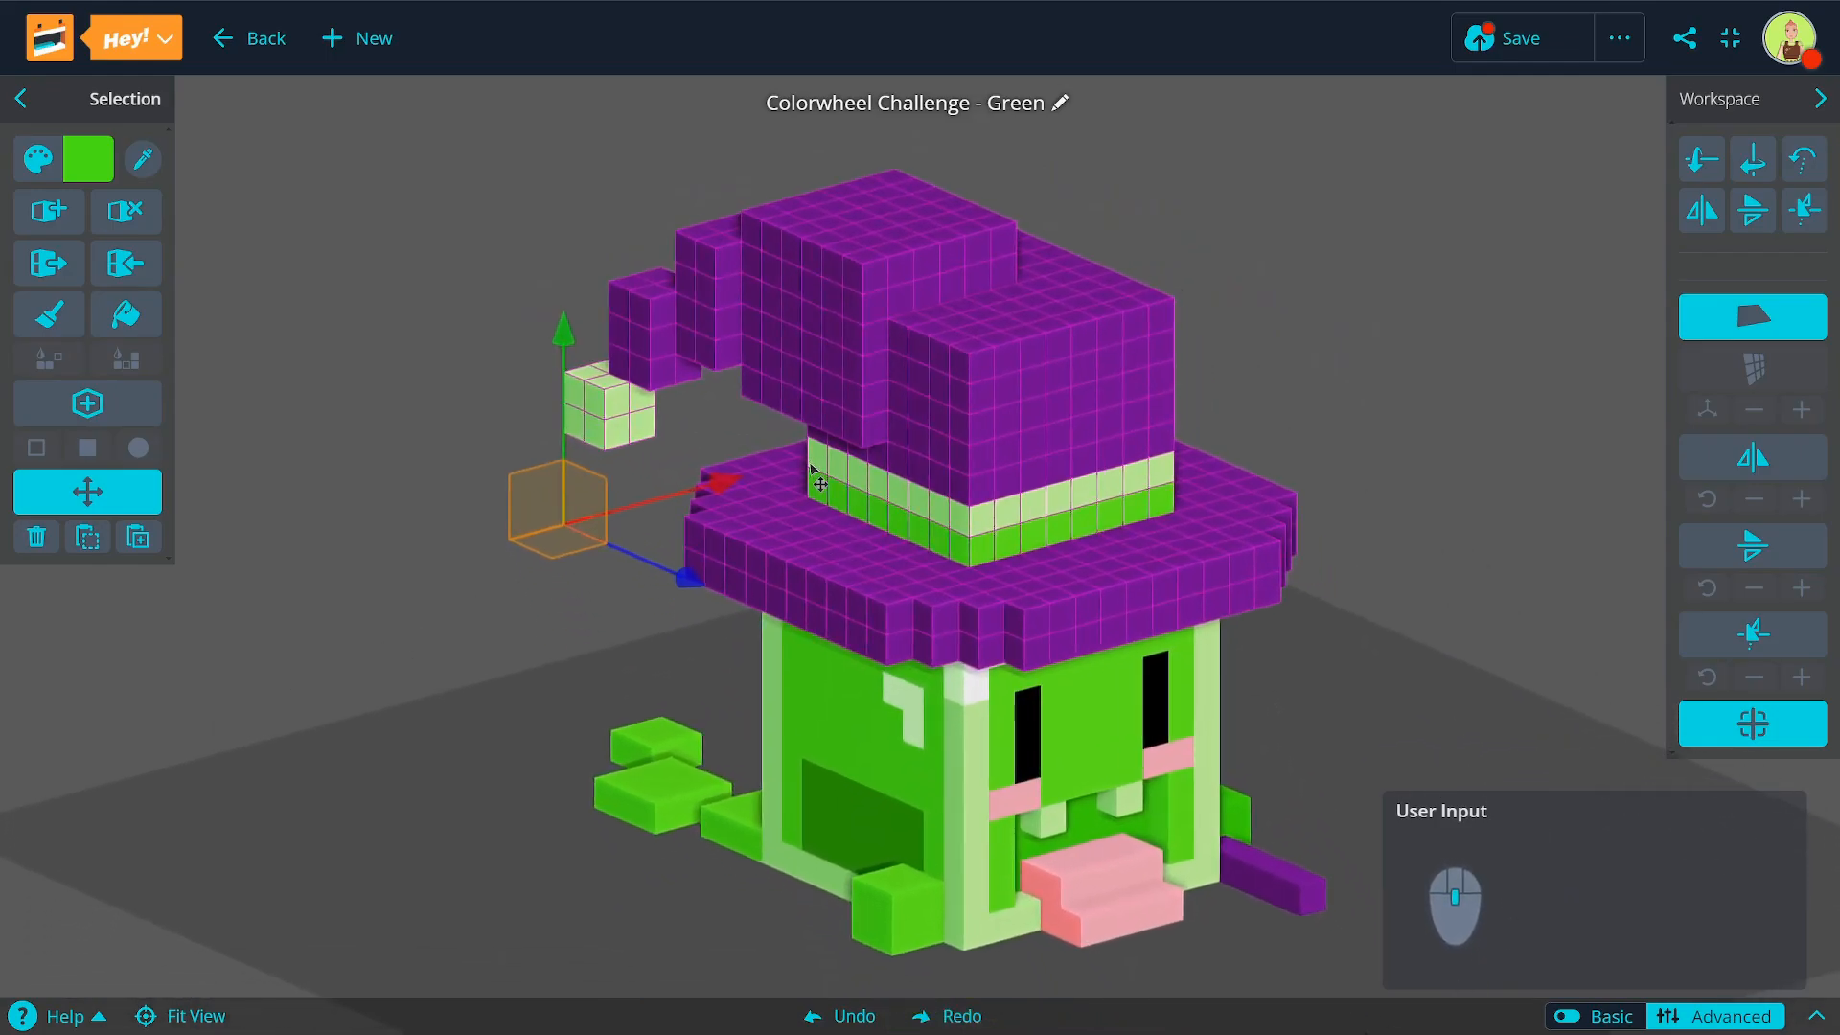
right_drag(786, 659, 770, 651)
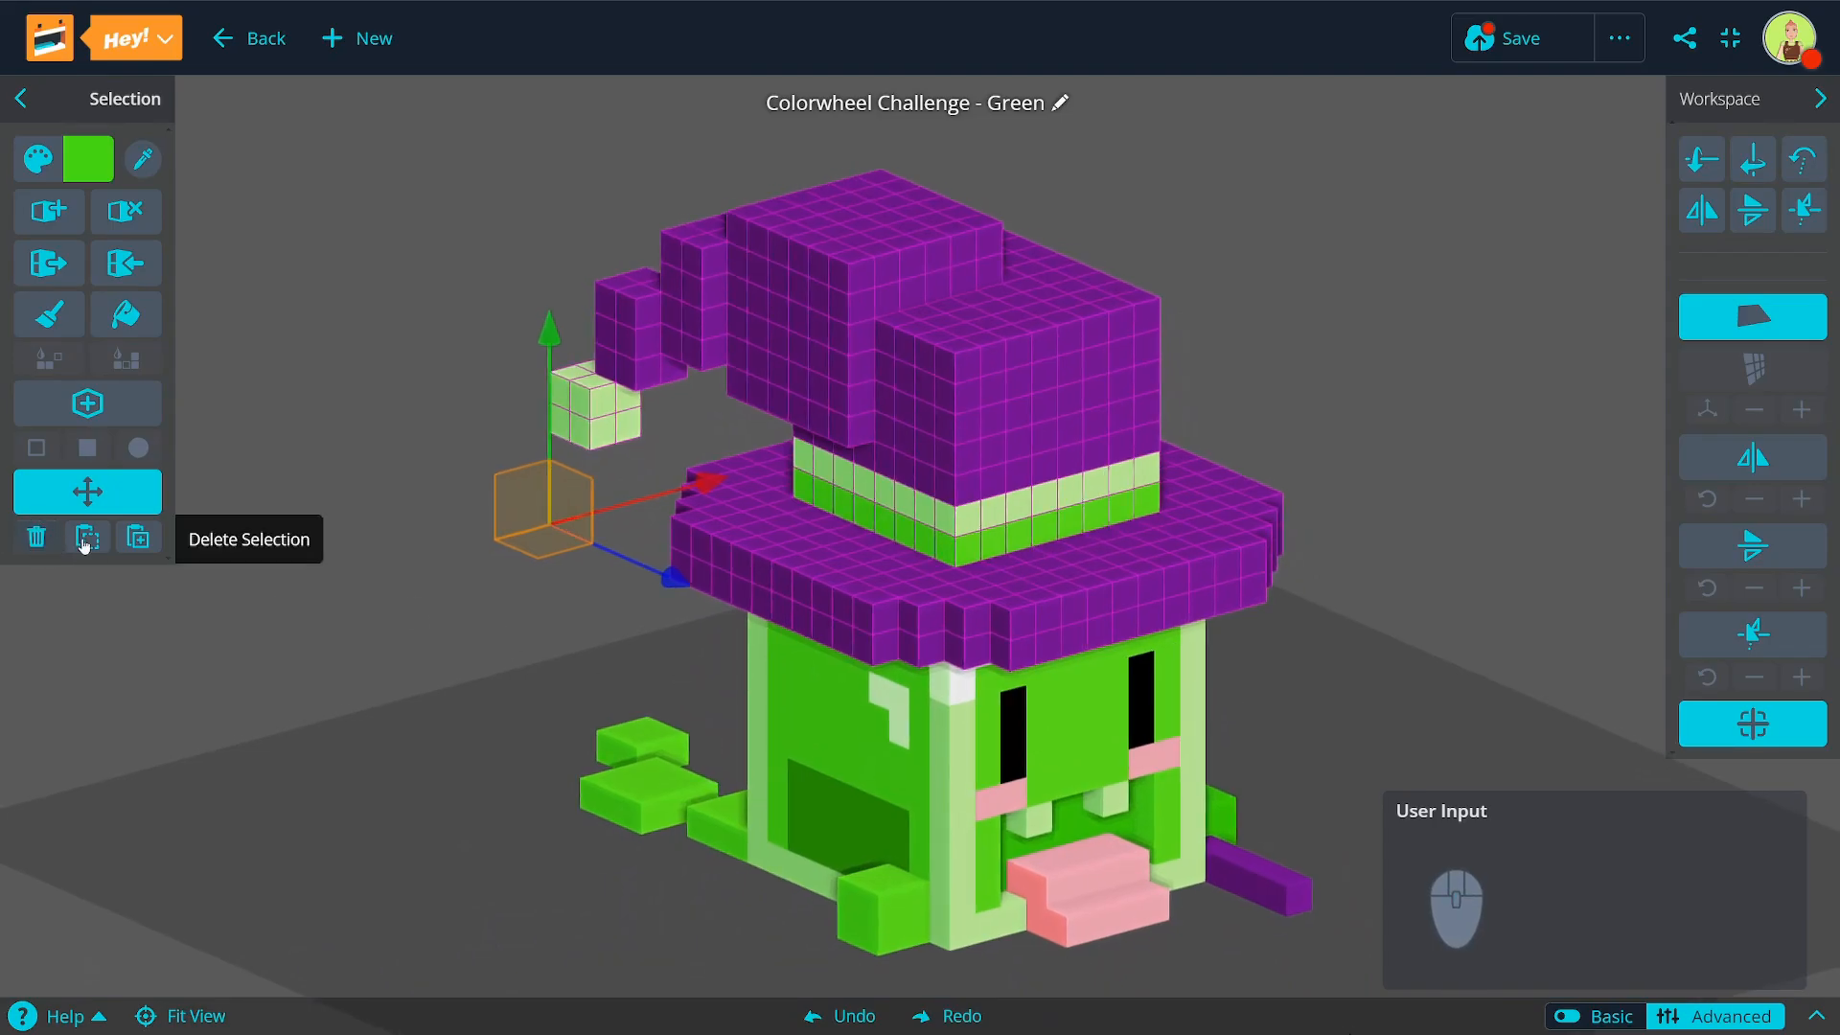
right_drag(526, 815, 557, 755)
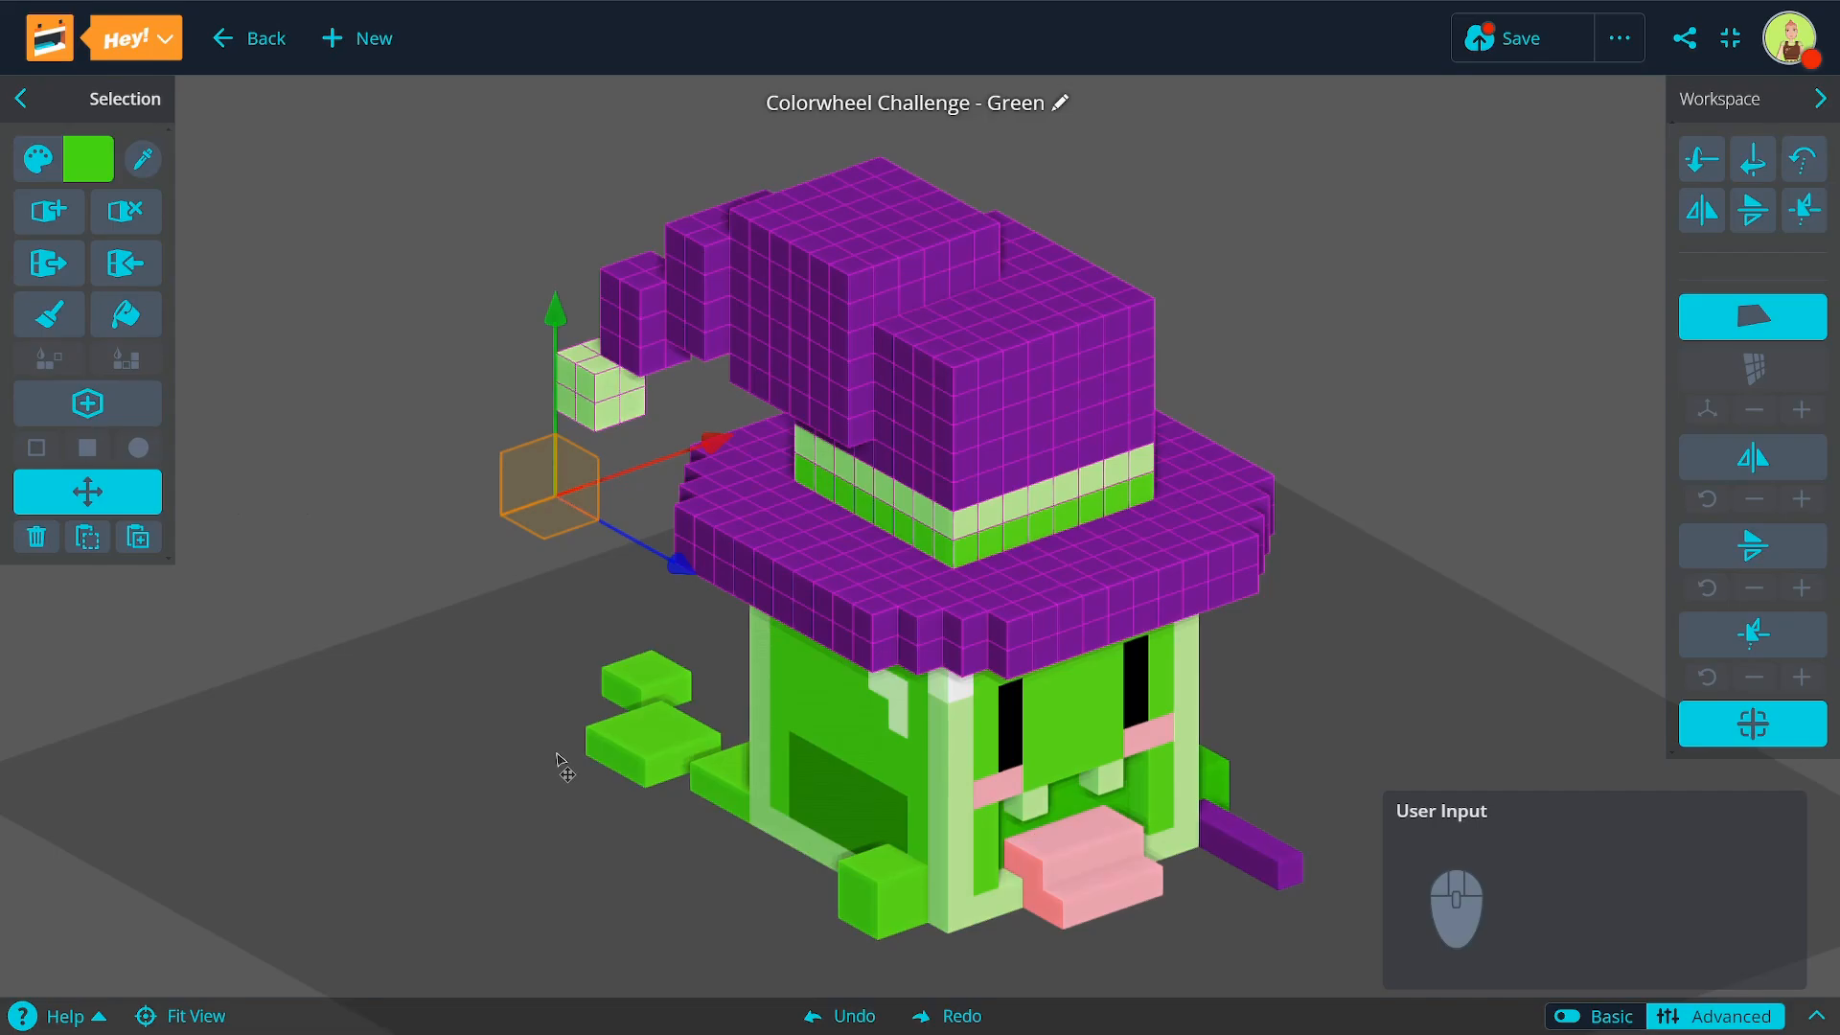
click(497, 717)
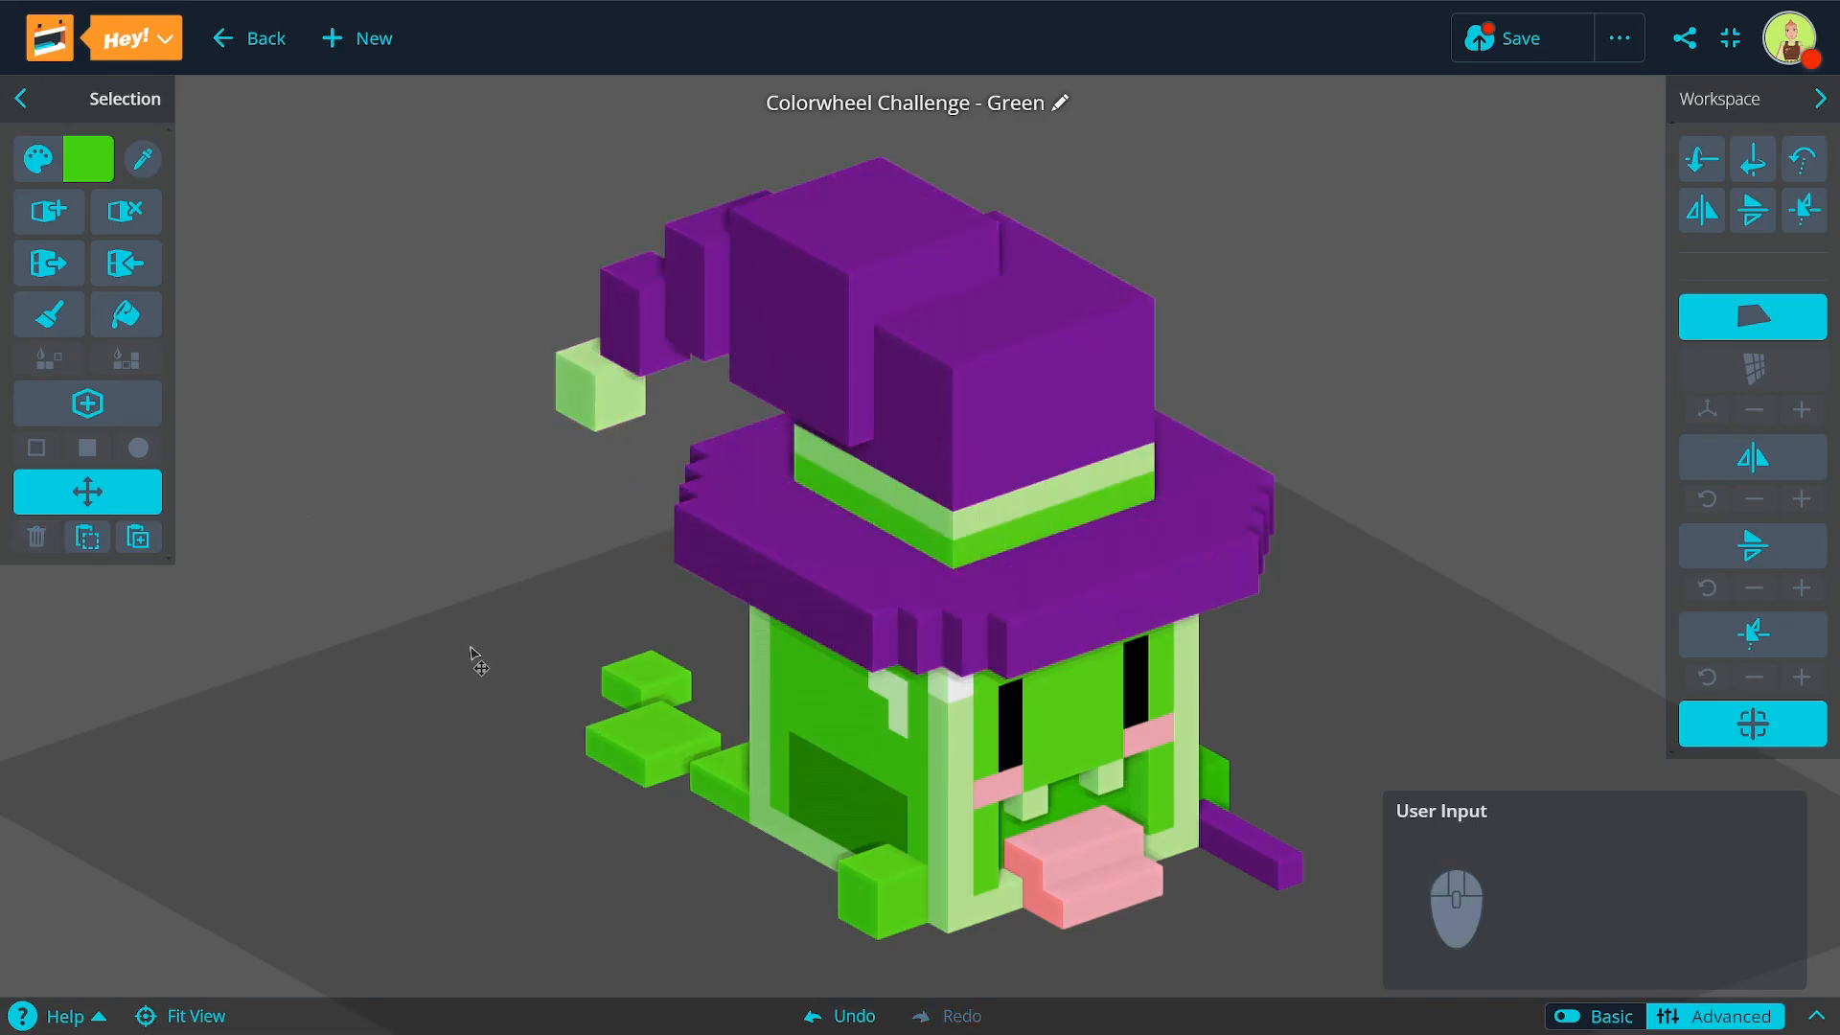
Step: Box-select only the pale green tip of the hat, leaving out the purple blocks, and copy it
click(87, 538)
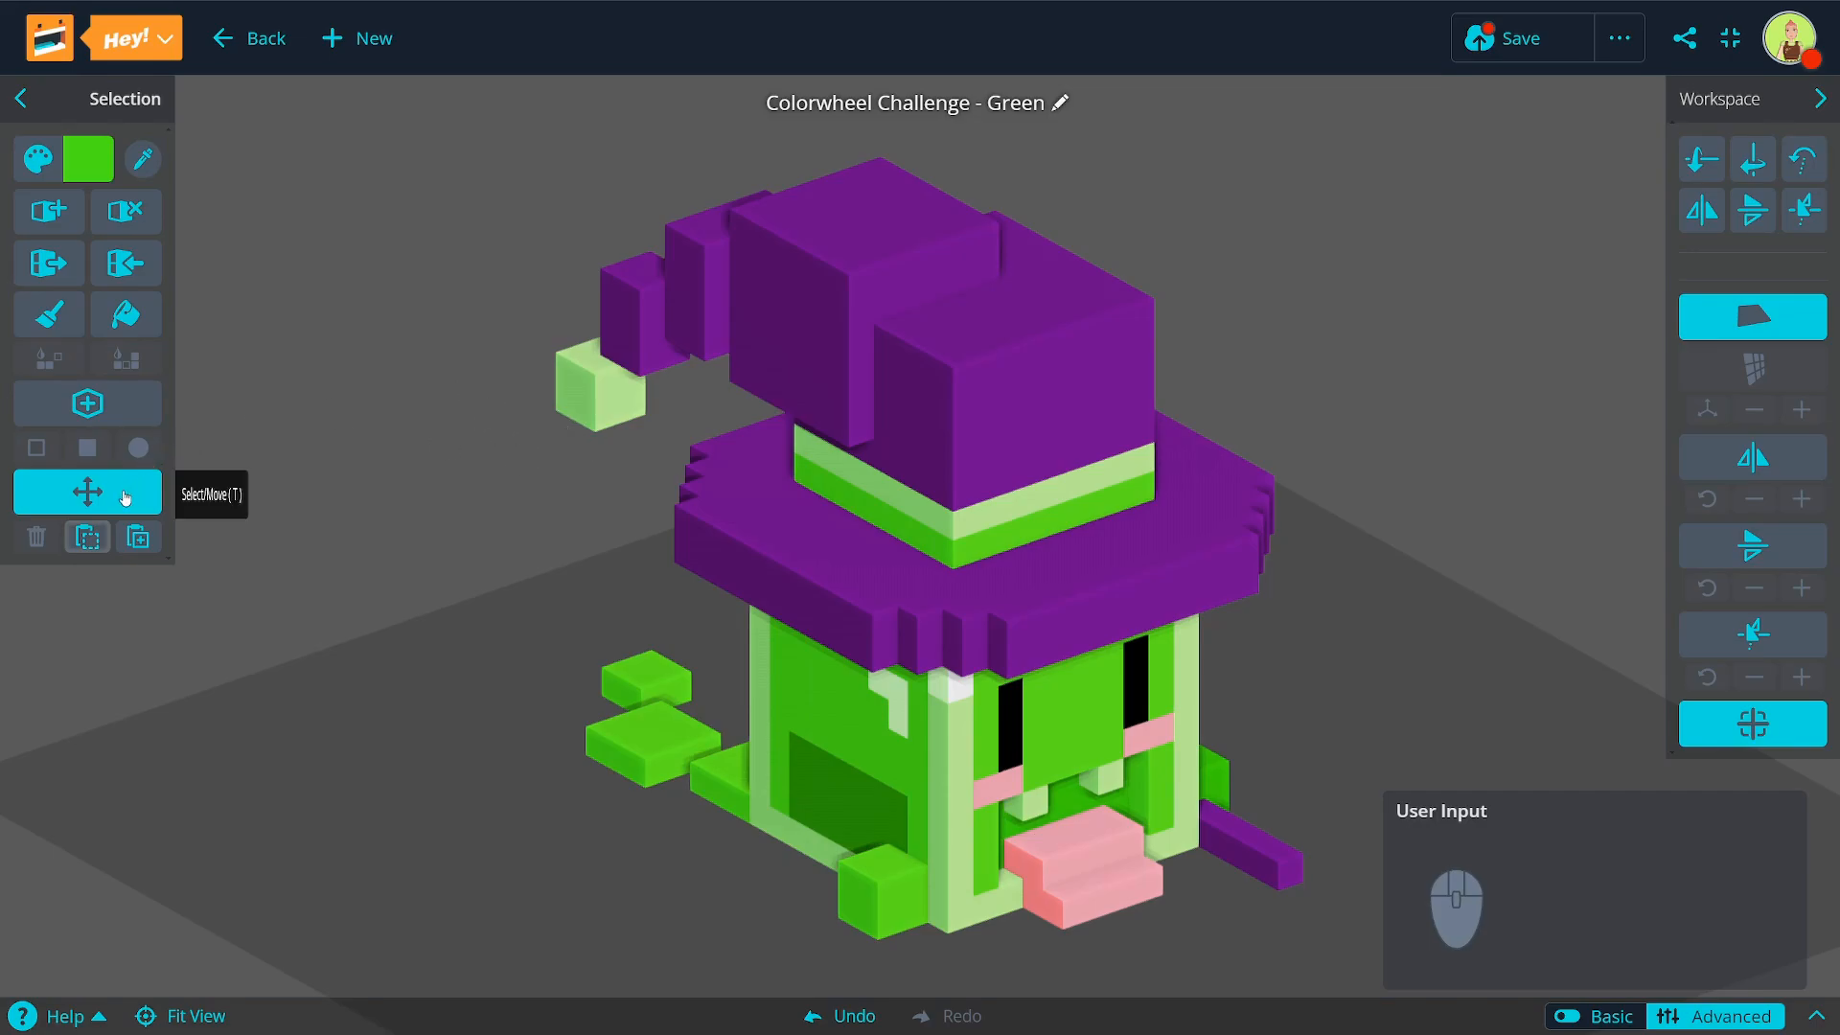
right_drag(462, 331, 530, 280)
drag(496, 319, 611, 454)
mouse_move(620, 464)
right_down()
mouse_move(604, 449)
mouse_move(623, 435)
right_up()
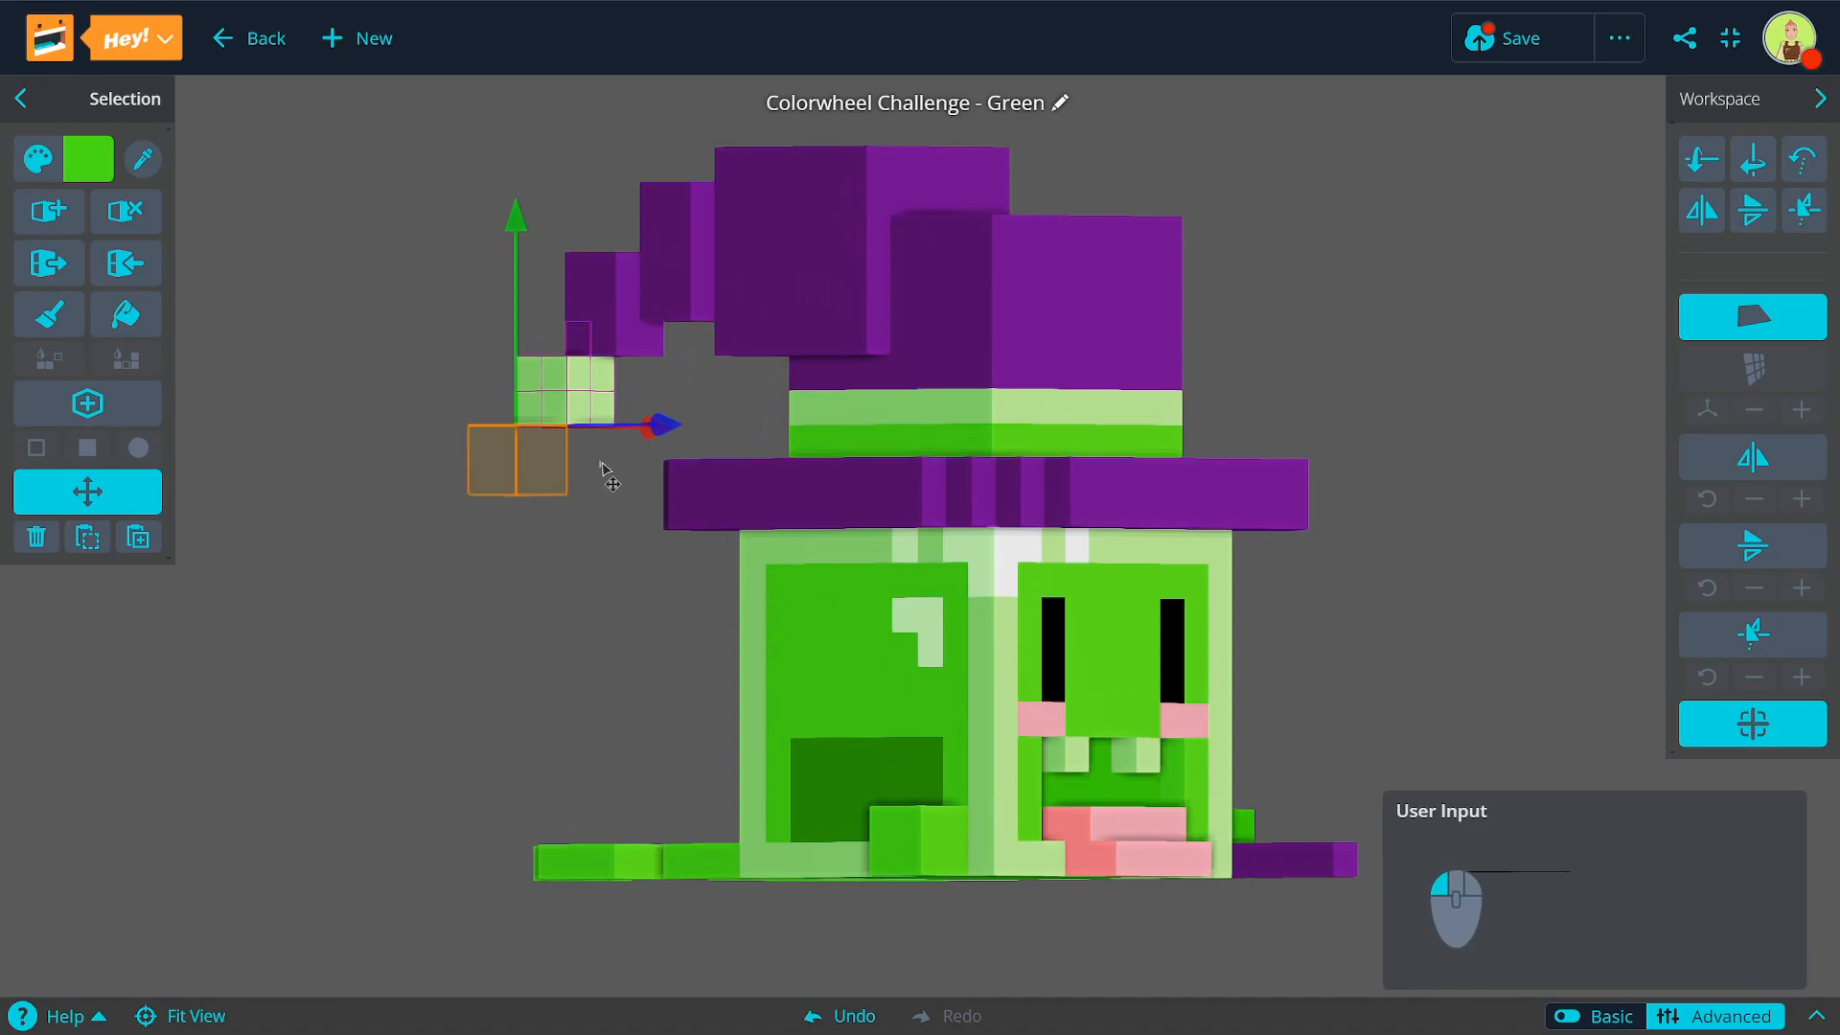
click(602, 463)
drag(612, 449, 500, 368)
right_drag(636, 329, 470, 454)
key(ctrl+c)
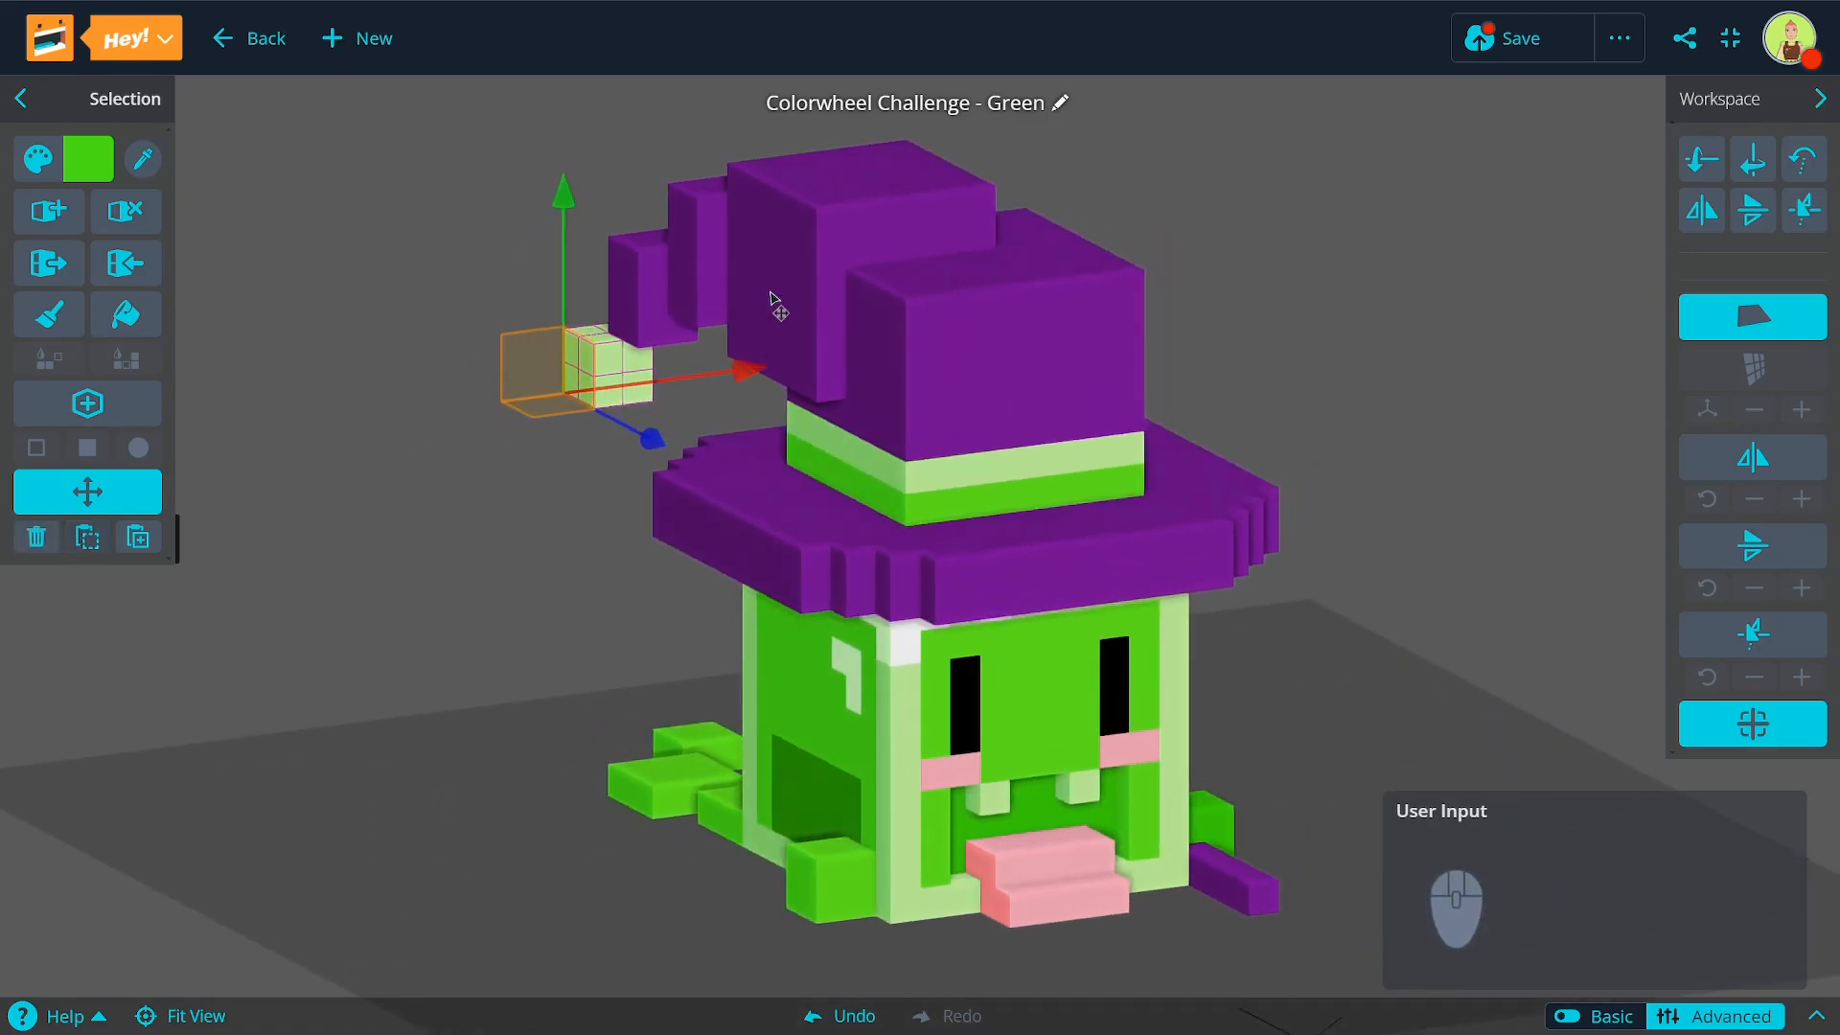
Step: Move the pale green tip away from the hat along the red axis, paste its copy, and undo both changes
right_drag(772, 299, 766, 426)
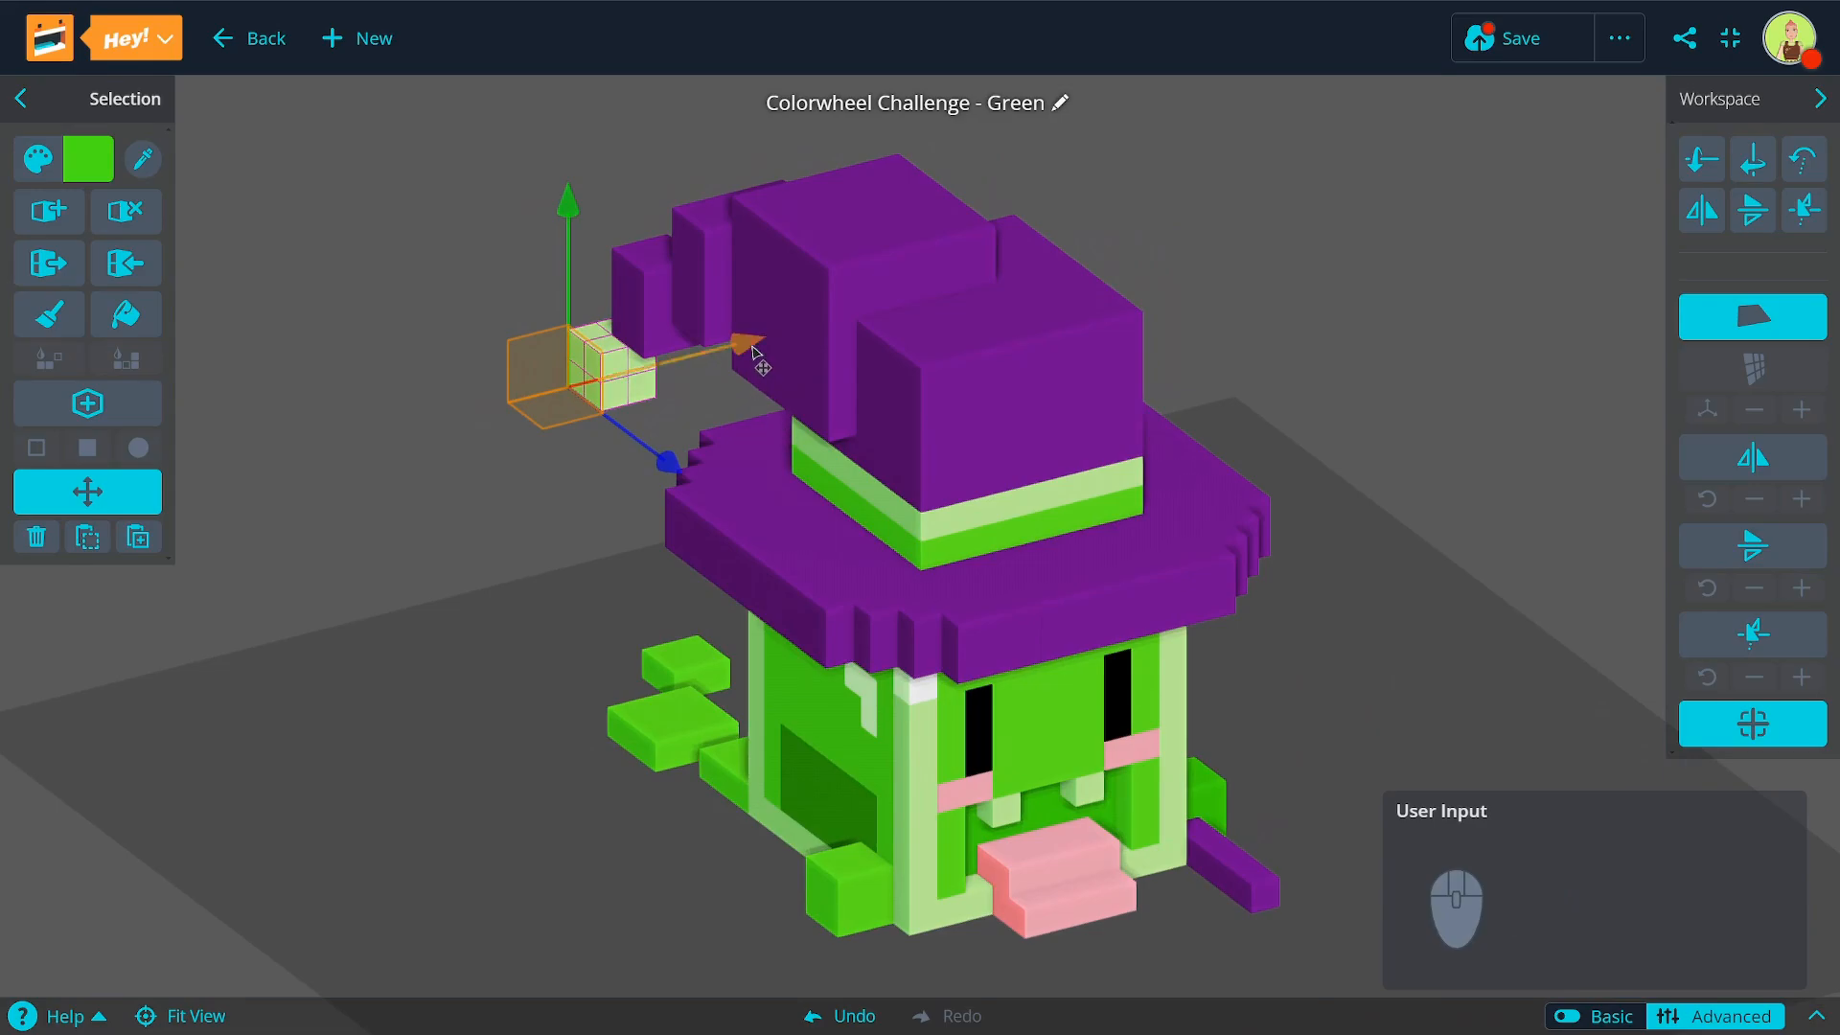
drag(754, 355, 397, 438)
key(ctrl+v)
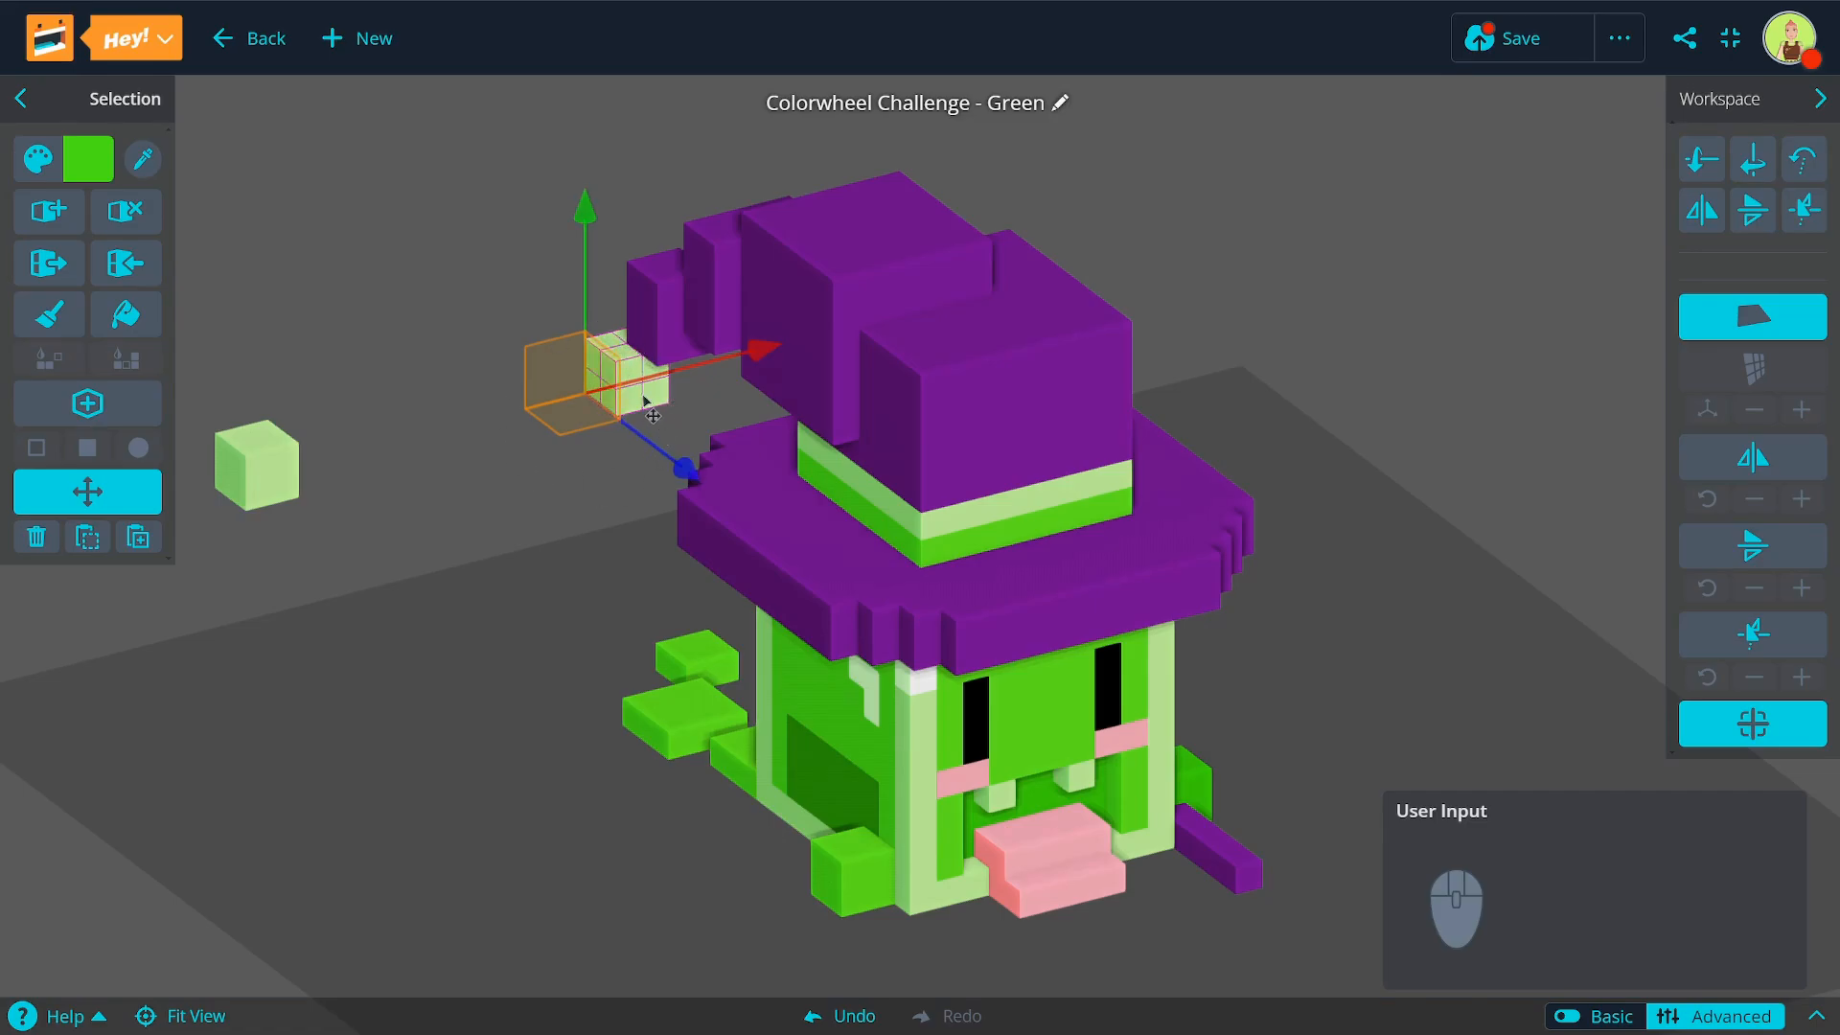
key(ctrl+z)
key(ctrl+z)
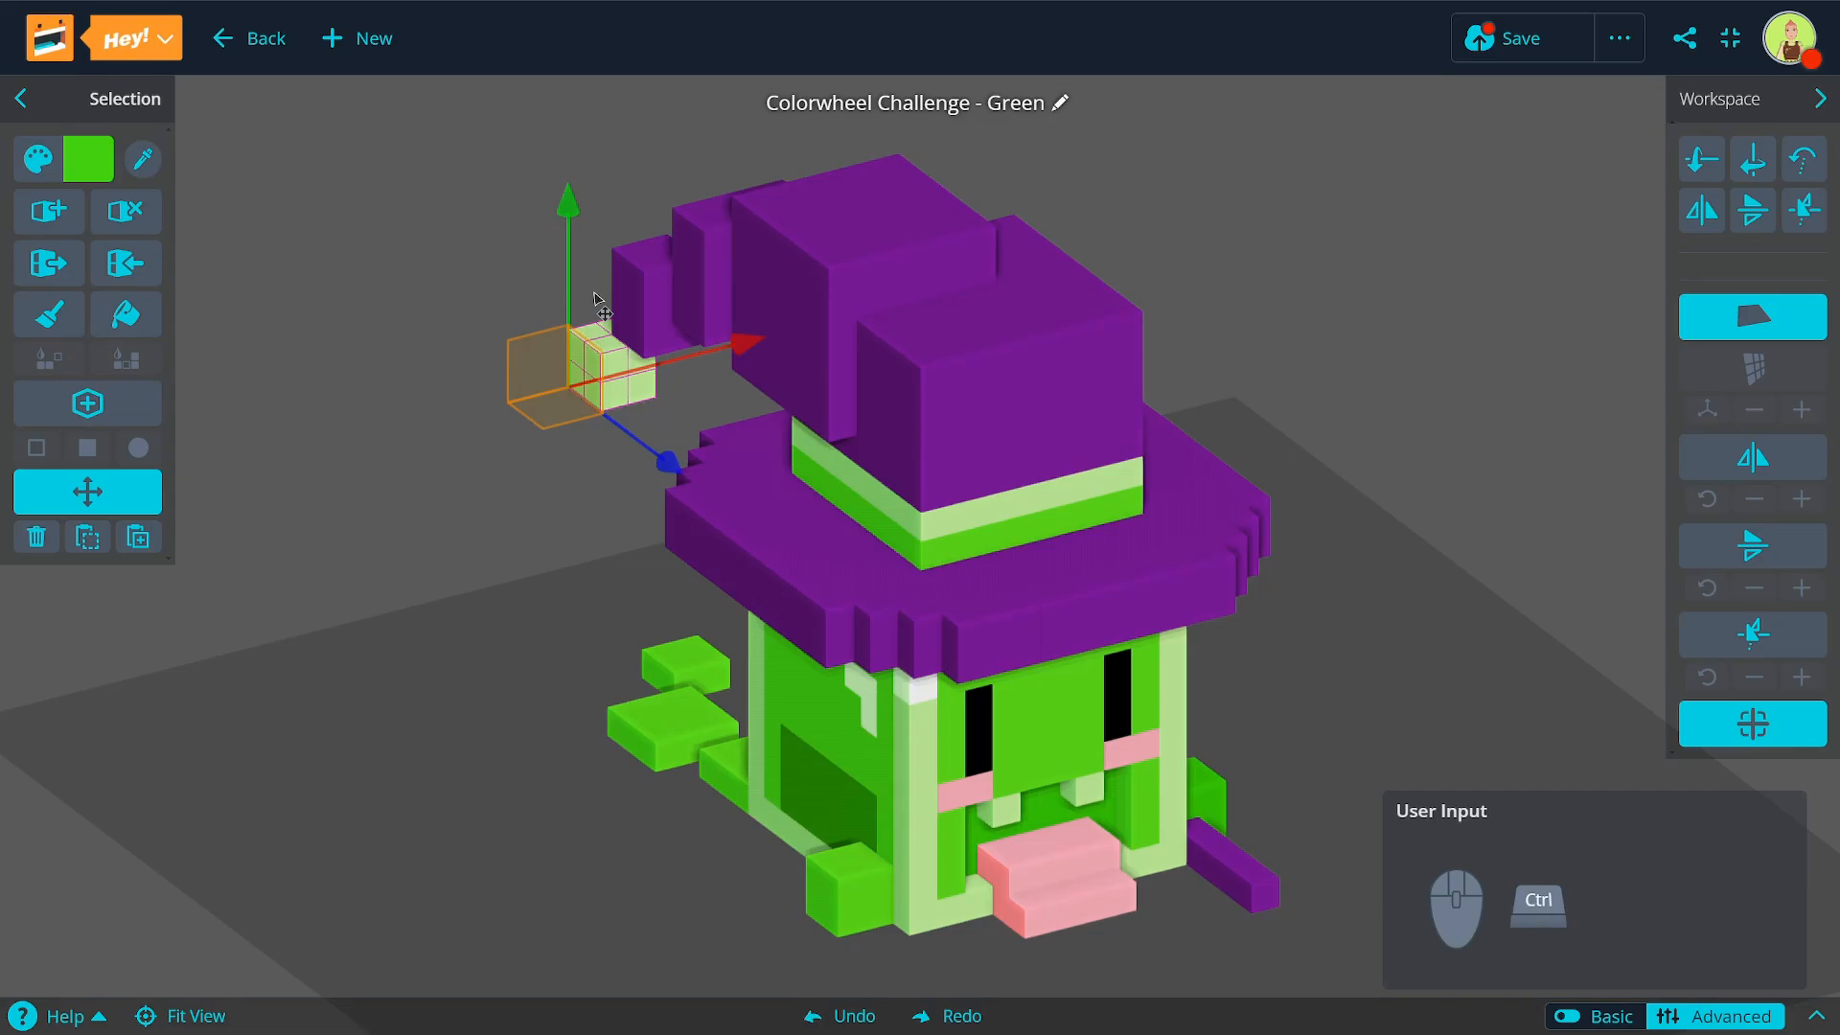
Step: Redo the tip's move away from the hat and paste the copied tip at its original place
key(ctrl+y)
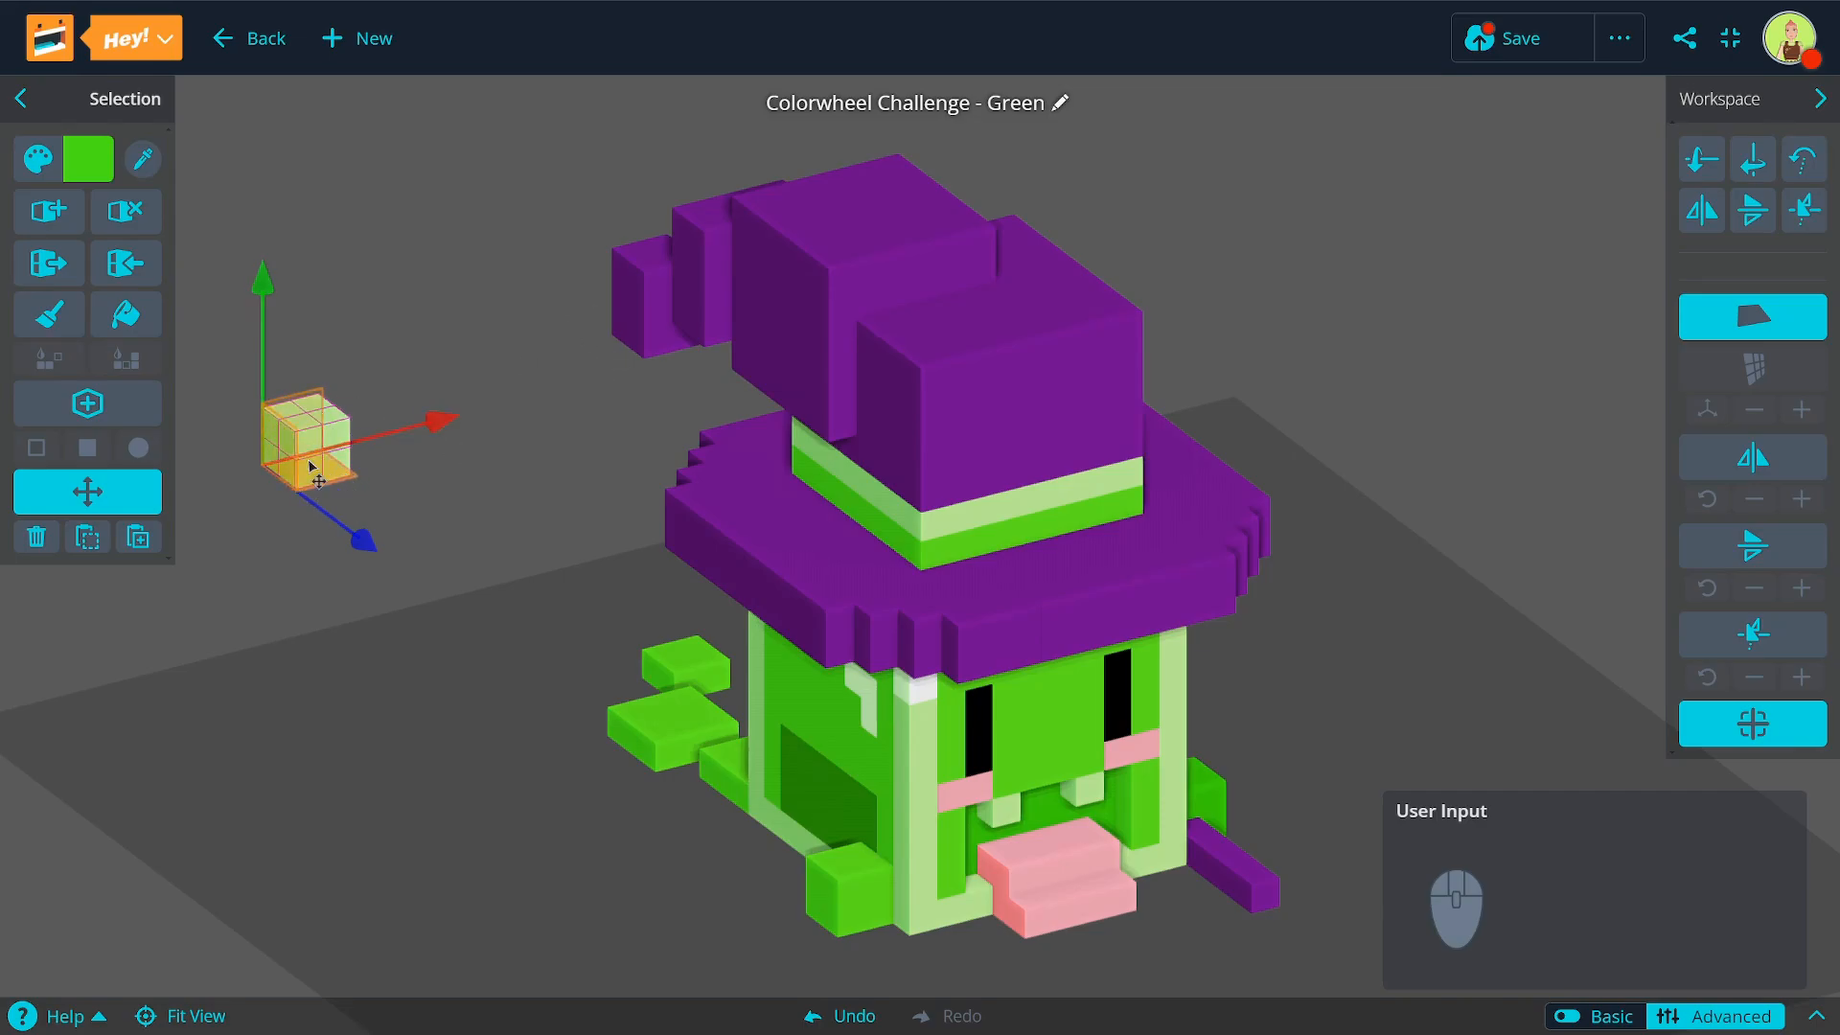
key(ctrl)
key(ctrl+v)
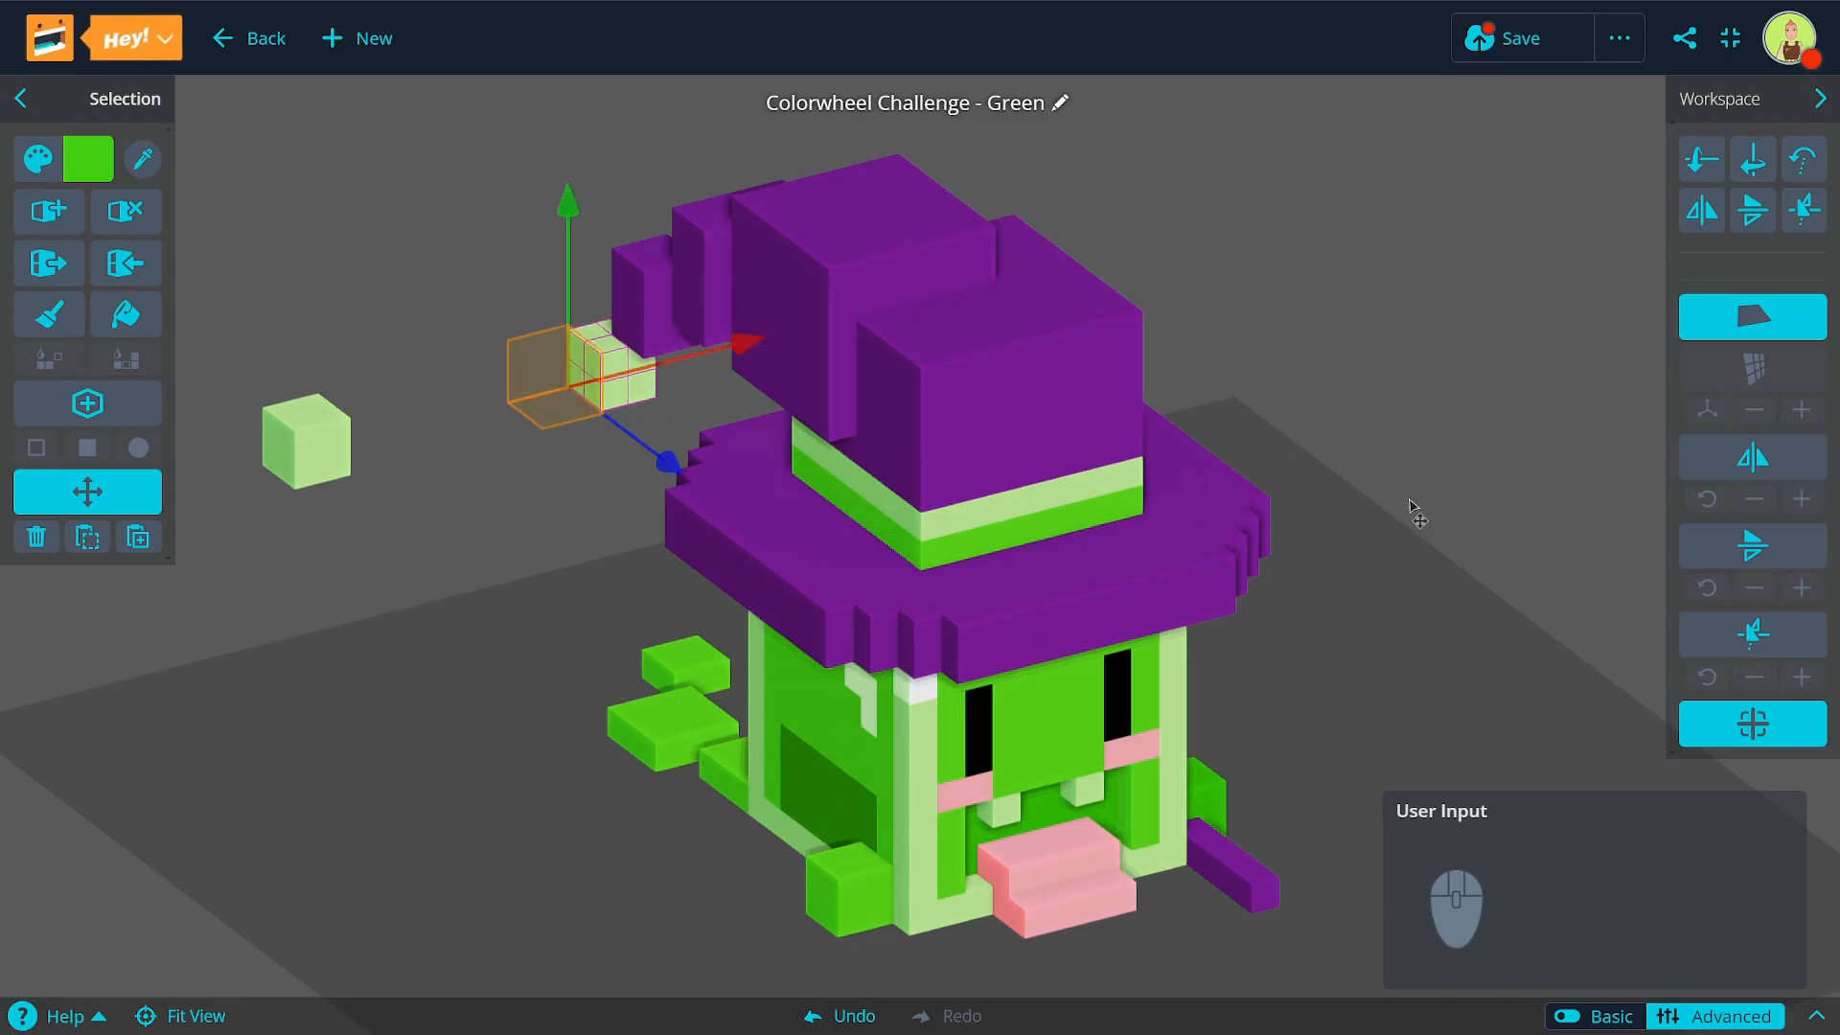
Step: Delete the selected tip copy on the hat, undo the deletion, and redo it
click(35, 541)
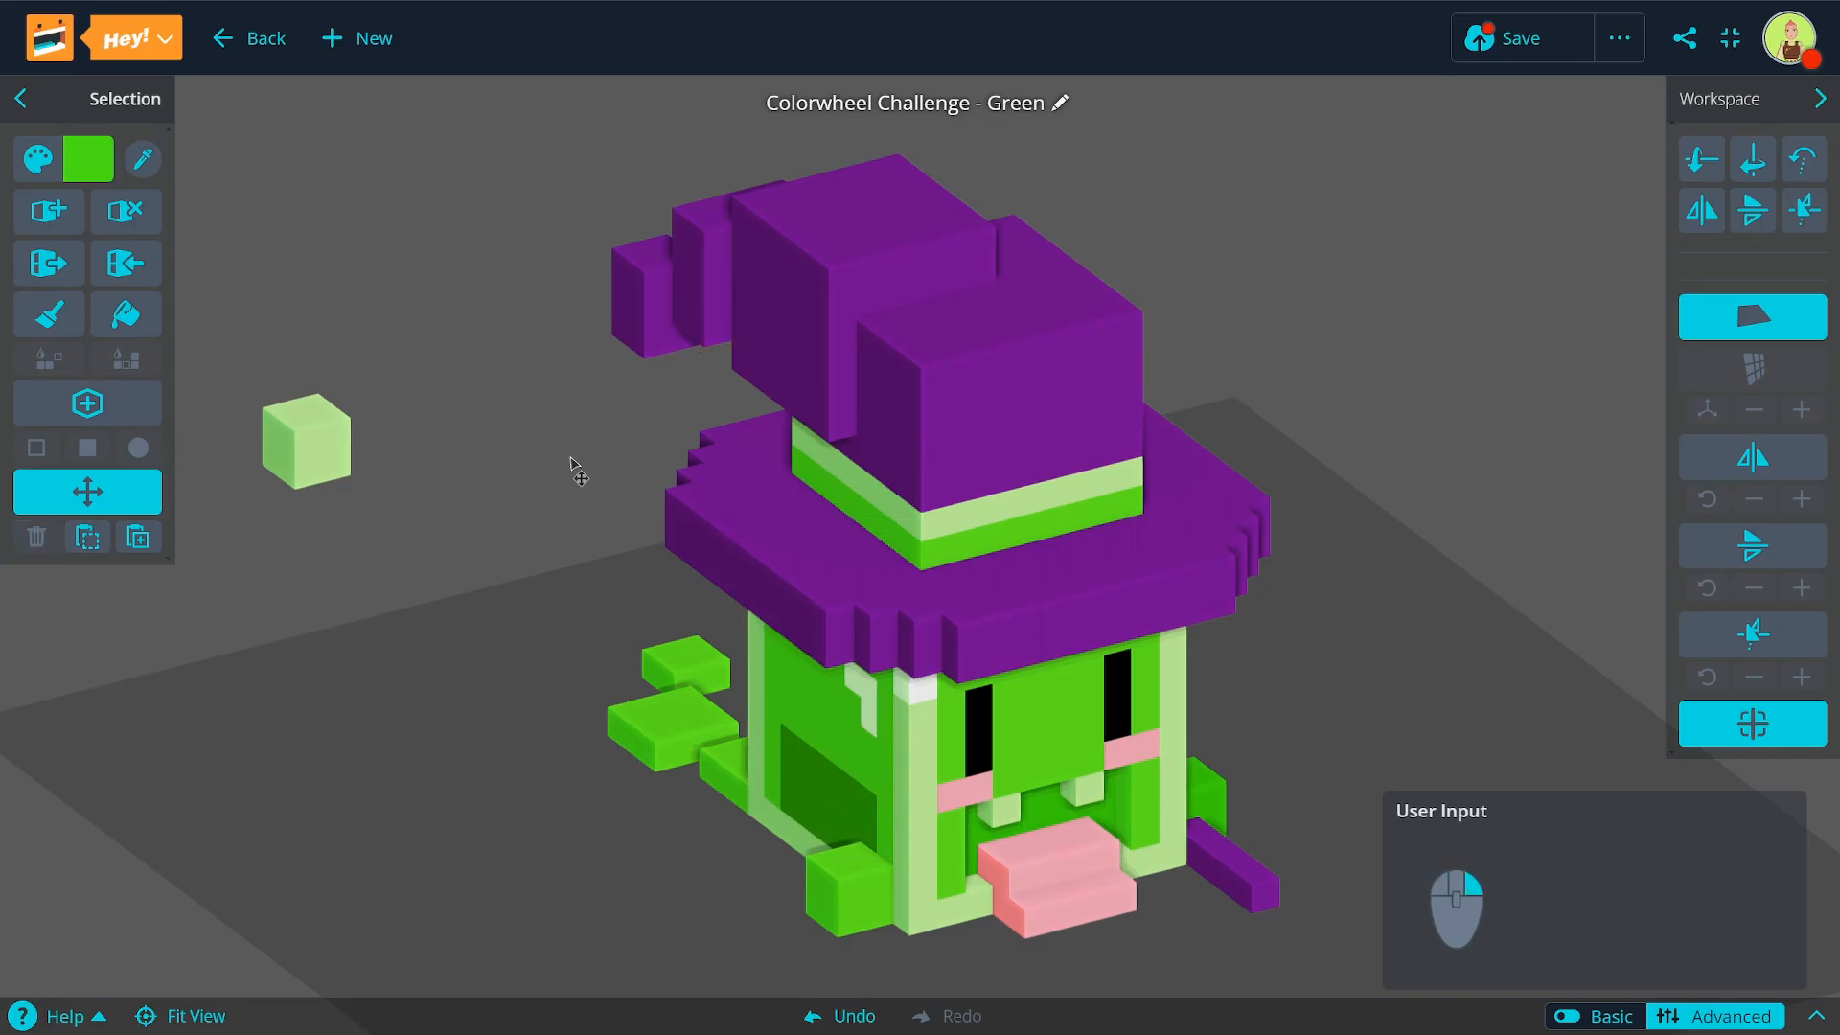
right_drag(572, 464, 575, 427)
key(ctrl+z)
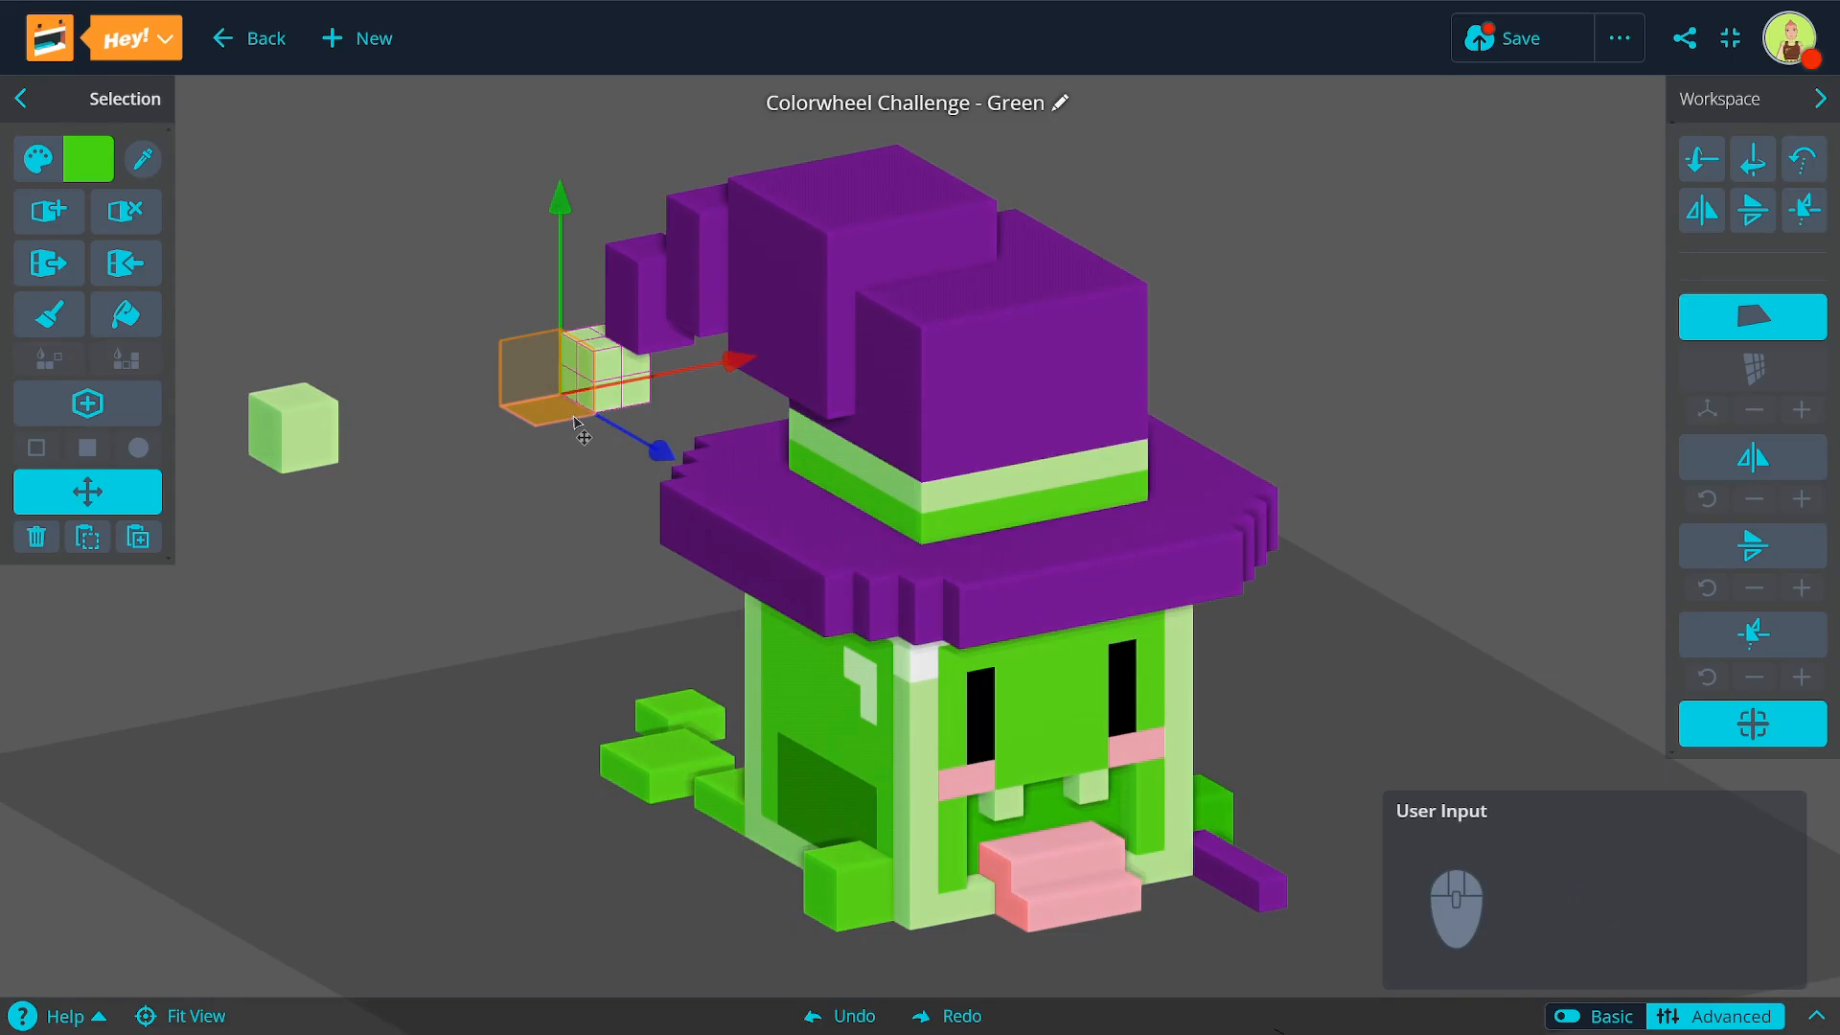
key(ctrl+y)
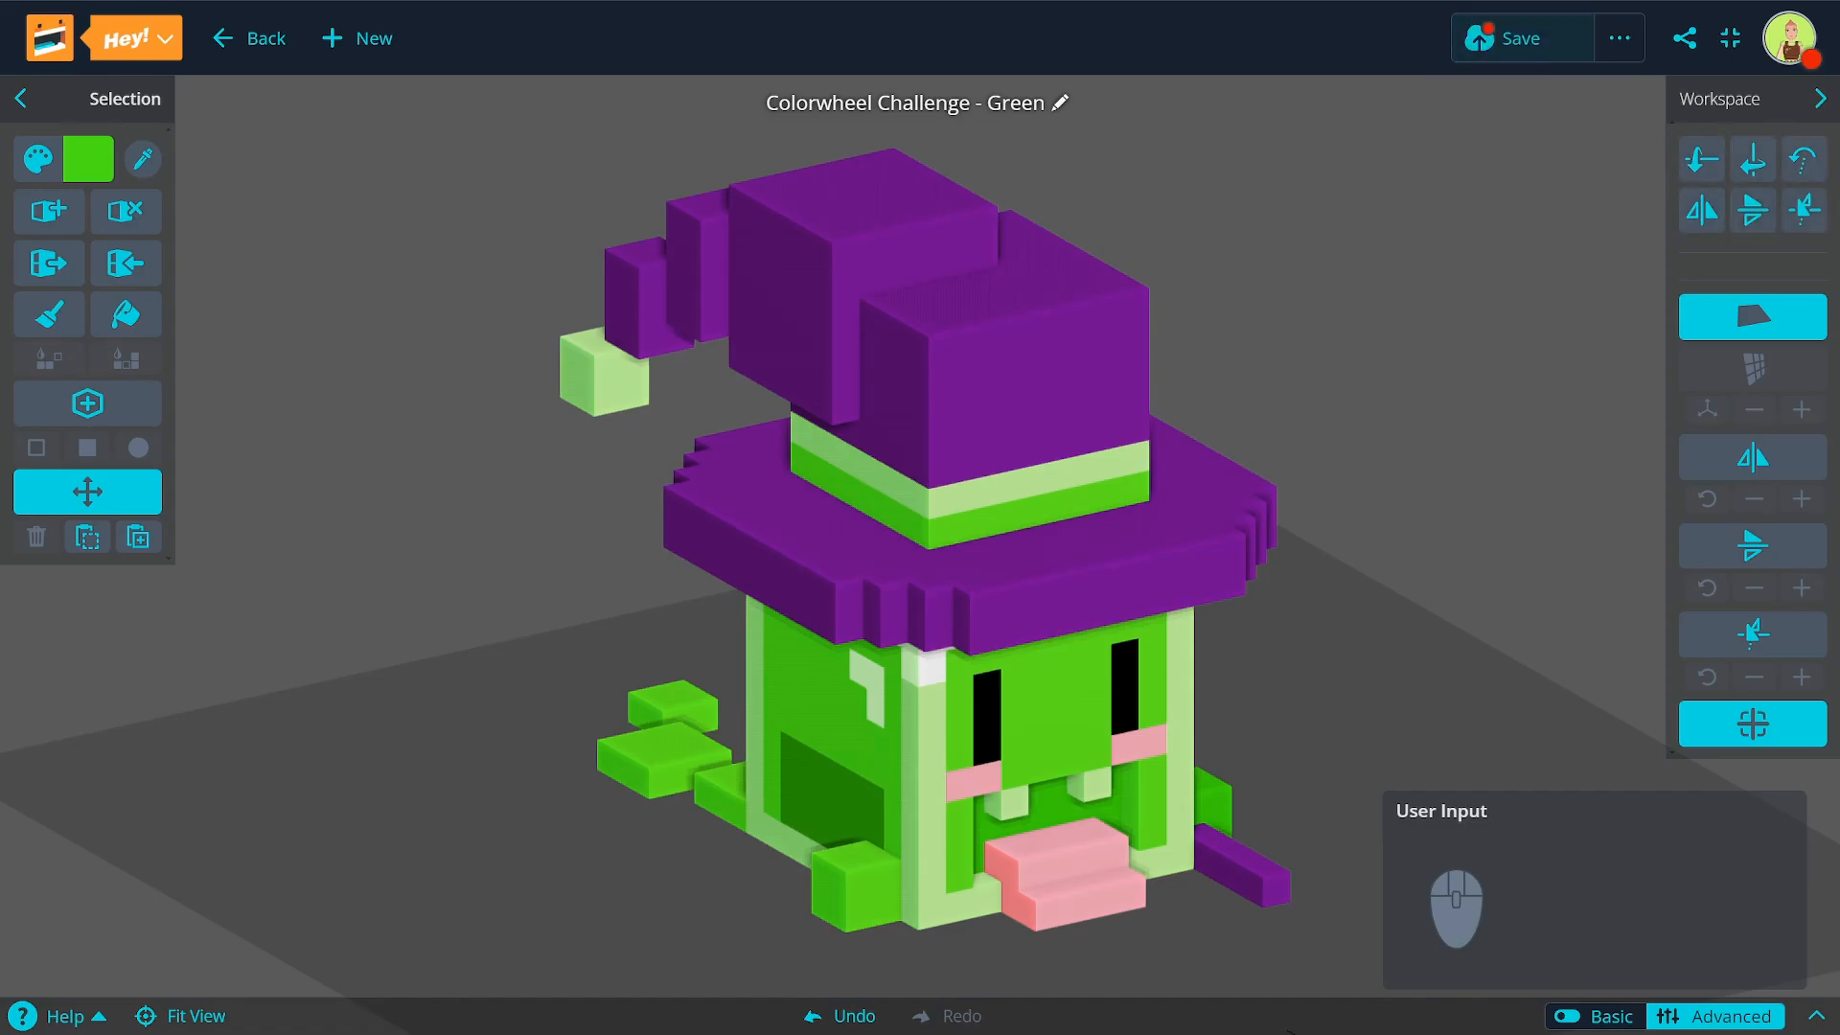
Step: View the character from the front and rotate the whole model about Y through four quarter turns
scroll(1478, 309, down, 3)
right_drag(1477, 309, 1481, 329)
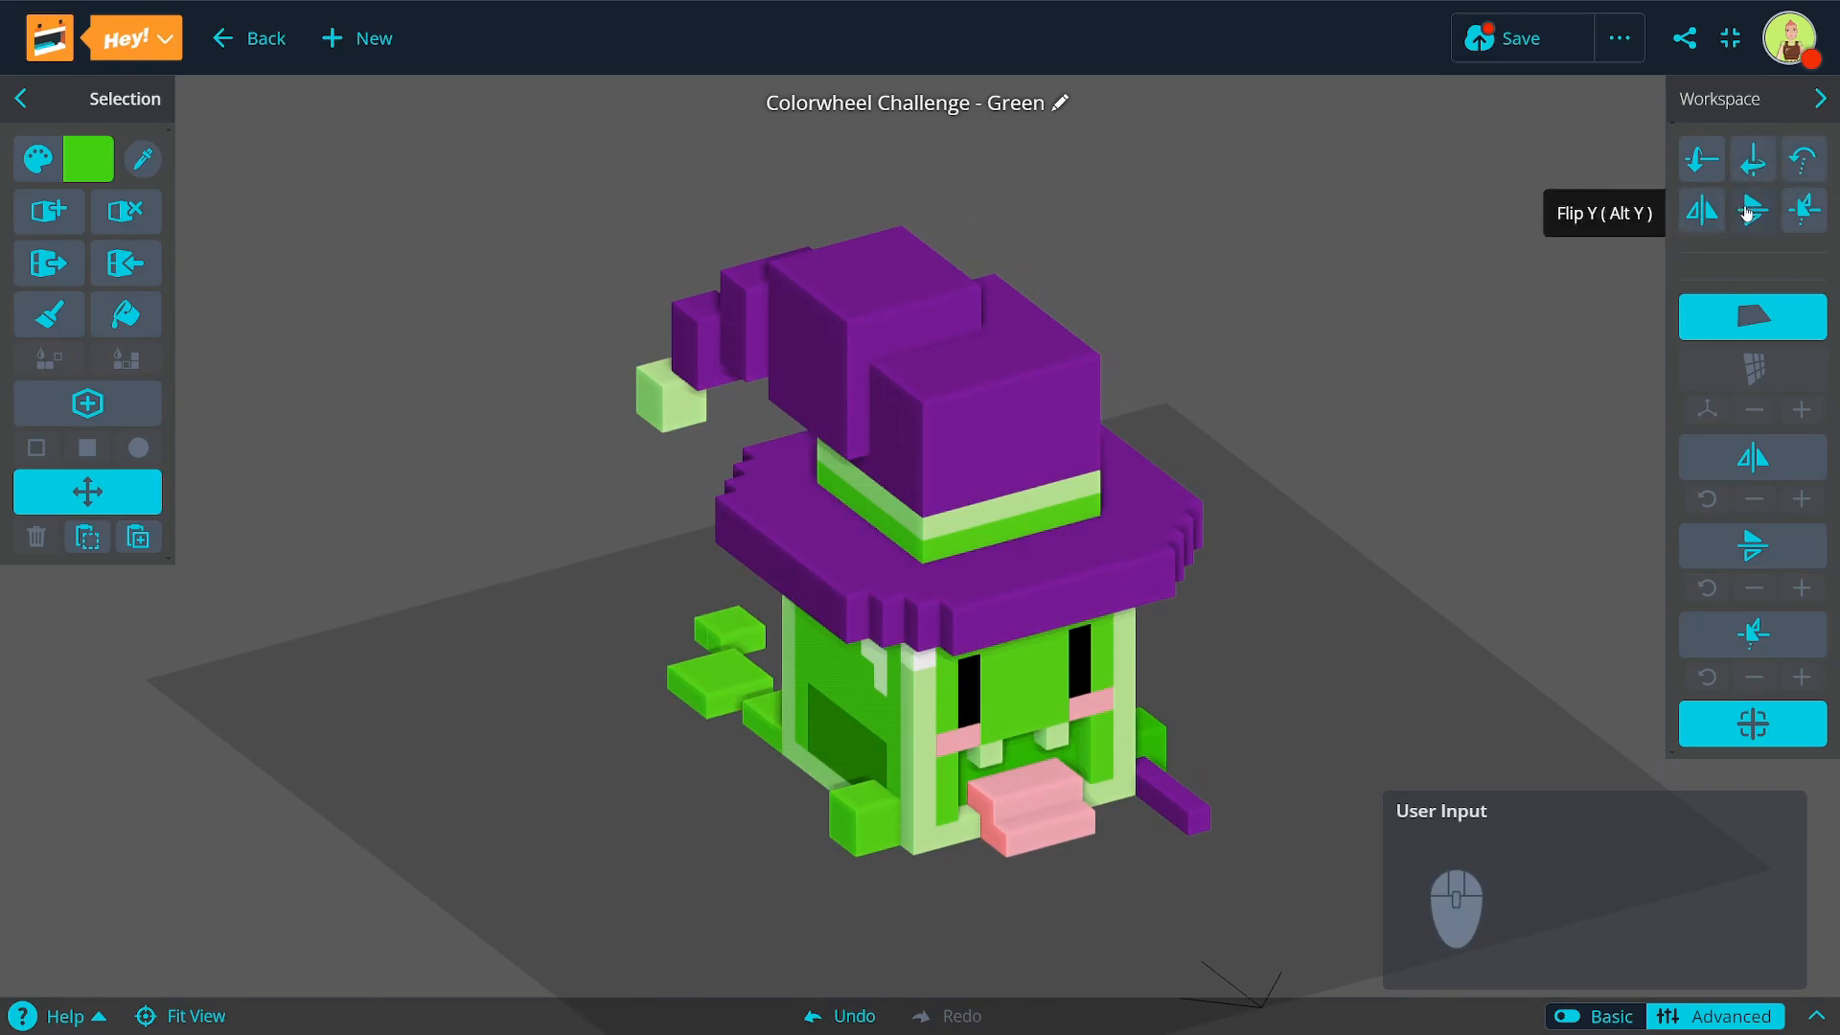
right_drag(1498, 347, 1198, 180)
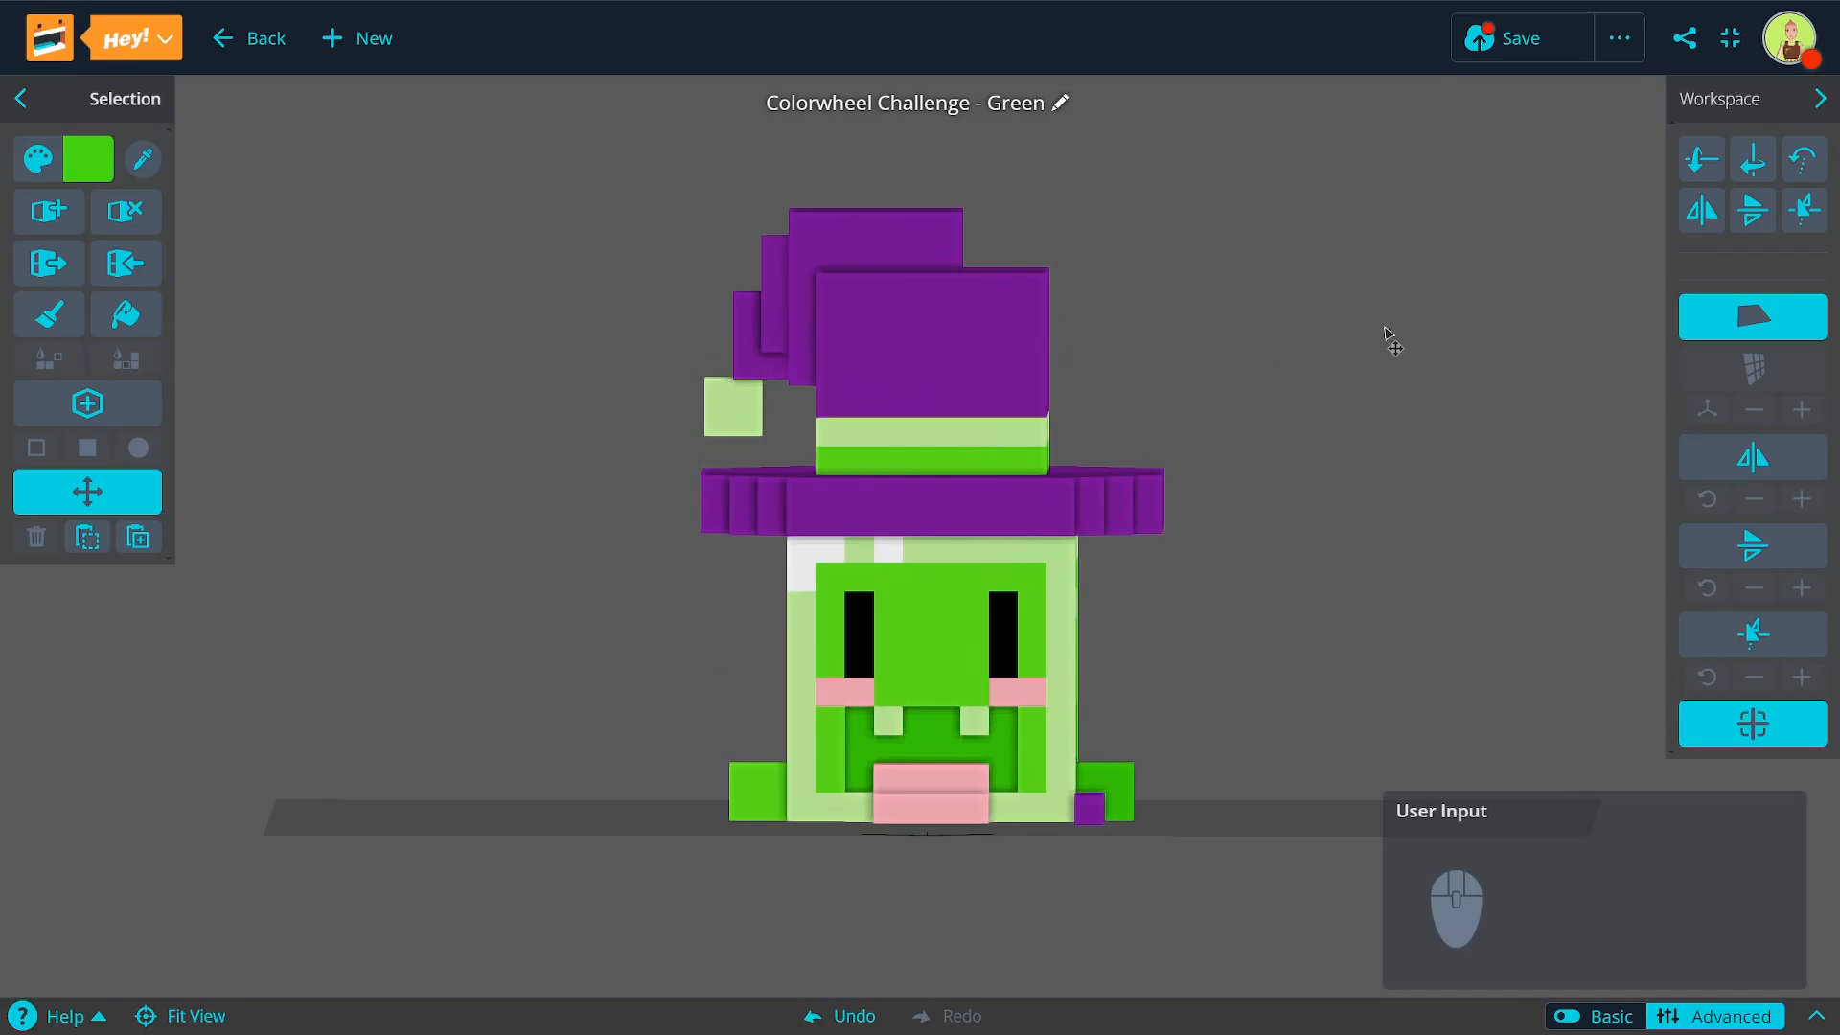
right_drag(1349, 388, 1367, 406)
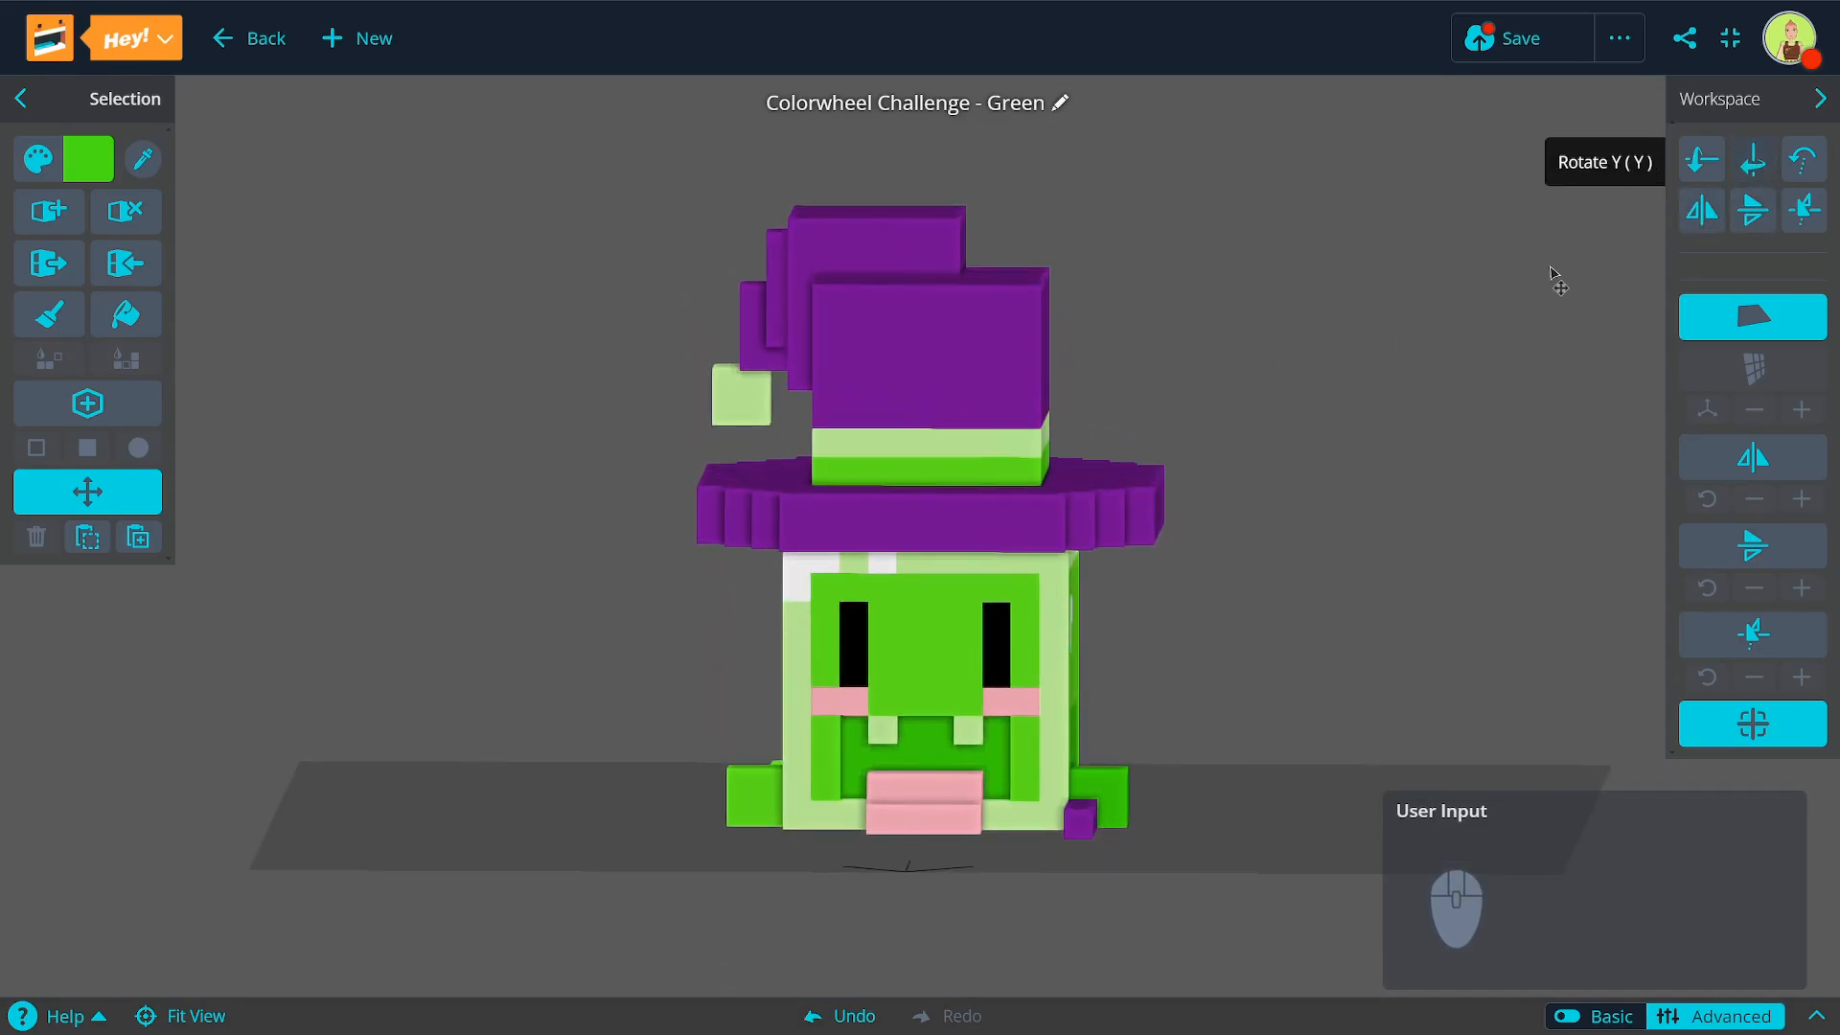
right_drag(1428, 247, 1434, 242)
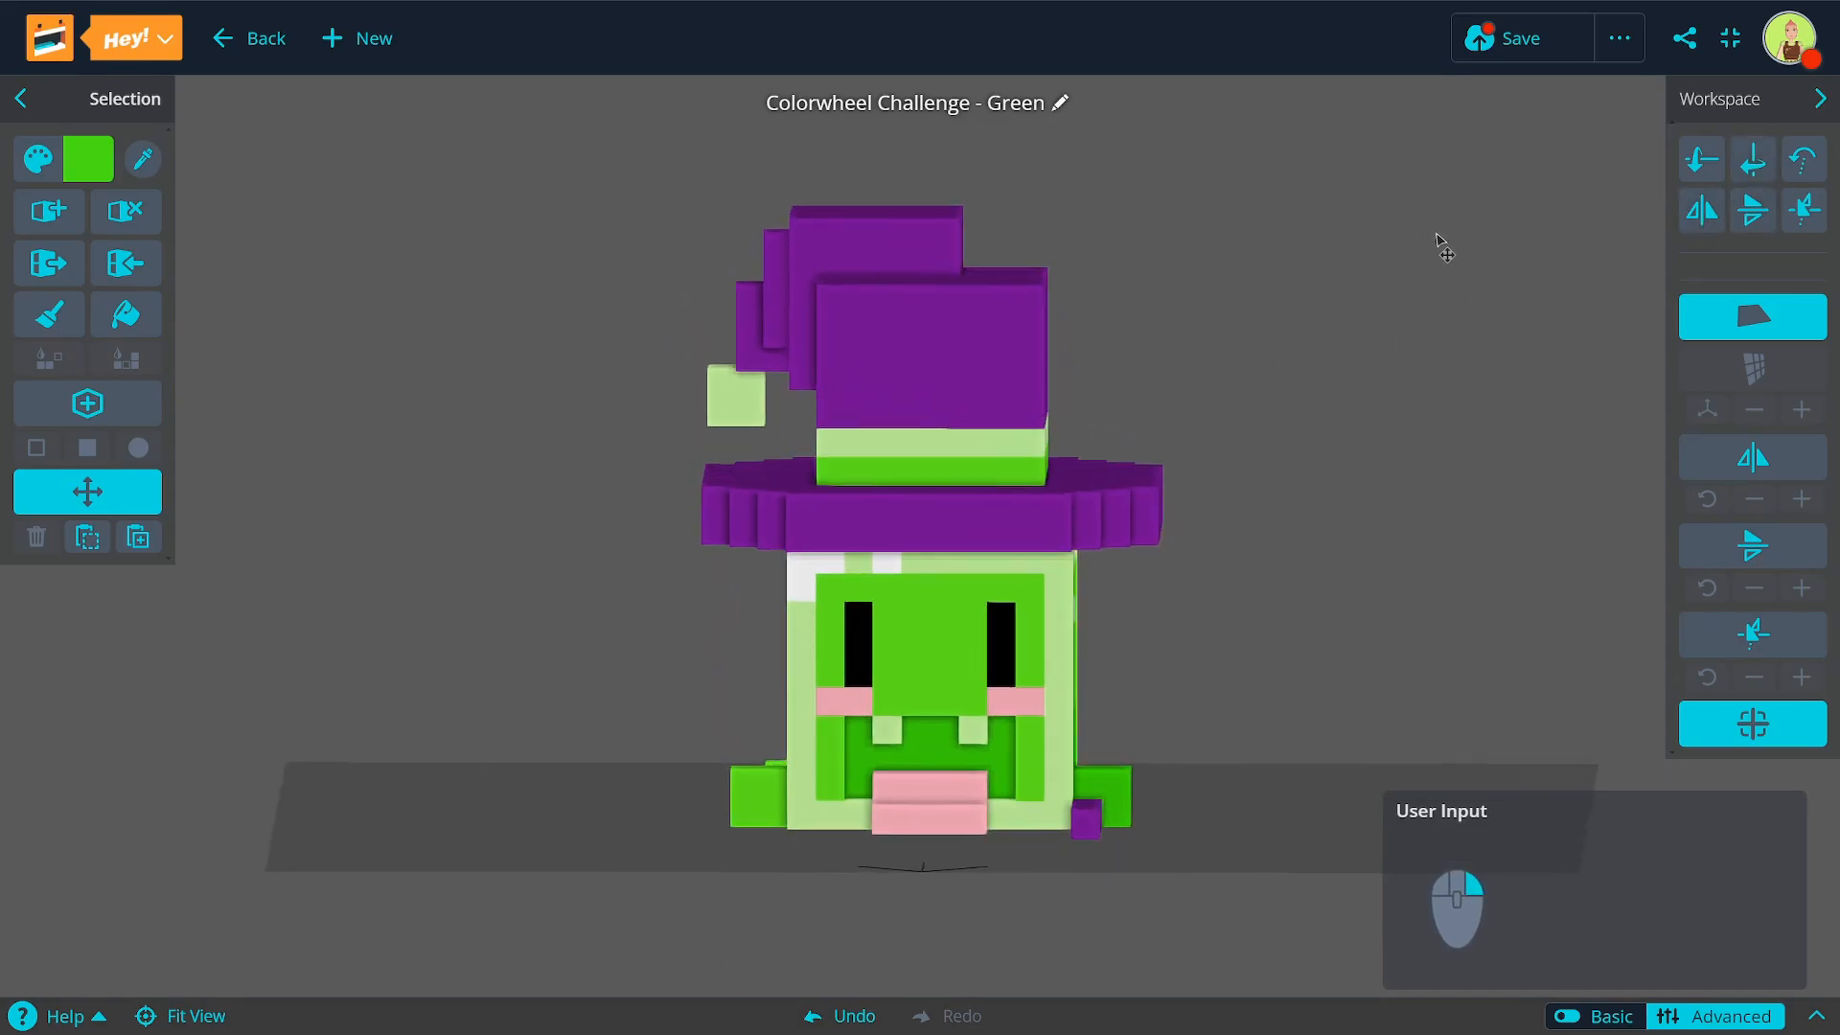
click(1759, 165)
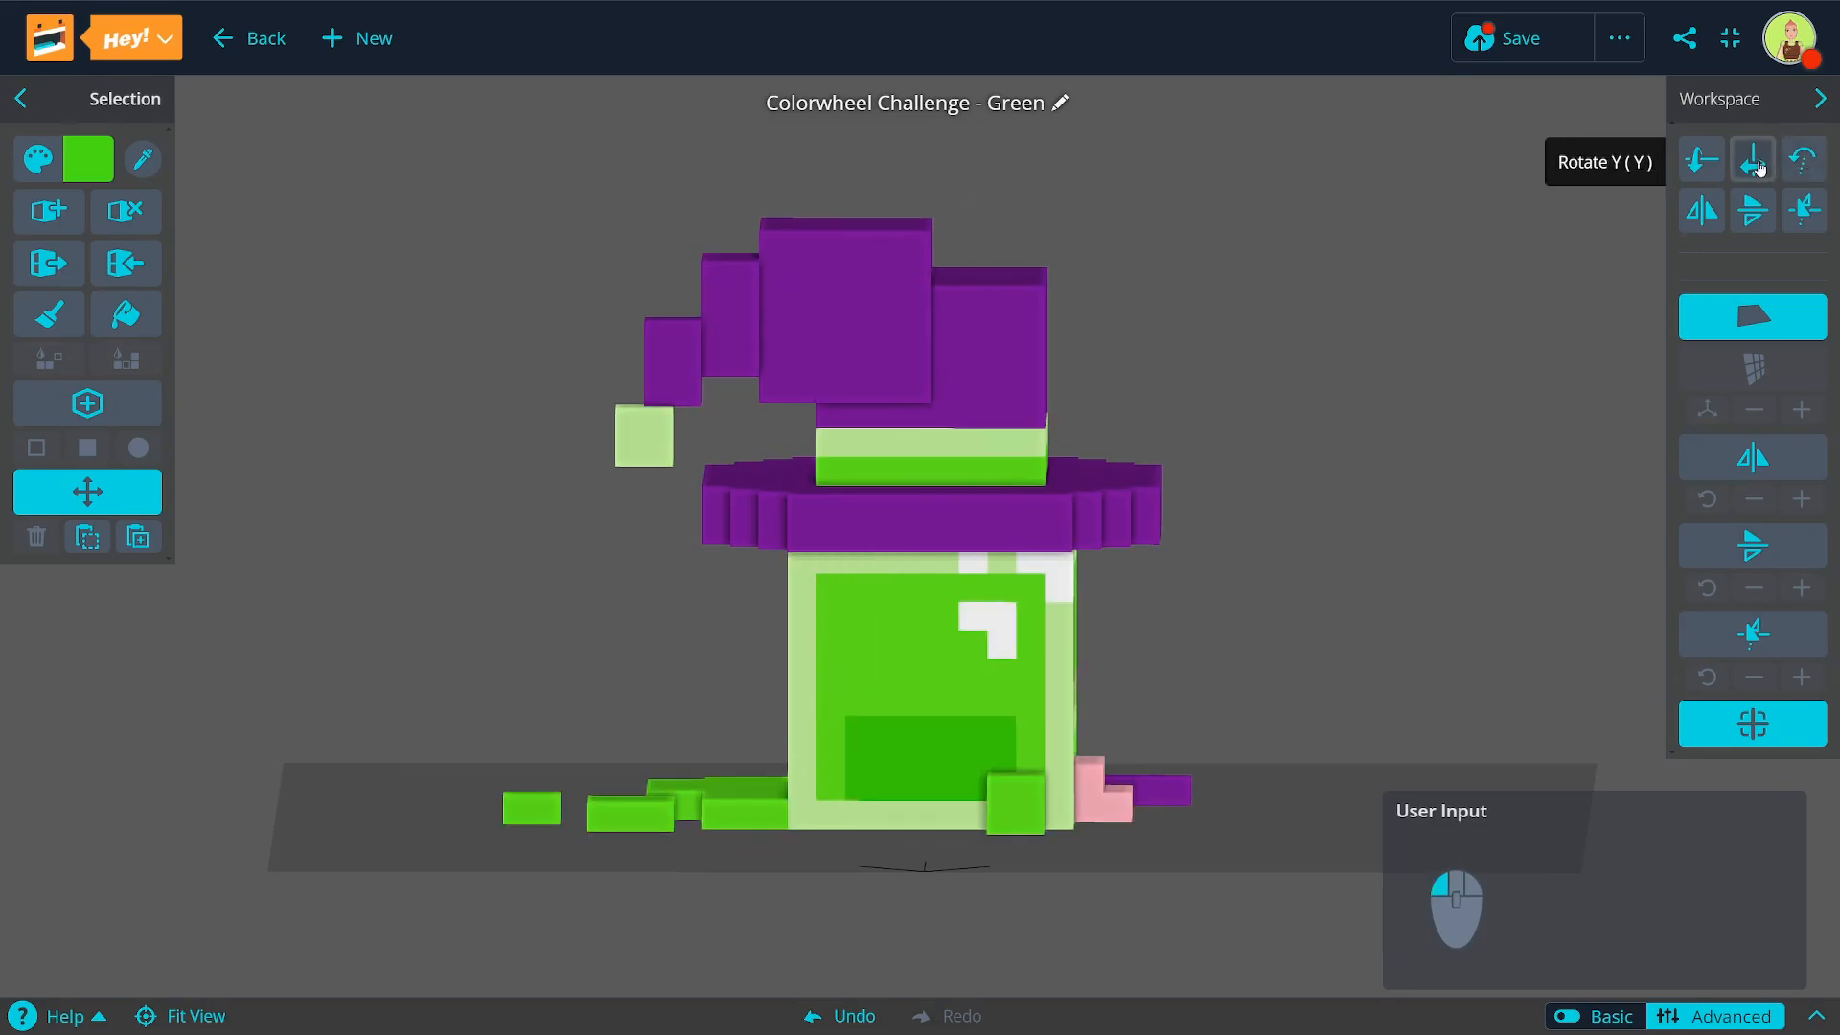
click(1758, 165)
click(1758, 165)
click(1759, 165)
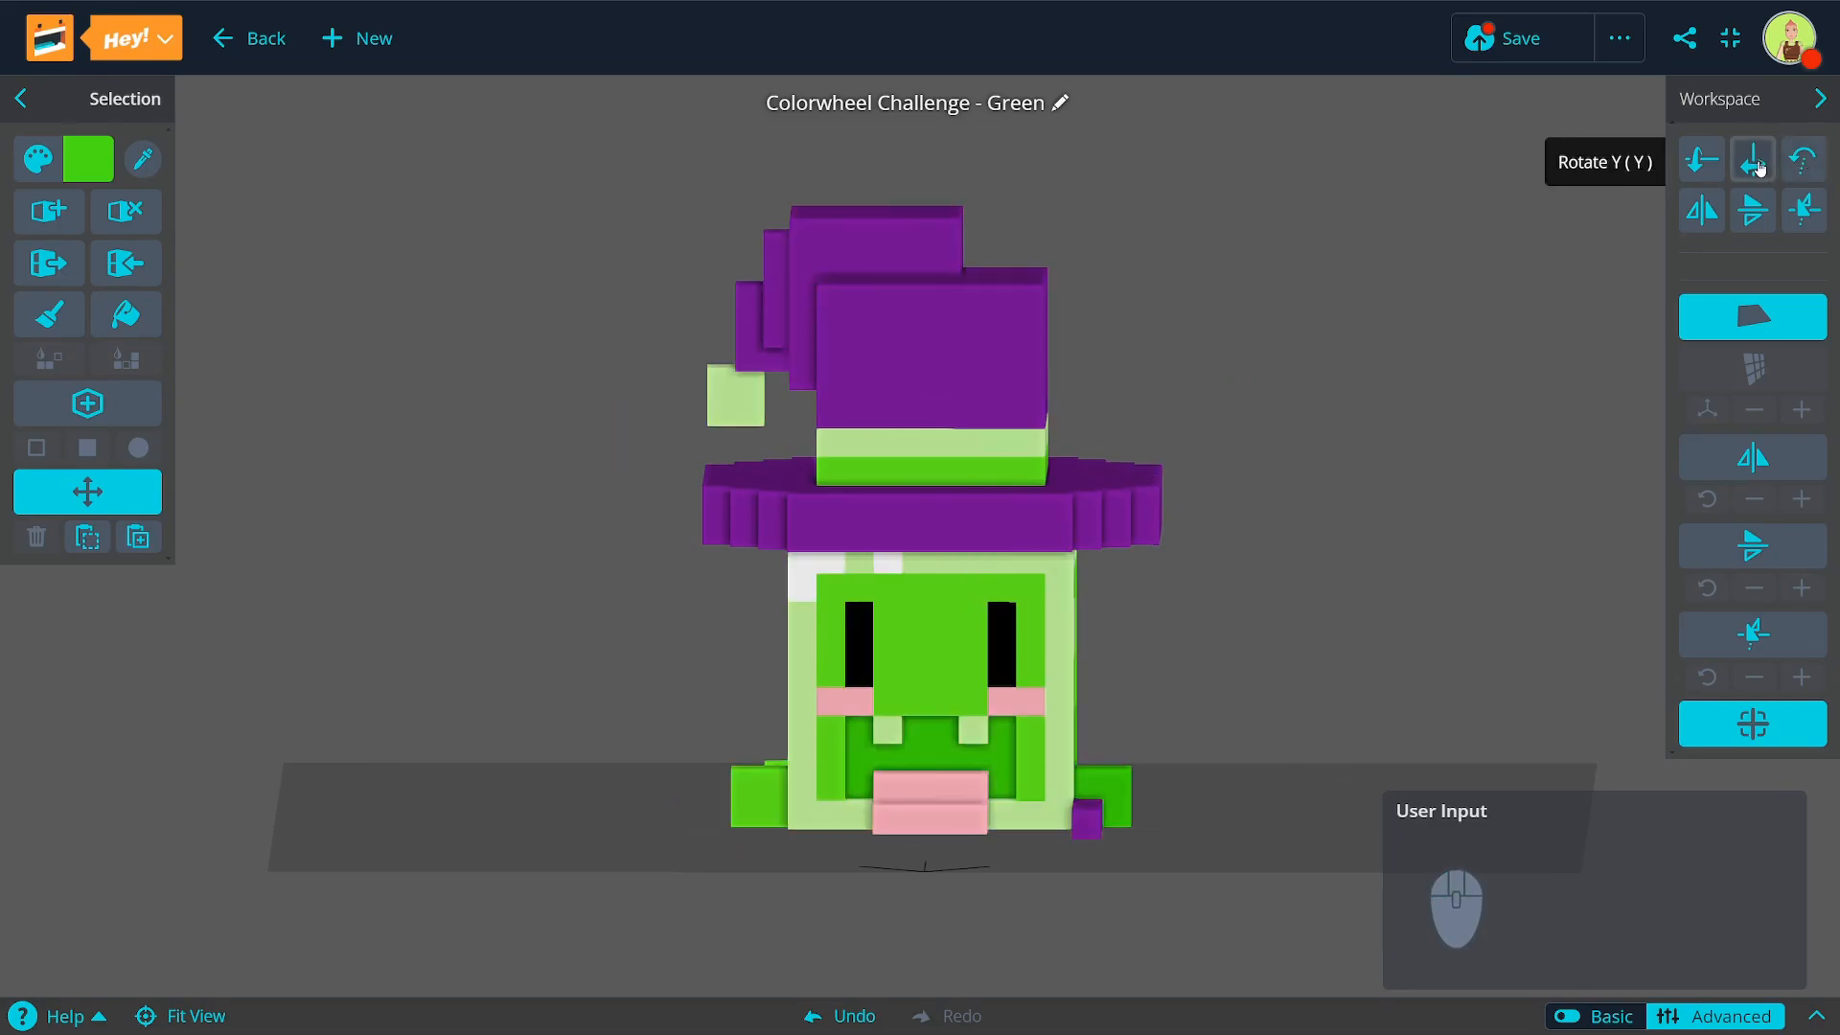
Step: Rotate the whole model two quarter turns about Y, inspect it from different sides, and undo both rotations
right_drag(1086, 460, 1183, 443)
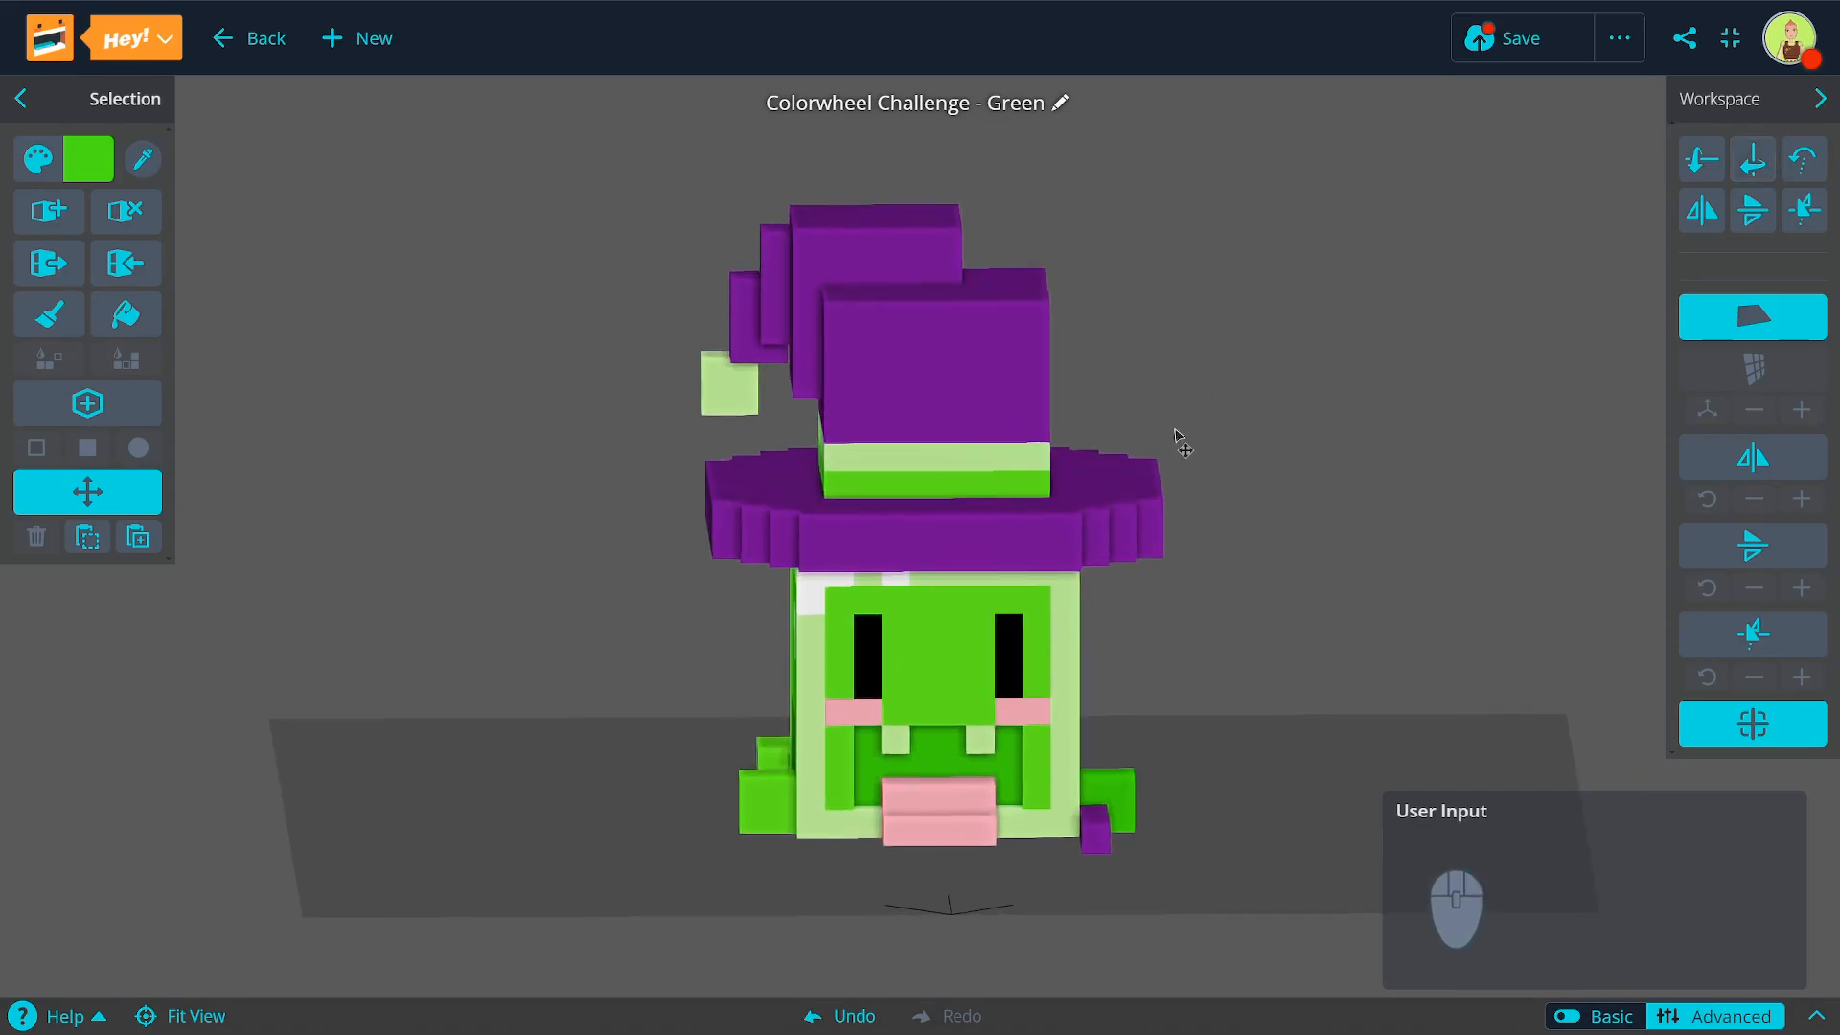
click(1758, 165)
click(1759, 165)
right_drag(1211, 399, 1136, 403)
right_drag(791, 613, 1327, 690)
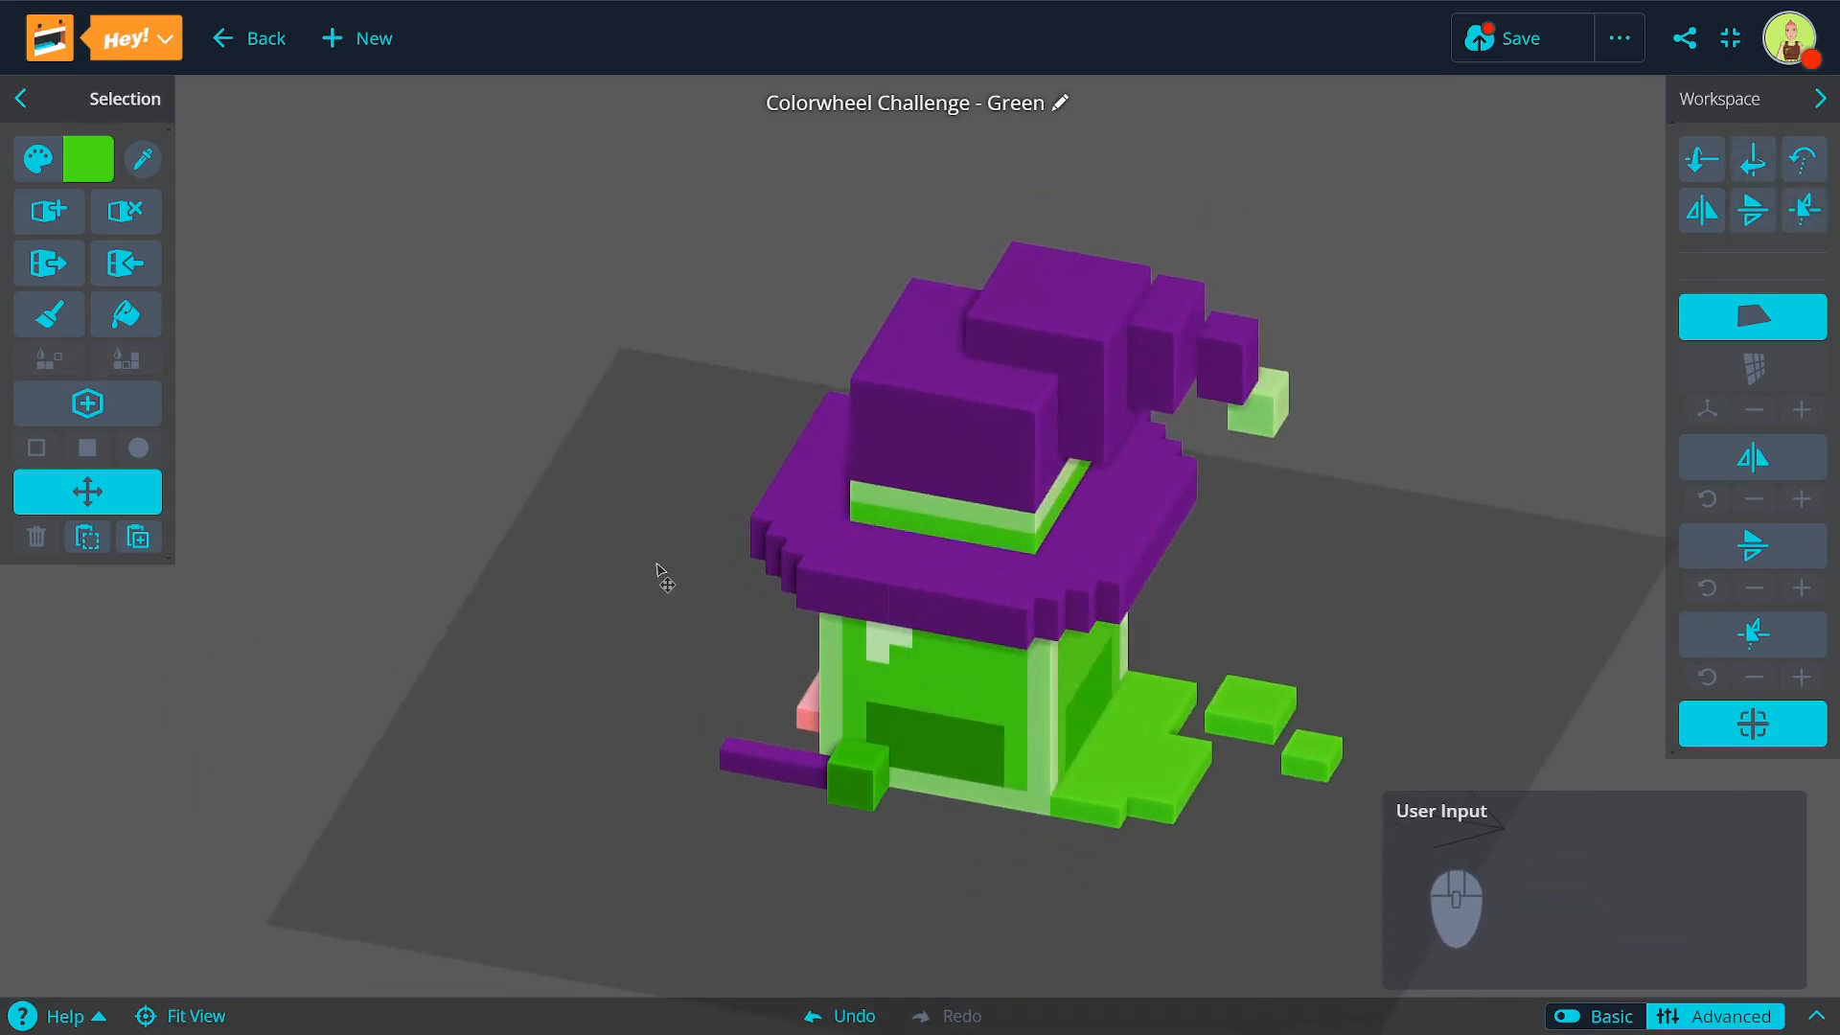
right_drag(1238, 433, 1100, 358)
key(ctrl+z)
key(ctrl+z)
Step: Flip the whole model along Y, check its upside-down position relative to the floor, and undo the flip
right_drag(1435, 362, 1417, 352)
right_drag(1473, 247, 1459, 222)
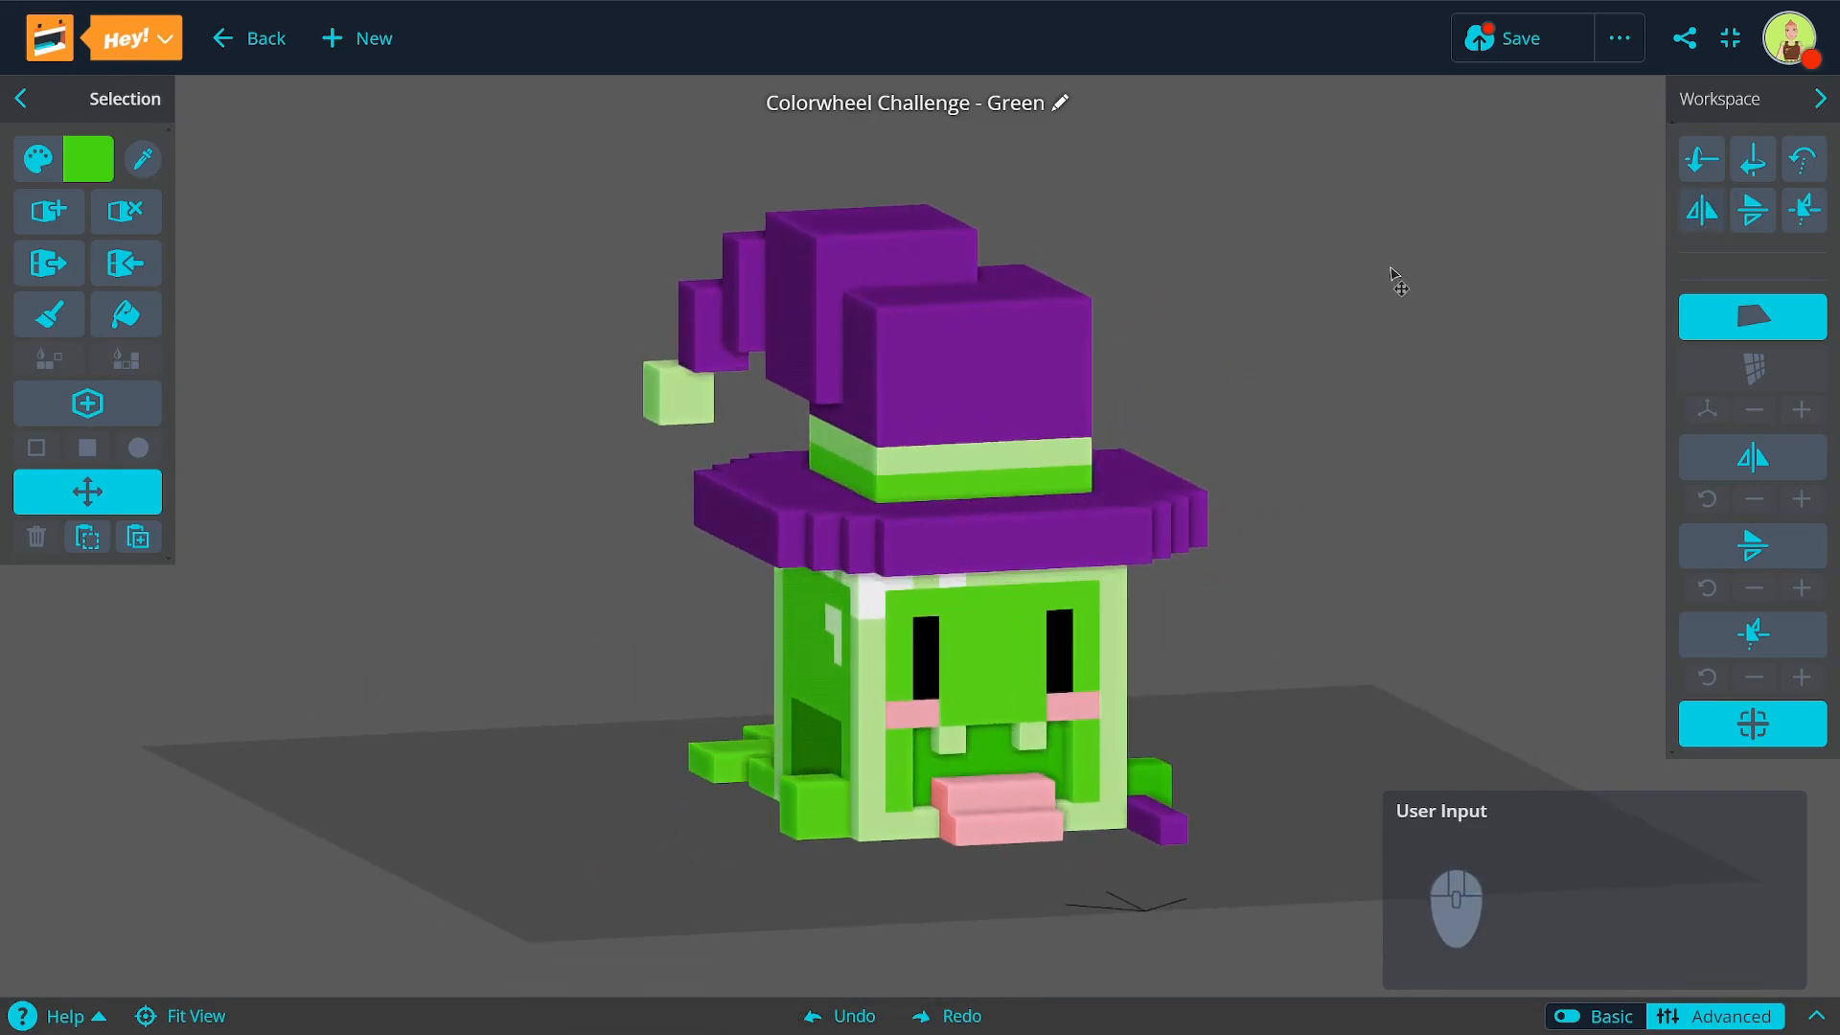
right_drag(1392, 272, 1376, 238)
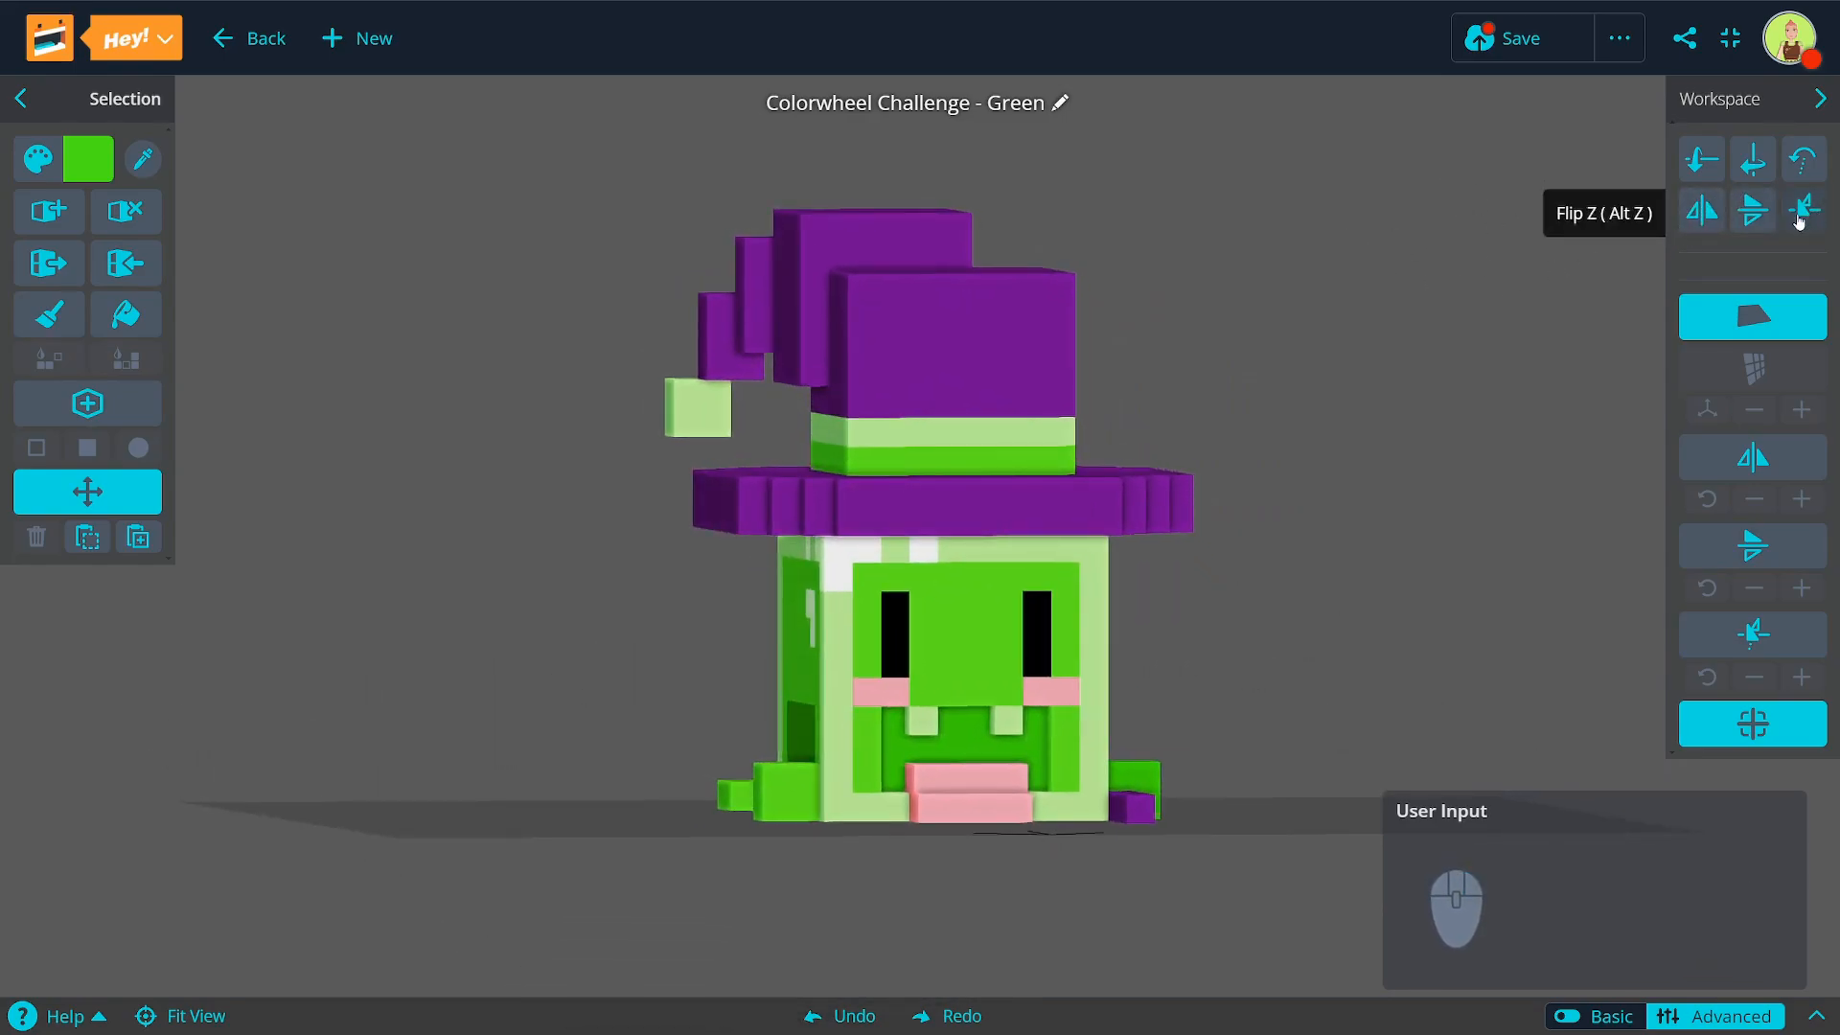
click(1752, 211)
scroll(964, 455, down, 5)
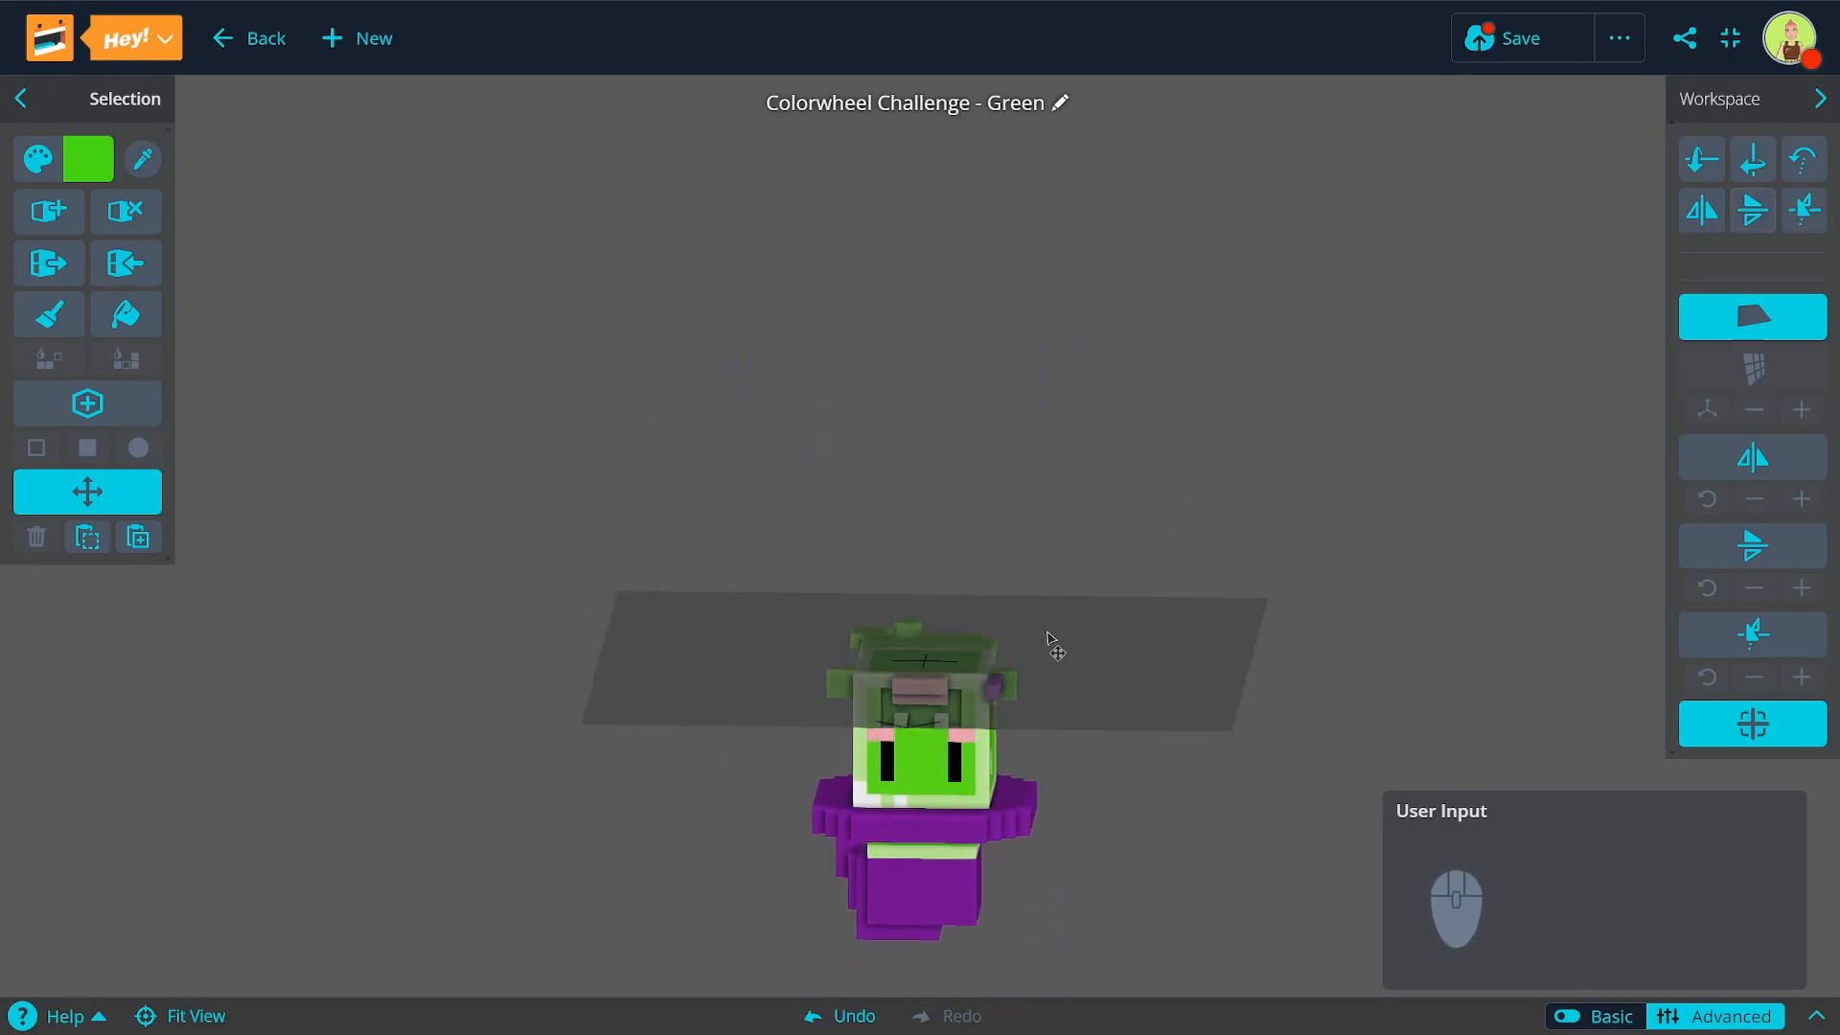
right_drag(1069, 518, 1051, 575)
key(ctrl+z)
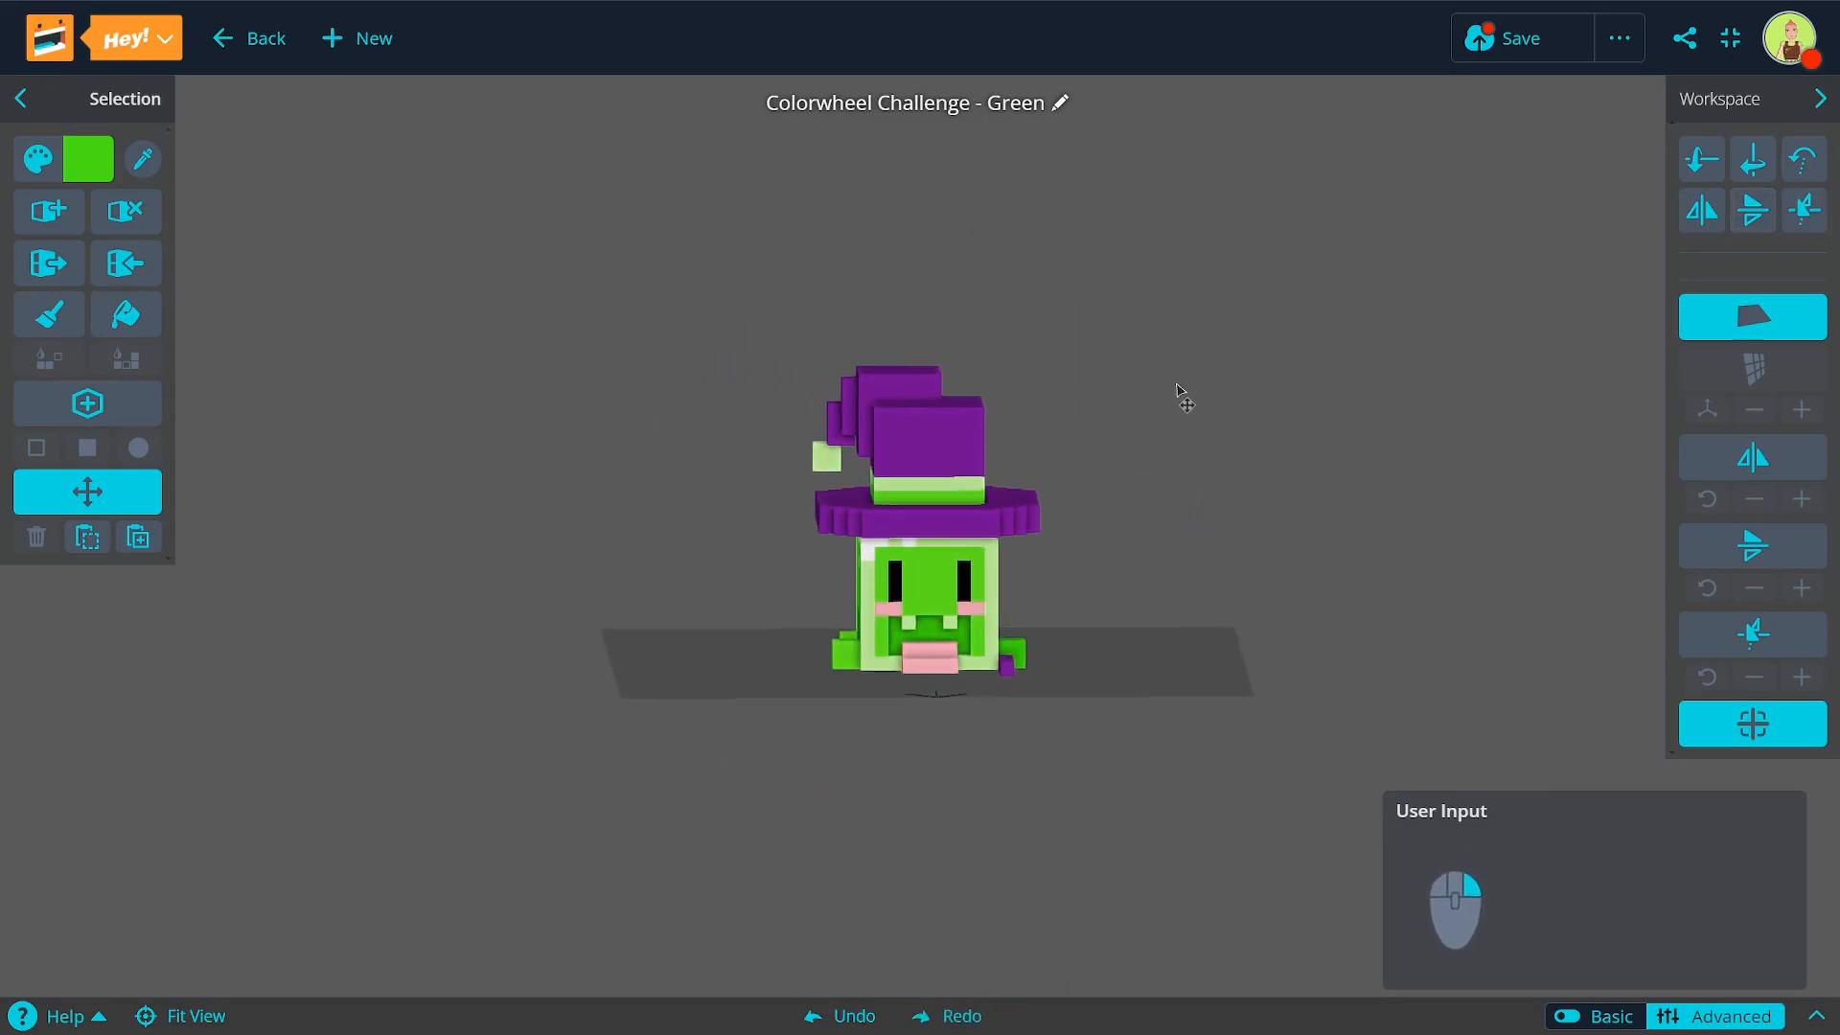
scroll(1107, 484, up, 3)
right_drag(1107, 484, 738, 279)
scroll(1093, 422, up, 4)
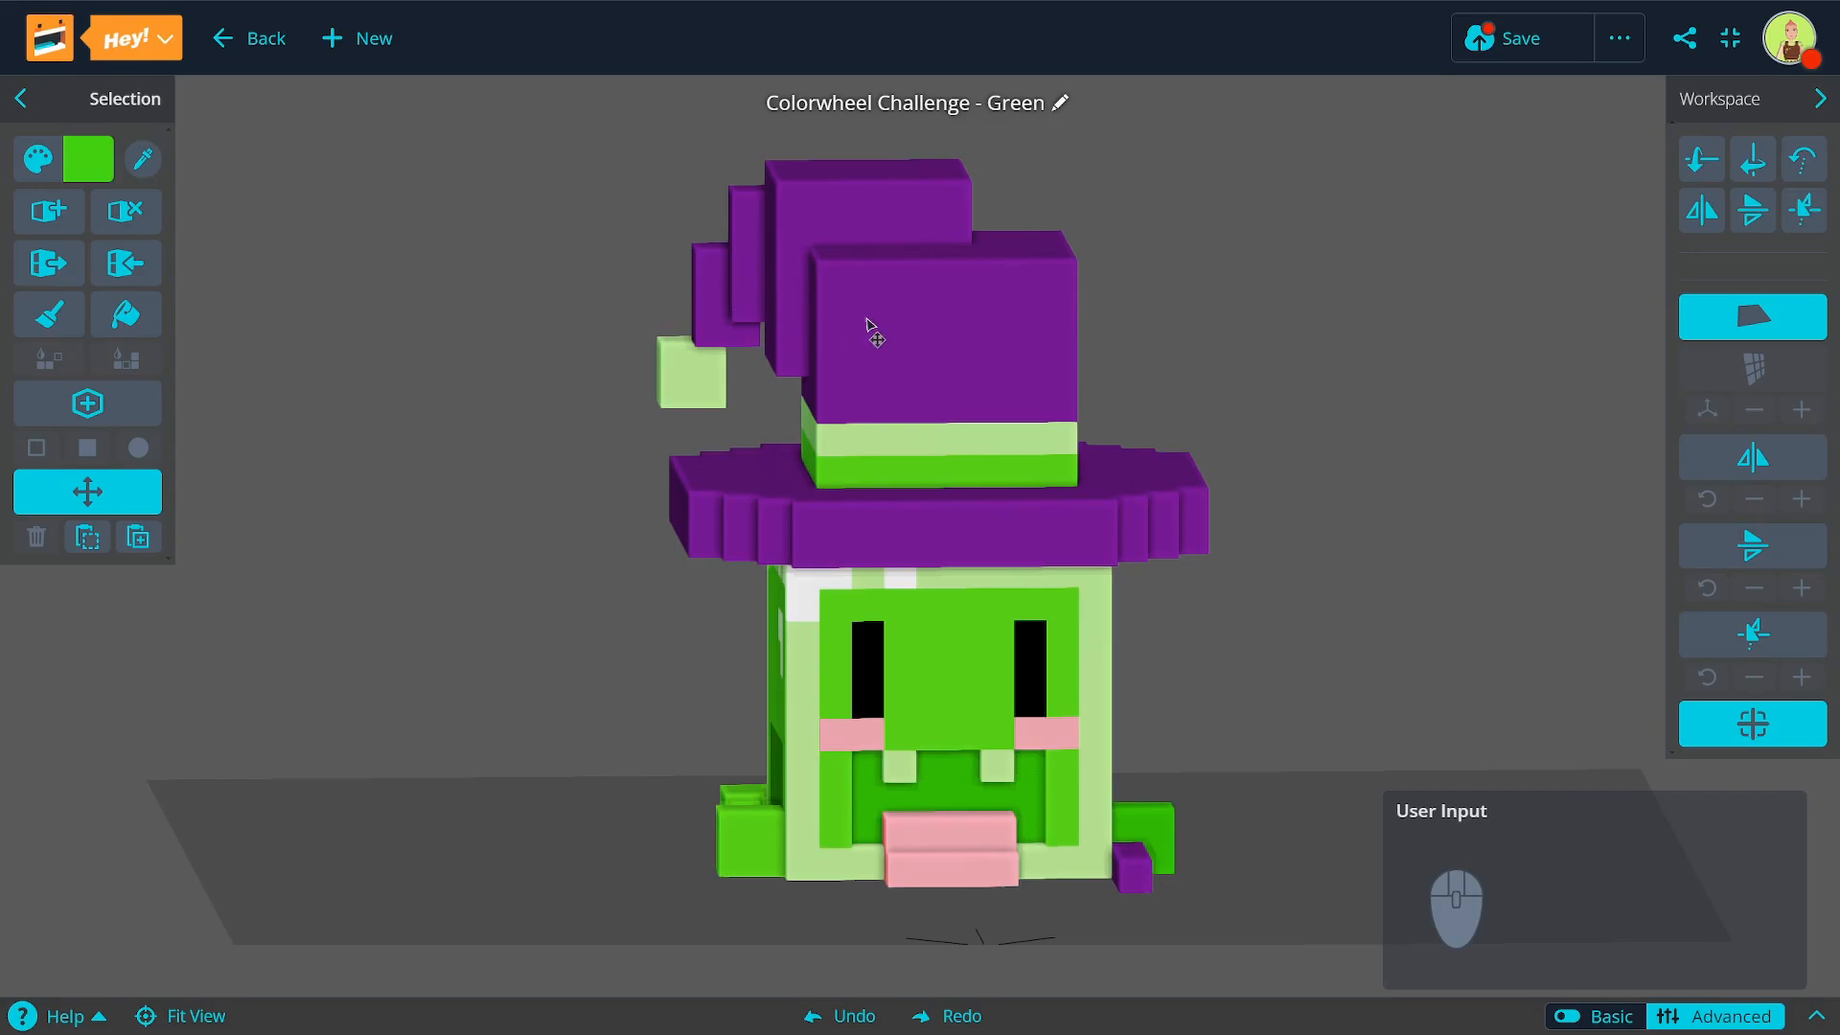
Step: Flip the whole model along X and inspect the mirrored character from the front, side and above
click(1702, 211)
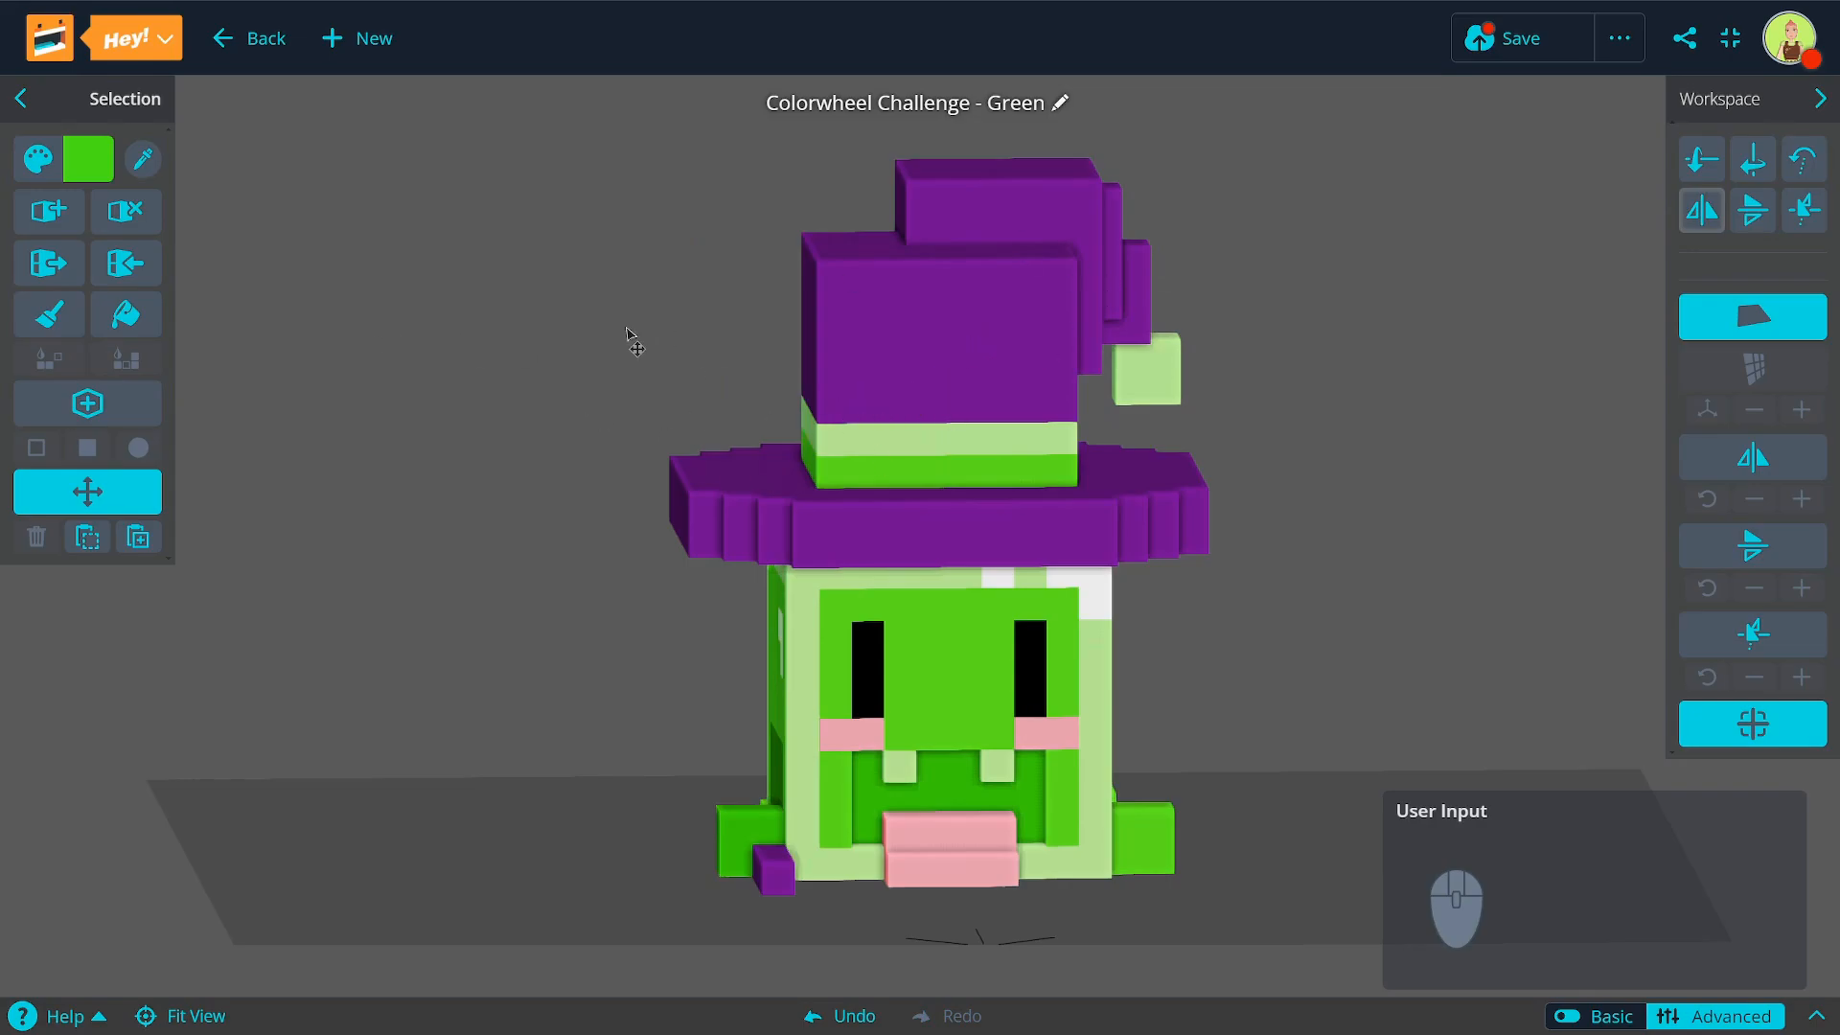
right_drag(1114, 388, 1062, 306)
right_drag(831, 496, 1043, 683)
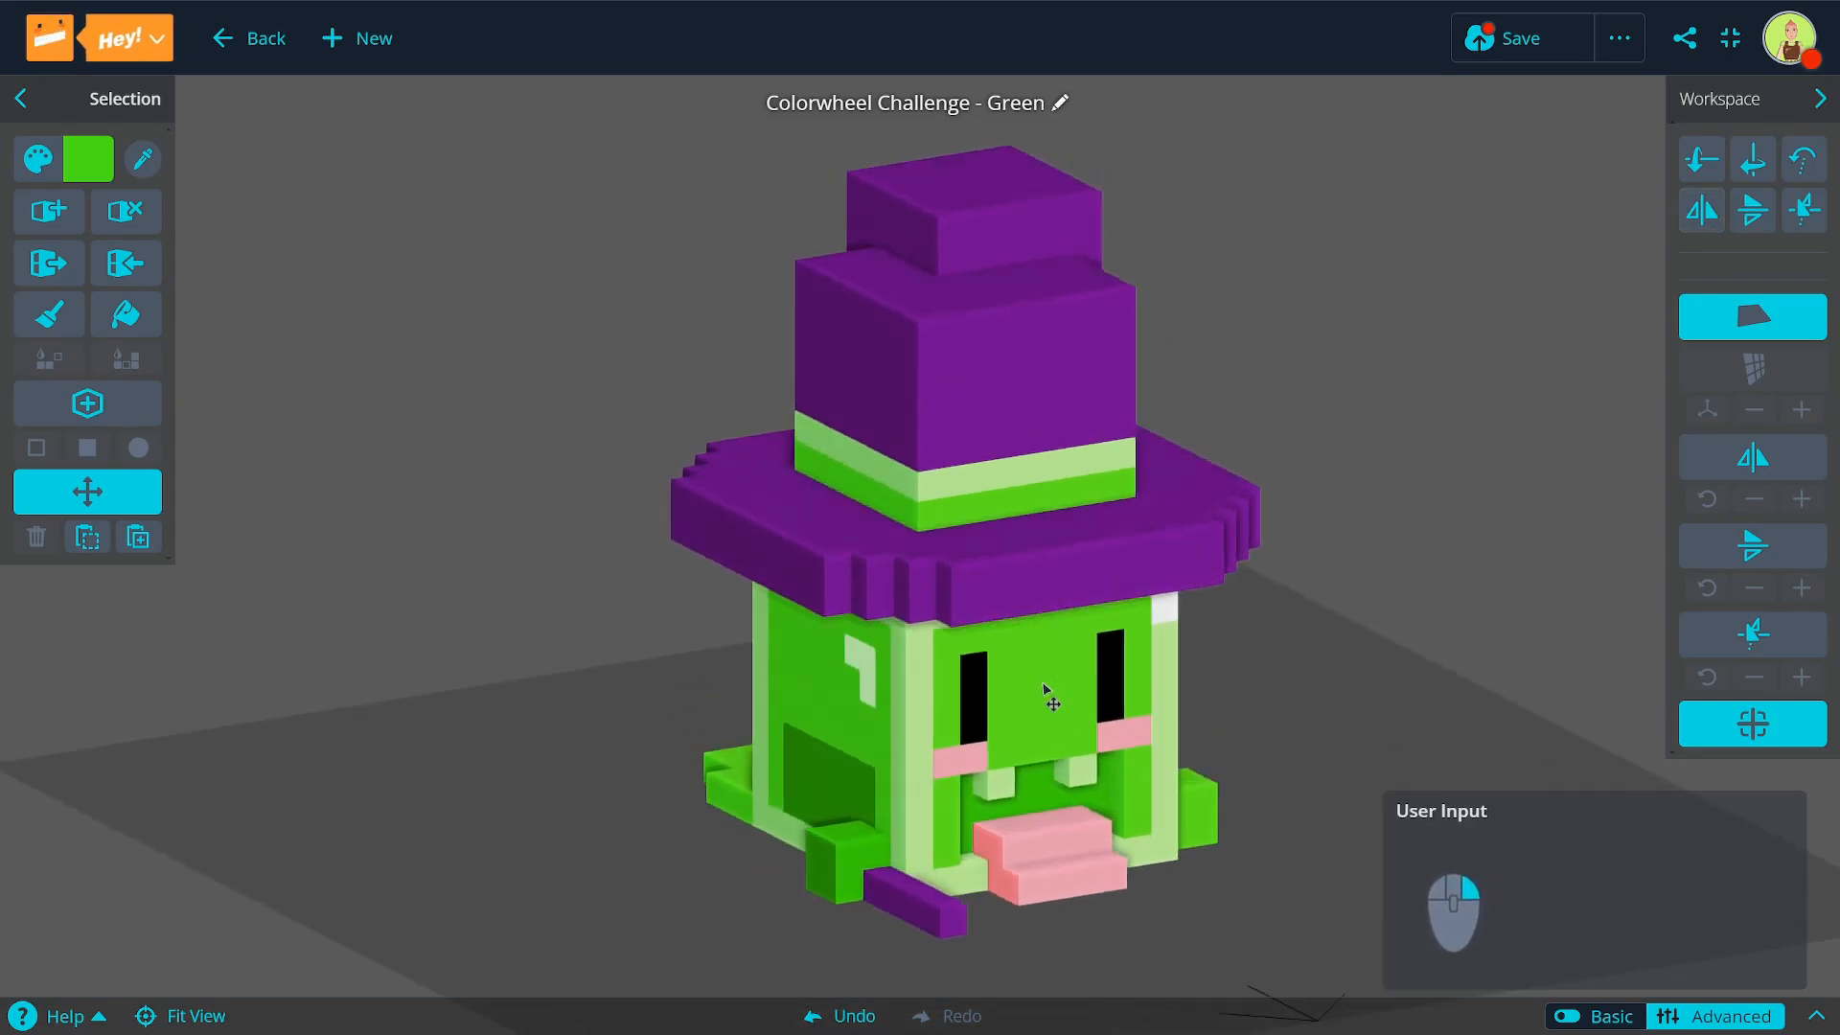
right_drag(711, 594, 1298, 400)
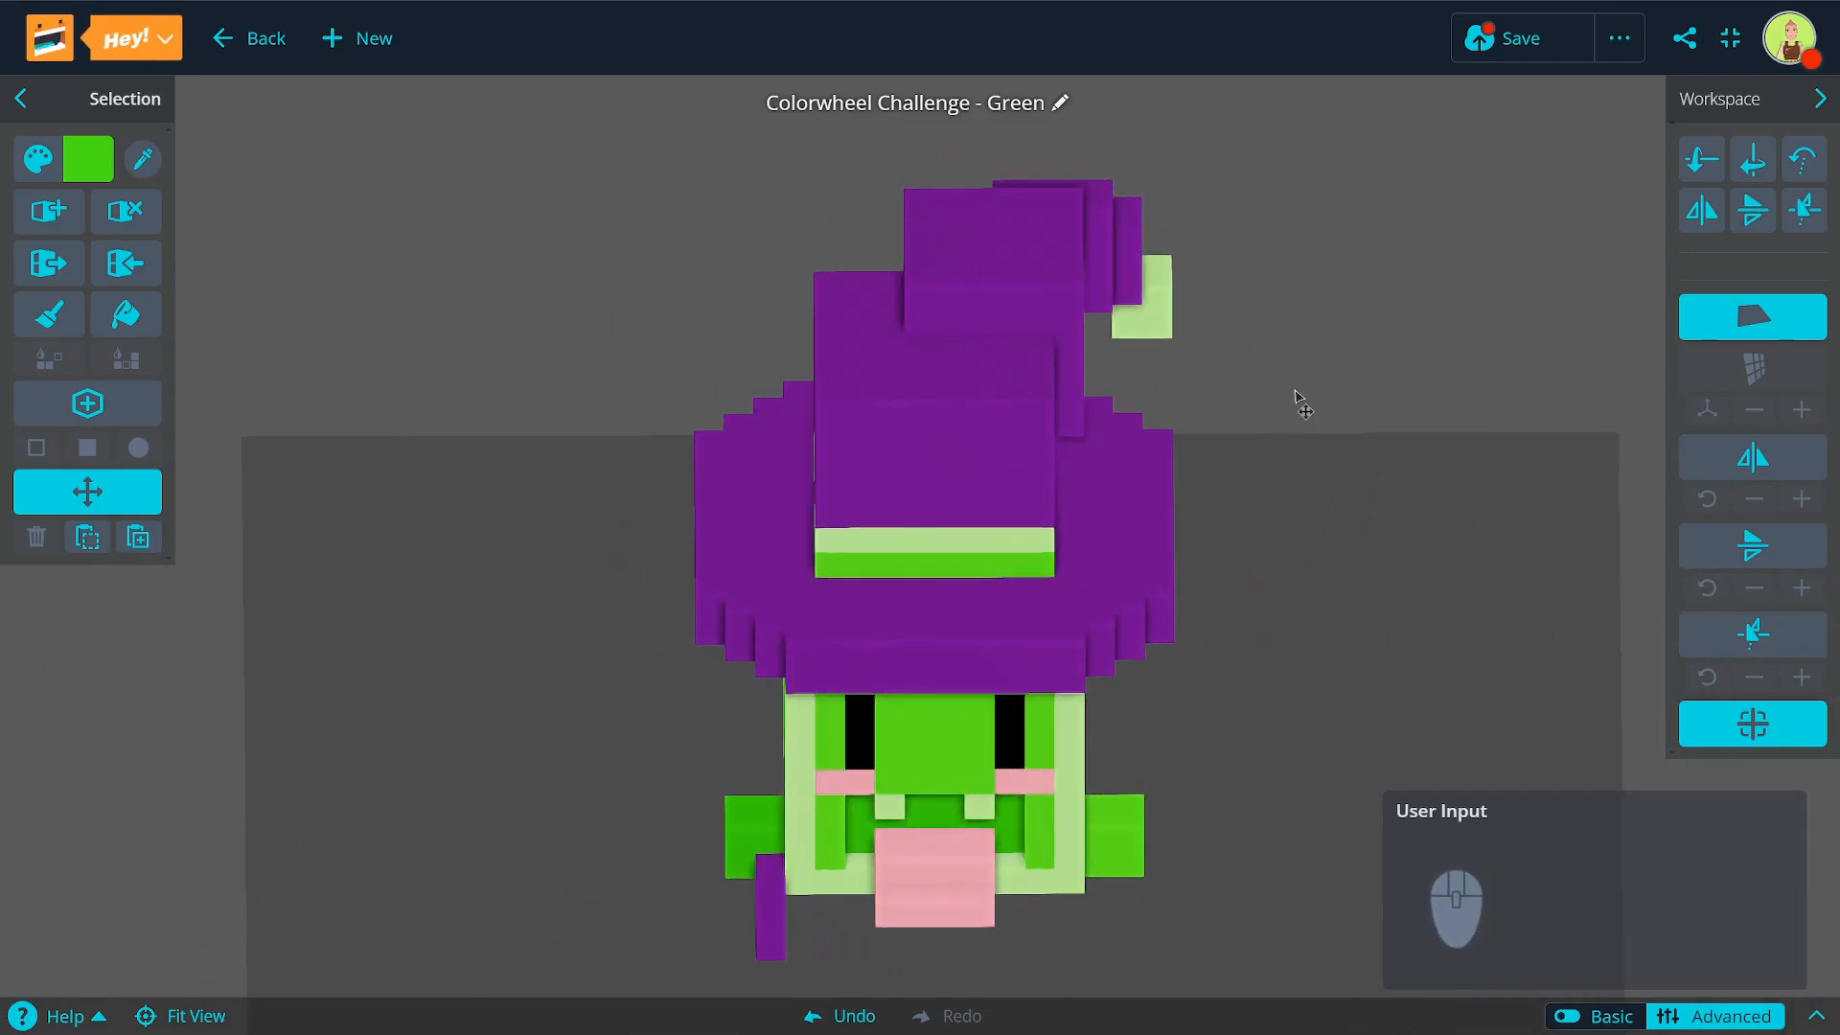
Step: Toggle the camera perspective and compare the Basic and Advanced tool sets
click(1753, 317)
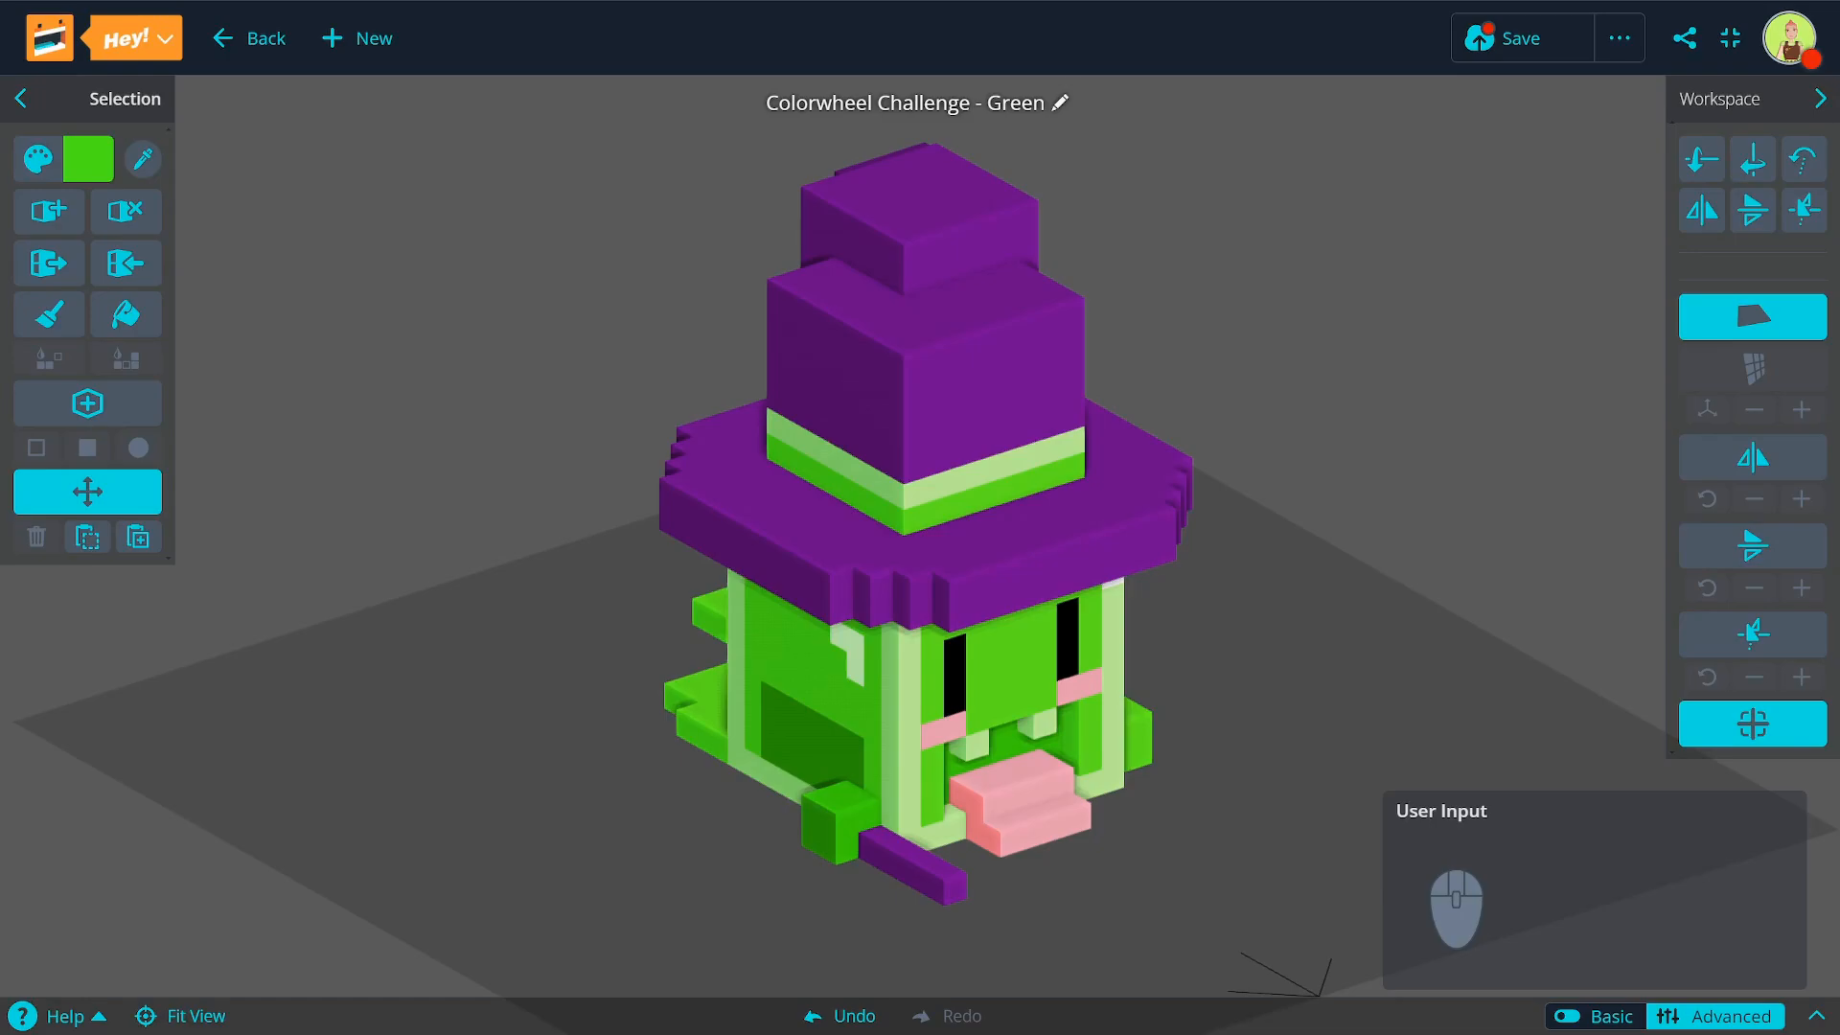
click(1716, 1016)
click(1590, 1016)
Step: Turn on the X-, Y- and Z-axis mirrors and view their planes around the character
click(1744, 452)
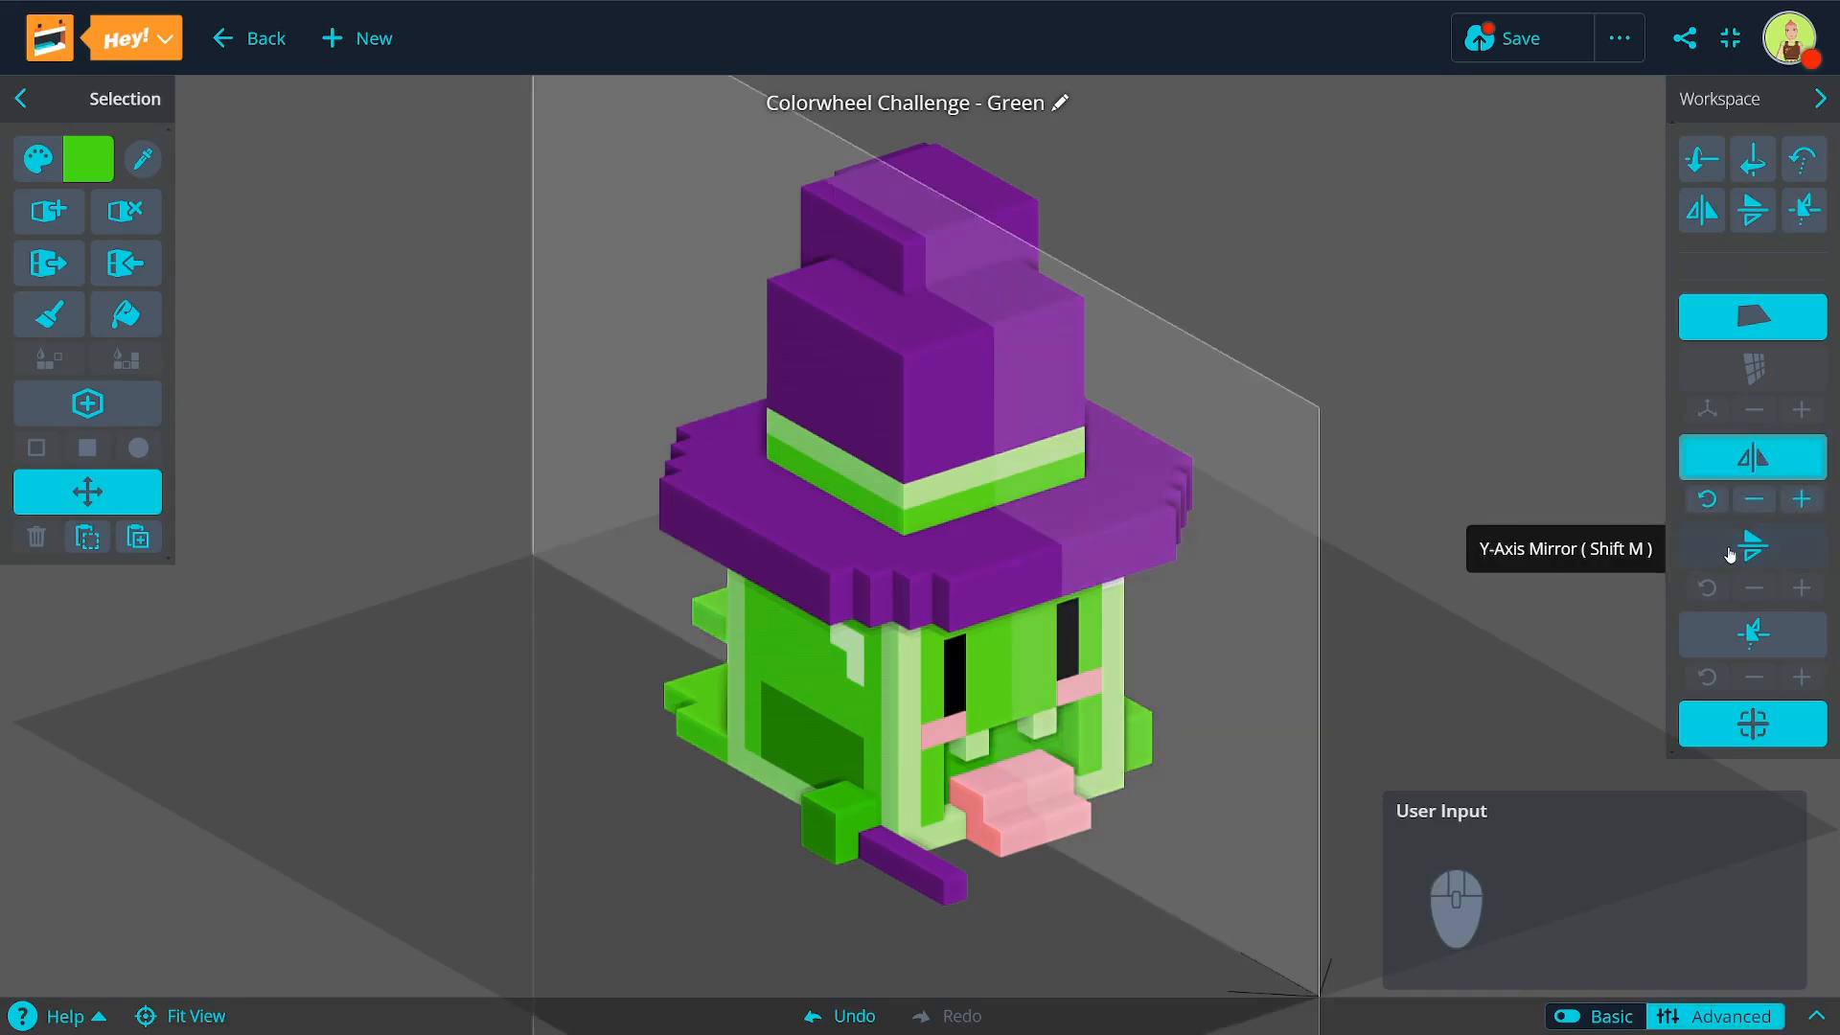
click(1729, 554)
click(1735, 648)
drag(745, 788, 749, 682)
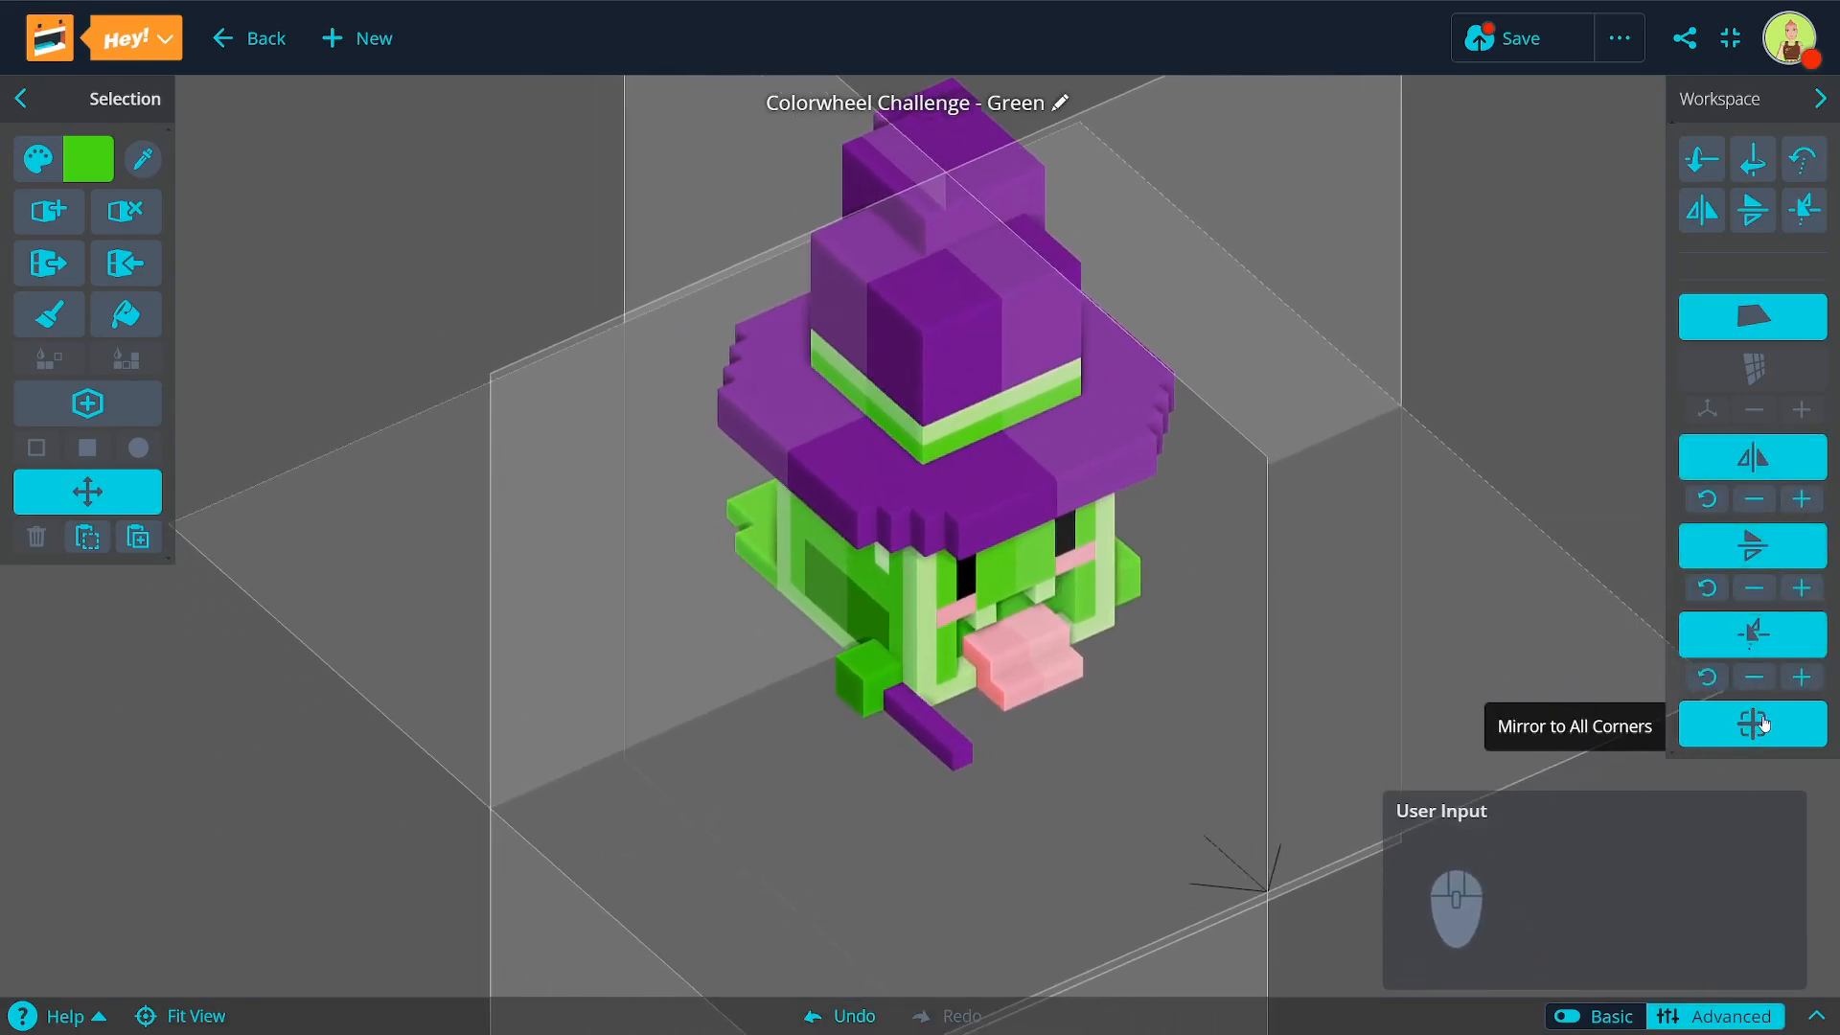
drag(872, 787, 863, 762)
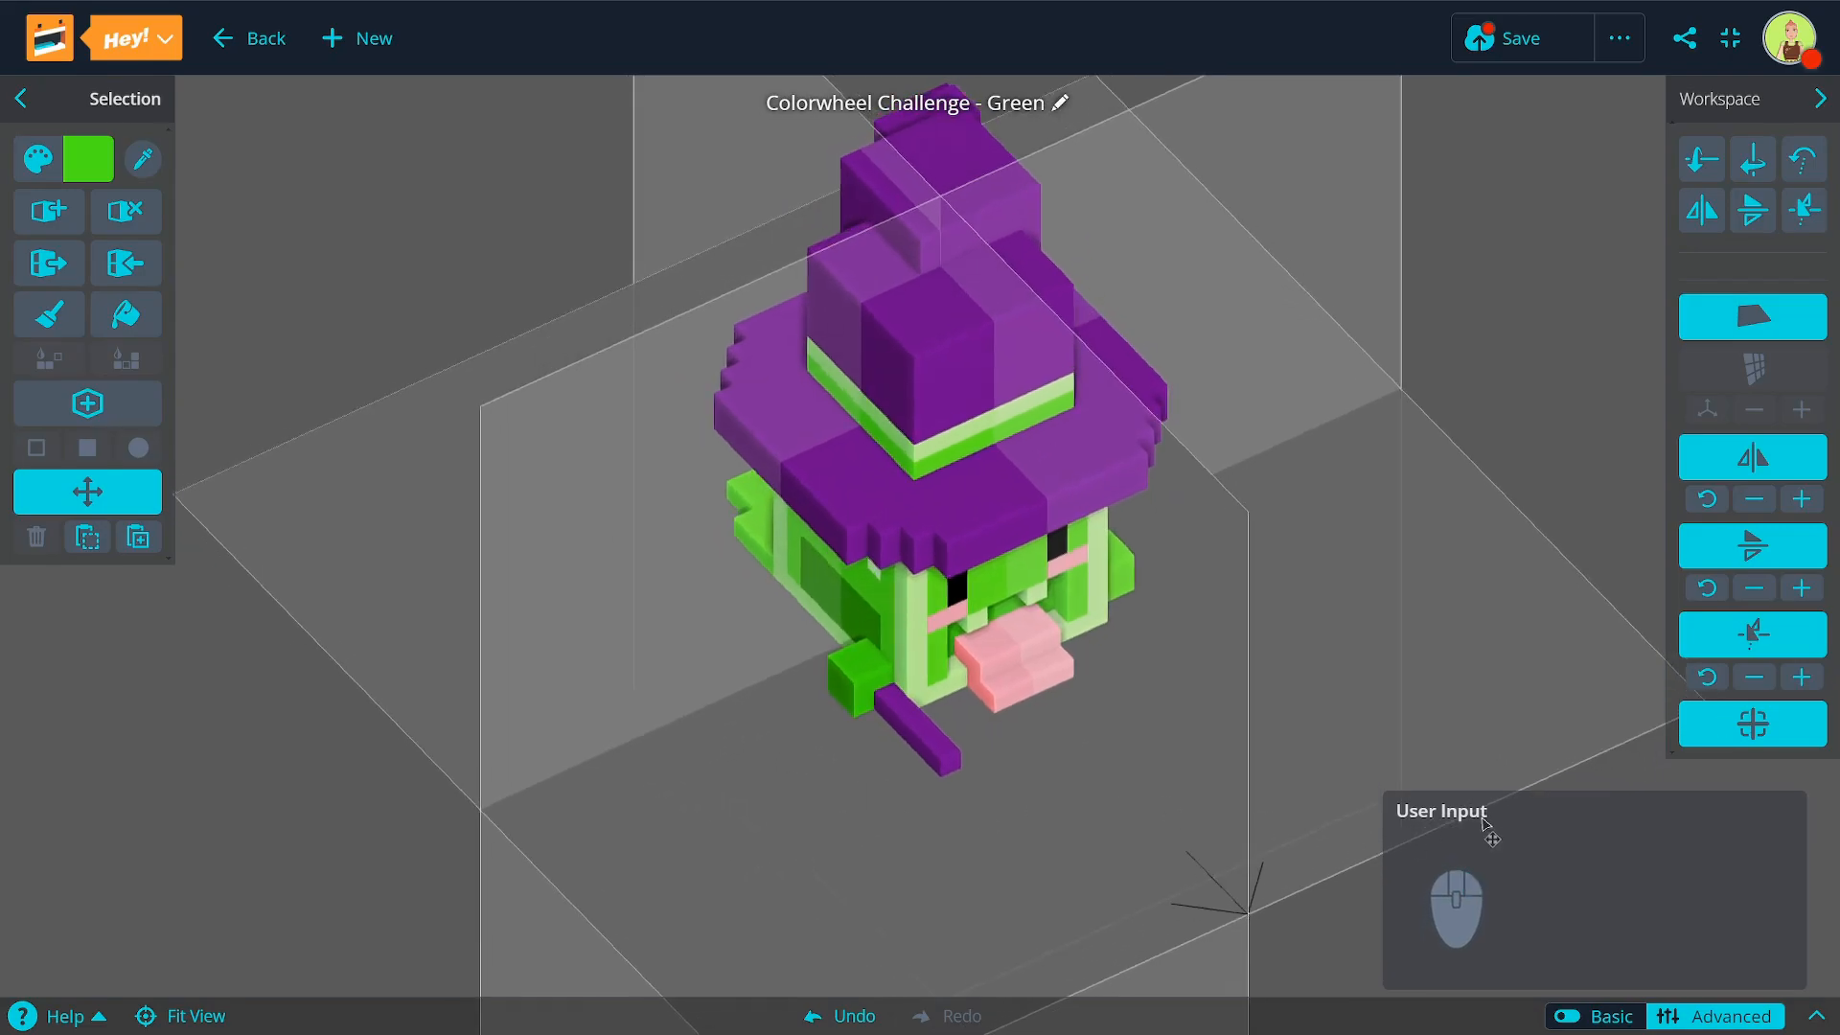
Step: Turn off Mirror to All Corners and add a small patch of green voxels on the floor in front of the character
click(1720, 726)
drag(832, 830, 863, 810)
right_drag(910, 667, 928, 537)
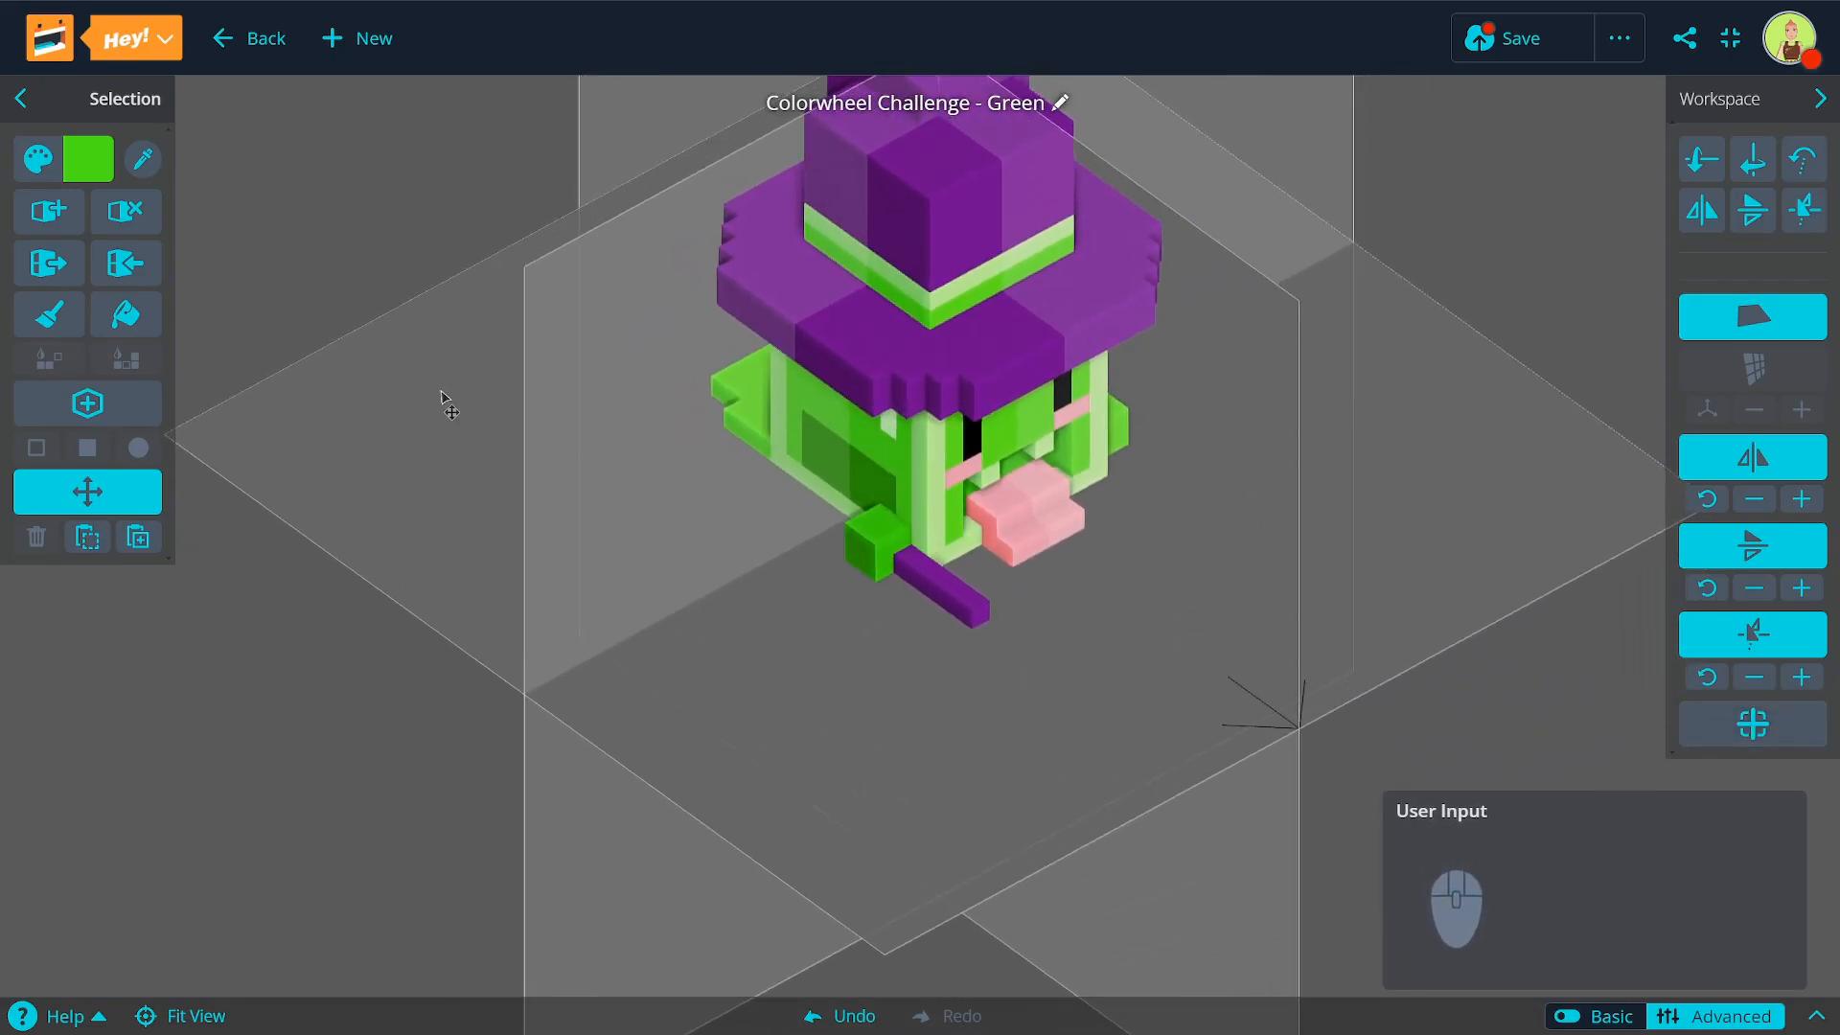
key(a)
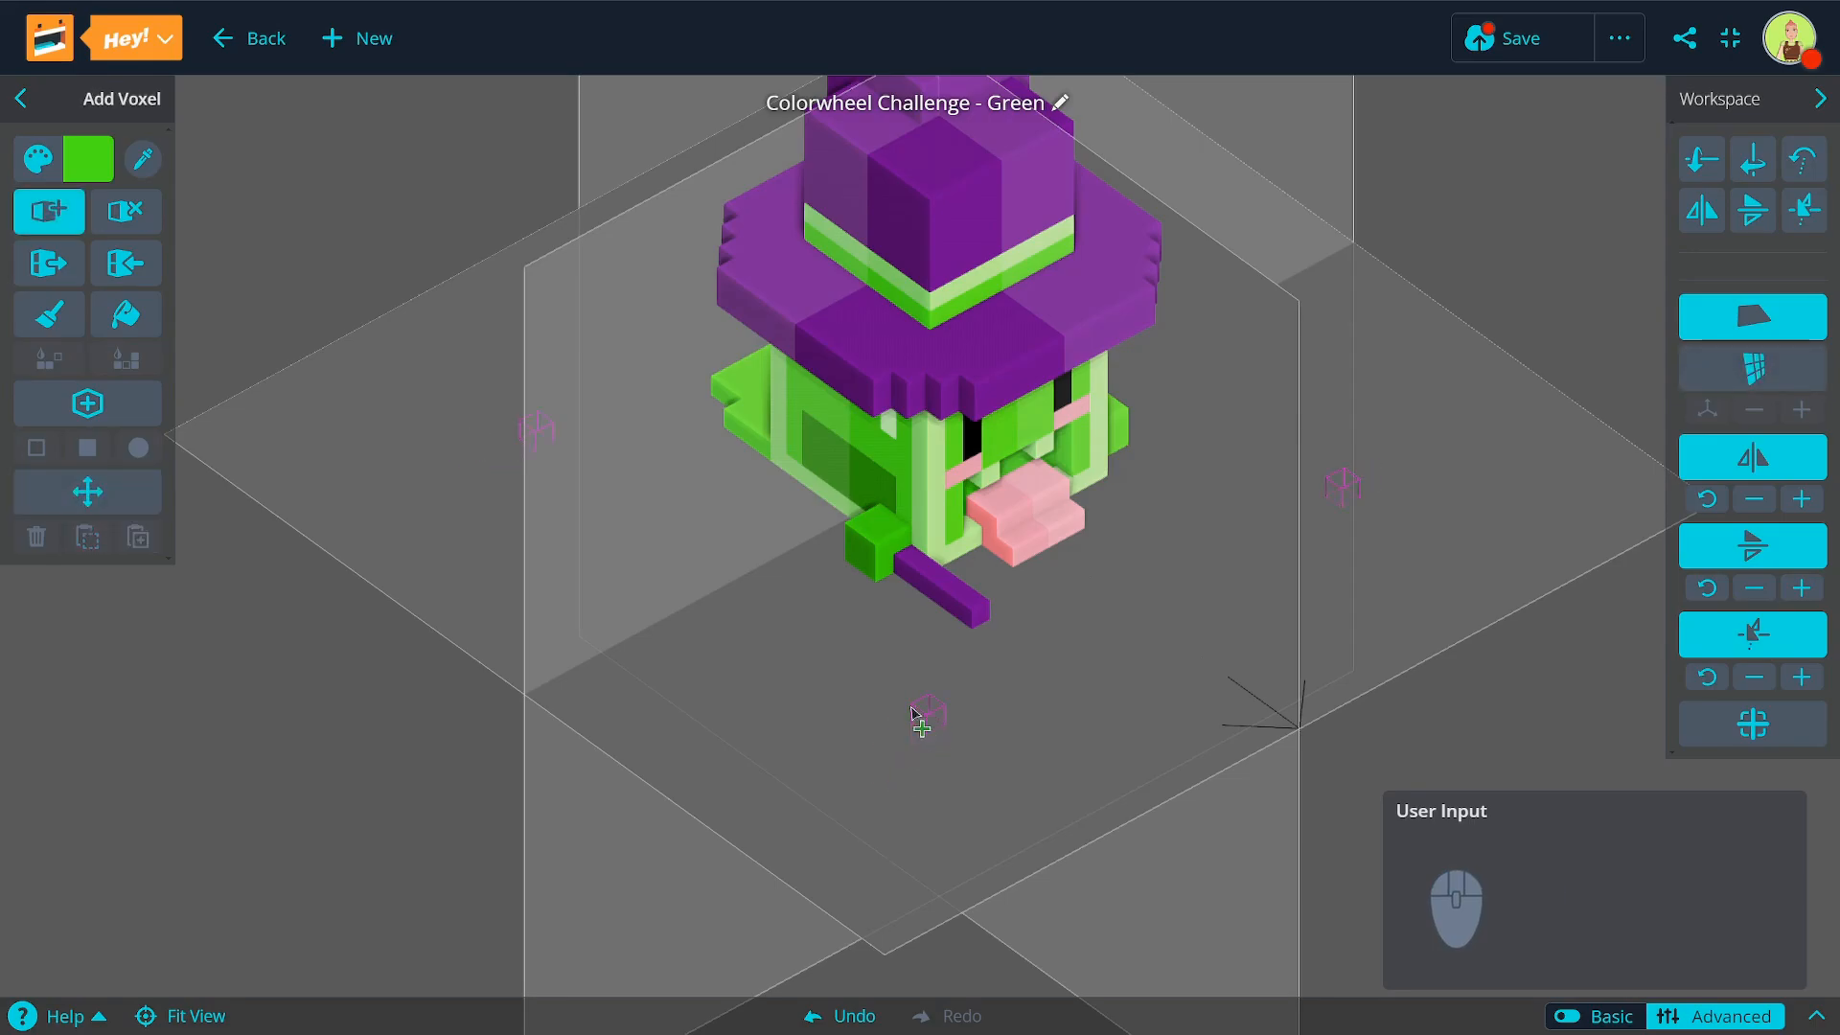
click(911, 759)
drag(909, 757, 902, 739)
Step: Examine how the voxel patches are mirrored around the character and across the floor, from the side, below and above
right_drag(920, 720, 1342, 794)
right_drag(1121, 598, 1144, 628)
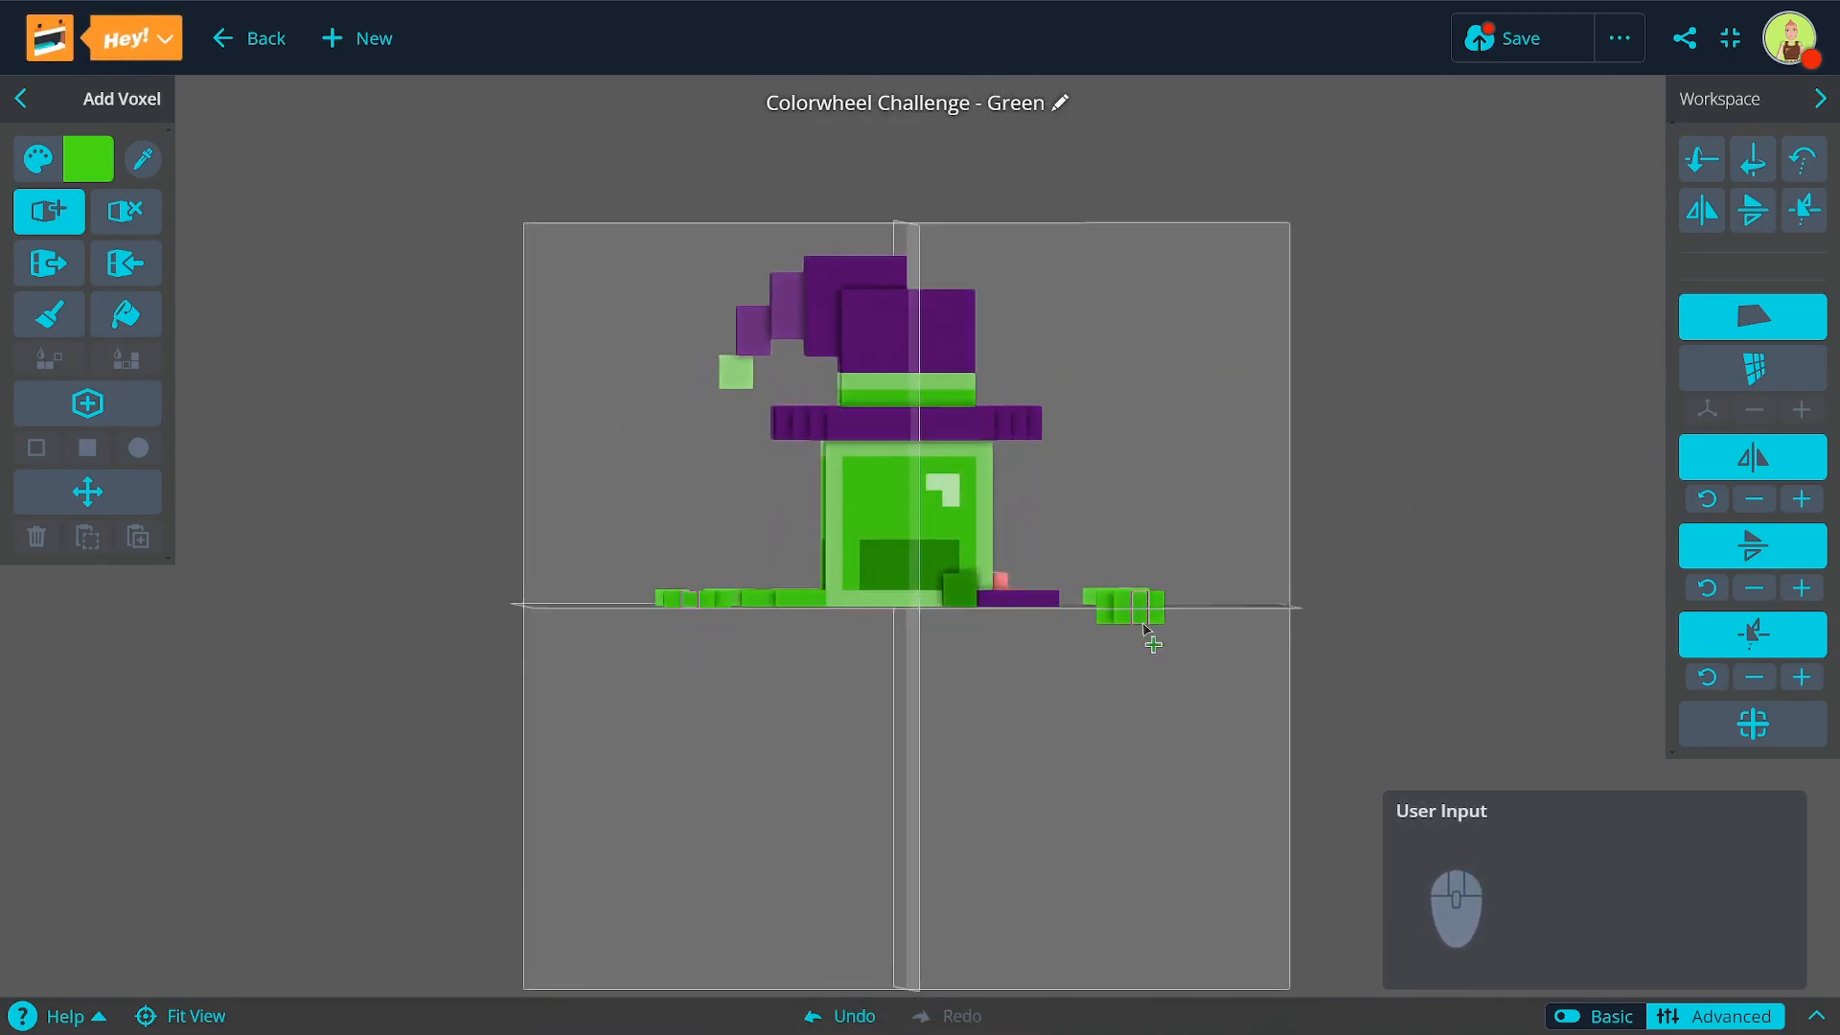
right_drag(1205, 719, 953, 820)
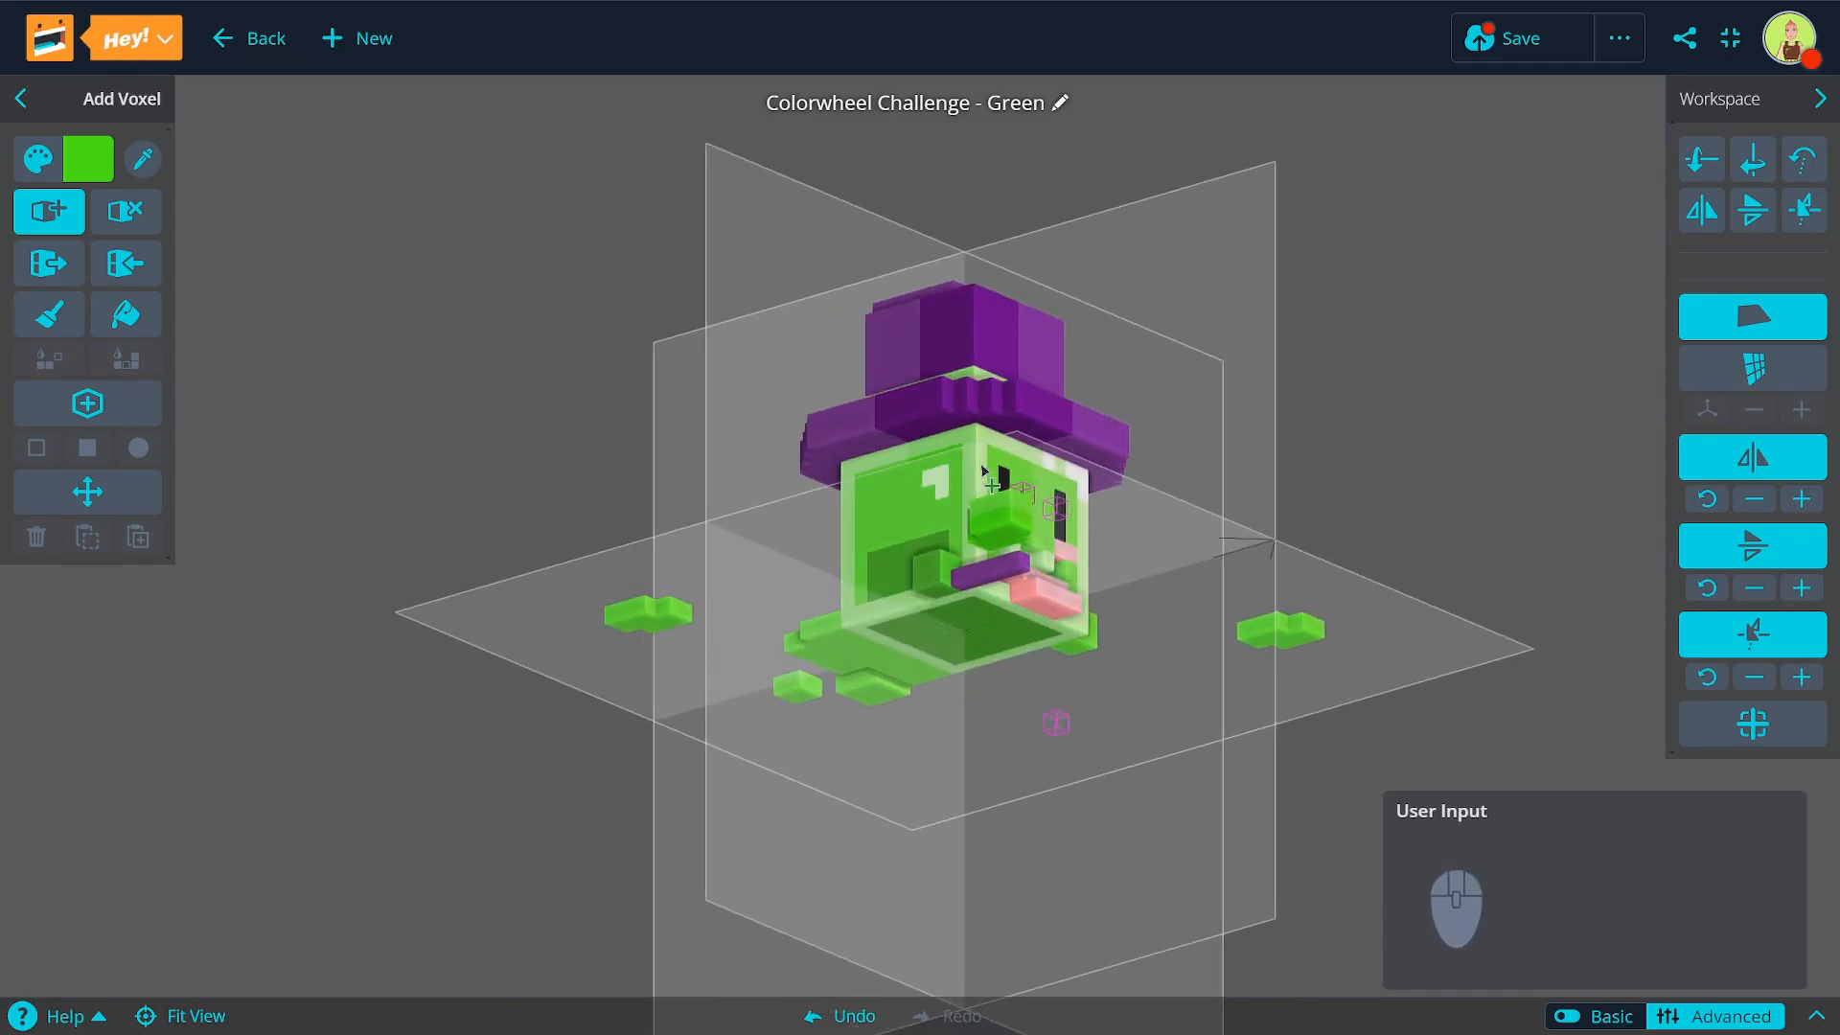
right_drag(983, 470, 803, 774)
scroll(807, 768, up, 2)
right_drag(764, 693, 795, 820)
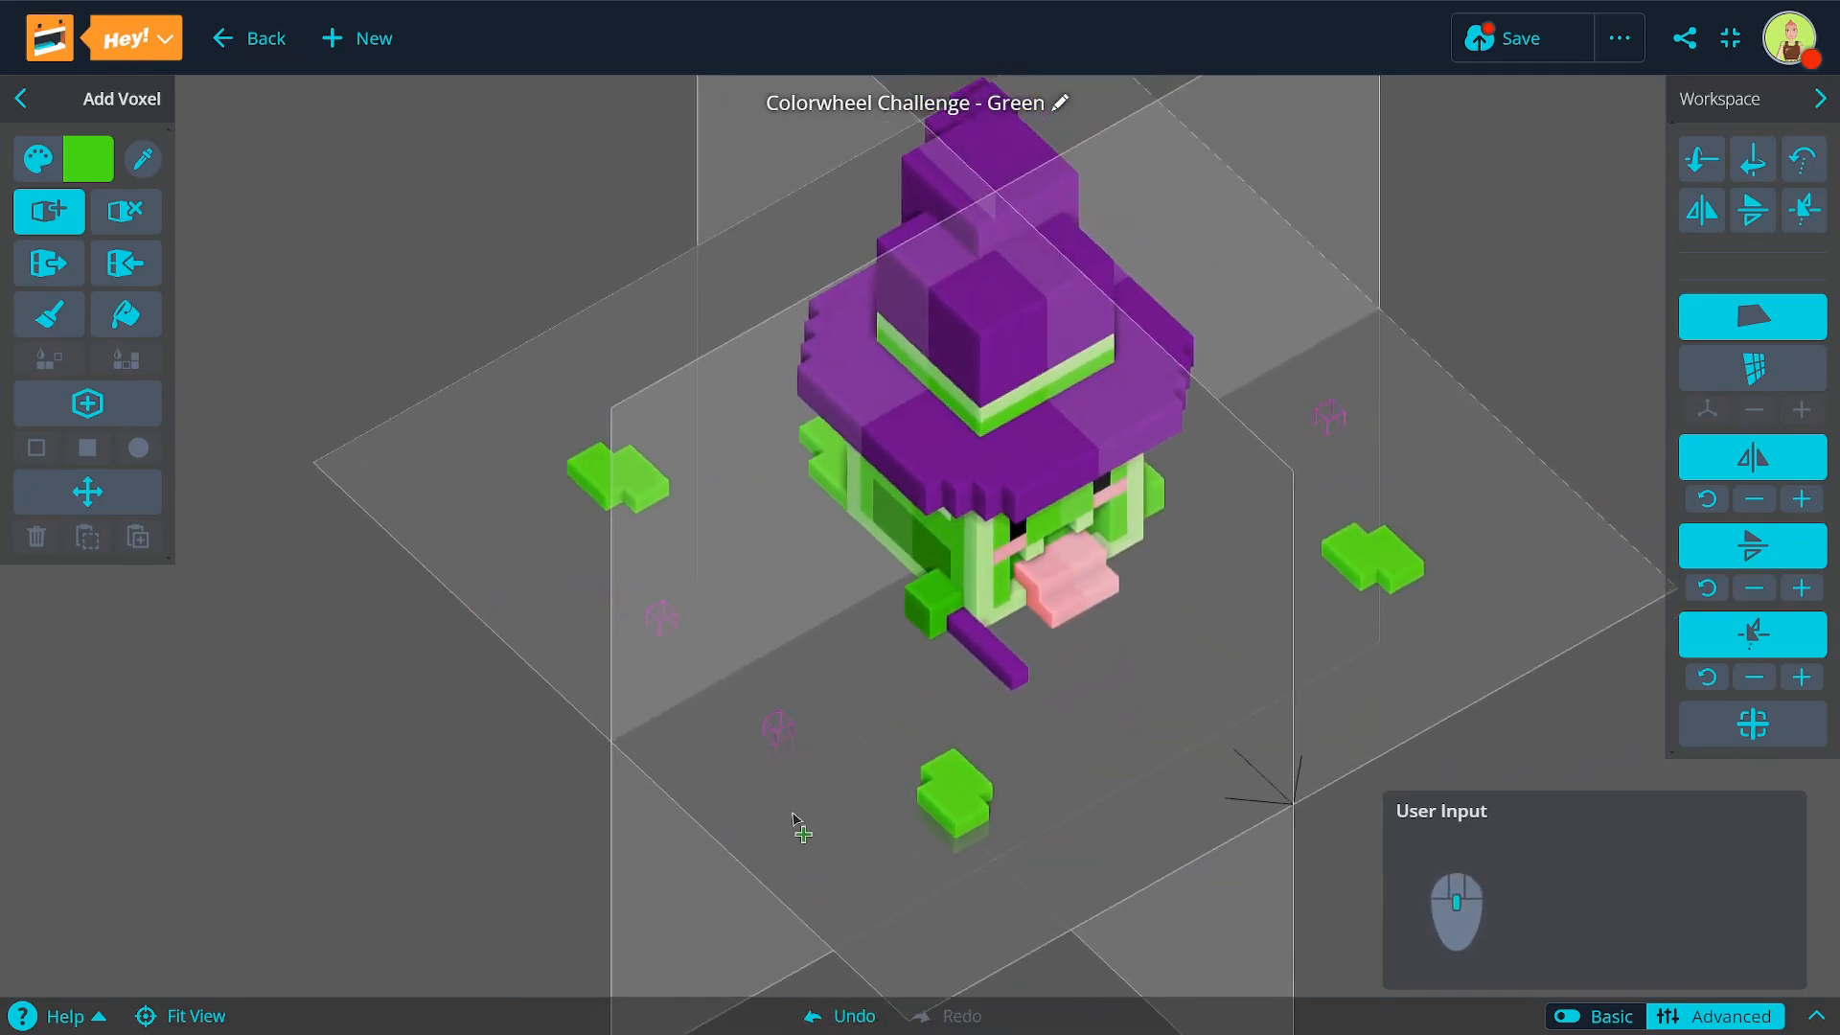
right_drag(790, 723, 844, 580)
scroll(807, 774, down, 1)
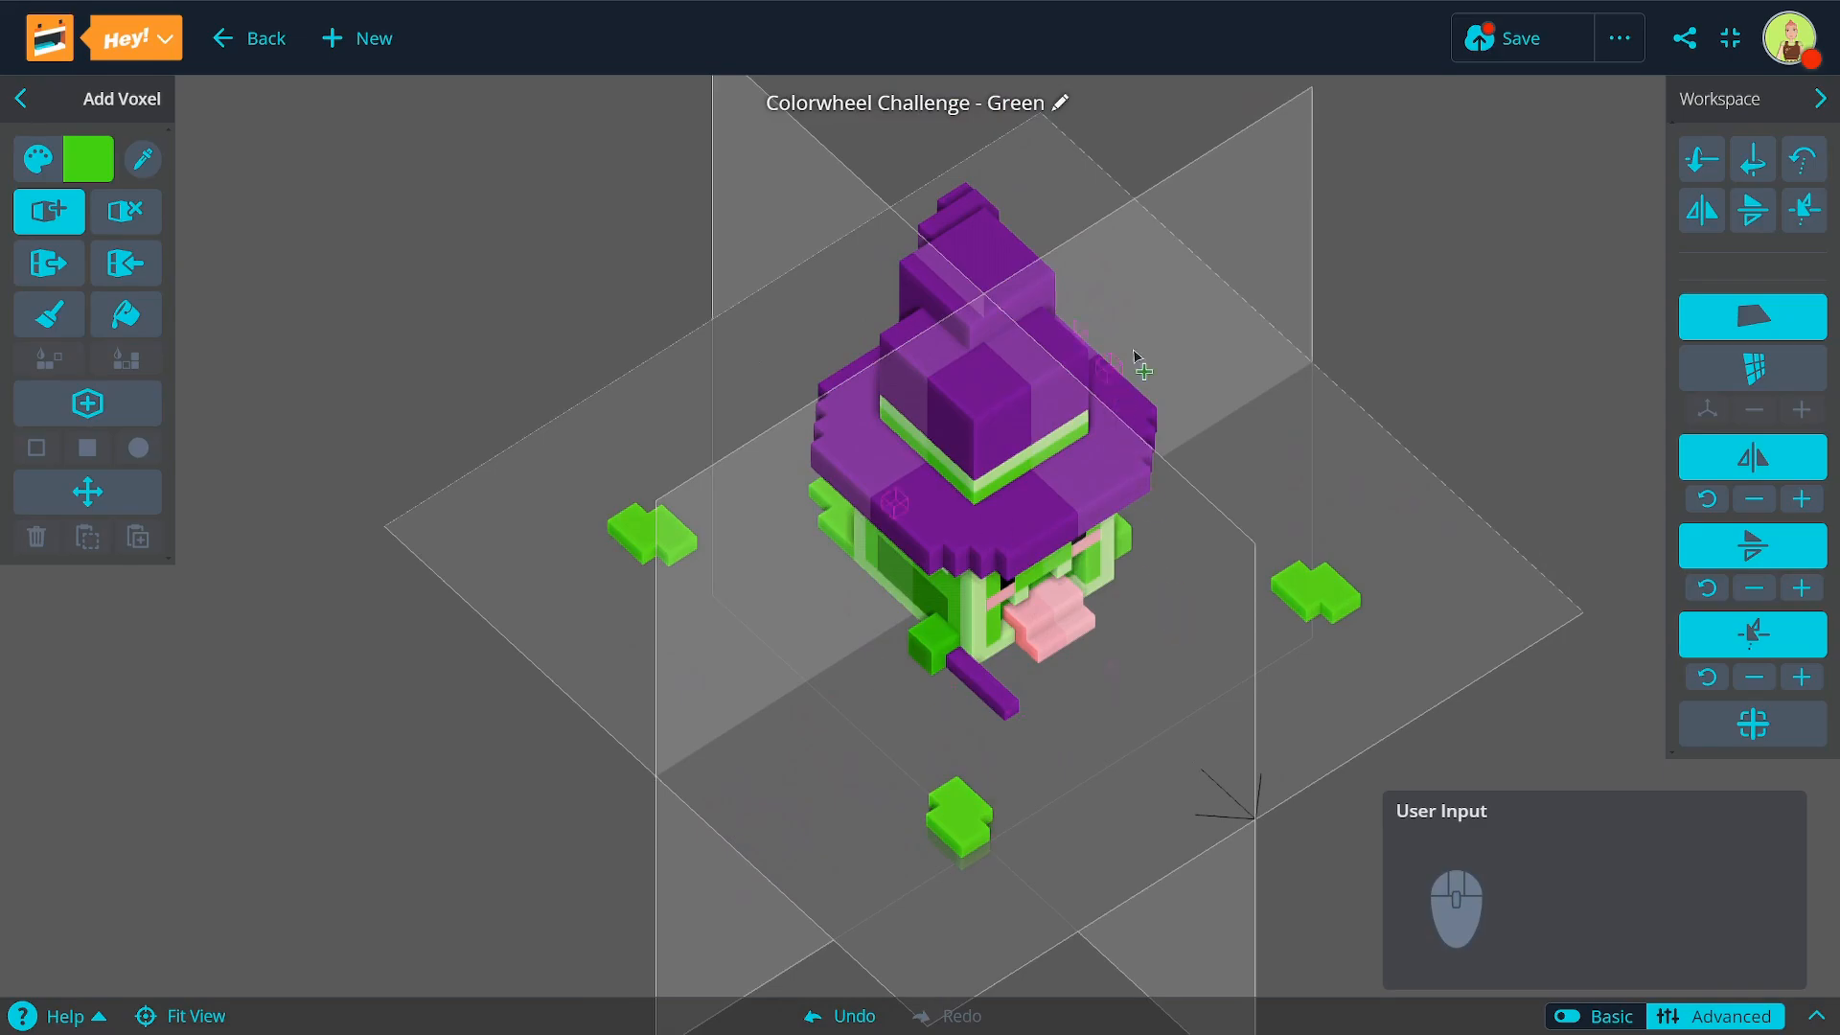
right_drag(963, 771, 1064, 764)
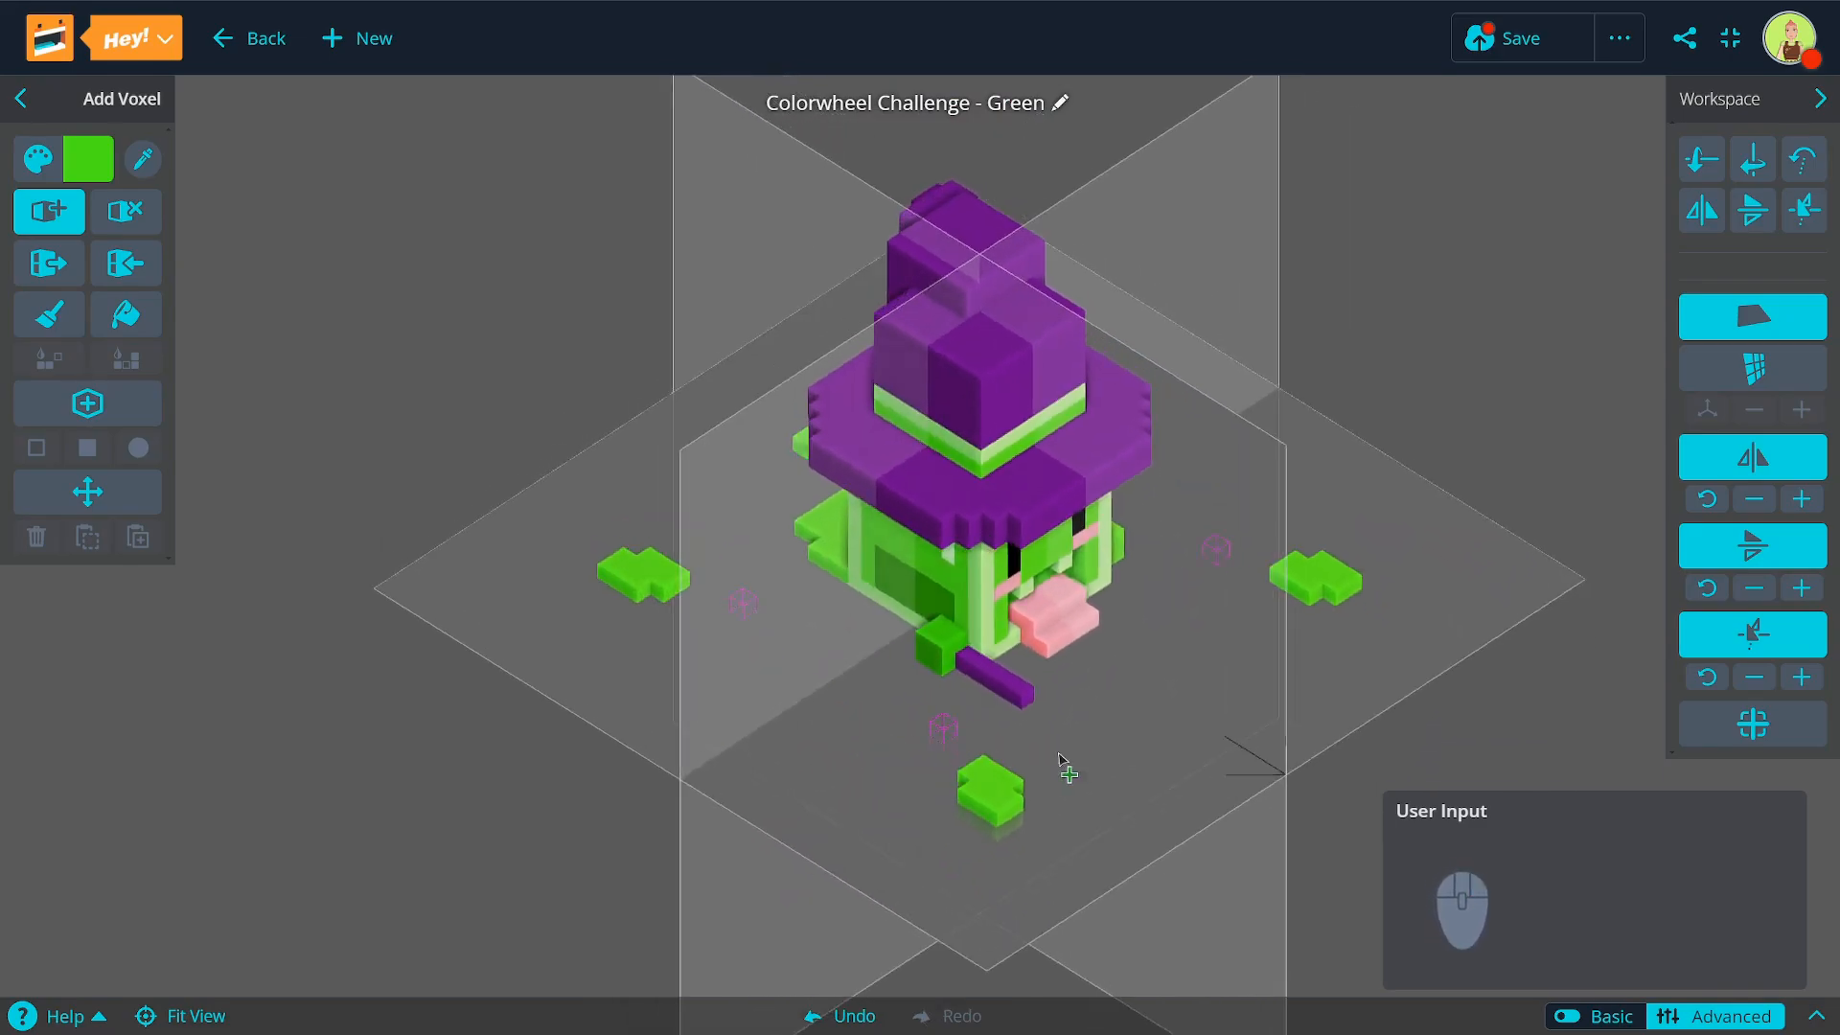
Step: Turn Mirror to All Corners back on, undo the green patches, and add a single green voxel on the floor
click(1735, 726)
key(ctrl+z)
right_drag(945, 780, 1006, 863)
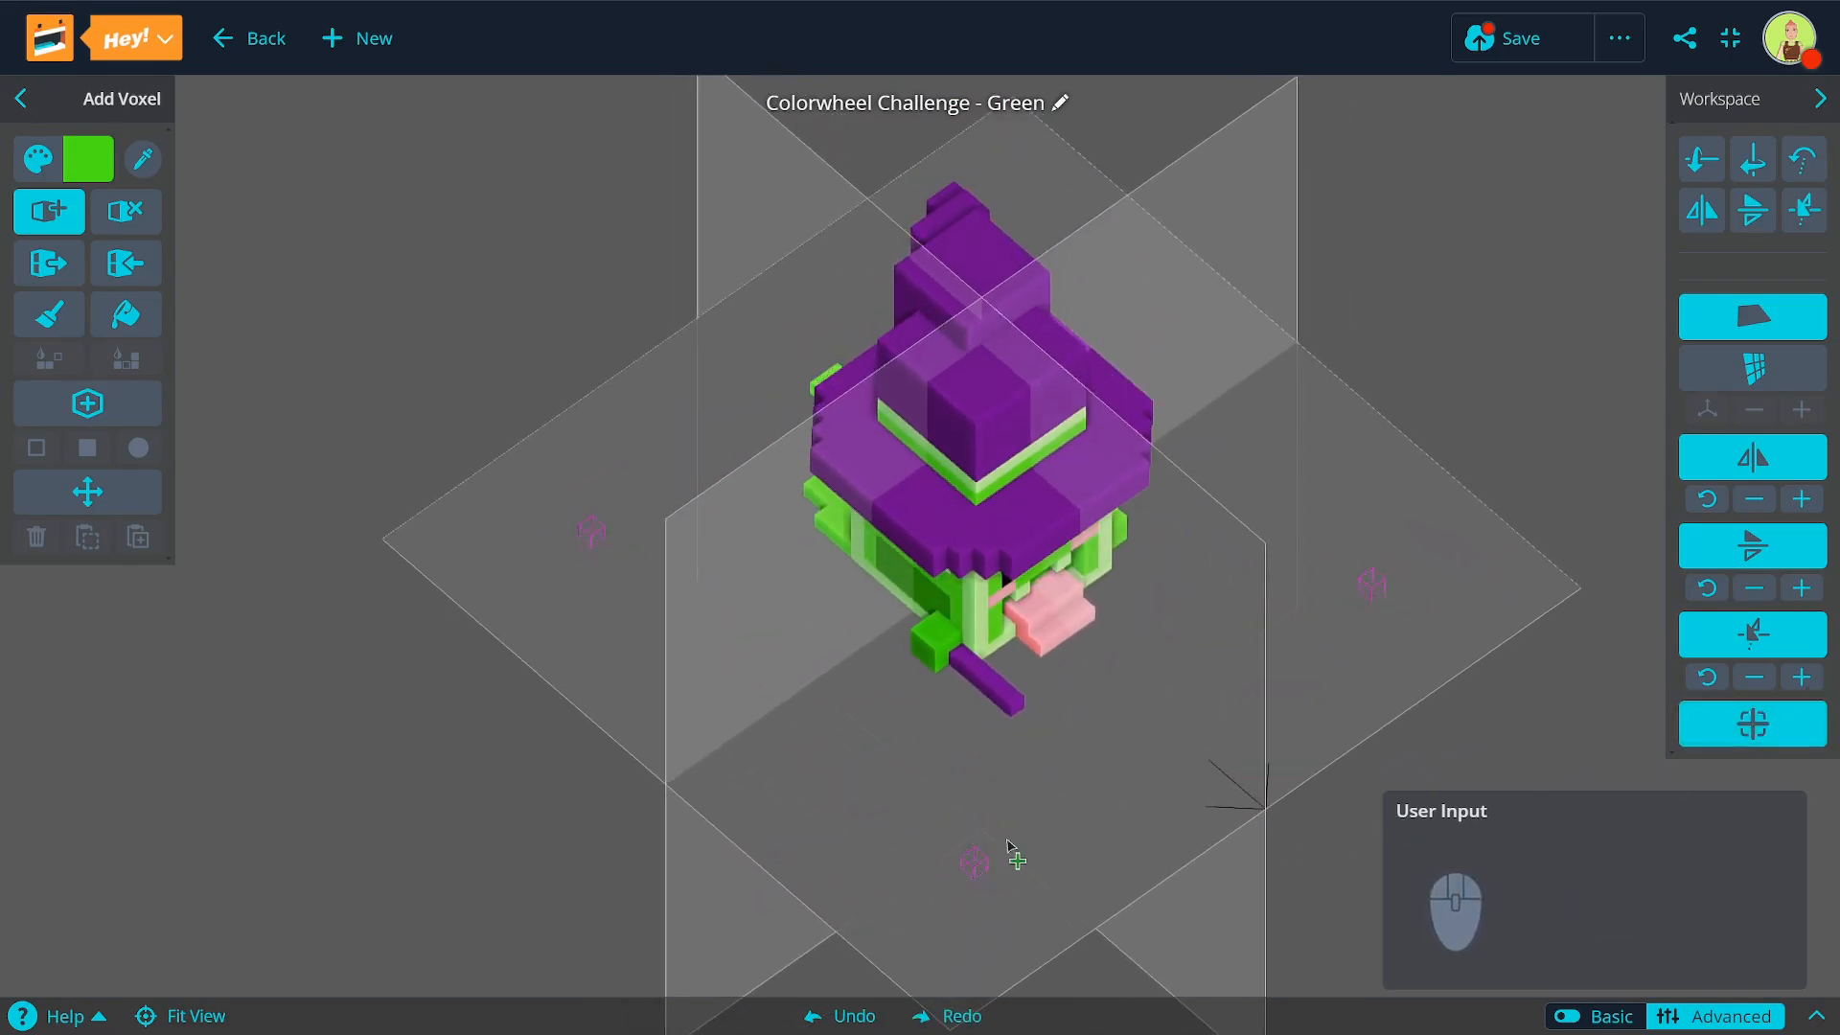
right_drag(931, 734, 734, 662)
click(963, 826)
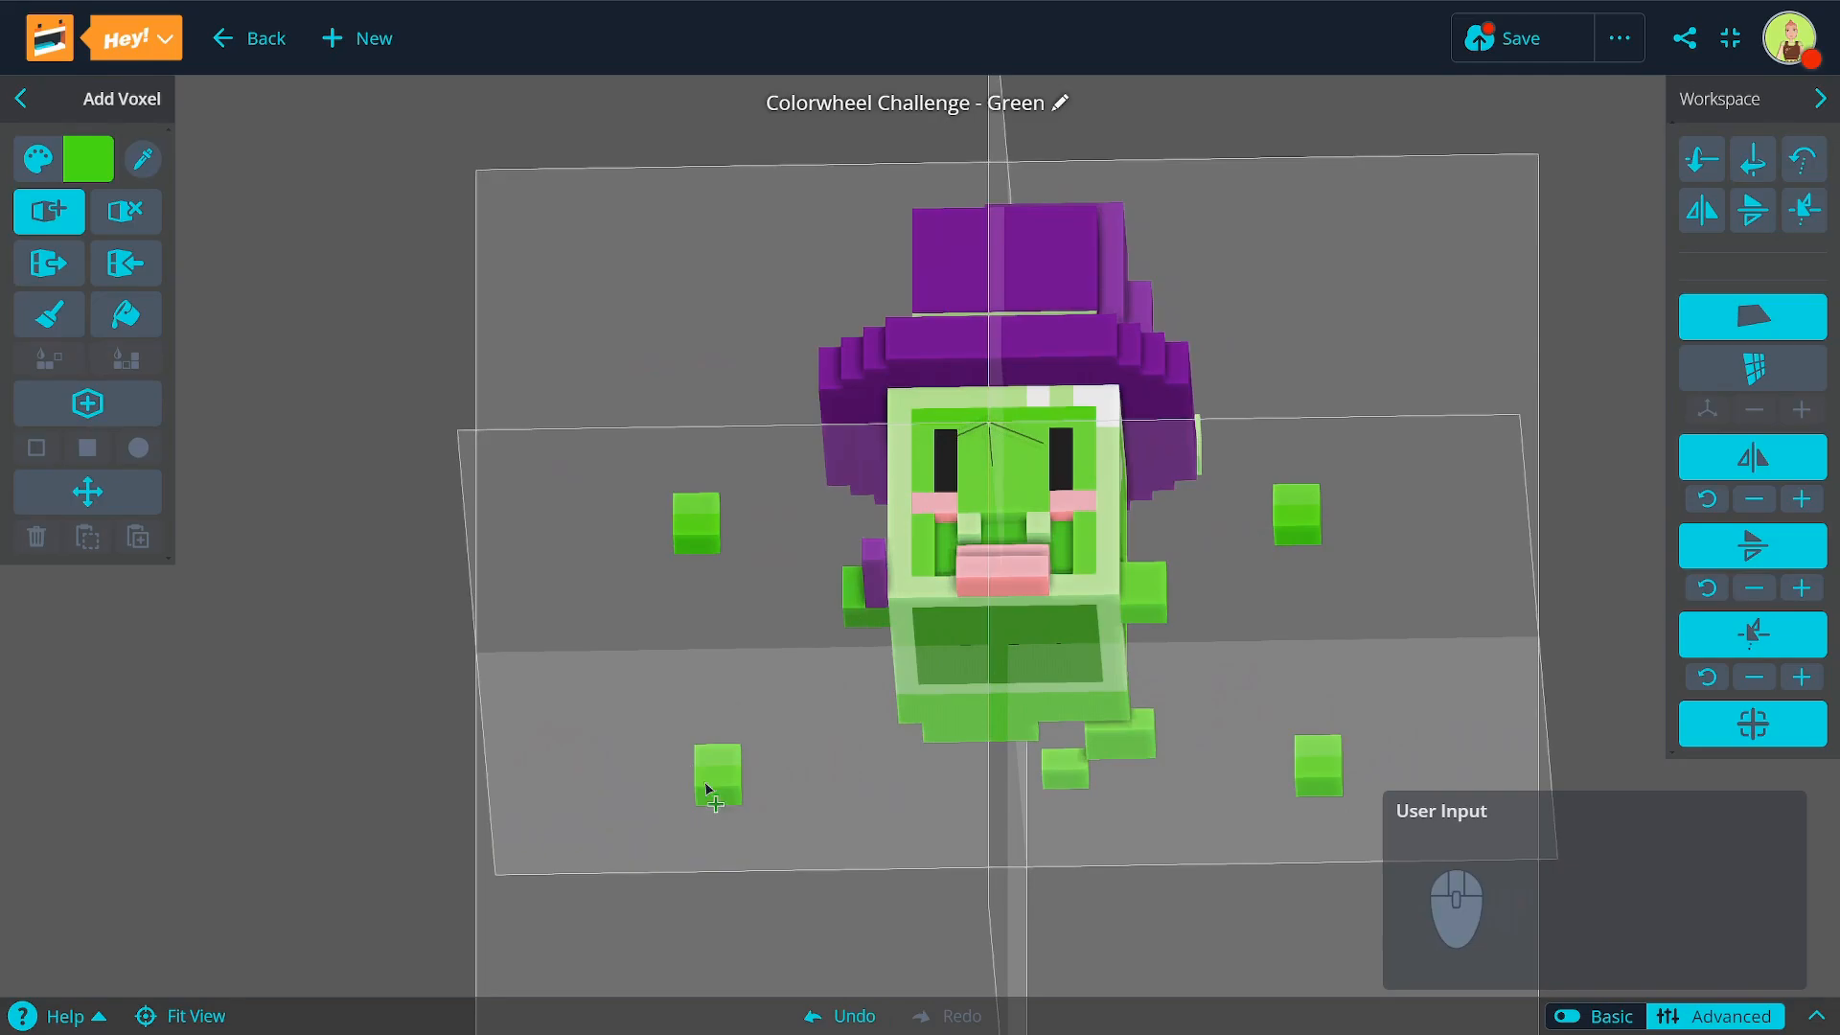
Step: Inspect the mirrored single voxels from below, the front and above, and undo them
right_drag(780, 567, 815, 597)
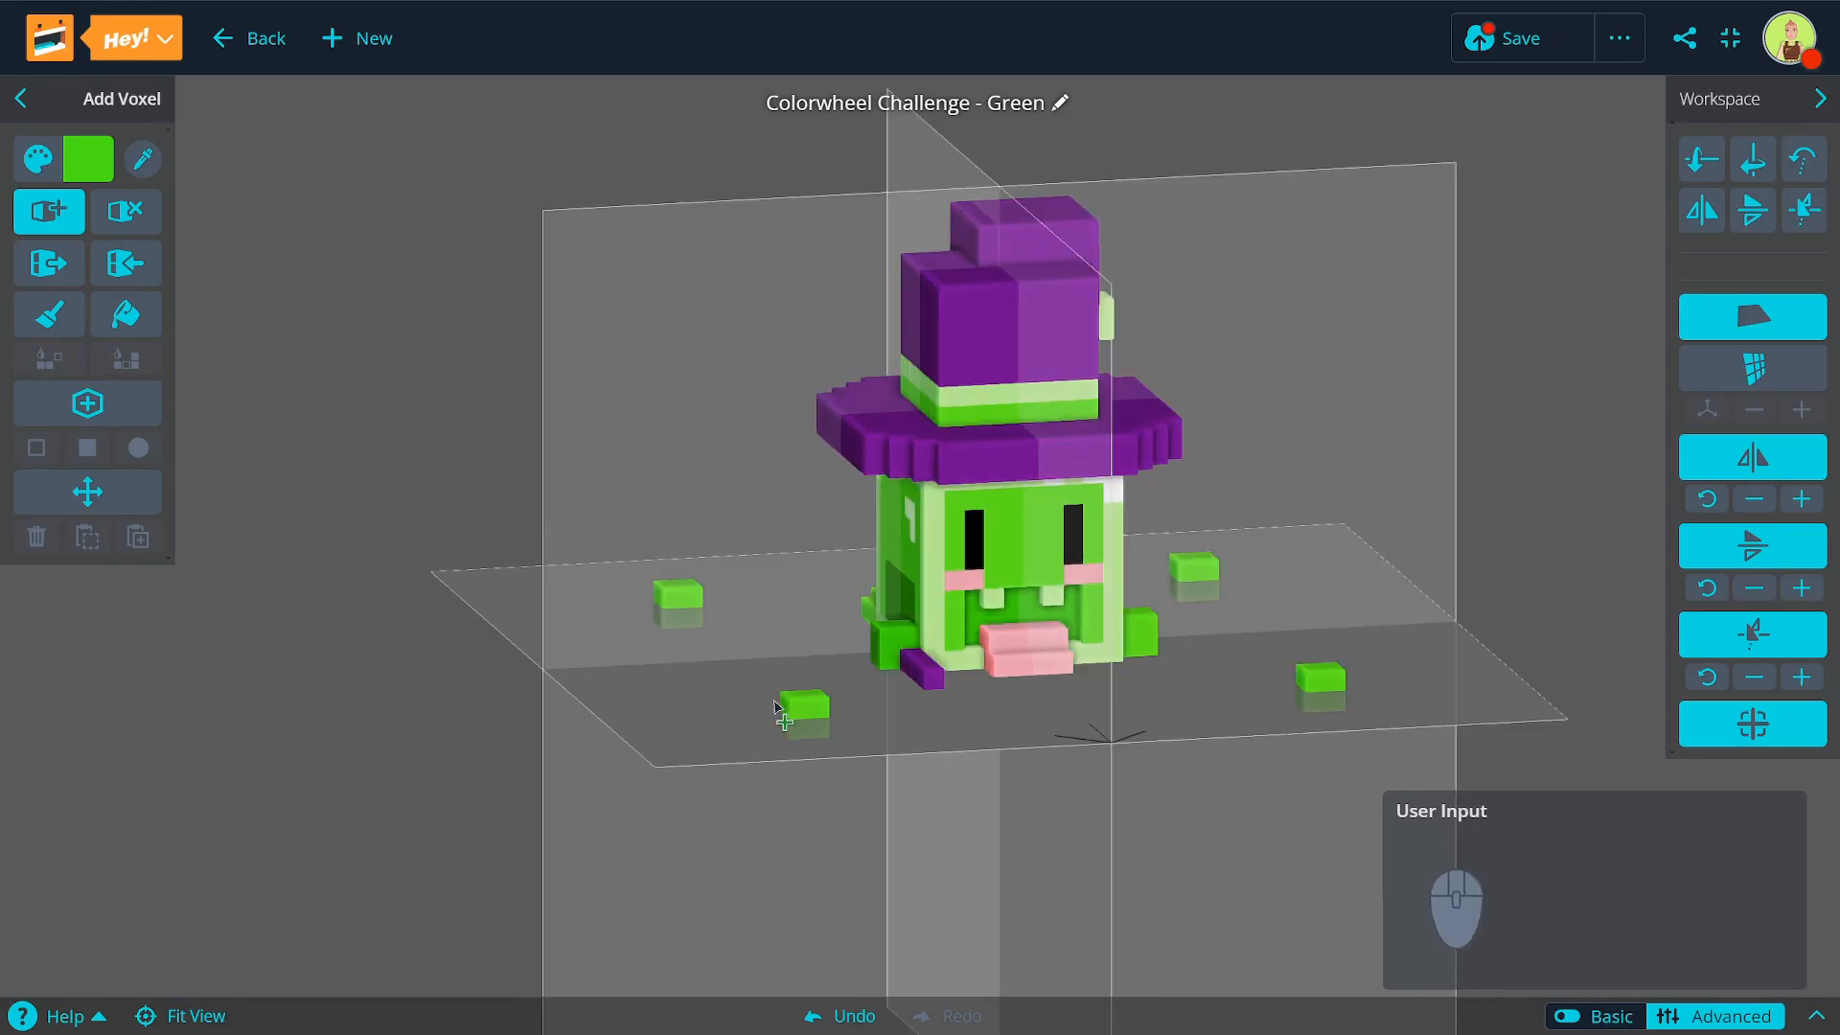
right_drag(984, 623, 1153, 651)
right_drag(1119, 407, 1344, 525)
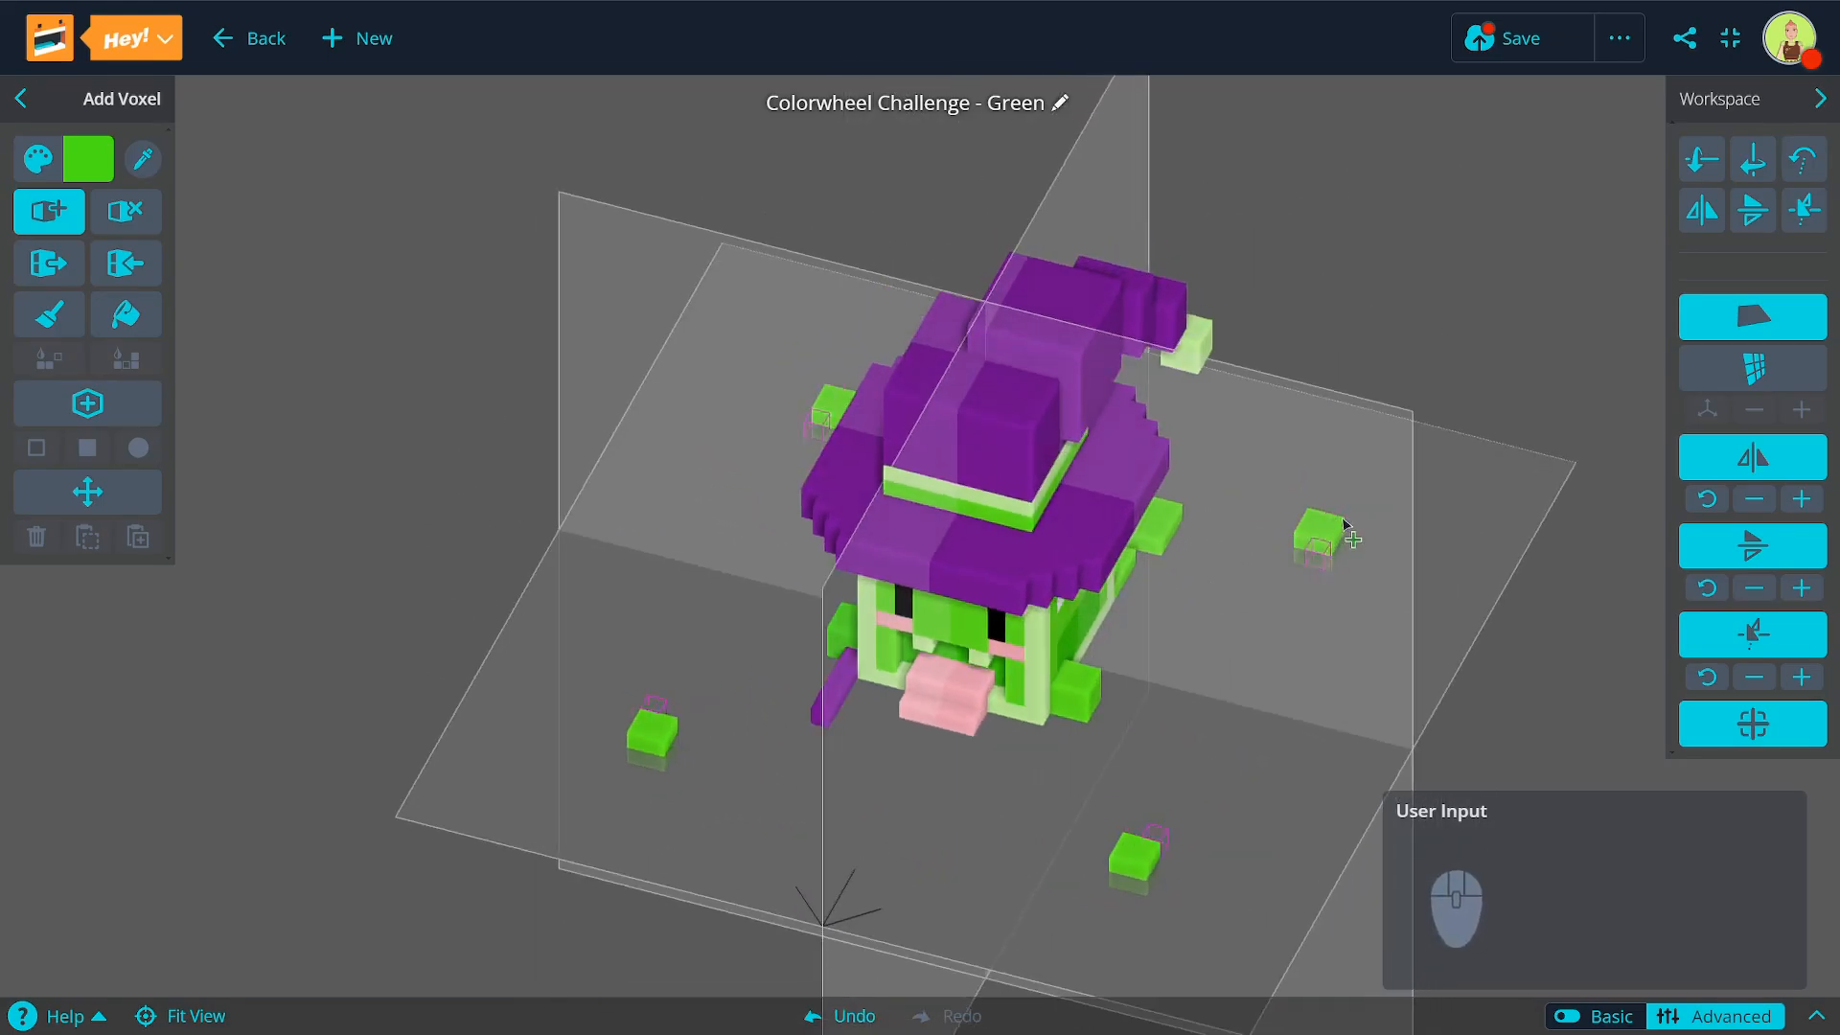
right_drag(480, 748, 774, 853)
right_drag(904, 810, 1050, 778)
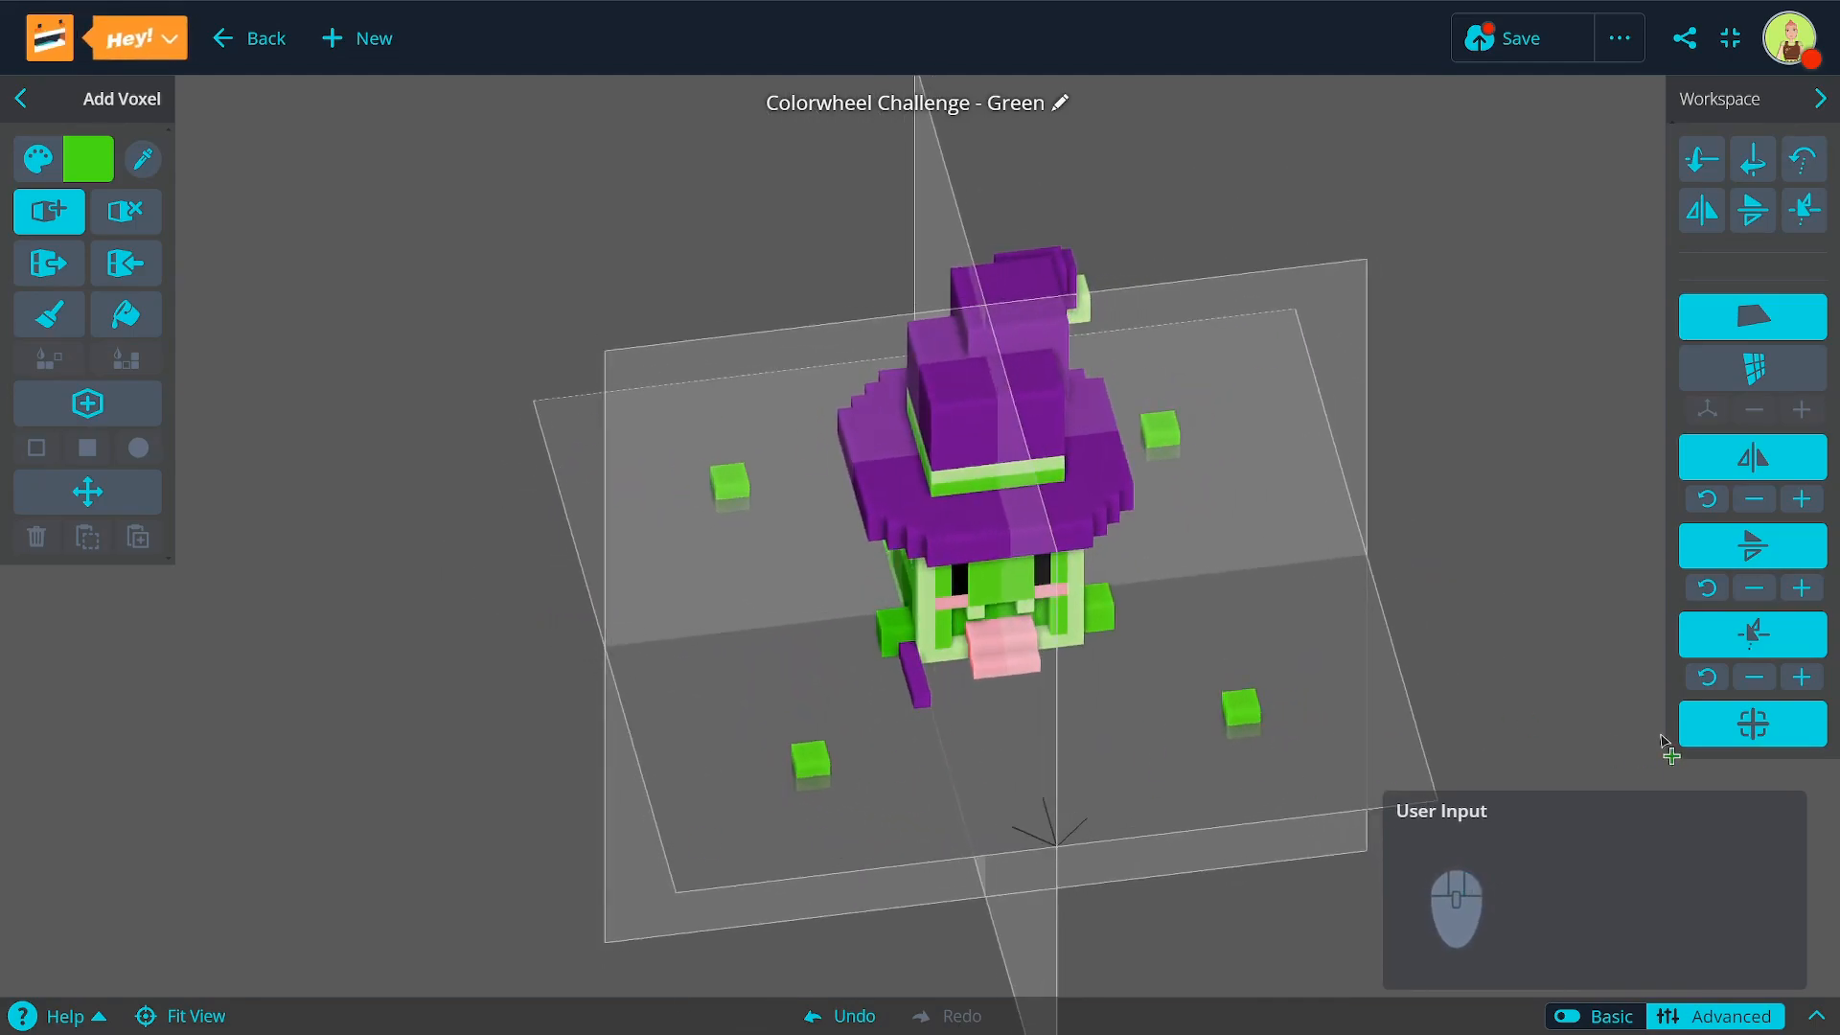
key(ctrl+z)
scroll(673, 709, up, 3)
right_drag(599, 651, 697, 663)
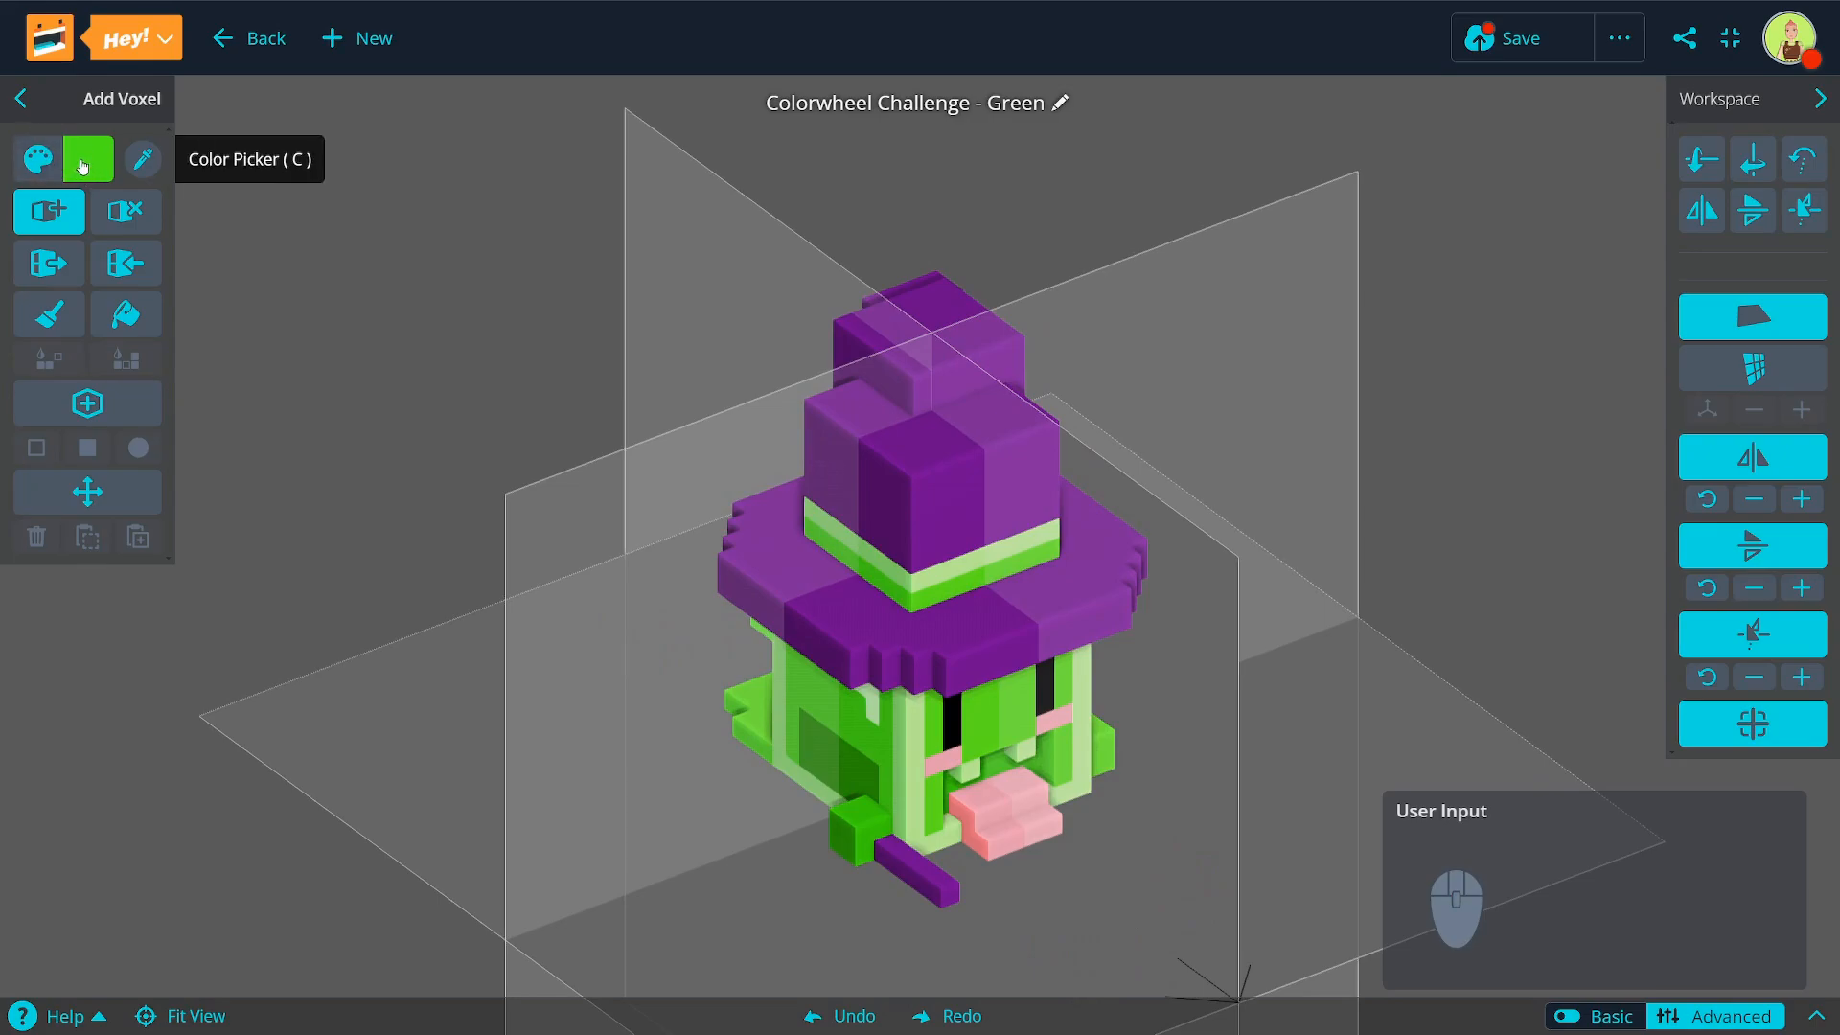
Step: Switch to Basic mode, open the color picker and choose a muted yellow
click(1593, 1014)
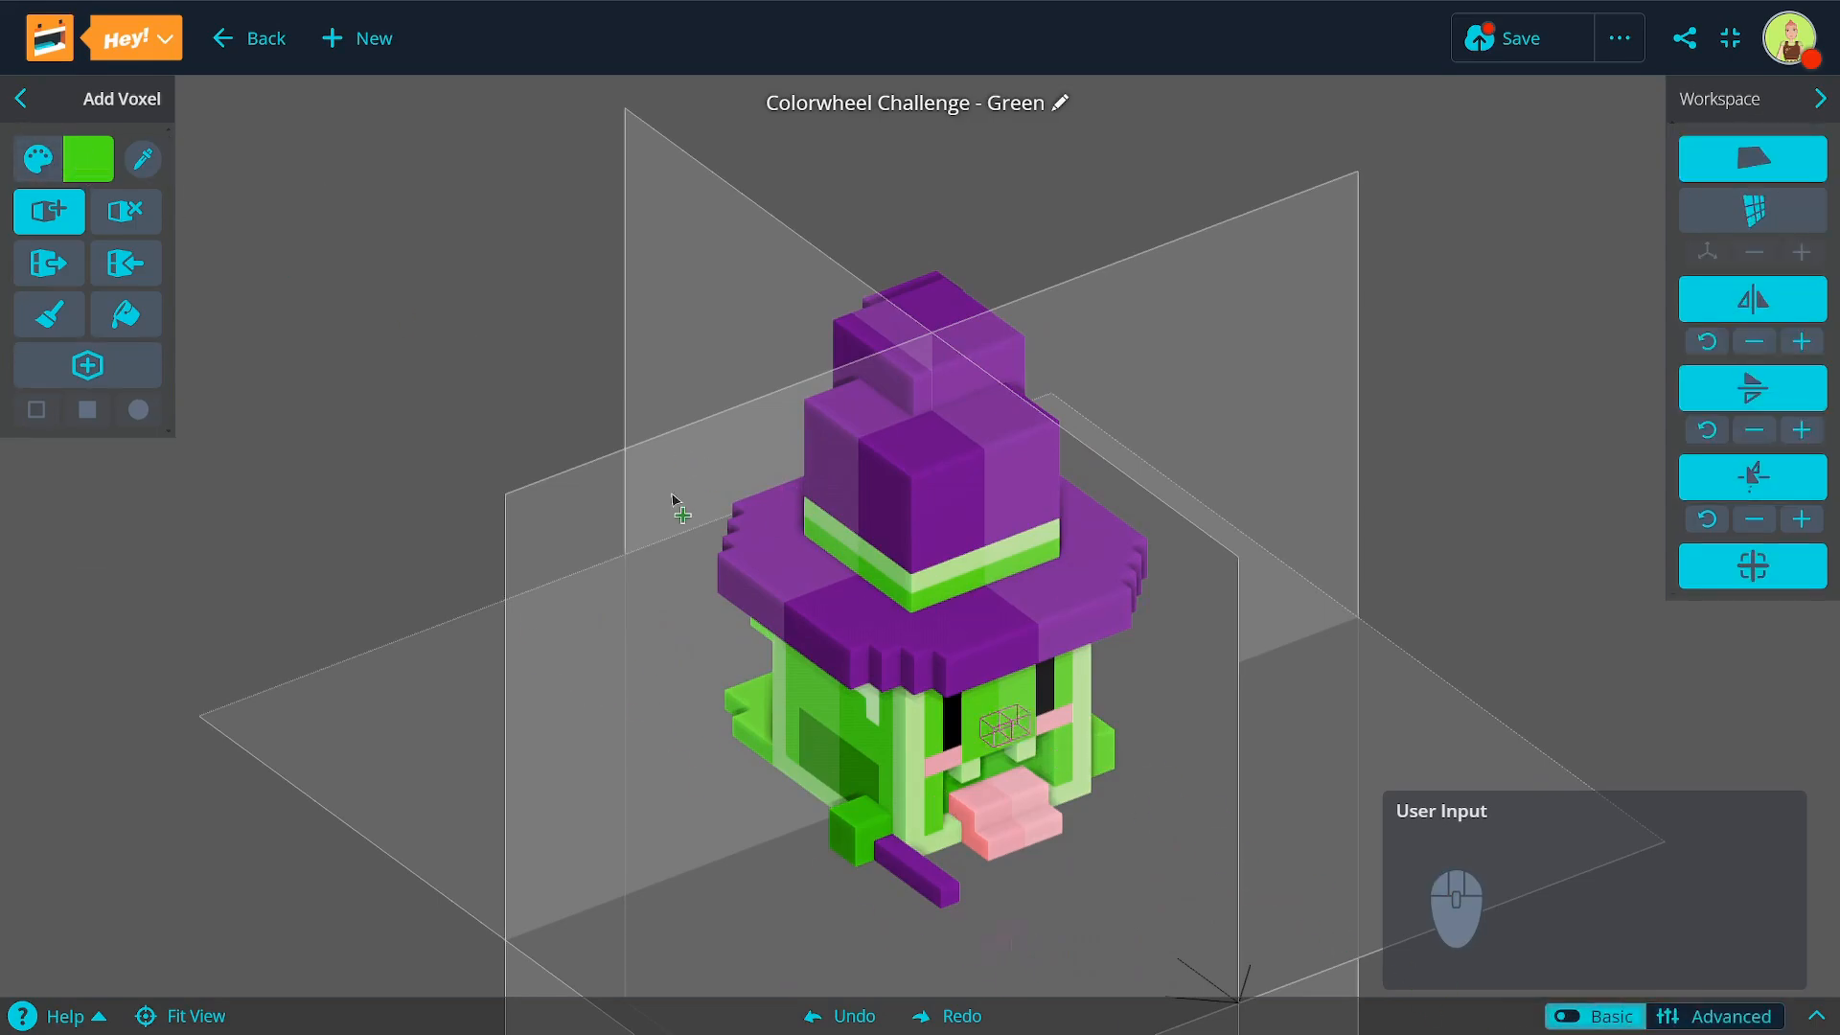
click(82, 160)
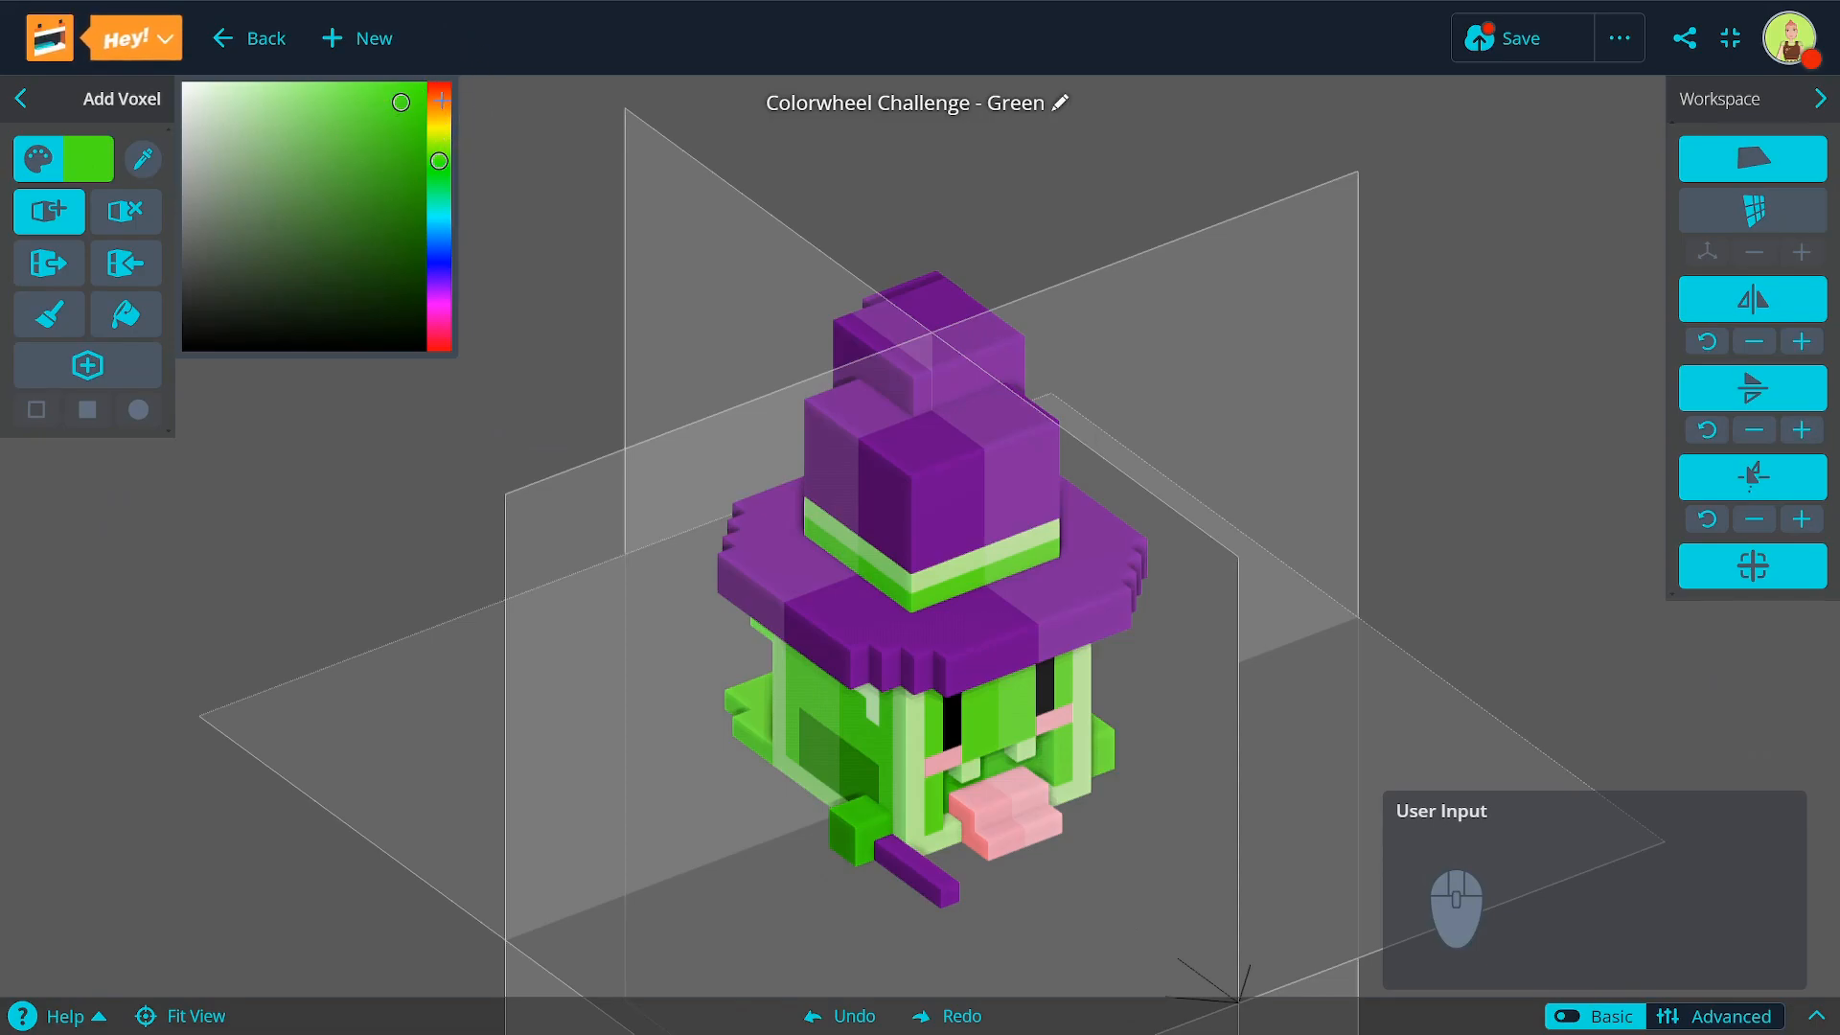
drag(441, 99, 438, 286)
mouse_move(264, 120)
mouse_down()
mouse_move(247, 108)
mouse_move(307, 316)
mouse_move(361, 152)
mouse_move(305, 138)
mouse_up()
drag(434, 271, 438, 125)
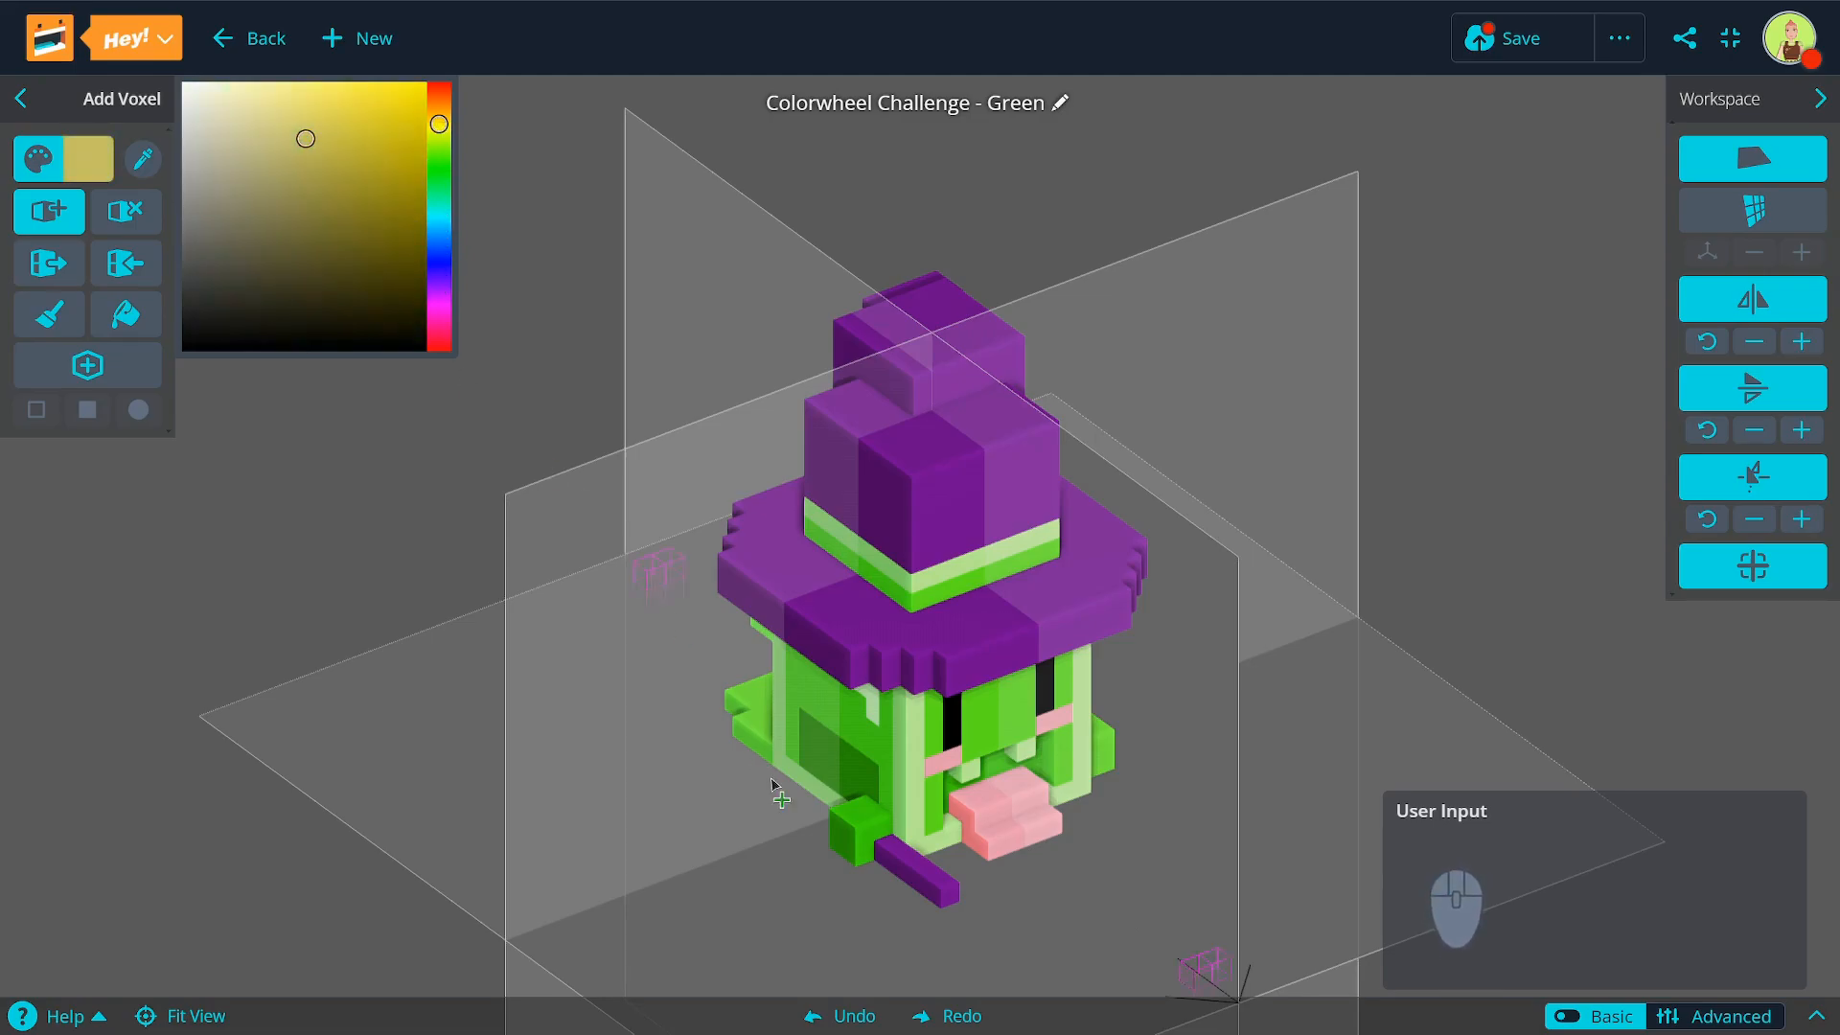
Step: Switch to Advanced mode and collapse the Complimentary Colors and Current Voxel Object sections of the color picker
click(1715, 1017)
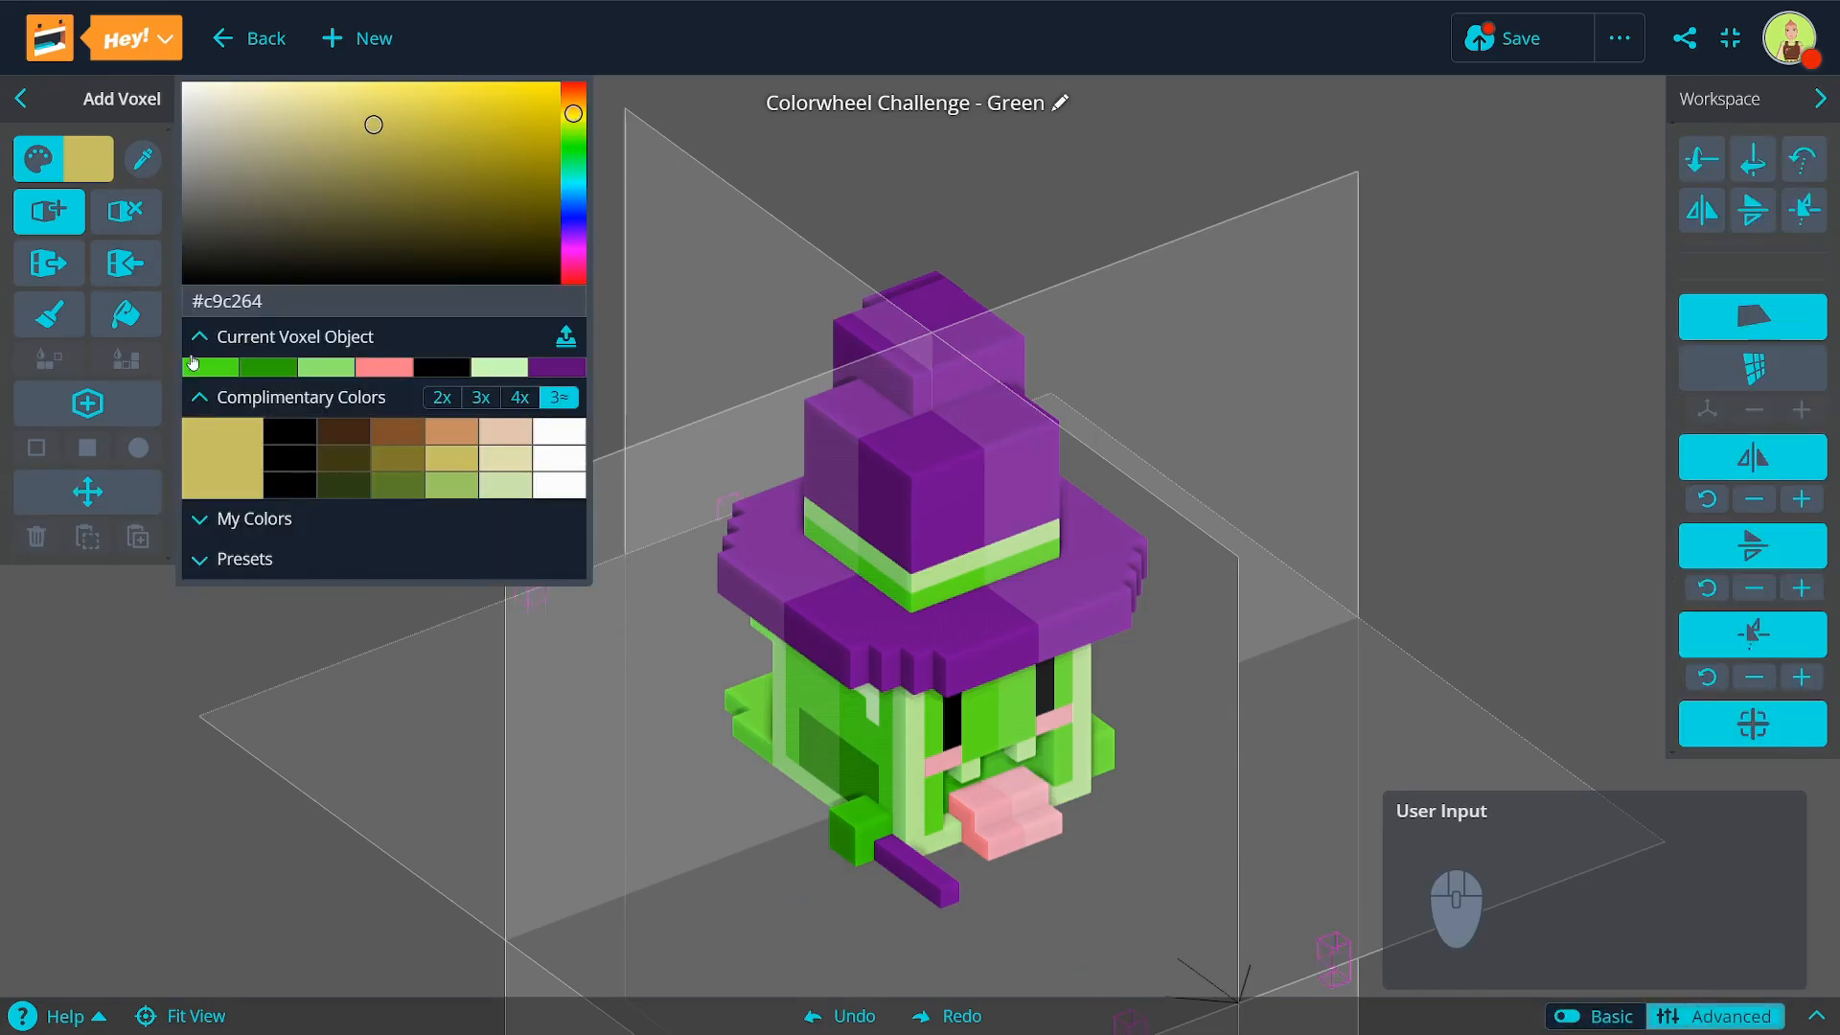
click(205, 397)
click(202, 341)
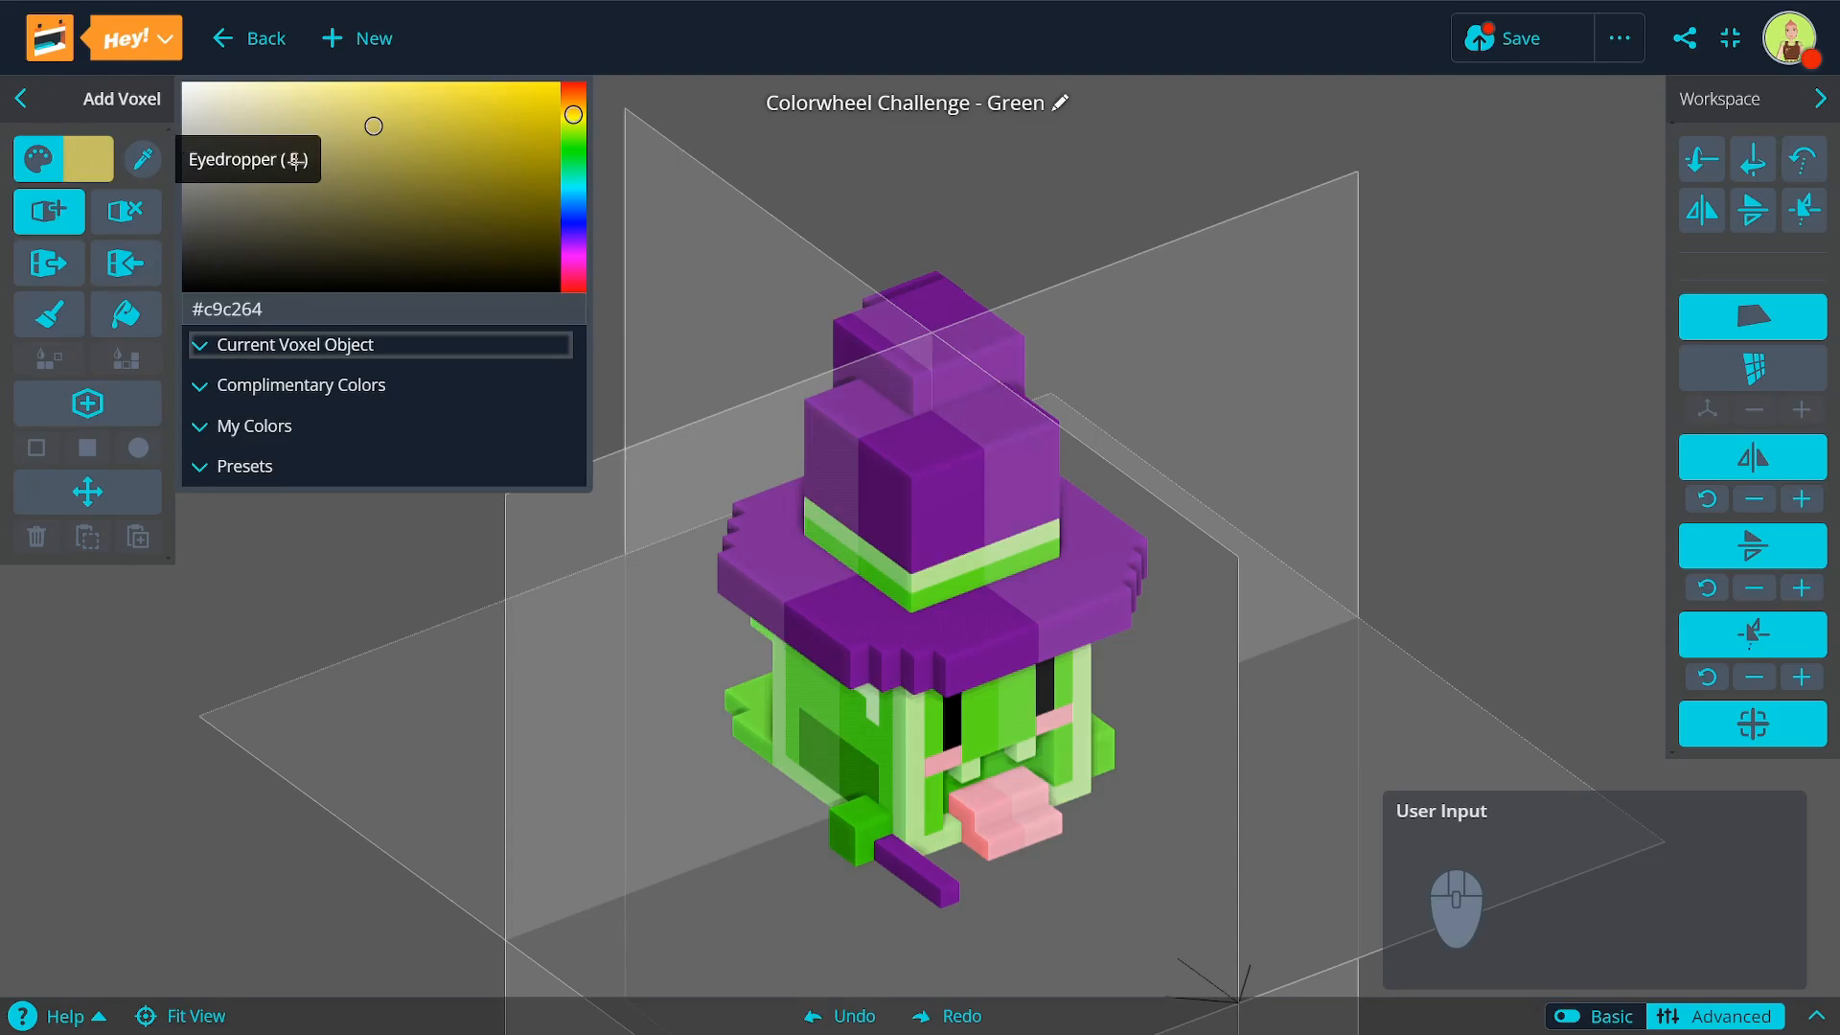
Step: Sample the bright green from the side of the character's body with the Eyedropper
click(142, 159)
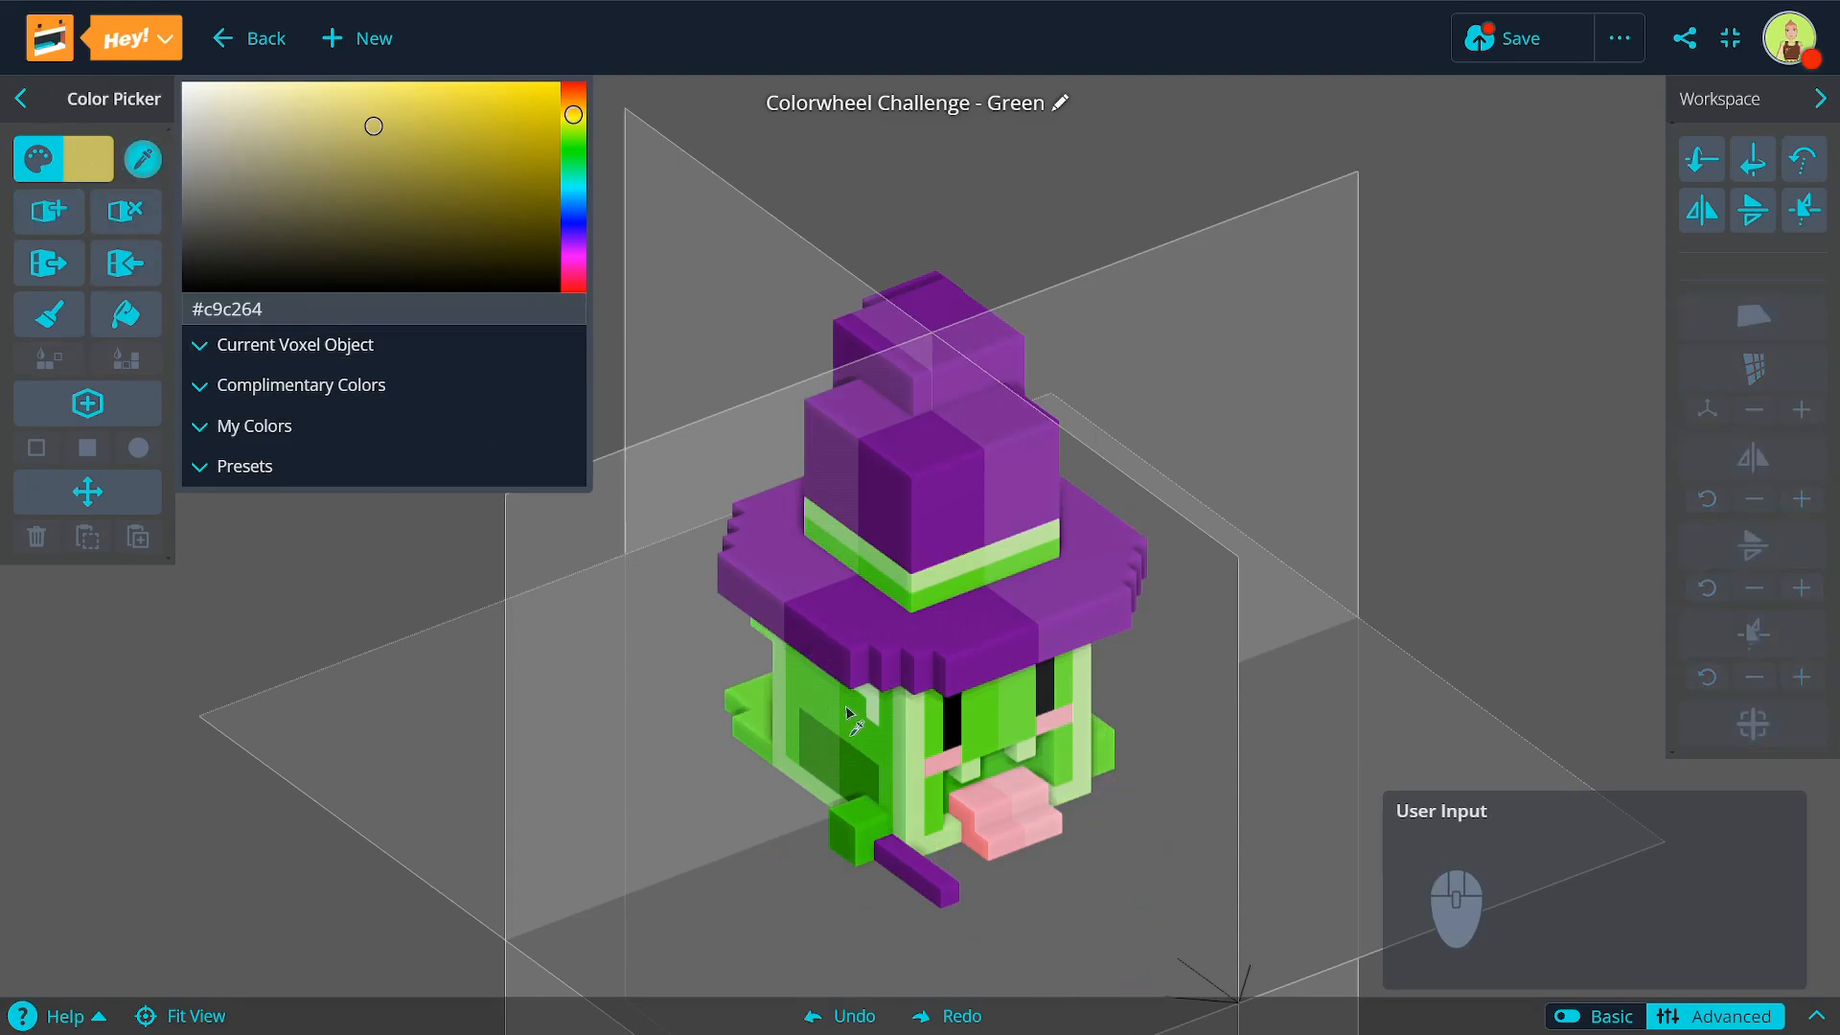
click(853, 743)
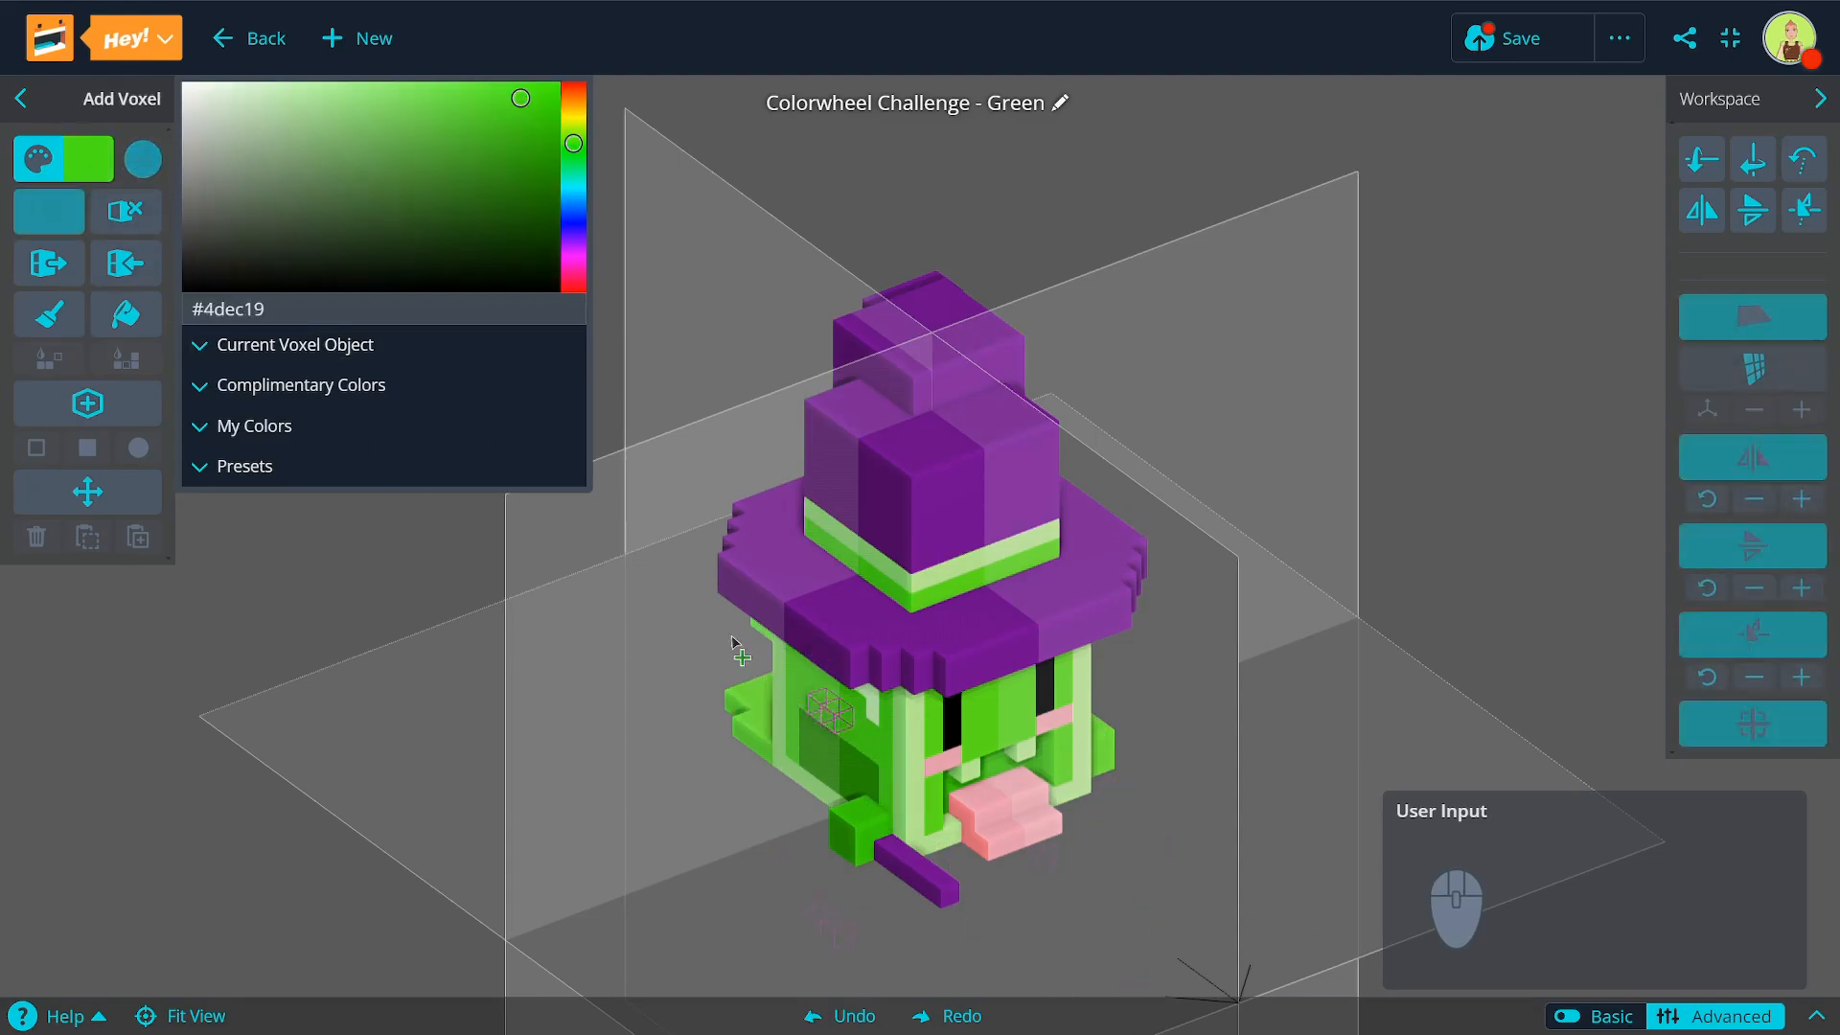
Step: Browse the preset color palettes, including Puzzle Garden and Battle Heroes, return to Grayscale and collapse the presets
click(209, 469)
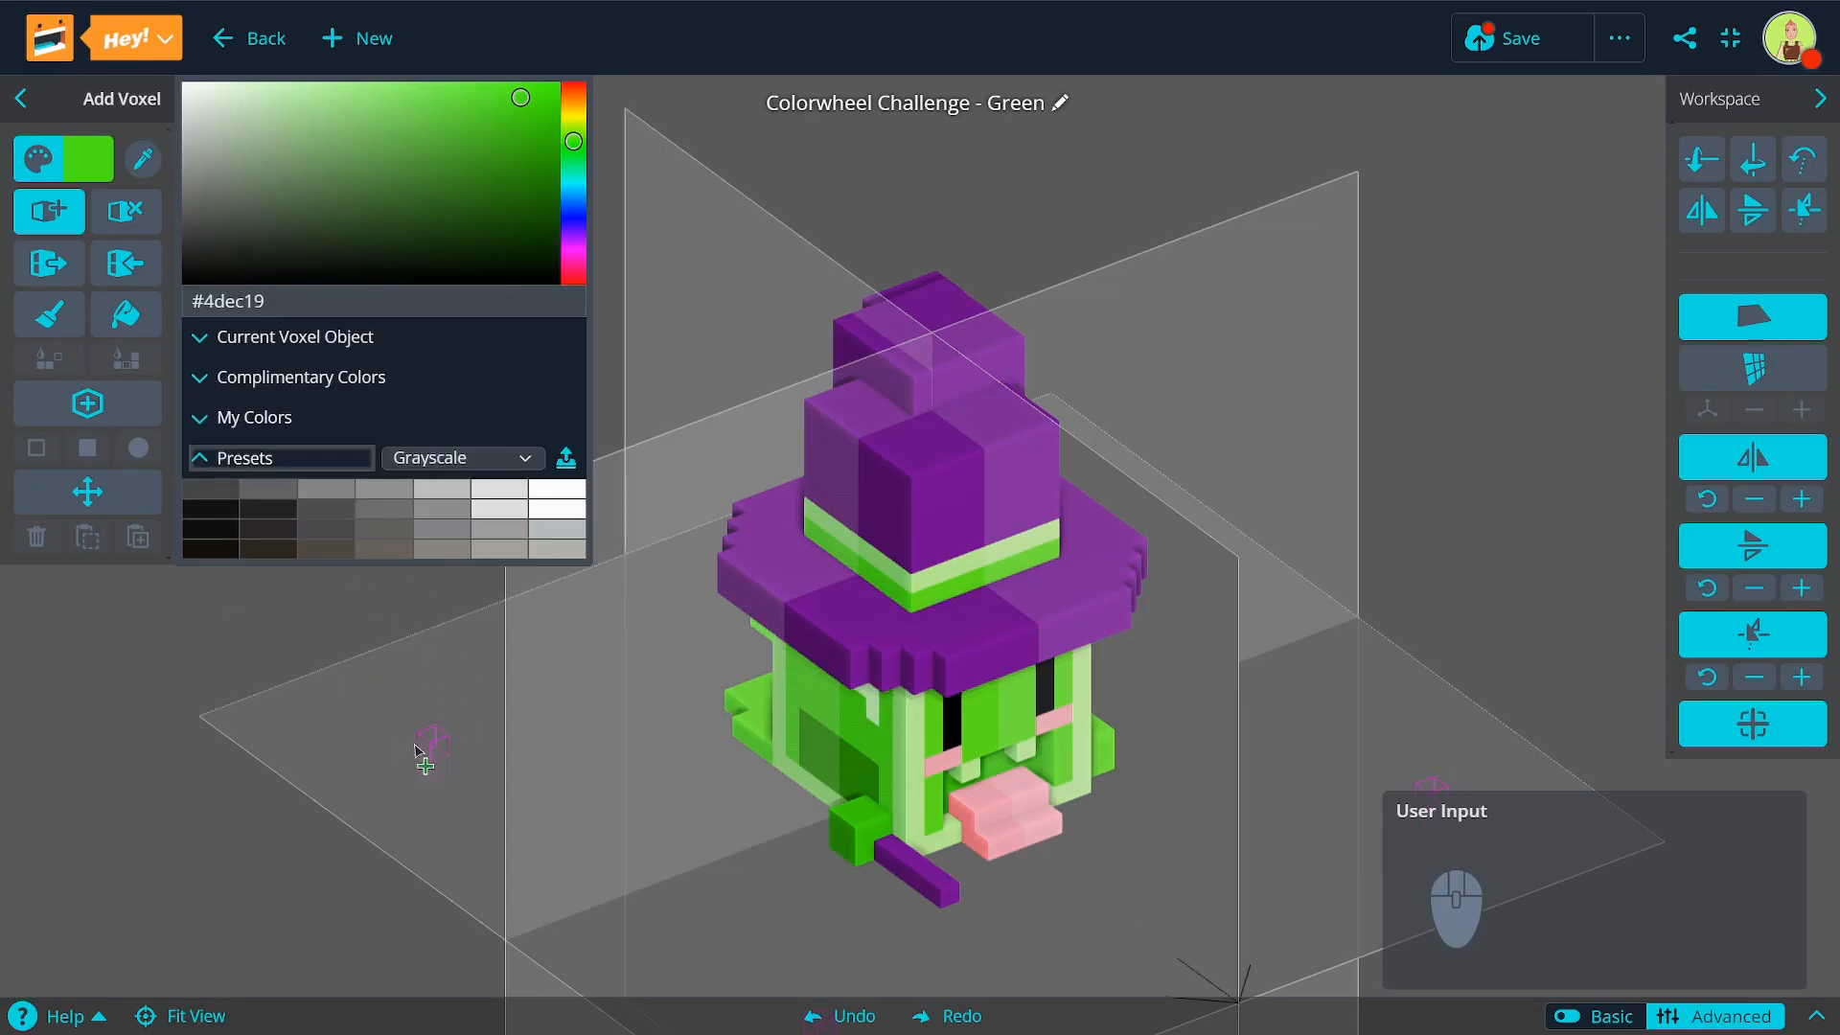
click(488, 466)
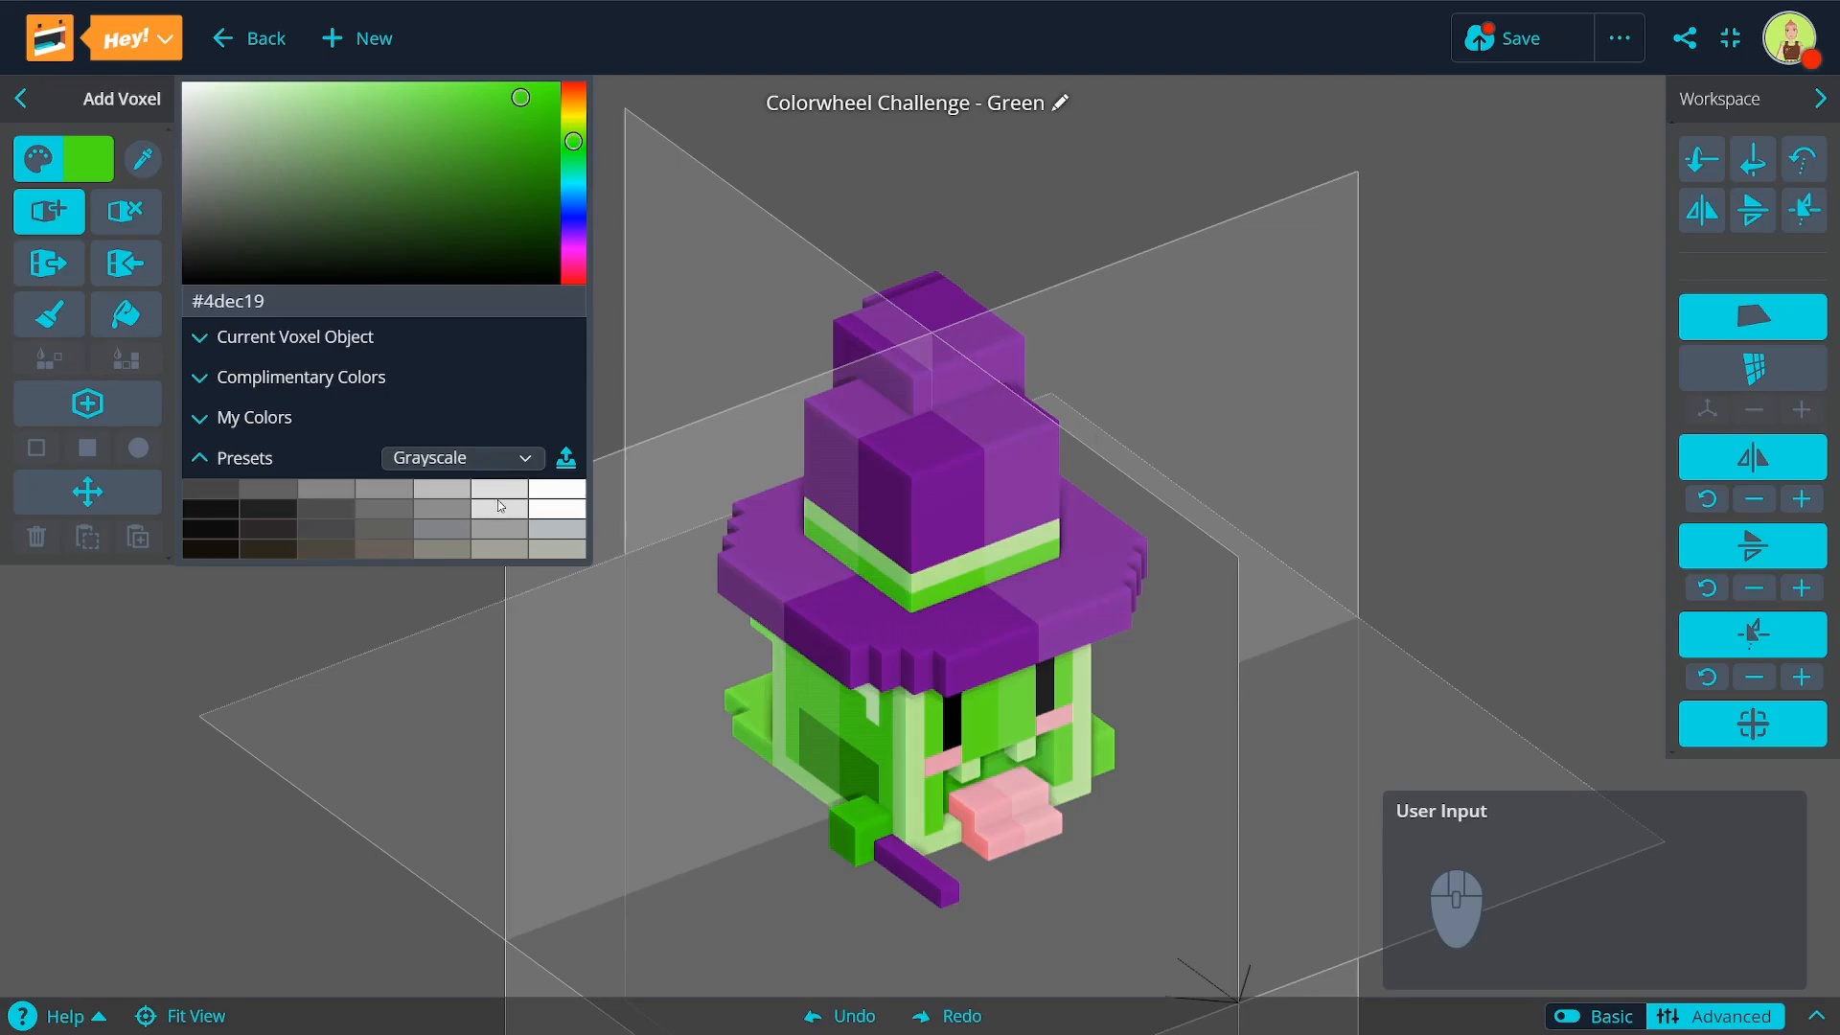
click(500, 513)
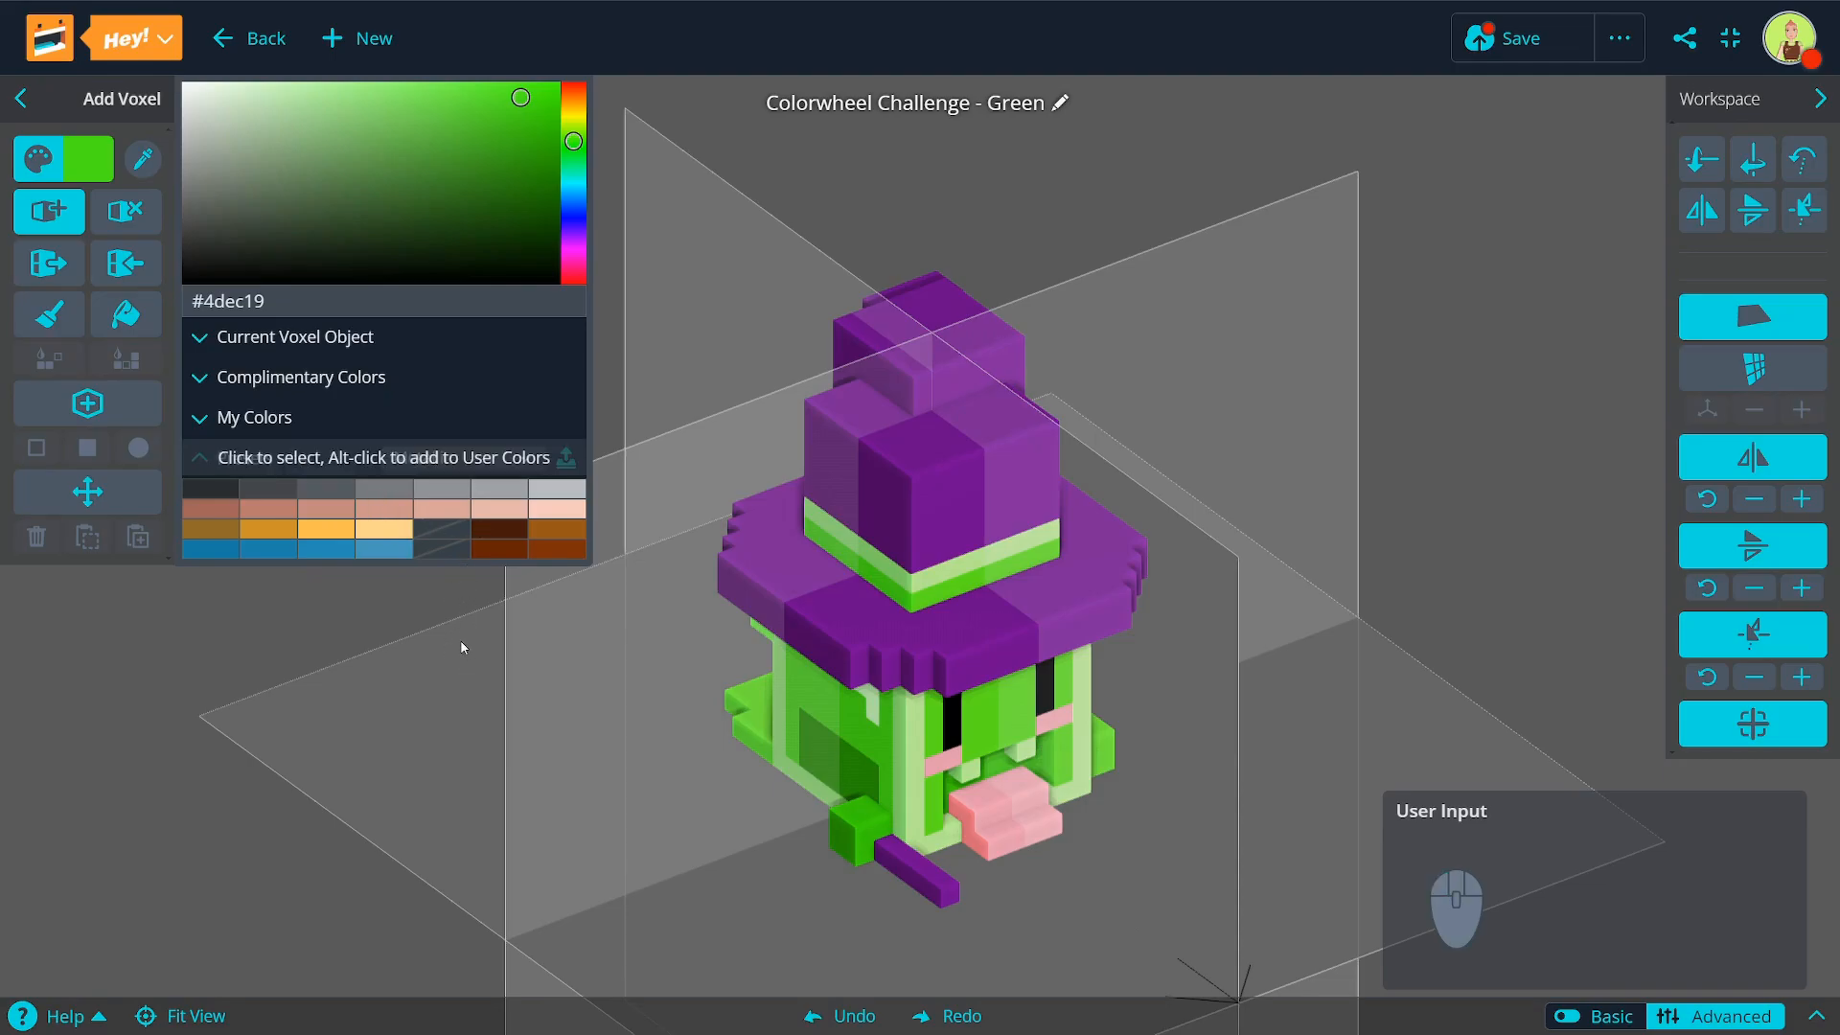
click(442, 798)
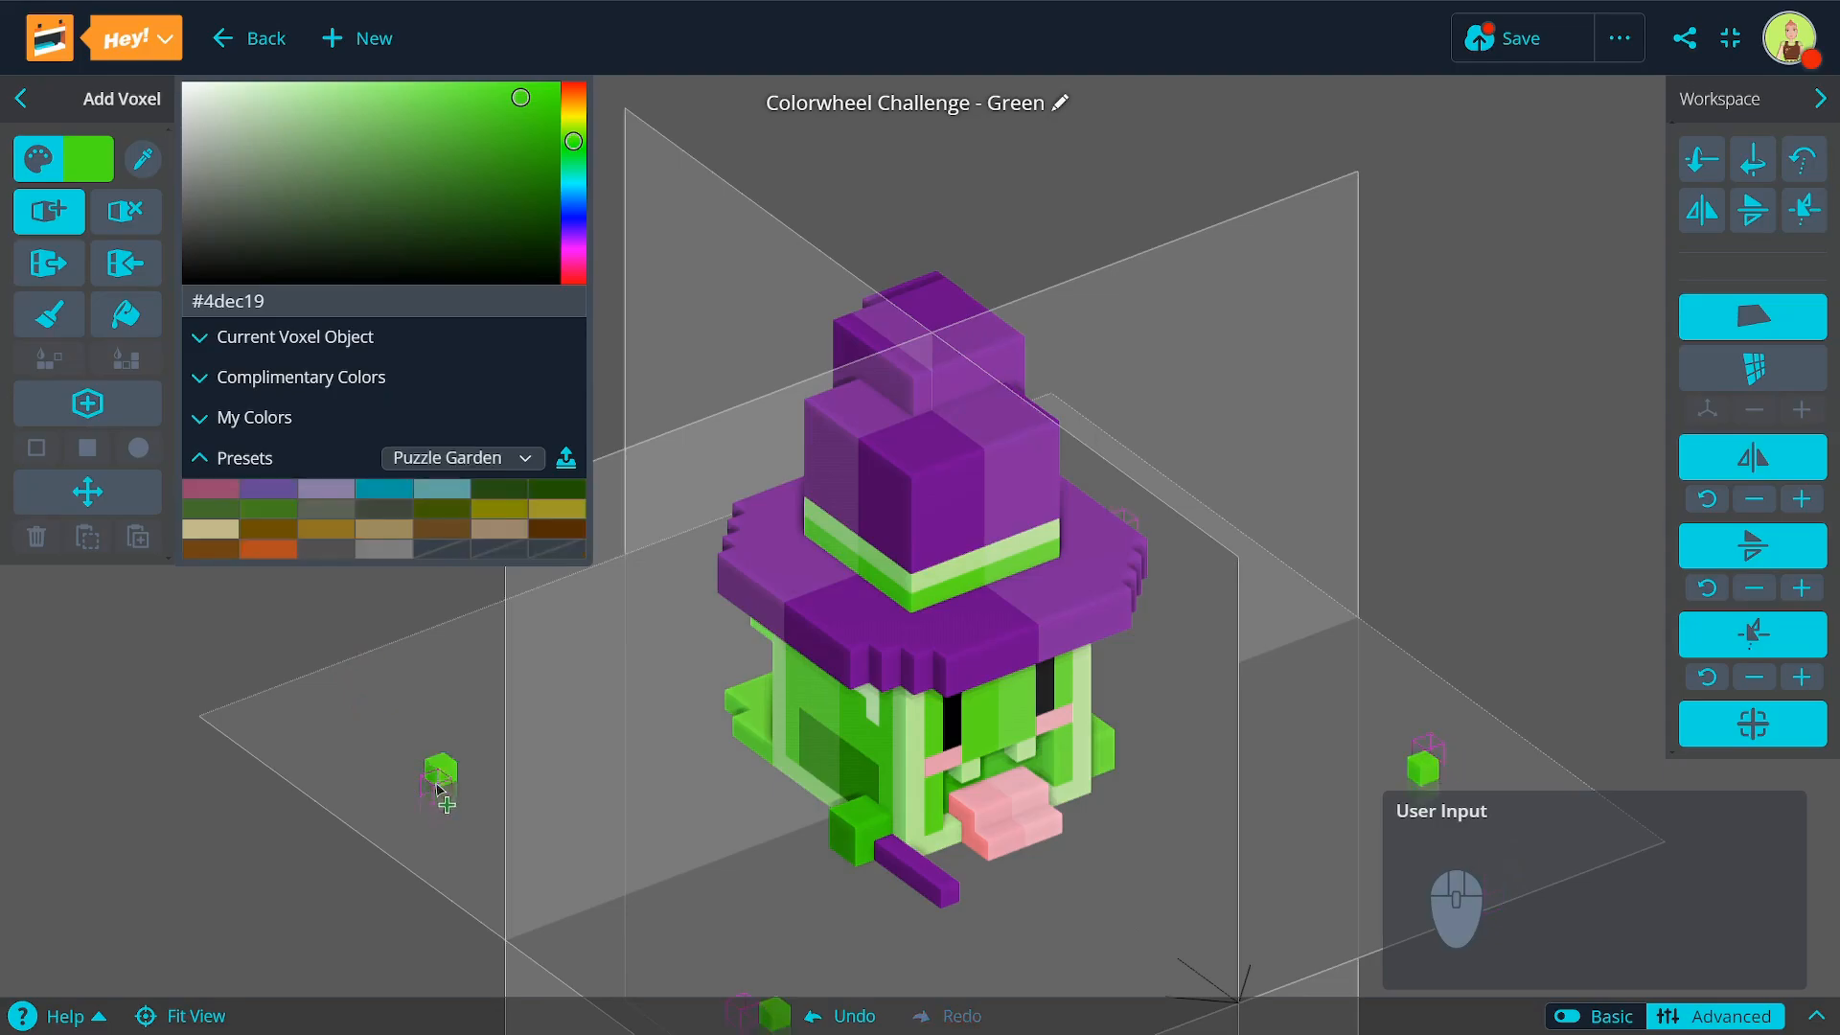
key(ctrl+z)
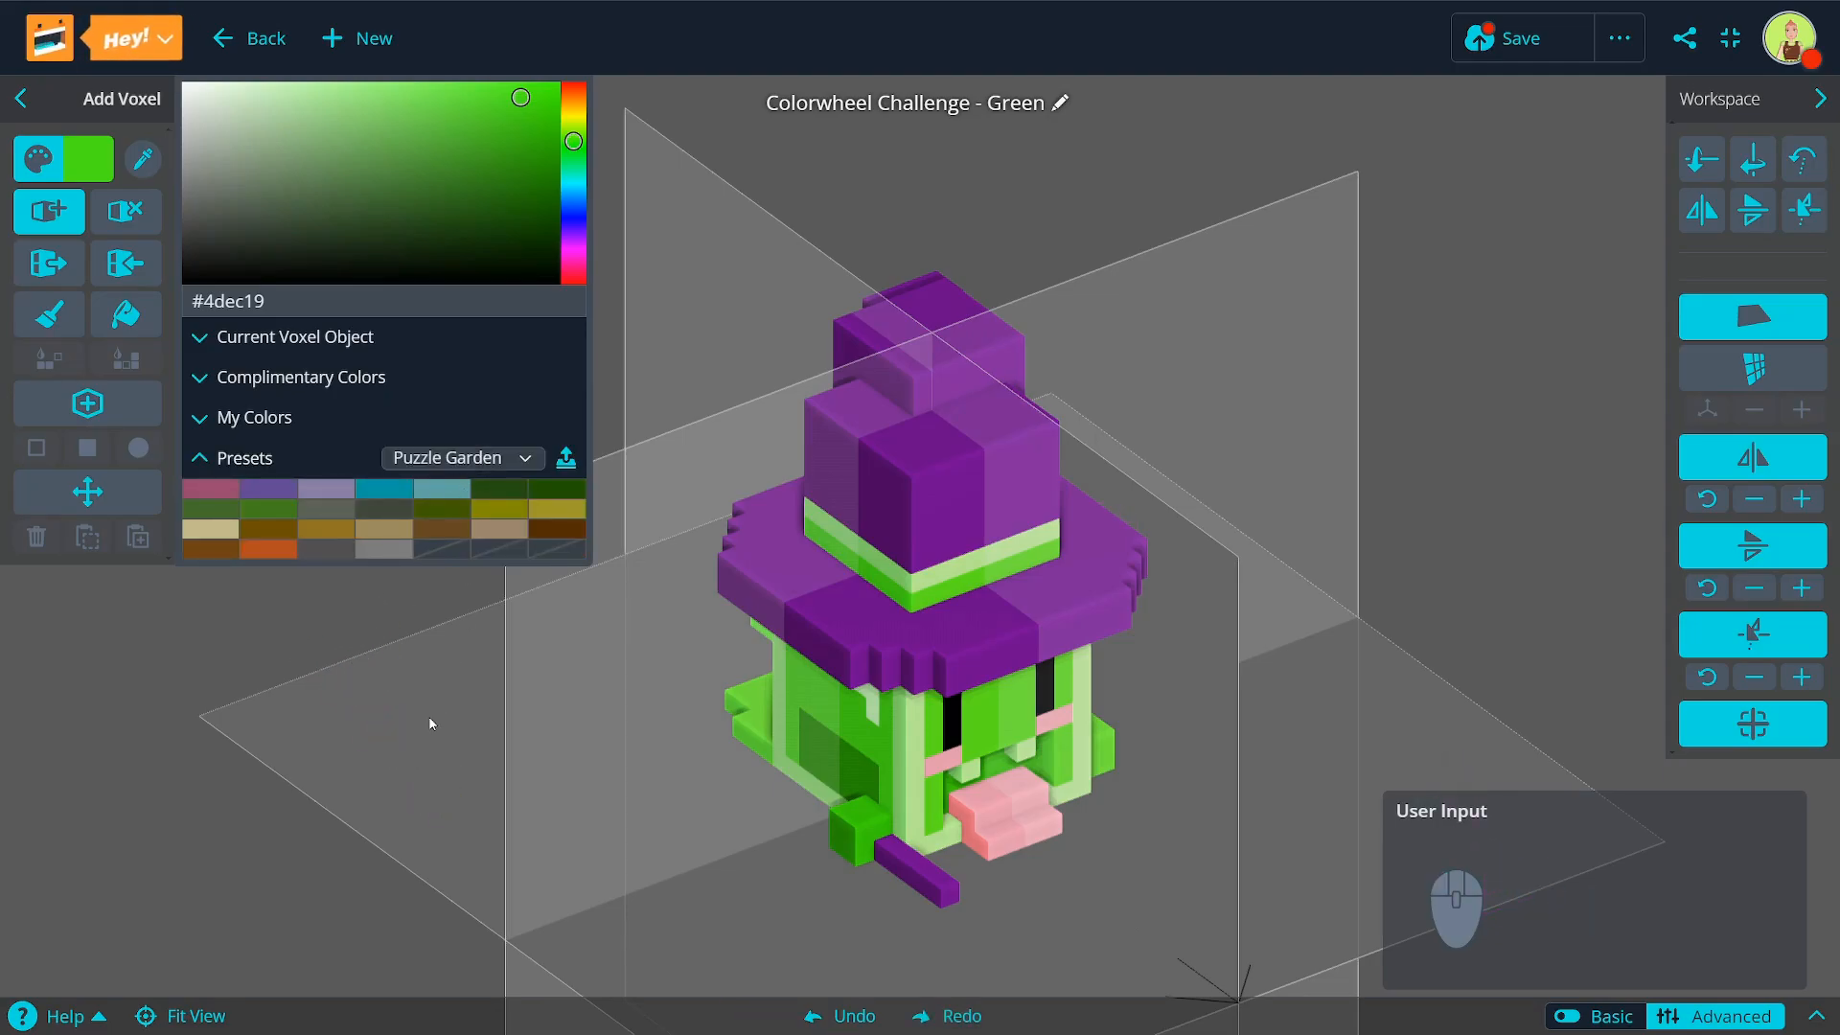
click(418, 732)
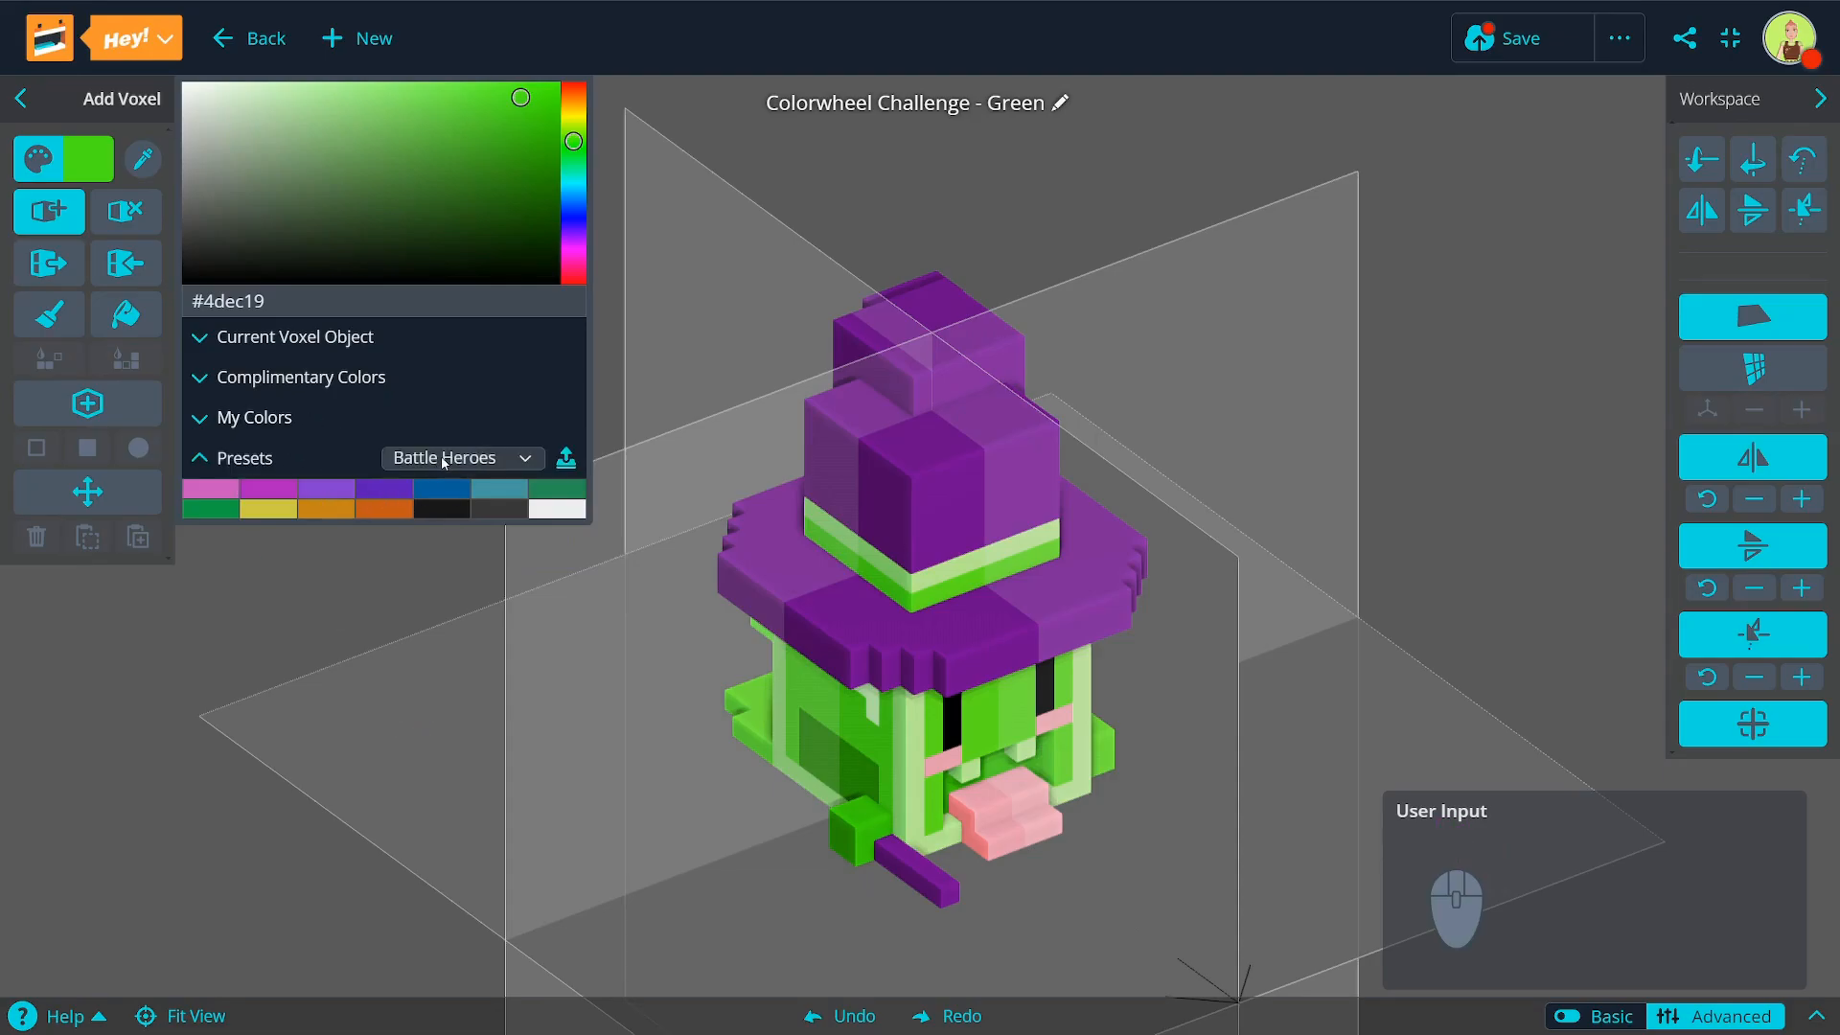
click(404, 483)
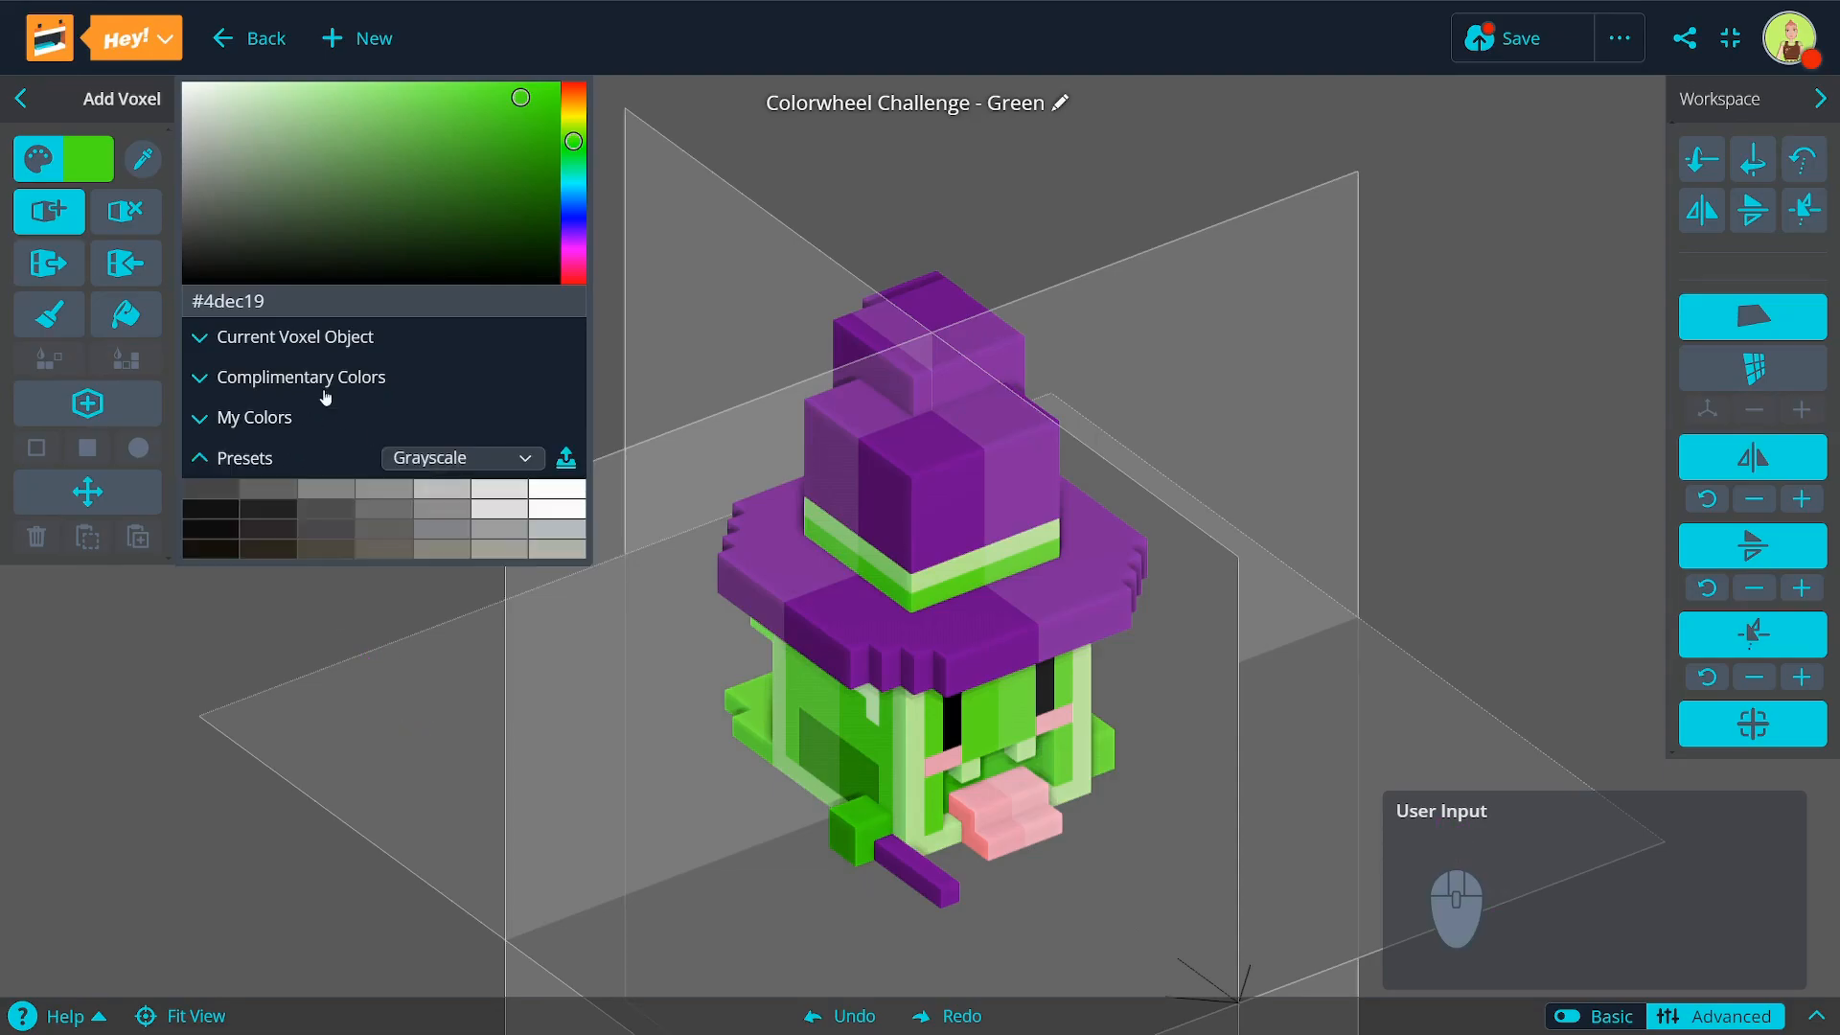
click(201, 459)
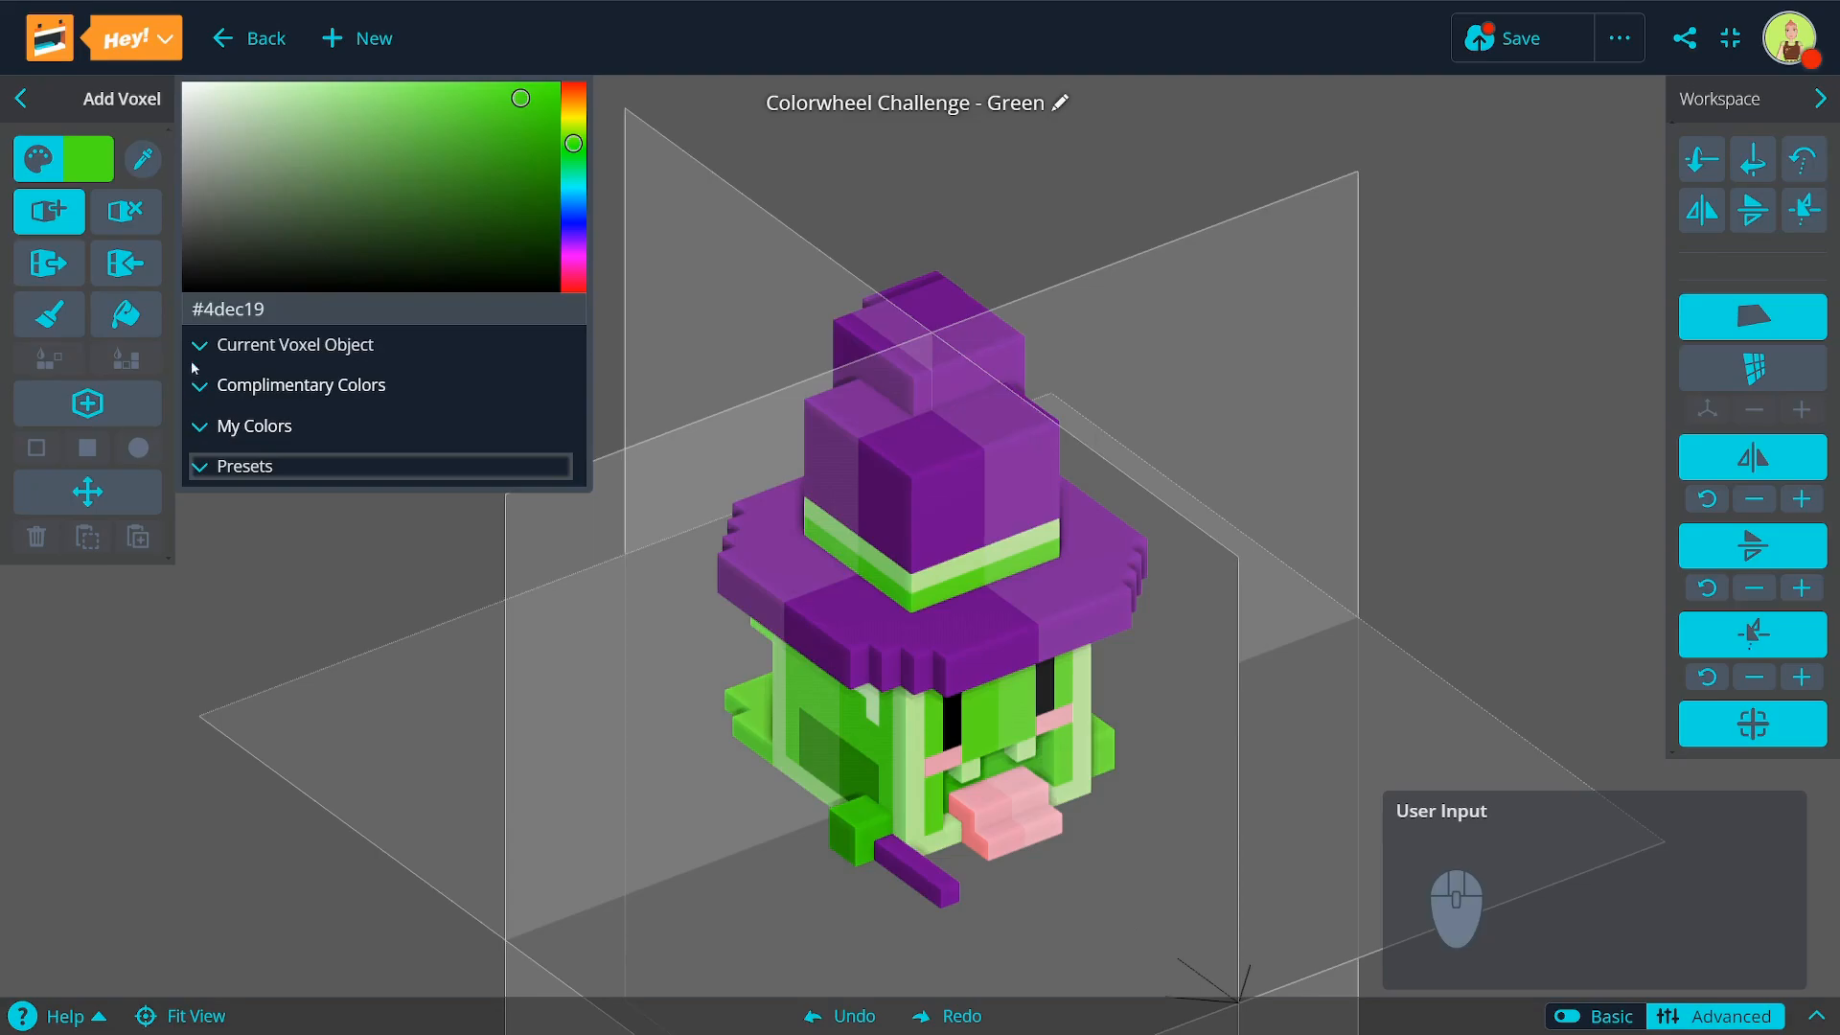
Step: Expand My Colors, store the current green in the last slot of the Doodle set, and remove it again
click(200, 429)
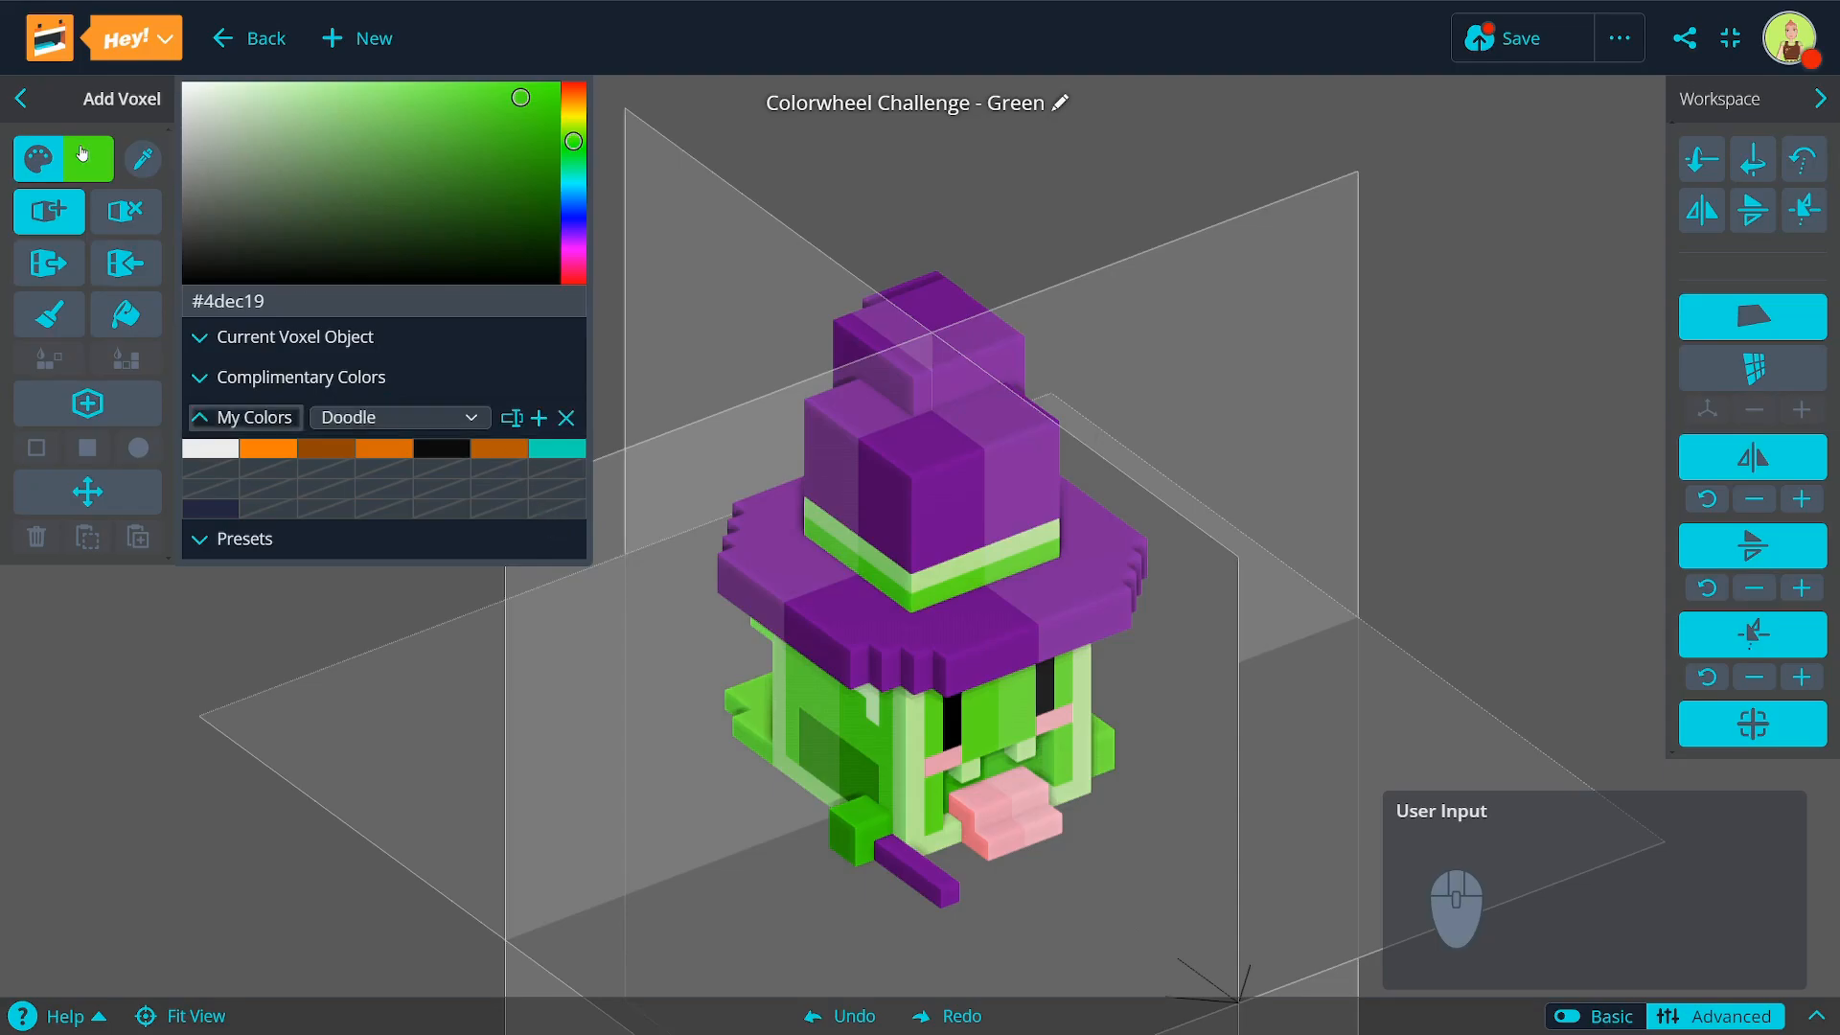
click(543, 515)
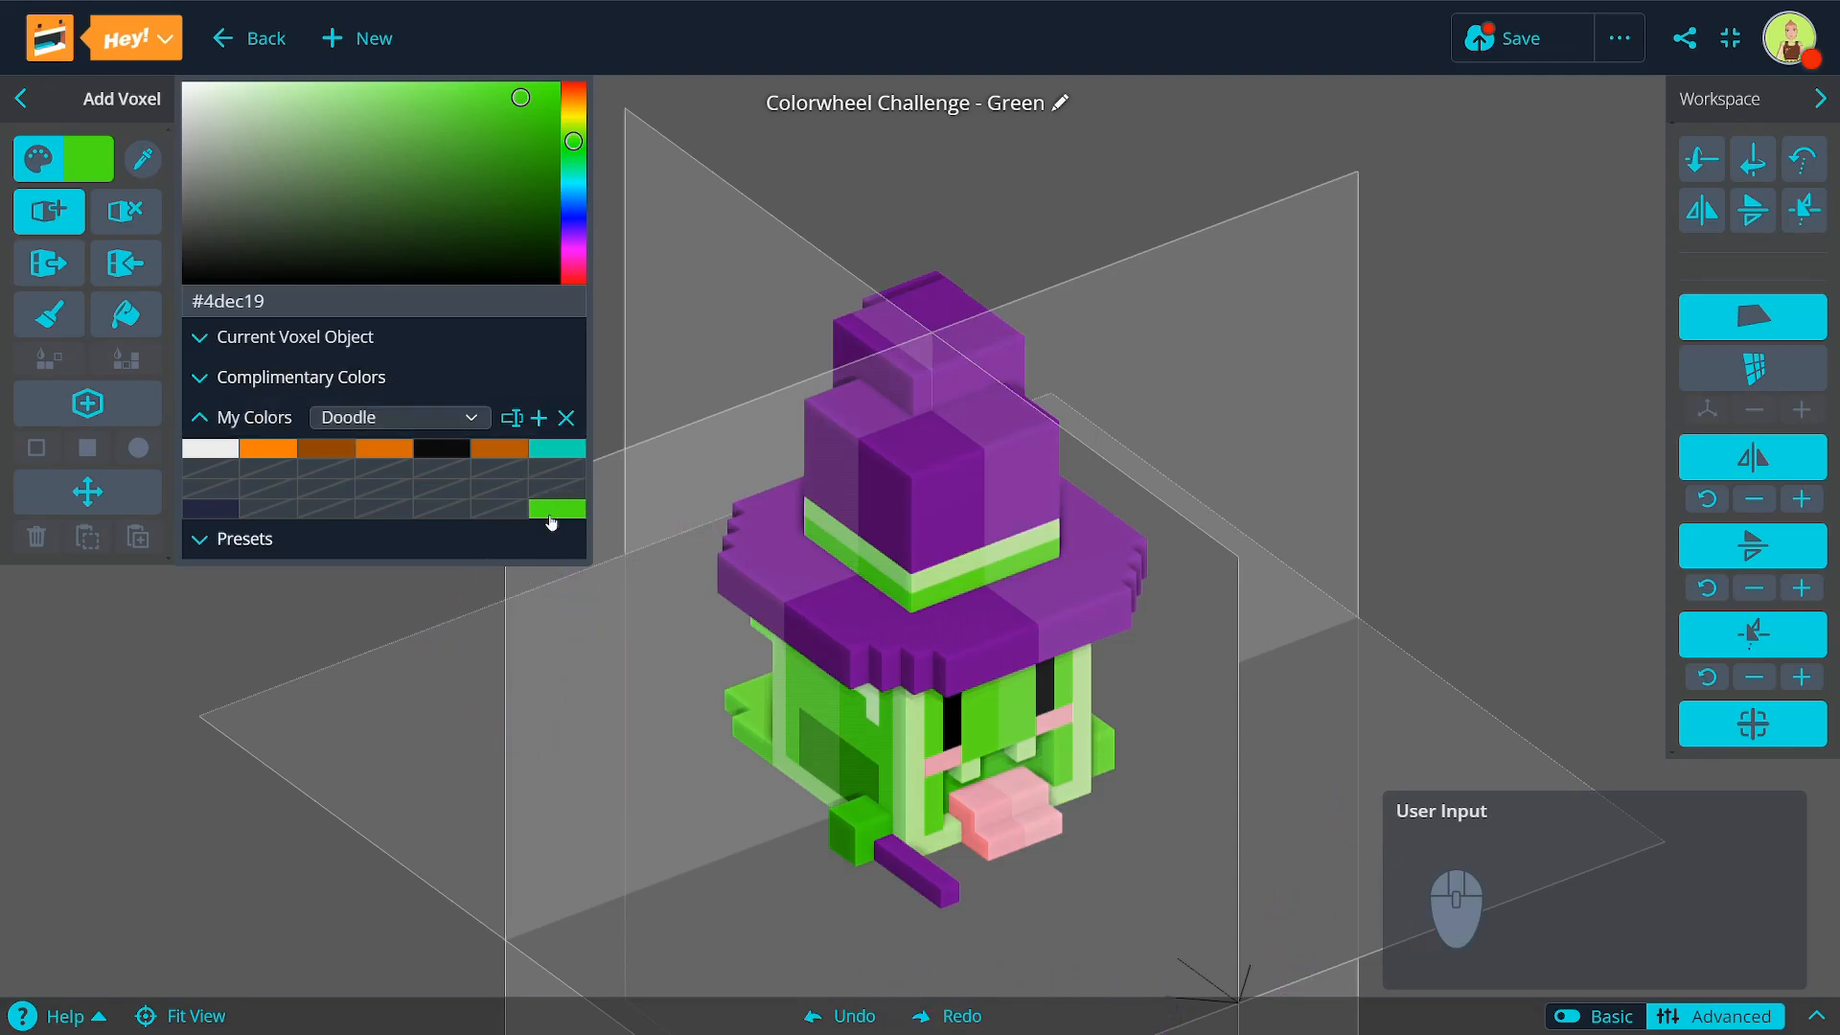
key(alt)
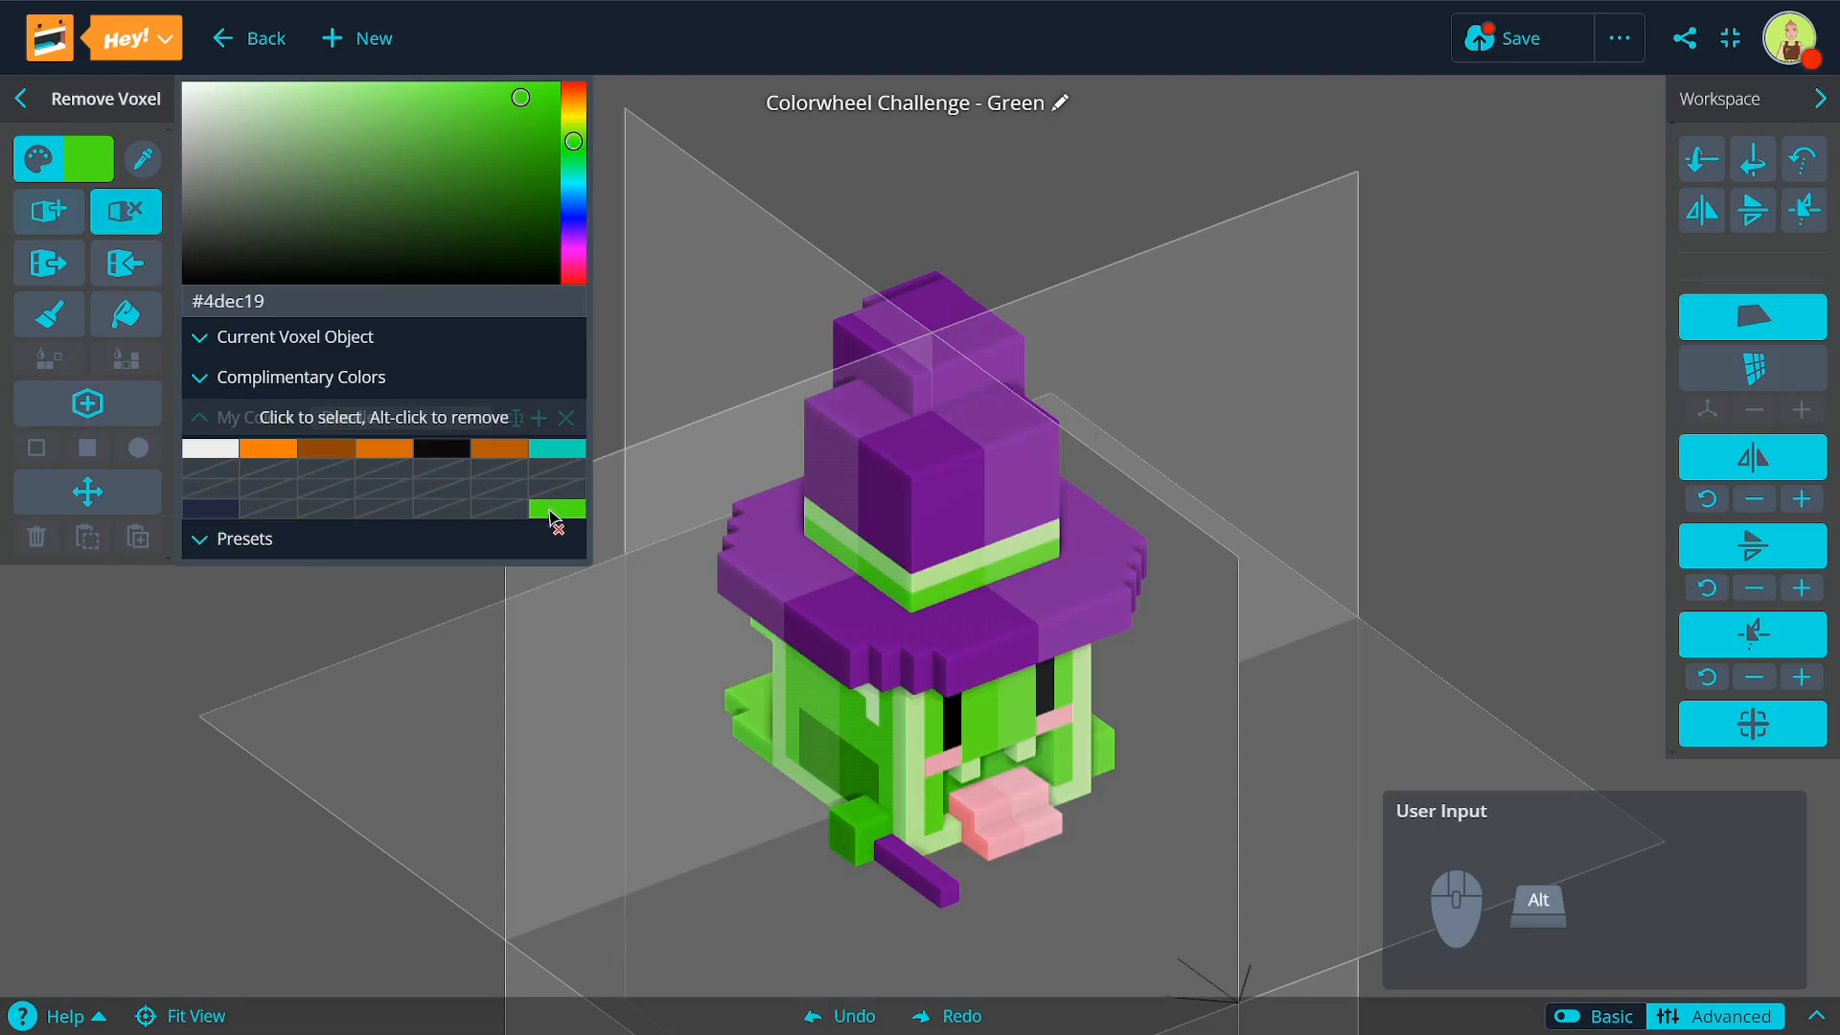
alt+click(551, 517)
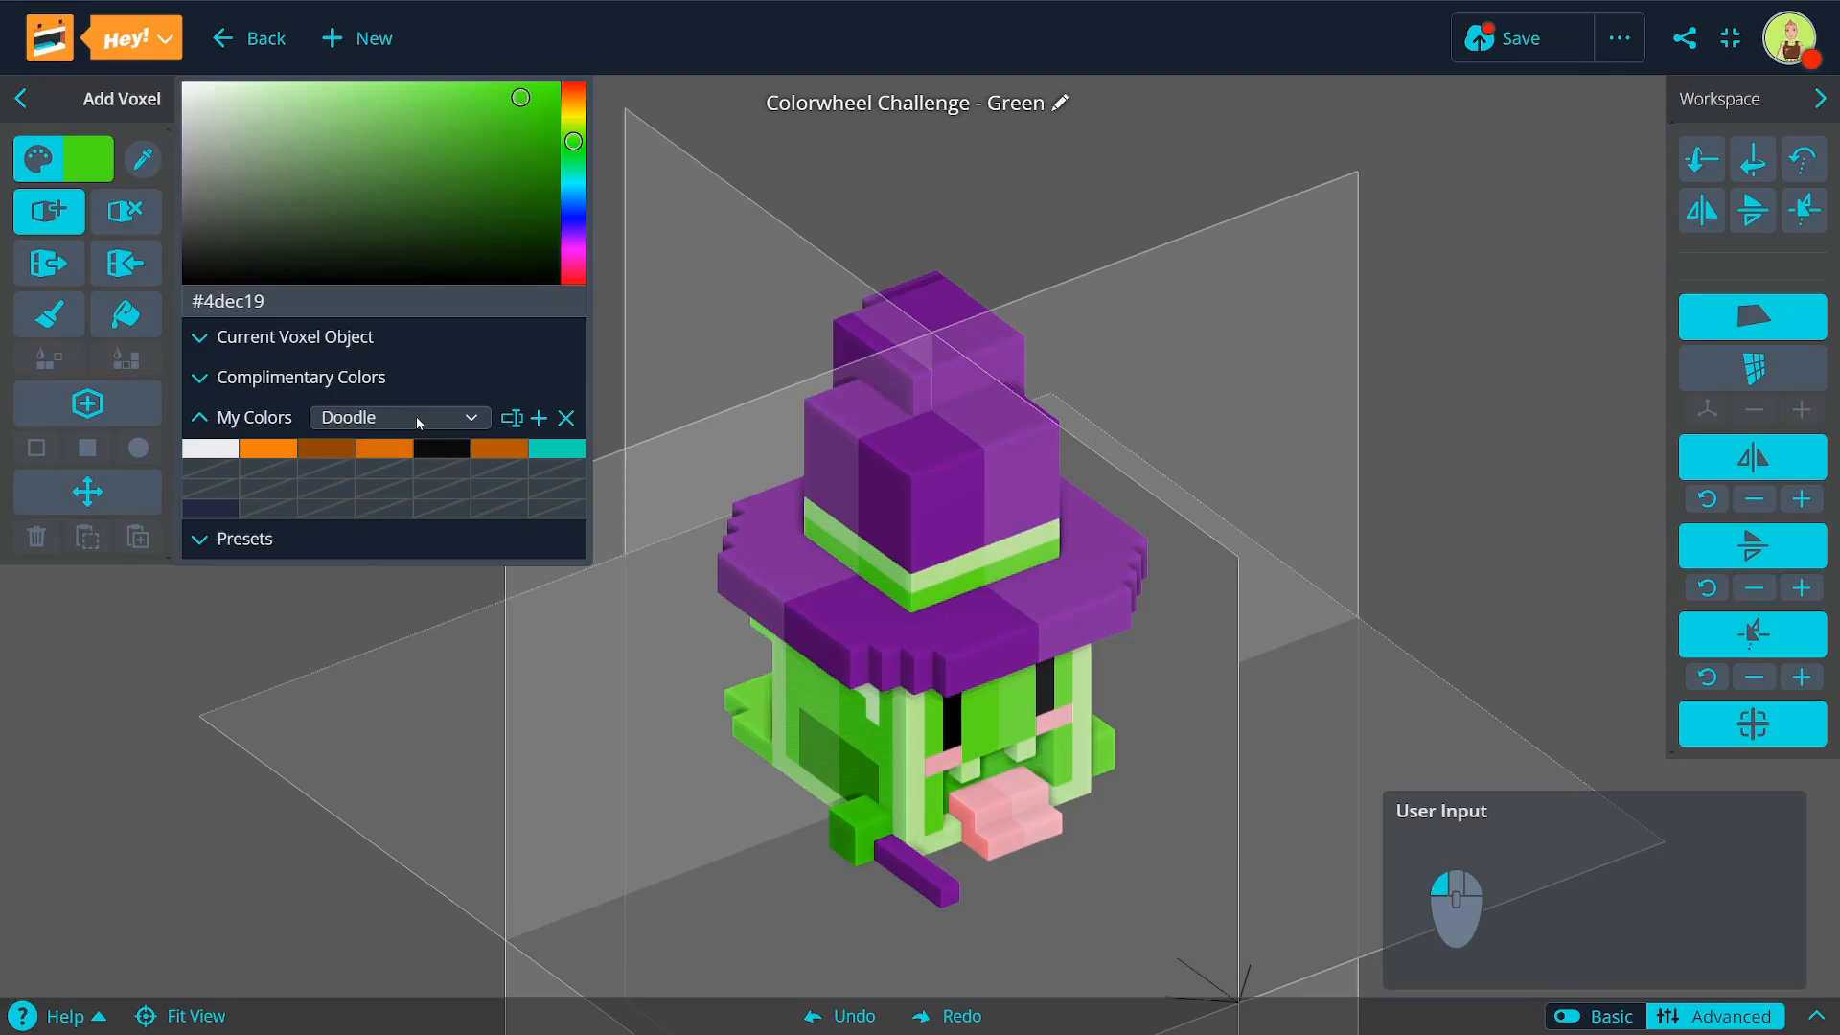
Step: Create a new color set in My Colors and rename it Greenie
click(539, 419)
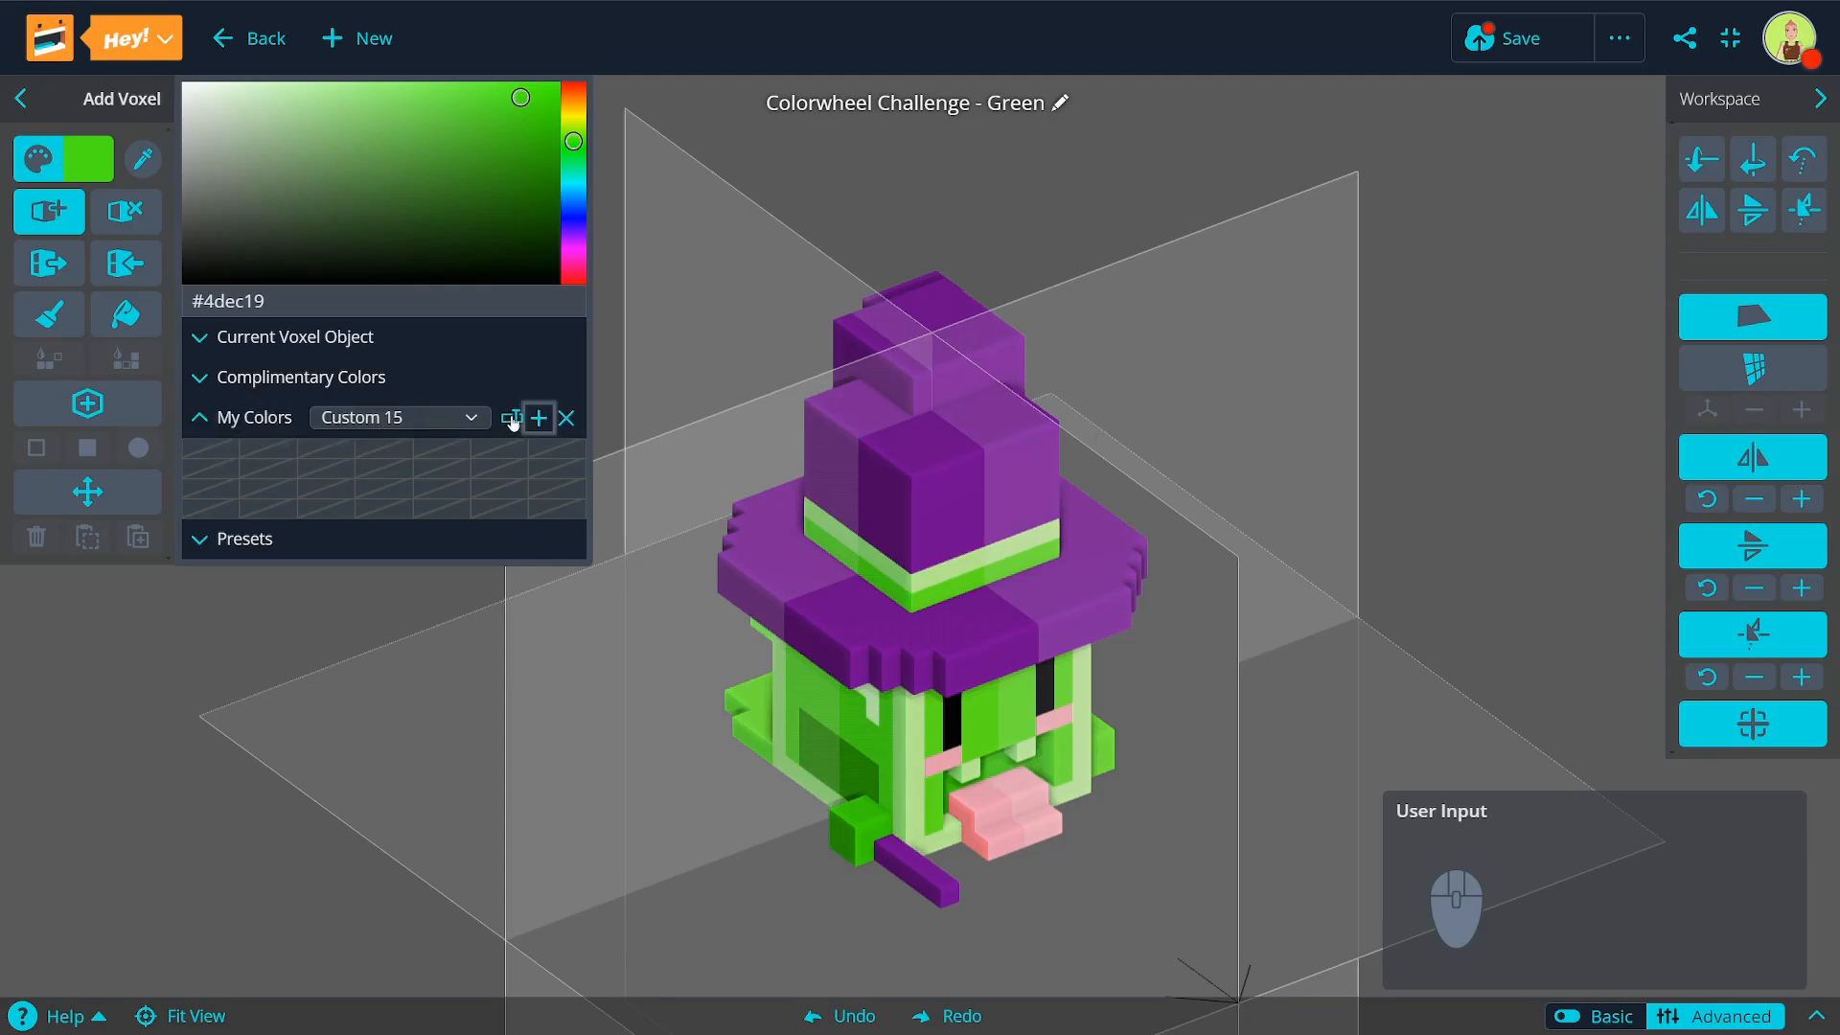
click(511, 420)
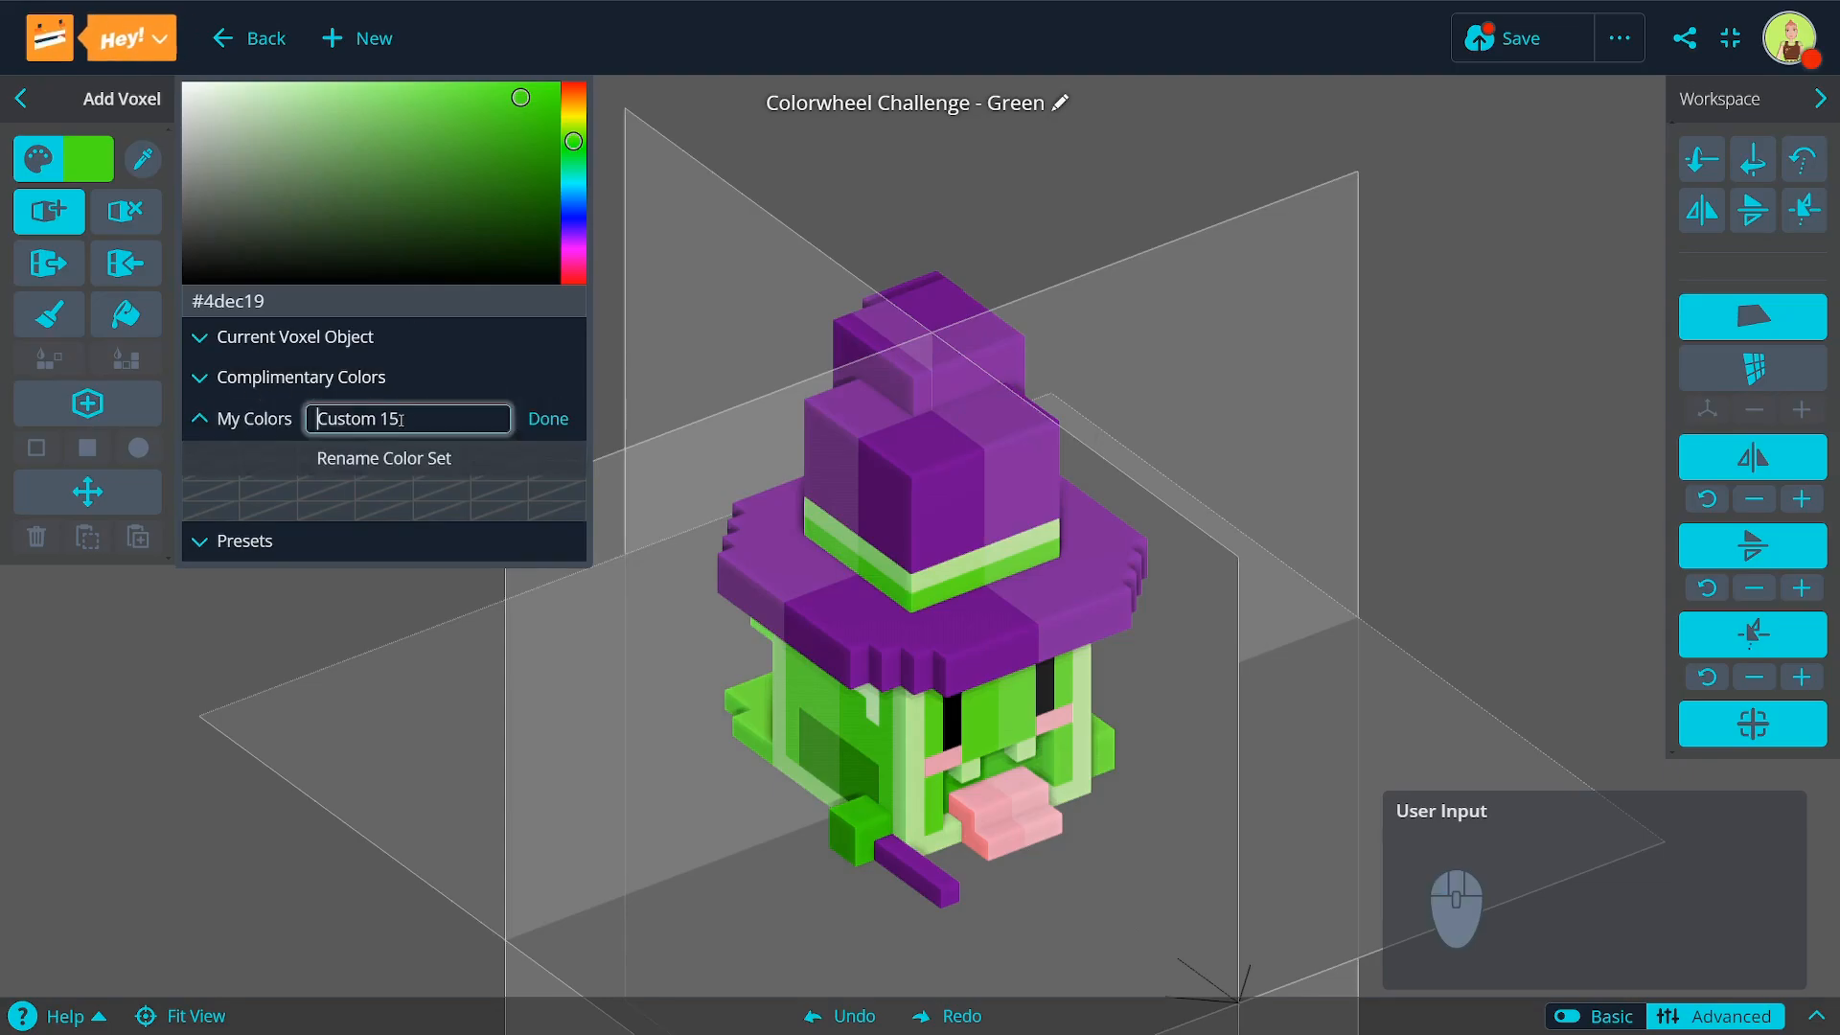
drag(403, 419, 294, 420)
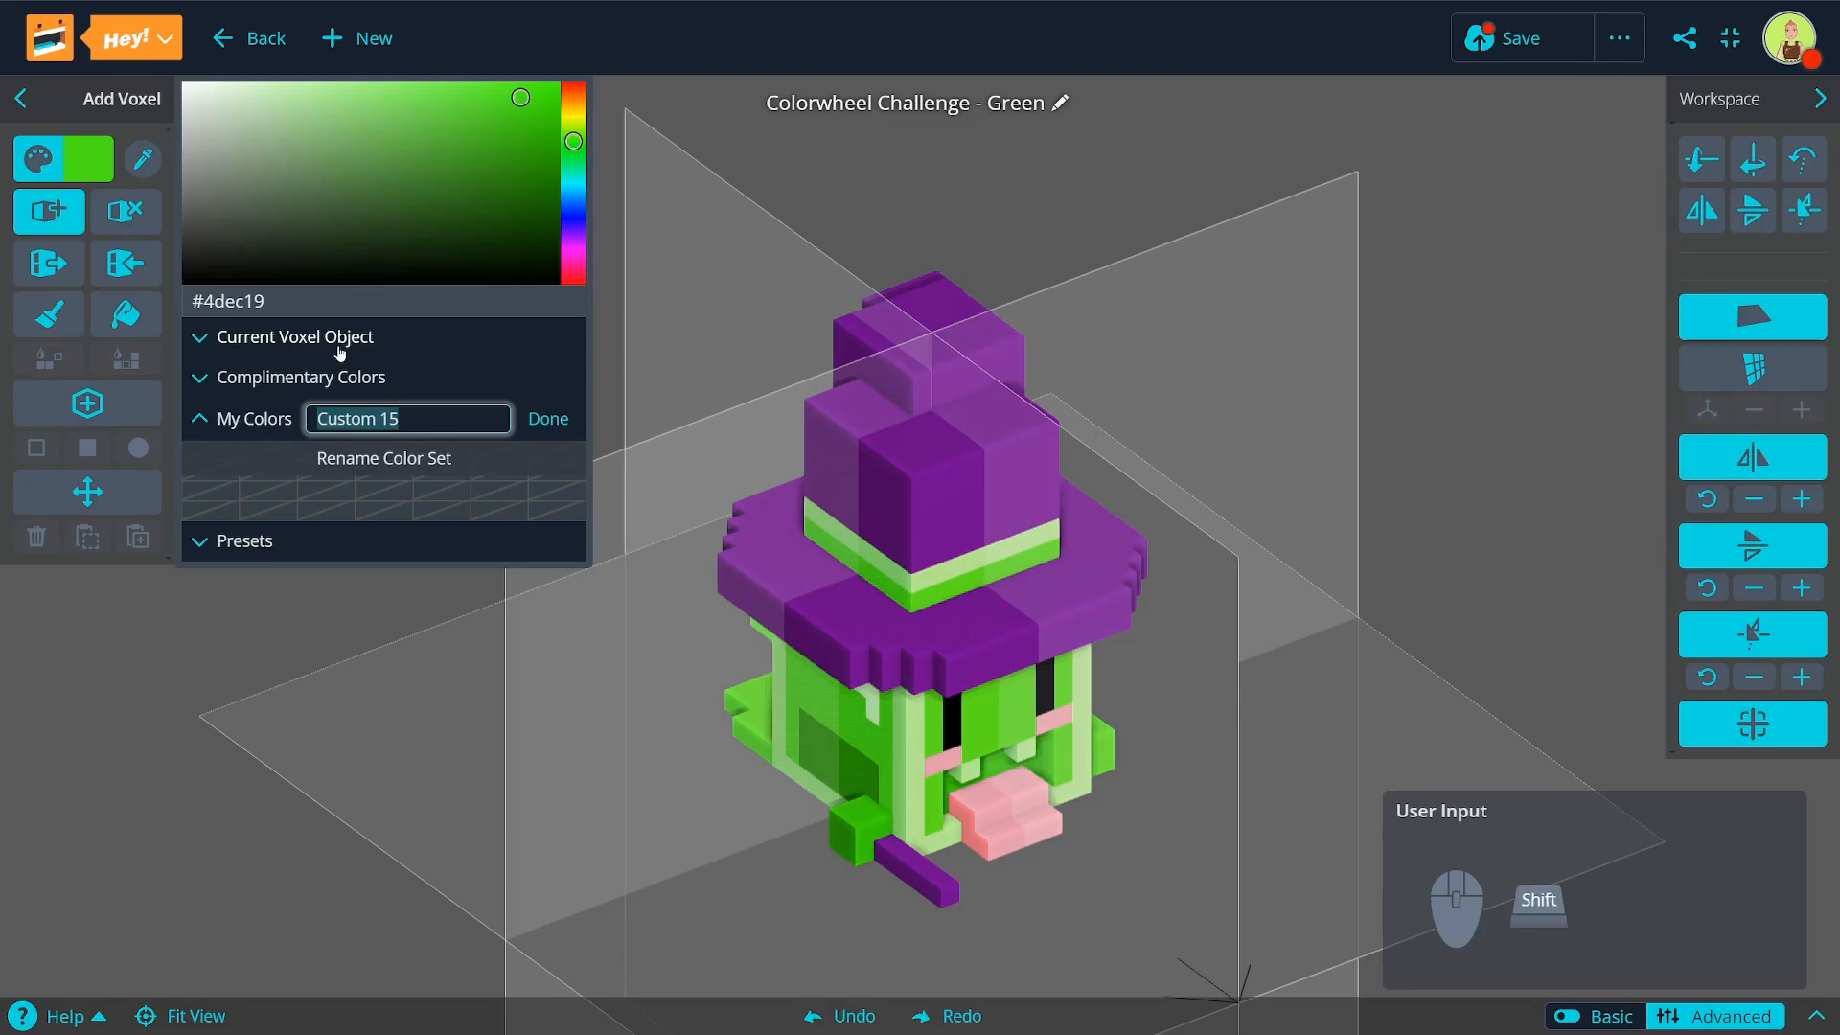
text(Green)
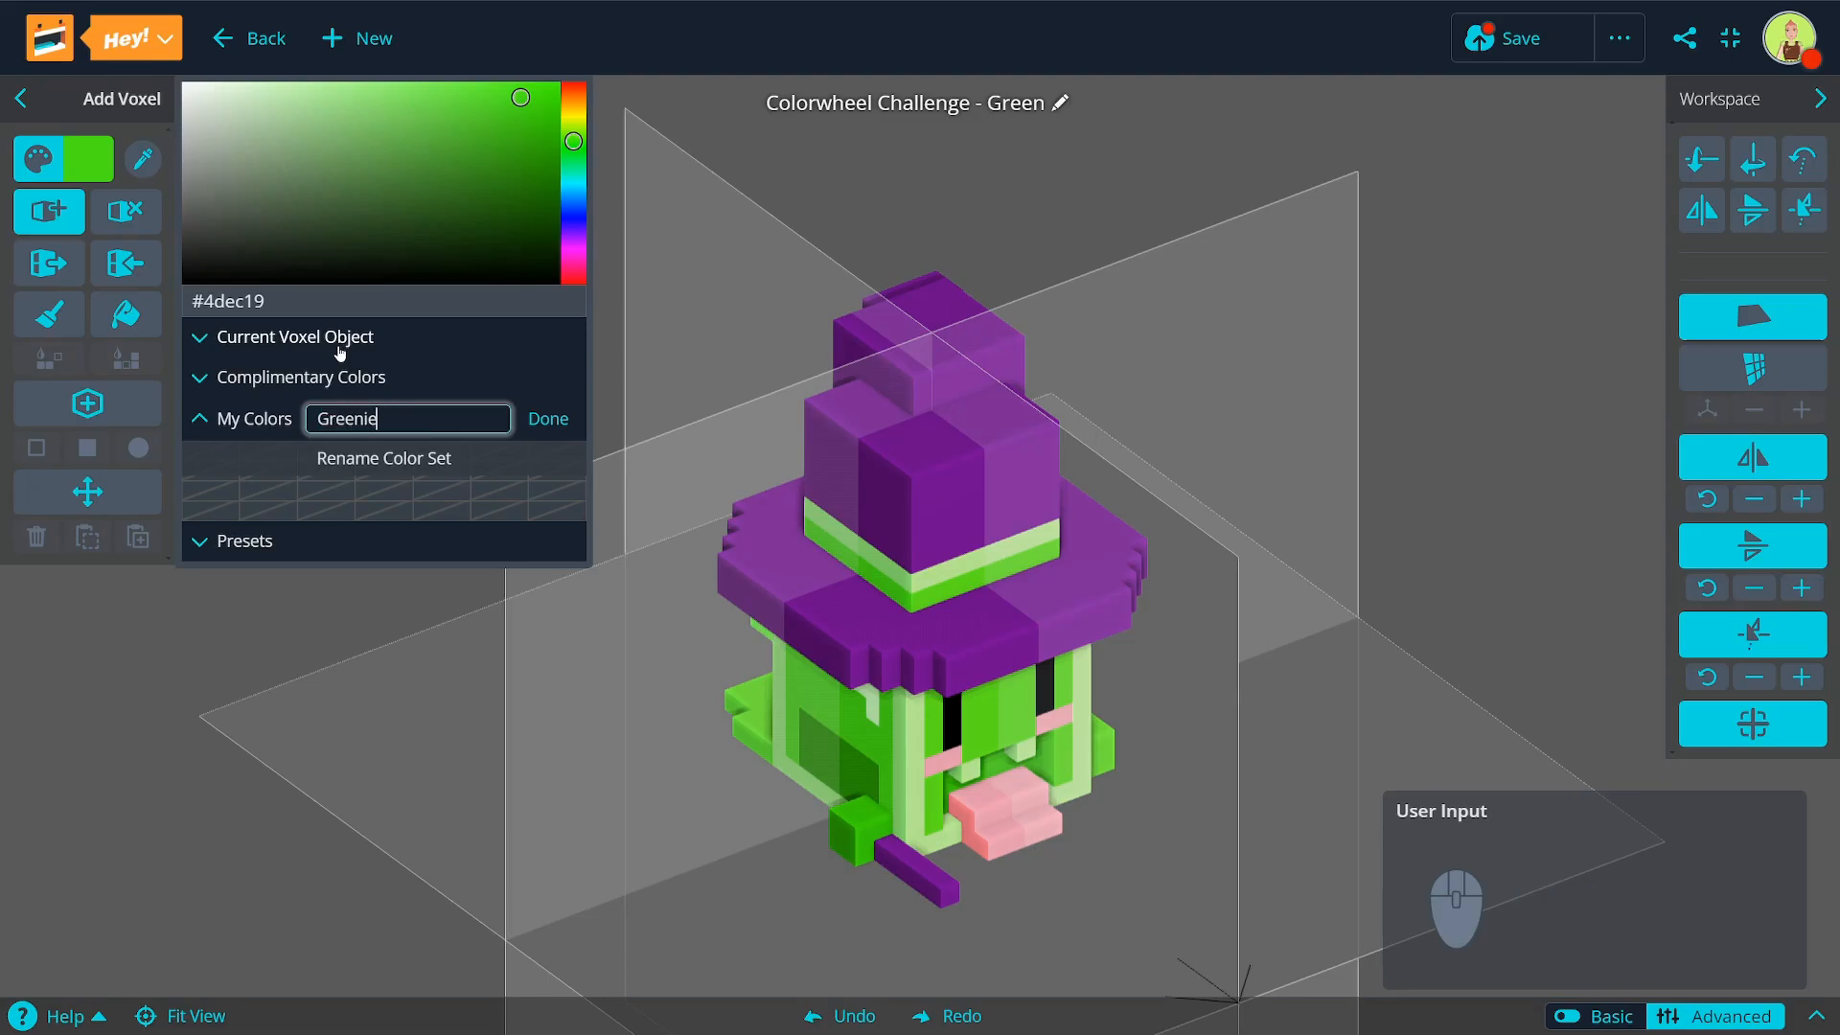
text(ie)
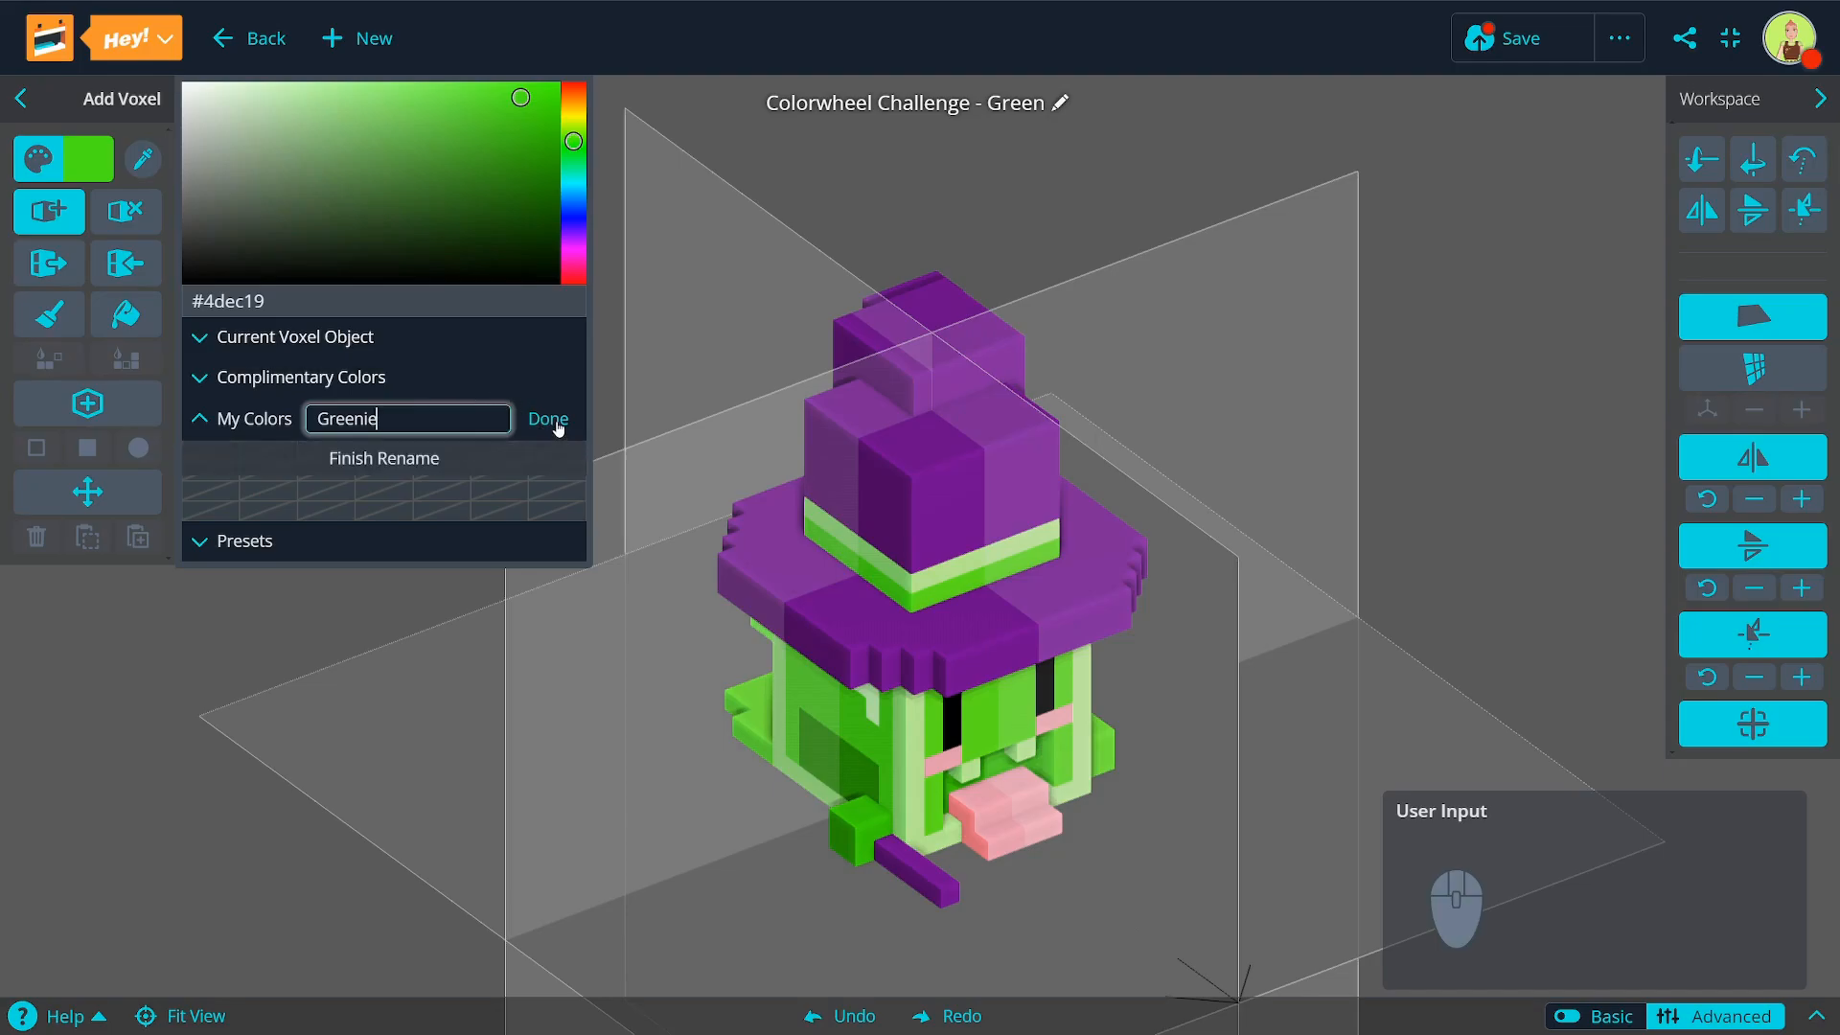
click(555, 423)
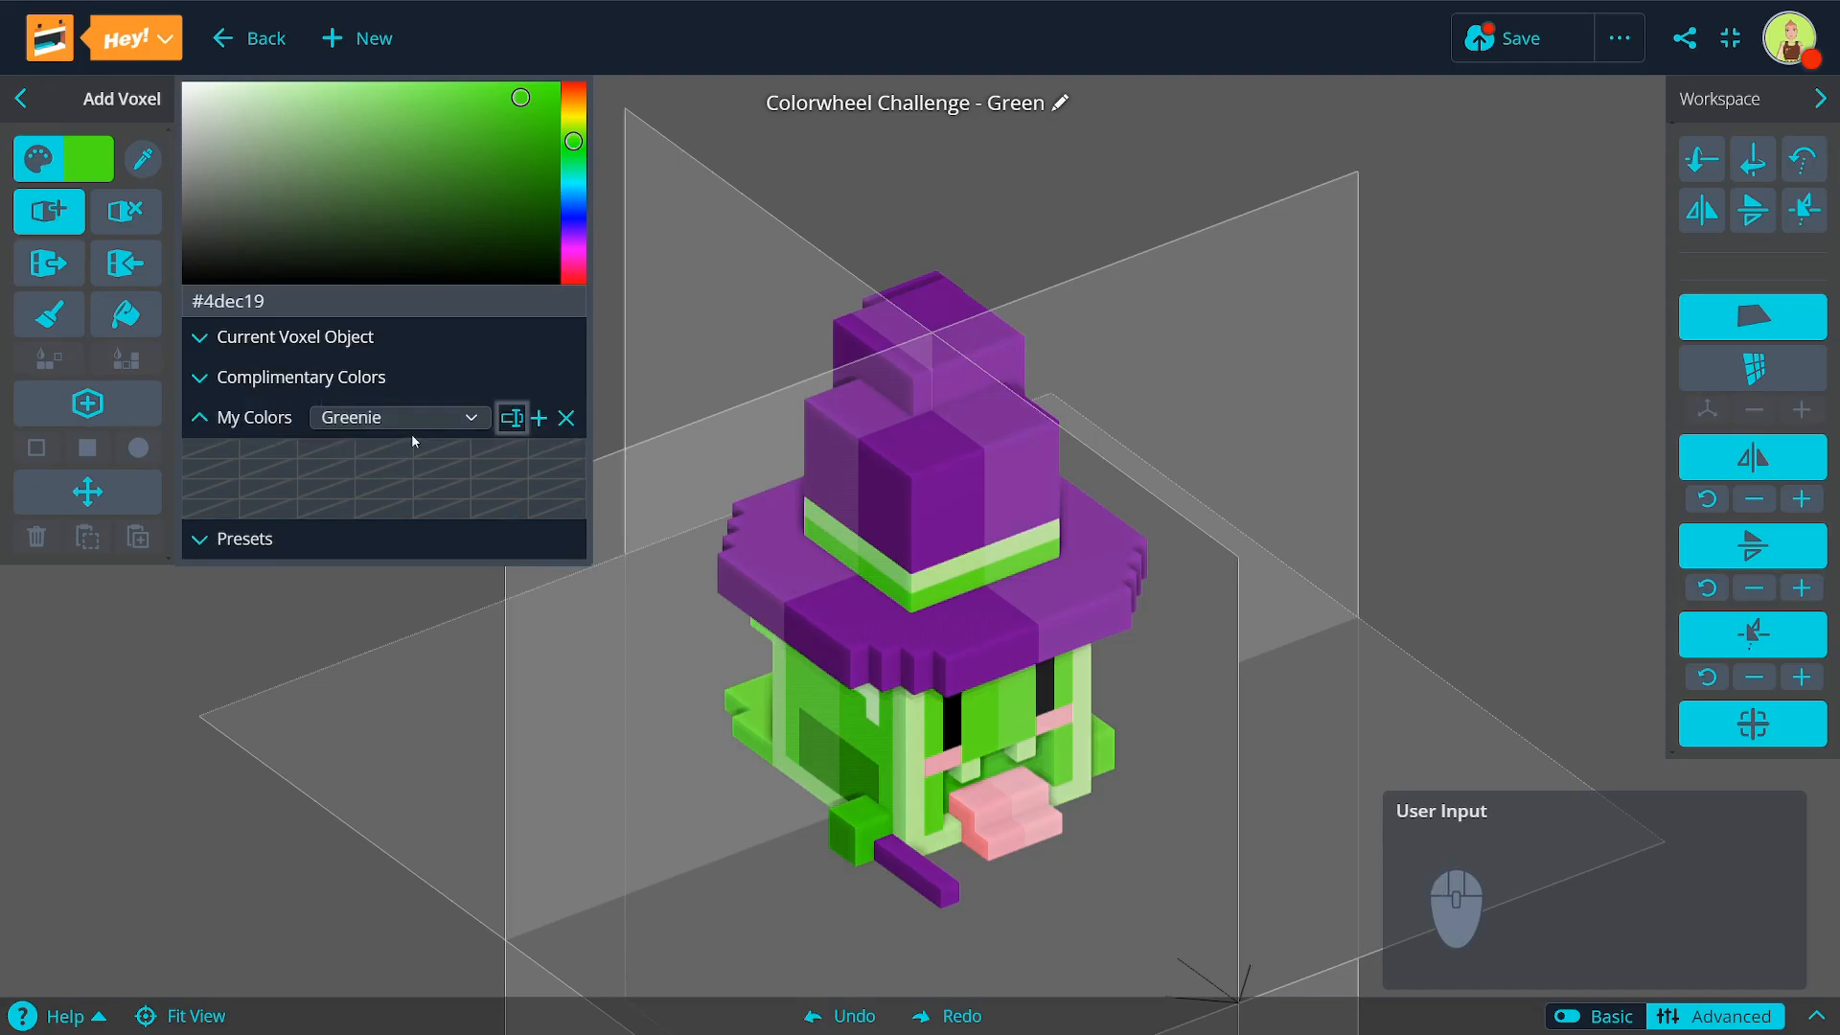
Step: View the saved Cozy Bed color set, return to the Greenie set and collapse My Colors
click(382, 497)
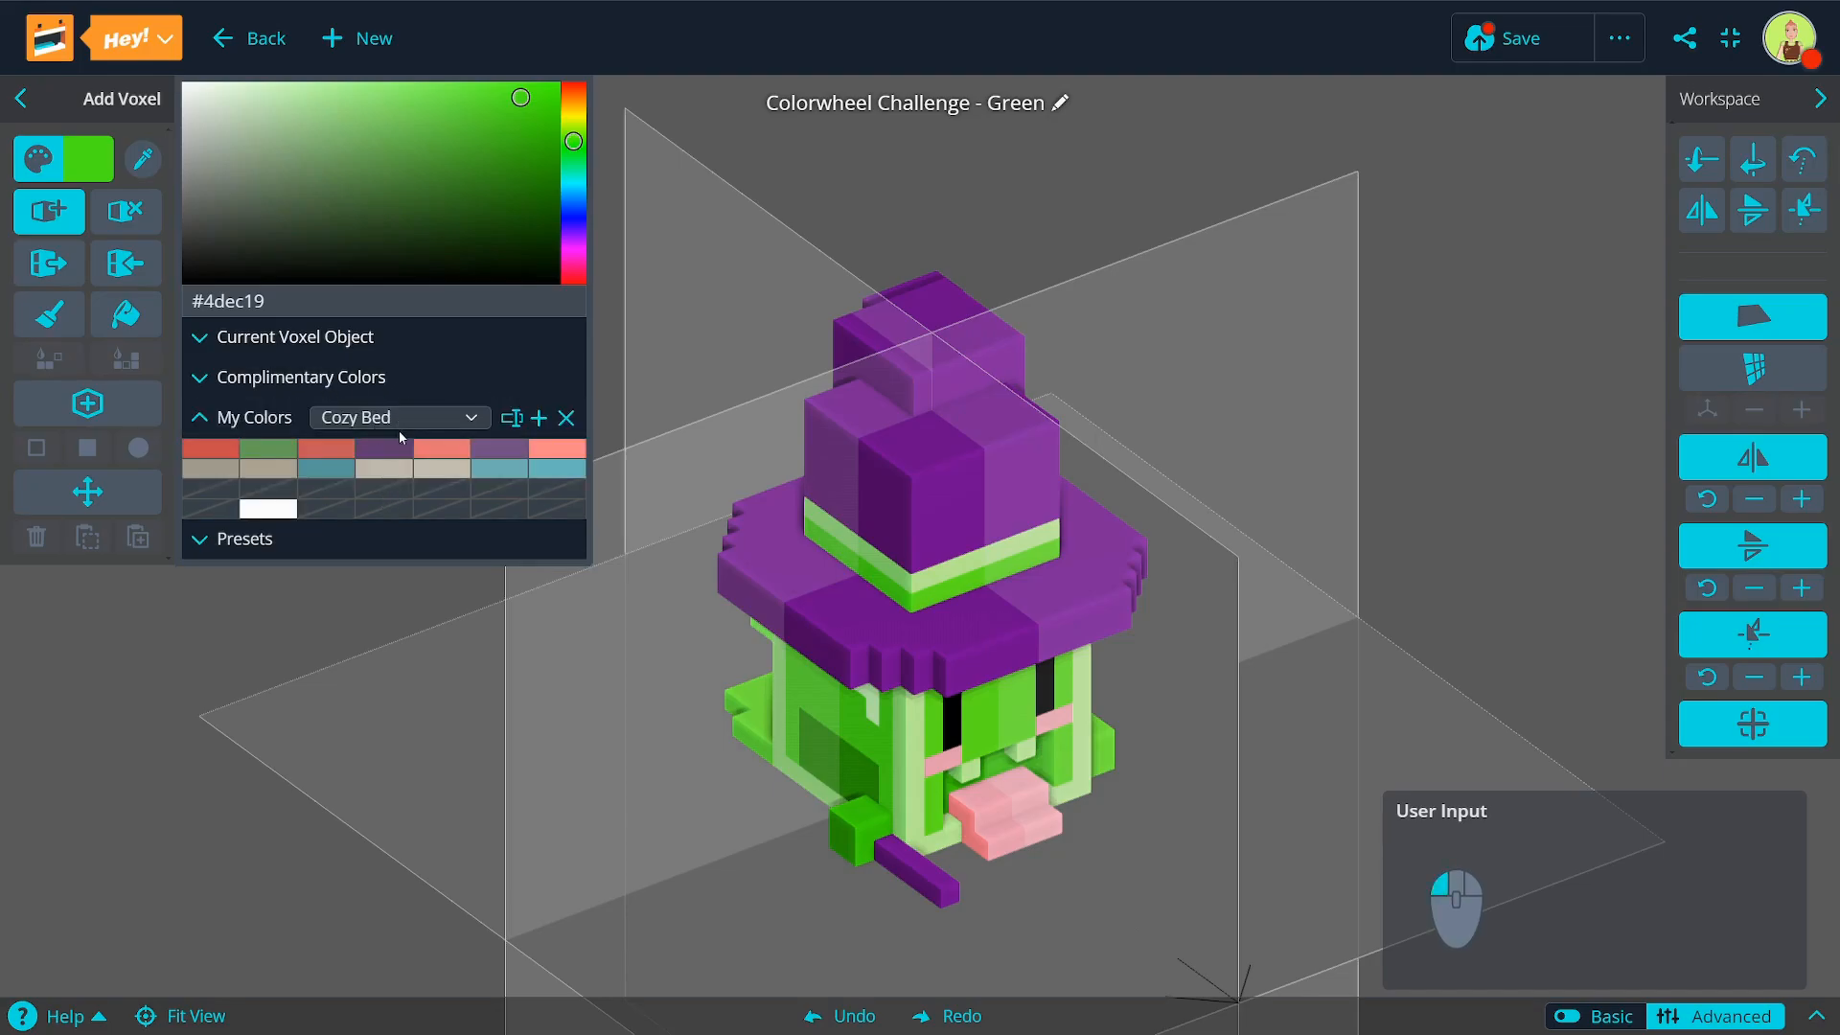
click(414, 904)
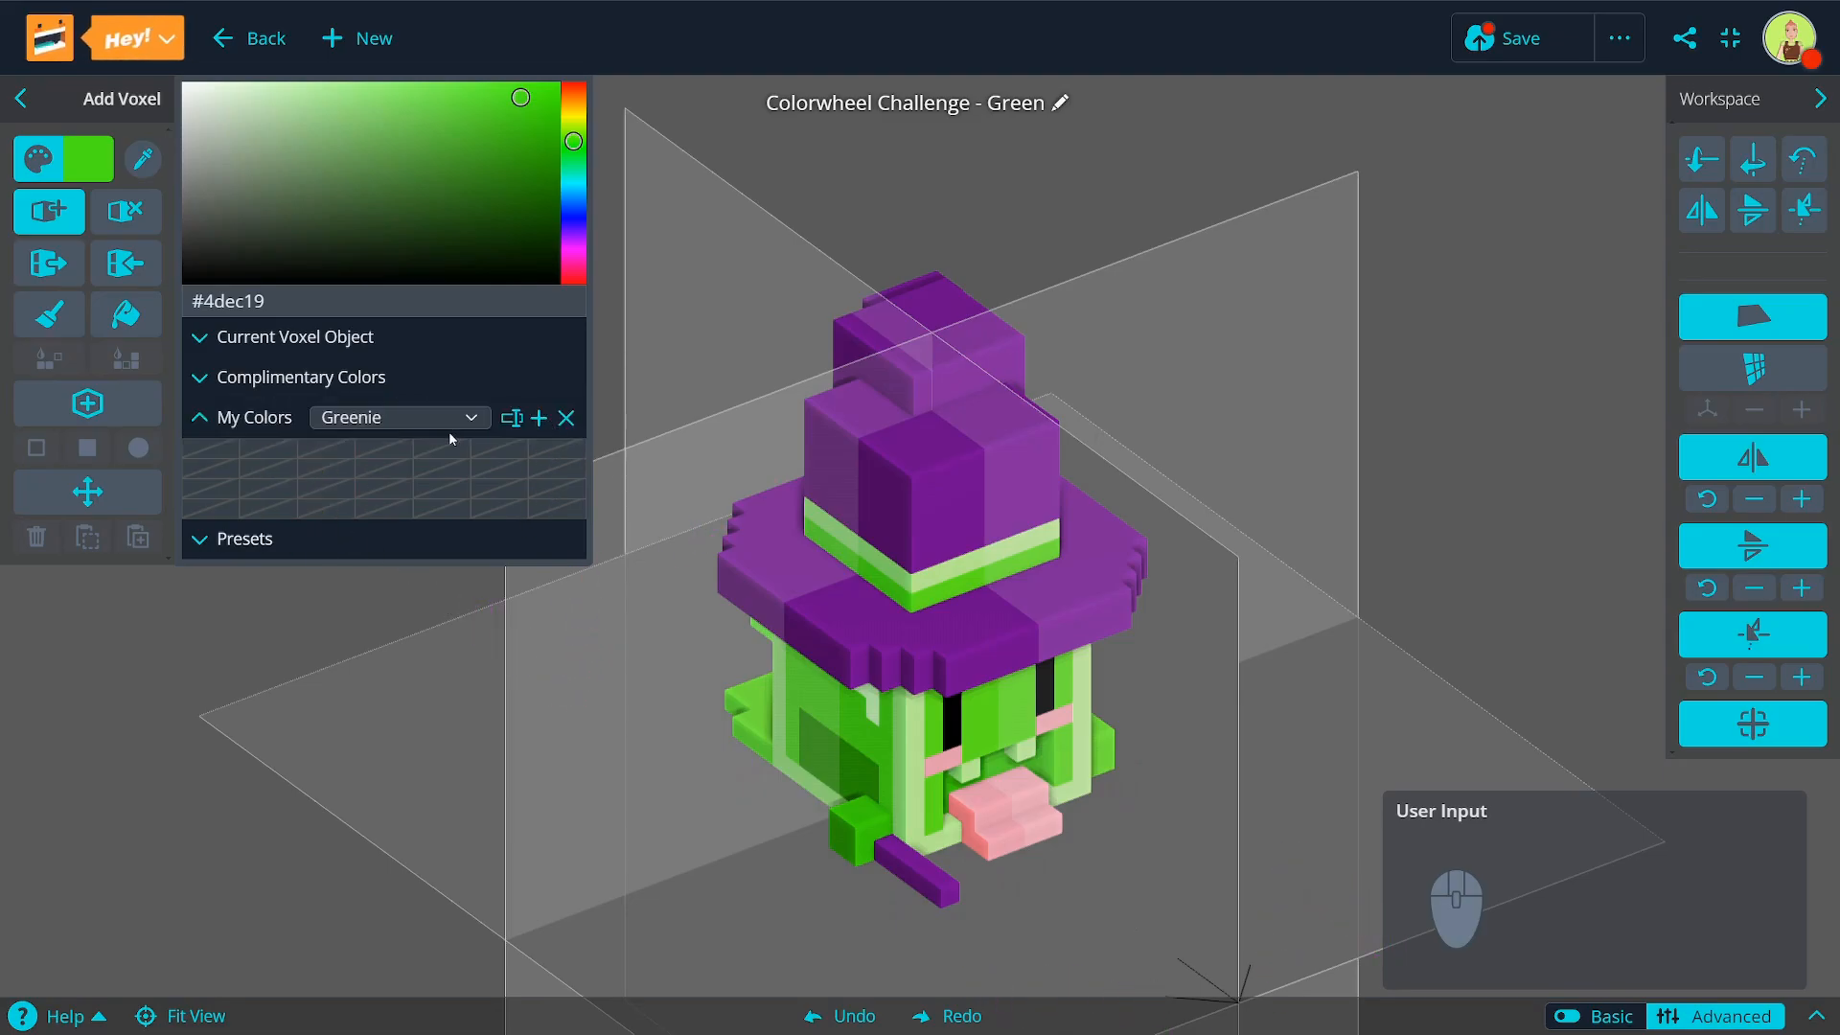
click(200, 419)
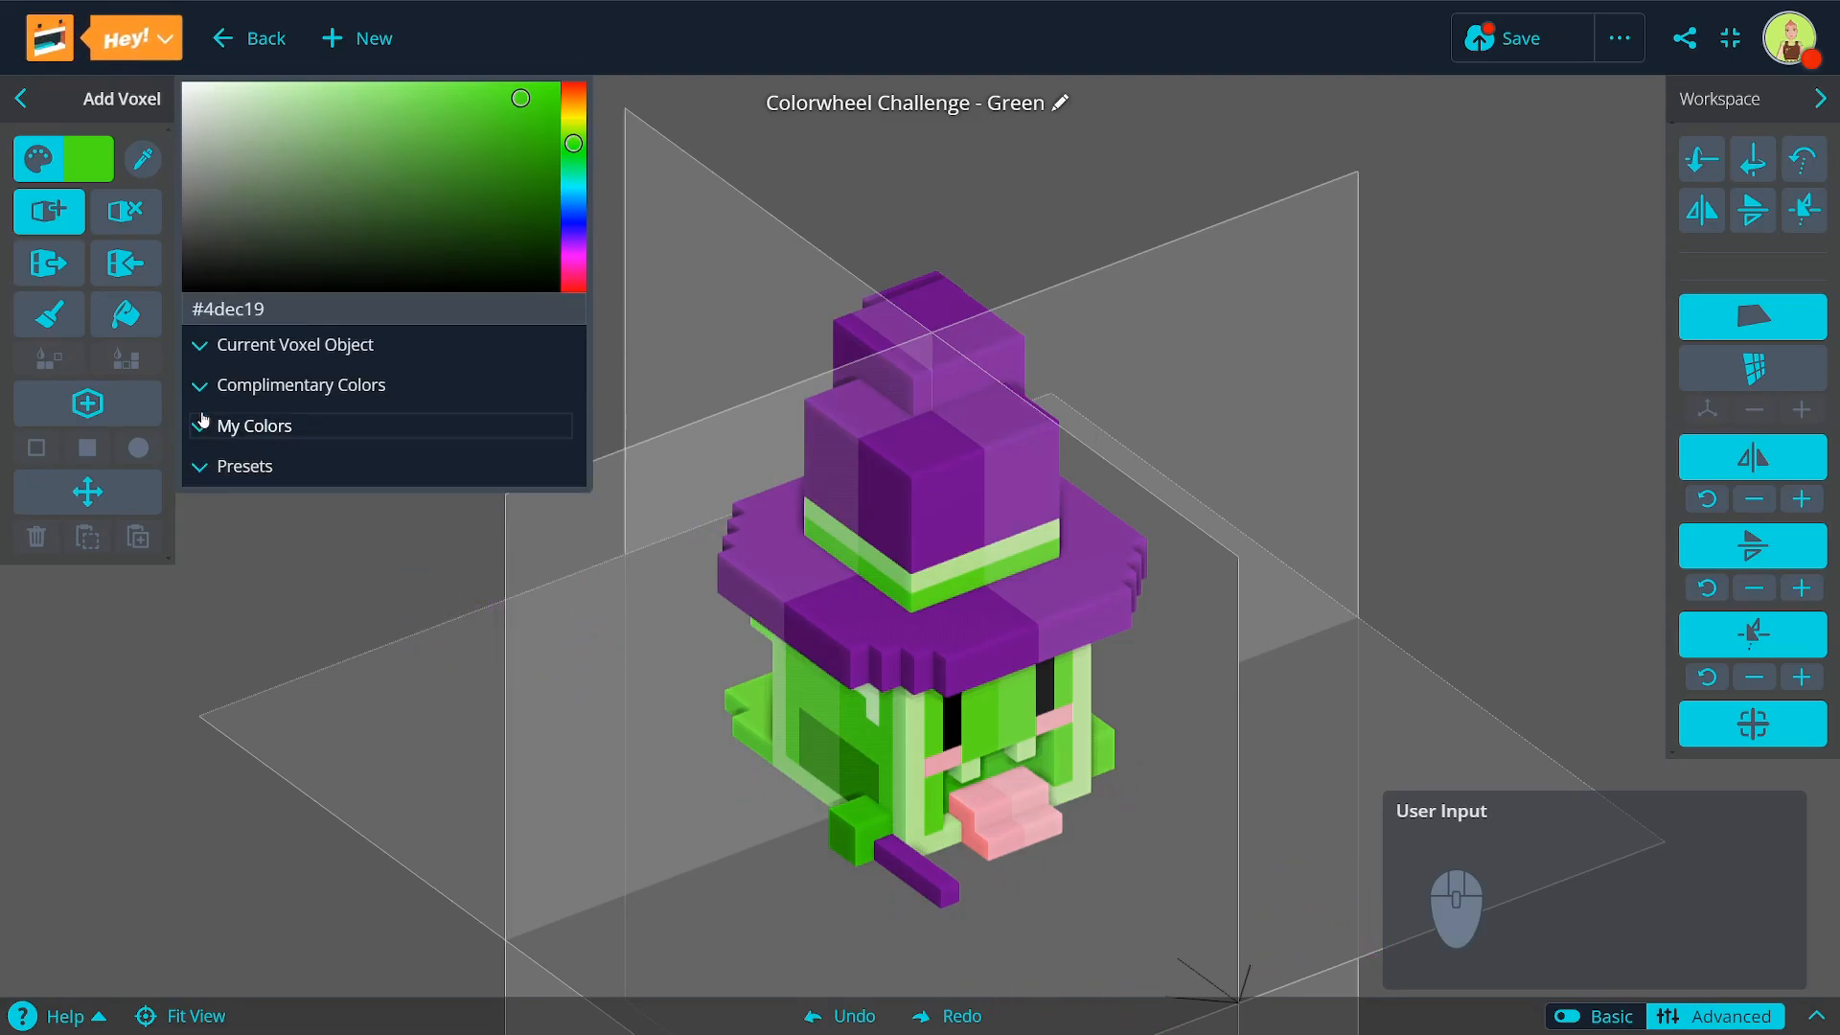
Step: Expand Complimentary Colors and show the two-color complementary scheme for the current green
click(202, 388)
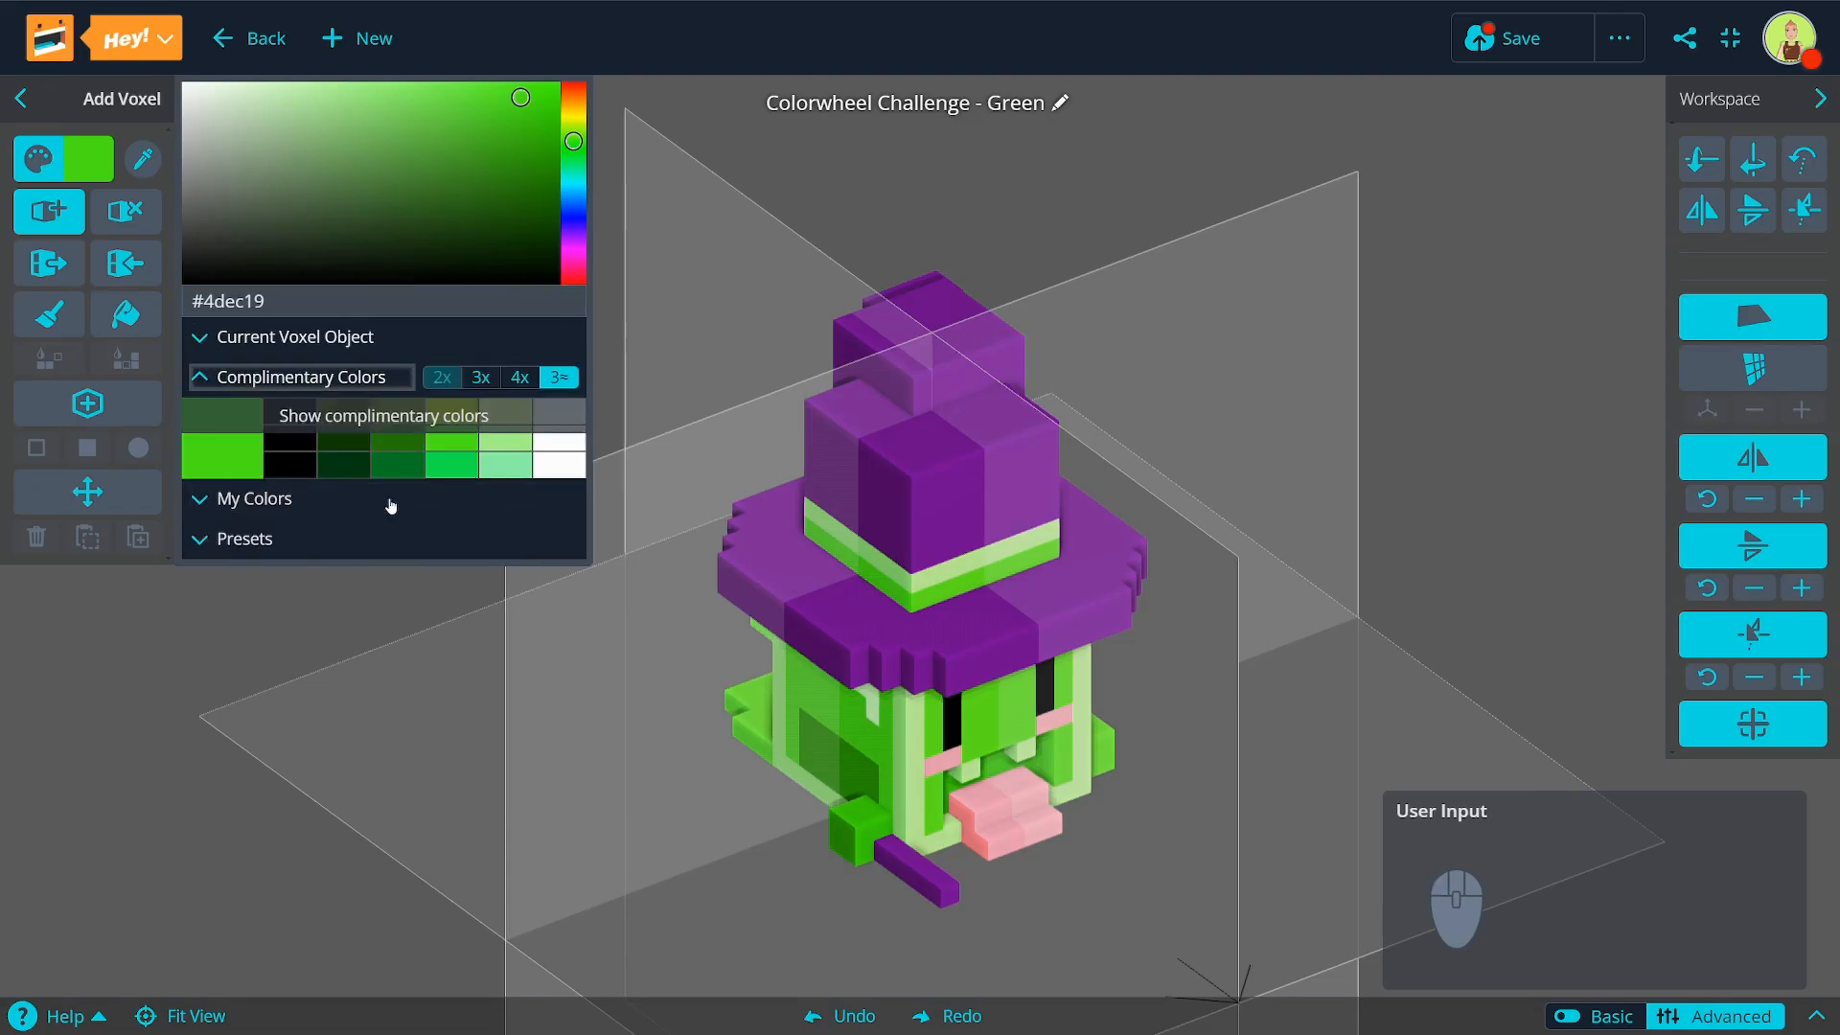
right_drag(720, 706, 751, 798)
key(alt)
key(alt)
click(442, 380)
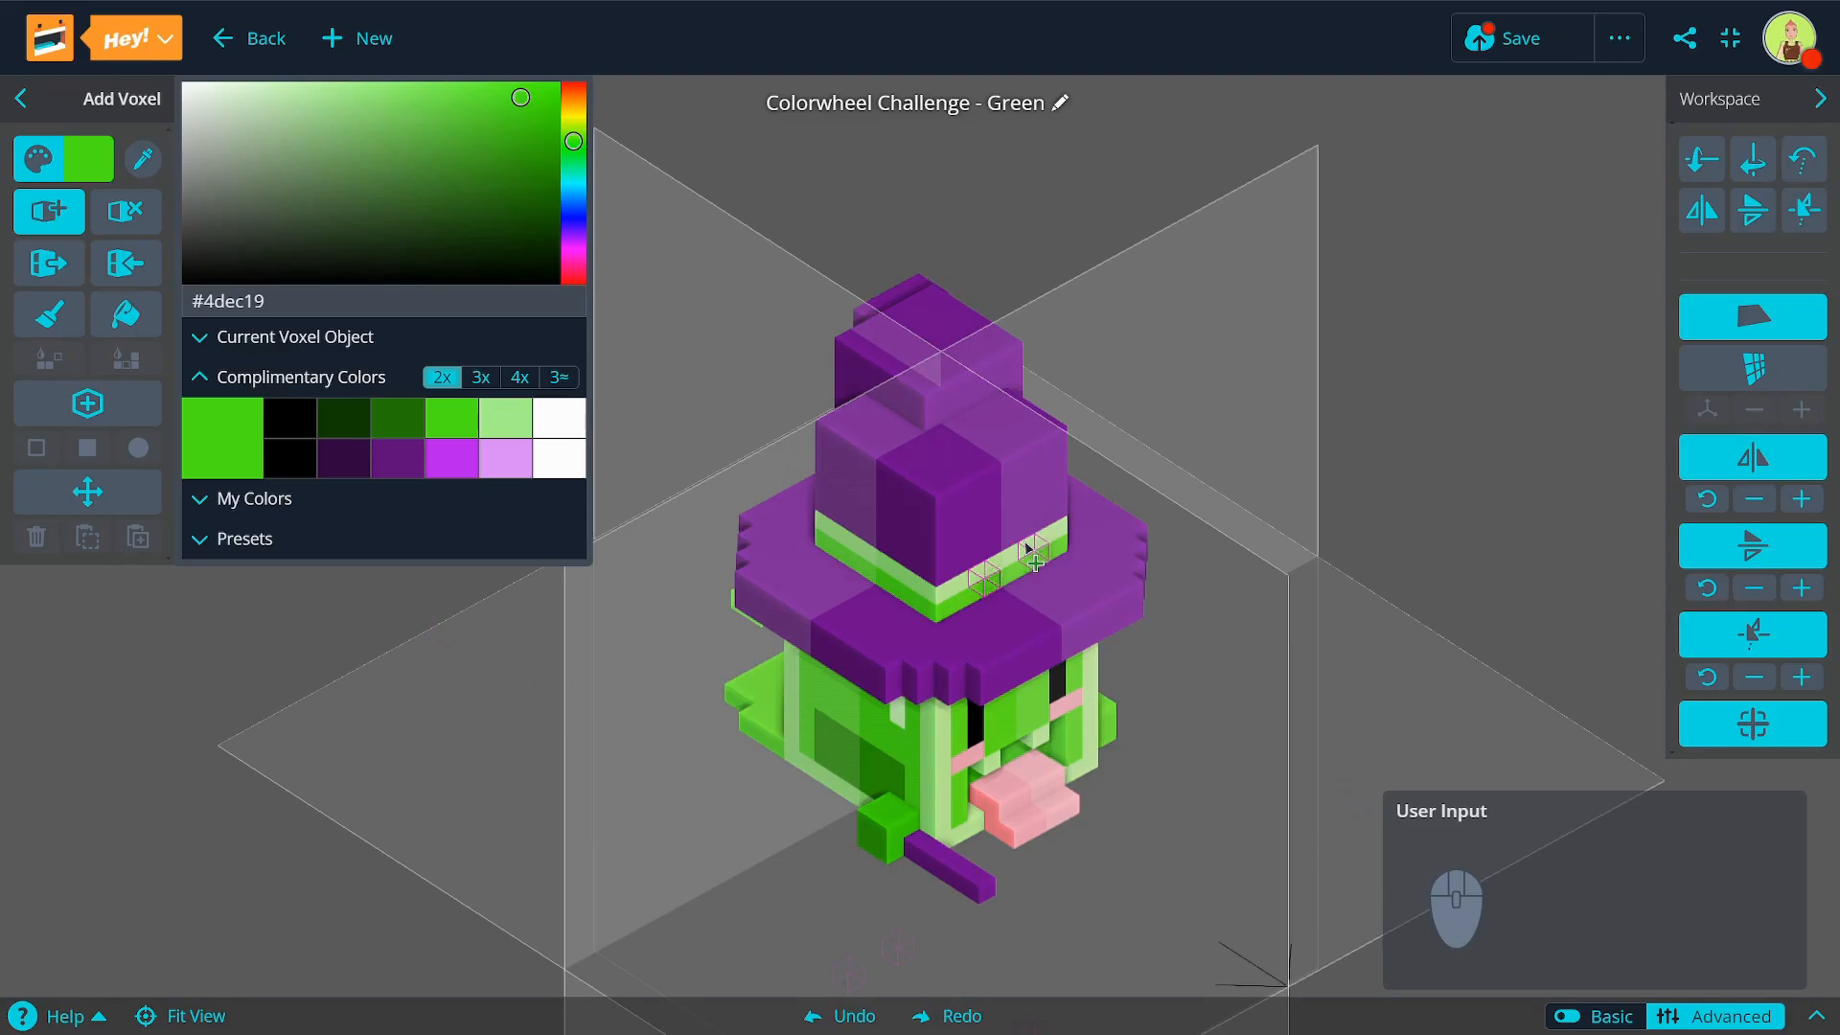
right_drag(799, 822, 772, 775)
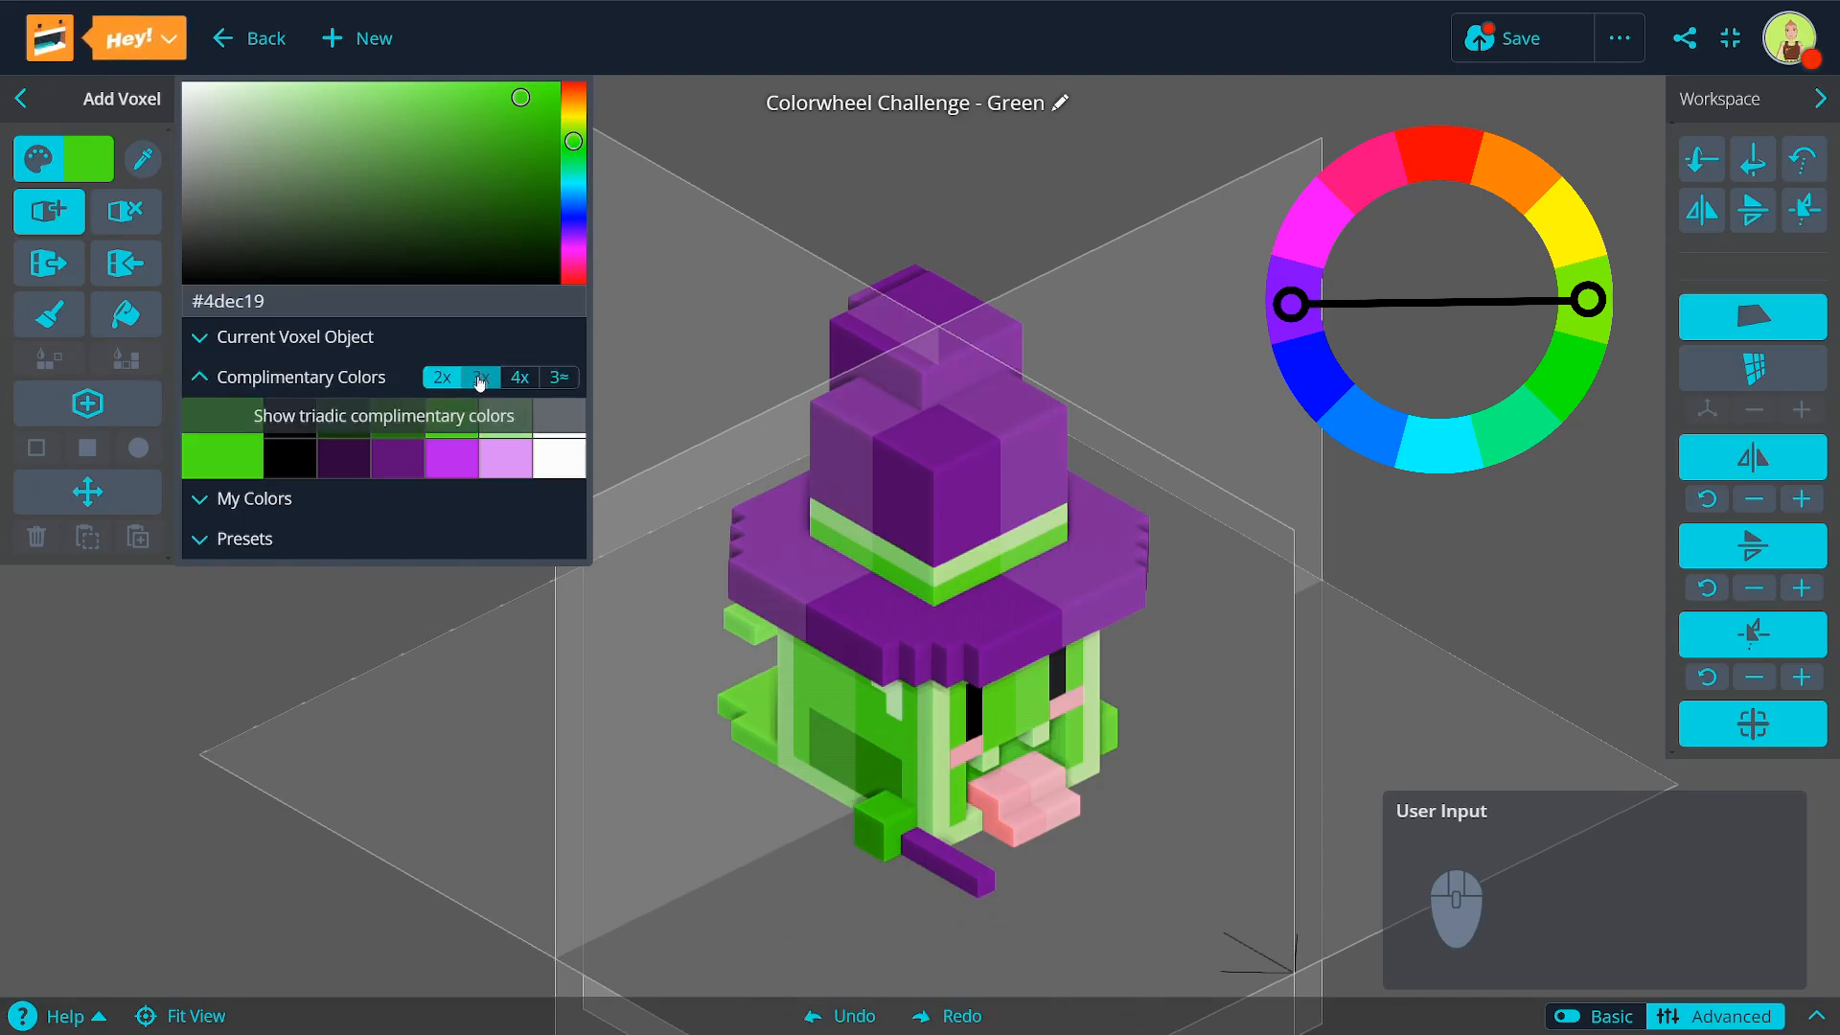
Step: Compare the triadic, four-color and analogous schemes for the green, and return to the two-color complementary scheme
click(476, 379)
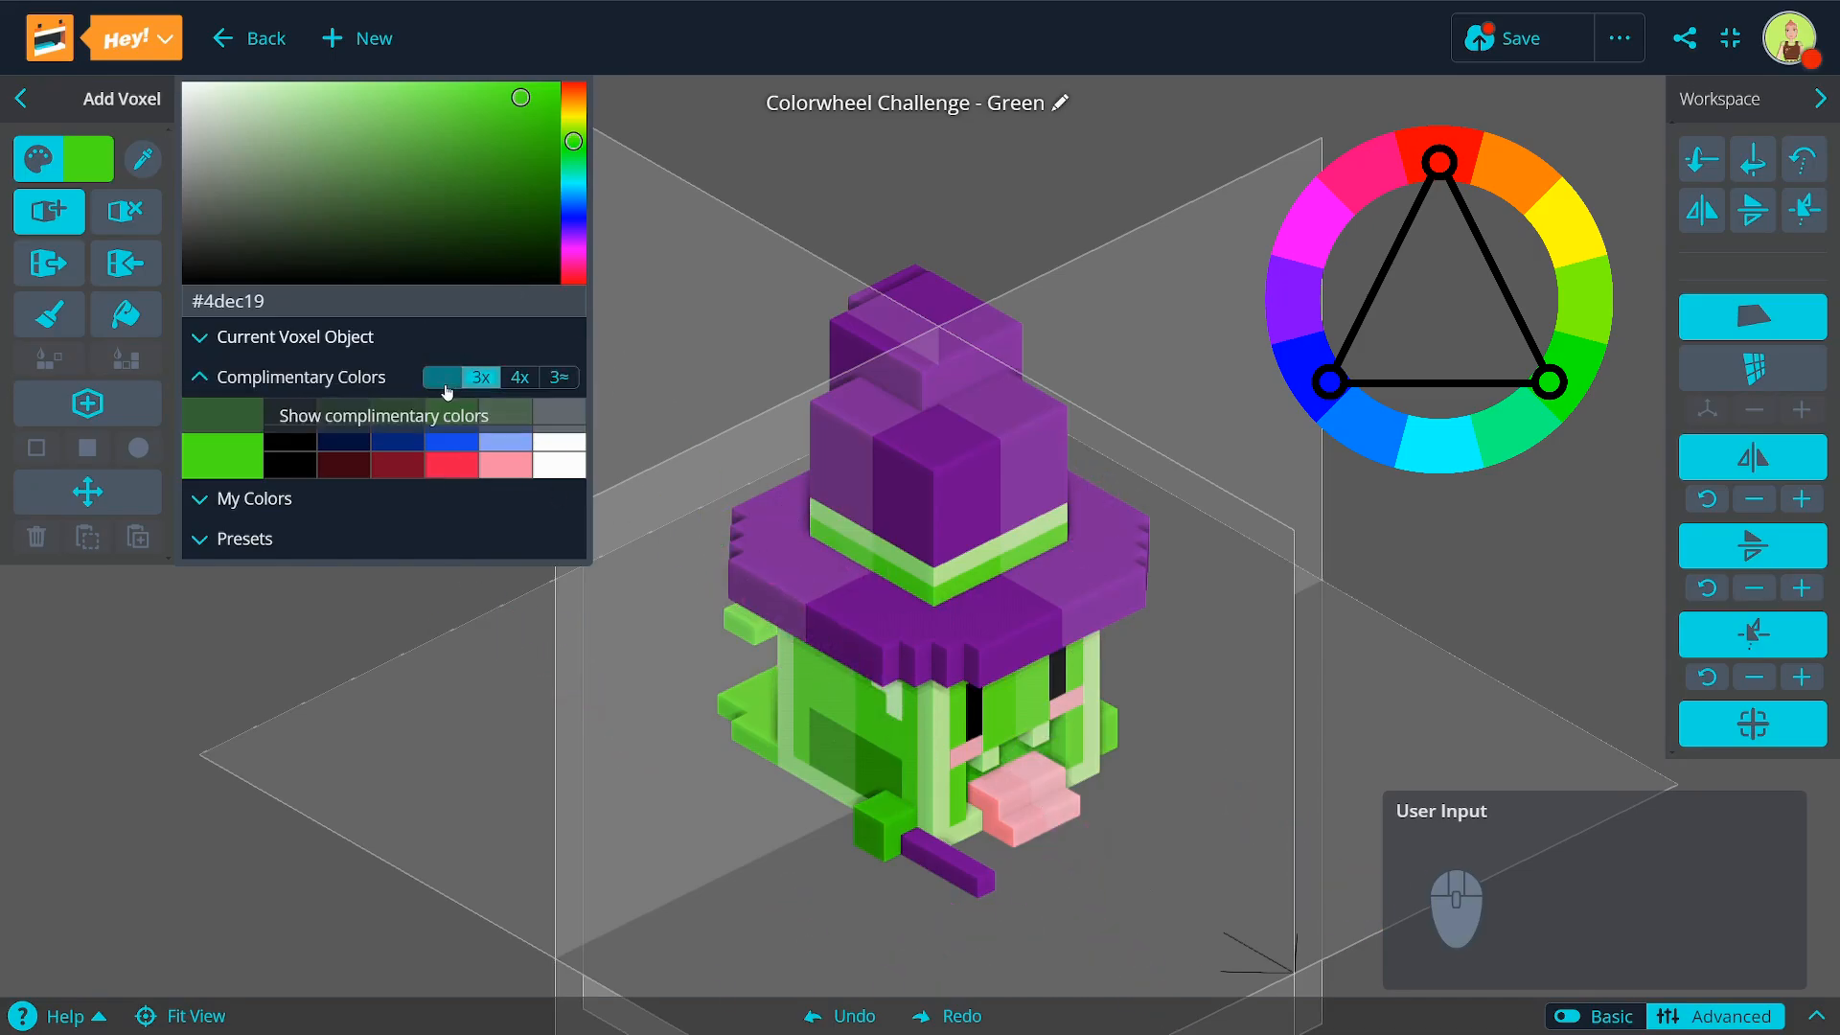
click(518, 382)
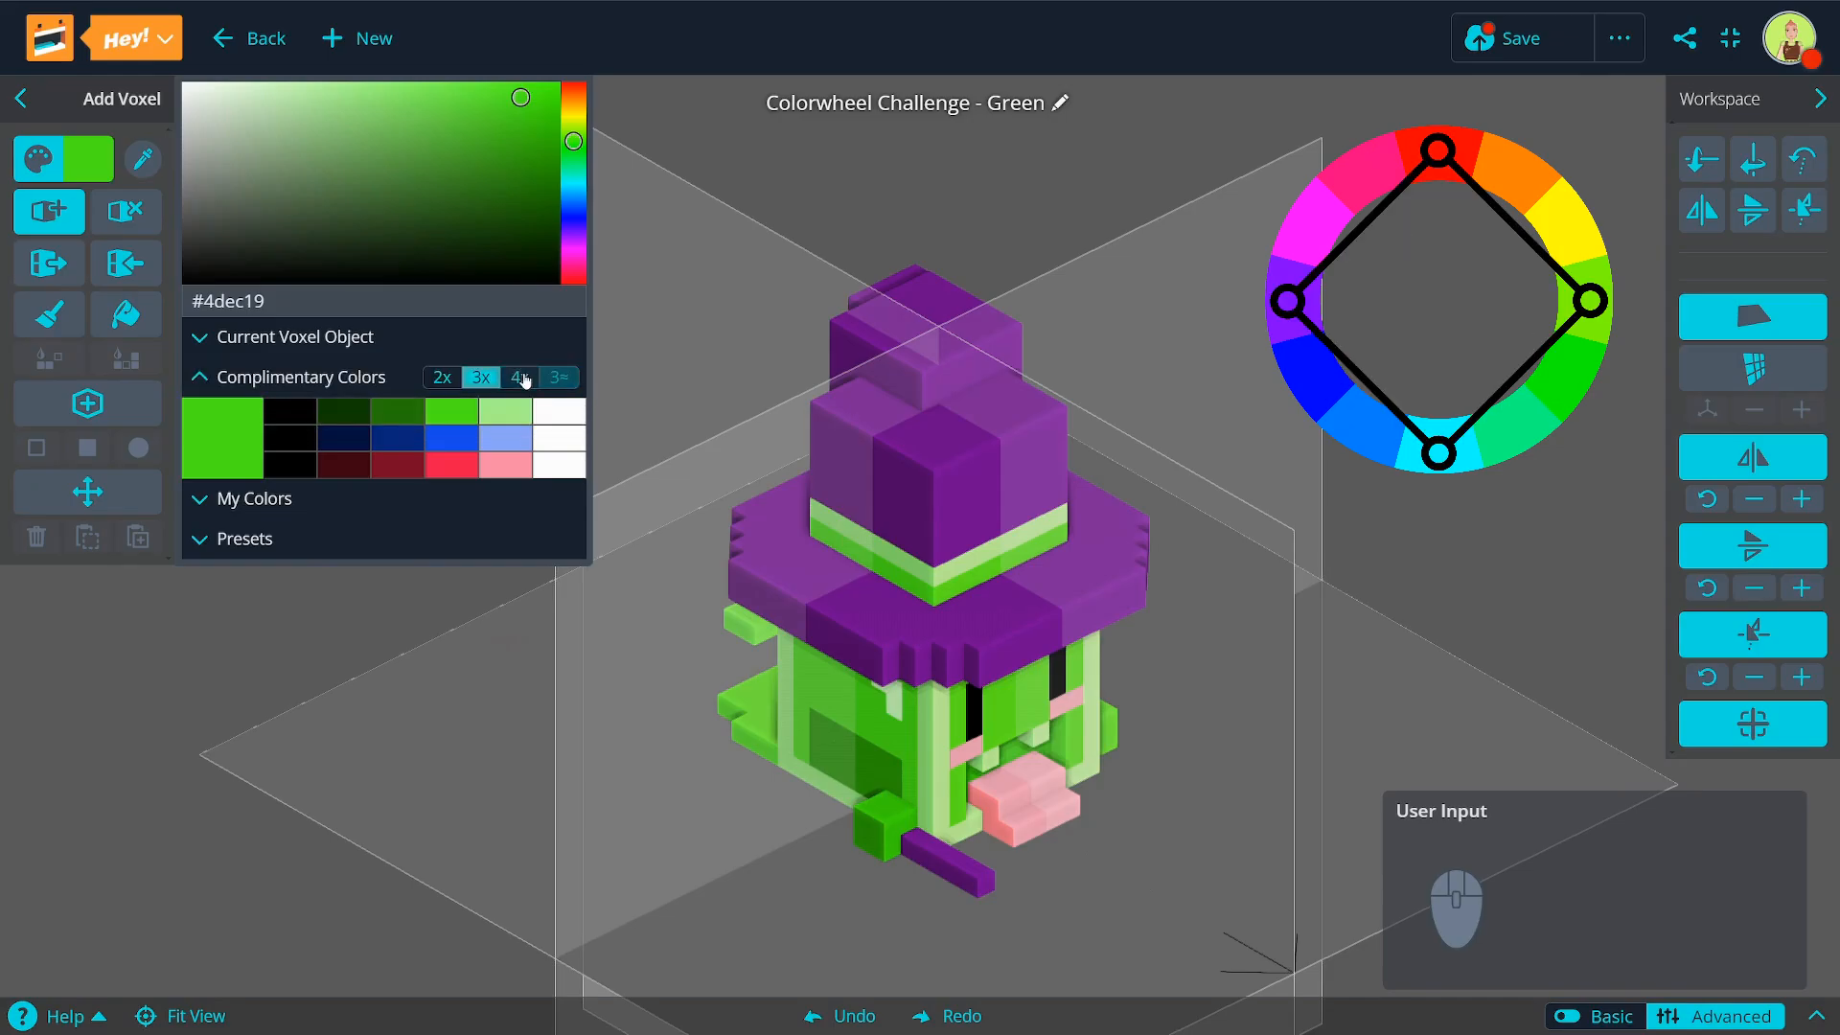
click(519, 380)
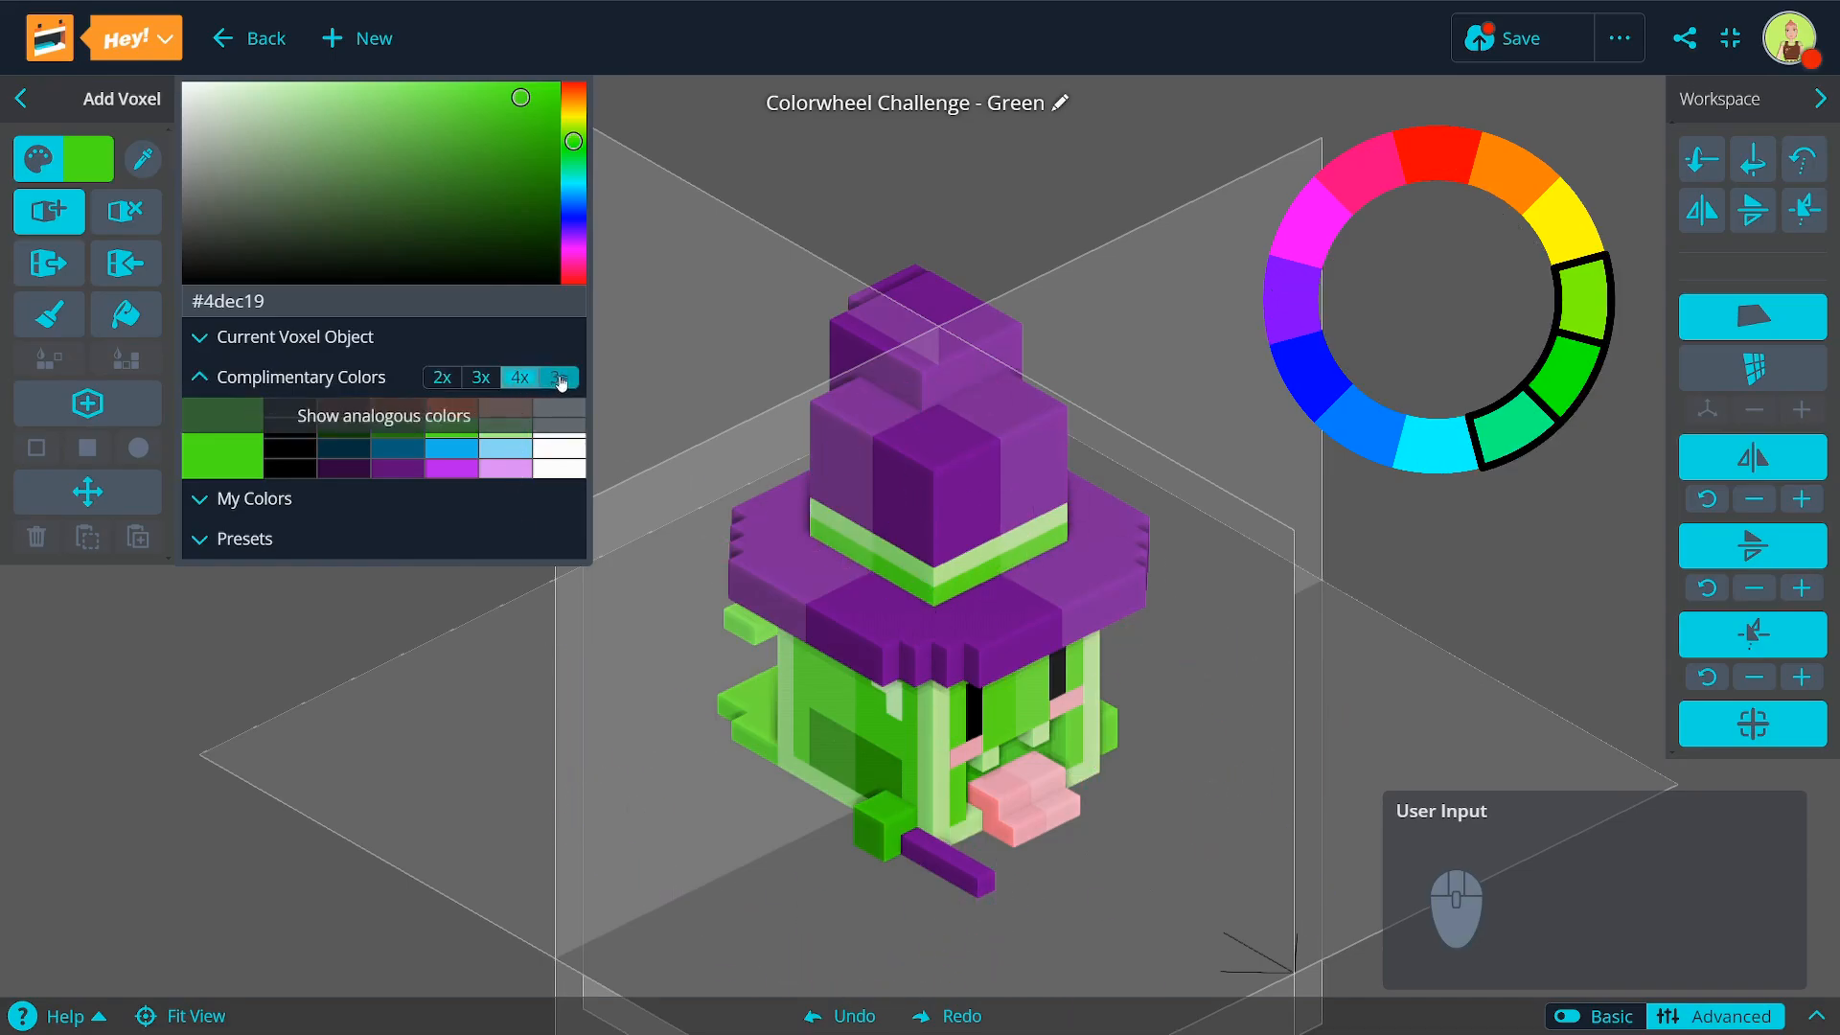
click(558, 379)
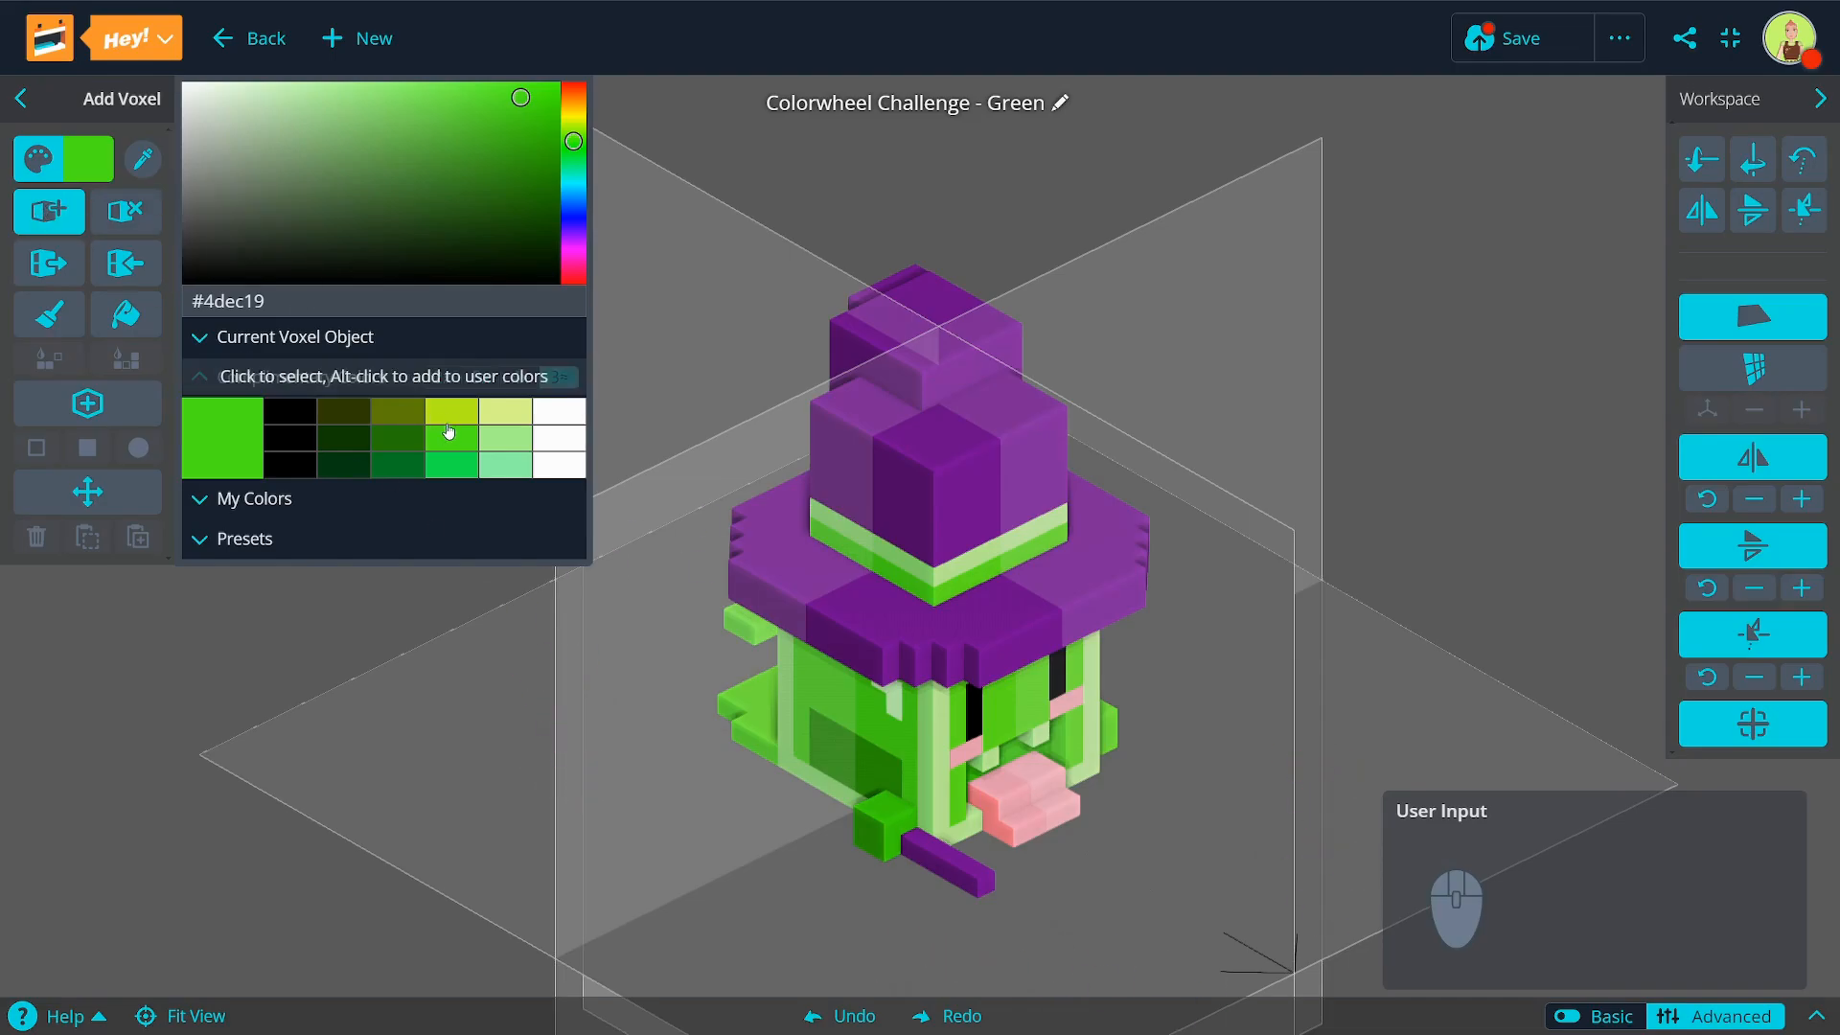
click(439, 374)
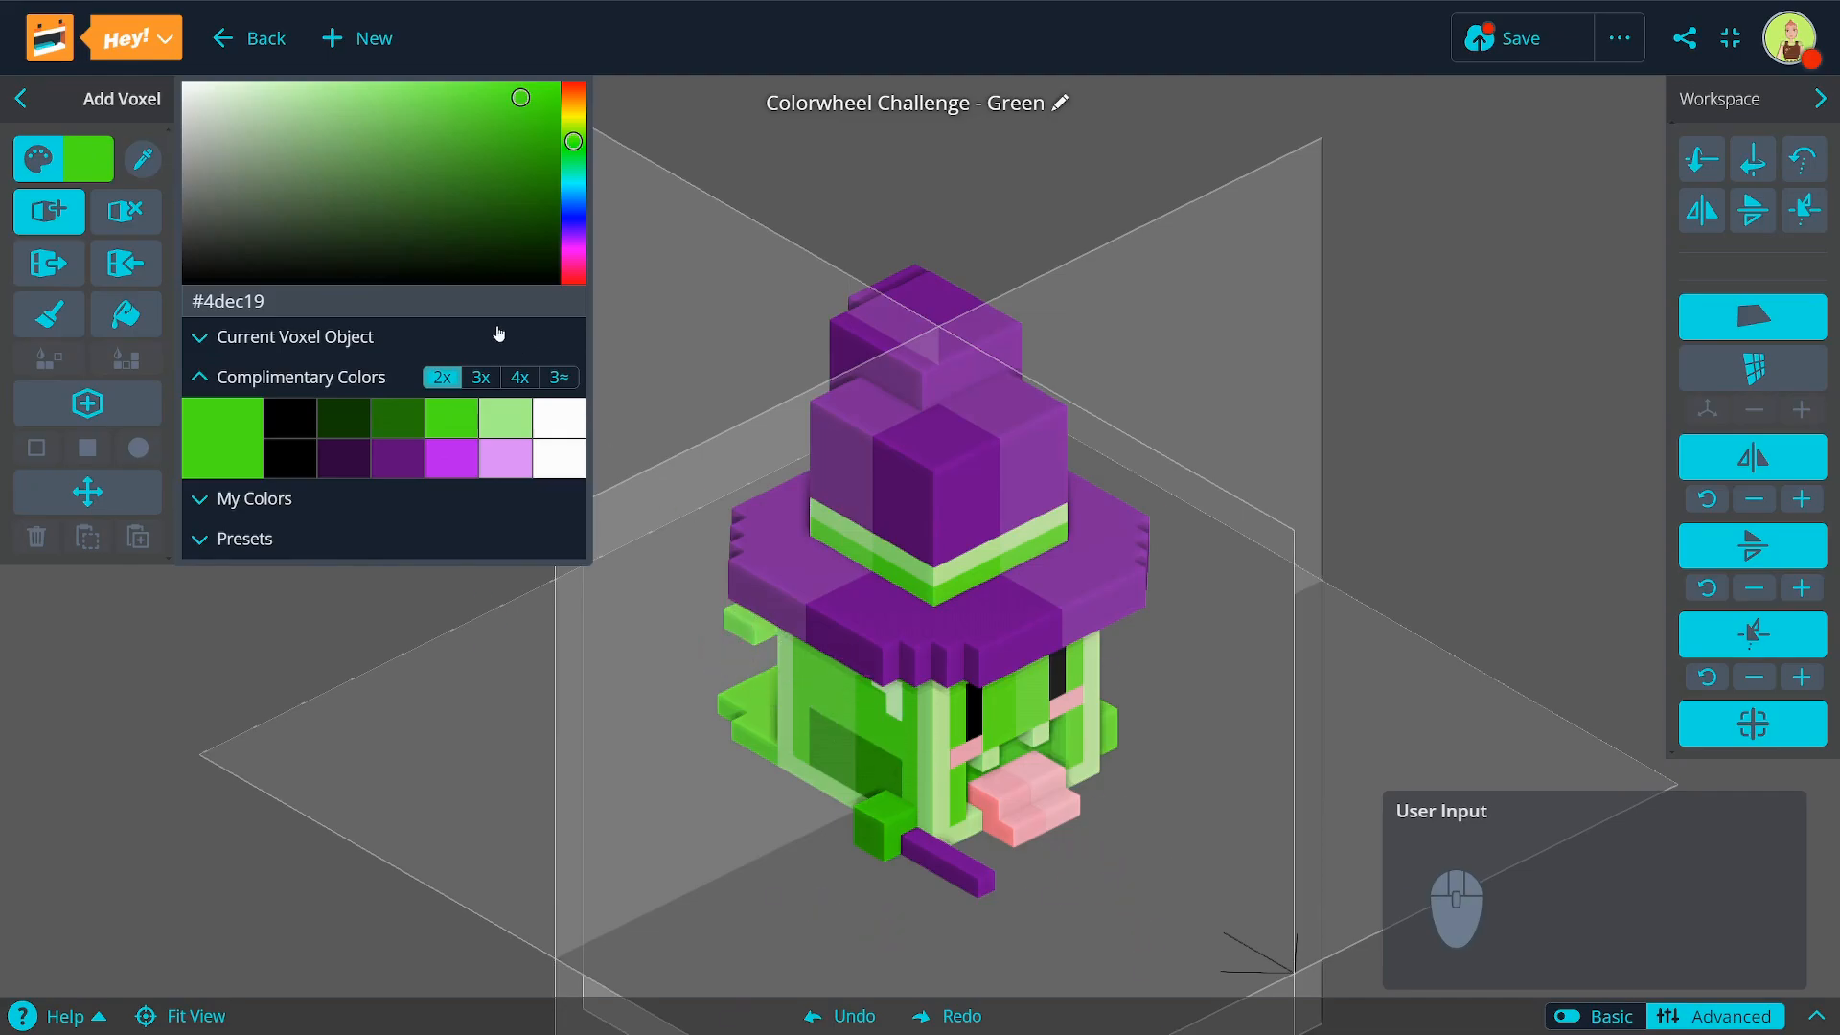
Step: Try several swatches from the complementary palette, starting with bright purple #b819ec and ending on white
click(452, 466)
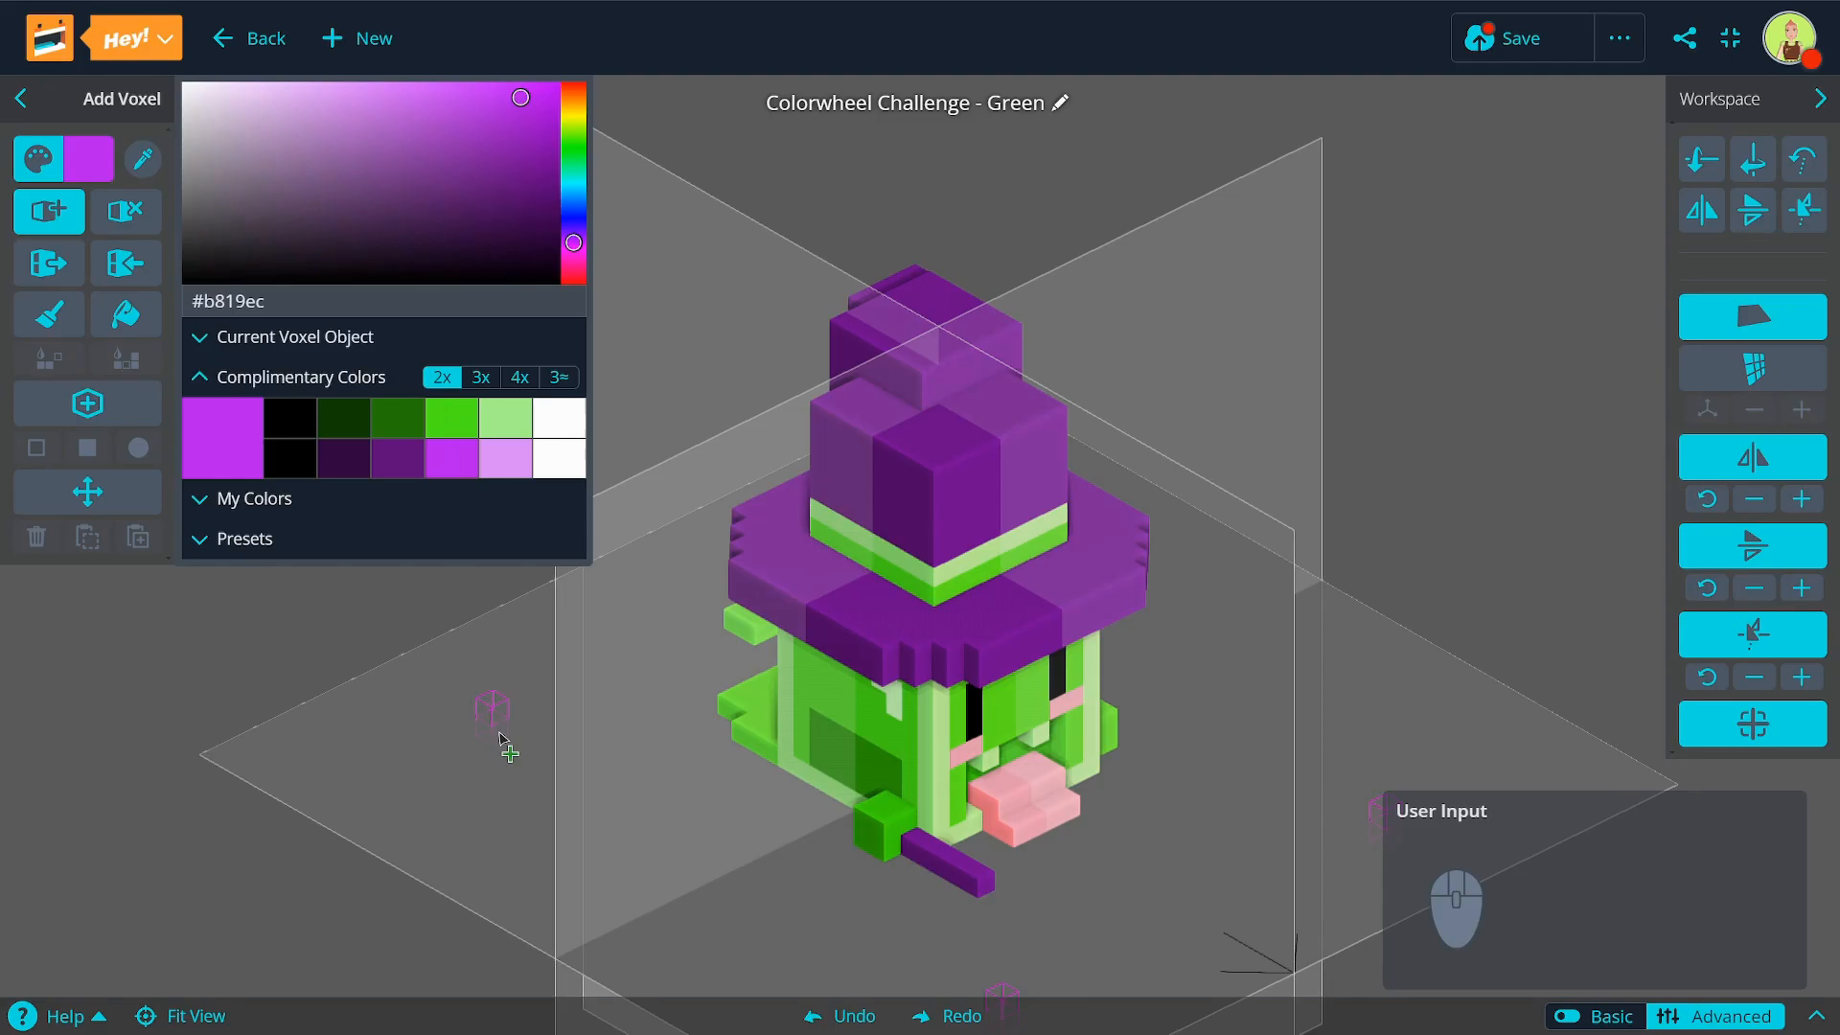
click(509, 463)
click(388, 466)
click(461, 470)
click(570, 467)
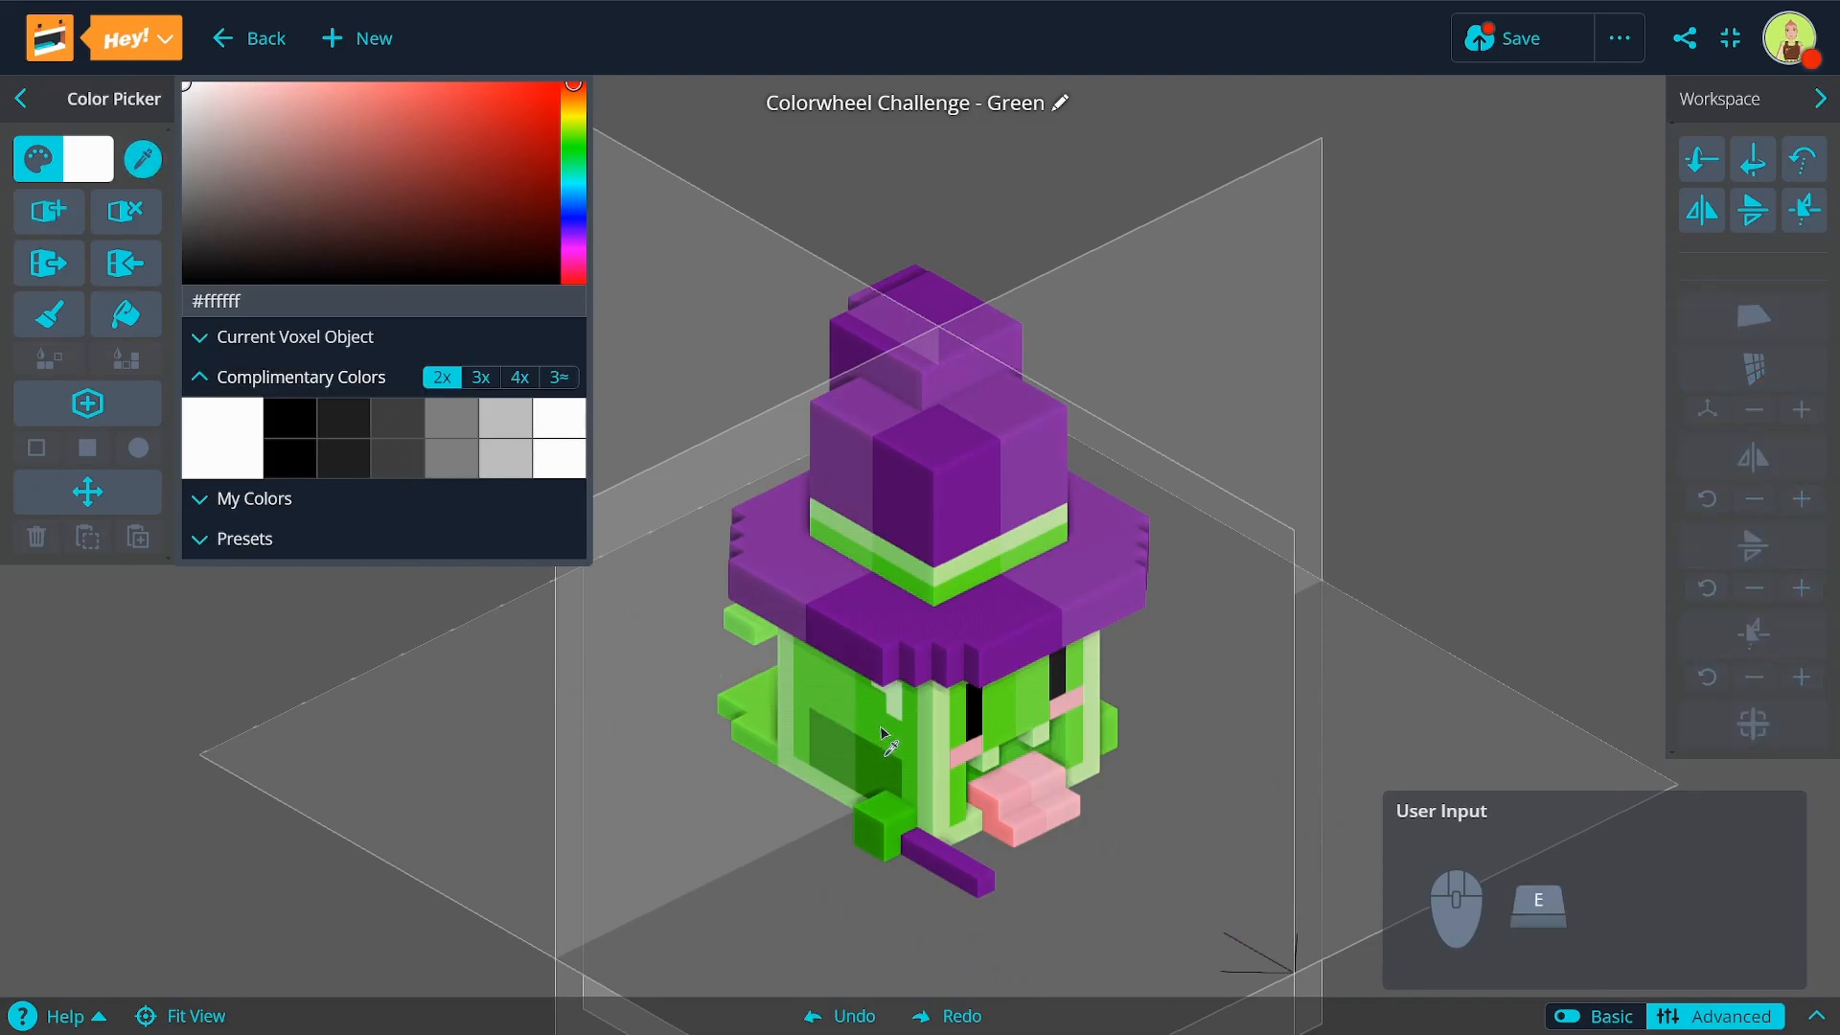
Step: Sample the pale green from the character's head with the Eyedropper, and change the color to pure white #ffffff
alt+click(723, 646)
alt+click(892, 704)
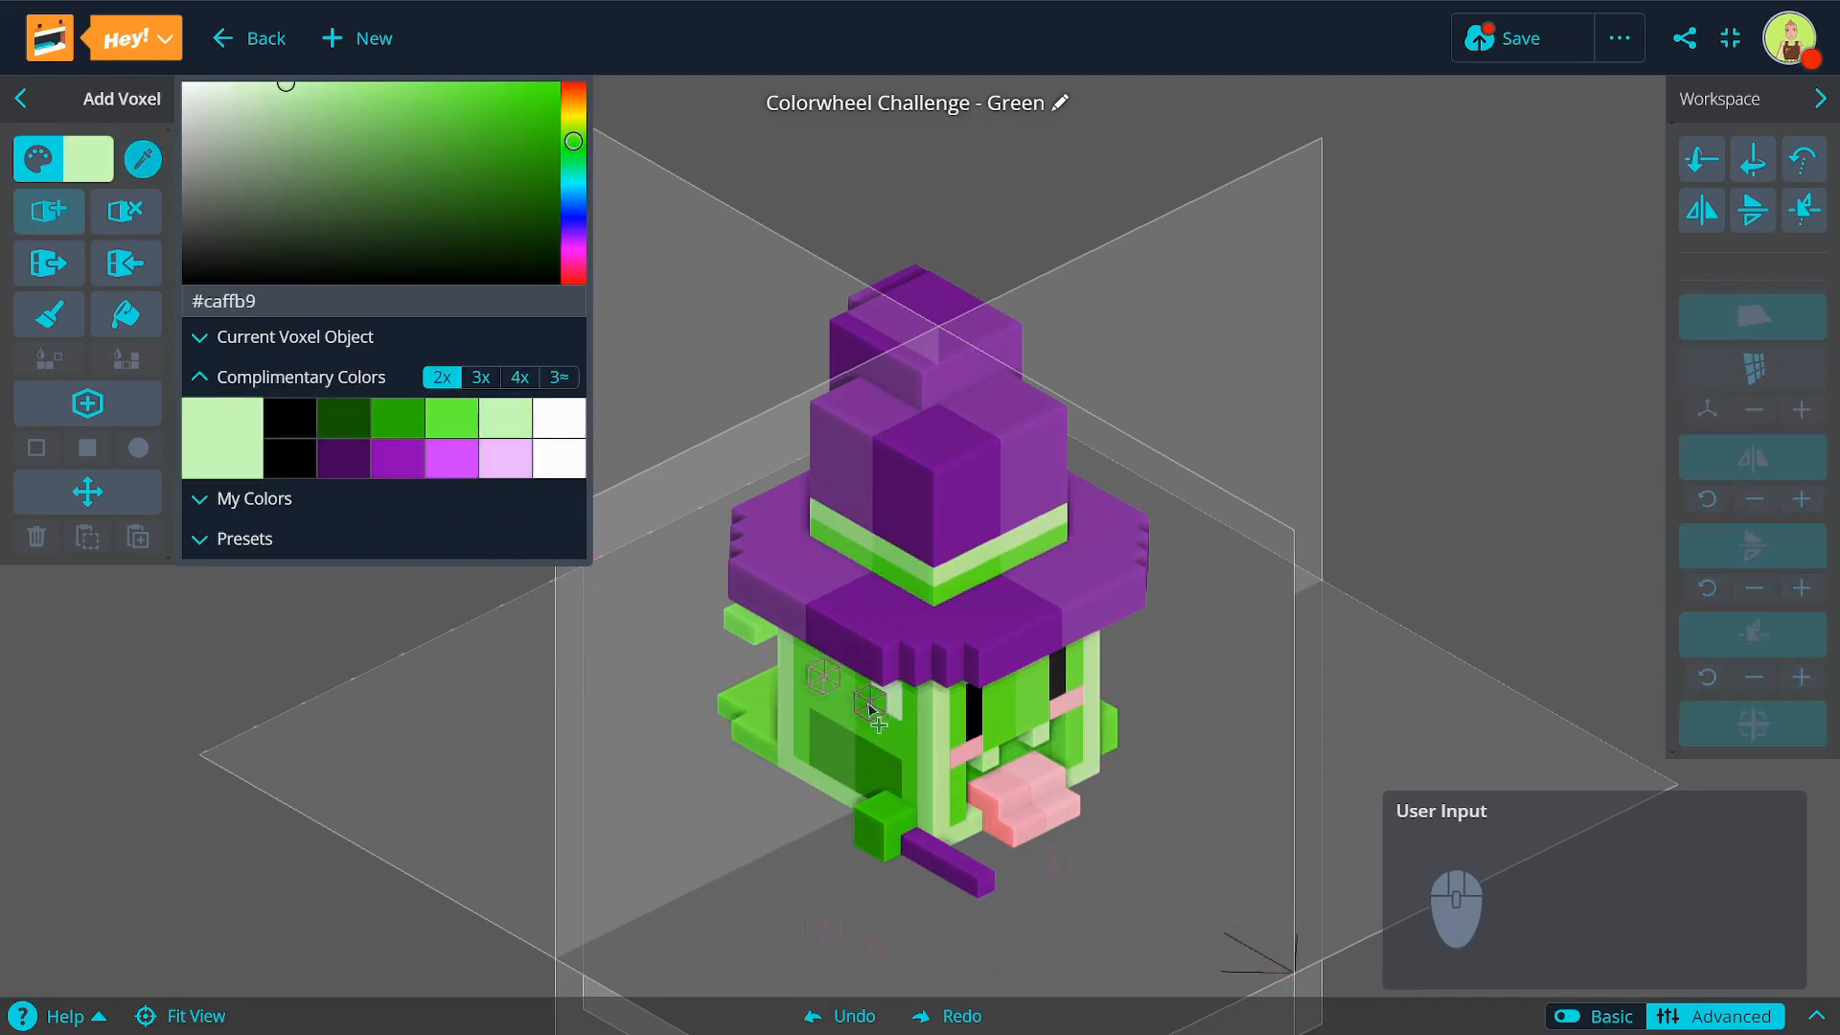
drag(221, 133, 48, 43)
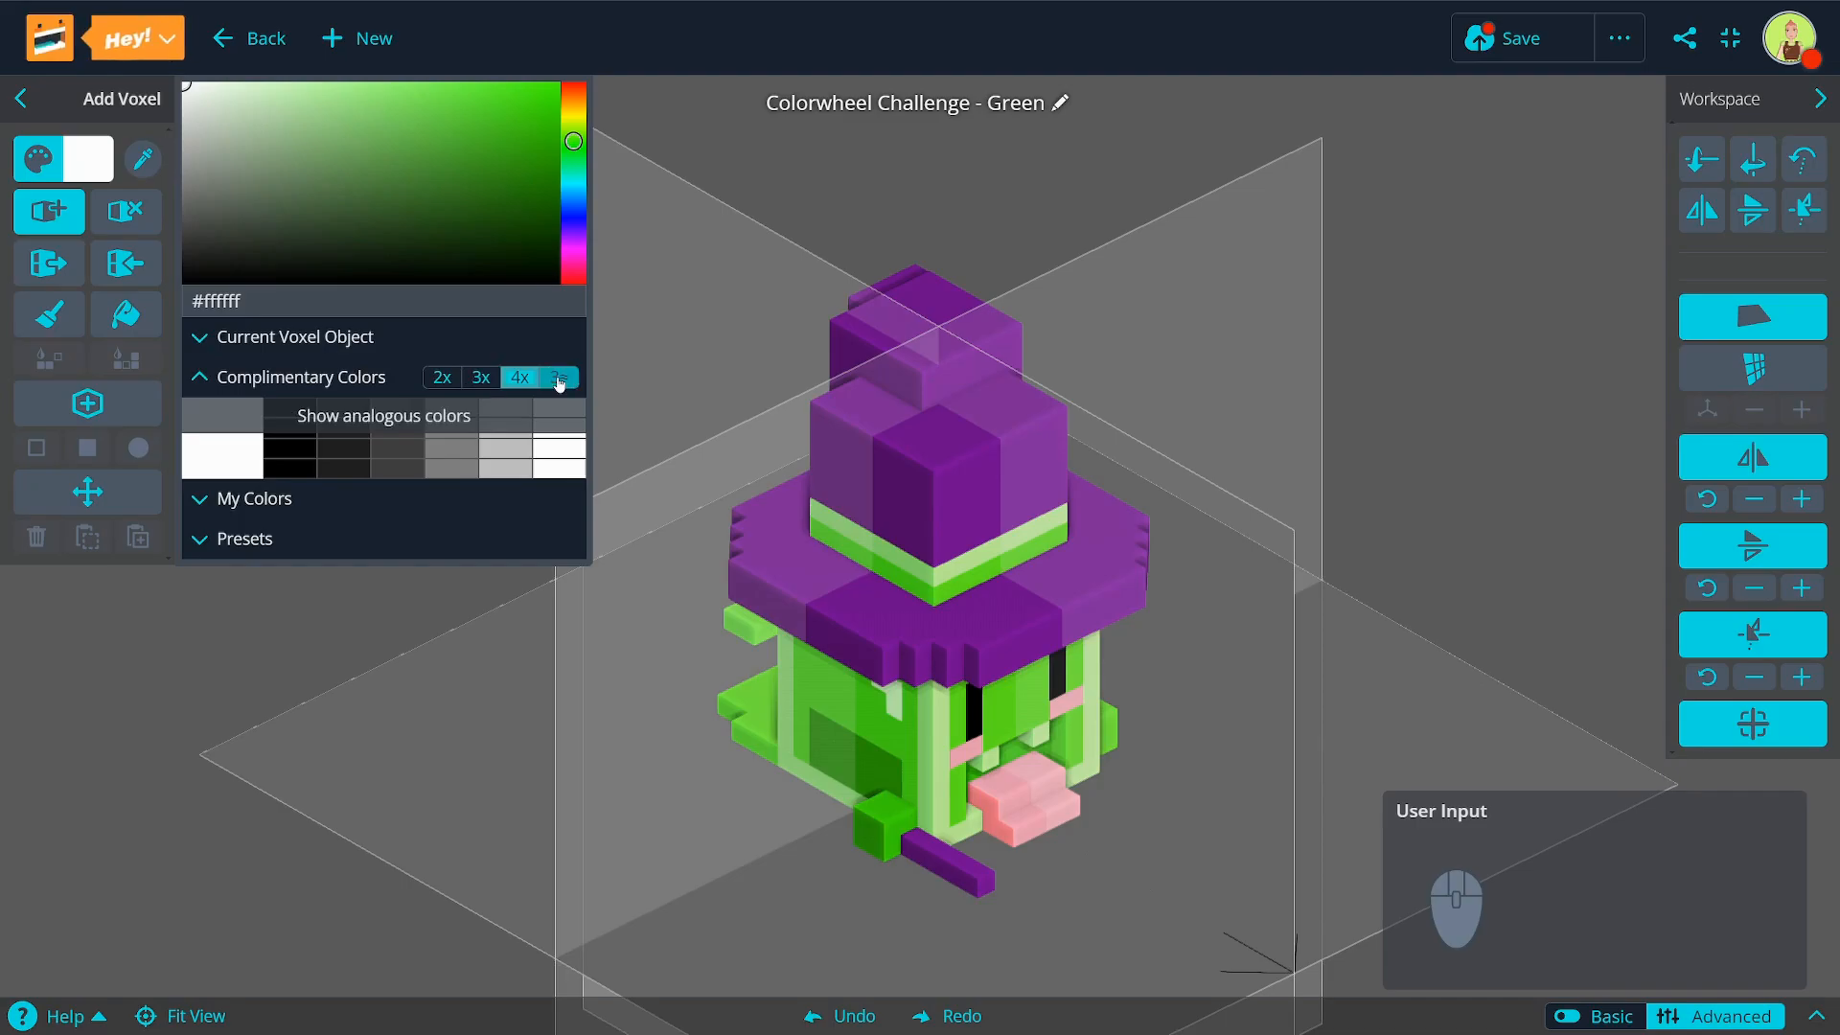
Step: Compare the complementary, four-color and analogous schemes for white, ending on the two-color scheme
click(442, 377)
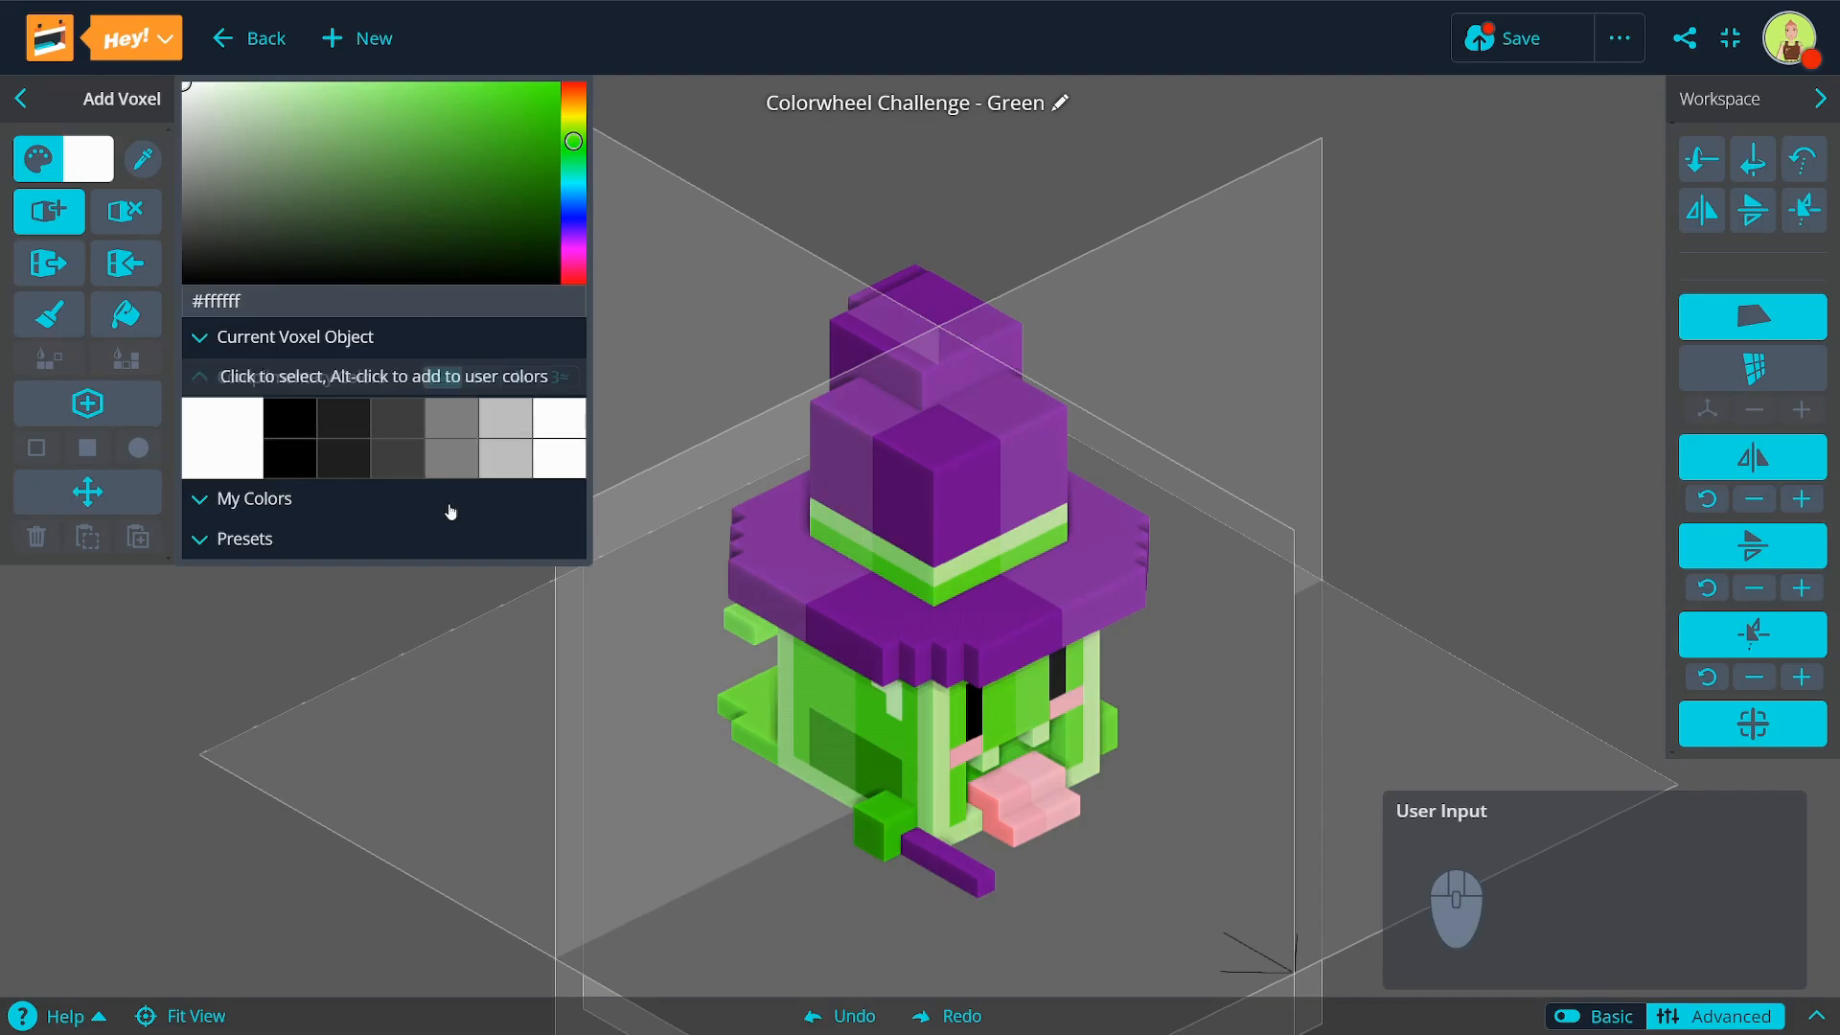
click(509, 379)
click(544, 380)
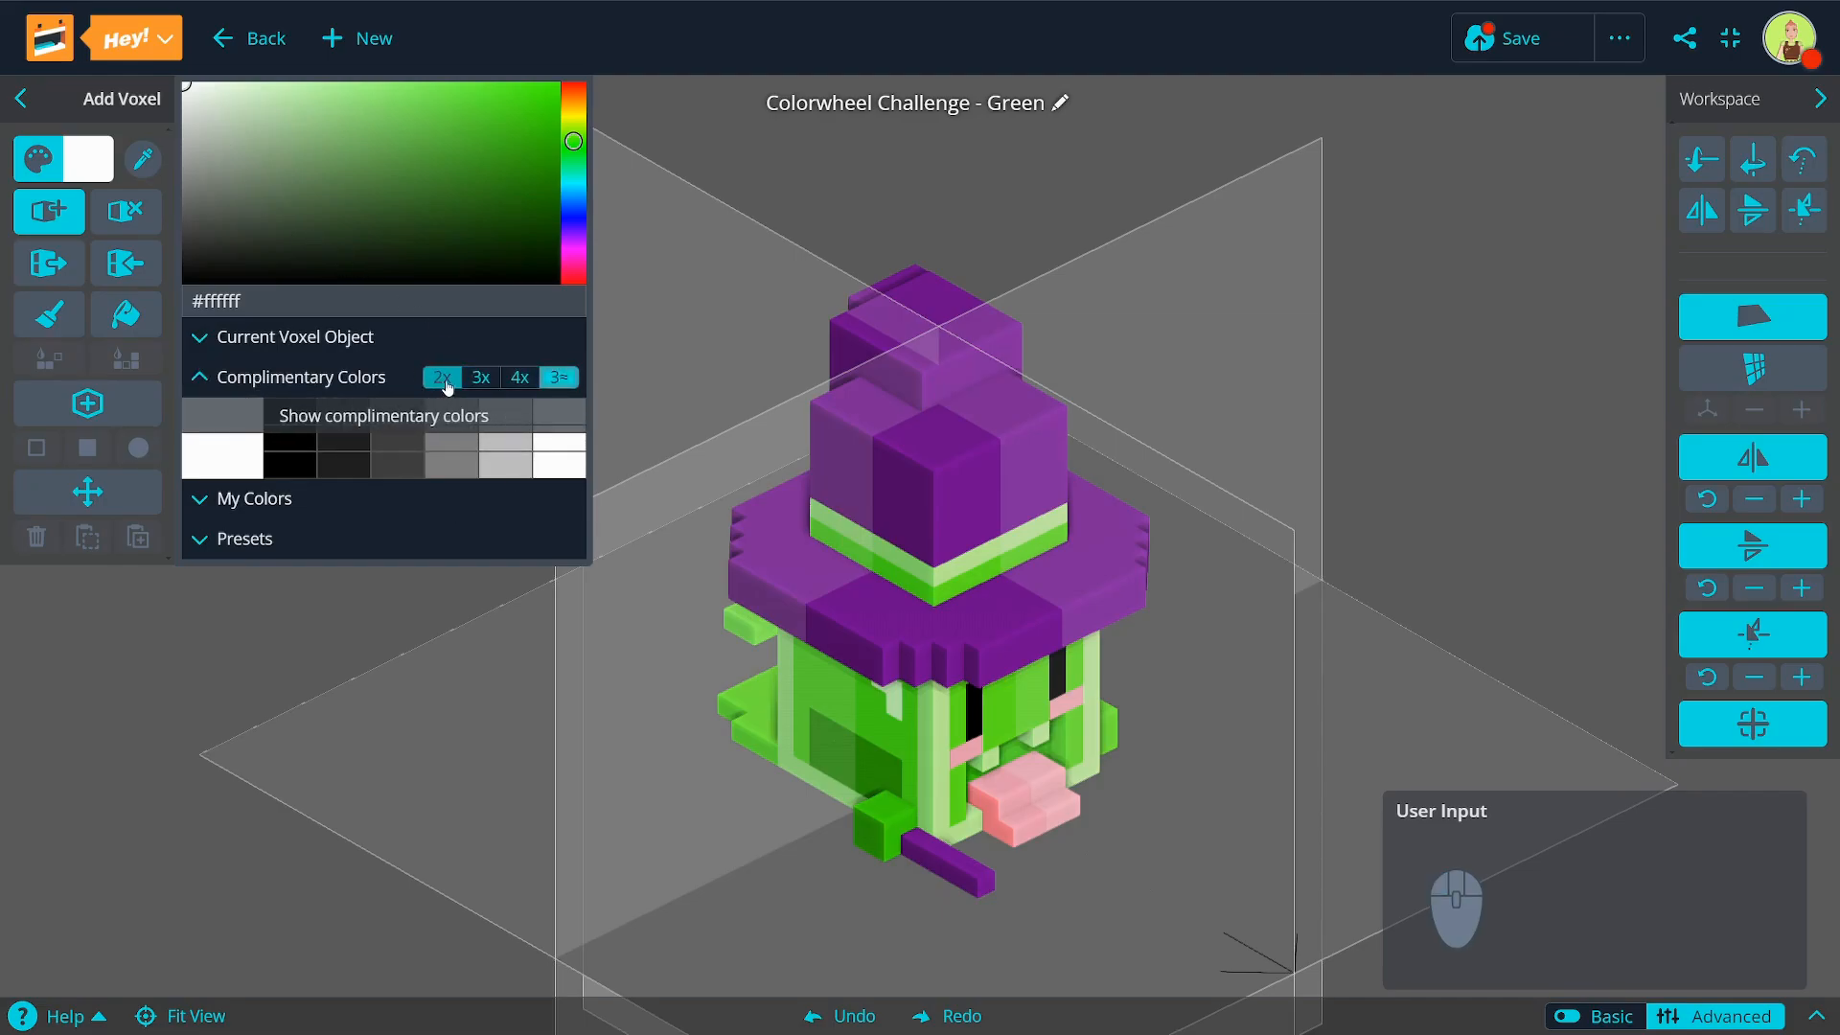
click(448, 381)
Step: Sample the dark purple from the hat's brim with the Eyedropper and brighten it to #740a96
key(i)
click(870, 642)
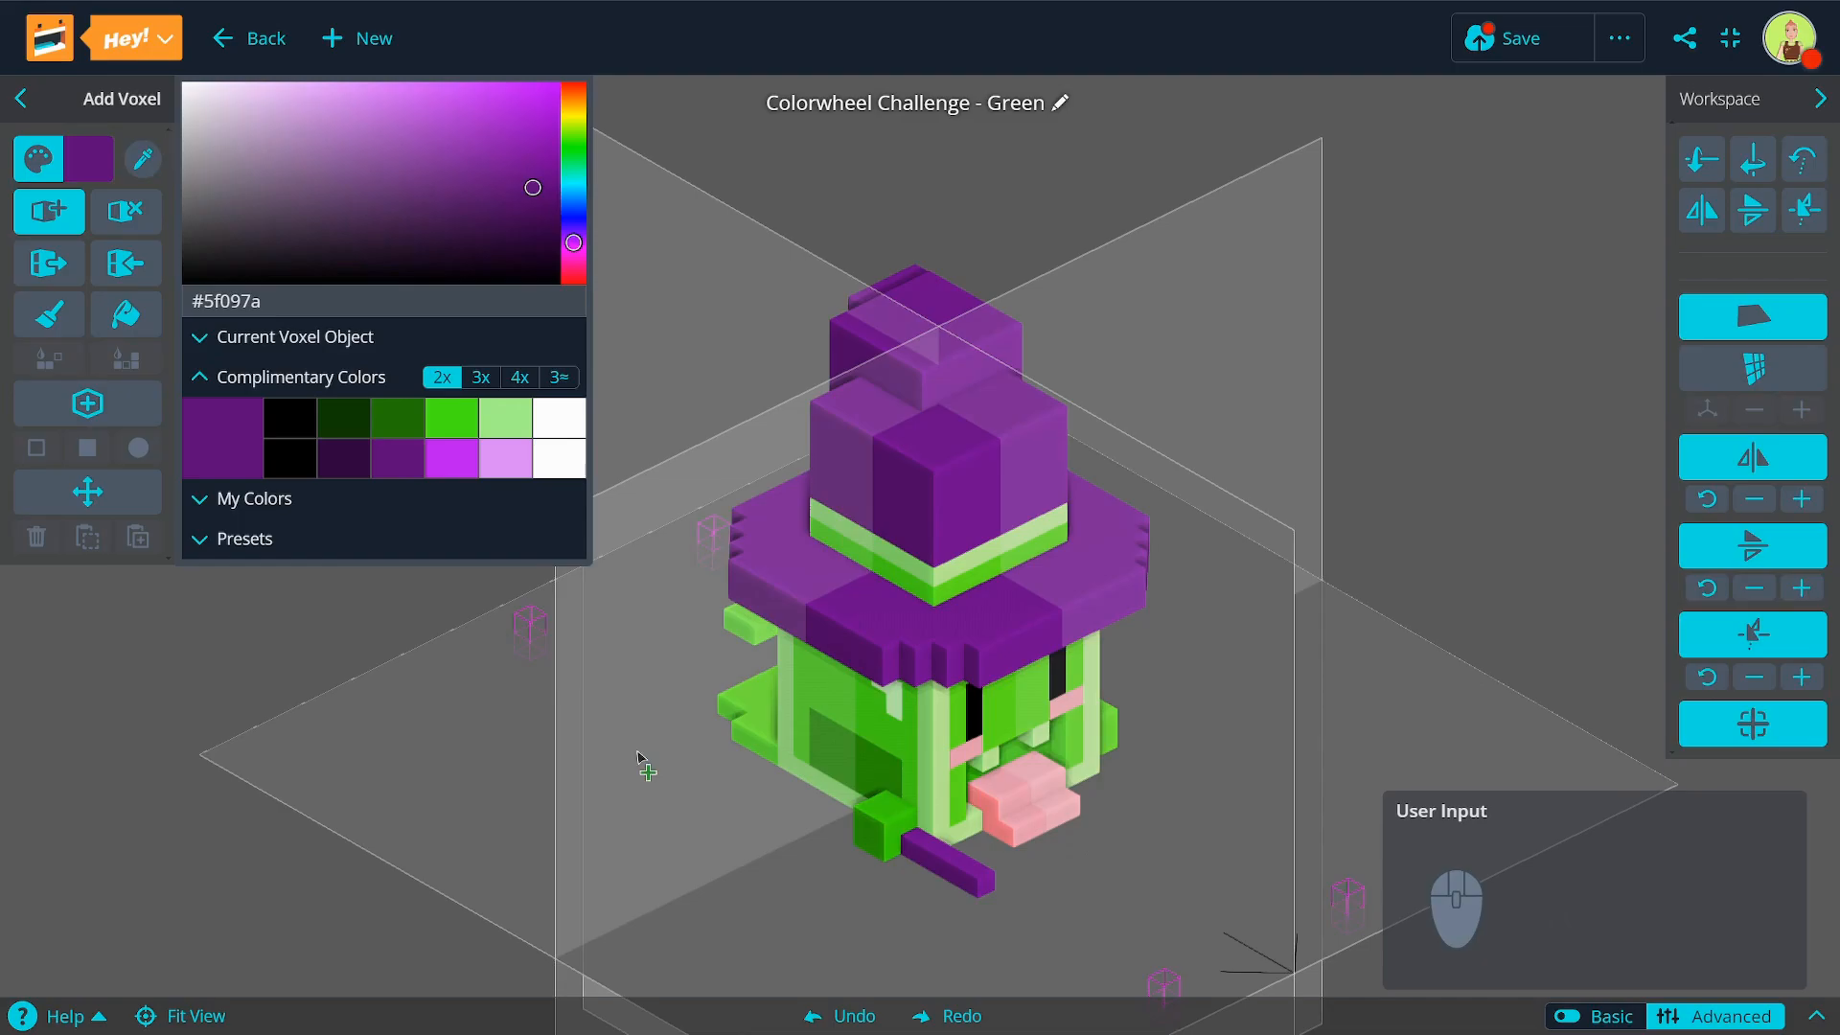
click(535, 166)
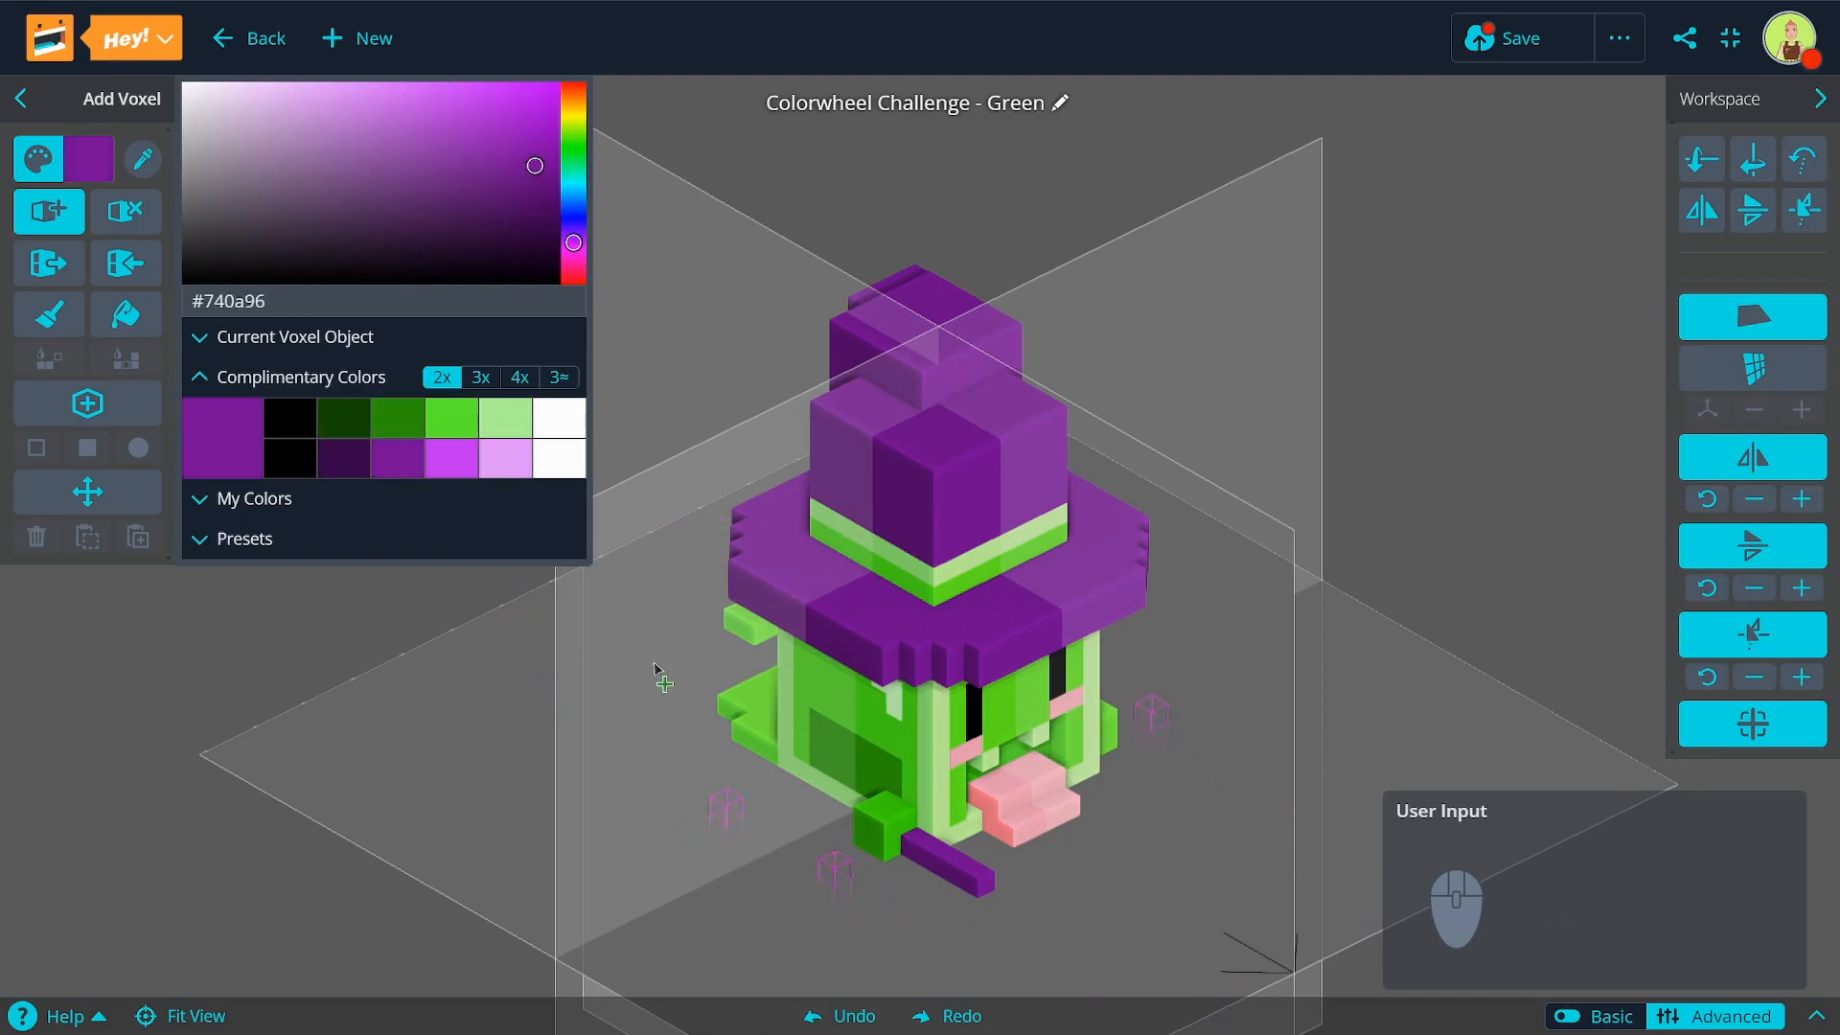
Step: Collapse Complimentary Colors, expand Current Voxel Object and My Colors, and add the object's color set to the user colors
click(203, 378)
click(200, 339)
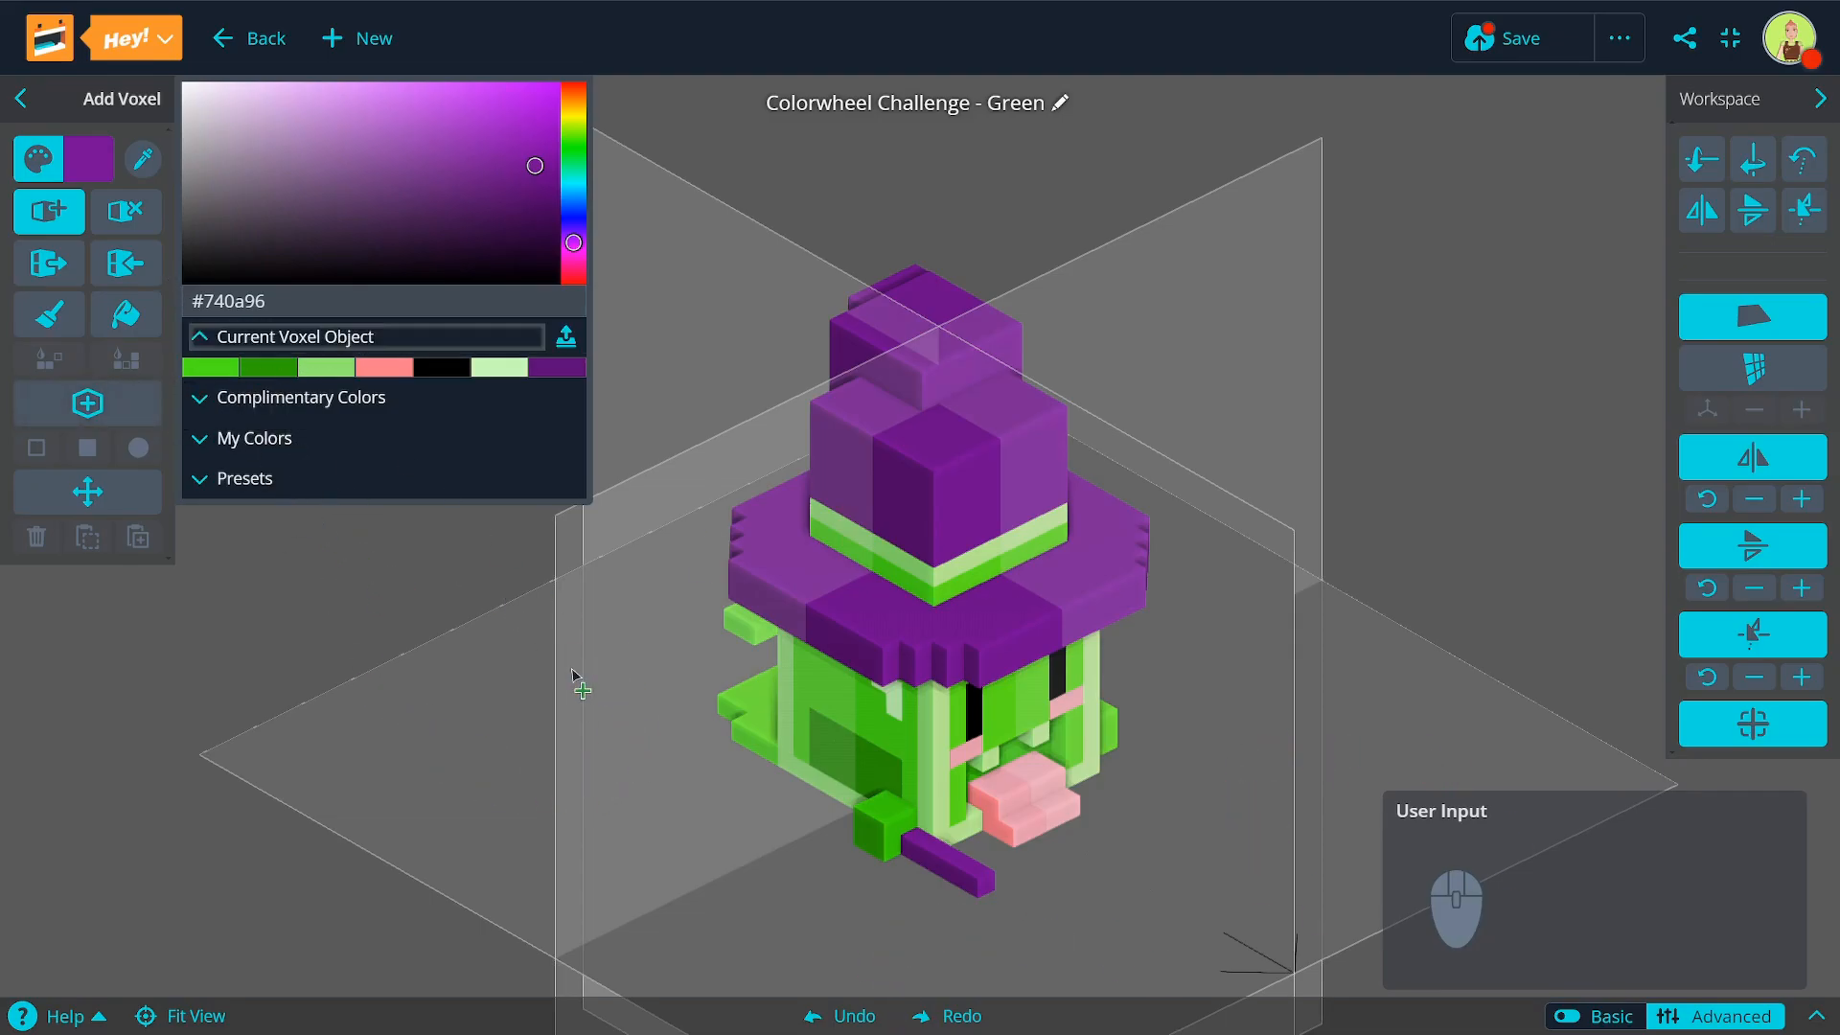
right_drag(674, 824, 666, 810)
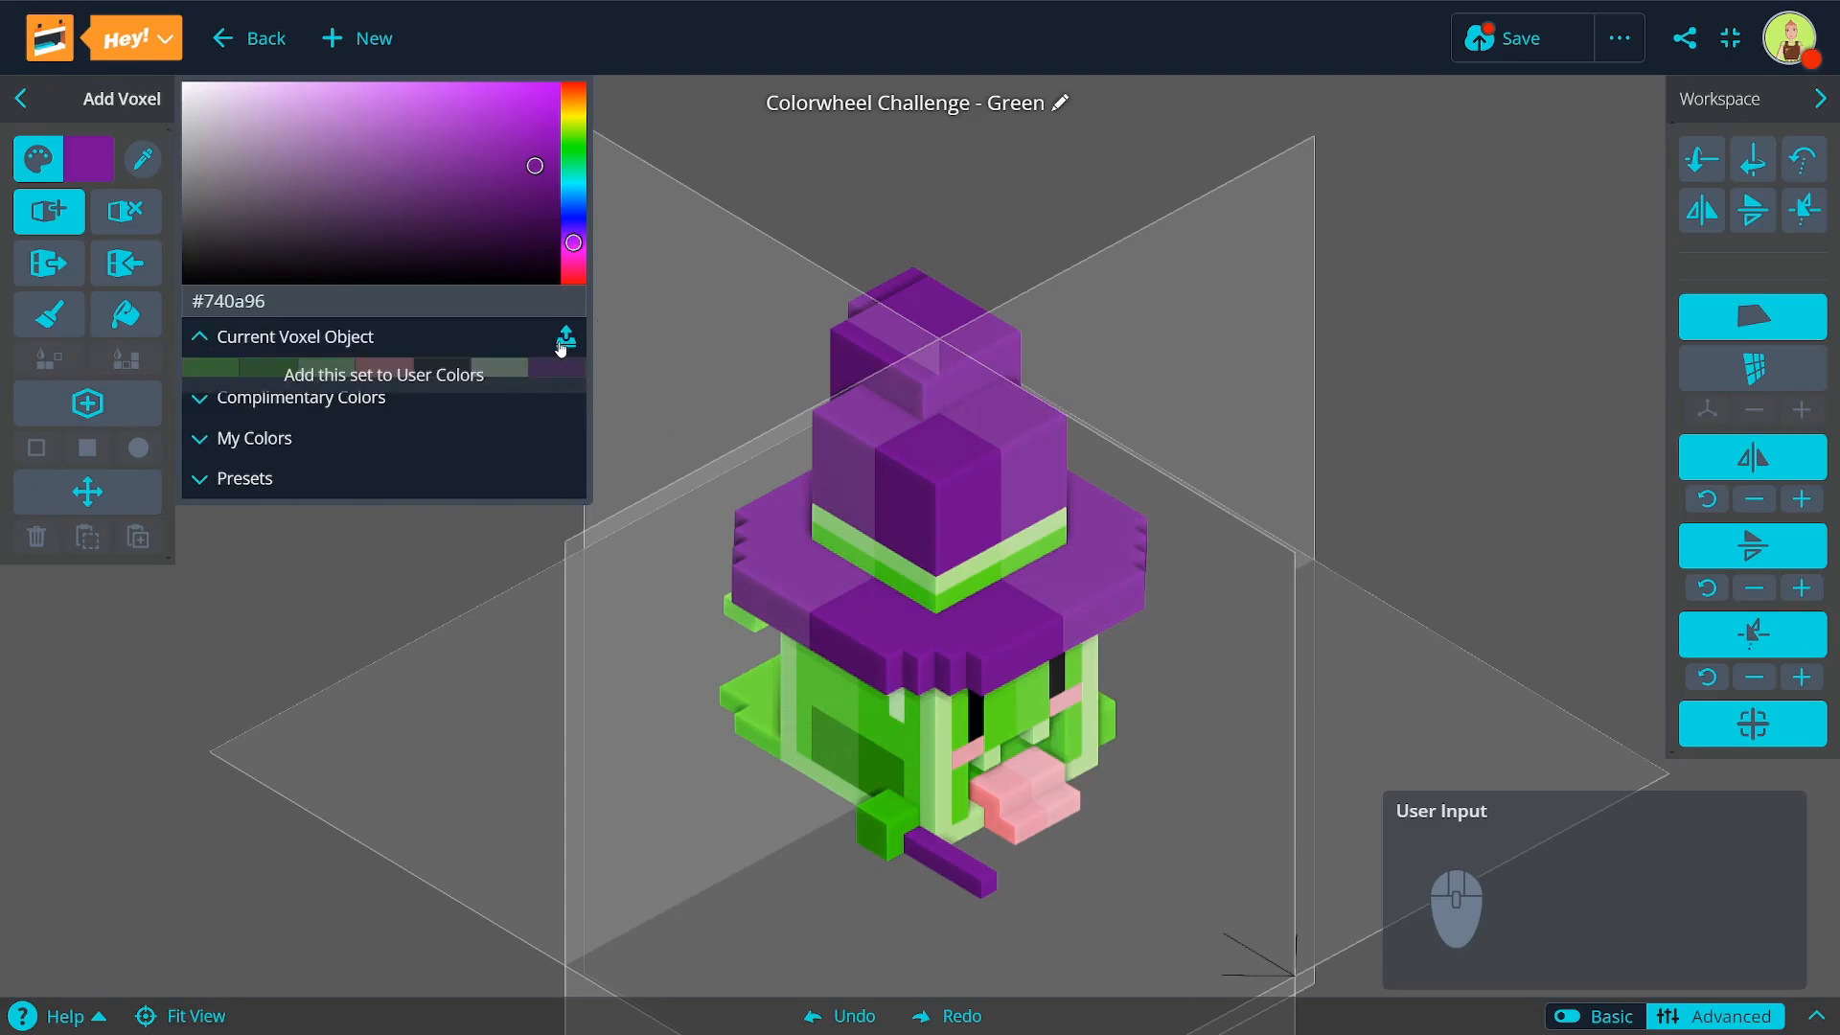
click(236, 439)
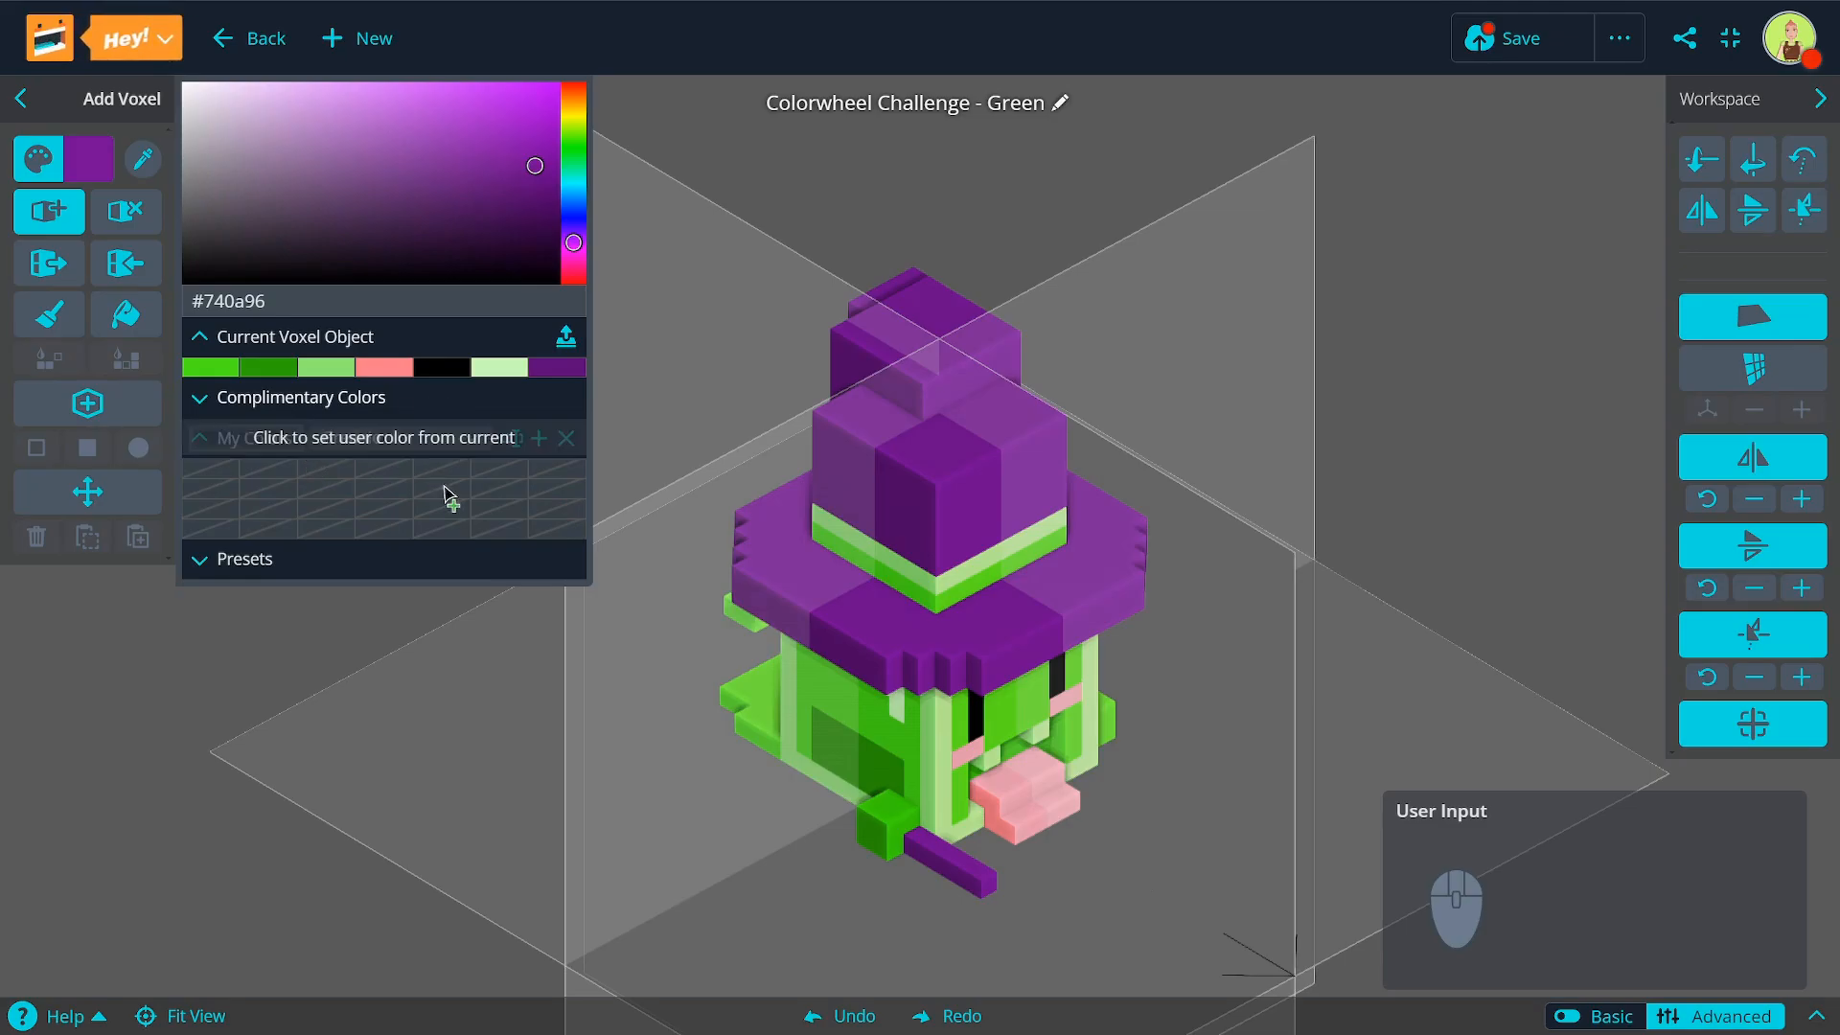
click(566, 341)
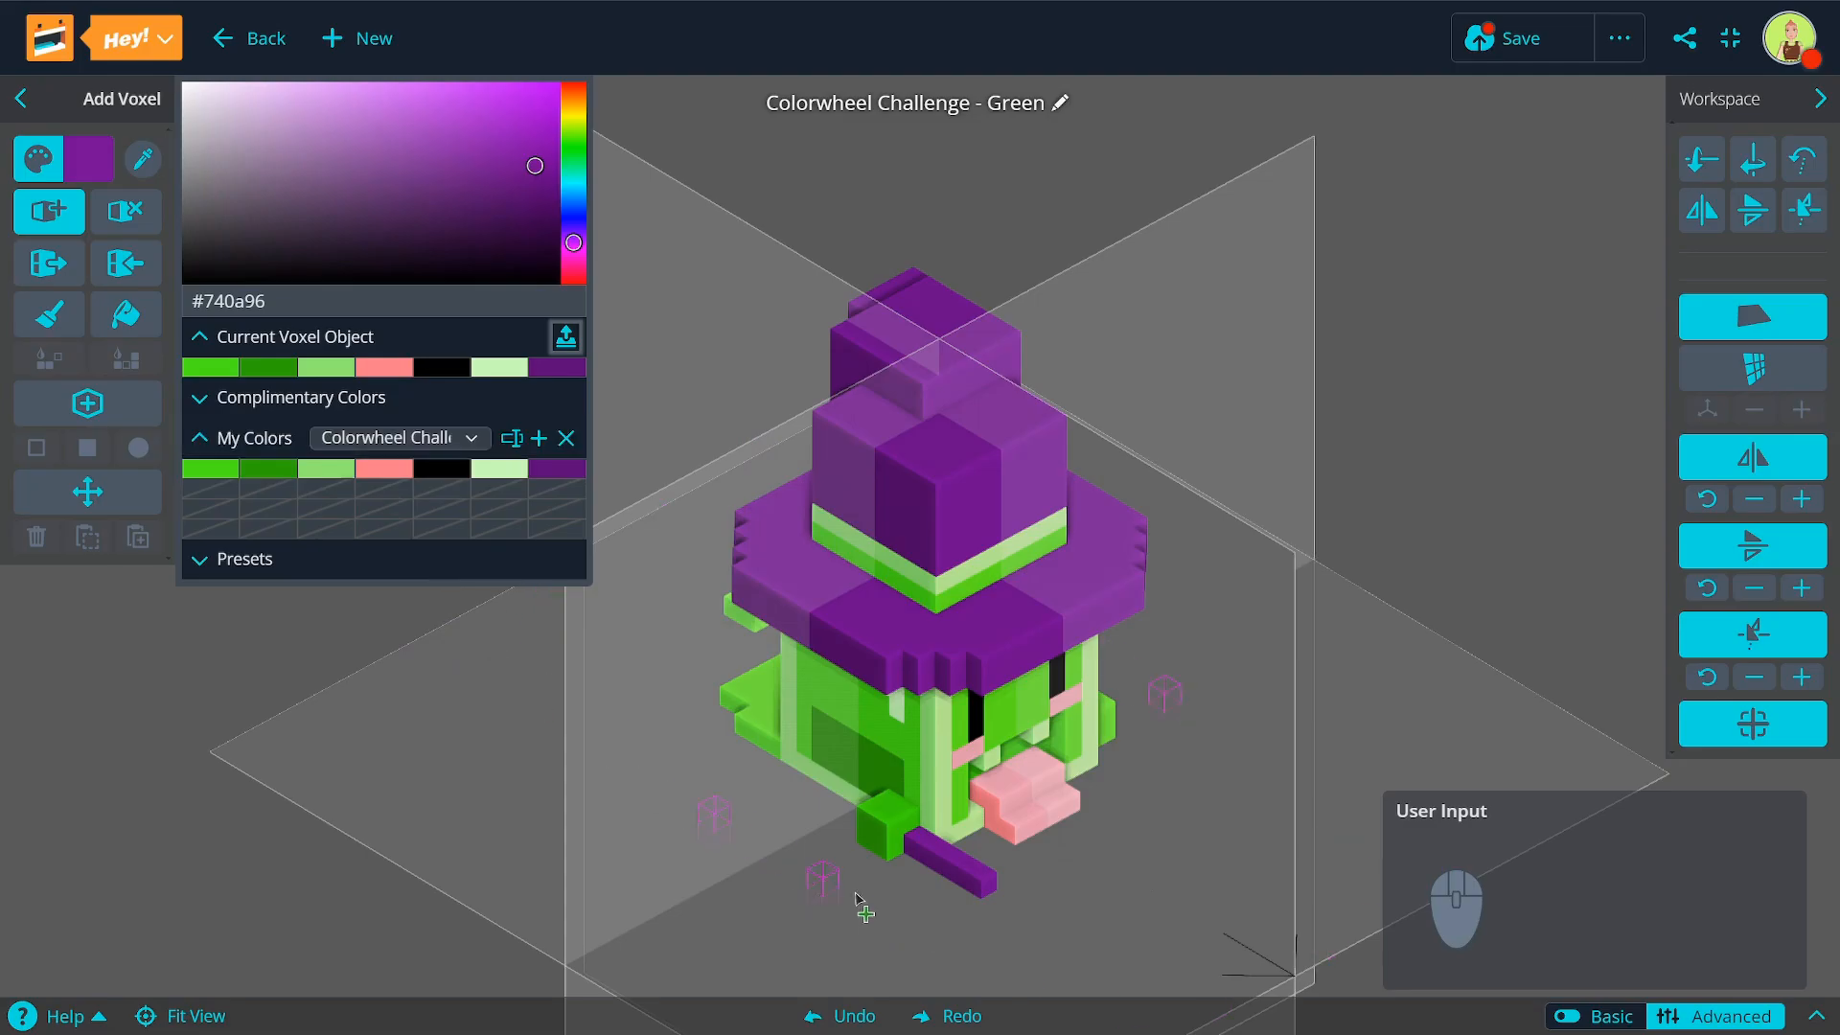
Step: Sample the body's bright green #4dec19 and the hat's purple #5f097a, storing them in the first two bottom-row slots of the new set
key(i)
click(904, 762)
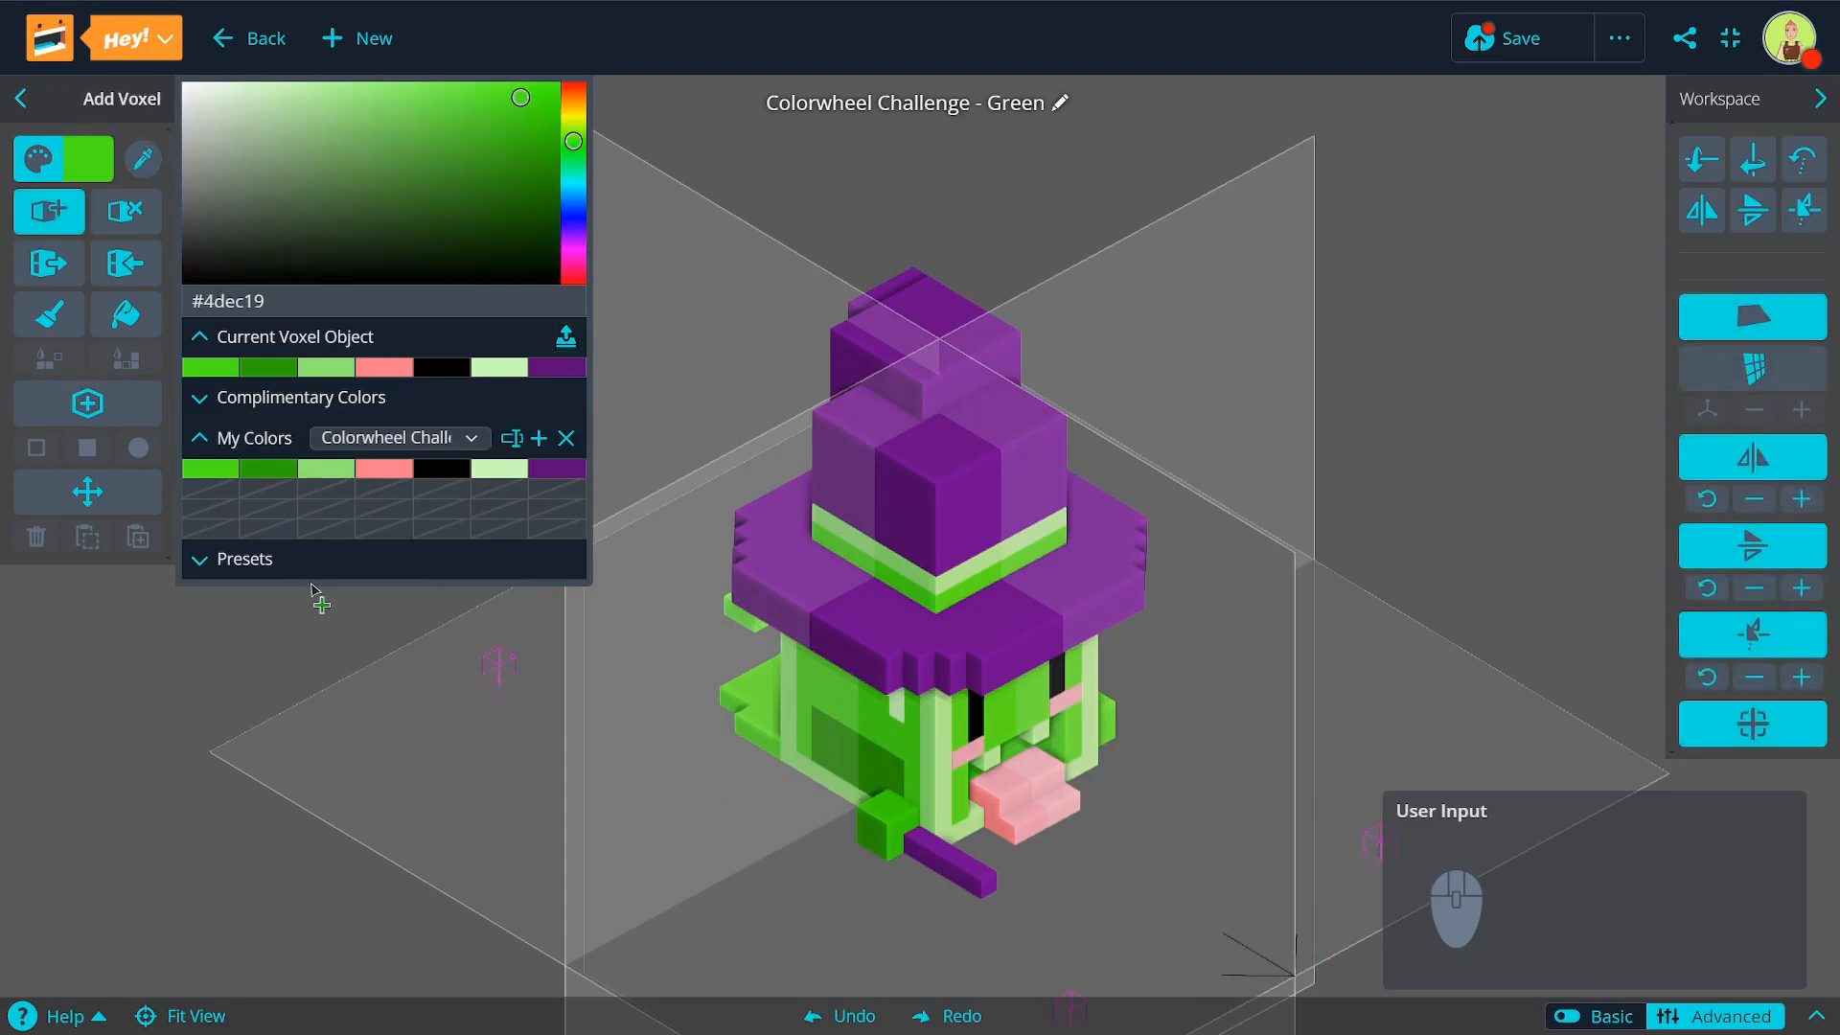
click(218, 527)
key(i)
click(842, 645)
click(261, 527)
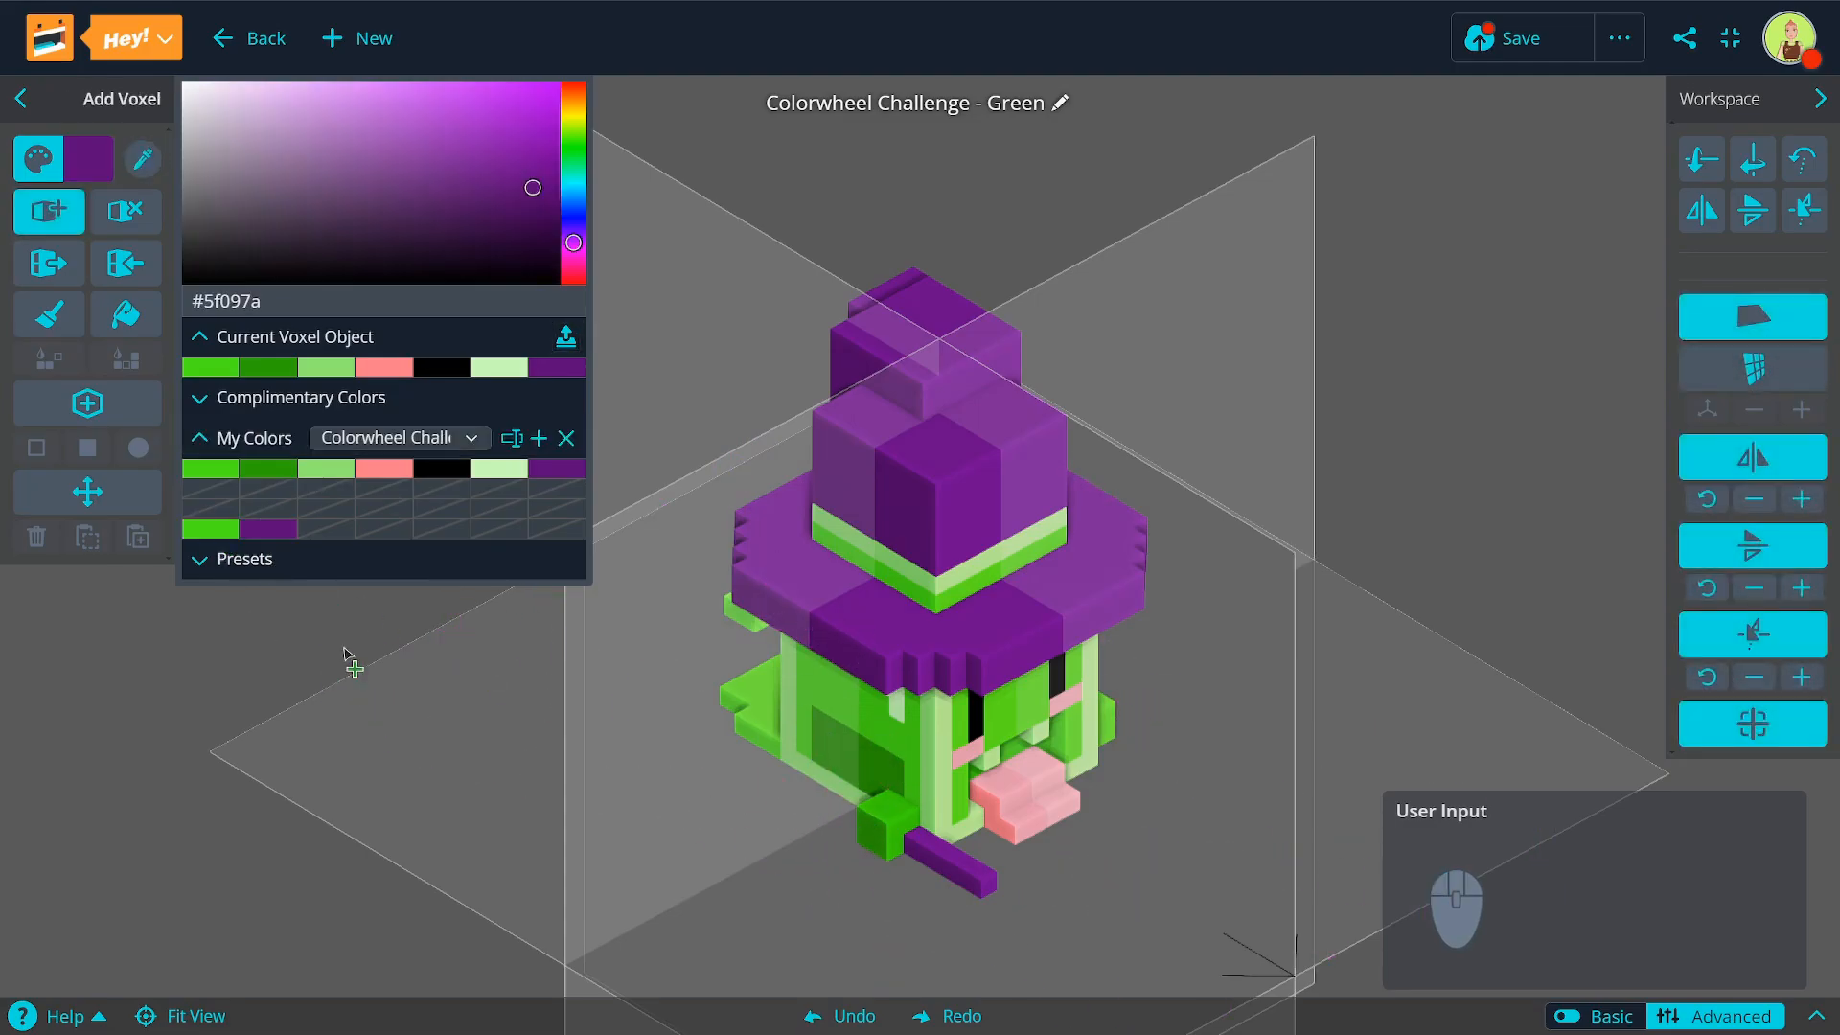
Step: Sample the light green #92ed75 from the hat's band and store it in the third bottom-row slot of the color set
key(i)
click(862, 575)
click(319, 530)
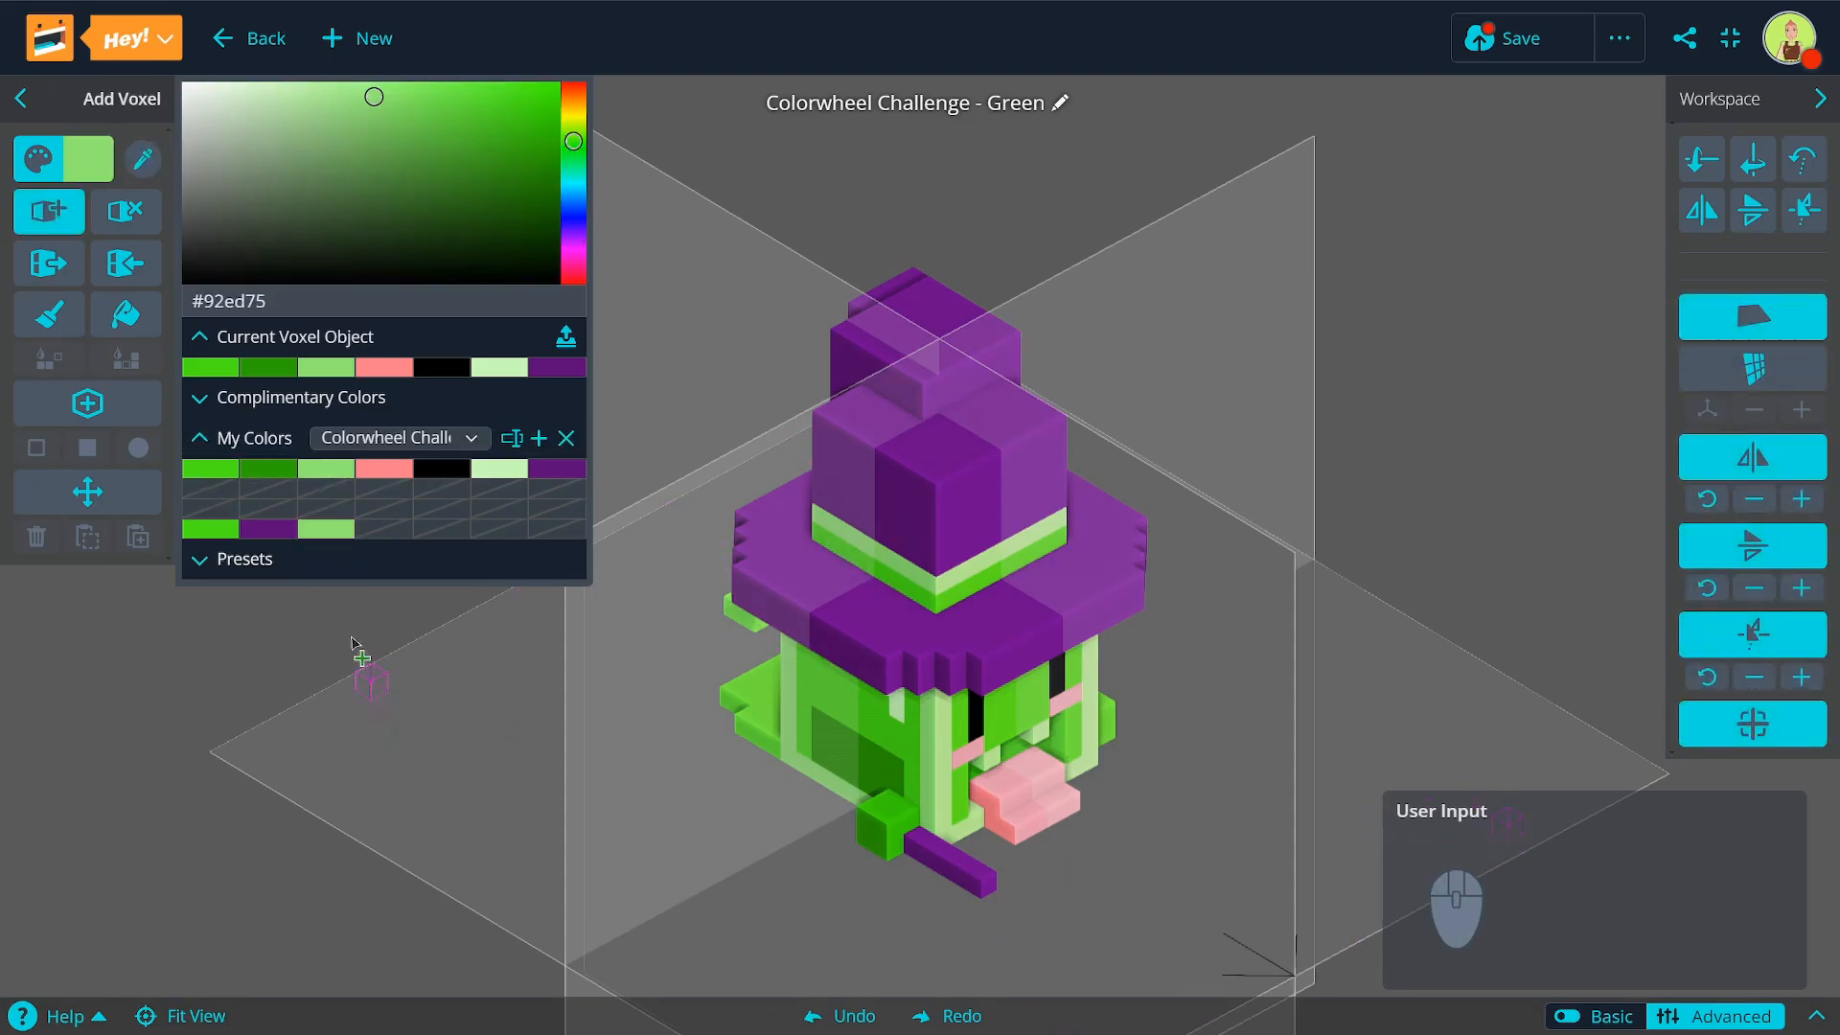
Step: Clear the three stored colors from the bottom row of the user color set
alt+click(326, 529)
alt+click(268, 529)
alt+click(211, 529)
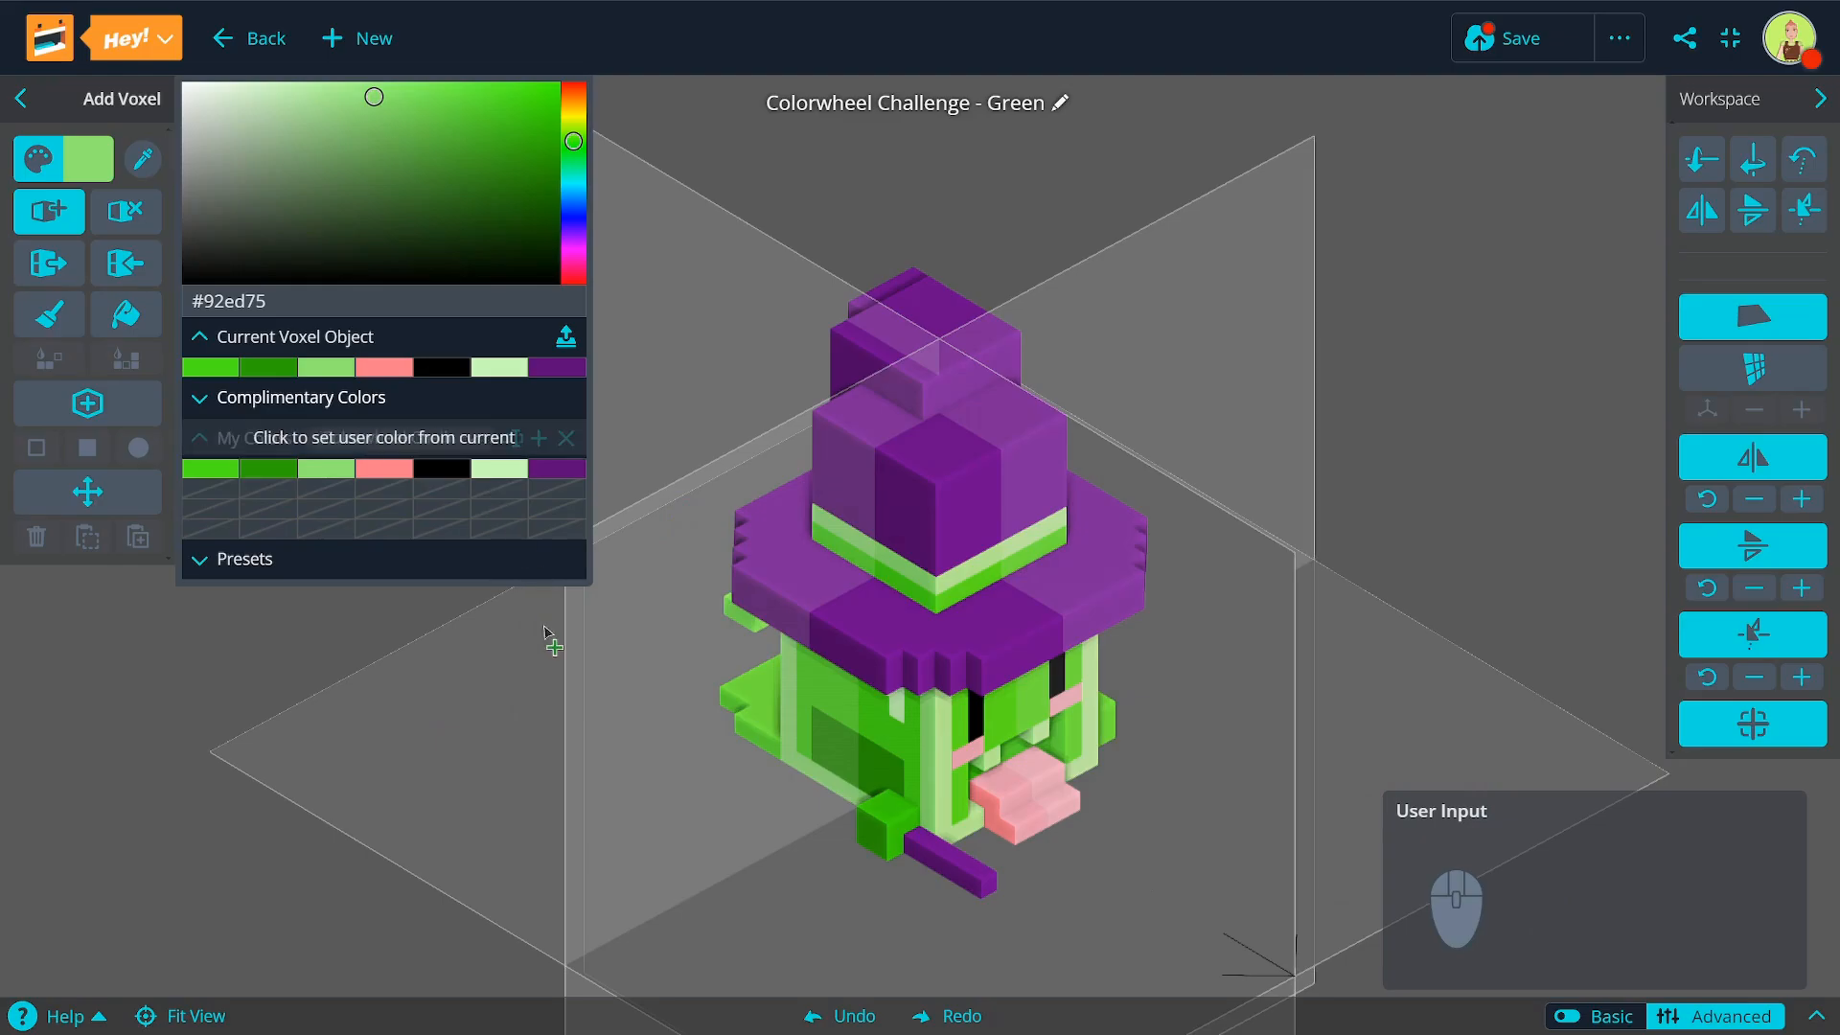
Step: Rename the user color set to "Greenie 2"
click(511, 439)
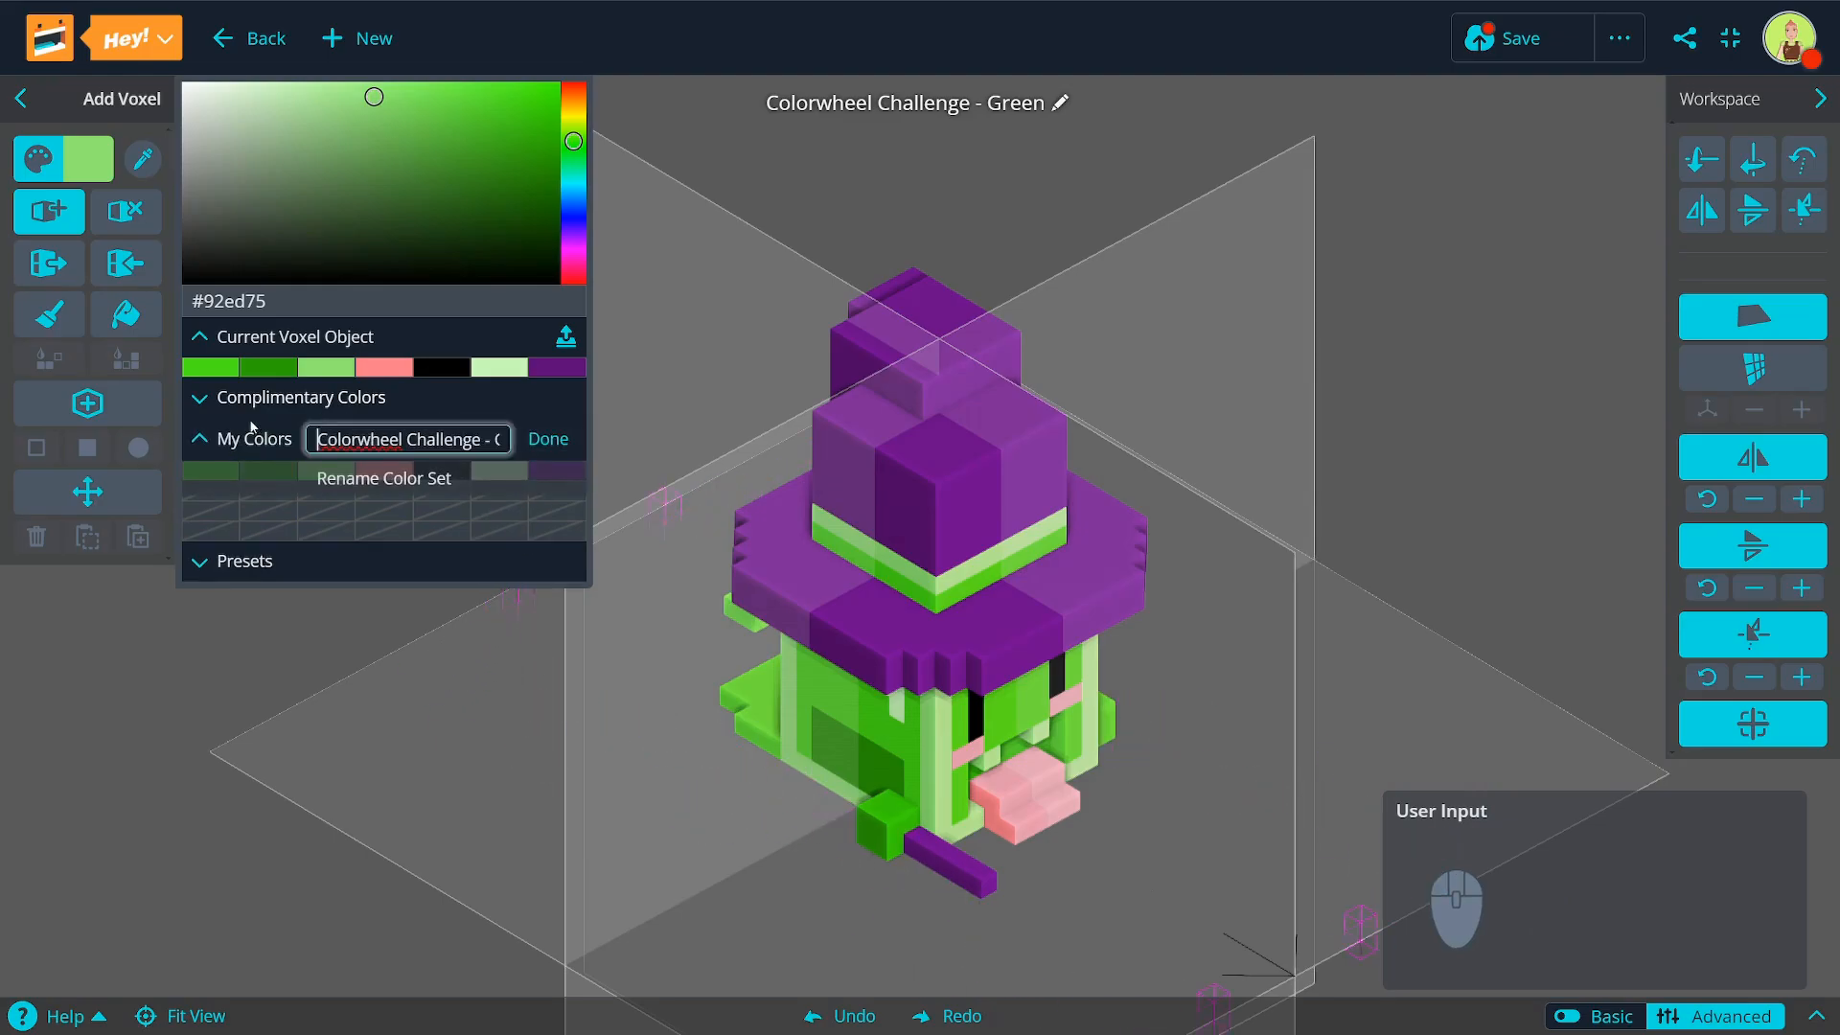
text(Greenie 2)
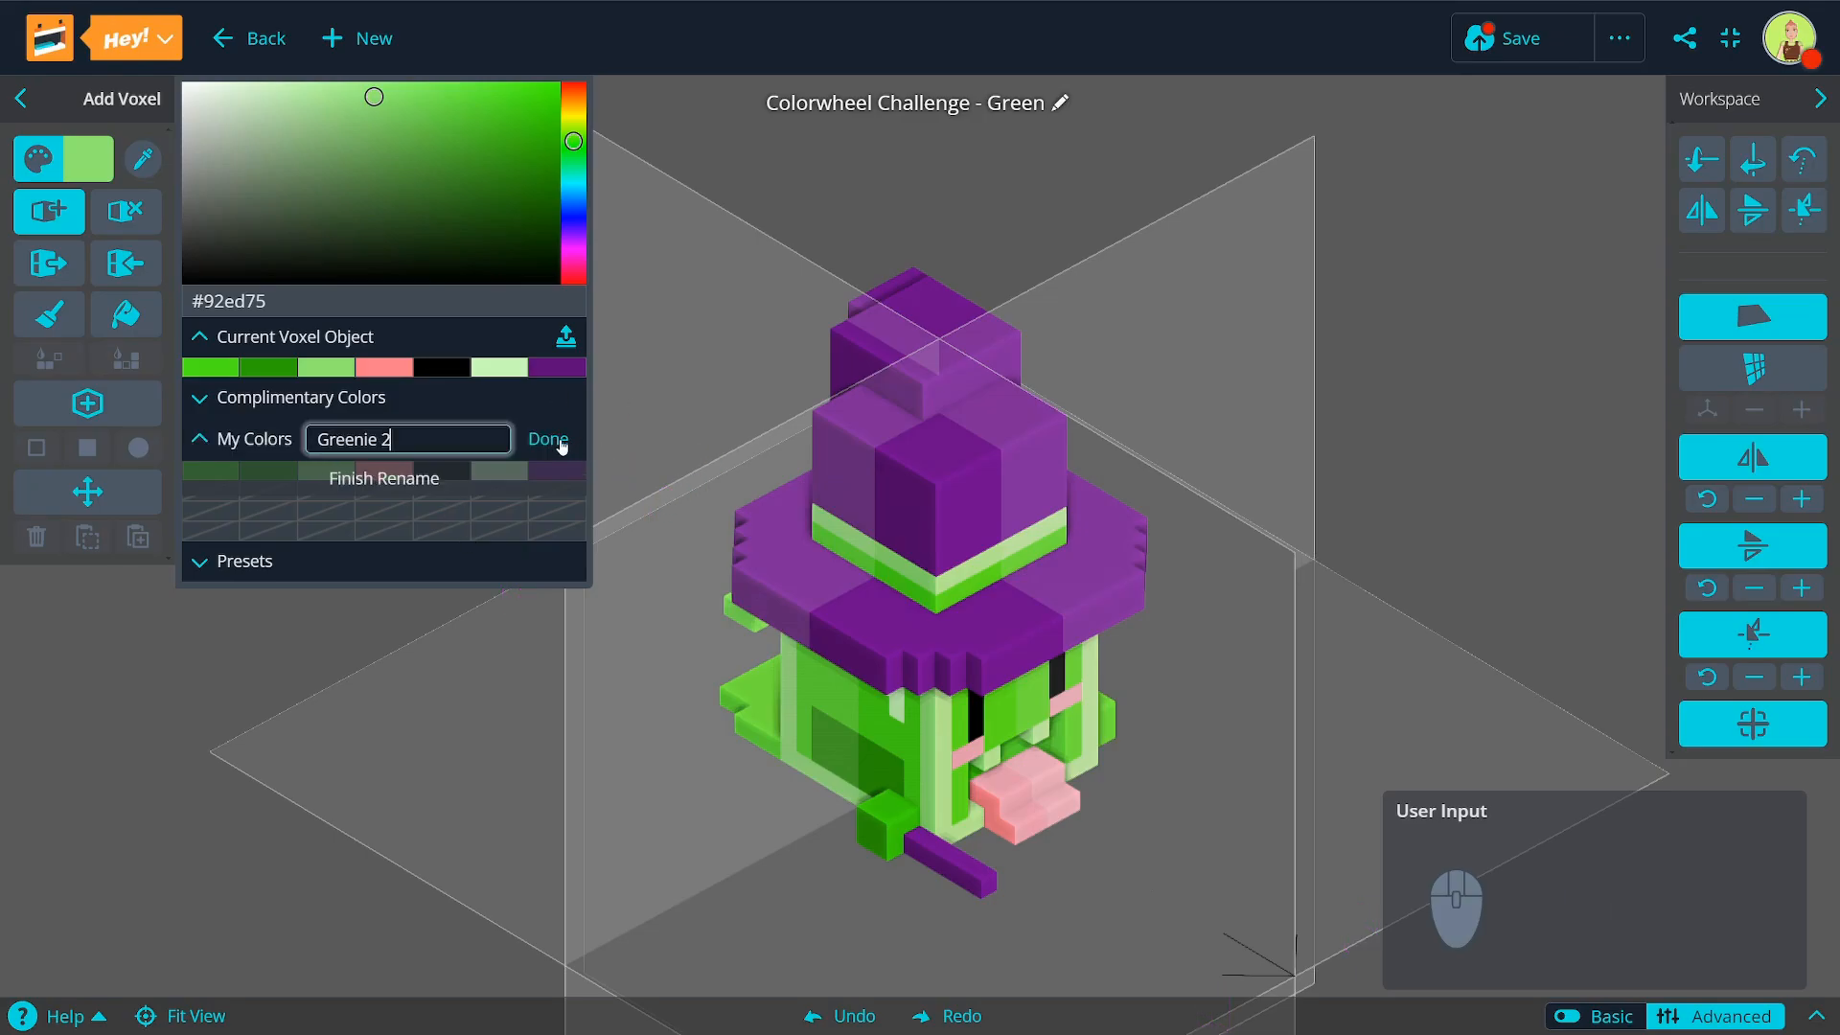
click(556, 439)
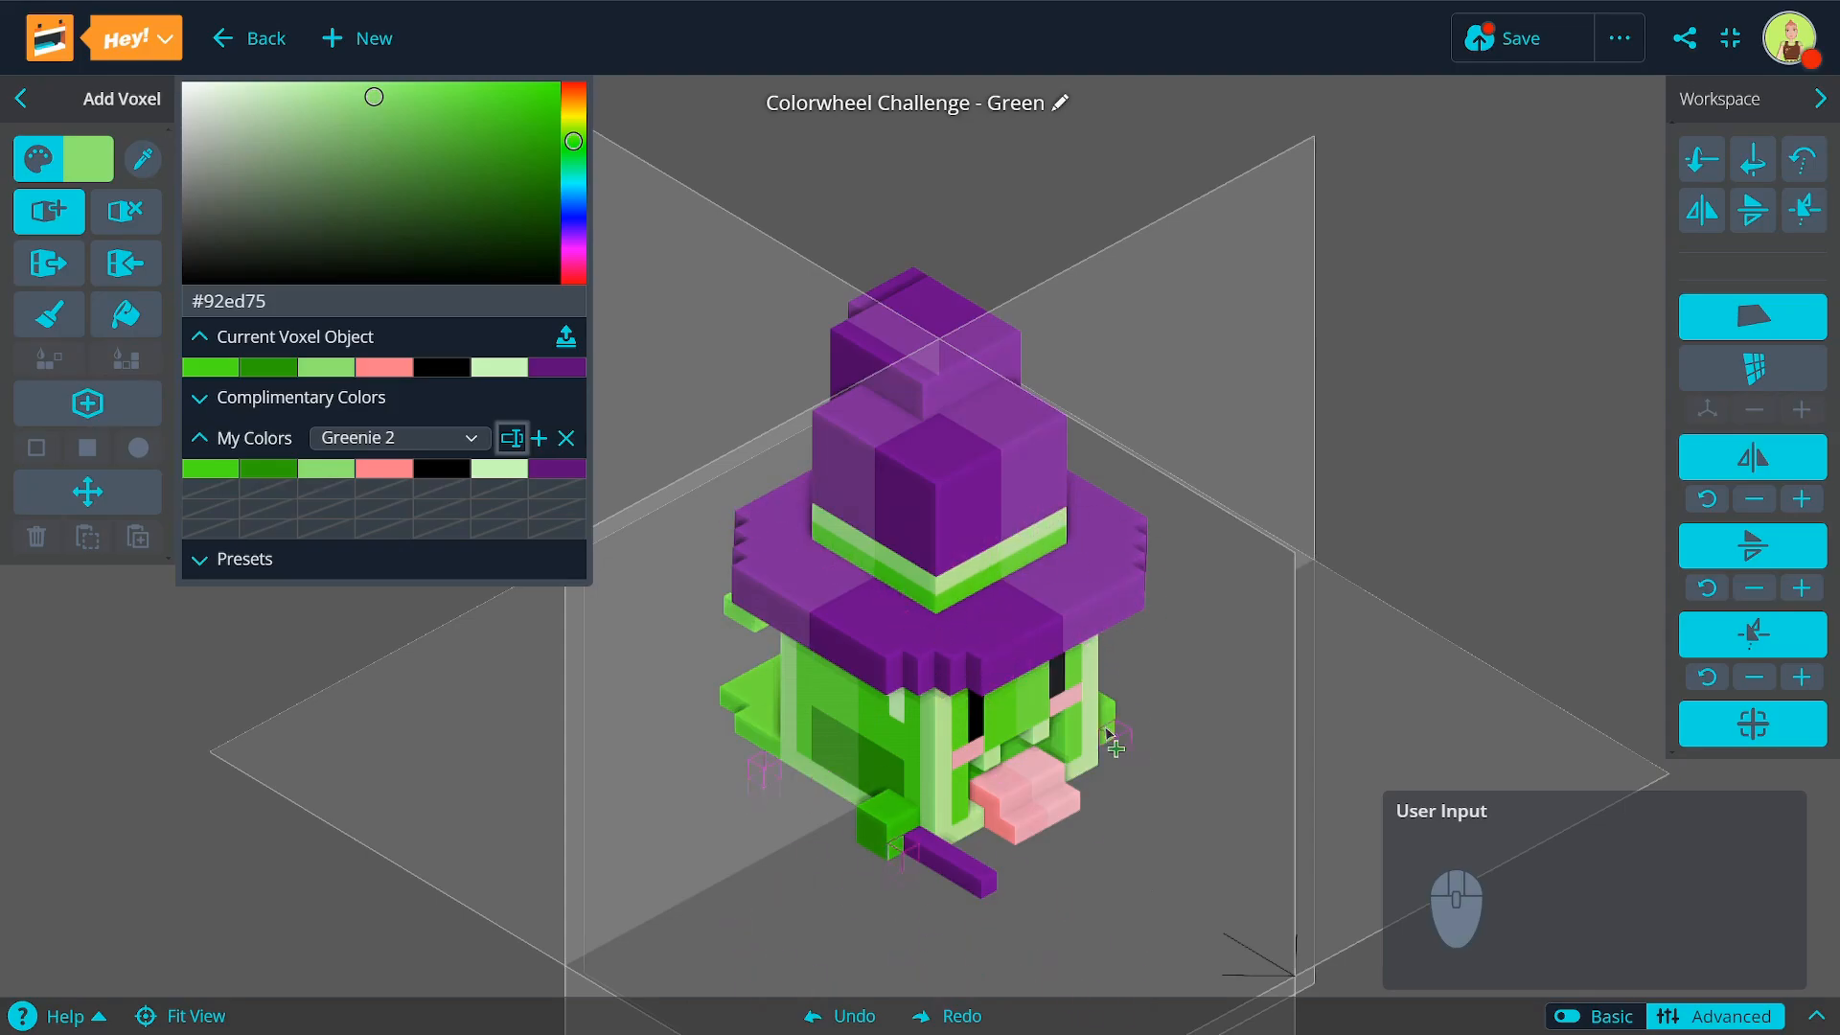
Step: Activate the Eyedropper and pick the vivid green #41c916 from the color field
right_drag(1126, 750, 748, 594)
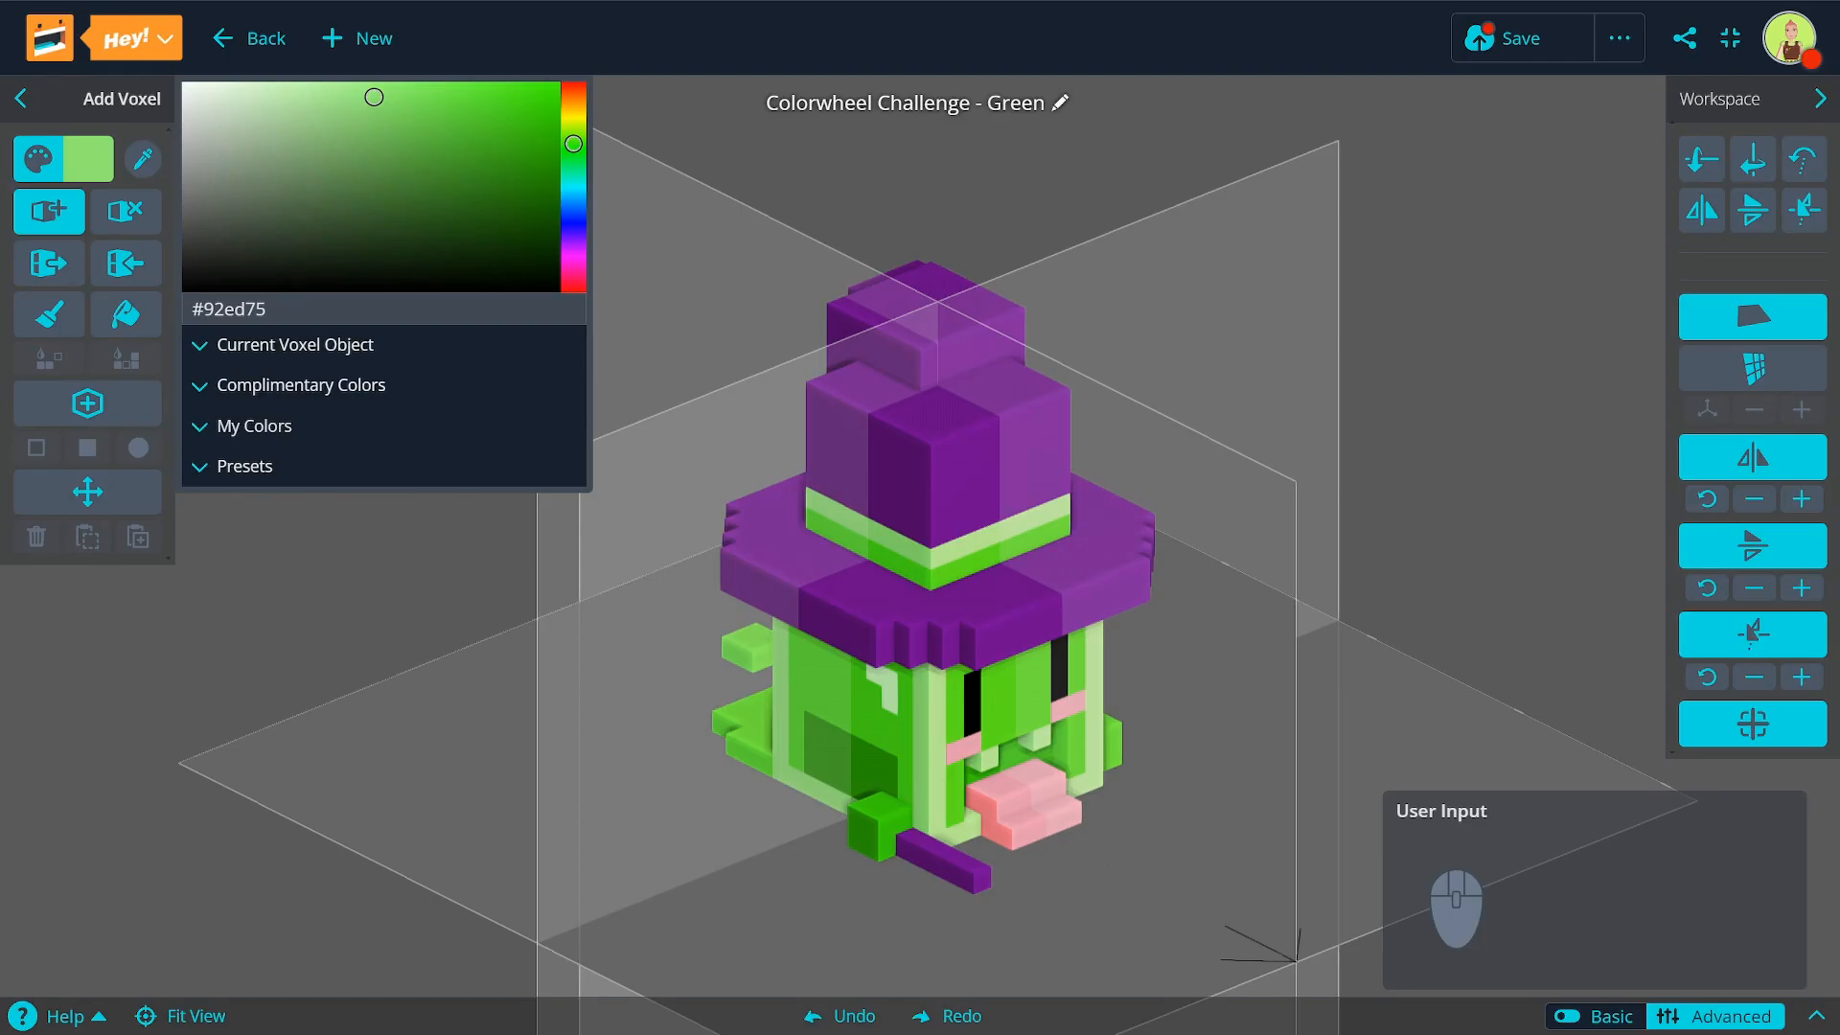
drag(272, 309, 189, 309)
click(271, 309)
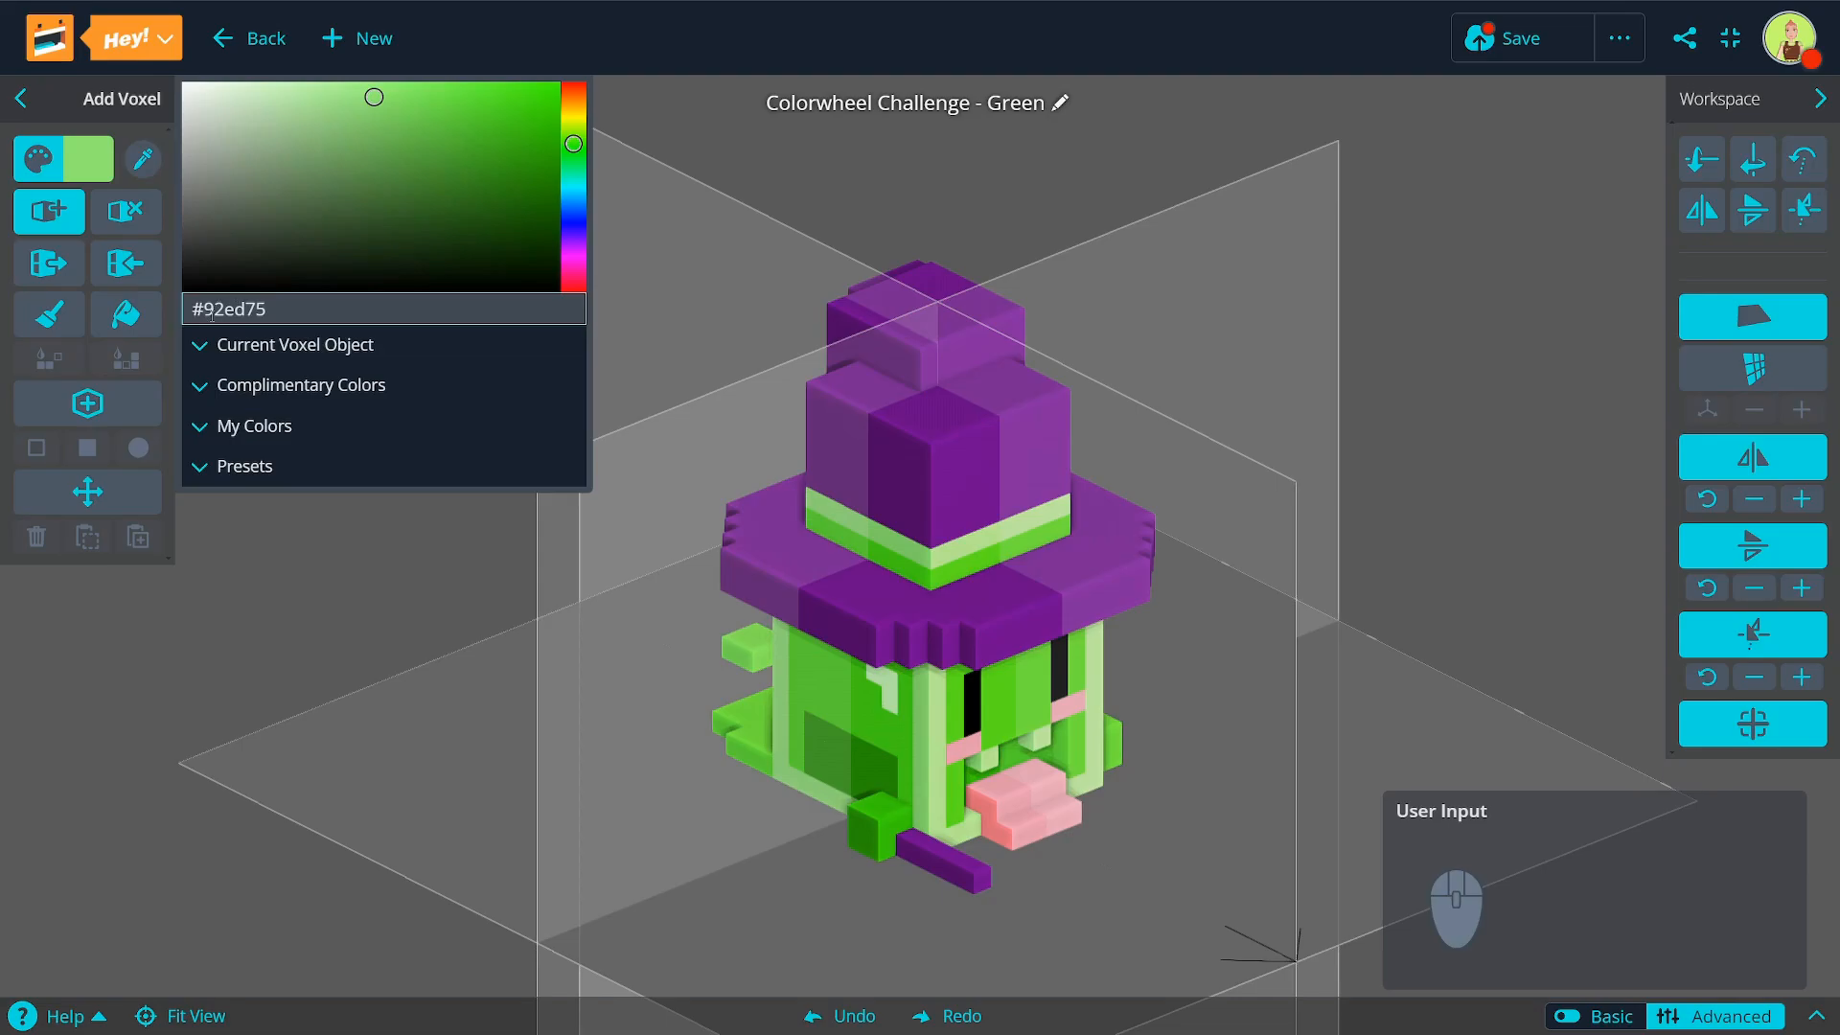
click(142, 158)
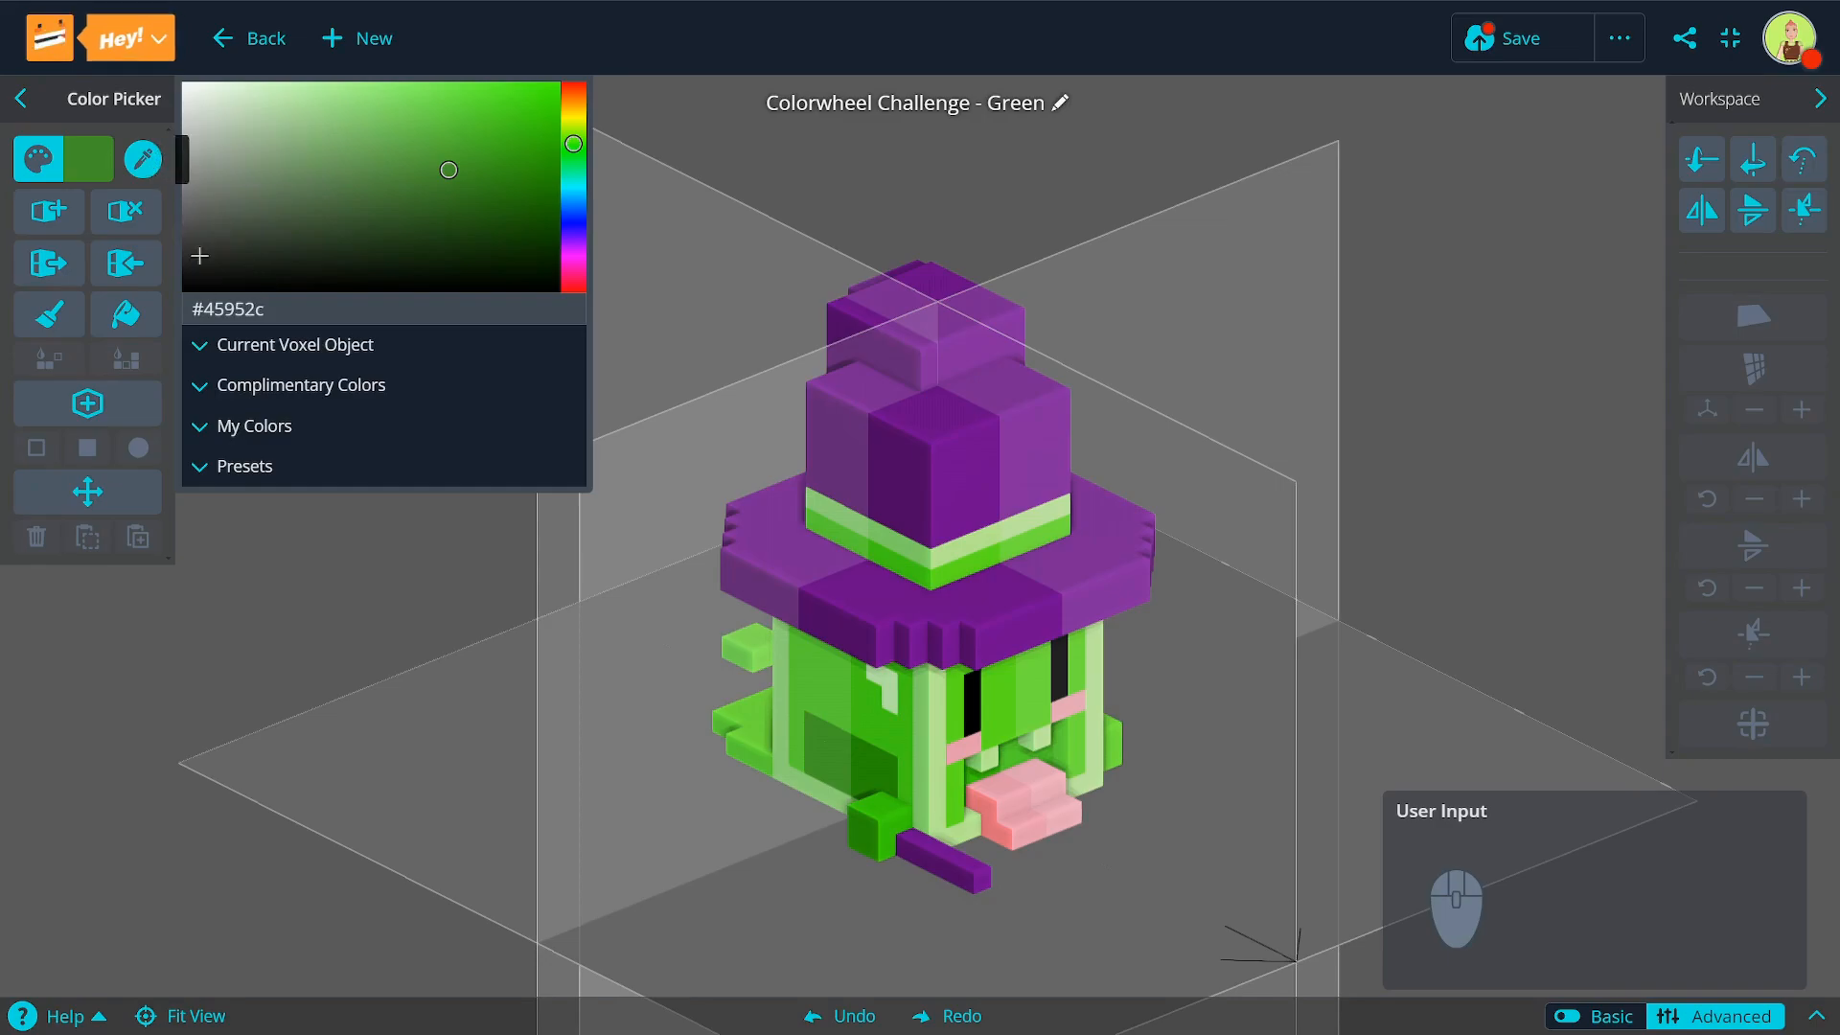
click(519, 127)
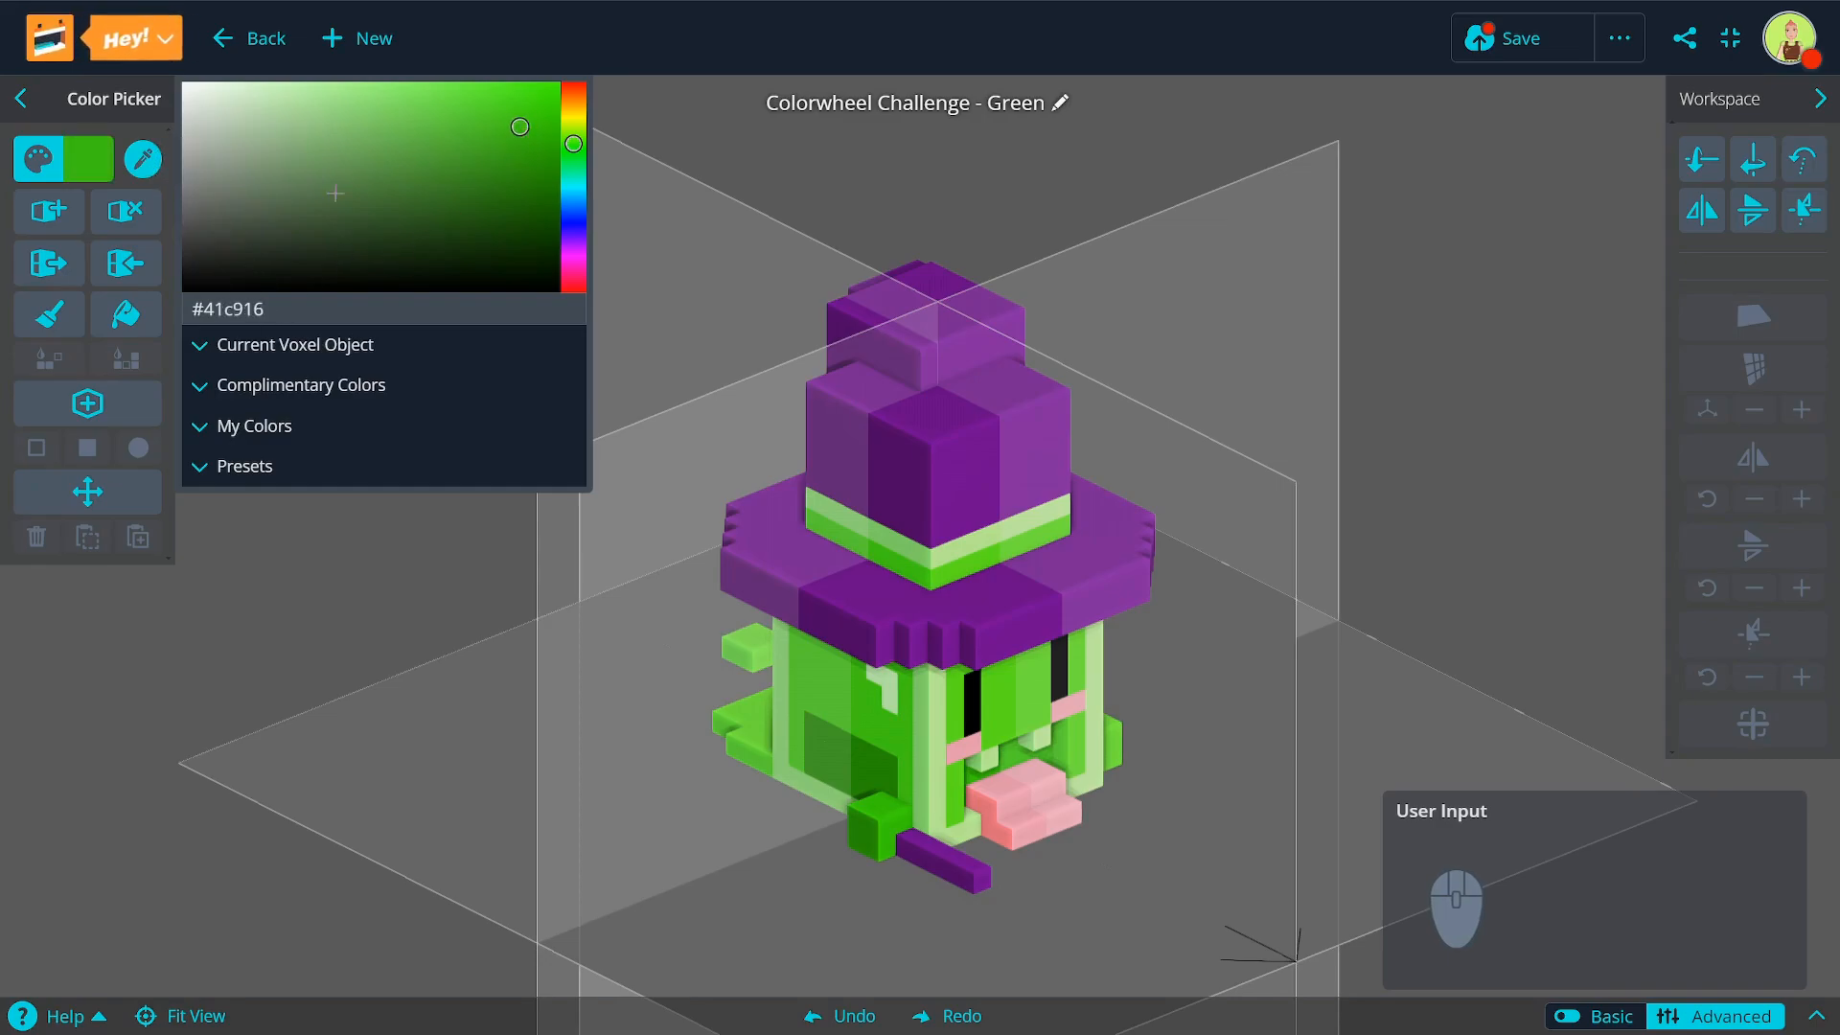
Step: Set the current color to pure red with the hex code #ff0000
click(276, 308)
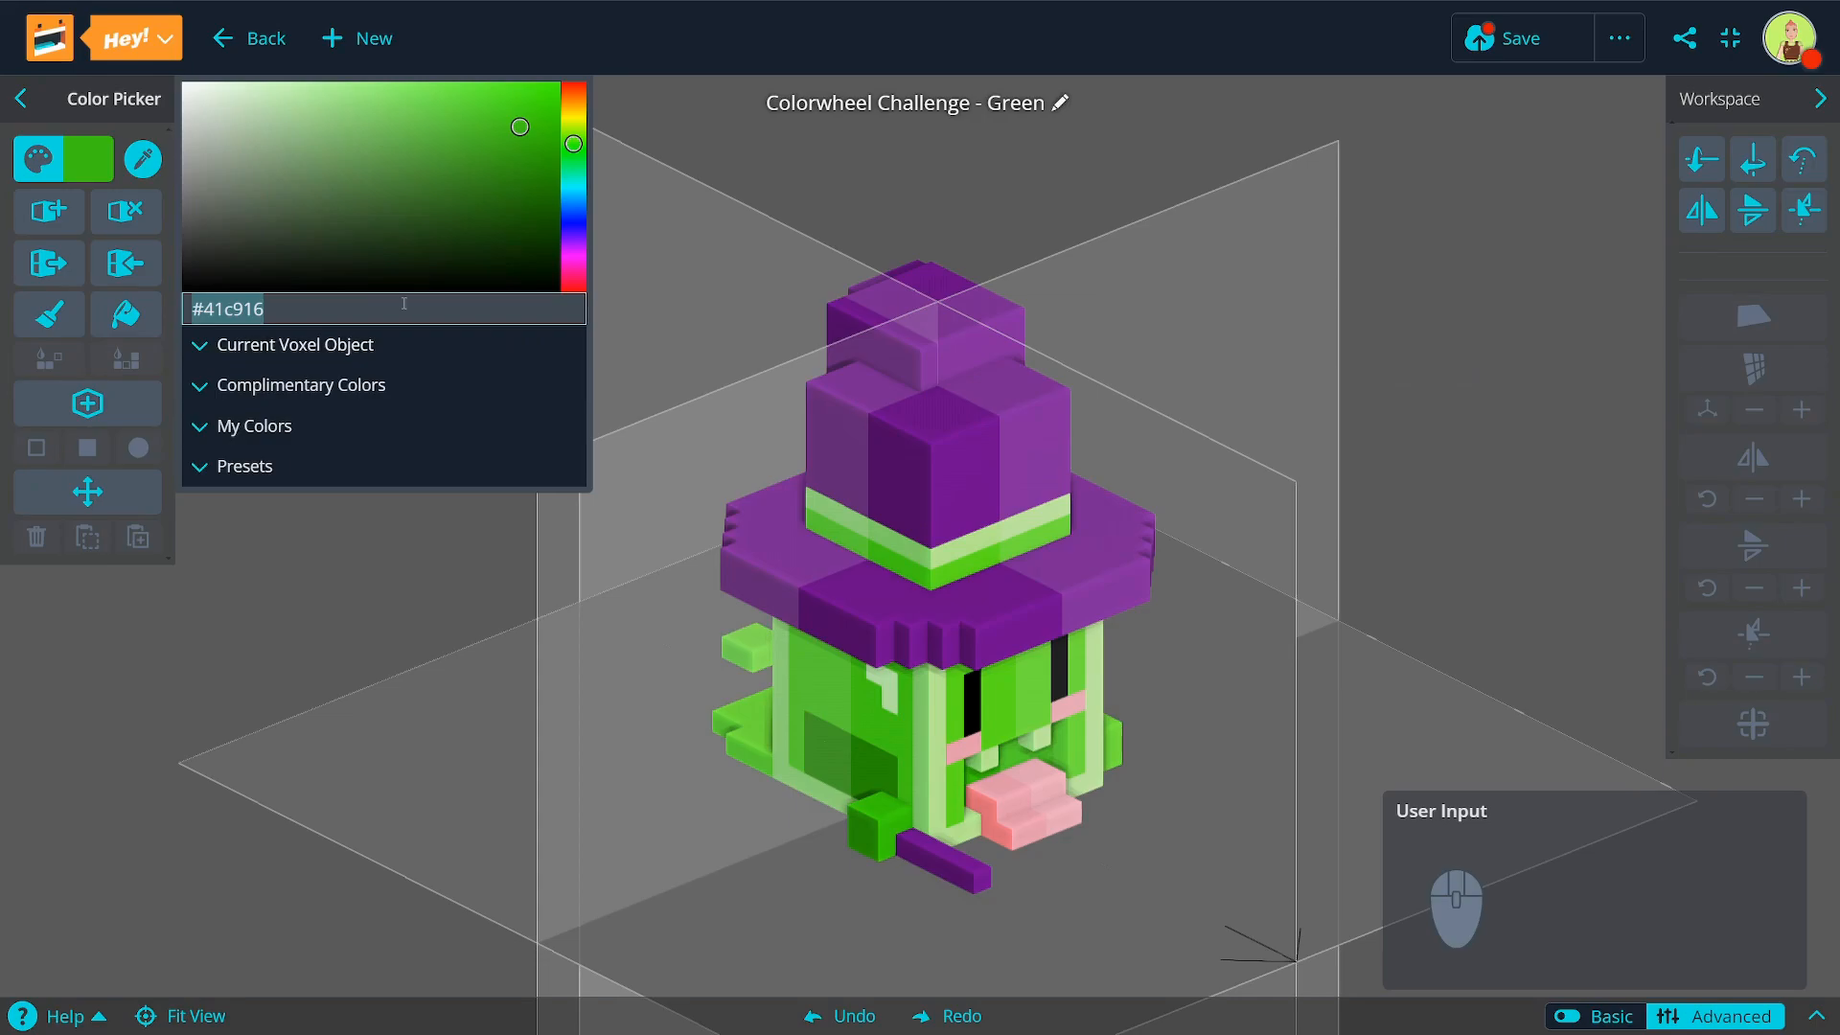
text(#ff0000)
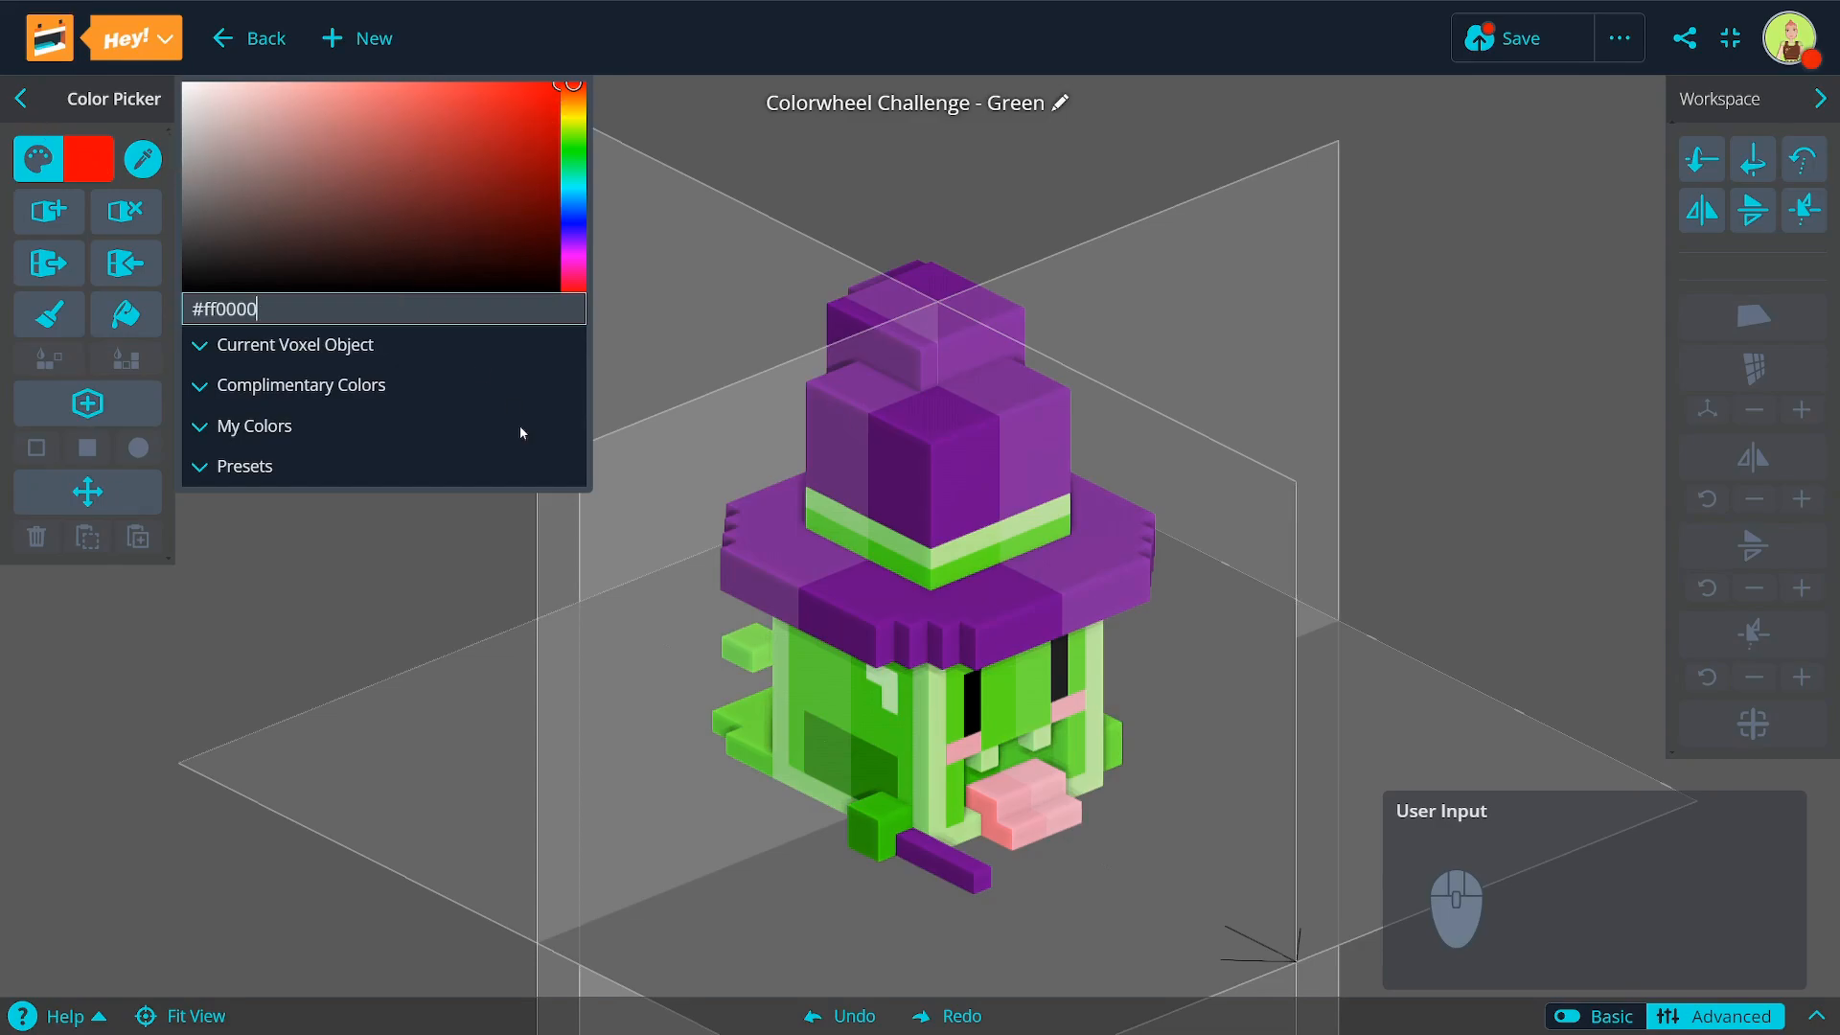
right_drag(765, 768, 789, 827)
scroll(761, 829, up, 2)
middle_drag(749, 759, 739, 781)
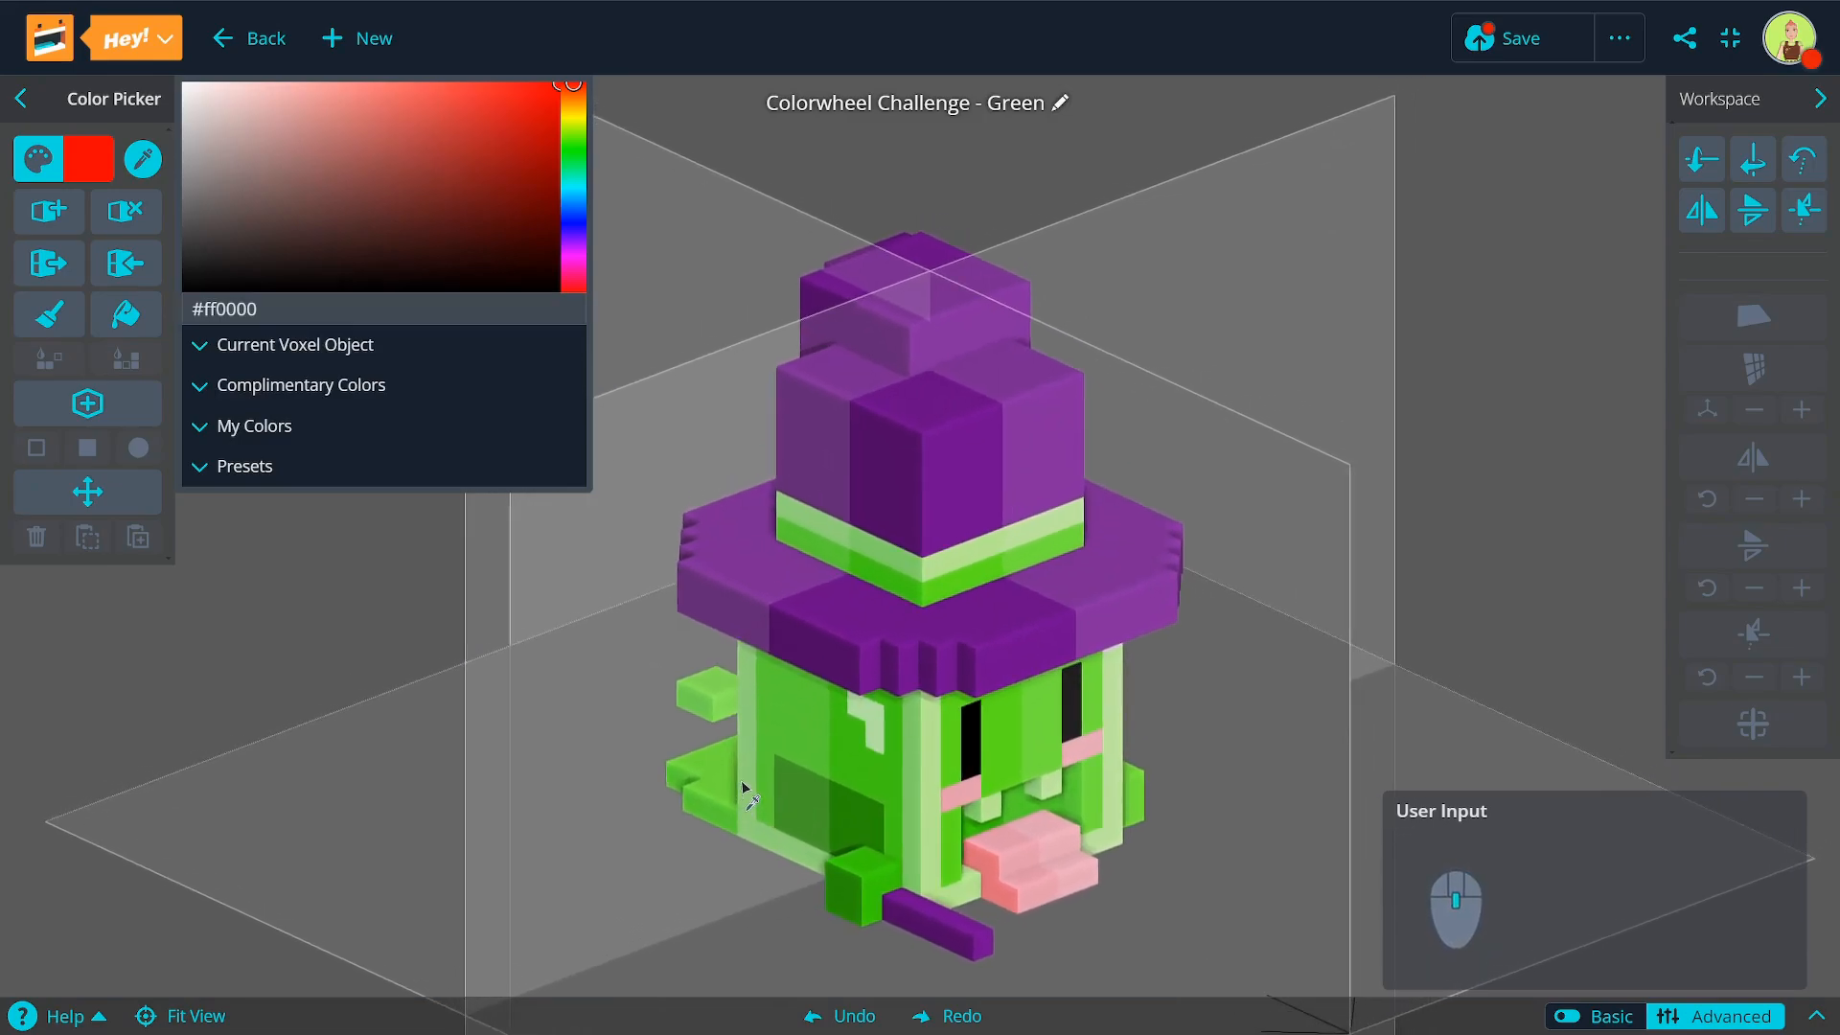
click(273, 308)
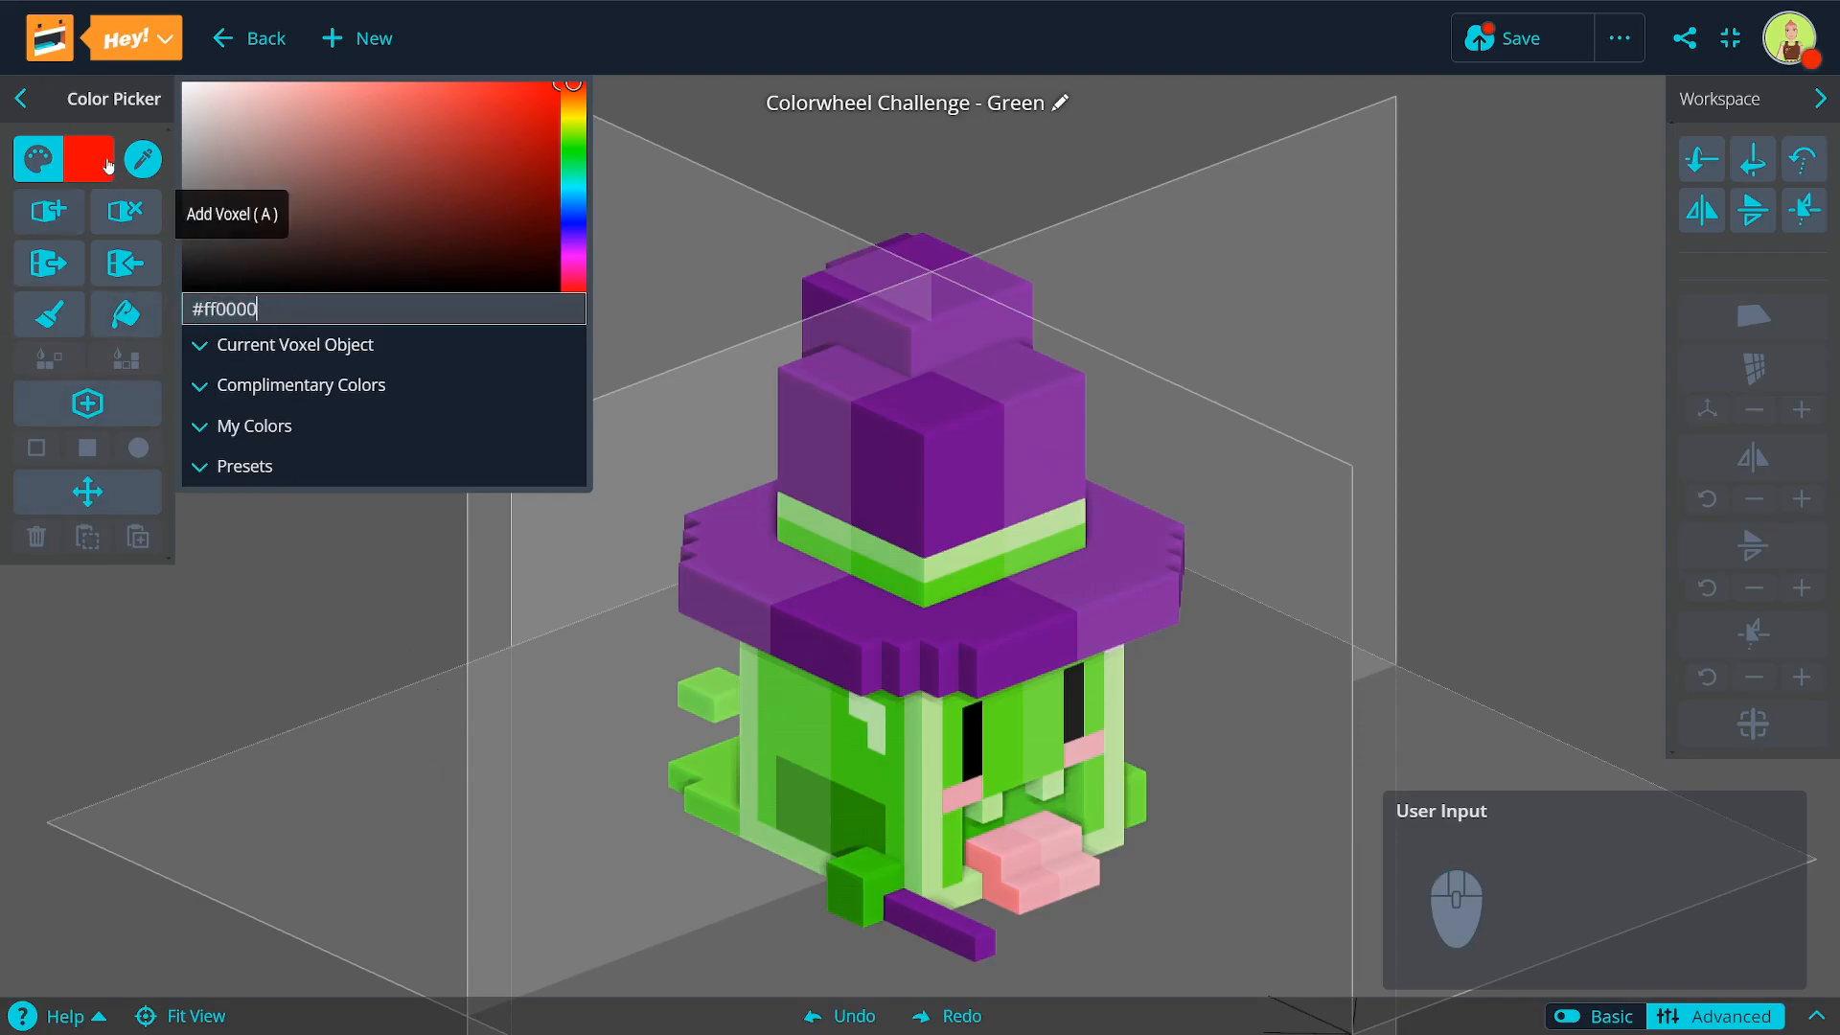
Step: Close the color palette panel and view the character from the front
click(73, 144)
click(73, 141)
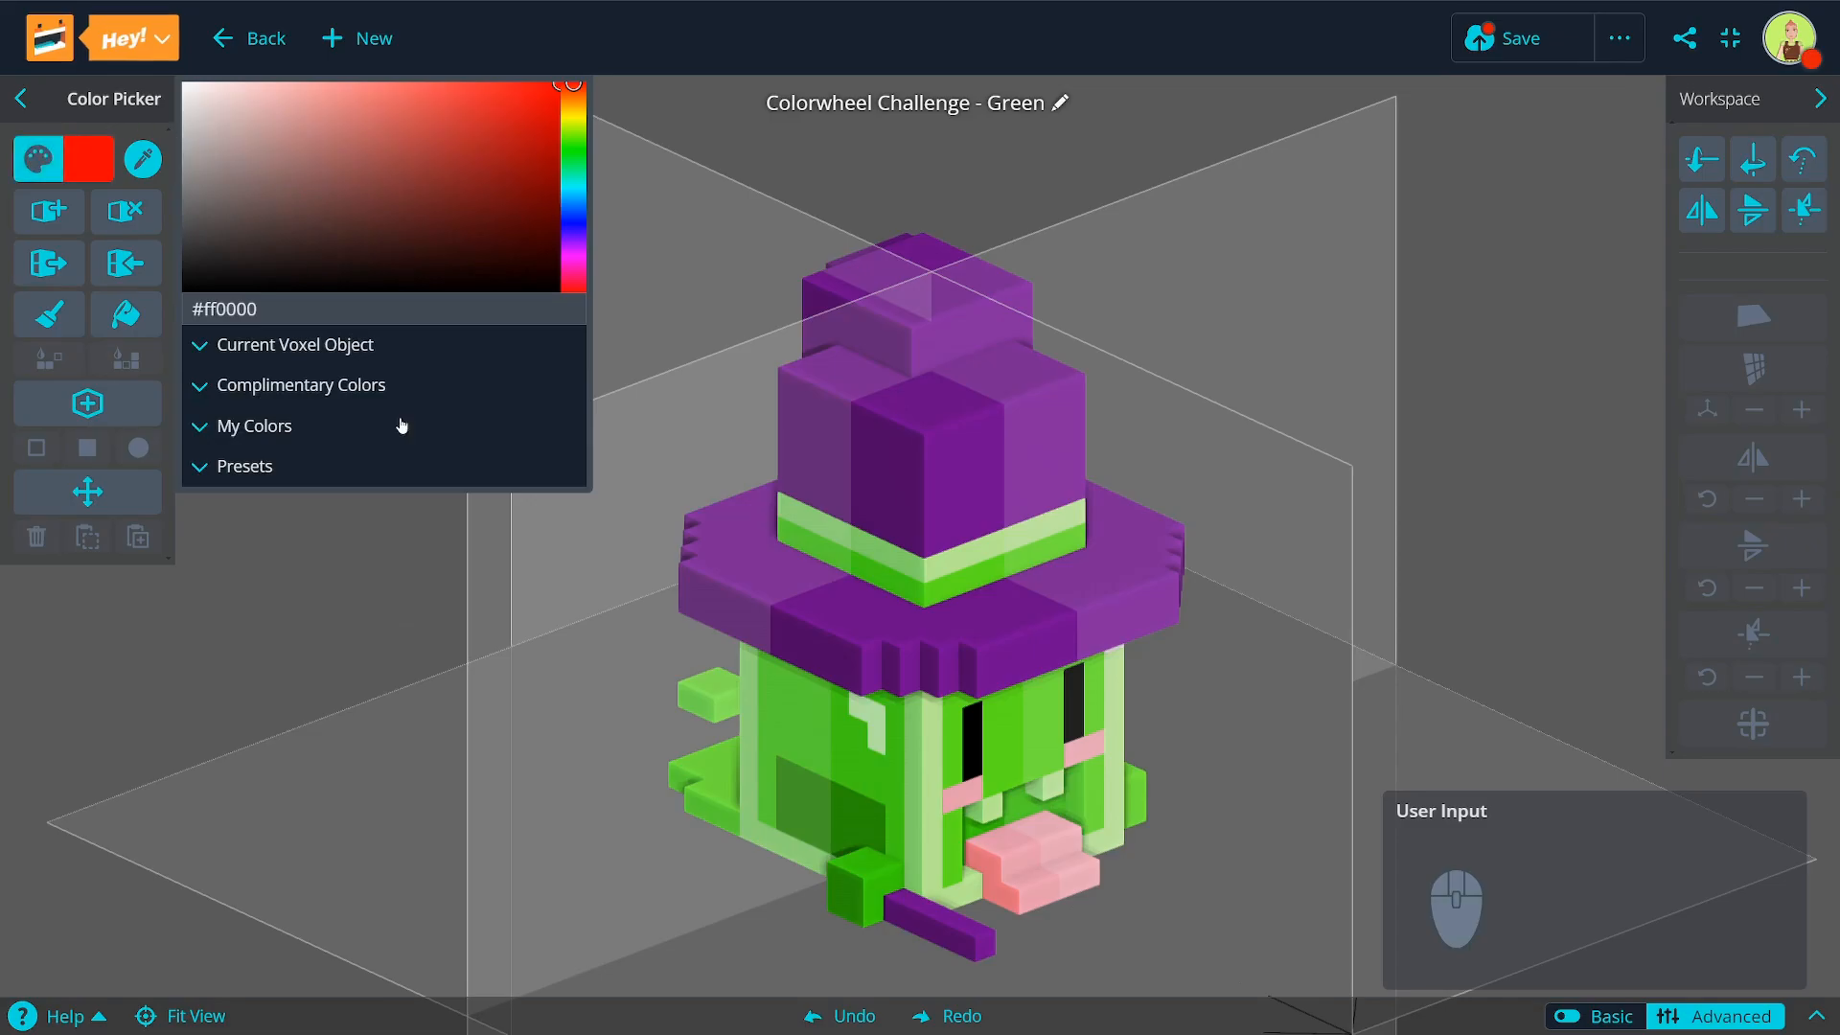
scroll(1642, 785, down, 3)
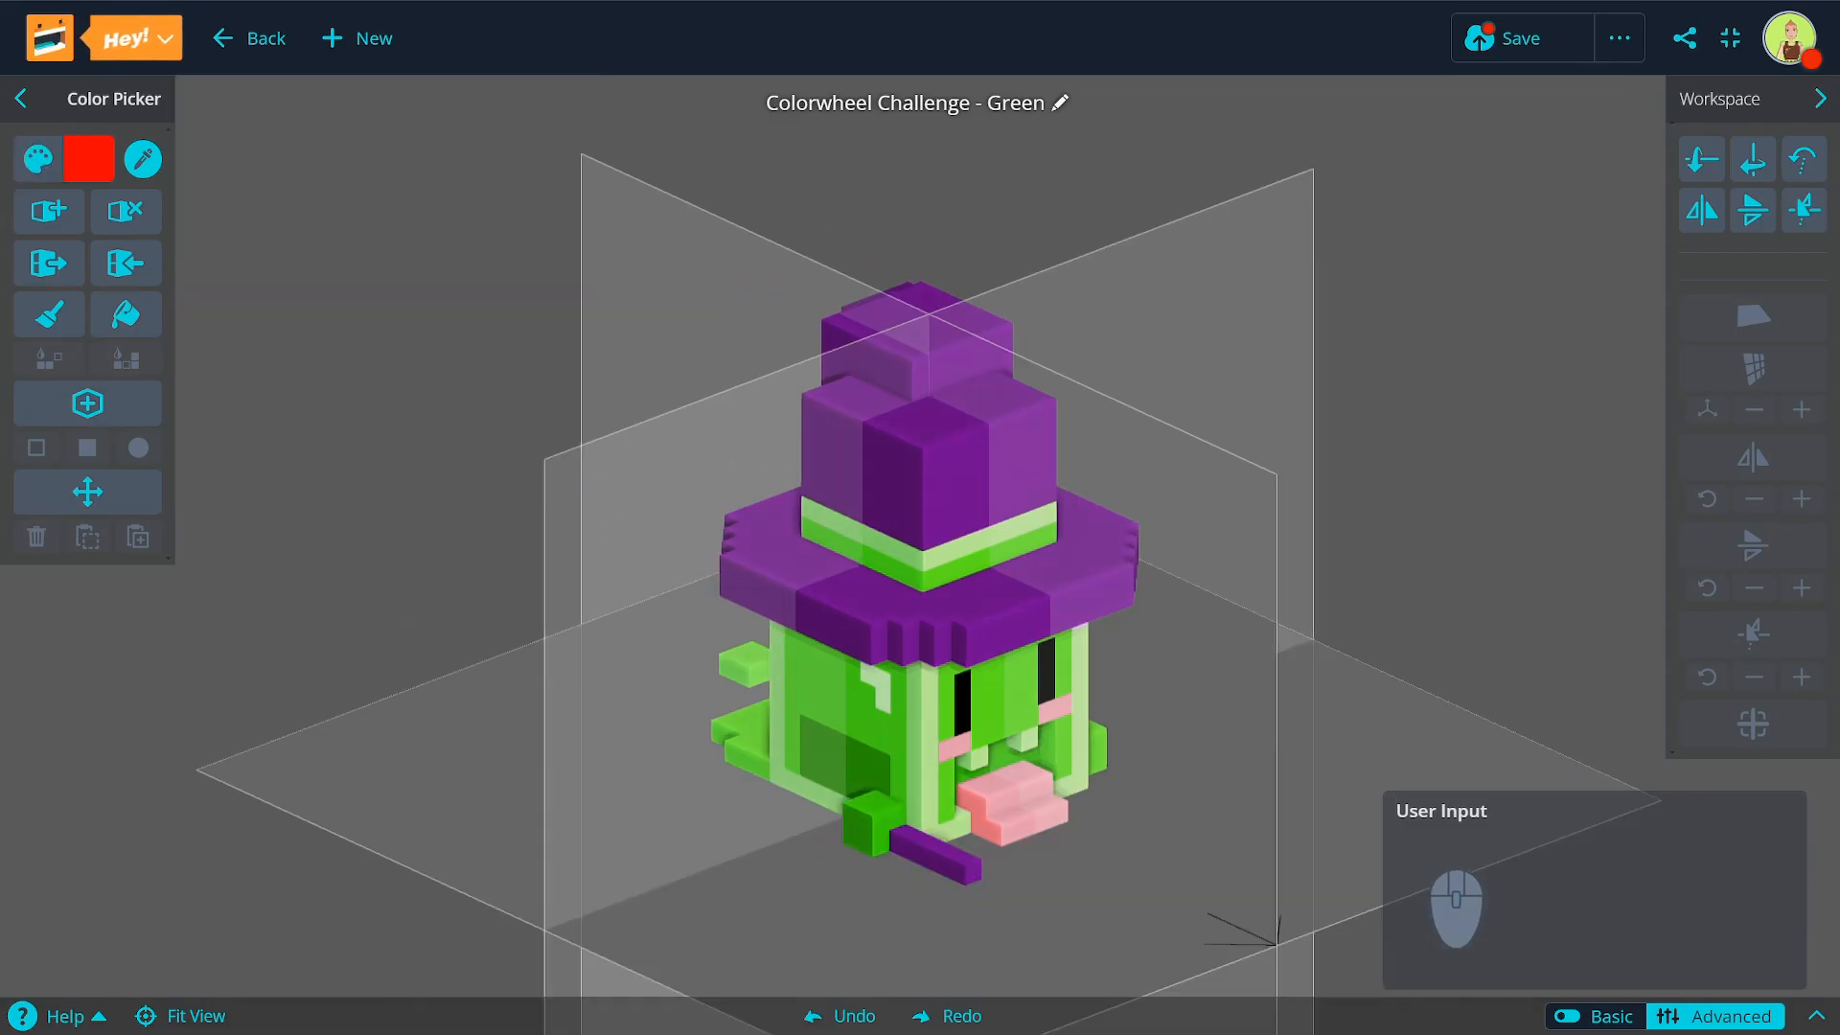
scroll(748, 813, down, 1)
right_drag(747, 814, 710, 835)
scroll(591, 665, up, 2)
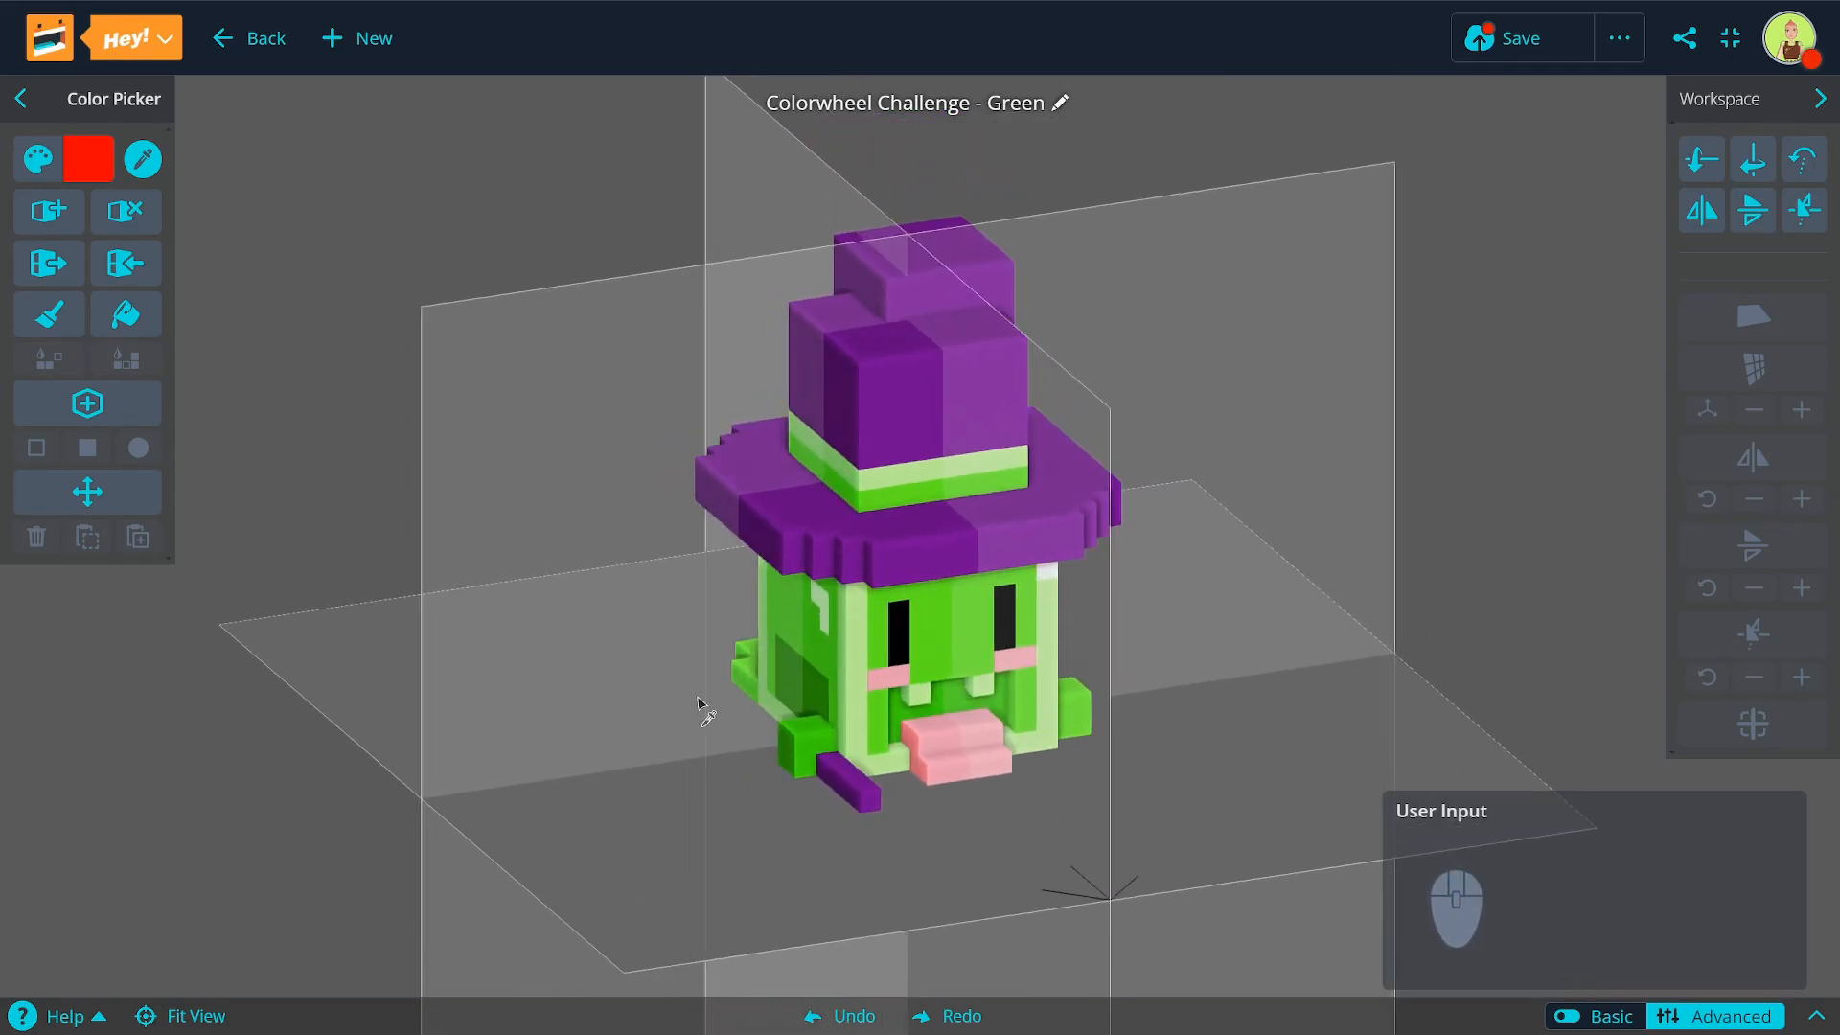
right_drag(671, 629, 679, 736)
Step: Try to place a red voxel on the character's face with Add Voxel and undo it
key(a)
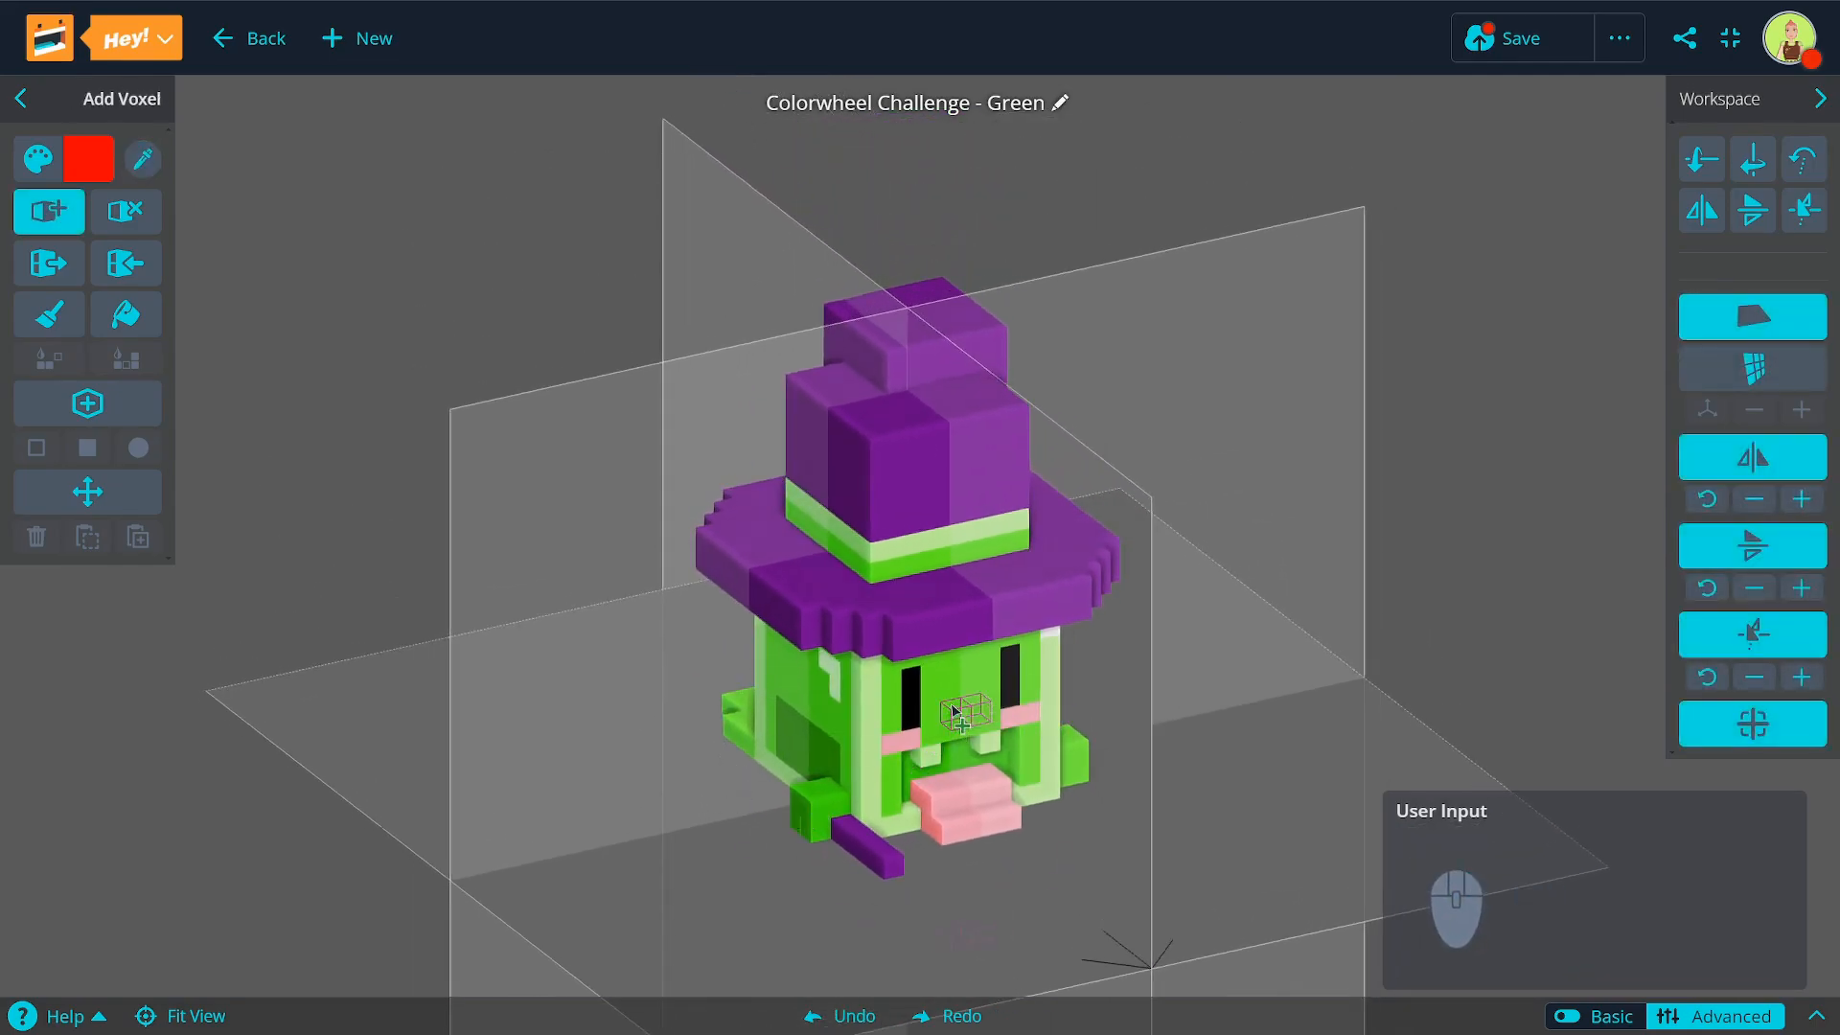
click(957, 709)
key(ctrl+z)
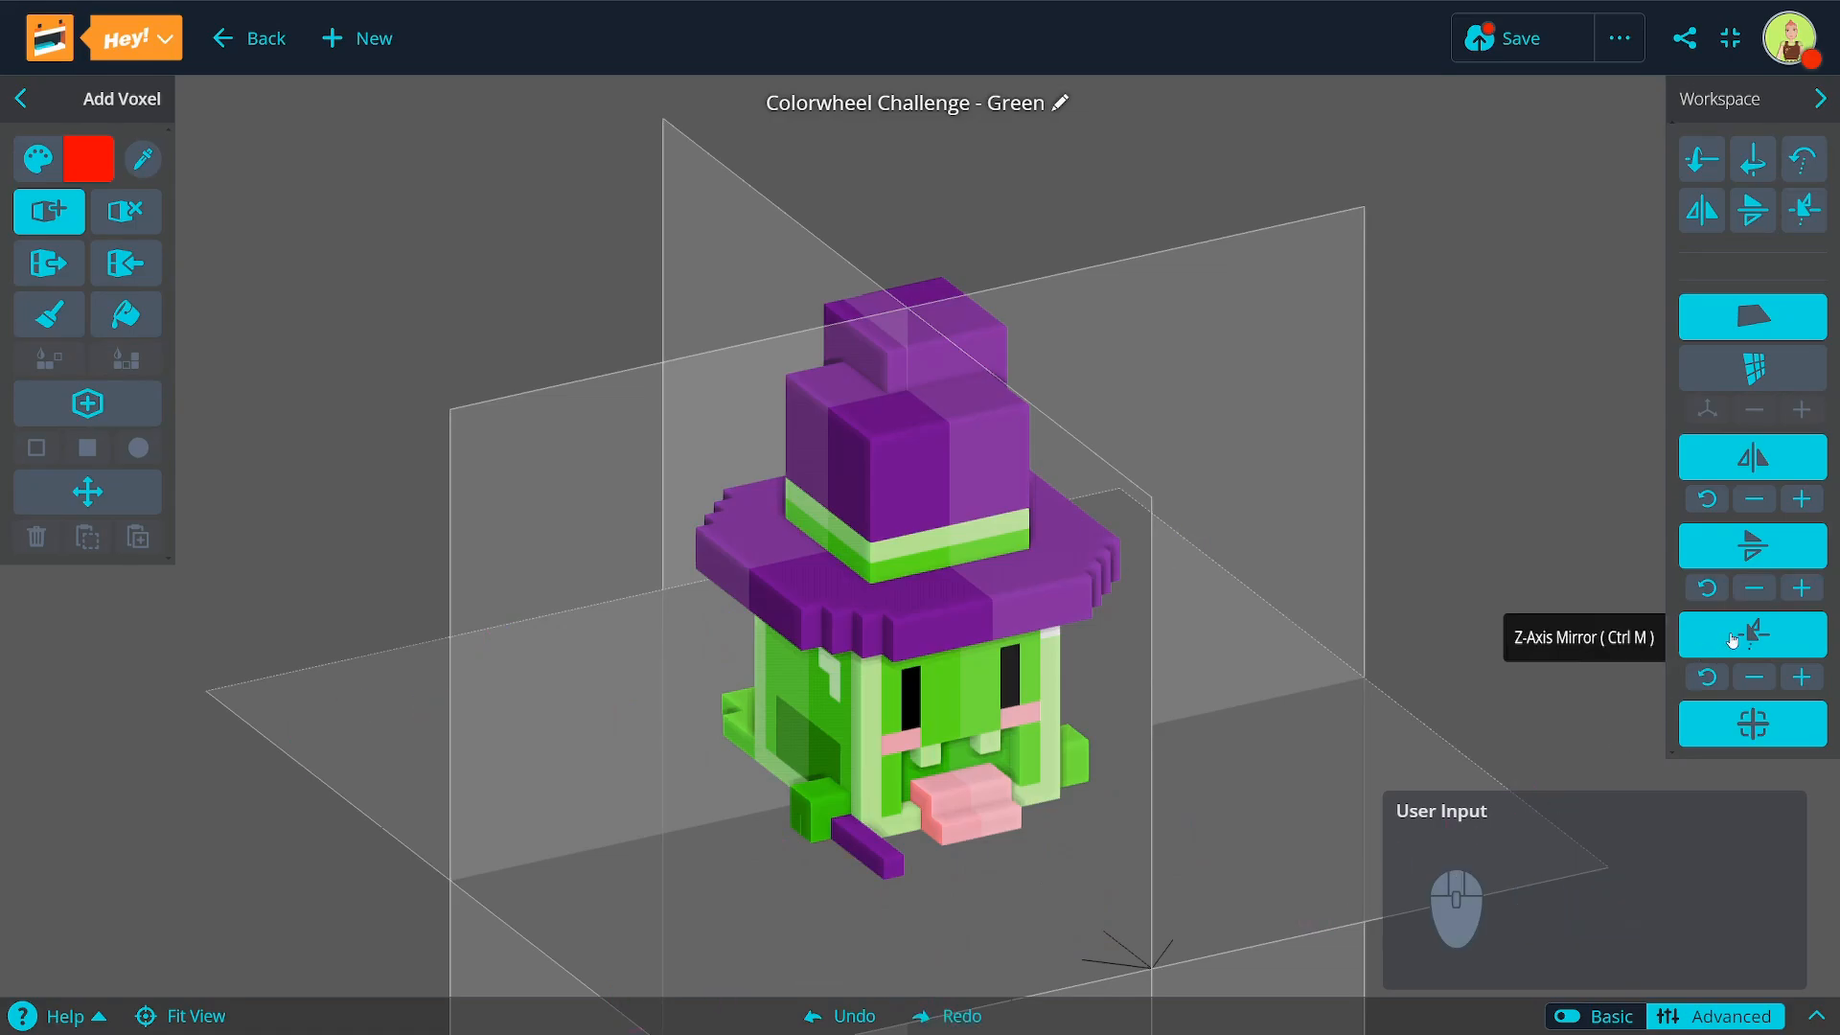
Step: Turn off all three axis mirrors
click(1730, 634)
click(1723, 547)
click(1721, 460)
middle_drag(762, 537, 770, 450)
right_drag(773, 456, 801, 509)
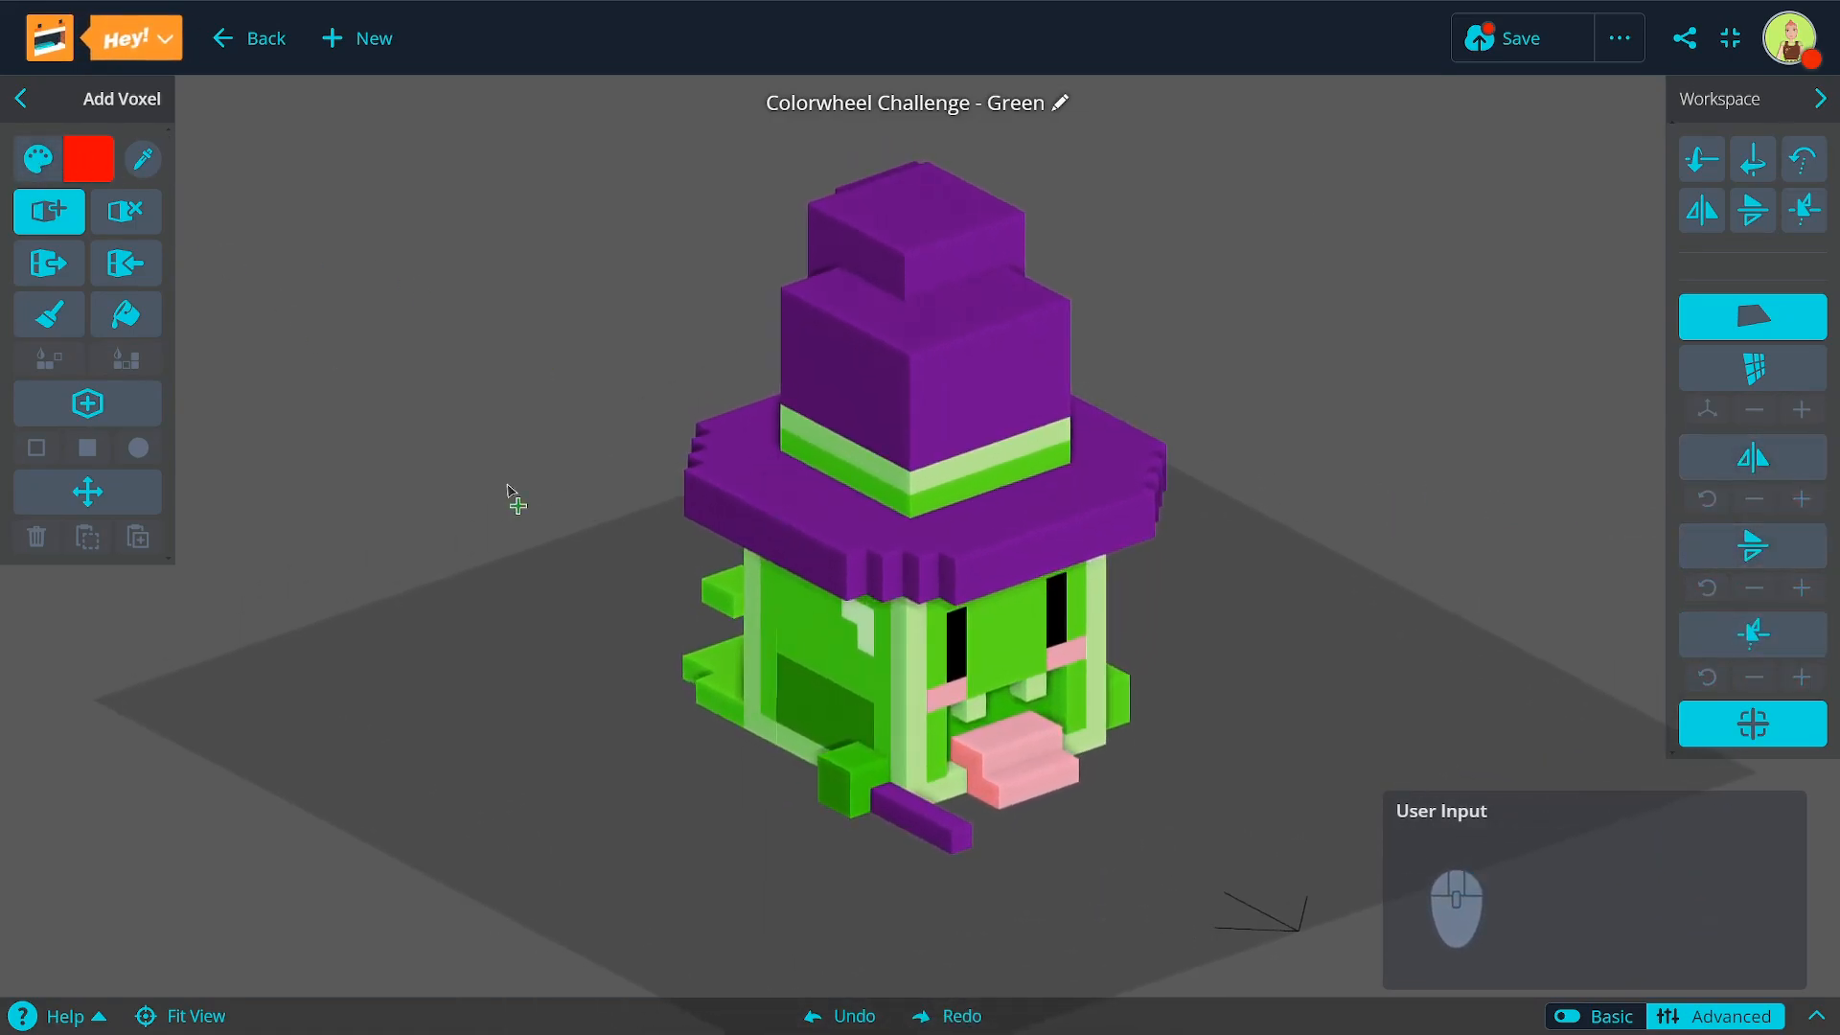
Step: Sample the bright green from the side of the character's body with the Eyedropper
click(143, 159)
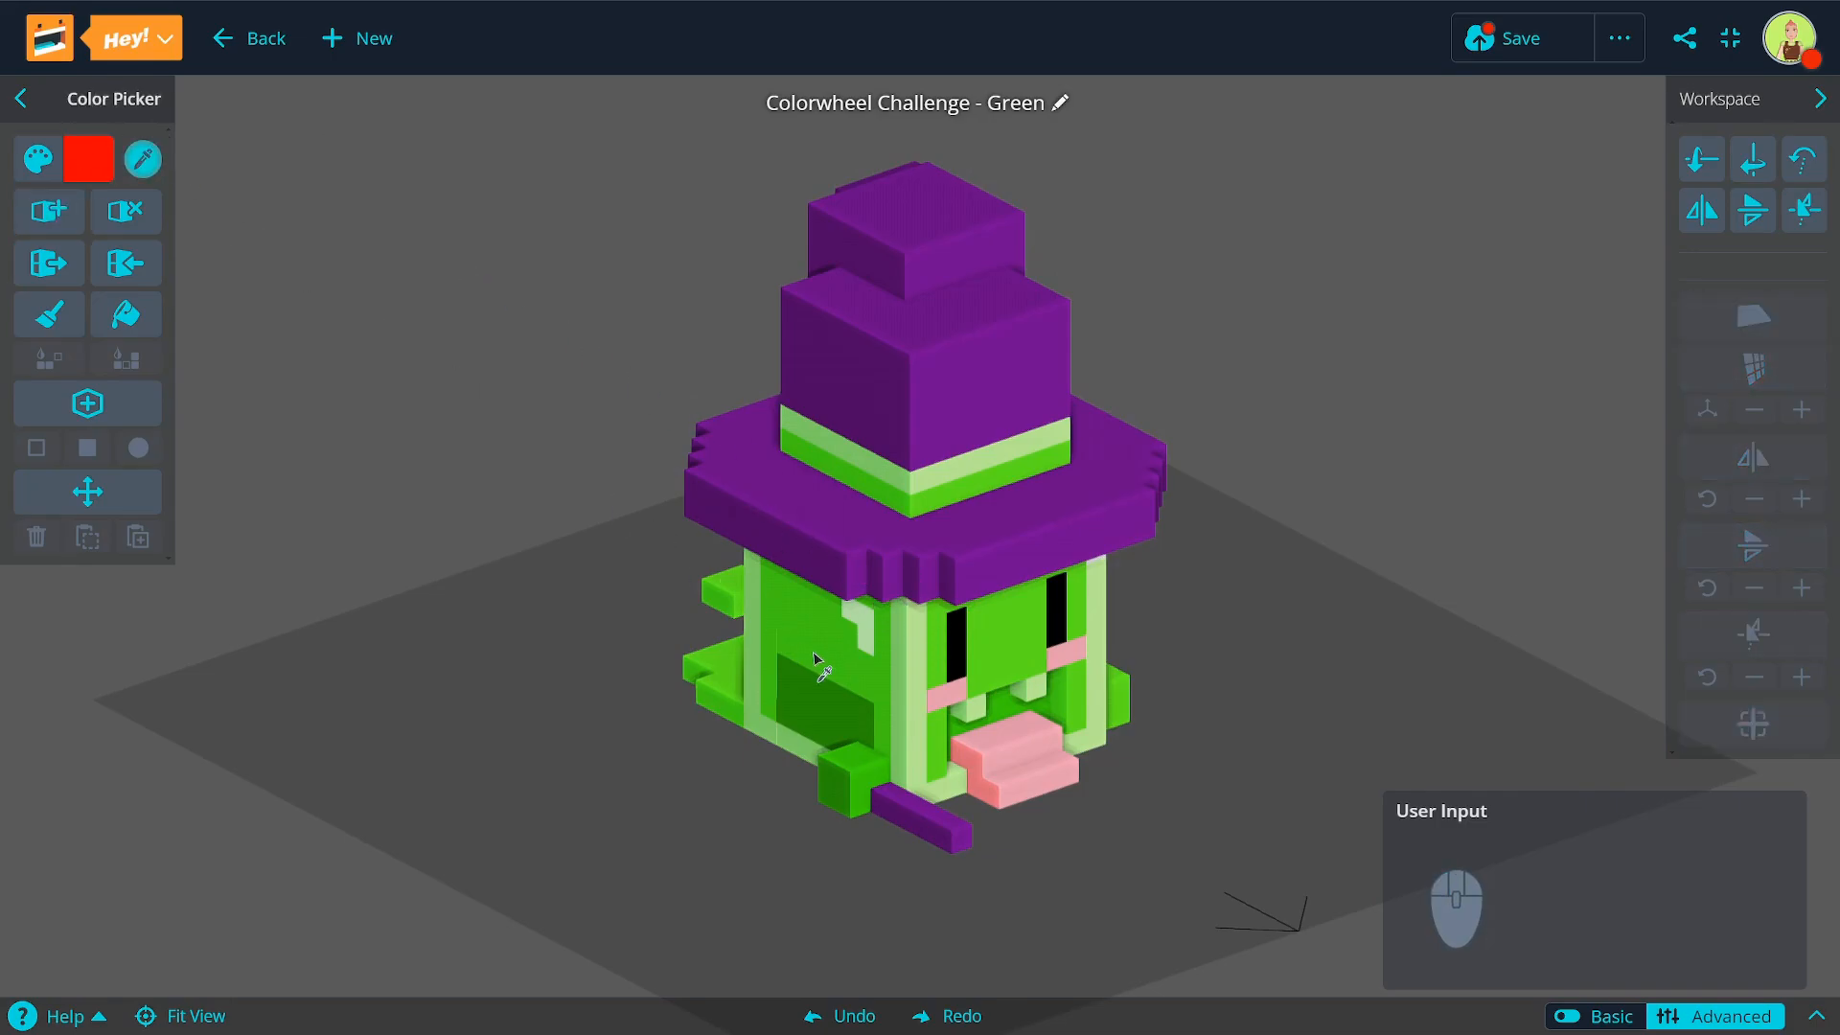
click(824, 671)
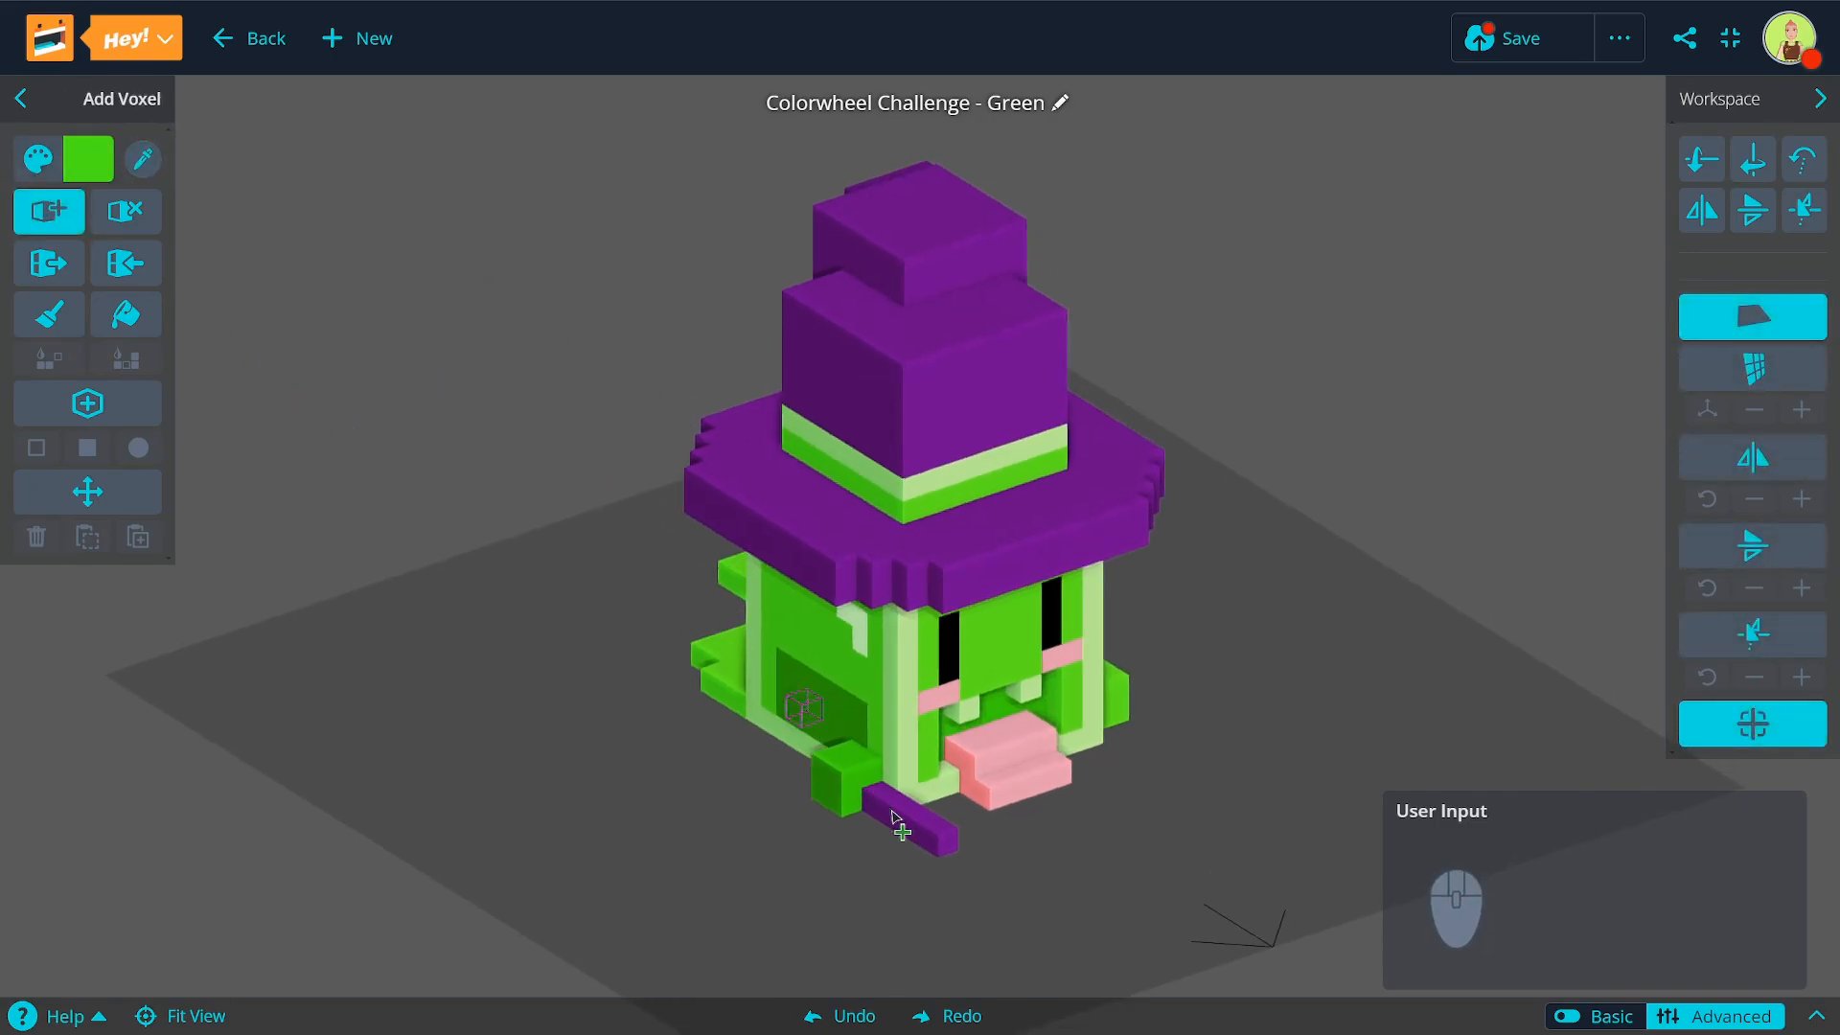
right_drag(963, 866, 985, 761)
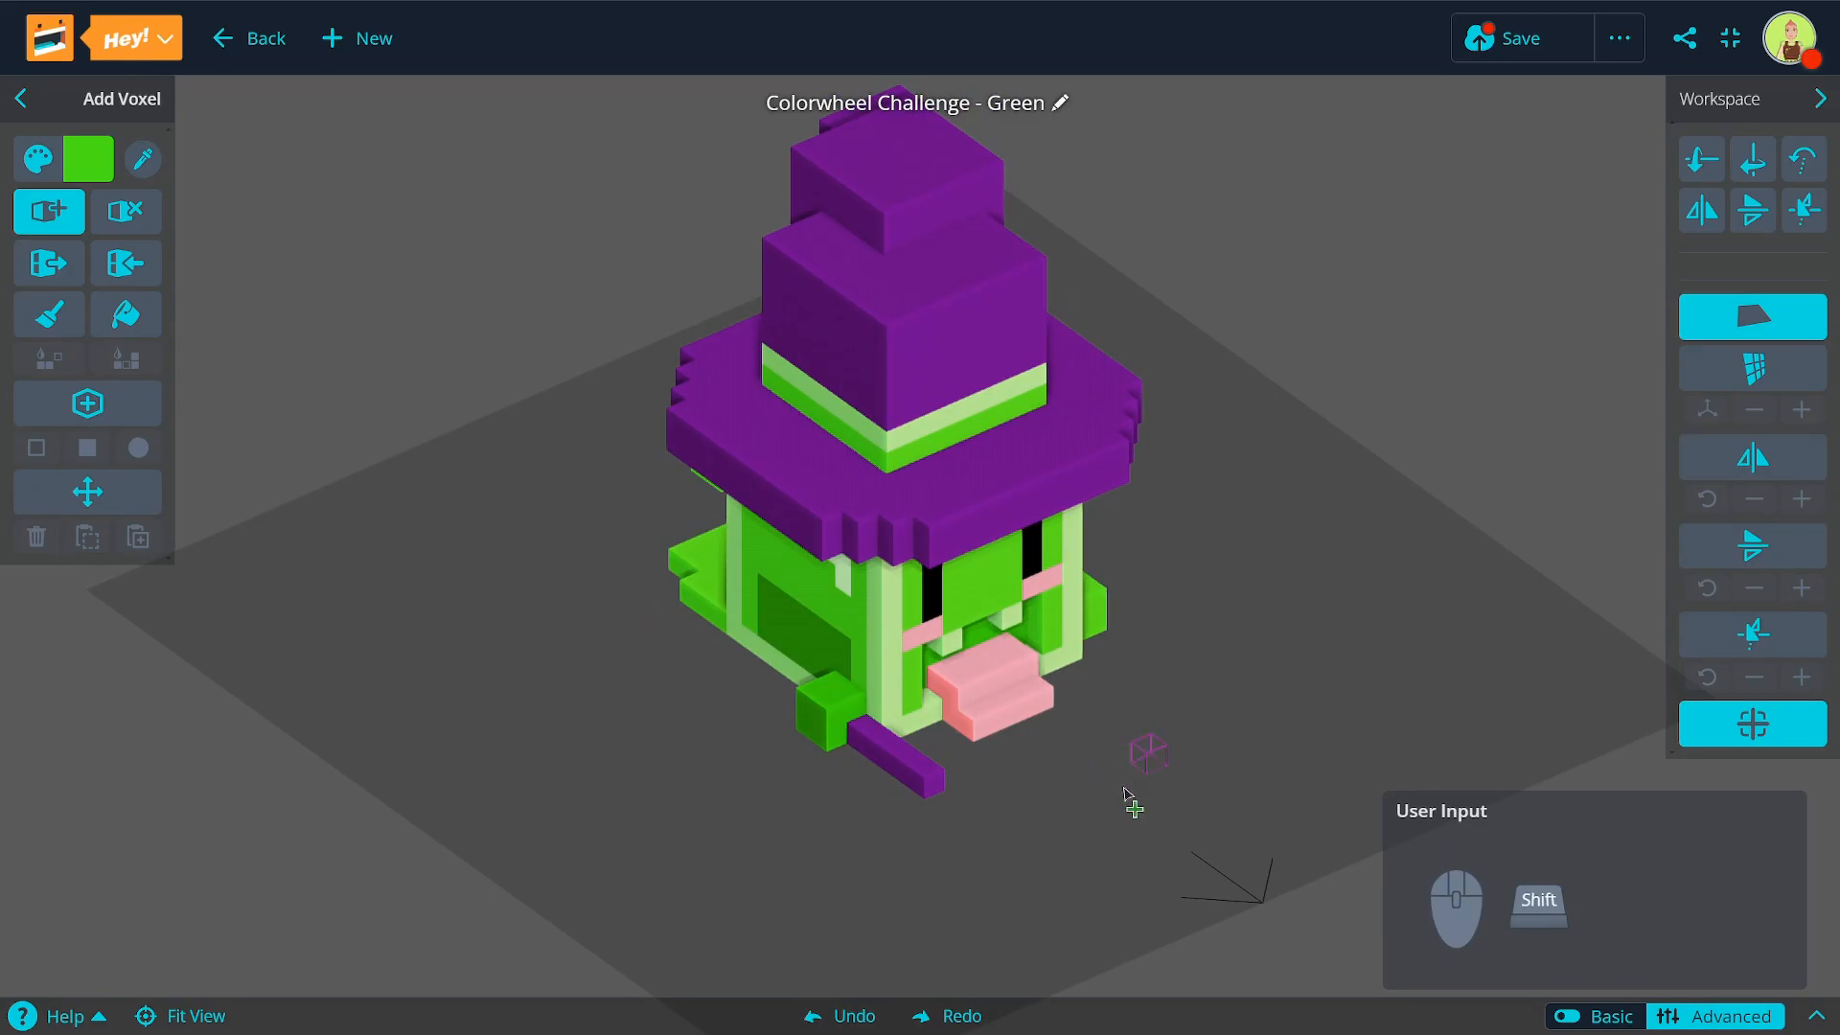
Step: Draw a straight row of green voxels on the ground in front of the character and undo it
shift+drag(1213, 744, 893, 891)
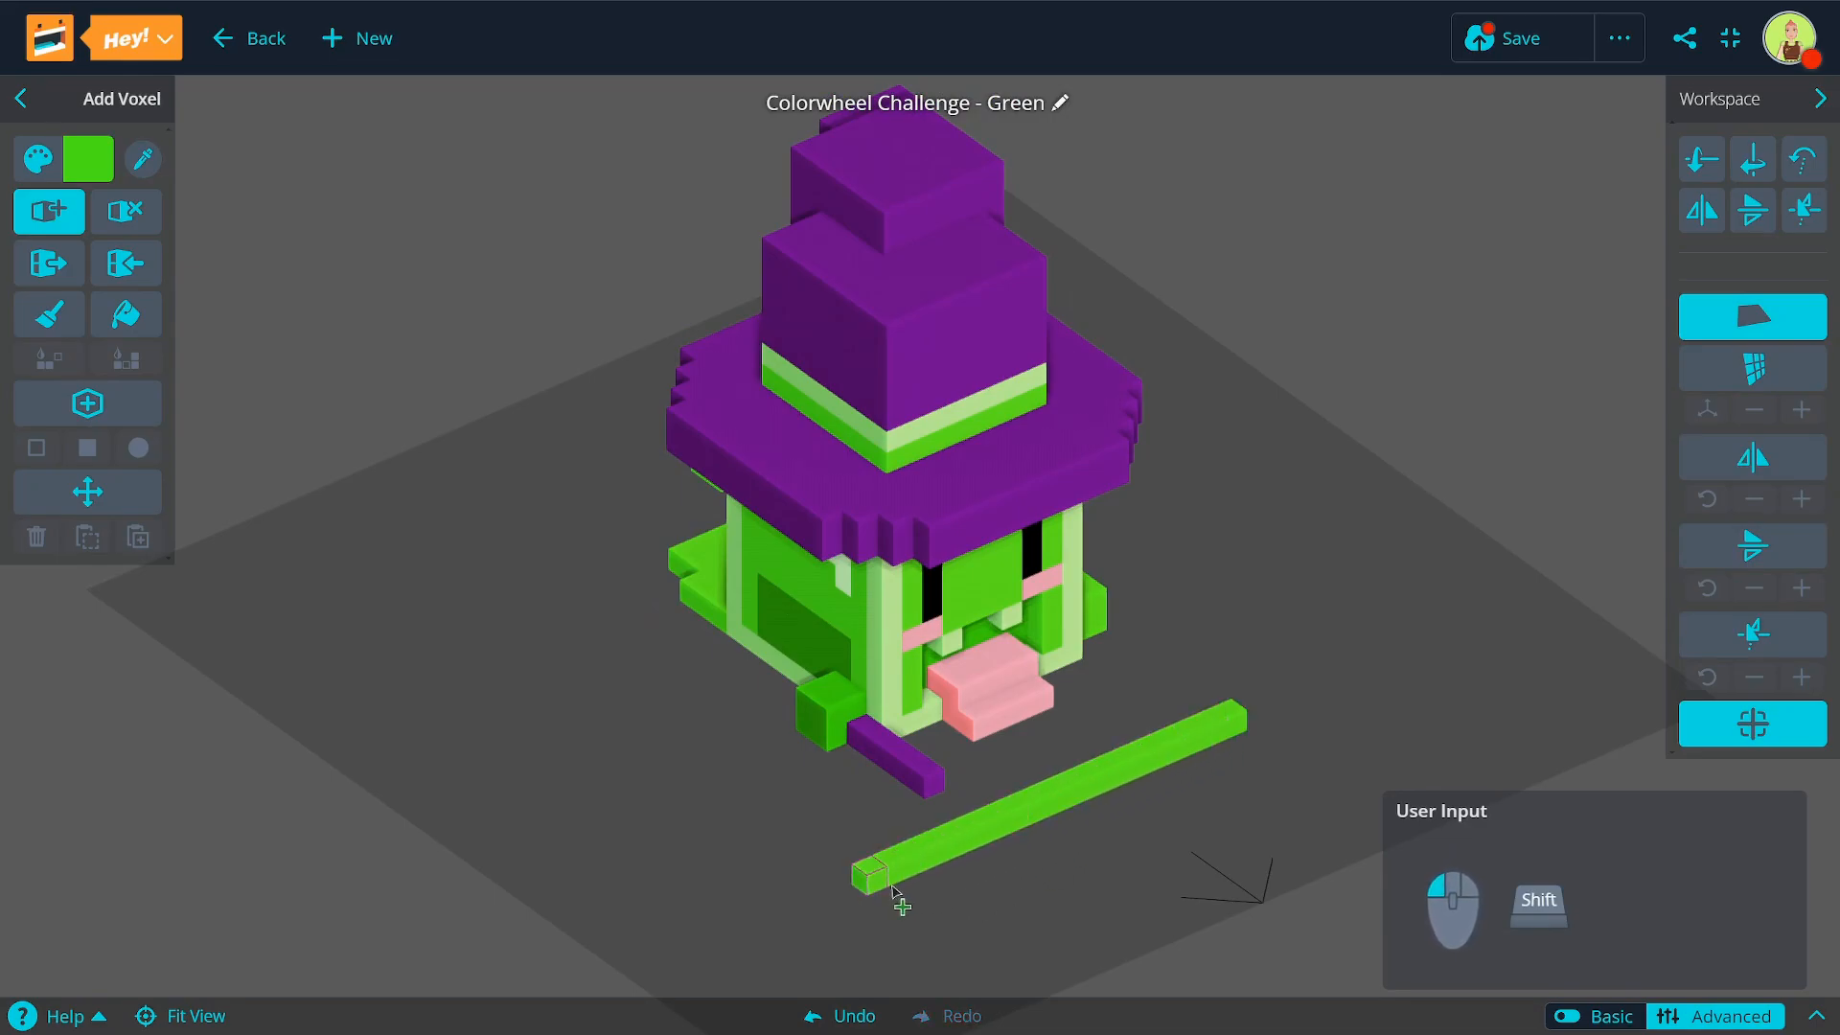
shift+drag(1237, 709, 1220, 725)
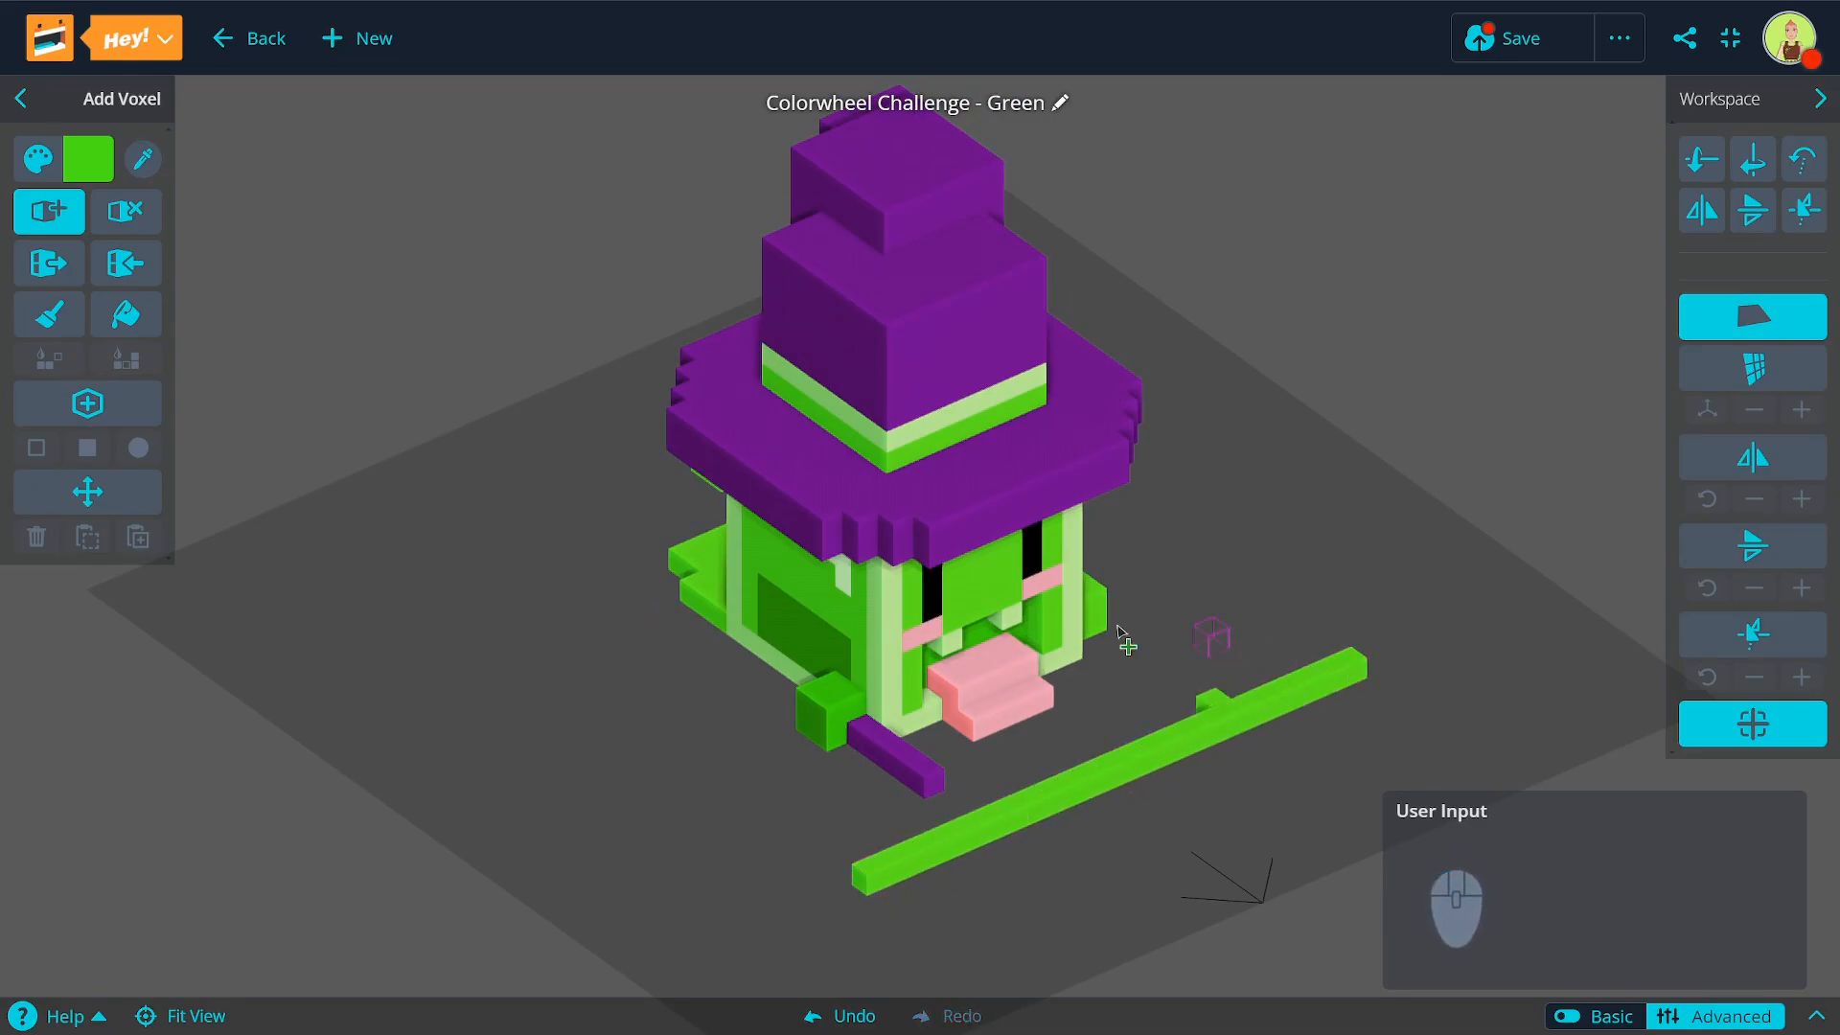
key(ctrl+z)
Step: Draw two long crossing rows of green voxels along both ground axes in front of the character
right_drag(895, 874, 911, 729)
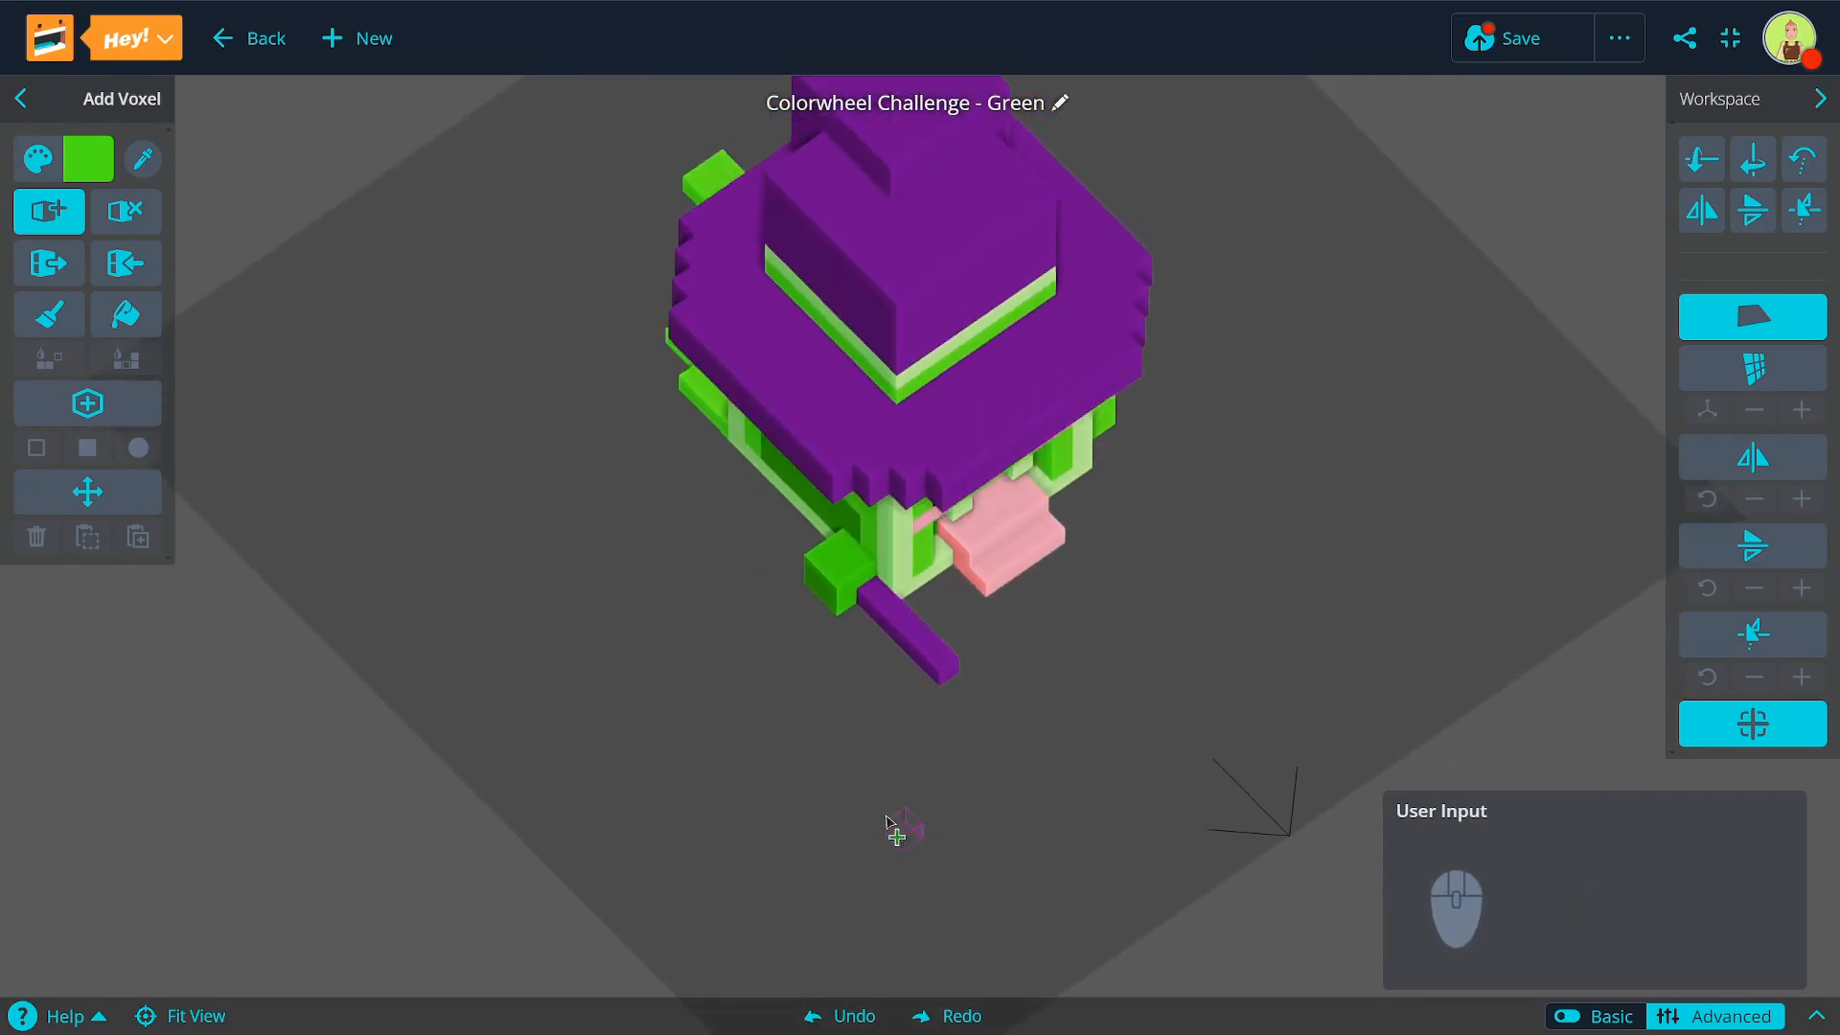
shift+drag(867, 803, 951, 879)
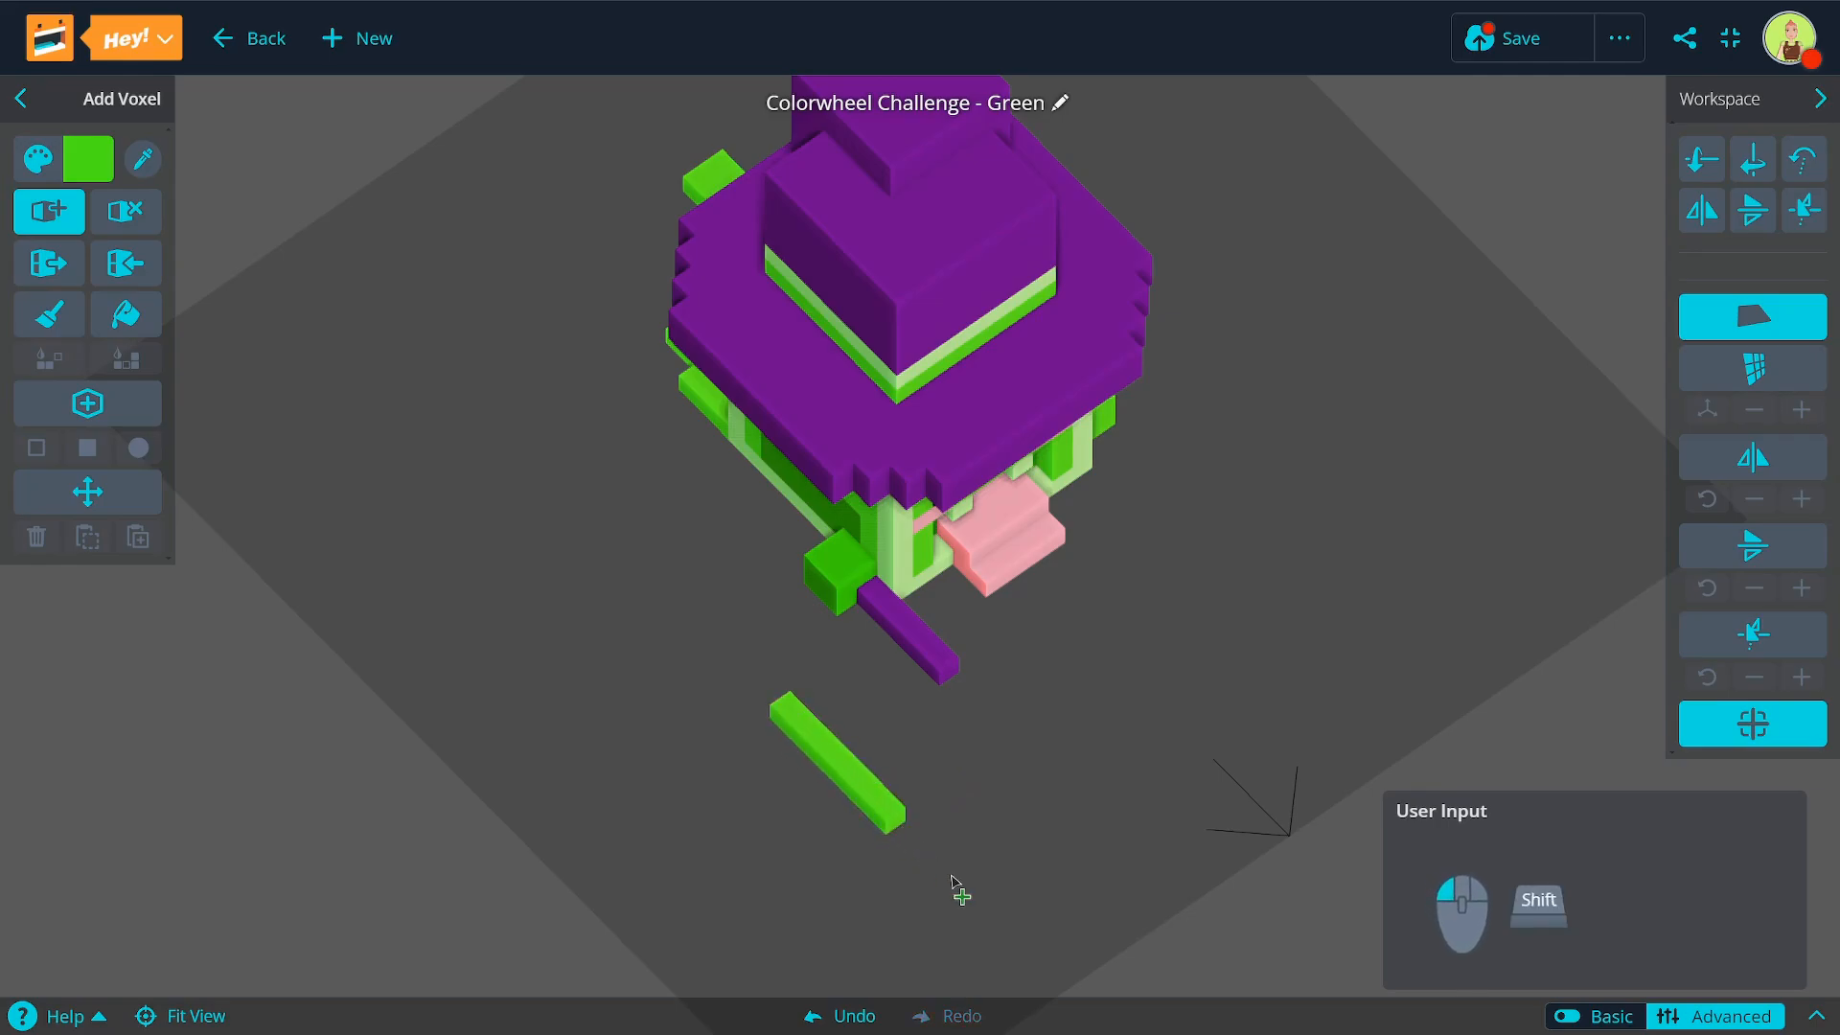
shift+drag(884, 826, 949, 764)
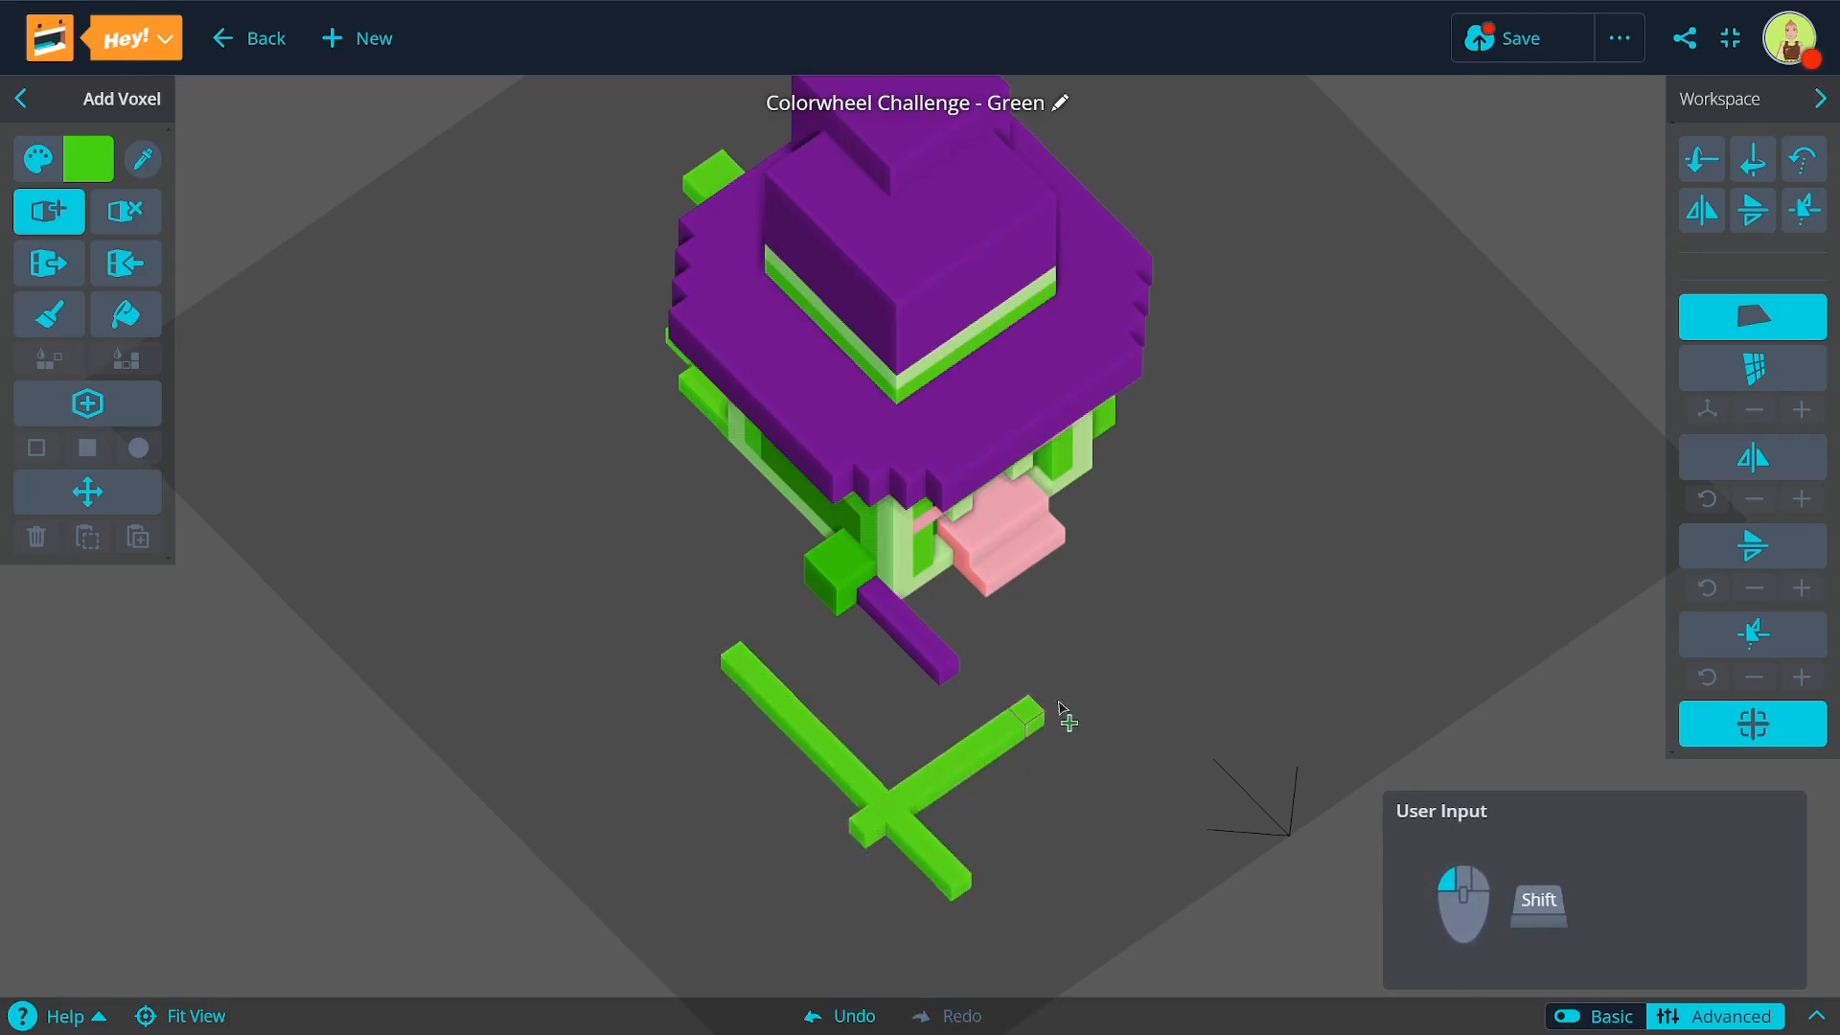
shift+drag(1067, 717, 759, 920)
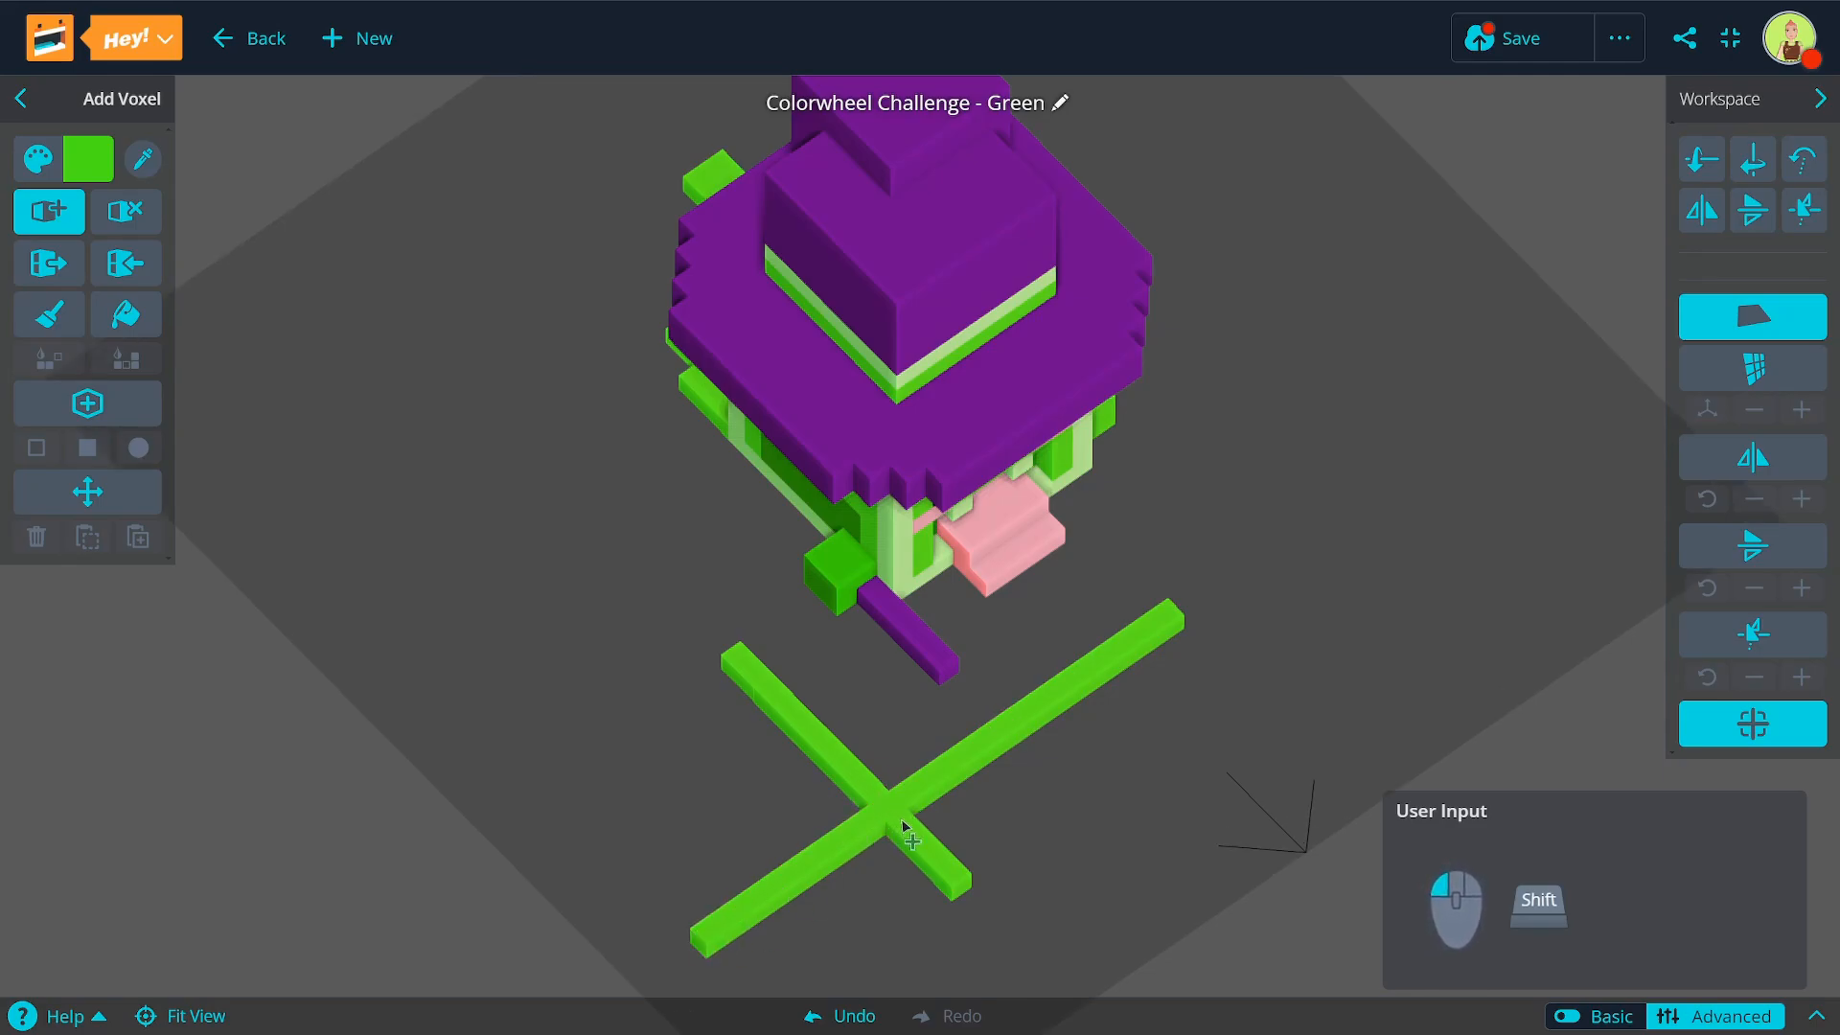
shift+drag(823, 733, 518, 466)
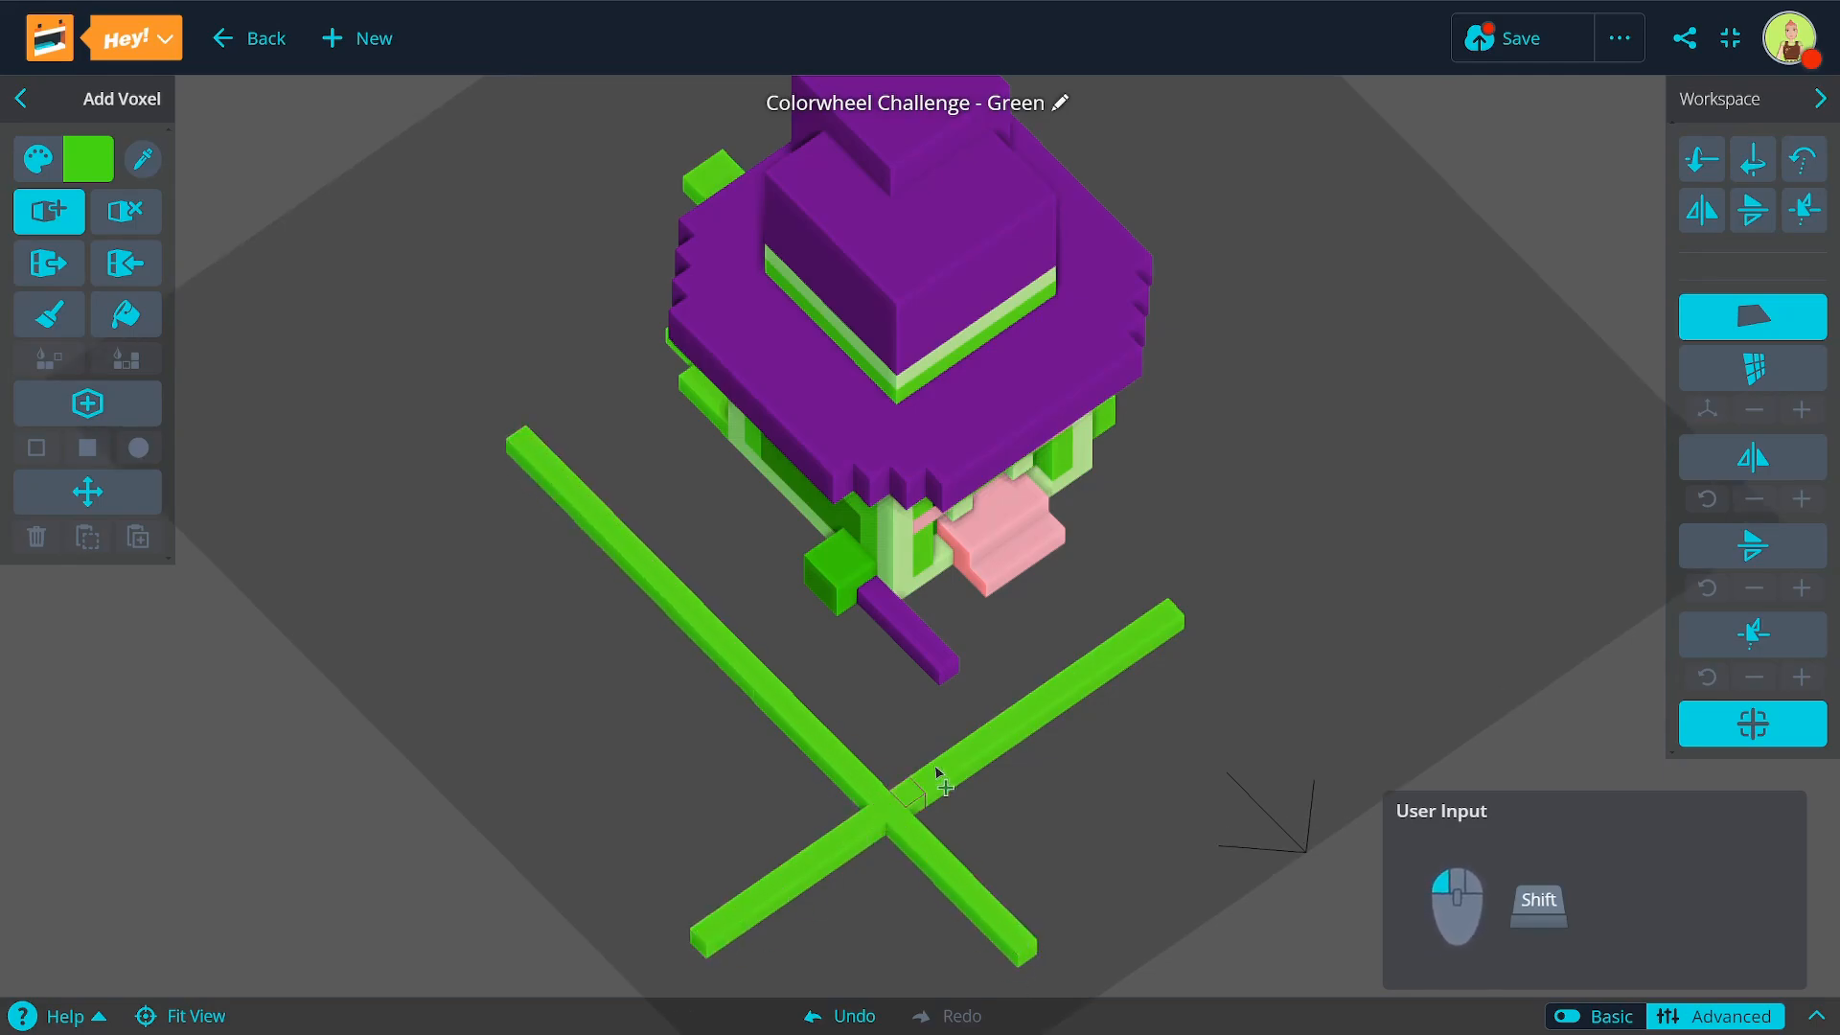
shift+drag(937, 774, 876, 828)
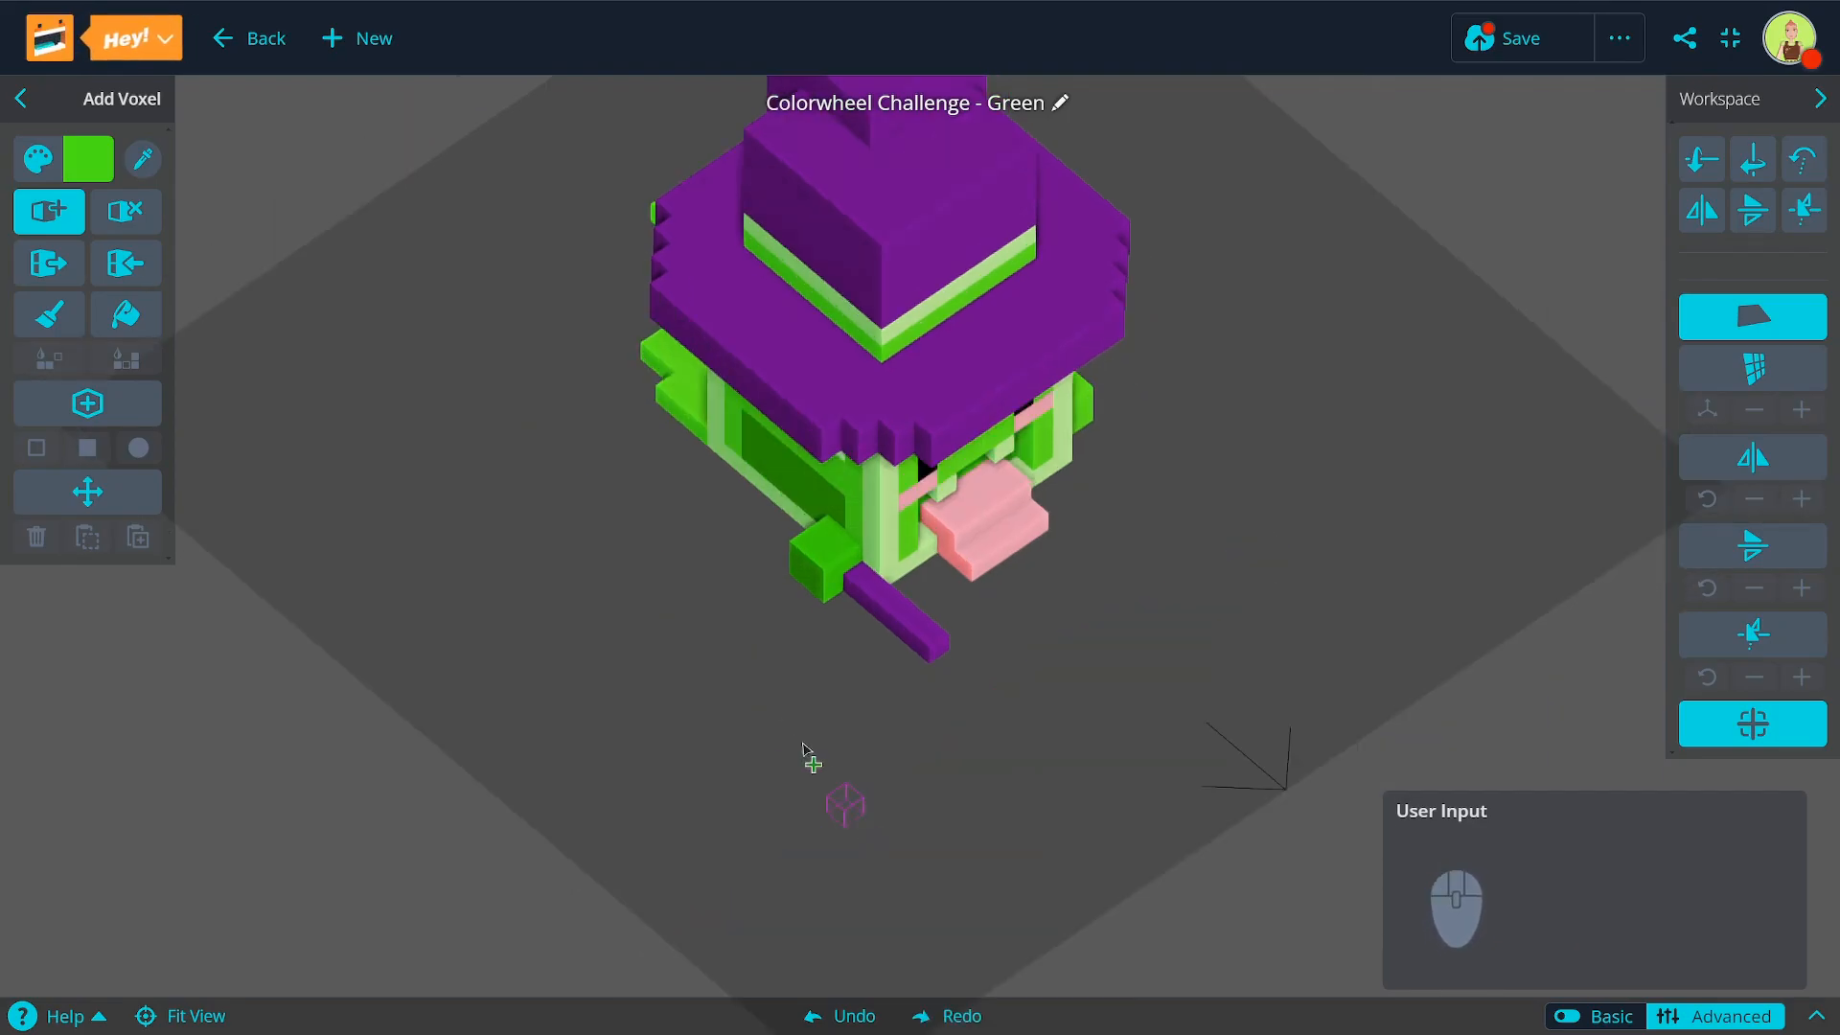
Step: Open the Advanced Options and collapse the Lights and Post Process sections
middle_drag(803, 750, 900, 912)
right_drag(900, 911, 801, 440)
middle_drag(801, 440, 834, 842)
right_drag(834, 843, 917, 721)
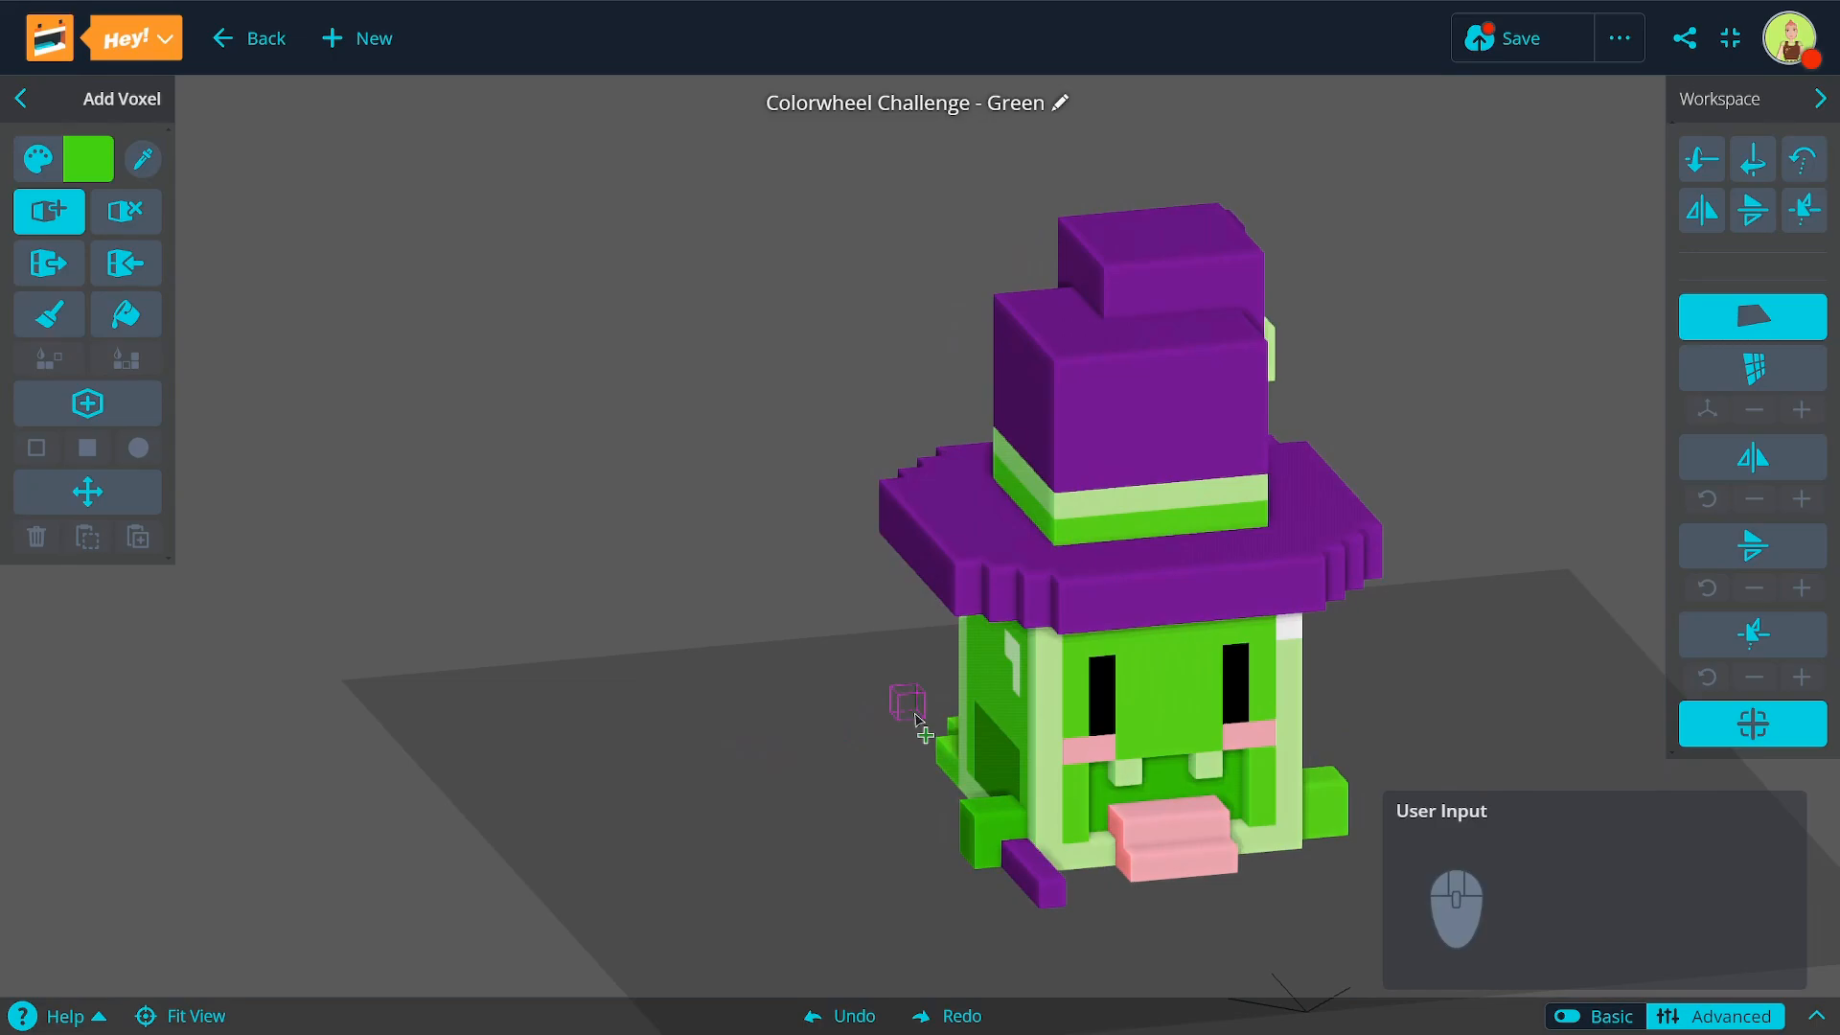
key(F3)
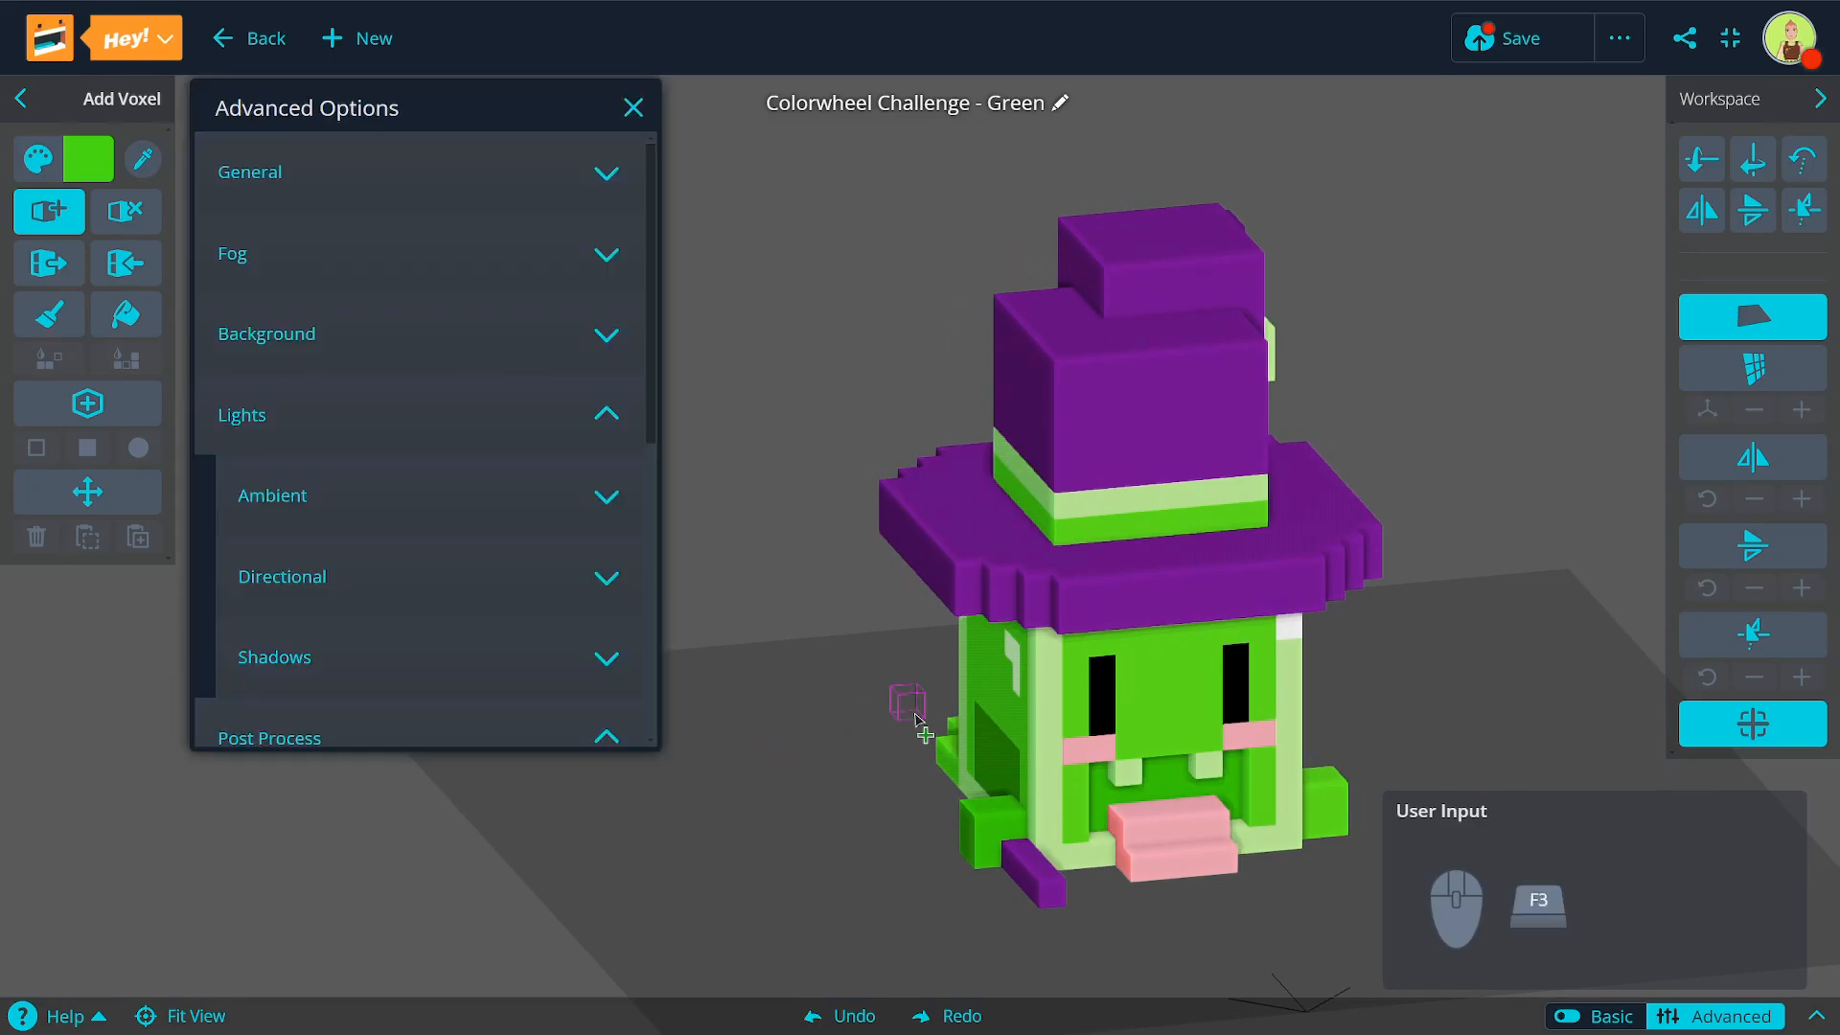
click(601, 424)
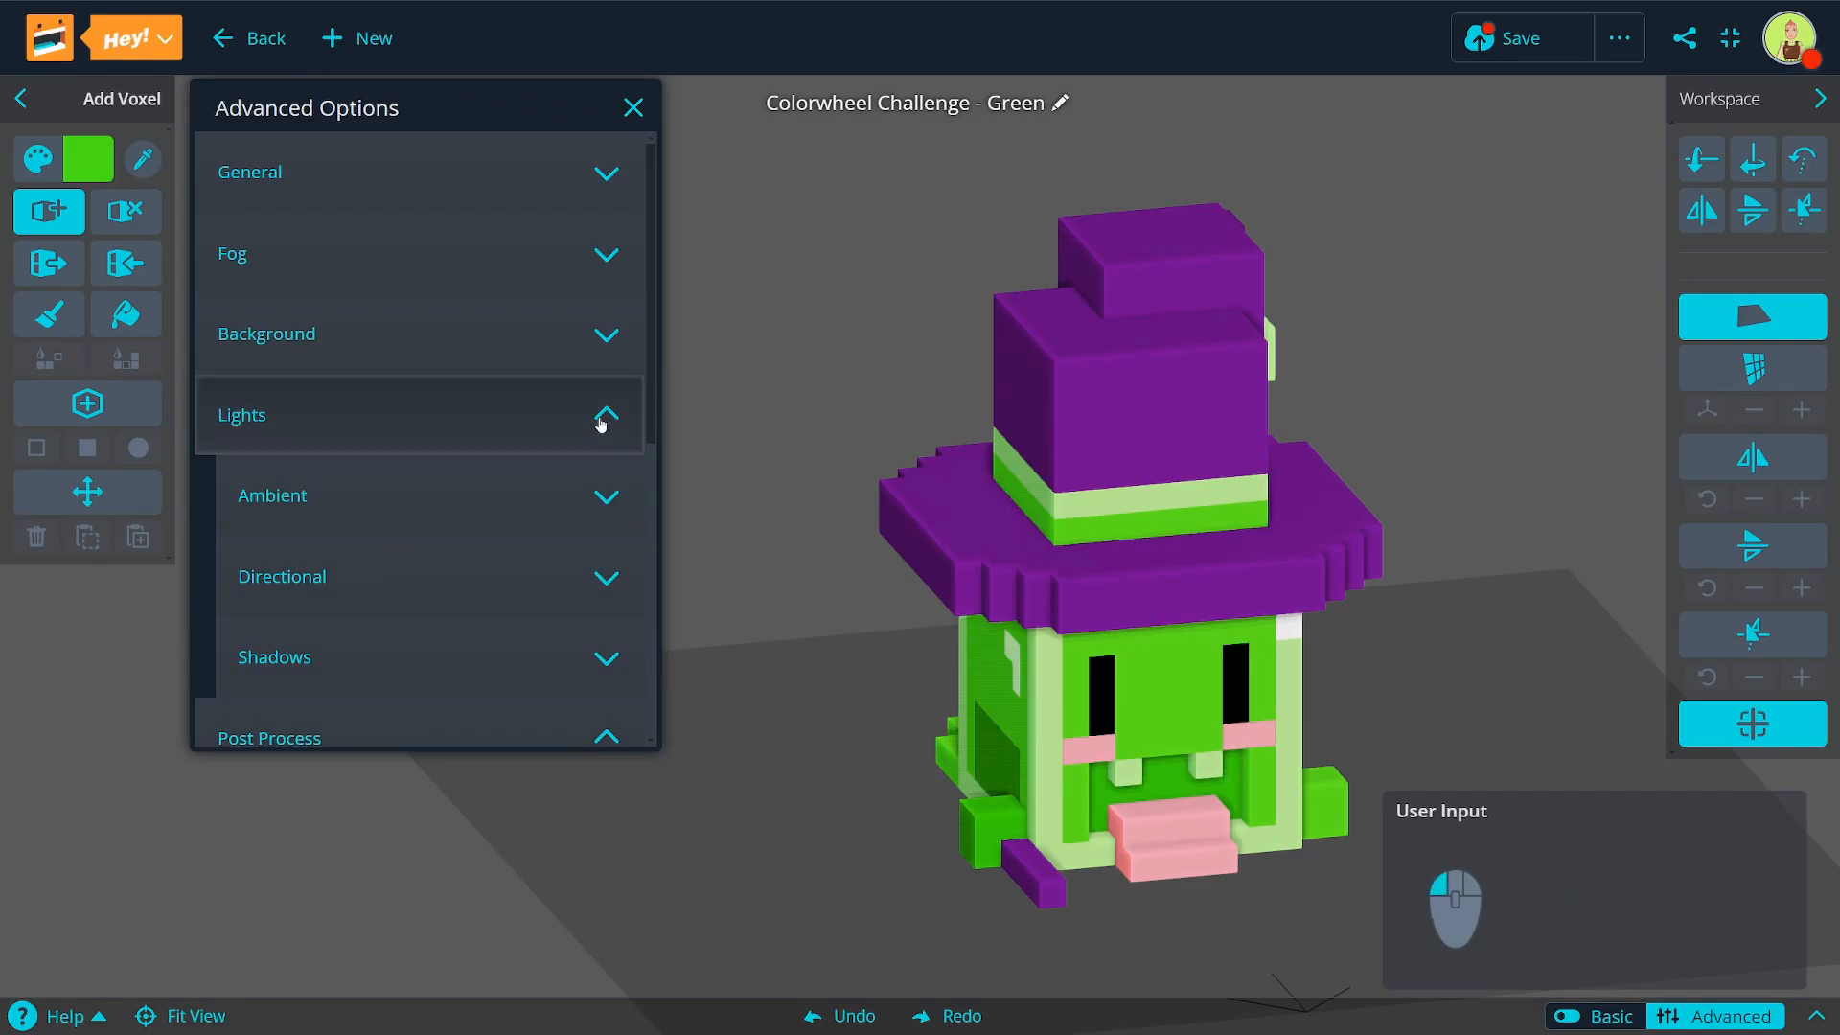
click(598, 498)
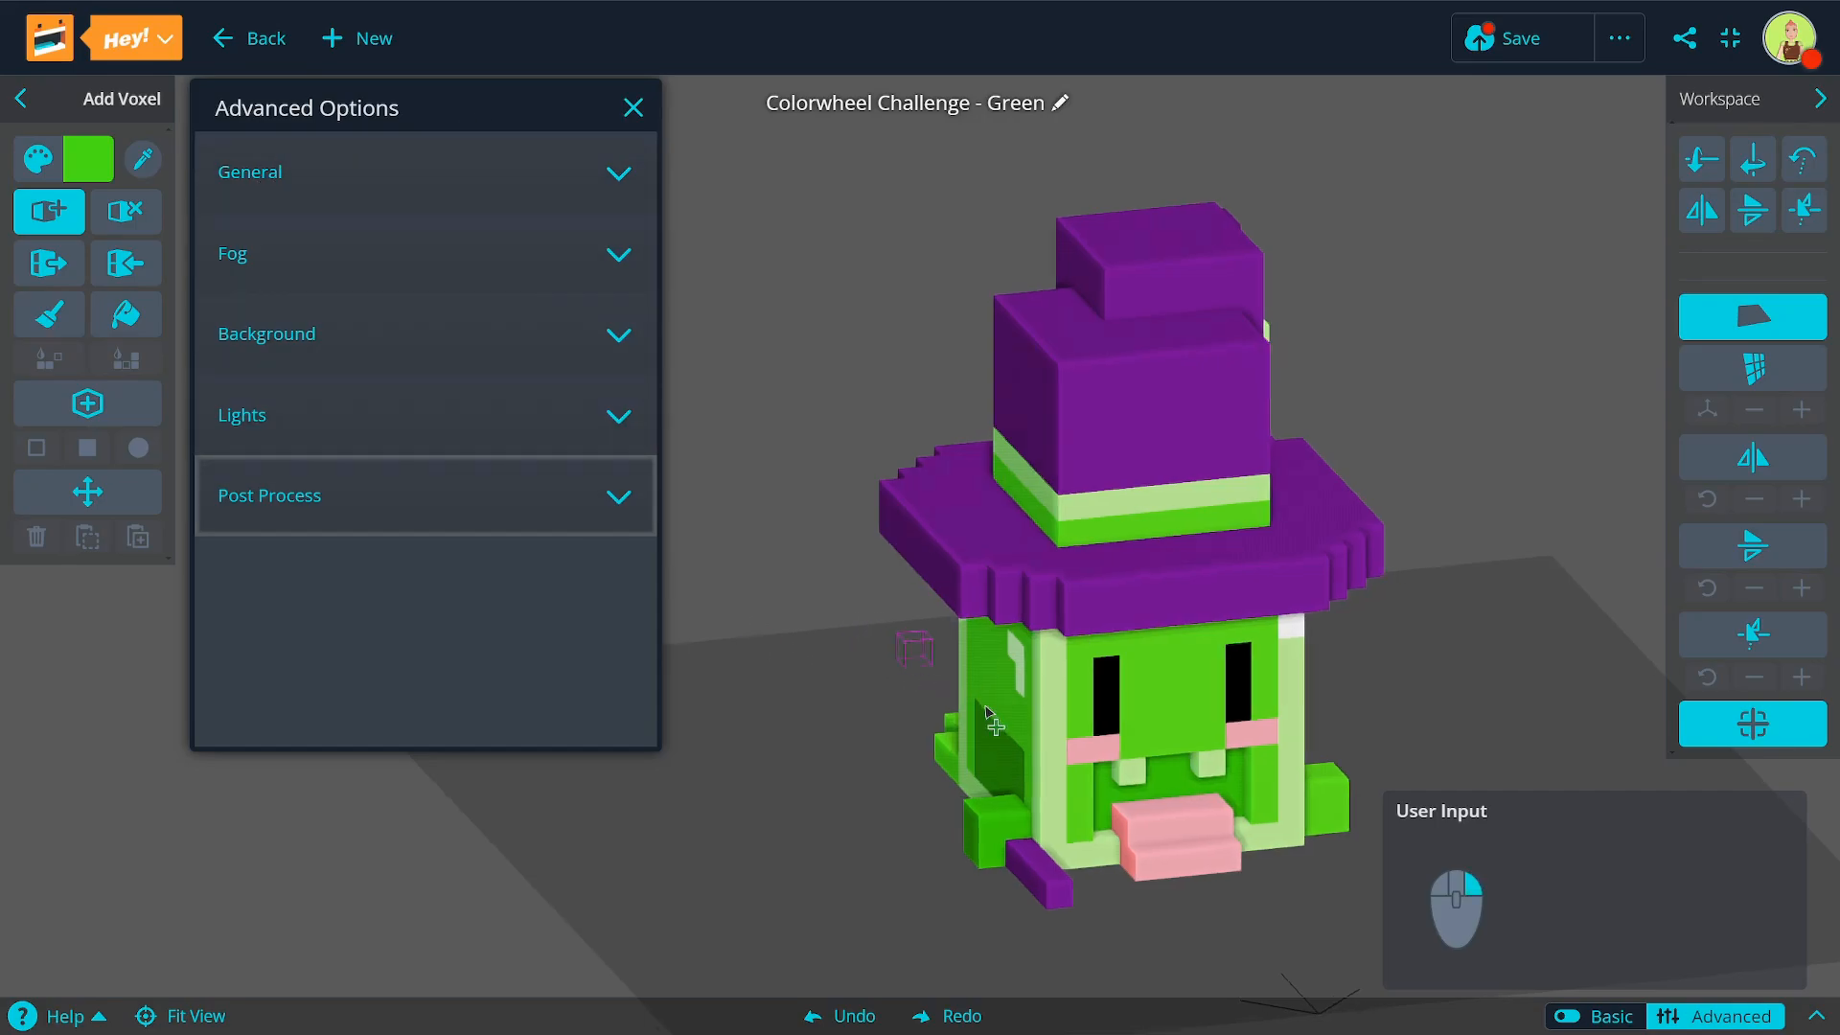
right_drag(766, 632, 778, 738)
middle_drag(902, 719, 901, 621)
right_drag(940, 677, 966, 738)
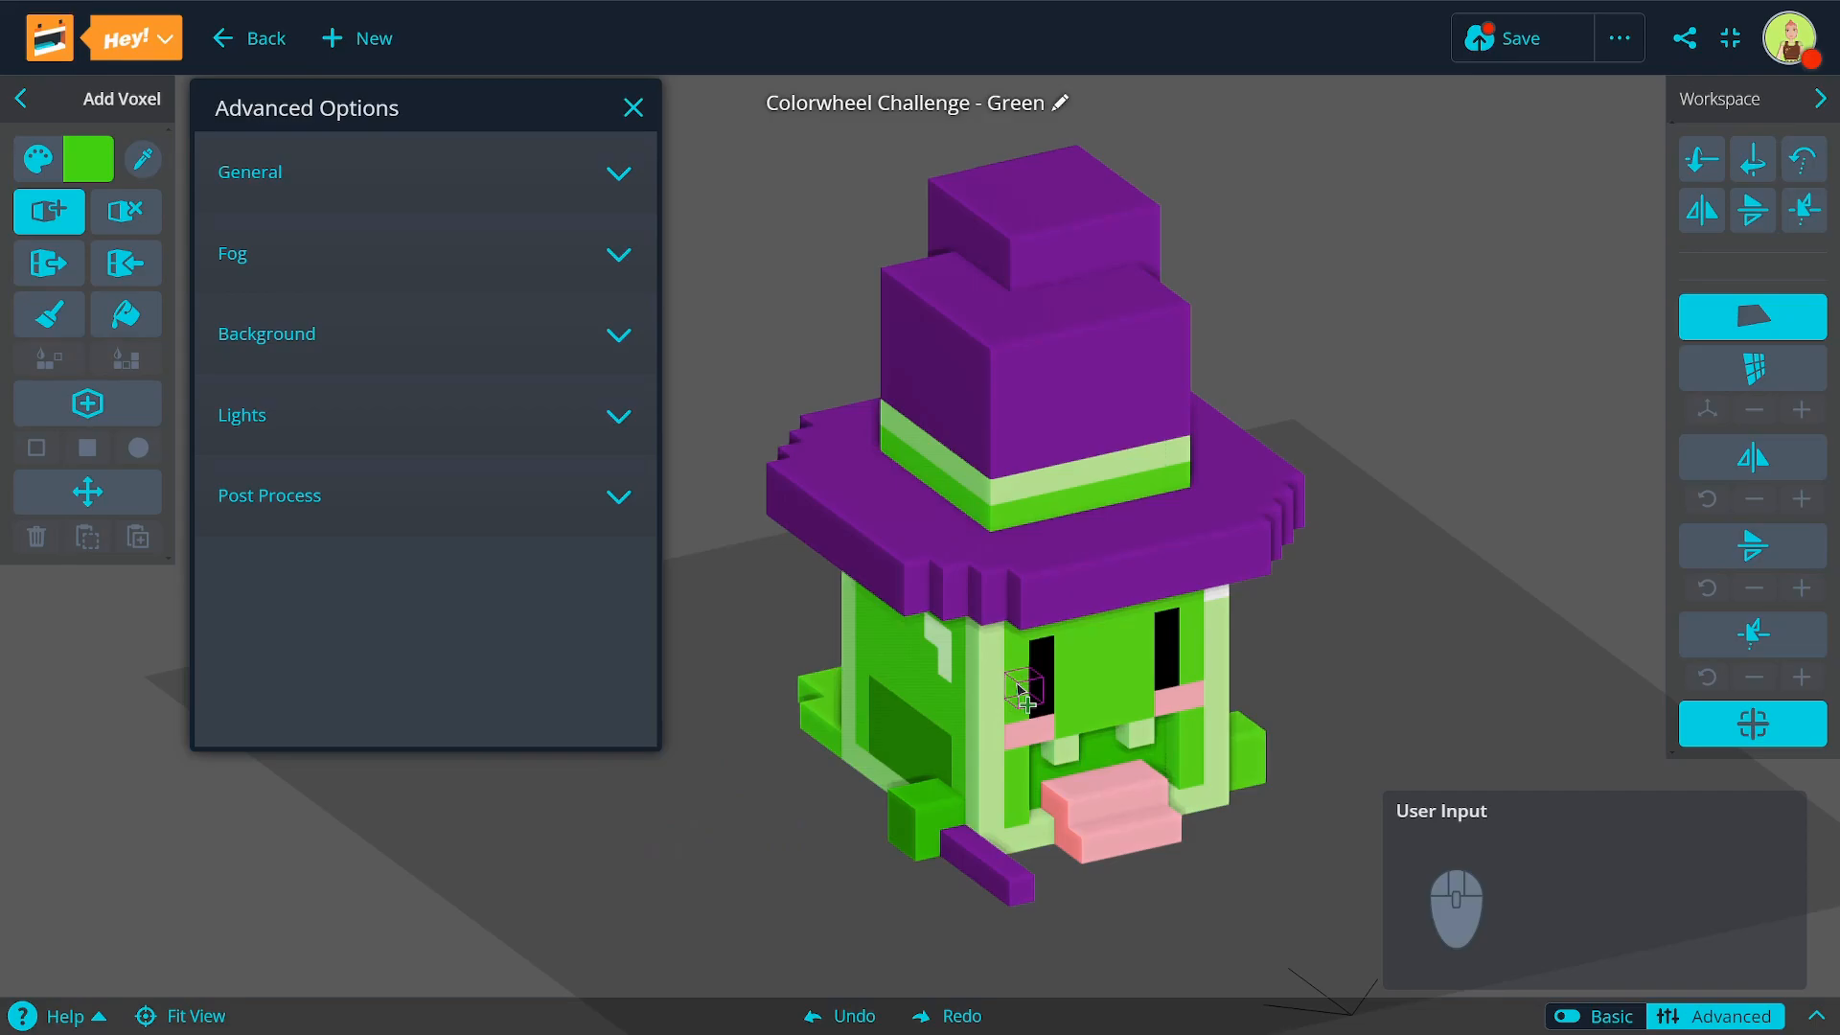
Step: Set the single color of the scene background to red (#d22626) in the Advanced Options
click(238, 251)
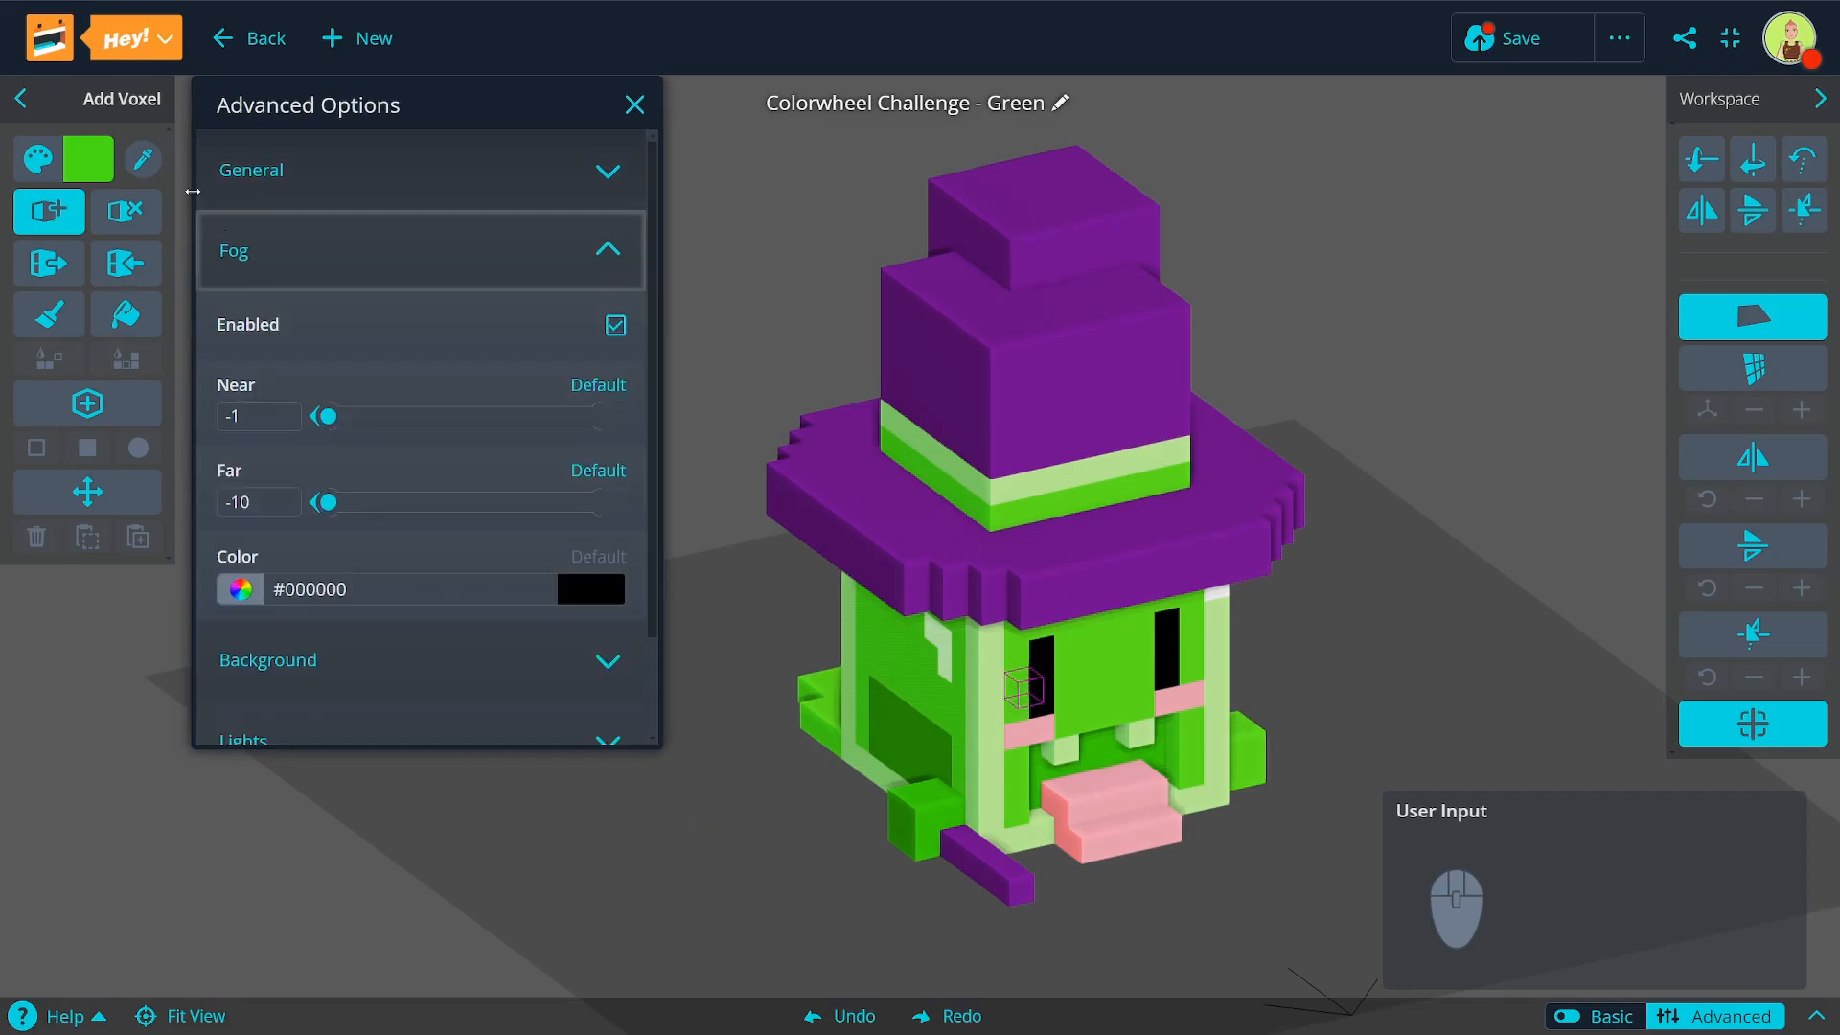
click(248, 274)
click(255, 340)
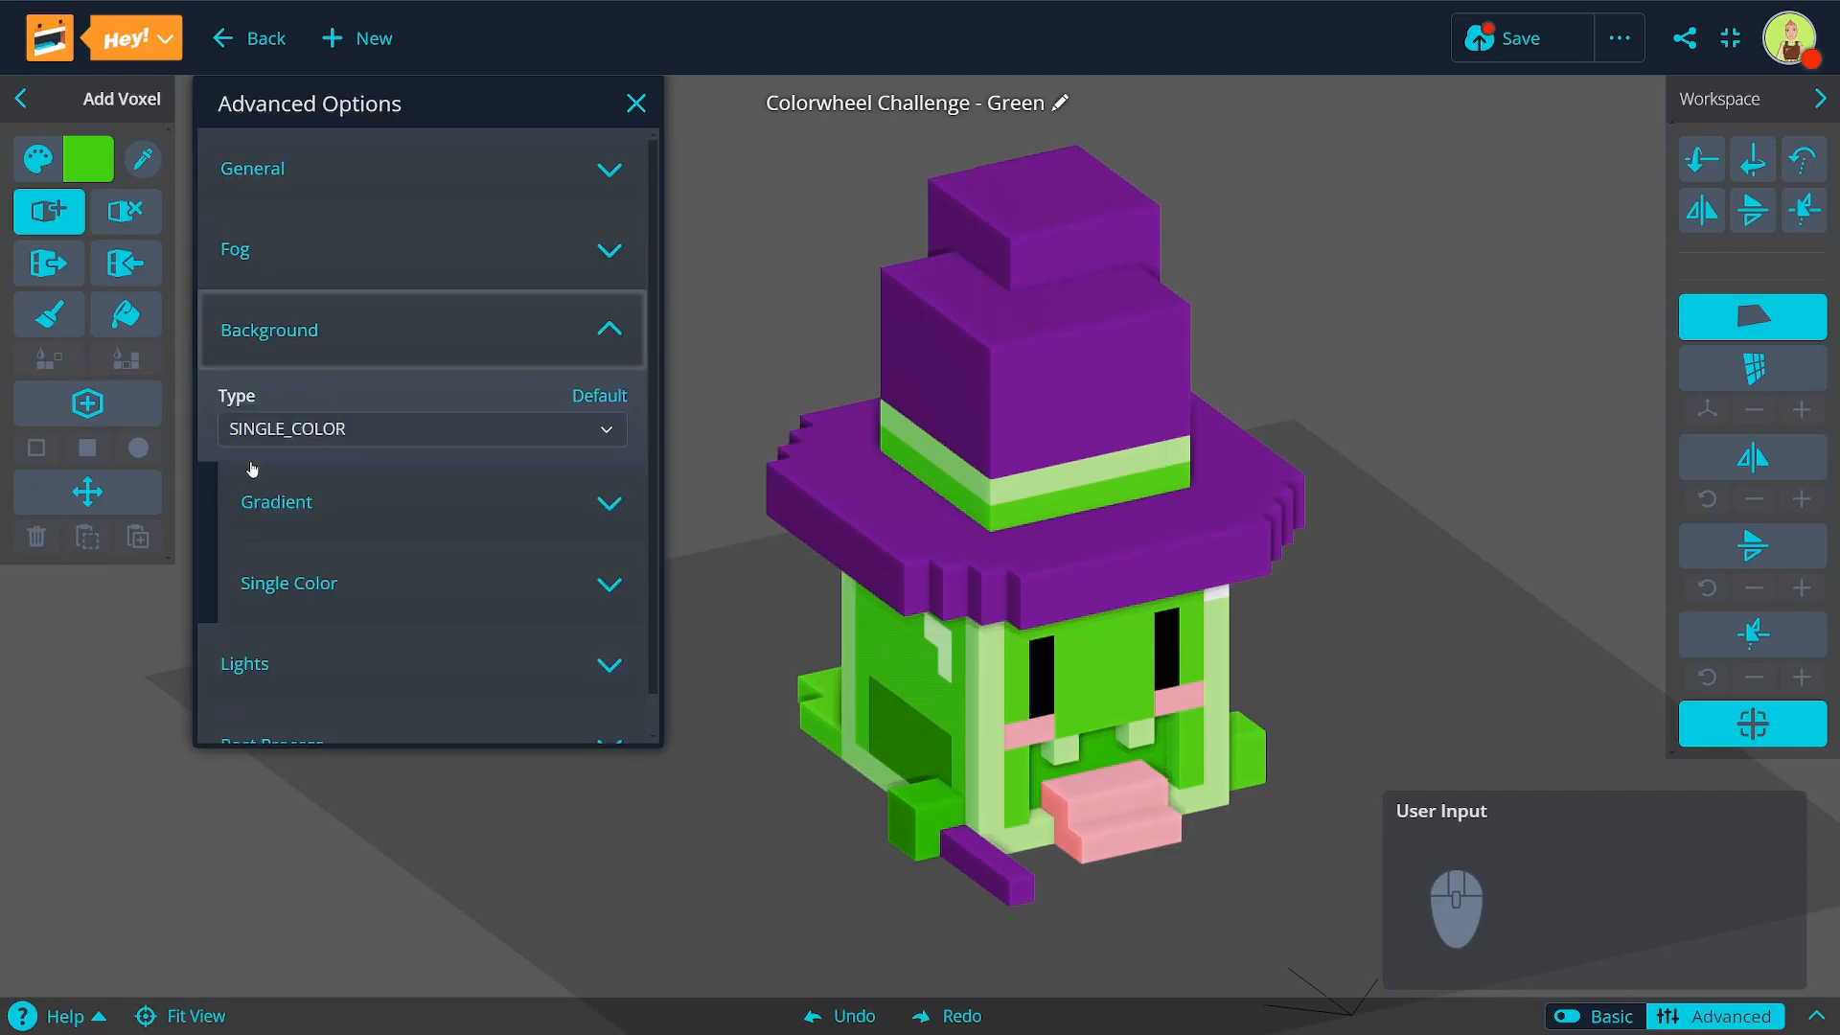
click(286, 596)
click(444, 678)
drag(520, 508, 526, 427)
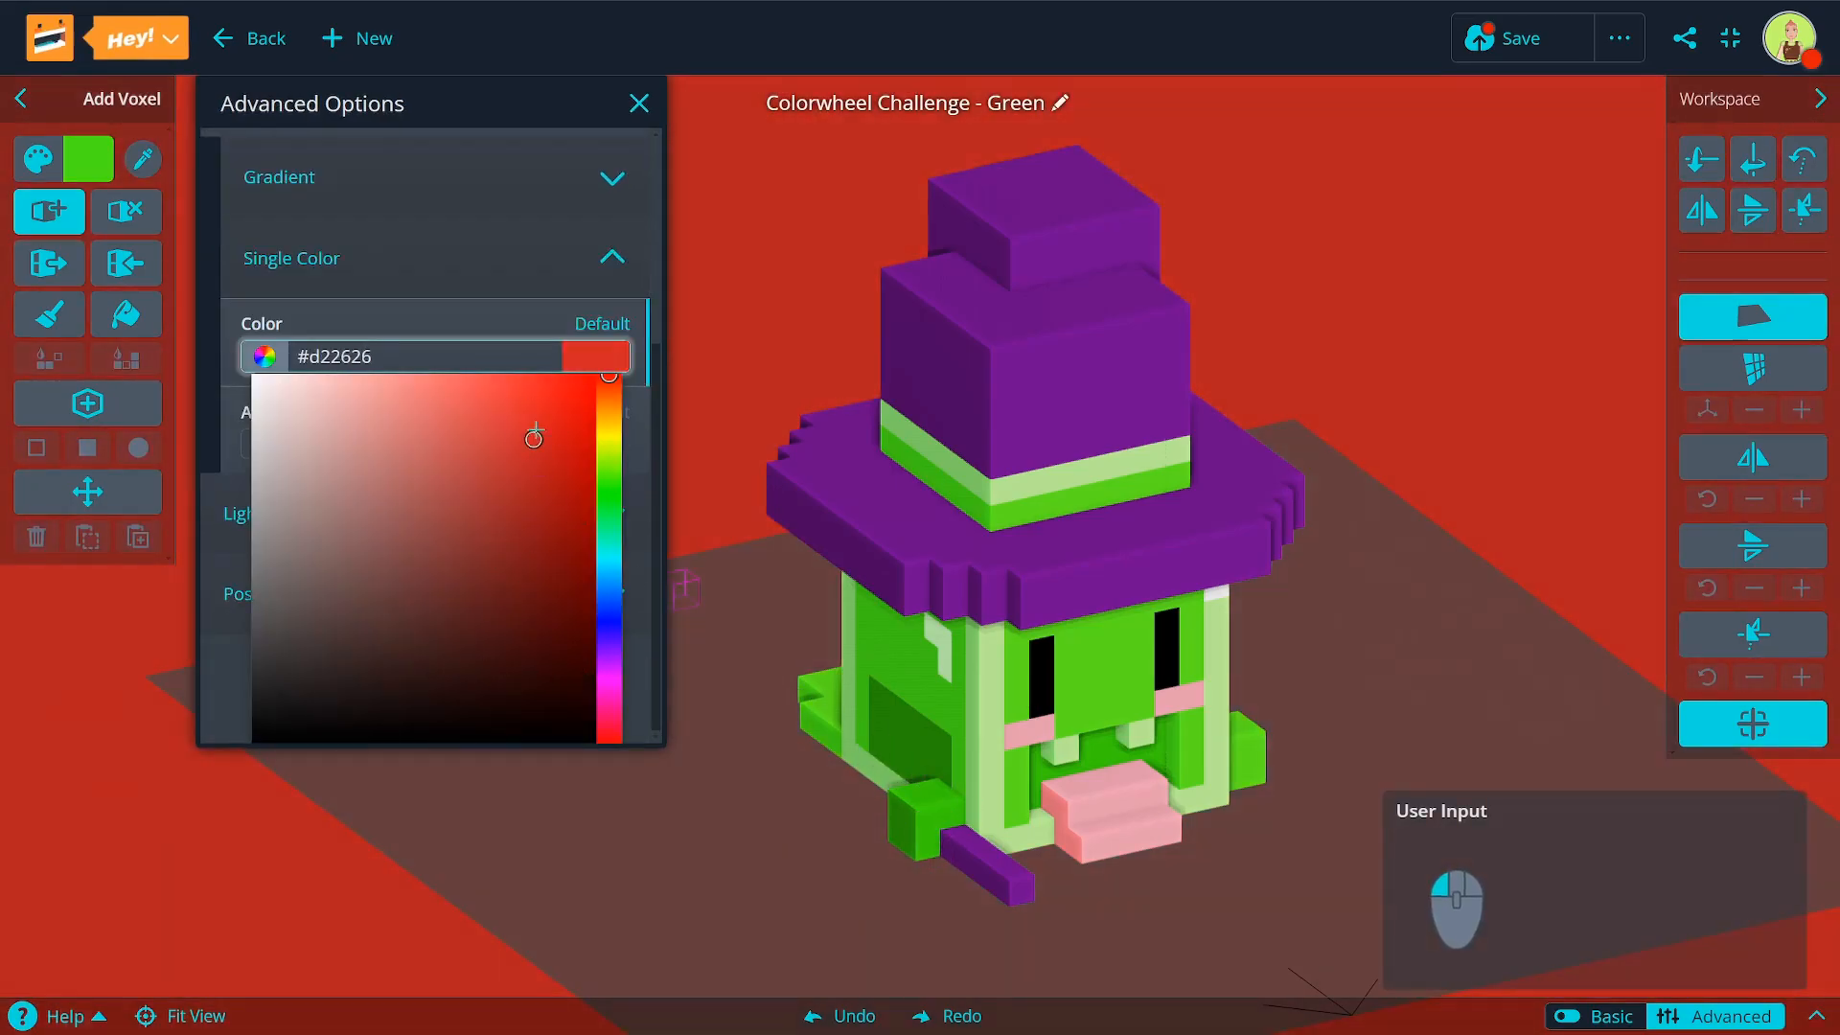
click(373, 260)
Step: Examine the dynamic shadow settings under Lights, and collapse the Lights and Background sections
click(275, 623)
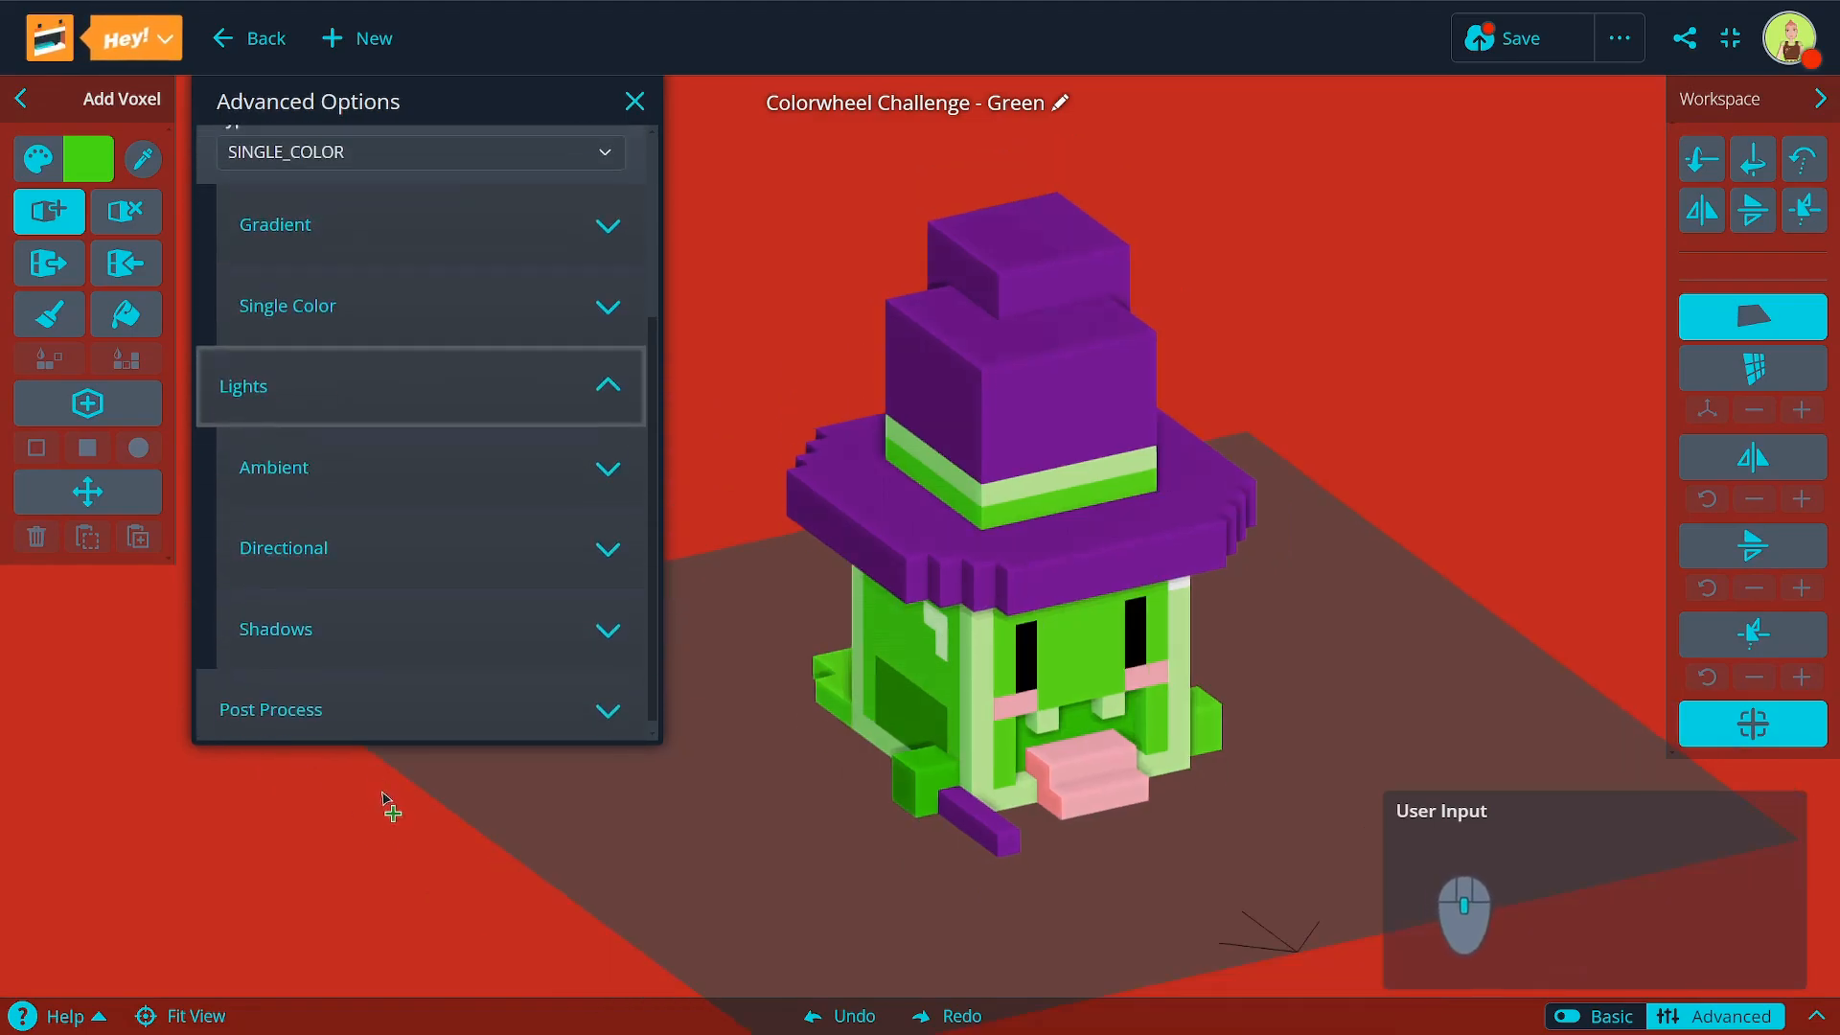
click(329, 640)
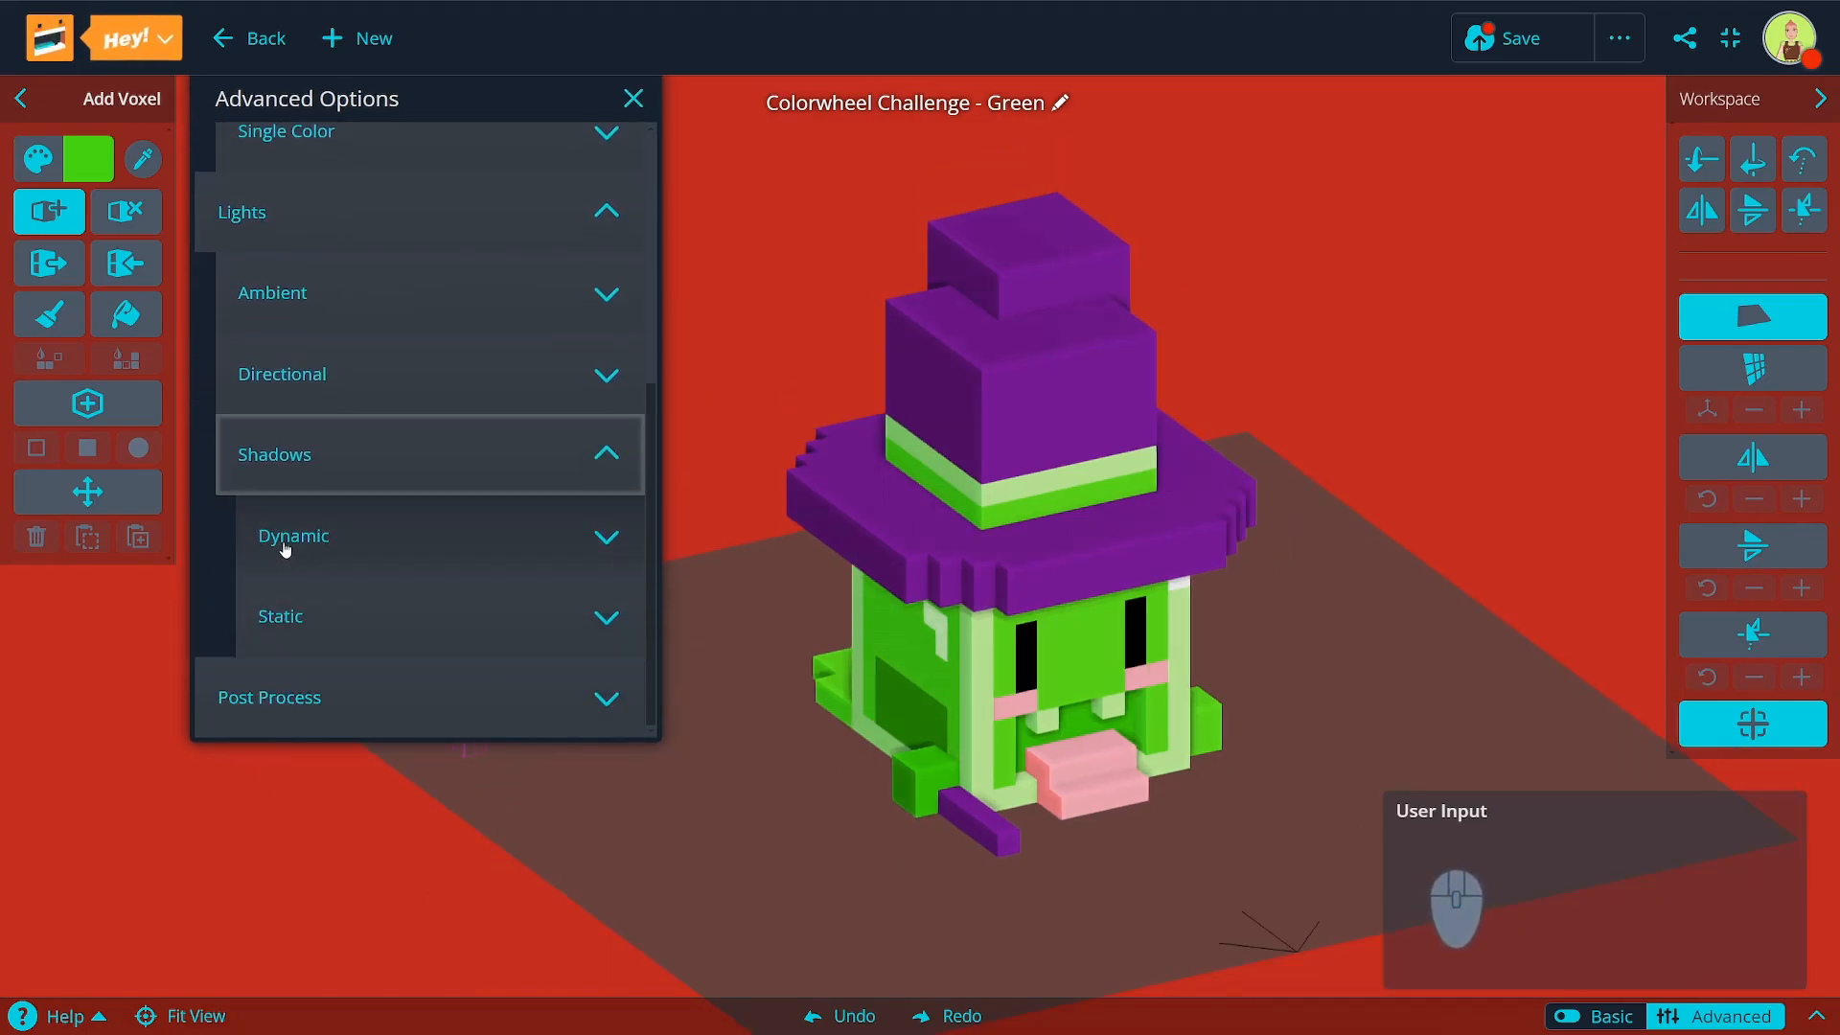
click(286, 542)
scroll(310, 702, down, 1)
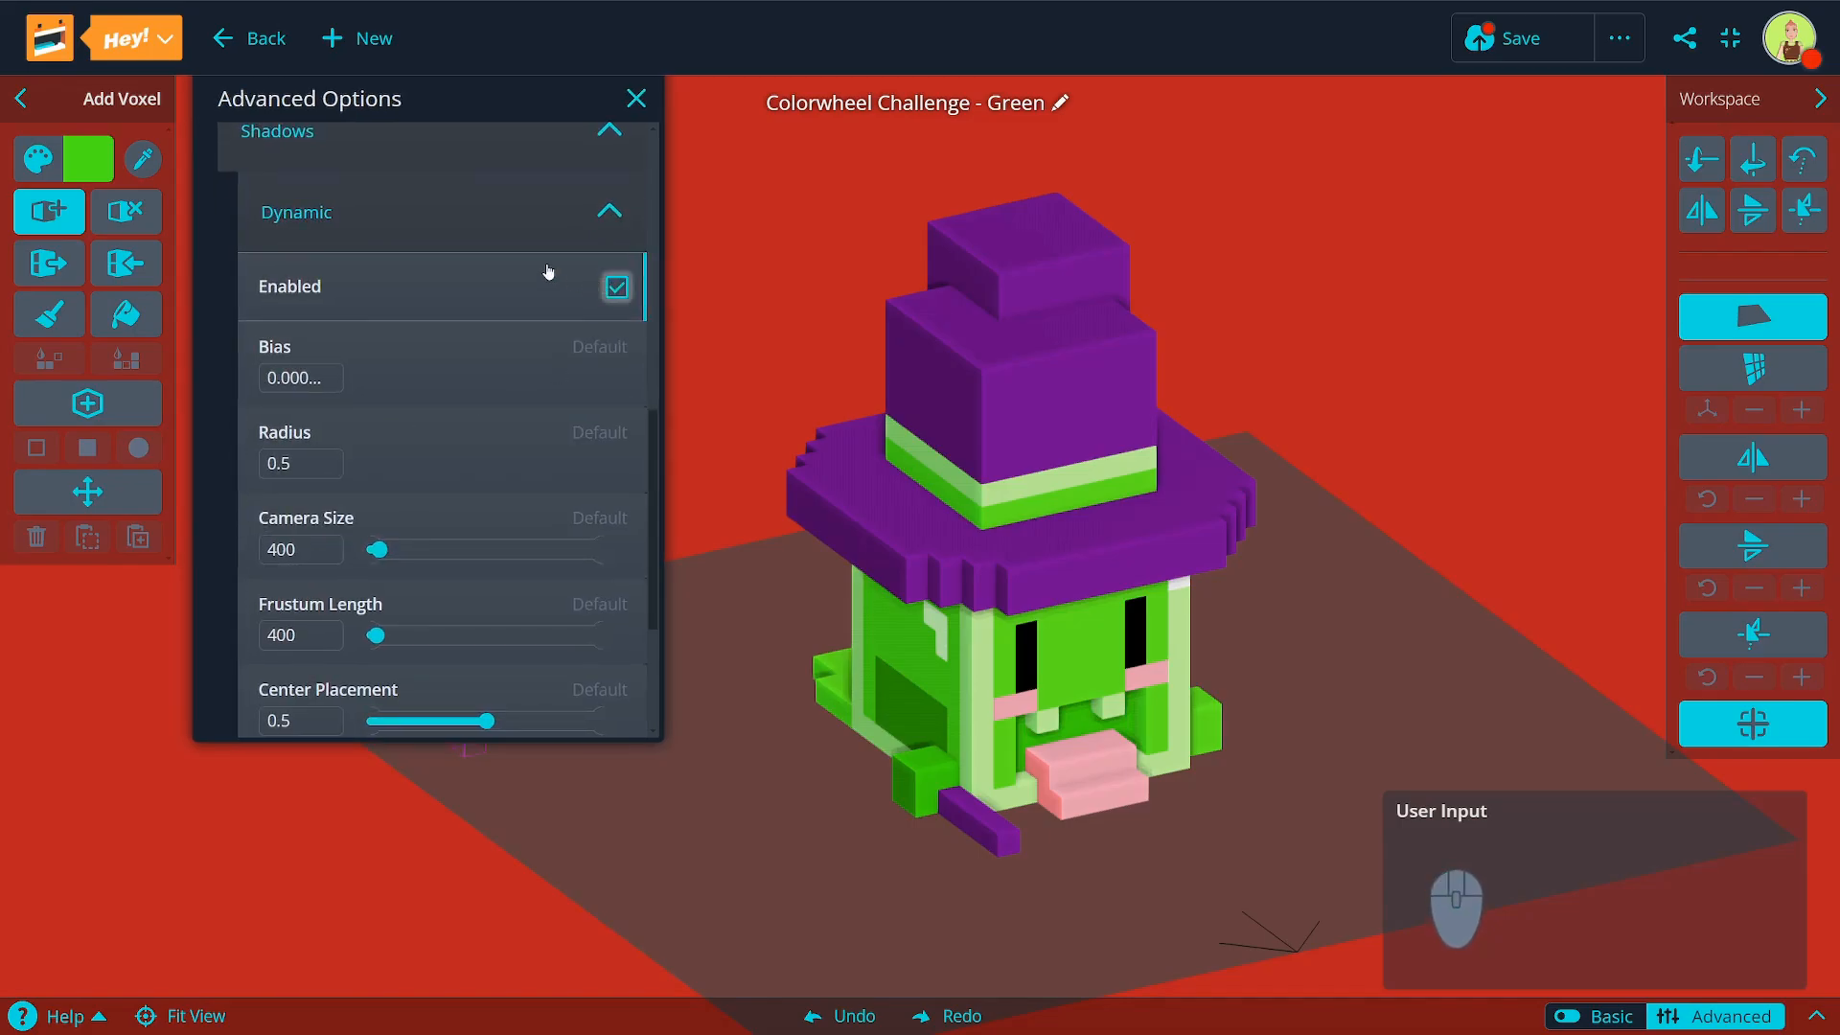
click(279, 218)
click(281, 476)
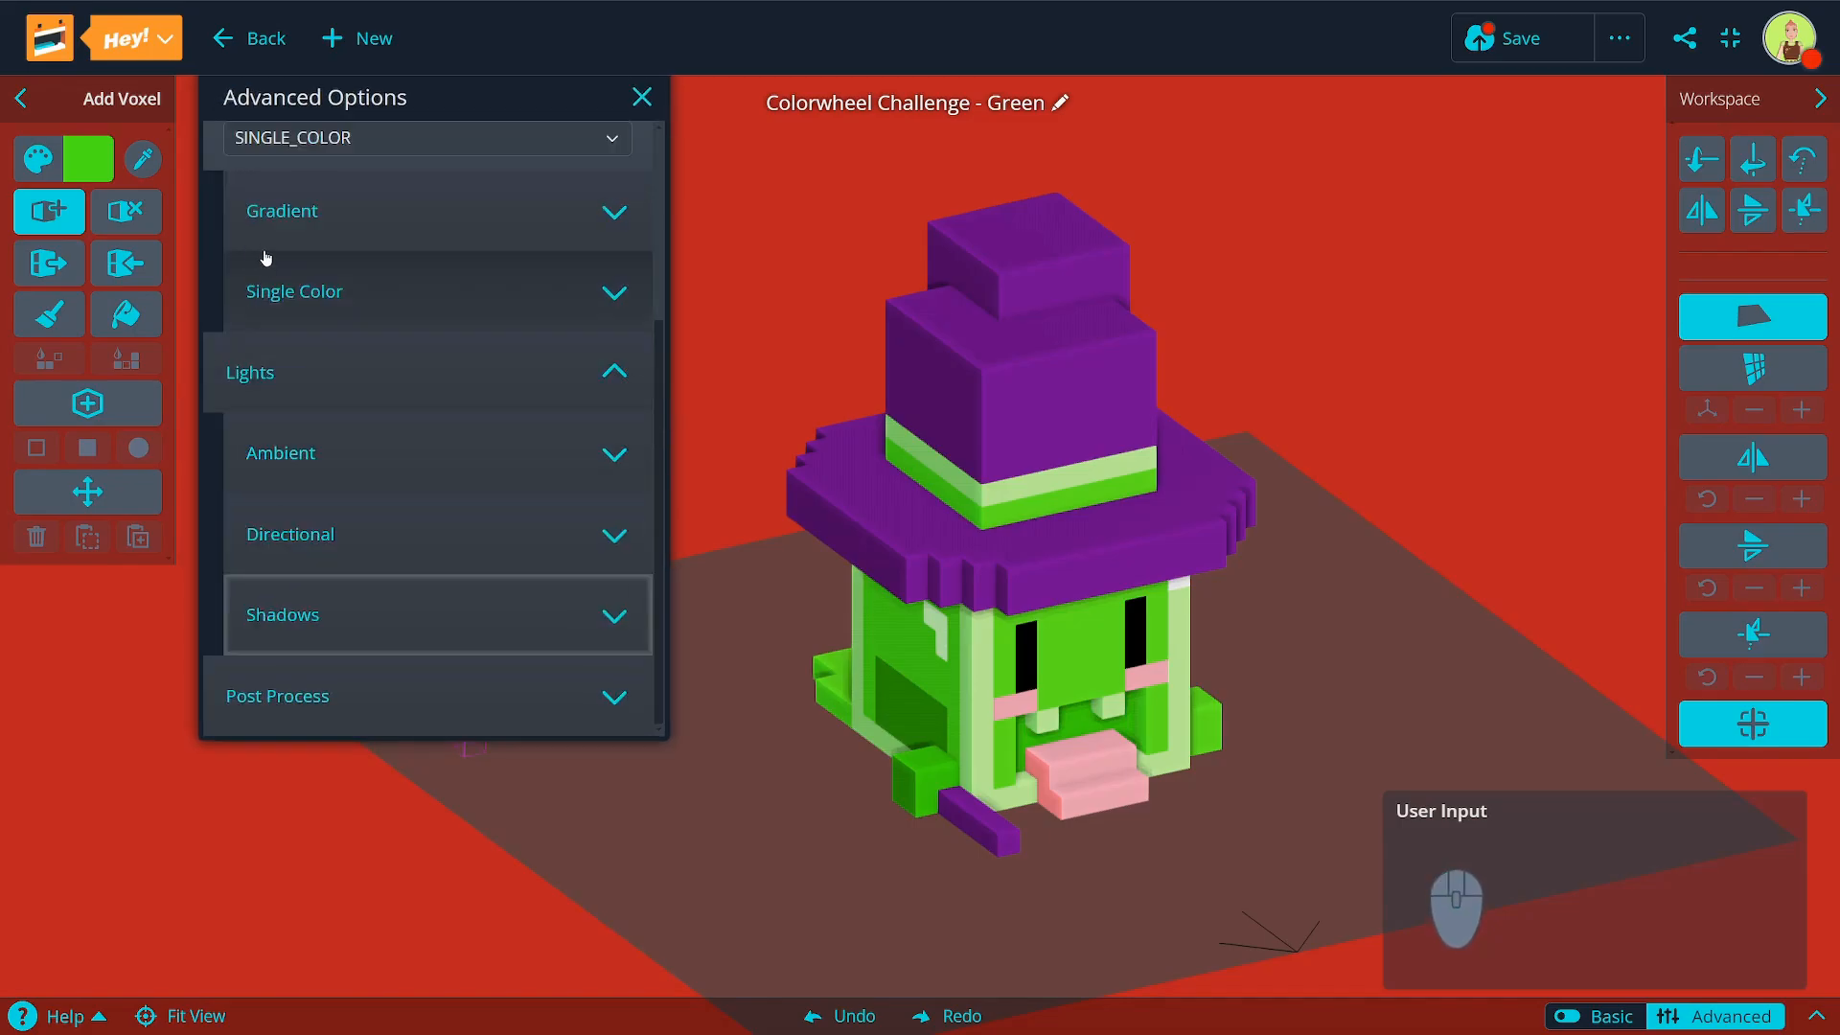
click(273, 370)
click(262, 293)
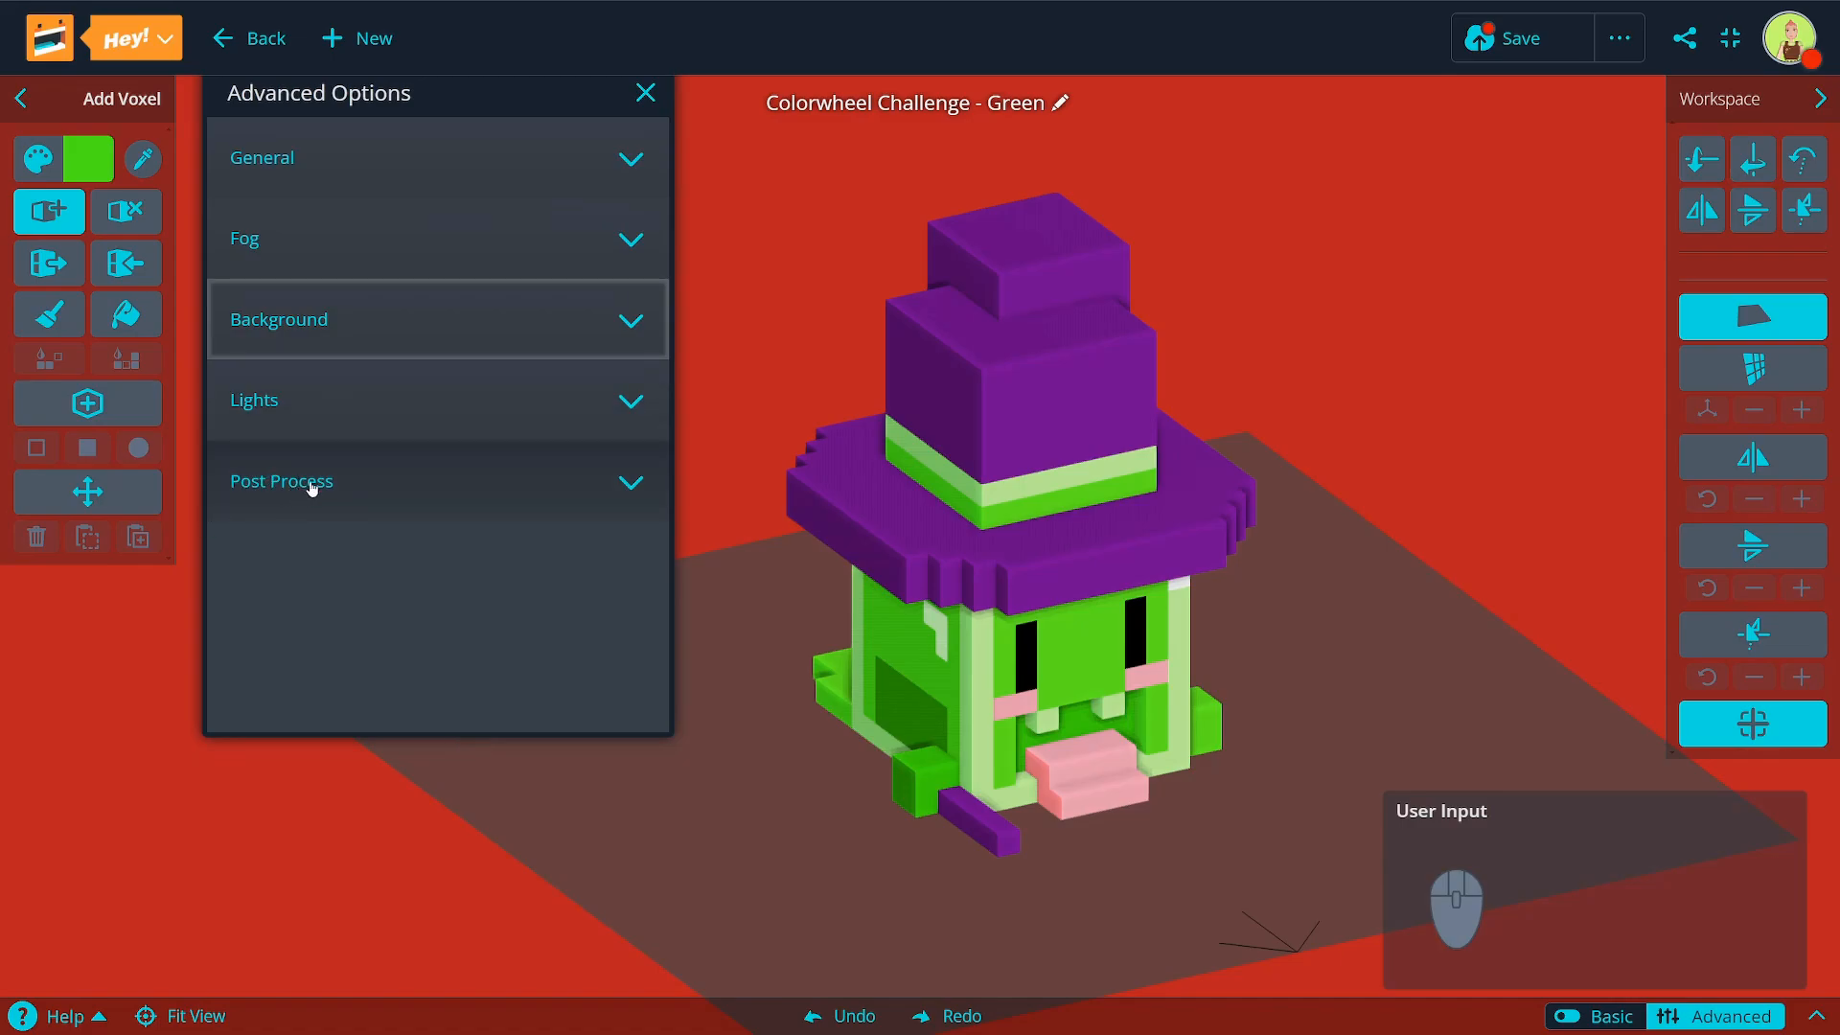
Step: Try the Vignette post-process effect with its darkness at 0, and turn the effect off again
click(308, 485)
scroll(279, 597, down, 3)
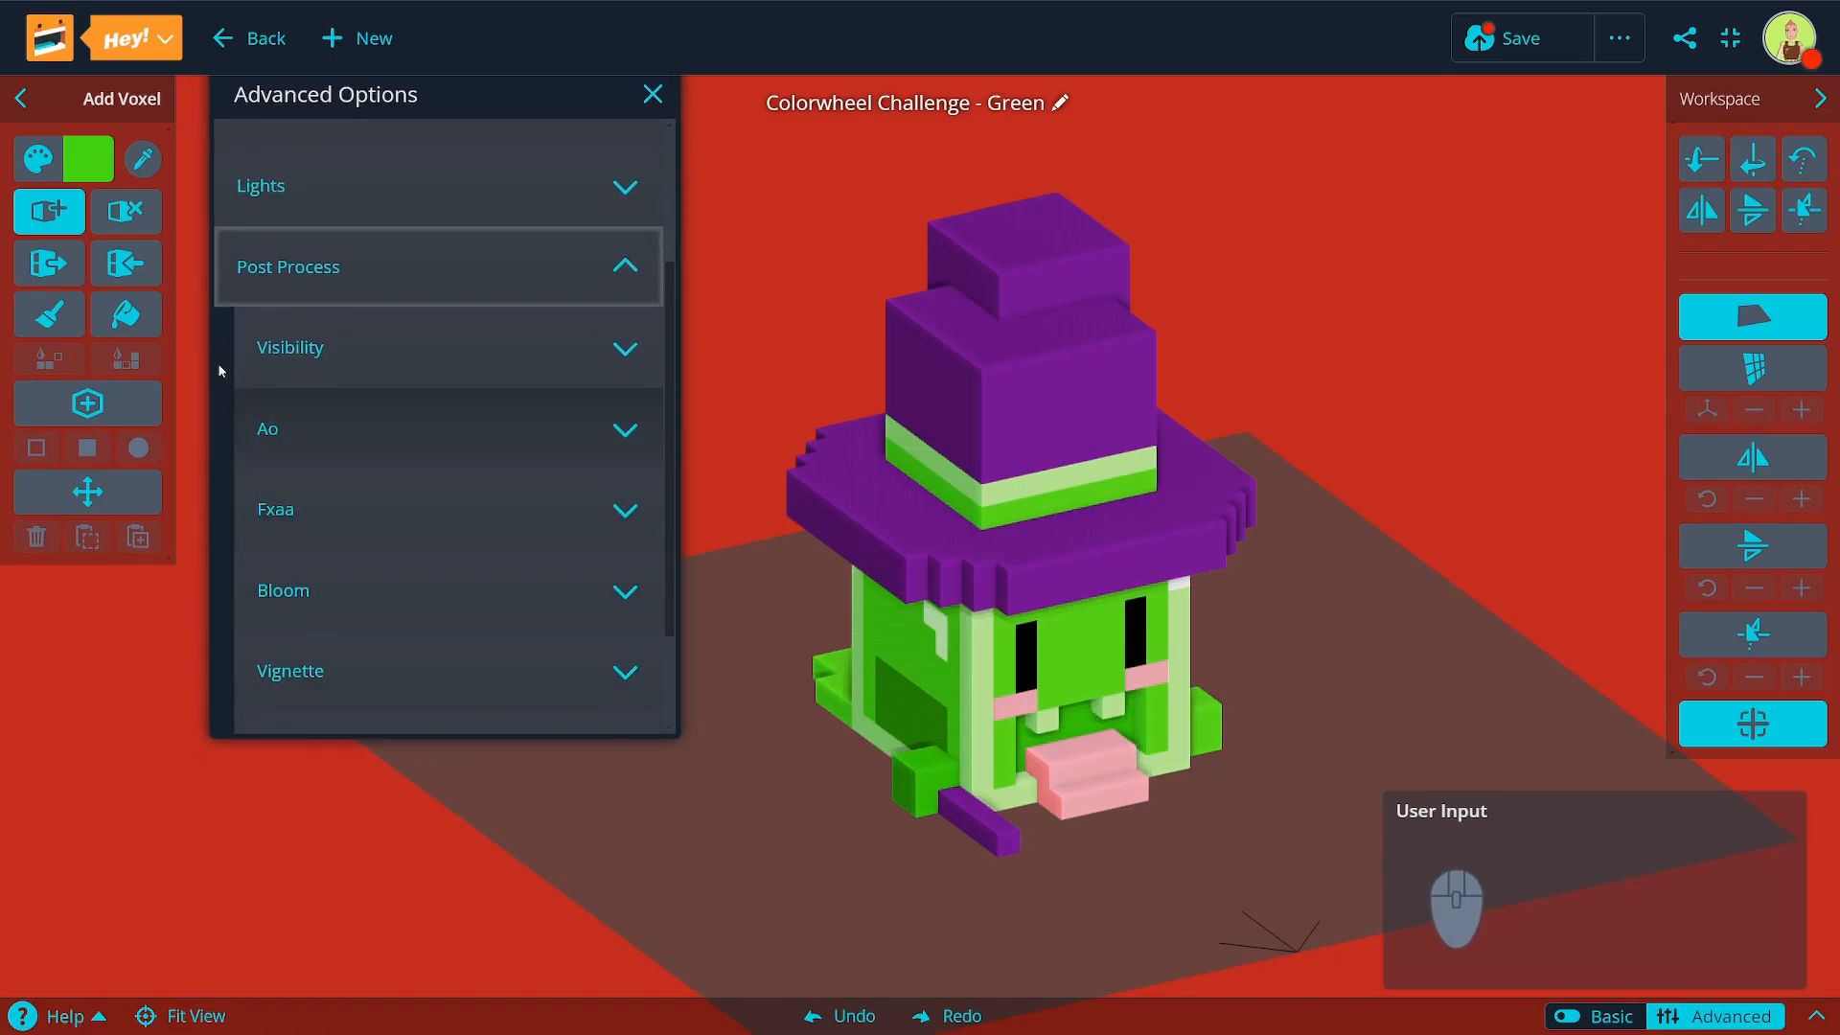
scroll(288, 613, down, 1)
scroll(291, 618, down, 1)
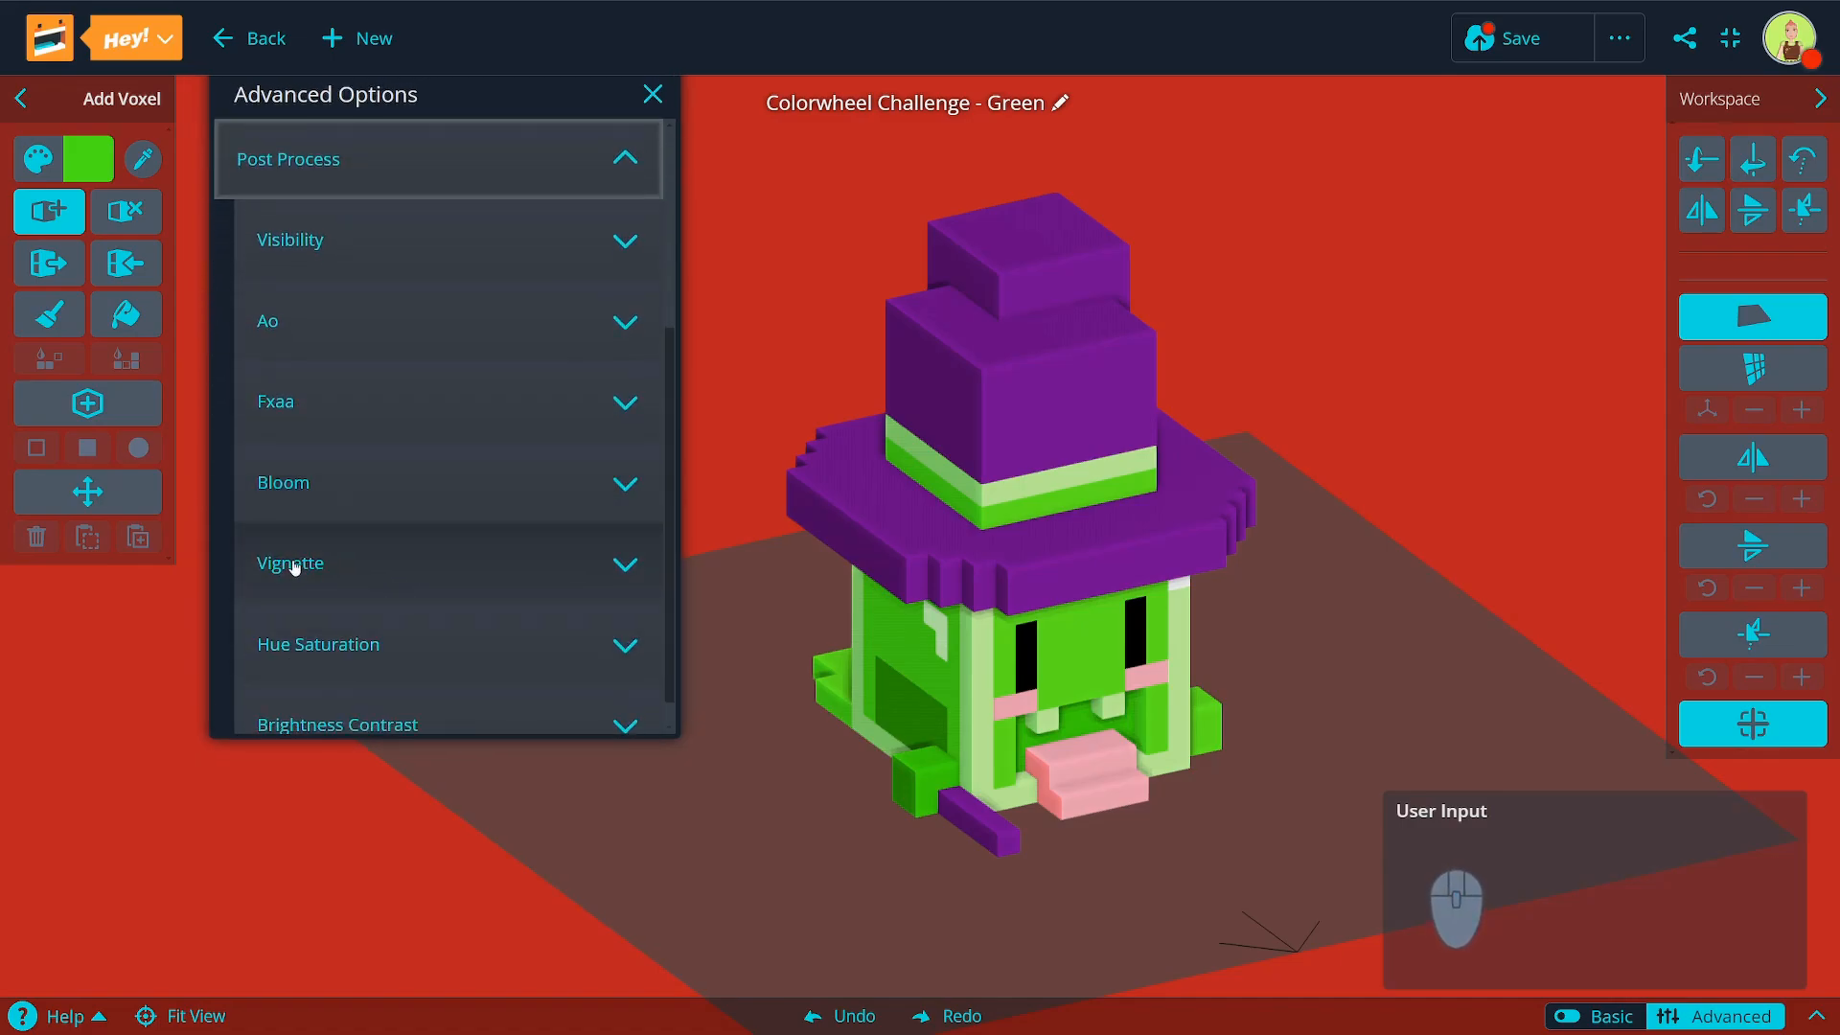
click(295, 563)
click(634, 636)
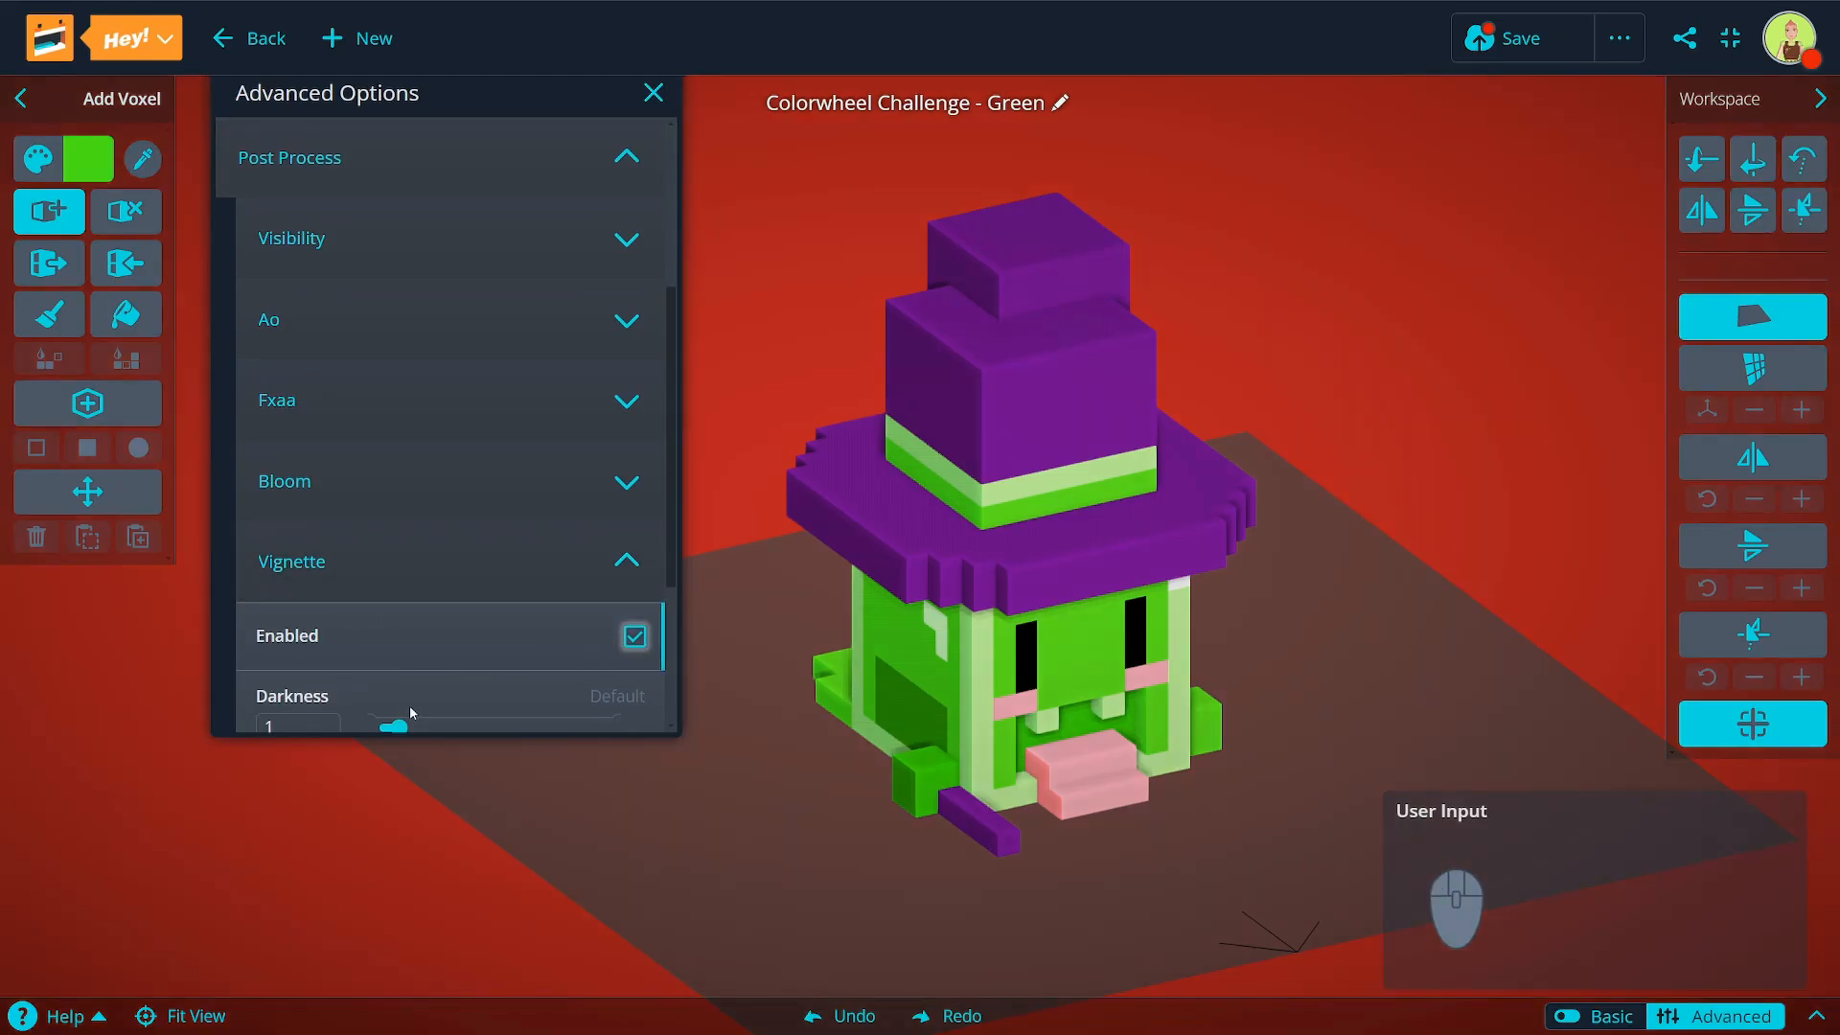
drag(479, 724, 414, 717)
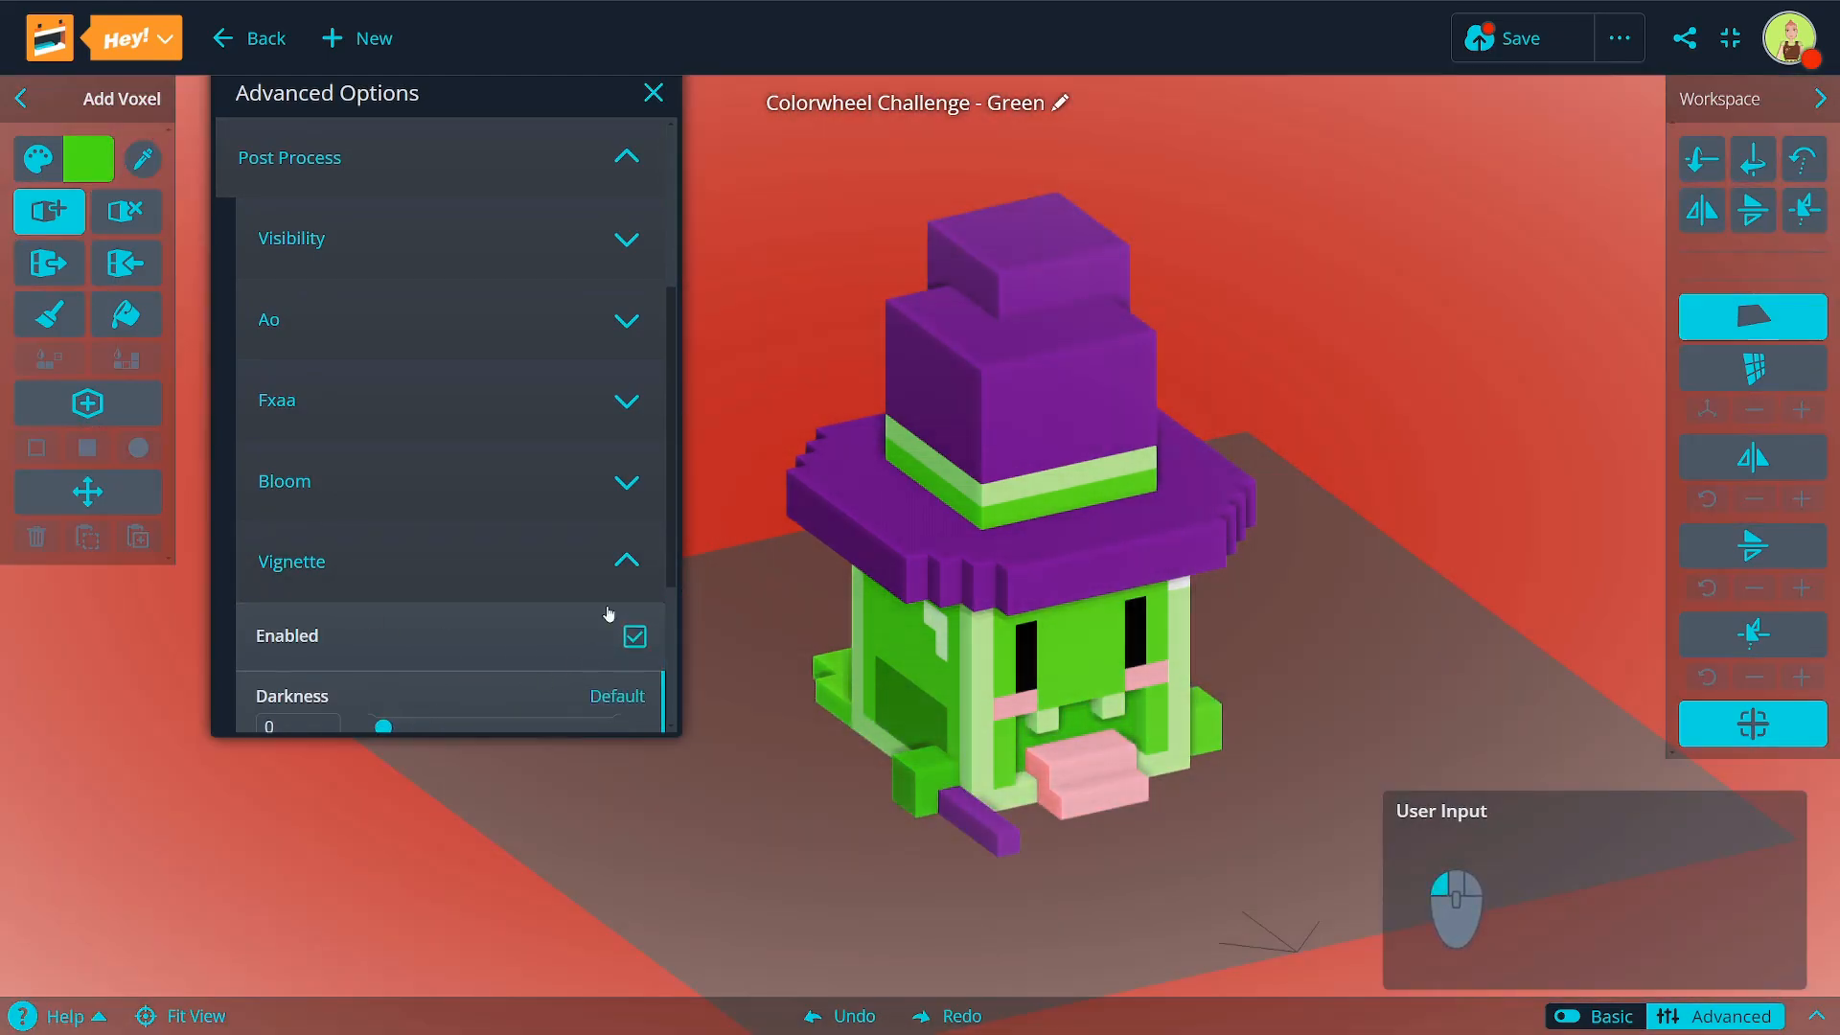
click(278, 560)
Step: Try the Bloom post-process effect by switching it on and off, and collapse the Post Process section
click(254, 479)
scroll(425, 727, down, 1)
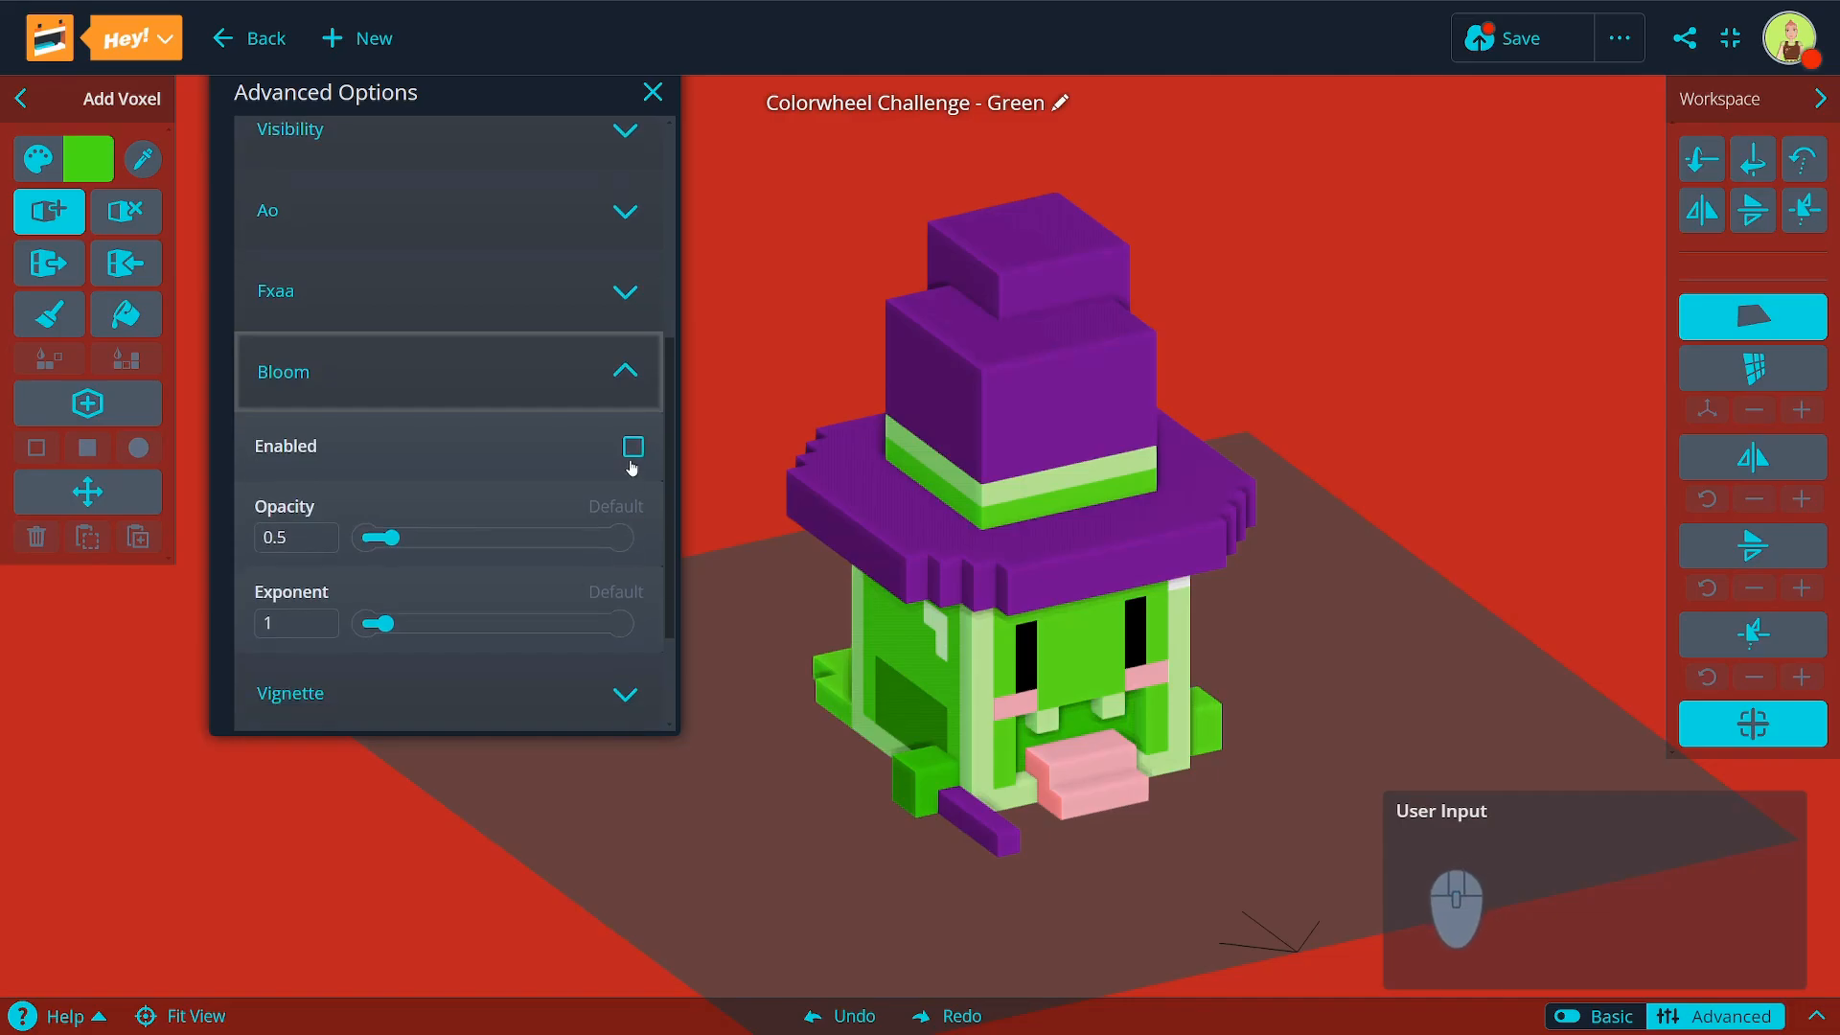
click(631, 447)
click(644, 447)
click(637, 448)
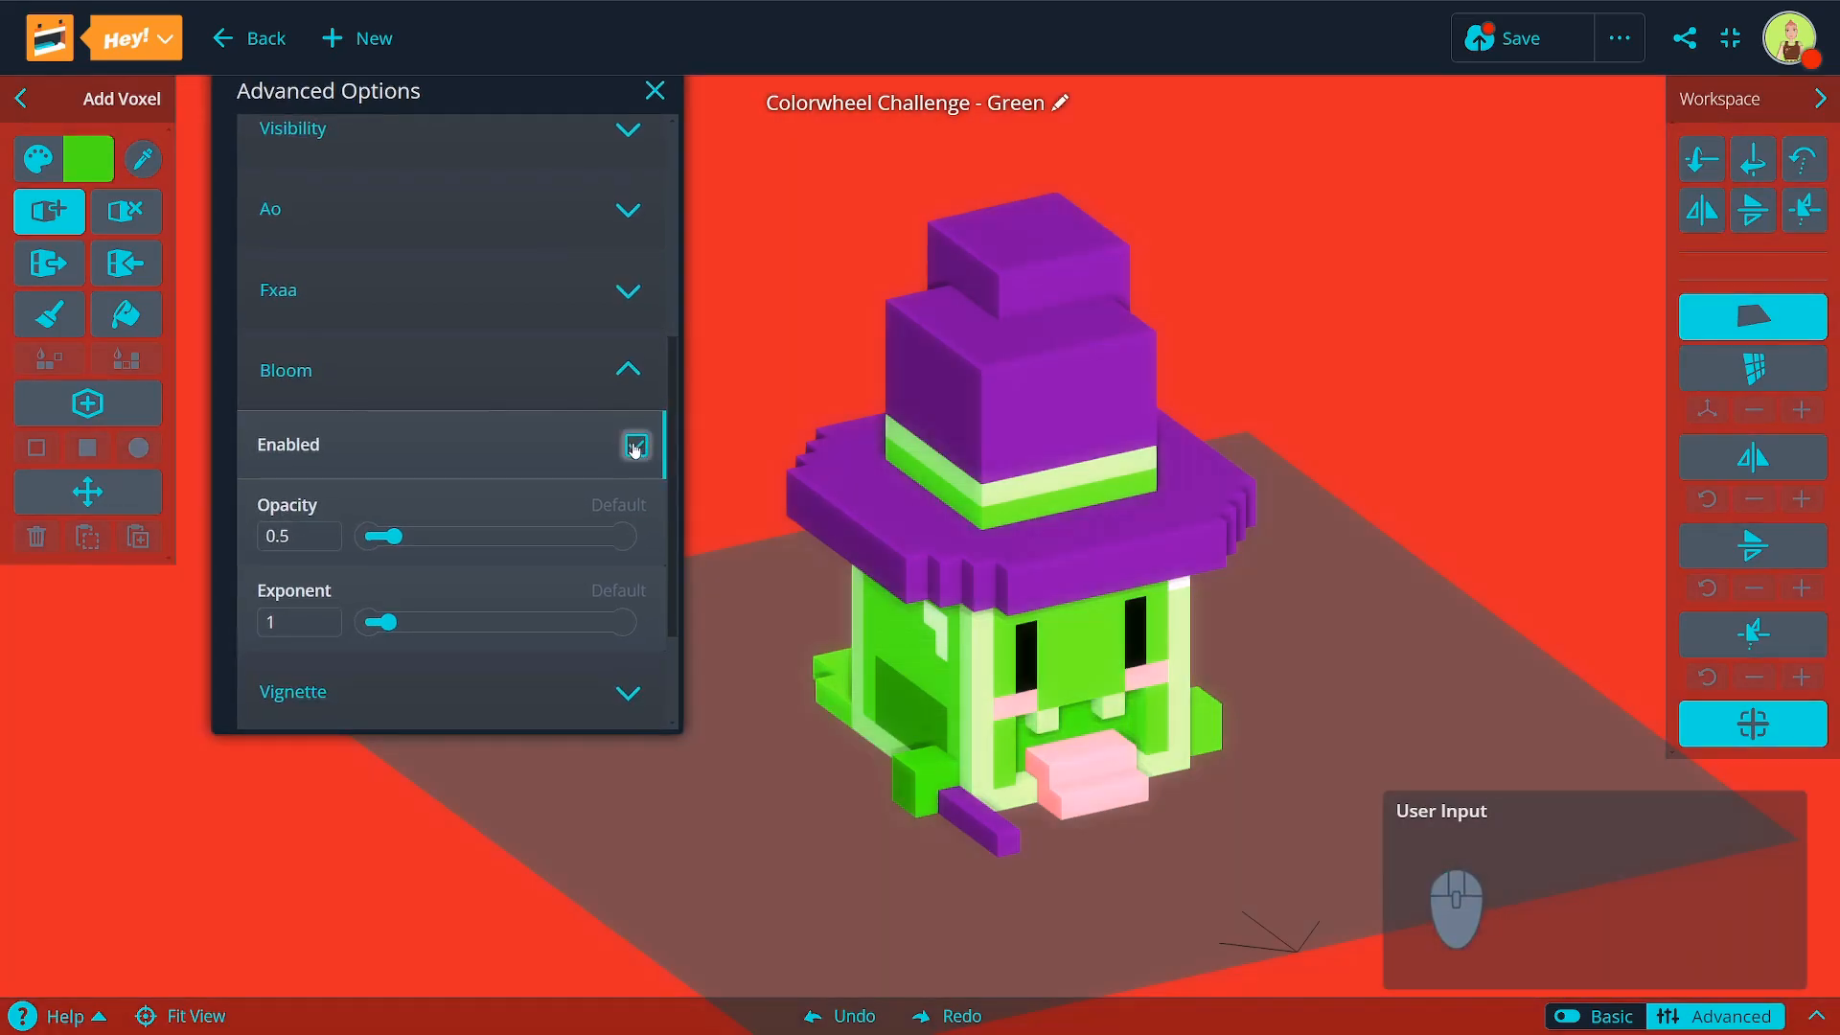
click(634, 448)
click(422, 383)
scroll(256, 536, up, 3)
click(247, 320)
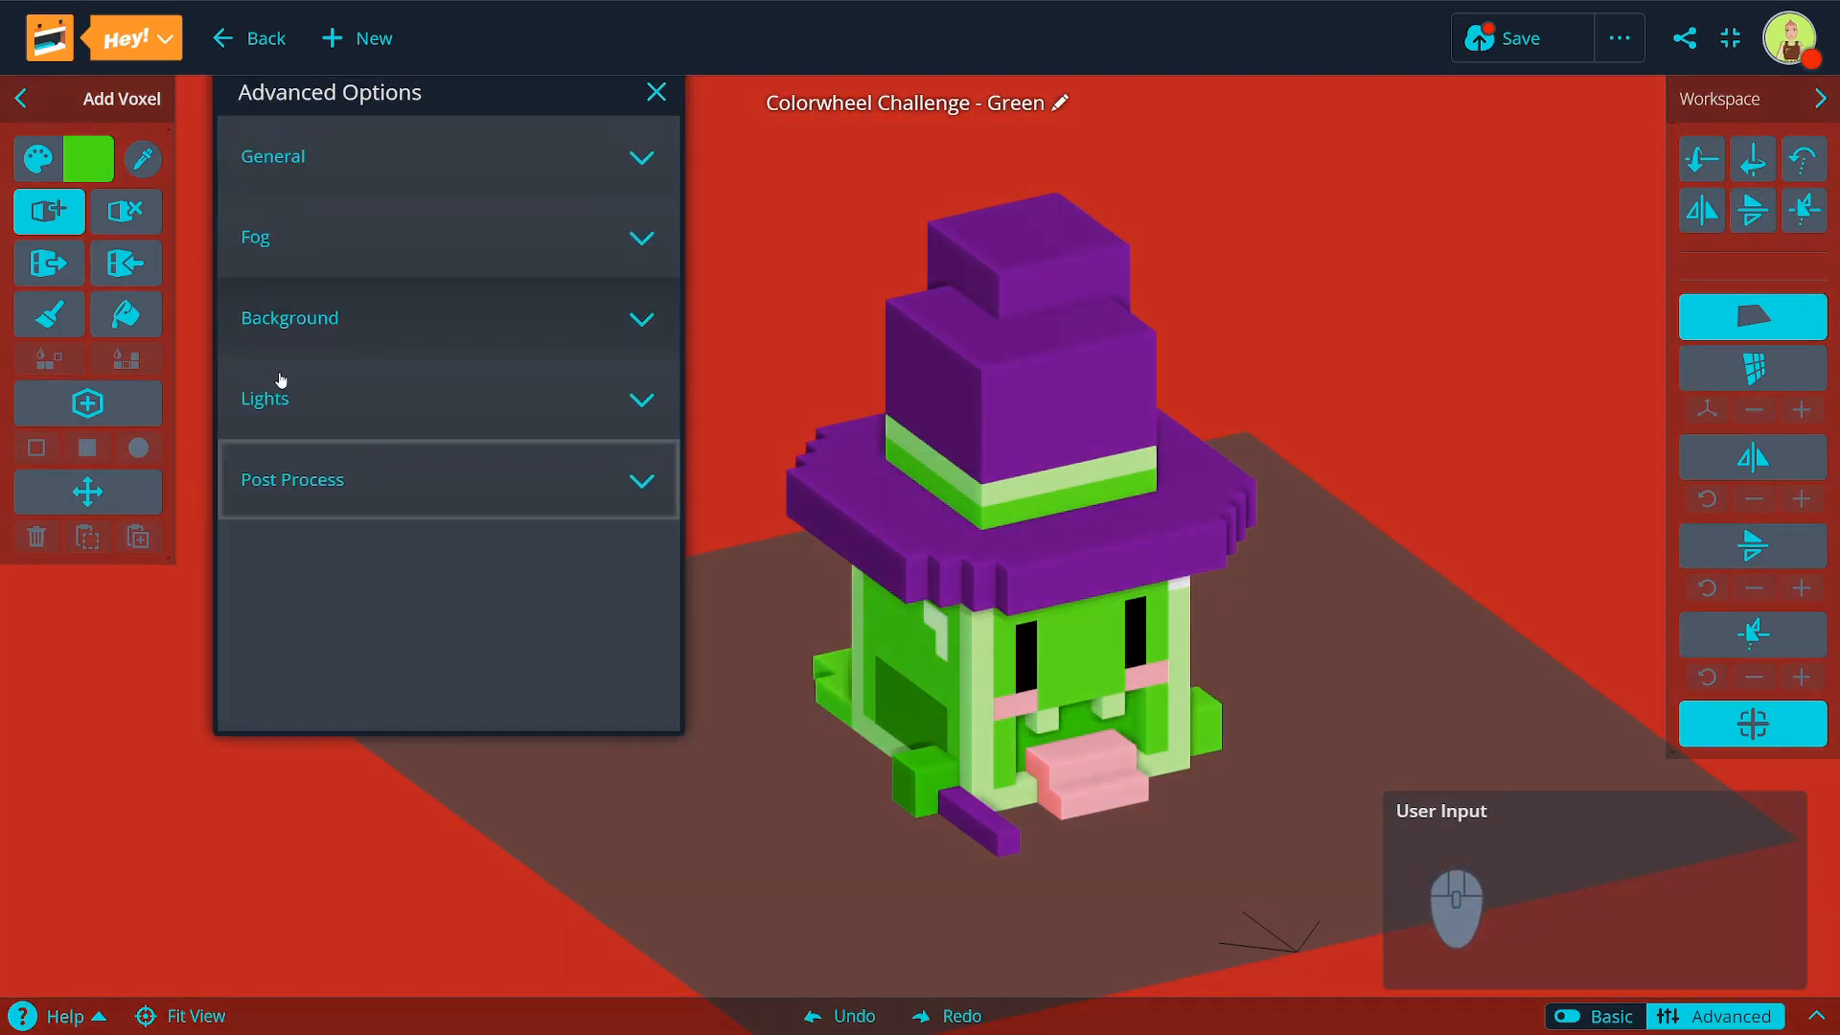
Step: Move the Advanced Options window closer to the model, and orbit and pan the view around the character
drag(333, 96, 342, 164)
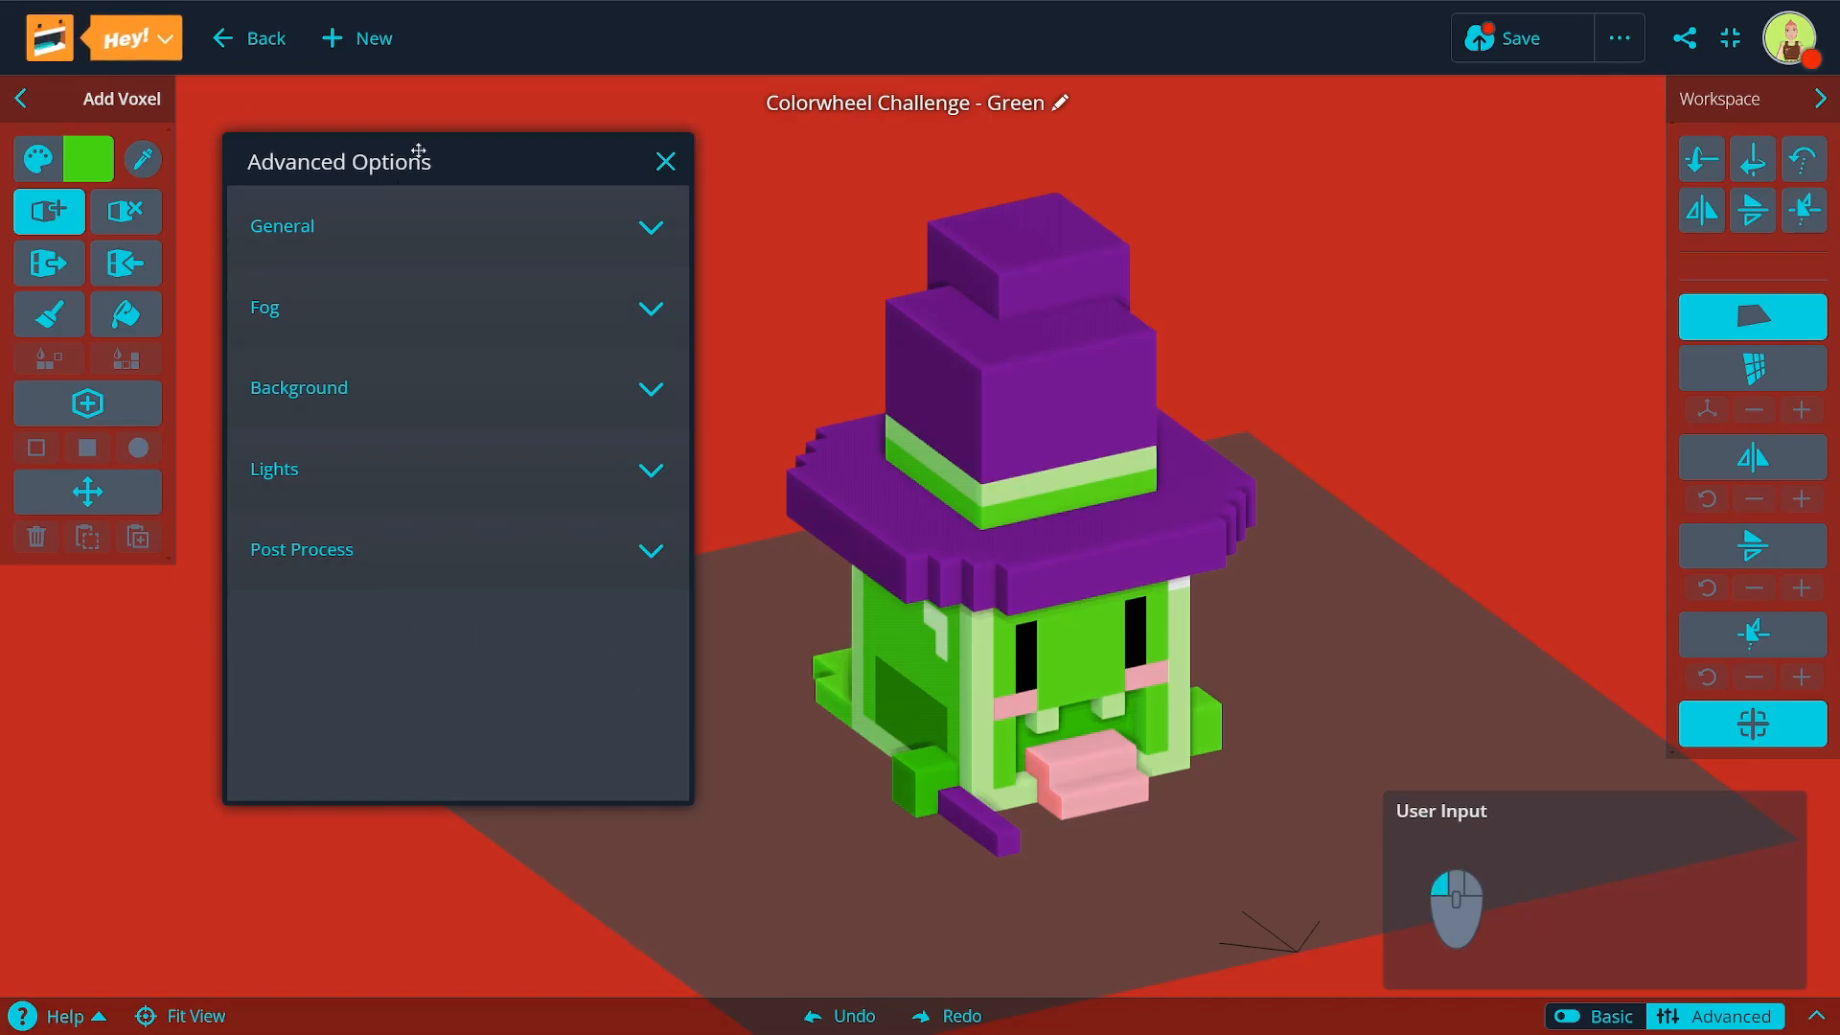
drag(411, 156, 444, 162)
scroll(992, 666, up, 1)
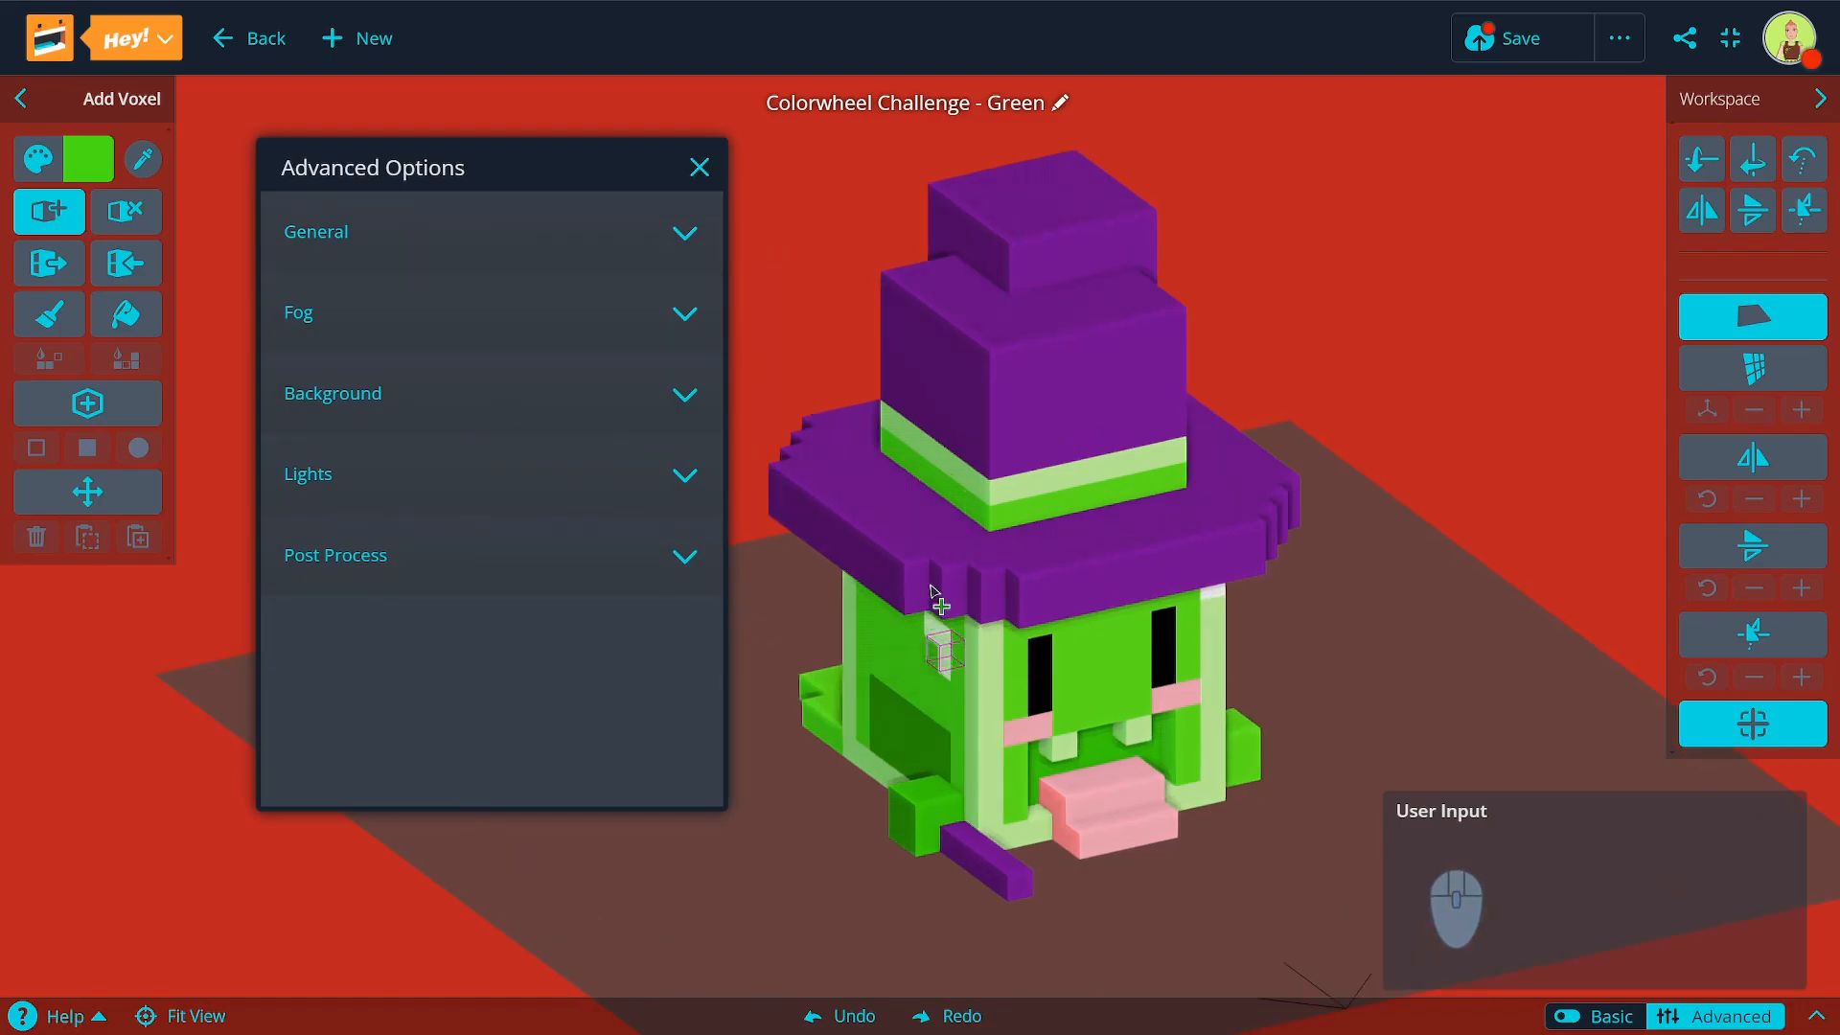
right_drag(933, 597, 887, 794)
middle_drag(887, 793, 885, 806)
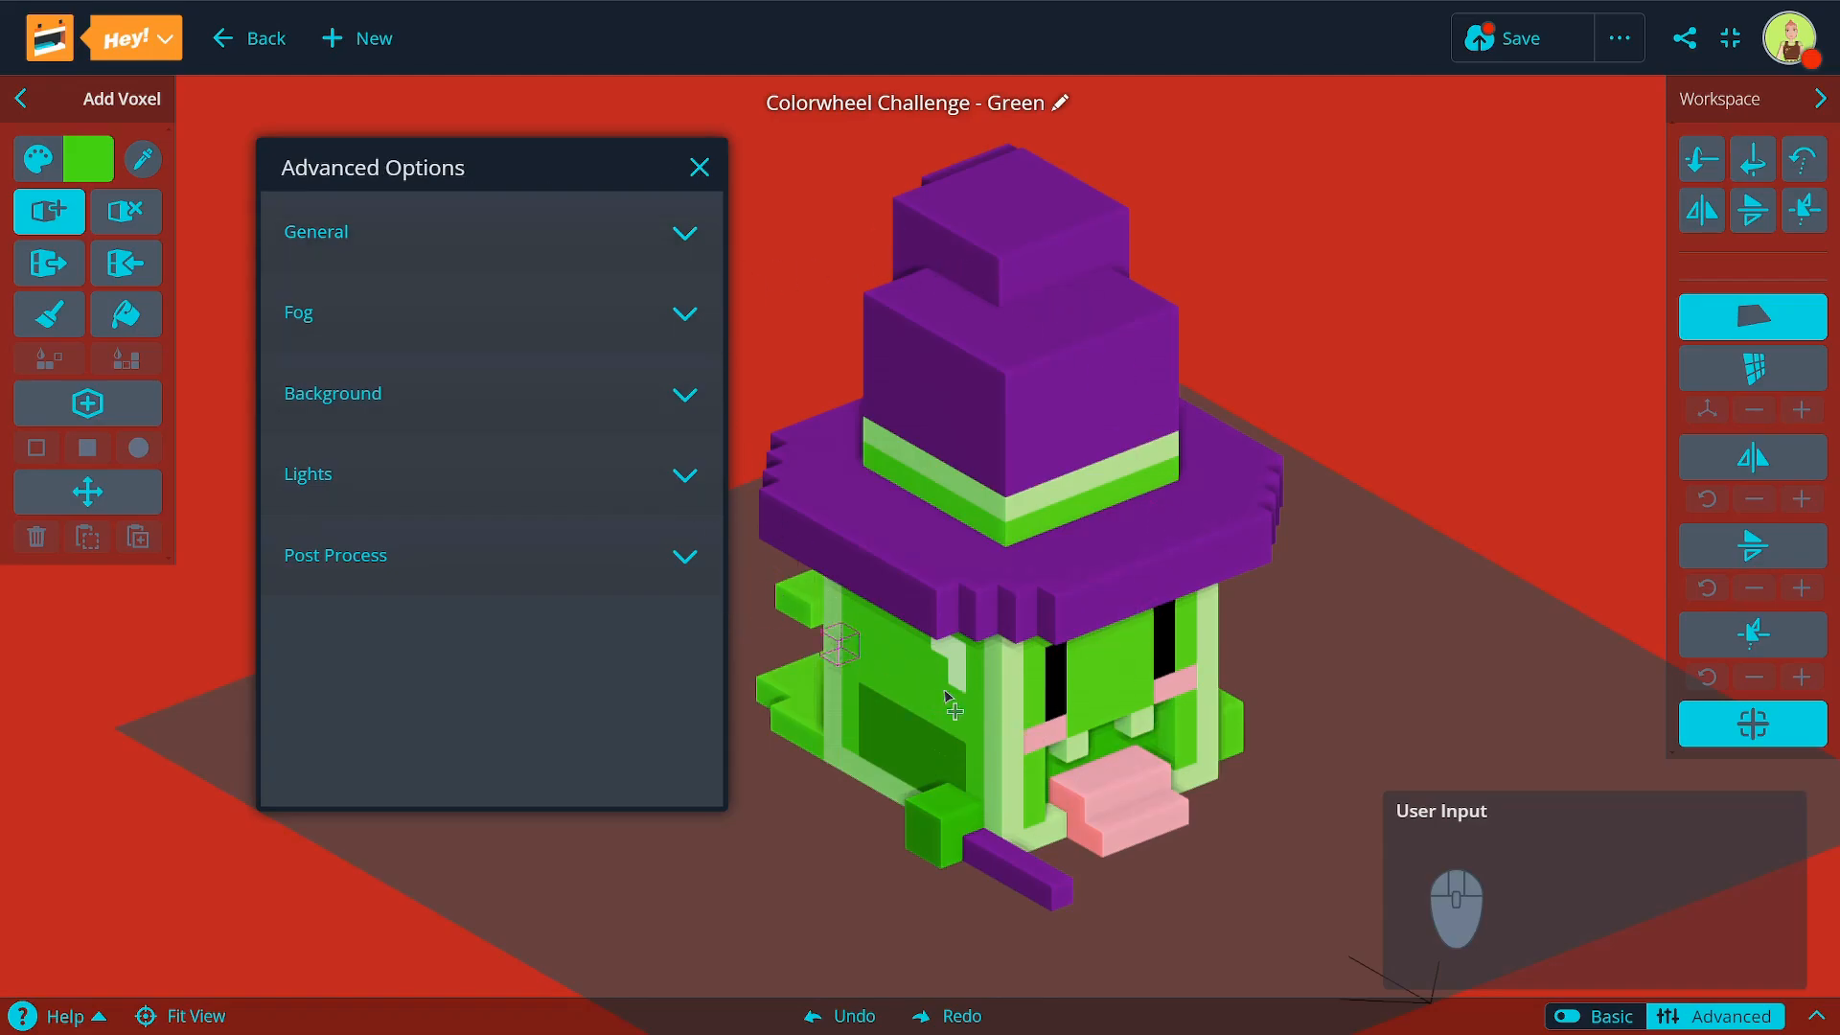
right_drag(825, 812, 816, 772)
middle_drag(816, 773, 839, 812)
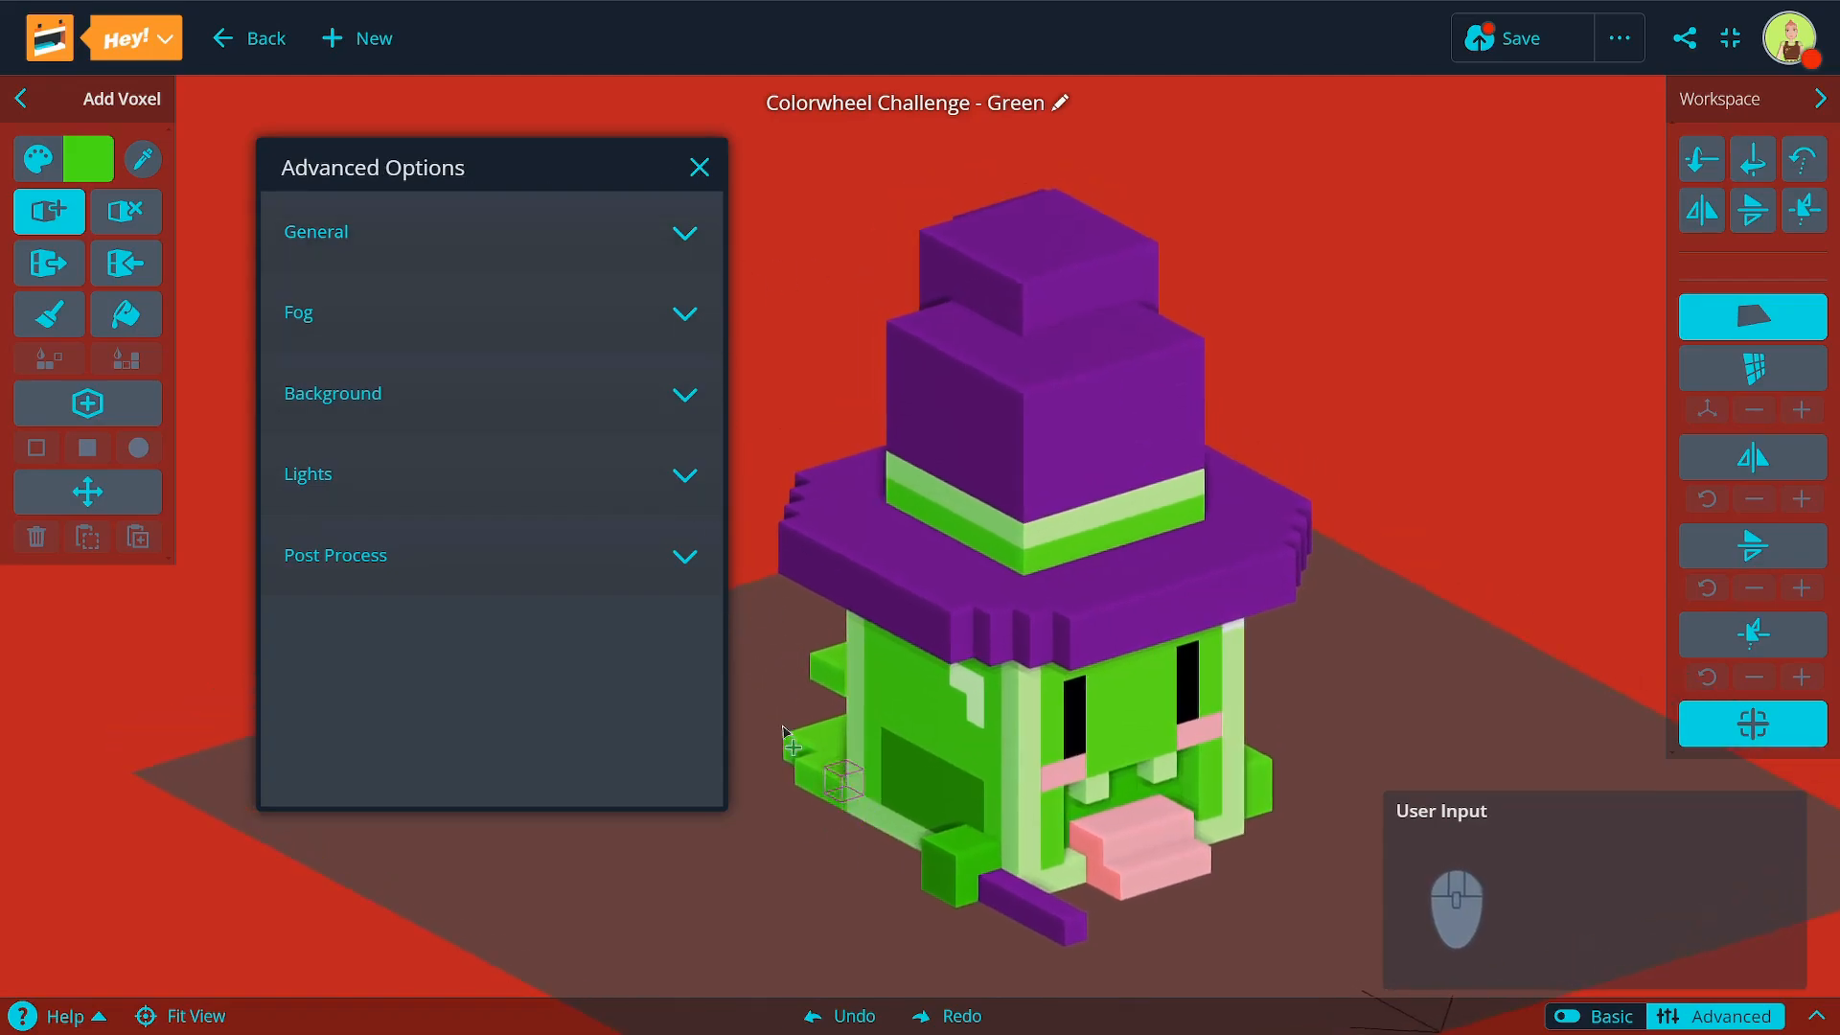
Step: Expand and collapse the General section, and close and reopen the Advanced Options window
click(350, 233)
click(581, 242)
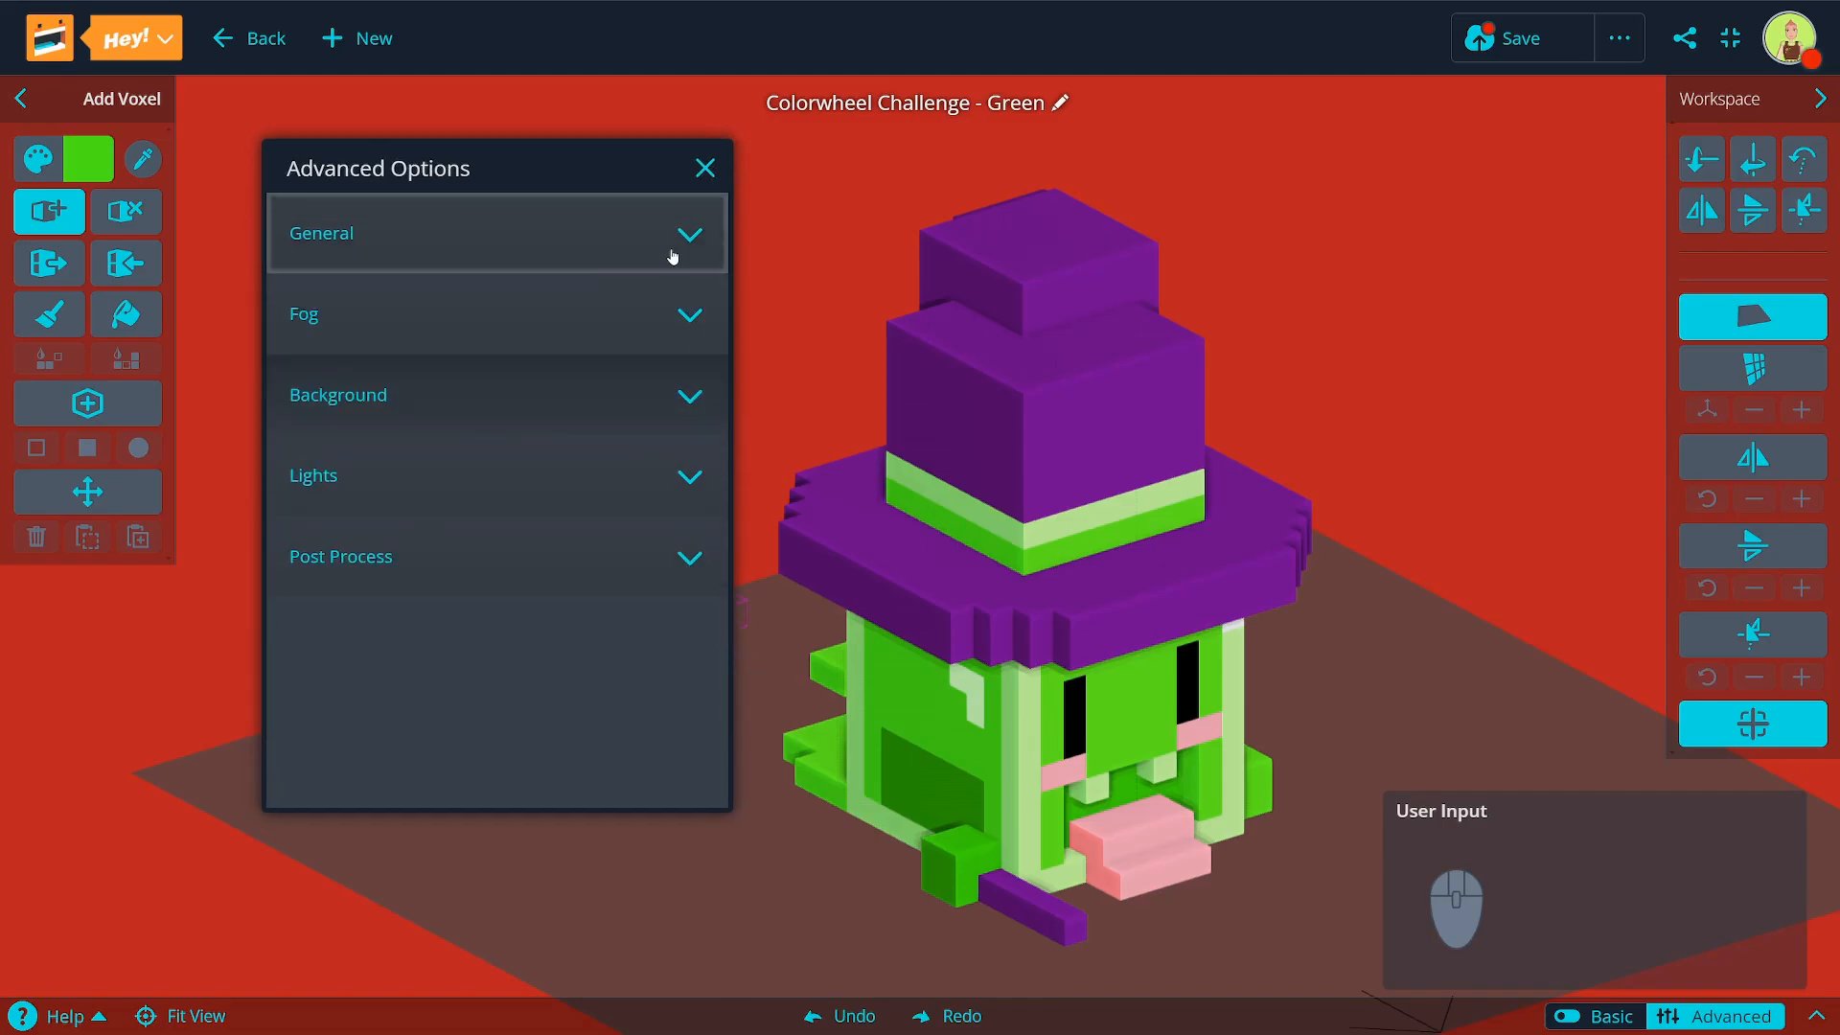
drag(610, 161, 609, 162)
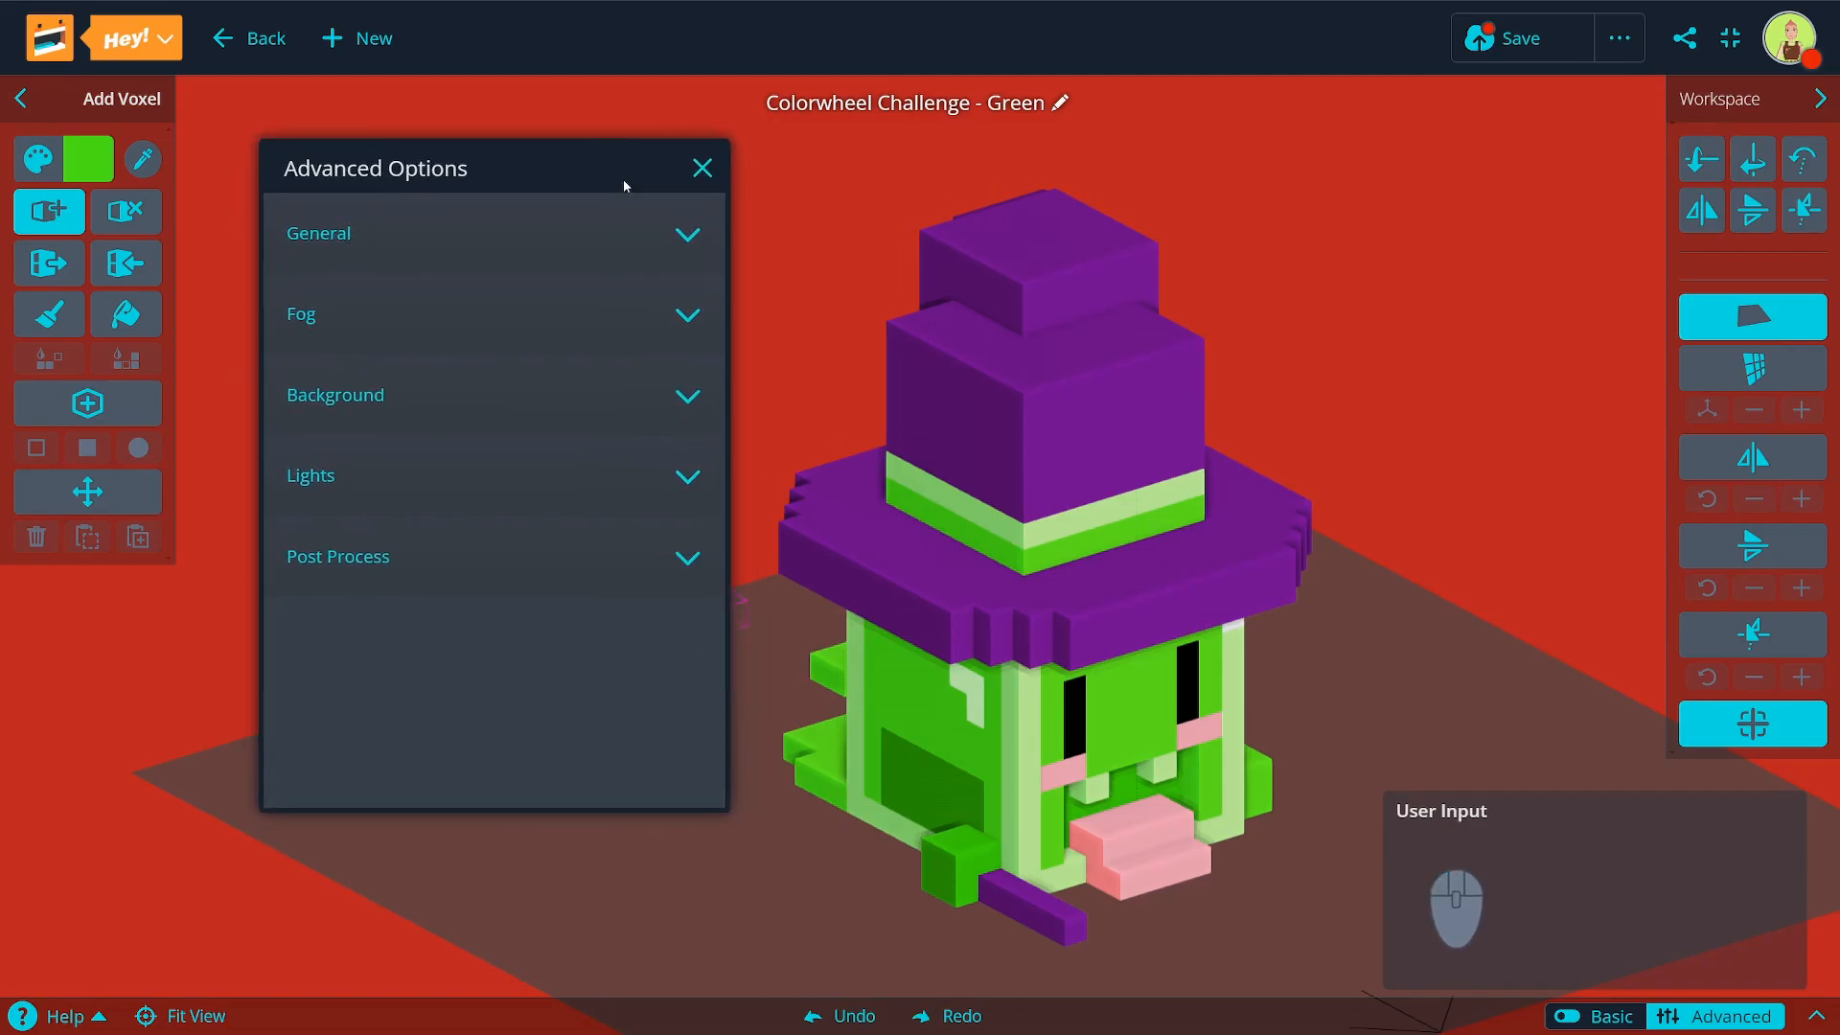
key(Escape)
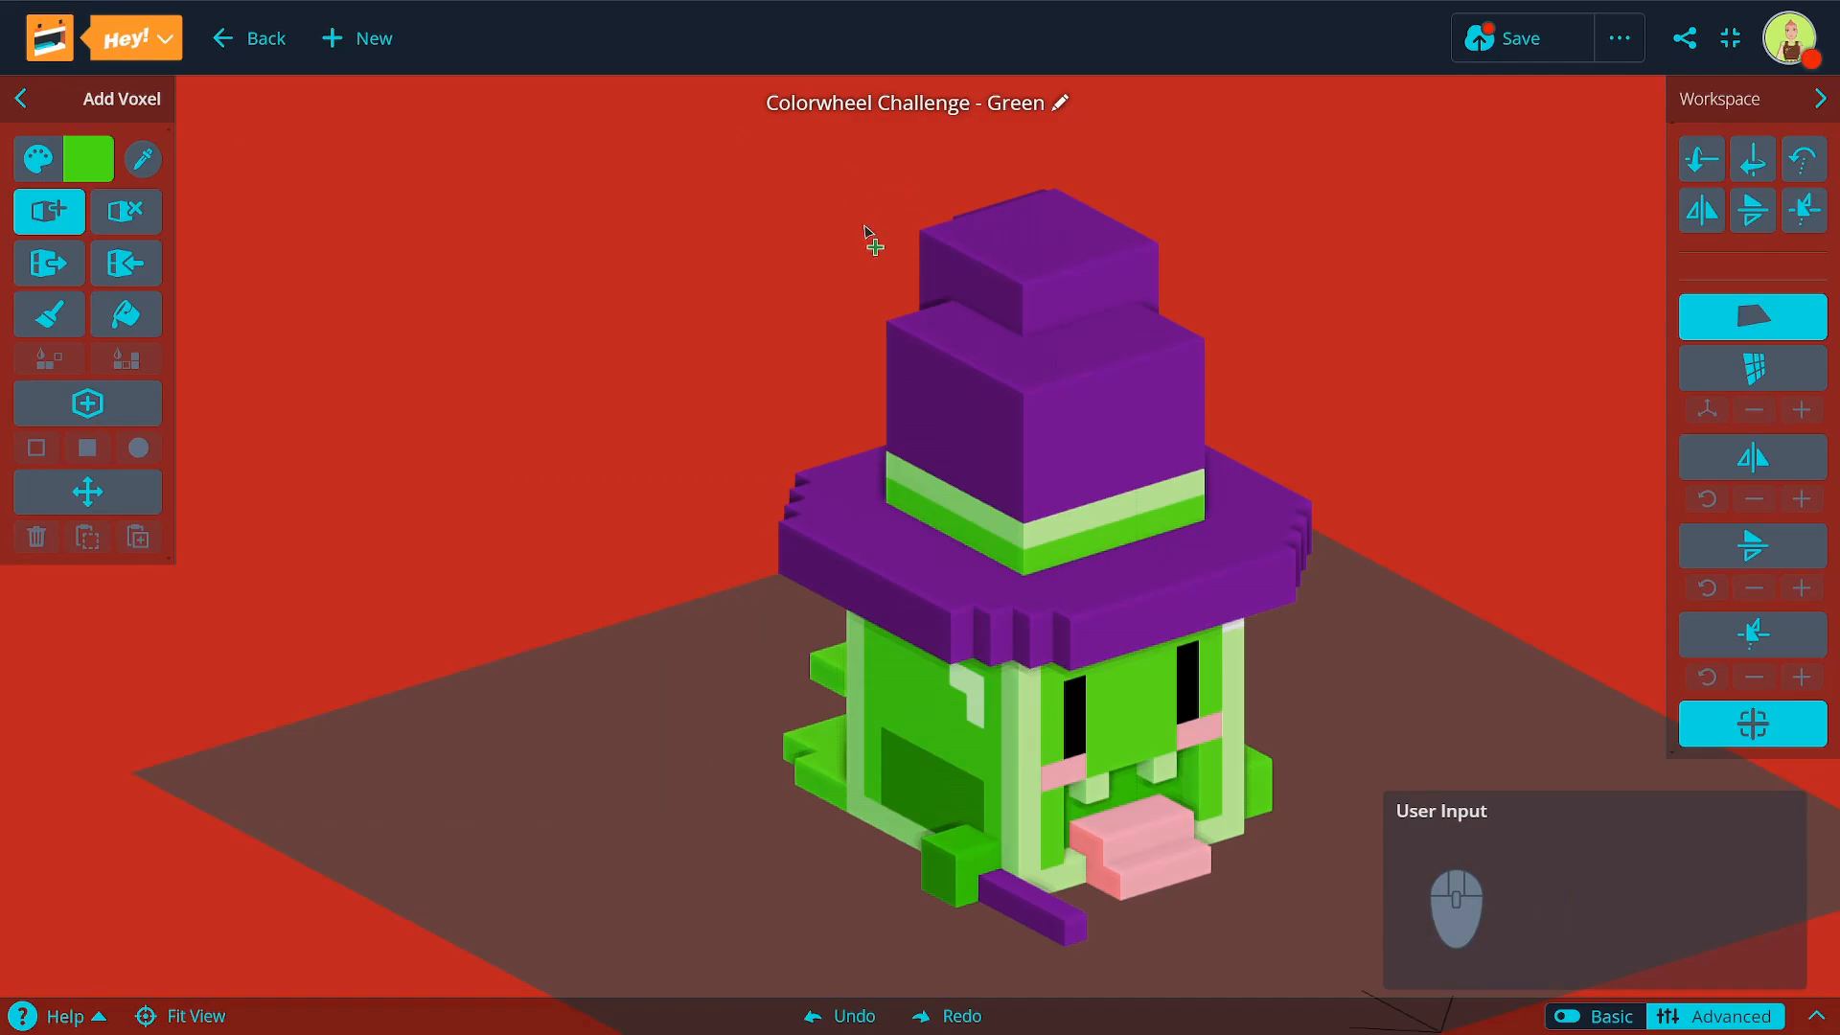
key(o)
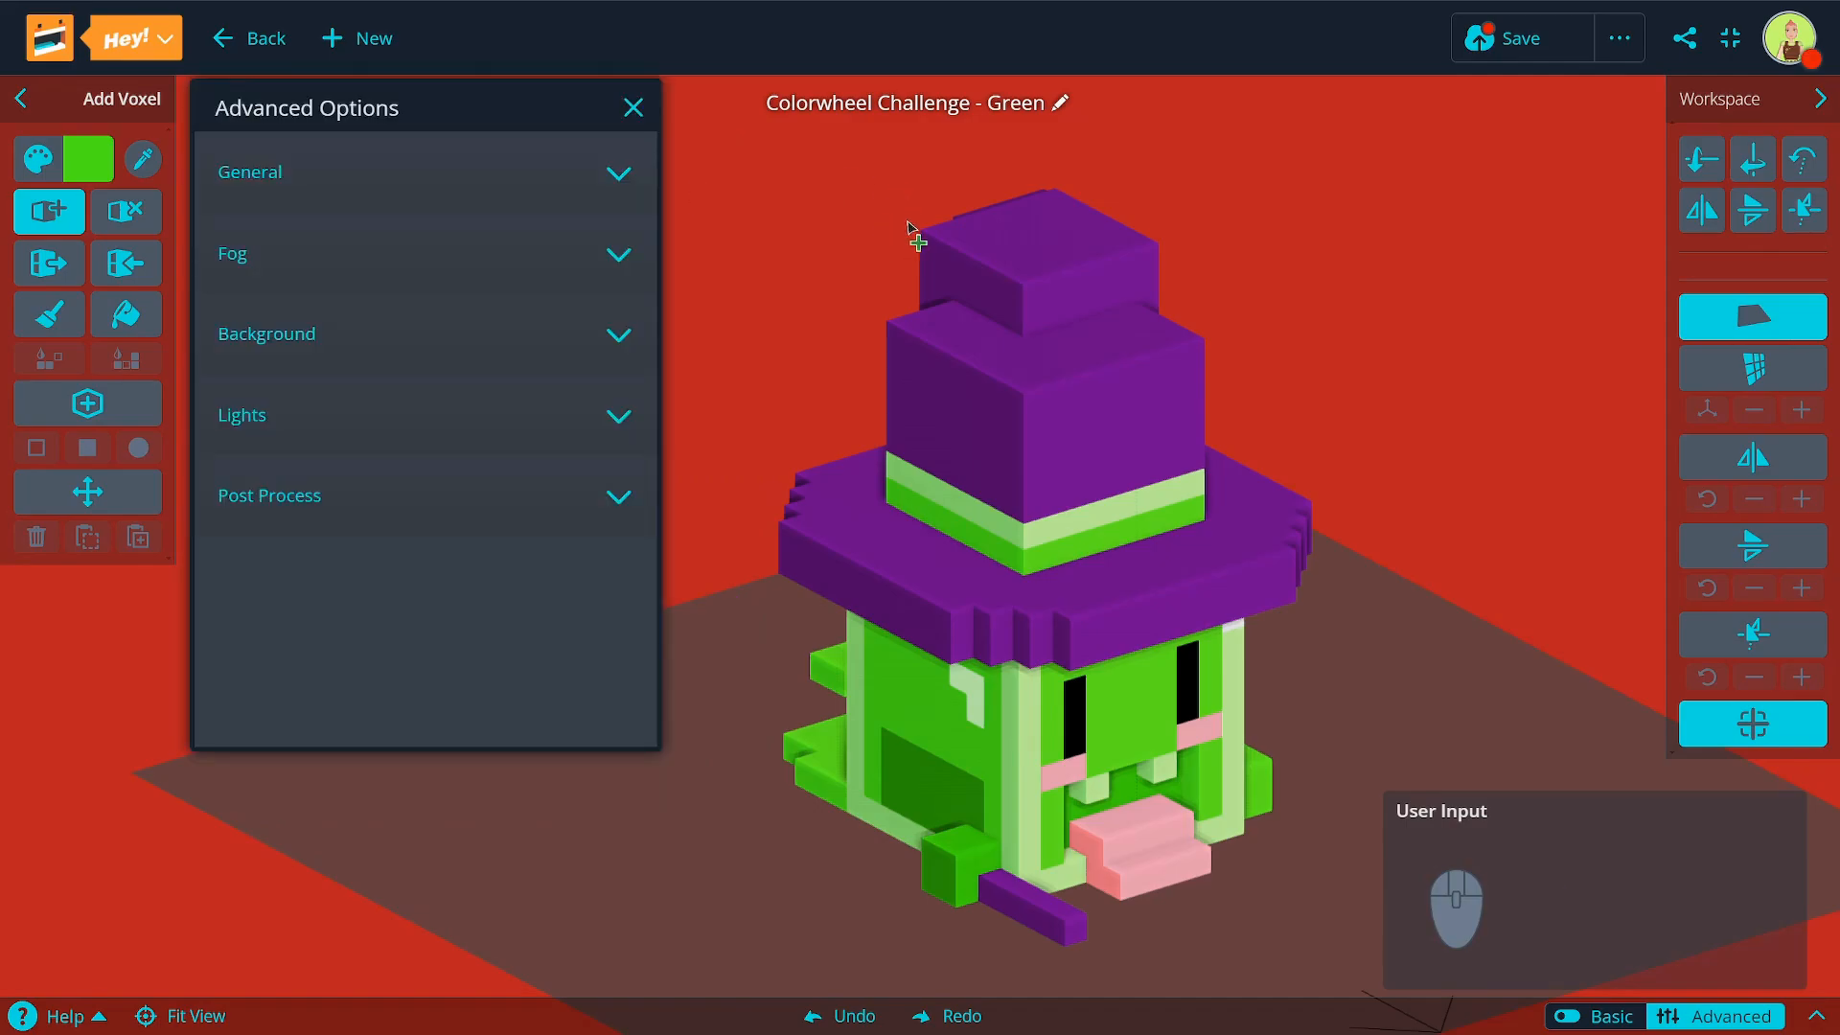